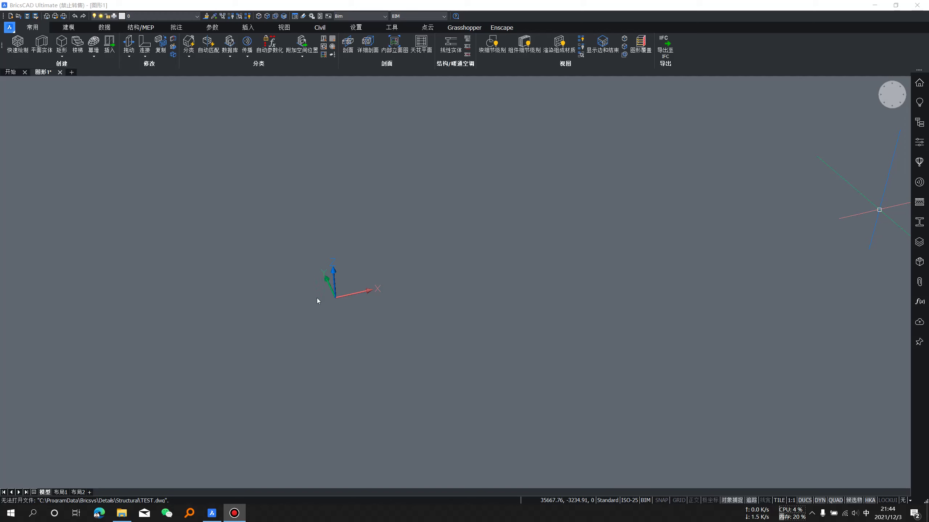
# - Pan and orbit around the empty model space
pyautogui.click(413, 268)
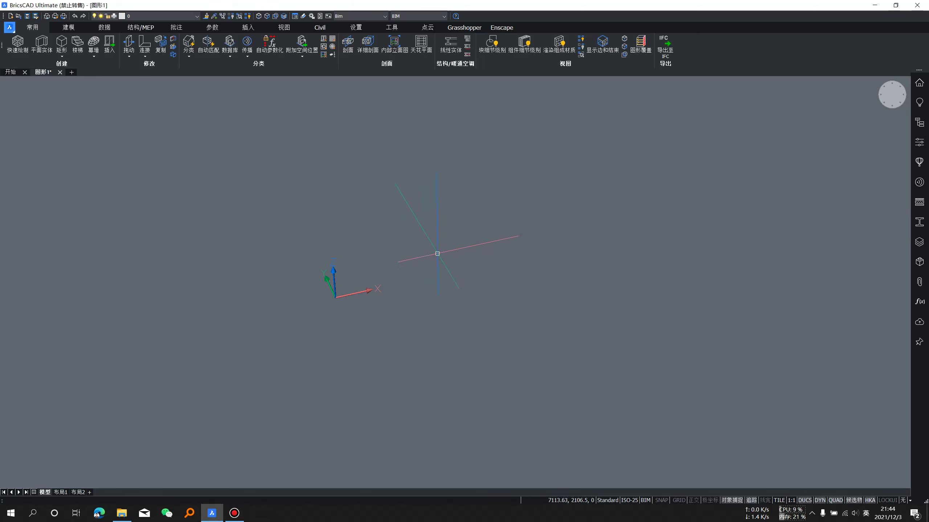
pyautogui.moveTo(439, 251); pyautogui.dragTo(477, 173, button='middle')
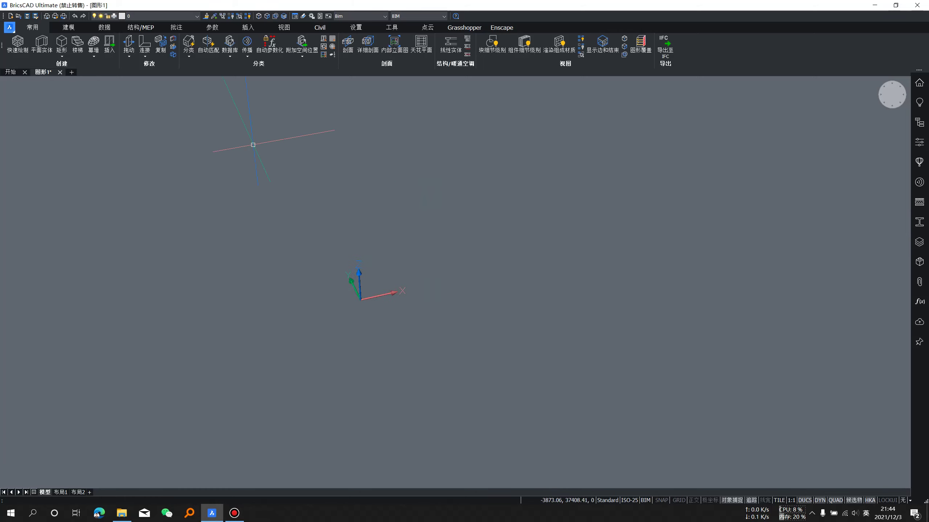
pyautogui.keyDown('shift'); pyautogui.moveTo(563, 221); pyautogui.dragTo(488, 270, button='middle'); pyautogui.keyUp('shift')
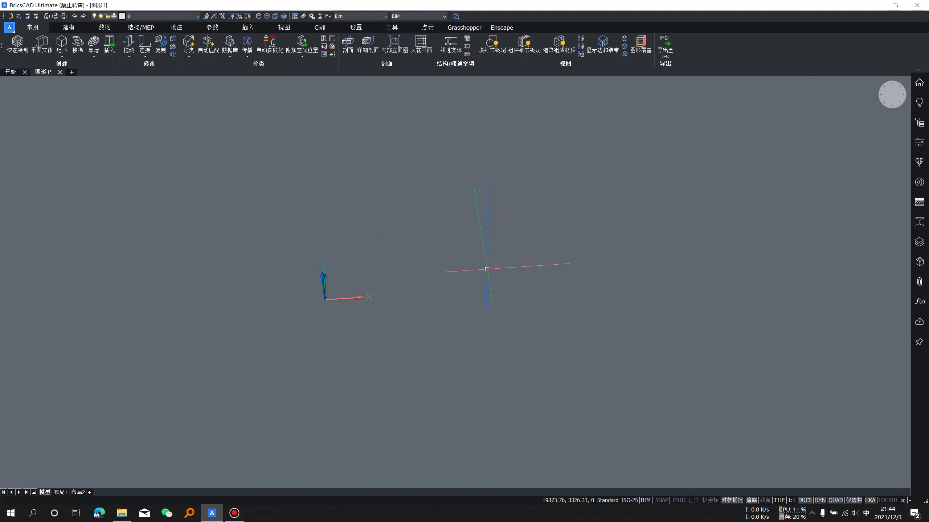
pyautogui.moveTo(480, 267); pyautogui.dragTo(445, 286, button='middle')
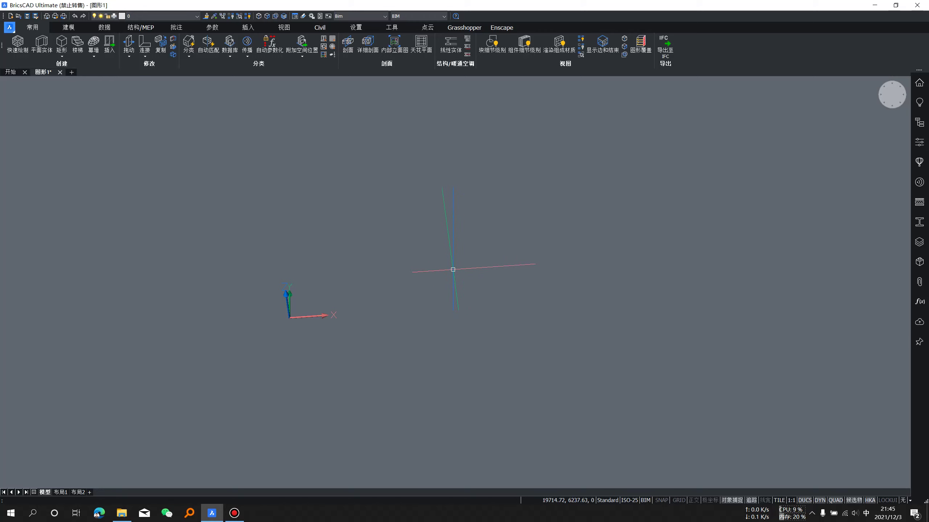
pyautogui.moveTo(545, 212); pyautogui.dragTo(489, 237, button='middle')
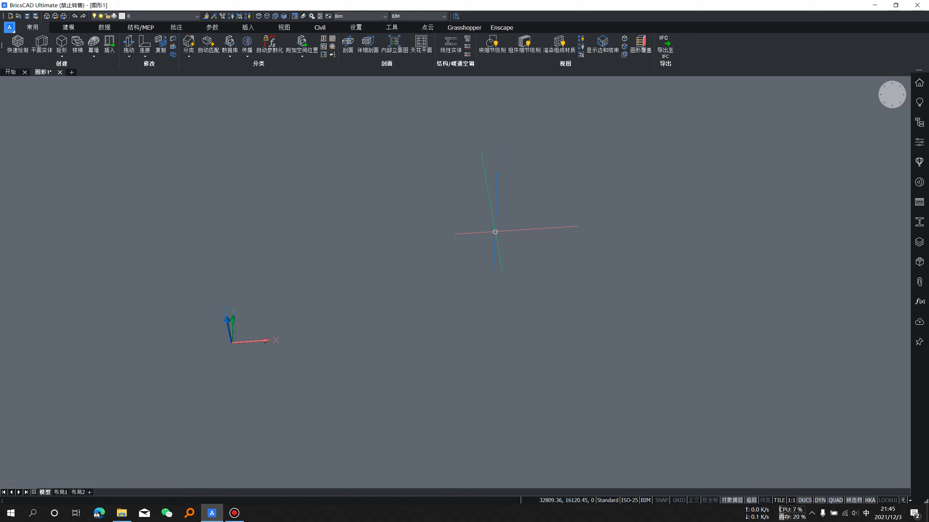
pyautogui.moveTo(496, 232)
pyautogui.keyDown('shift'); pyautogui.mouseDown(button='middle')
pyautogui.moveTo(487, 258)
pyautogui.moveTo(492, 251)
pyautogui.mouseUp(button='middle'); pyautogui.keyUp('shift')
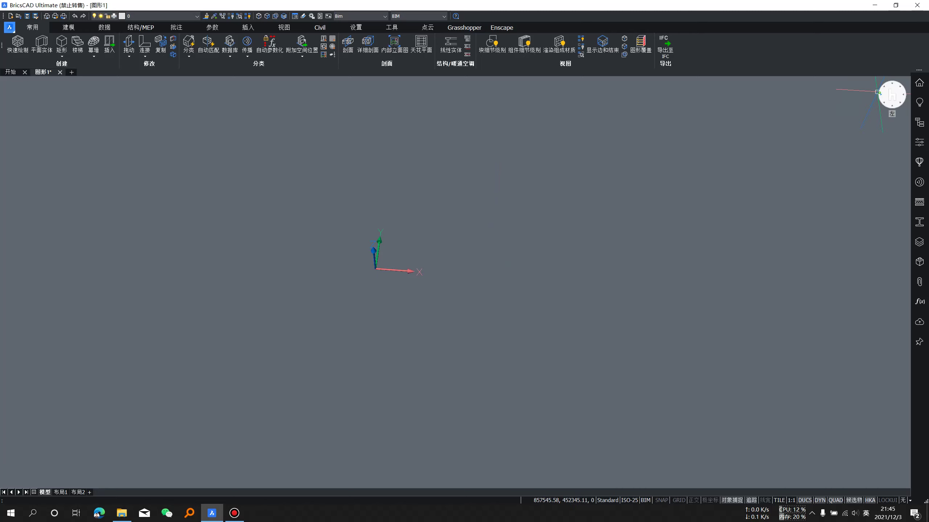
# - Switch to the top plan view using the view cube and recentre the drawing
pyautogui.click(878, 92)
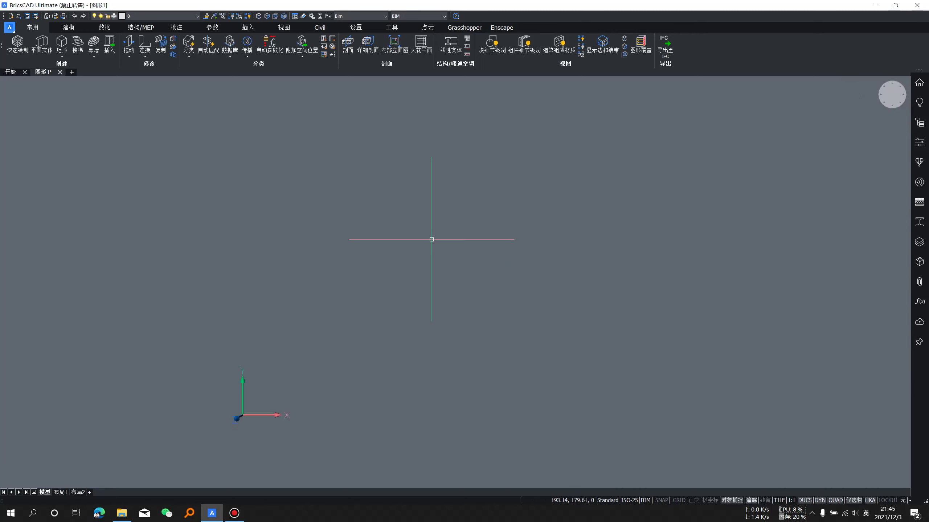
pyautogui.moveTo(503, 208)
pyautogui.mouseDown(button='middle')
pyautogui.moveTo(396, 291)
pyautogui.moveTo(431, 257)
pyautogui.mouseUp(button='middle')
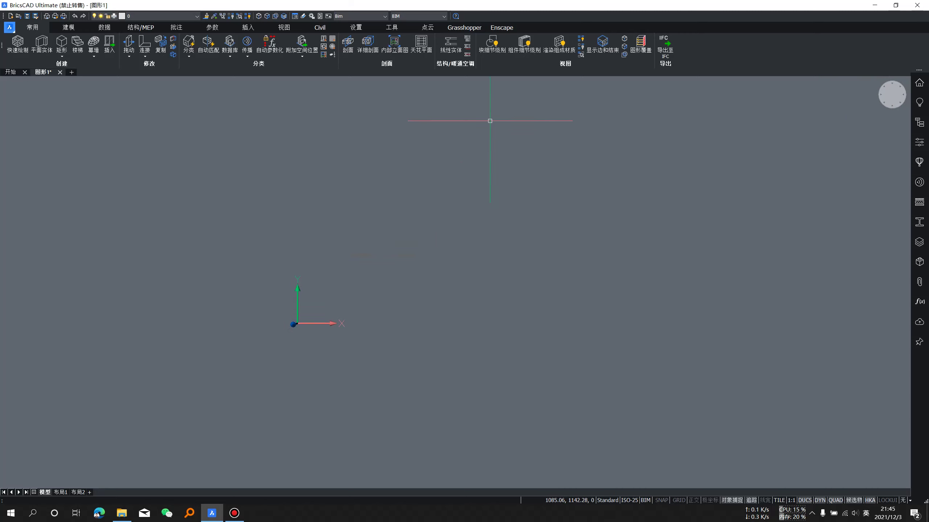
pyautogui.moveTo(423, 114); pyautogui.dragTo(361, 172, button='middle')
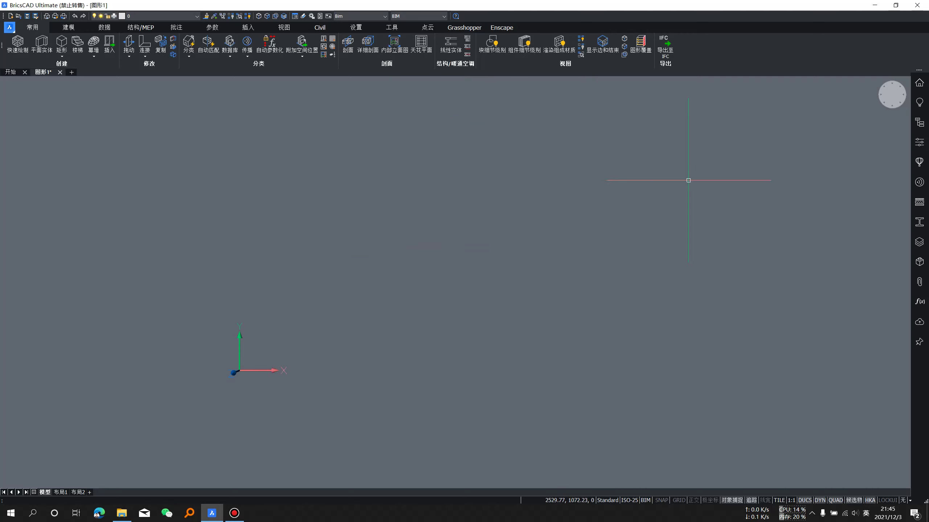
pyautogui.moveTo(892, 95)
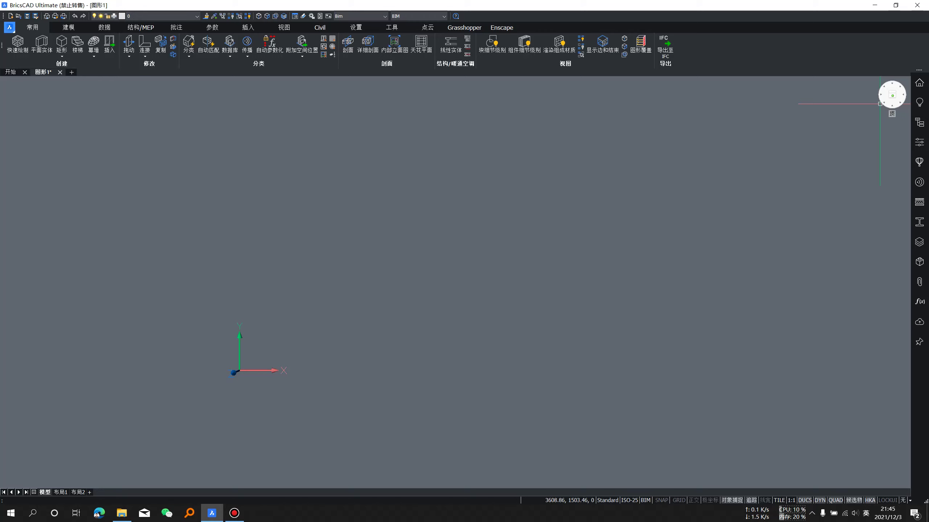
pyautogui.click(880, 104)
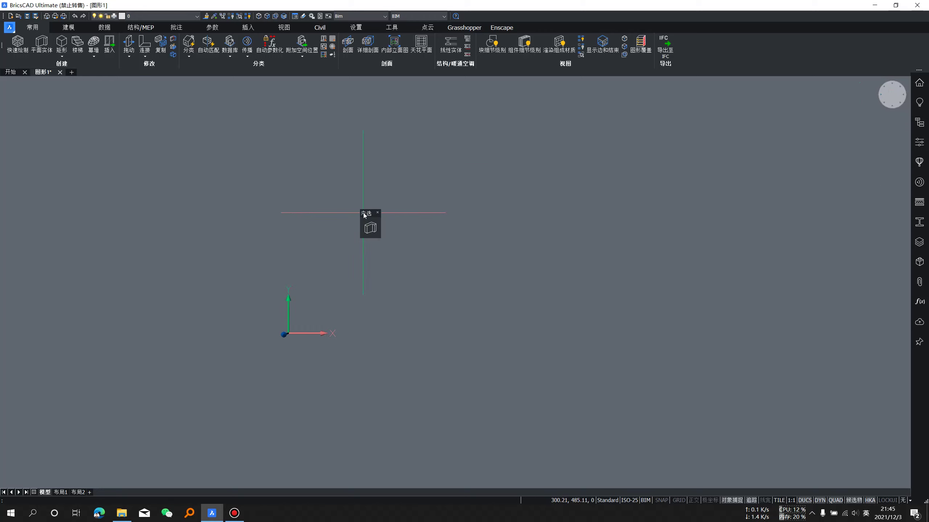
pyautogui.moveTo(392, 230)
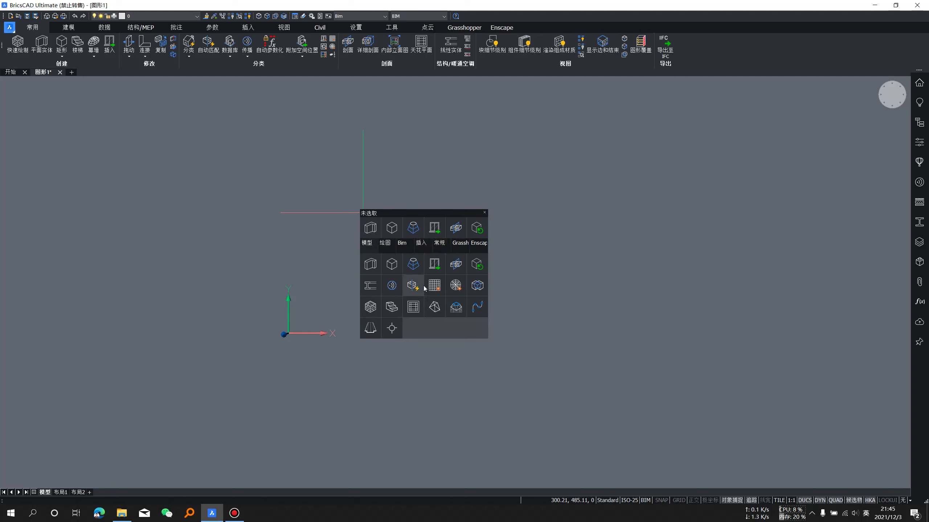
# - Create a 25000 x 35000 structural grid with 5000 spacing, anchored at the origin
pyautogui.click(430, 286)
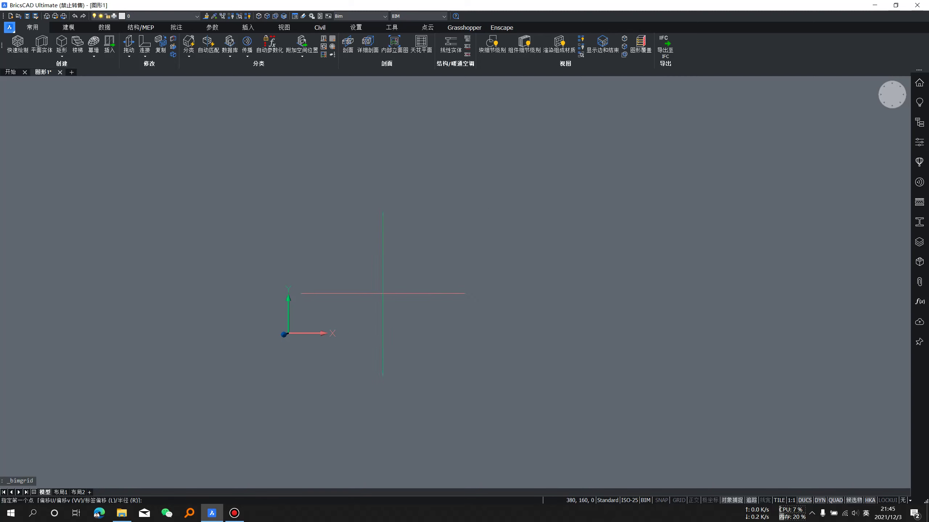
pyautogui.scroll(-5, 368, 304)
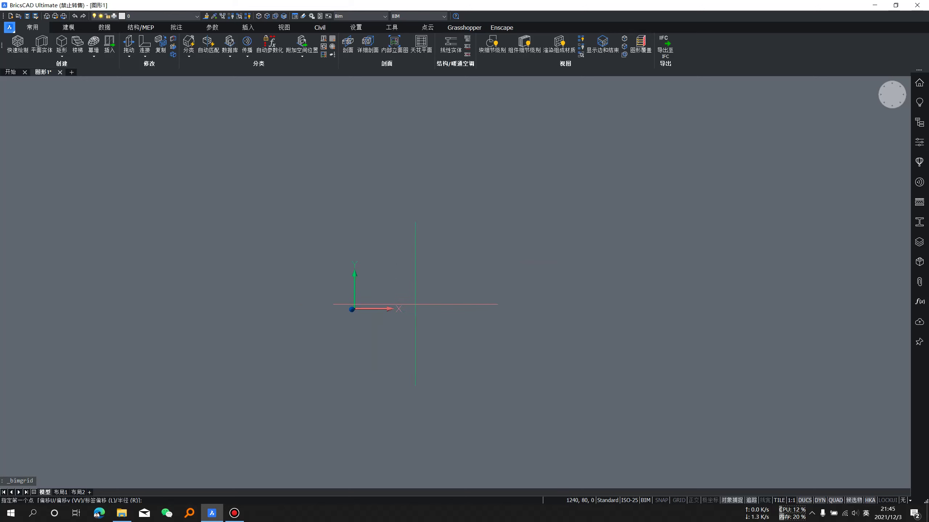
pyautogui.click(353, 310)
pyautogui.scroll(-5, 618, 158)
pyautogui.moveTo(601, 173); pyautogui.dragTo(415, 344, button='middle')
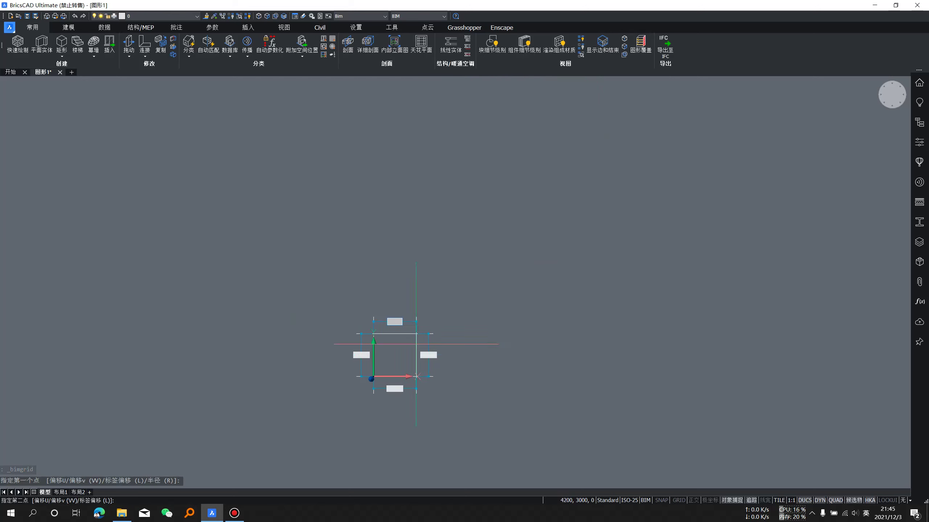
pyautogui.scroll(-1, 545, 175)
pyautogui.scroll(-1, 558, 149)
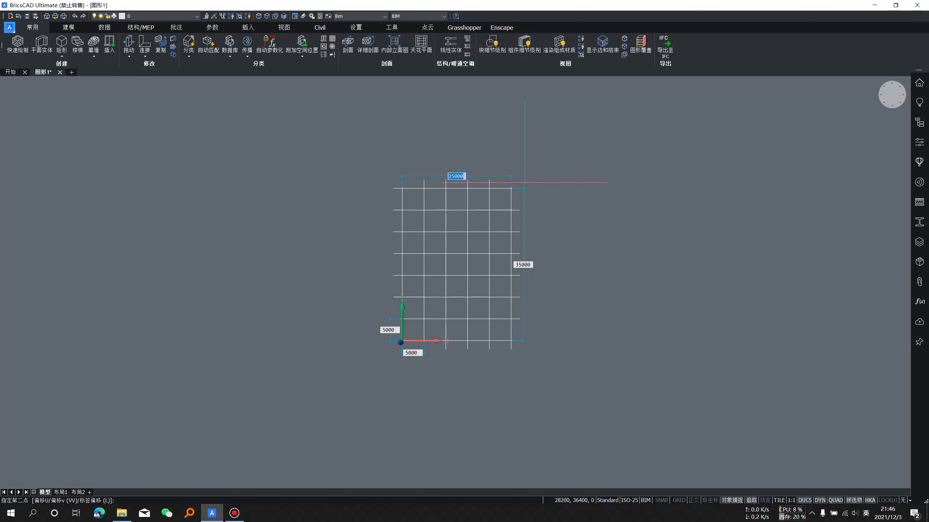
pyautogui.click(524, 182)
pyautogui.moveTo(529, 287)
pyautogui.keyDown('shift'); pyautogui.mouseDown(button='middle')
pyautogui.moveTo(595, 234)
pyautogui.moveTo(491, 351)
pyautogui.mouseUp(button='middle'); pyautogui.keyUp('shift')
pyautogui.scroll(3, 491, 352)
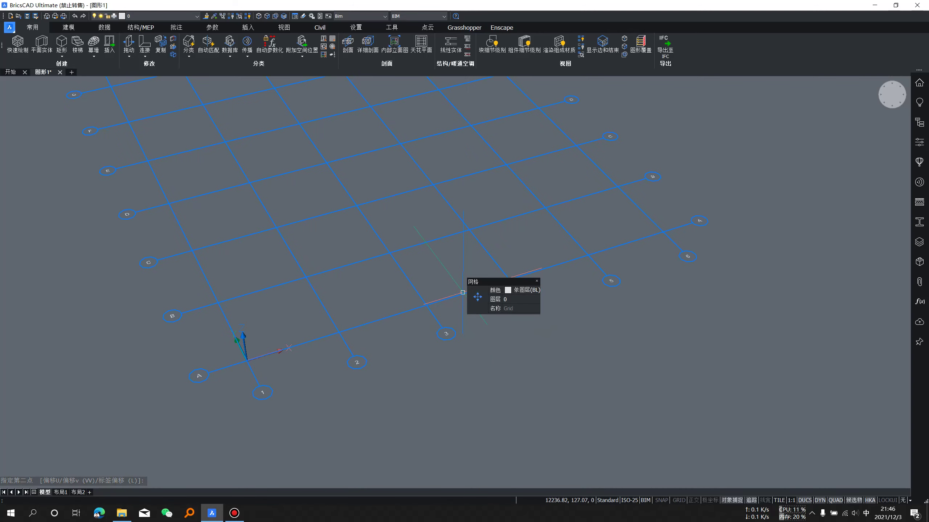
pyautogui.scroll(-3, 463, 293)
pyautogui.scroll(3, 416, 254)
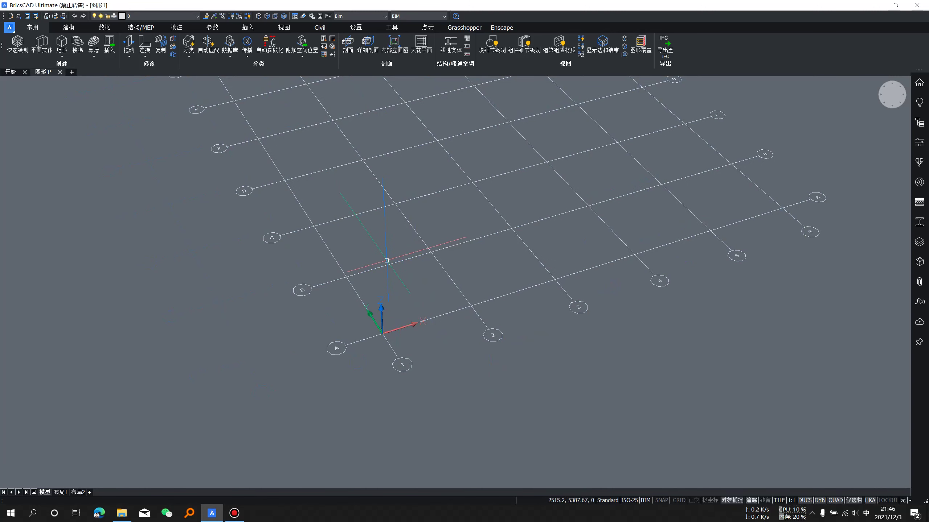
pyautogui.scroll(-3, 386, 261)
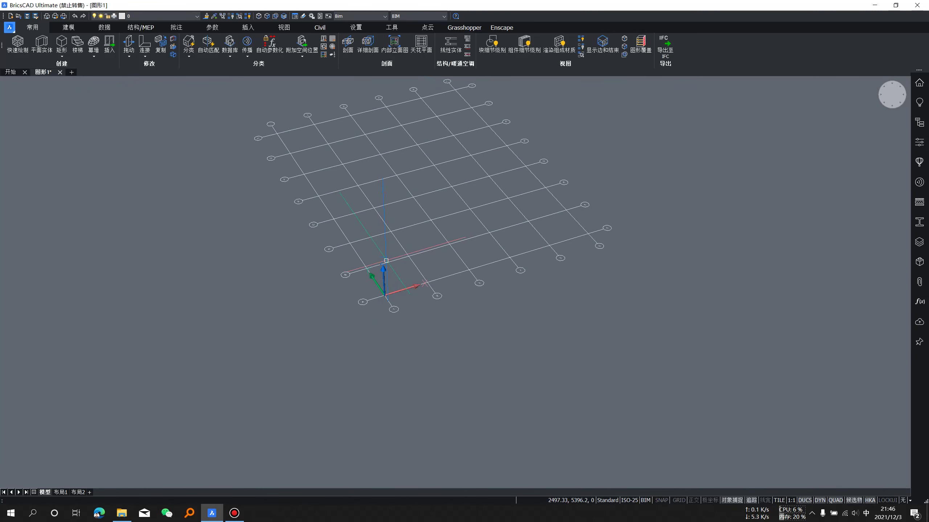
pyautogui.scroll(2, 410, 269)
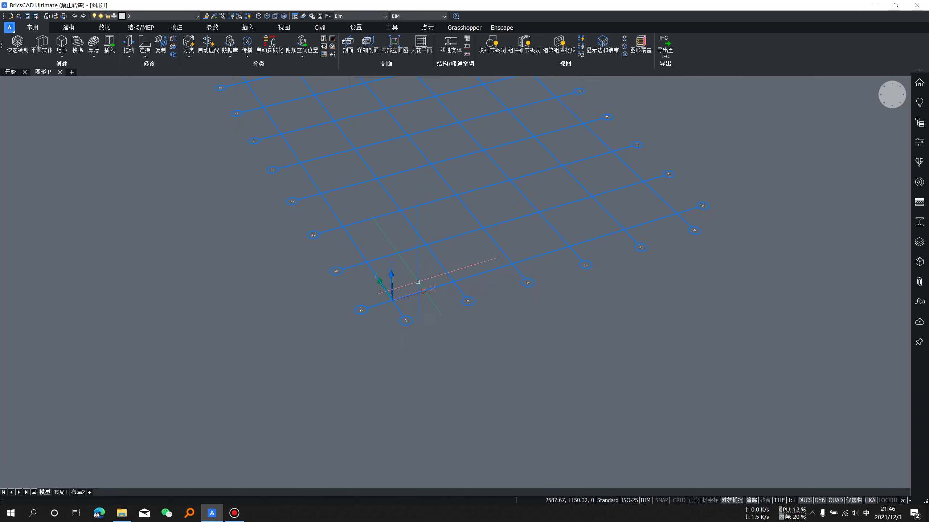
pyautogui.scroll(-2, 454, 281)
pyautogui.scroll(1, 494, 332)
pyautogui.doubleClick(437, 261)
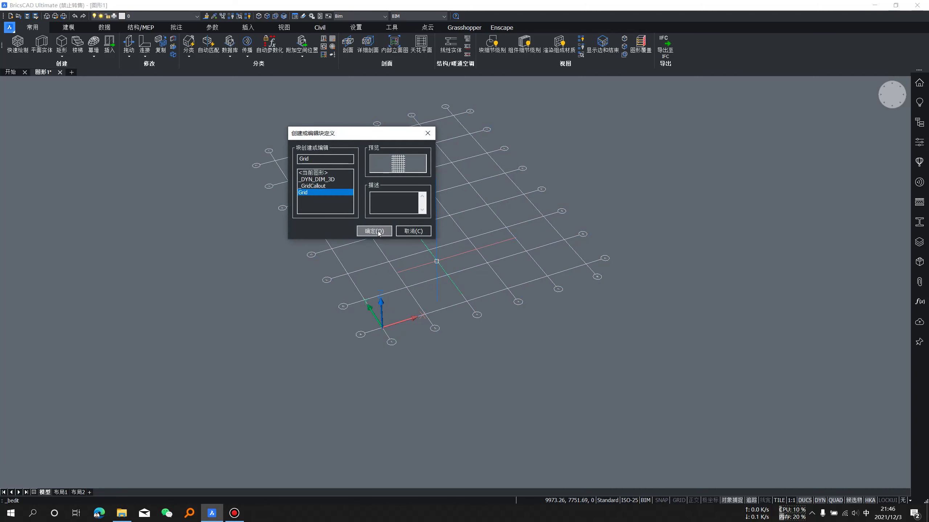
pyautogui.click(379, 232)
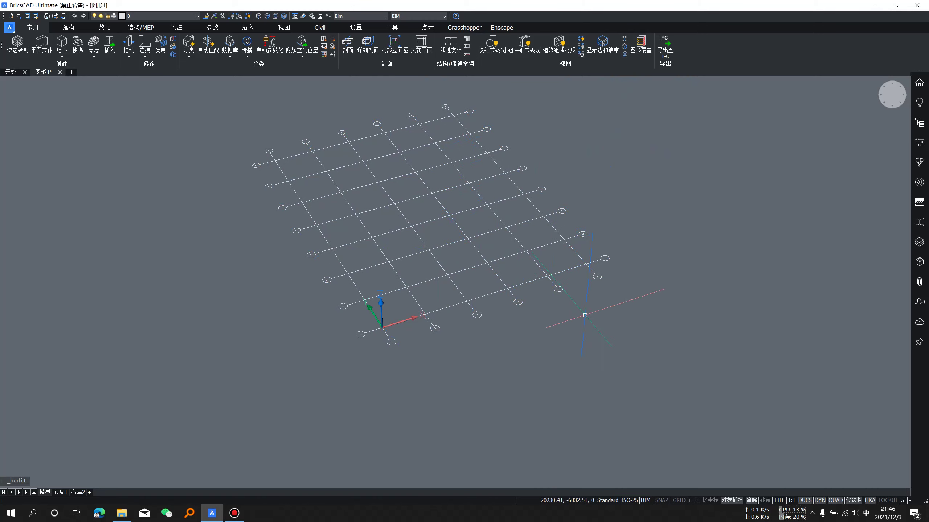
pyautogui.press('Escape')
pyautogui.scroll(5, 543, 278)
pyautogui.scroll(-3, 549, 276)
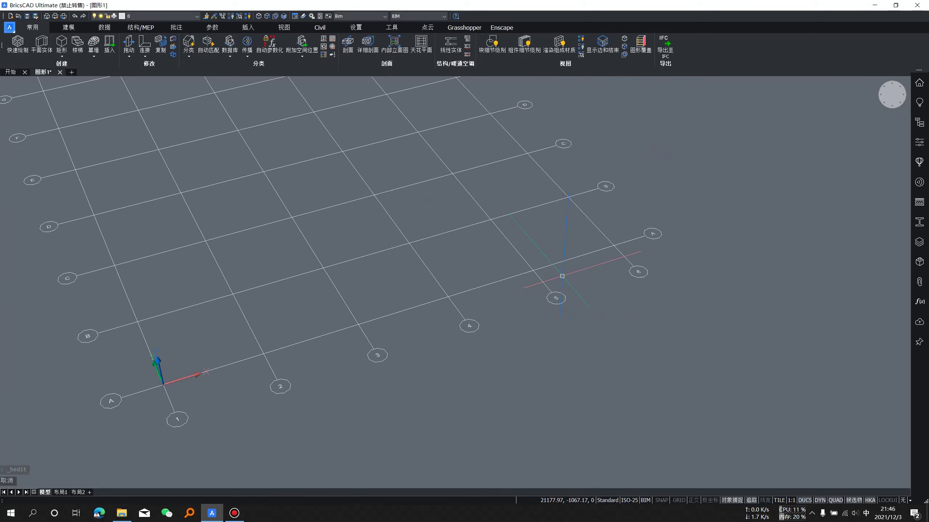
pyautogui.scroll(-2, 512, 314)
pyautogui.scroll(4, 533, 327)
pyautogui.scroll(-2, 512, 314)
pyautogui.scroll(-2, 478, 304)
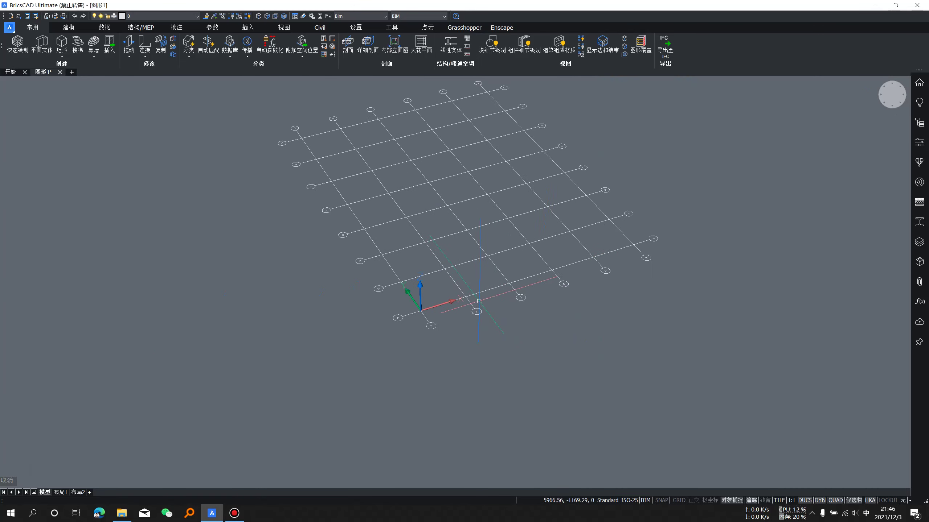
pyautogui.scroll(-3, 511, 251)
pyautogui.moveTo(611, 177); pyautogui.dragTo(581, 187, button='middle')
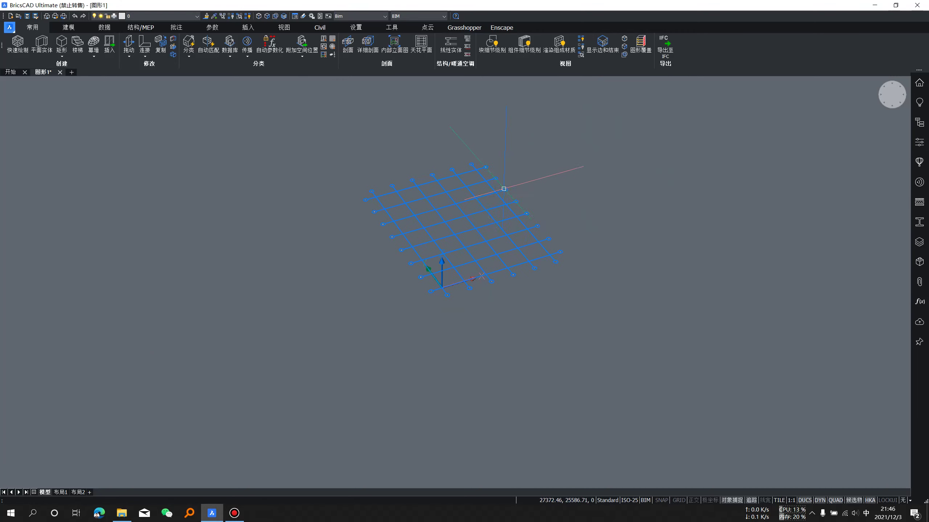
pyautogui.scroll(3, 477, 446)
pyautogui.moveTo(470, 247); pyautogui.dragTo(450, 331, button='middle')
pyautogui.scroll(-3, 451, 331)
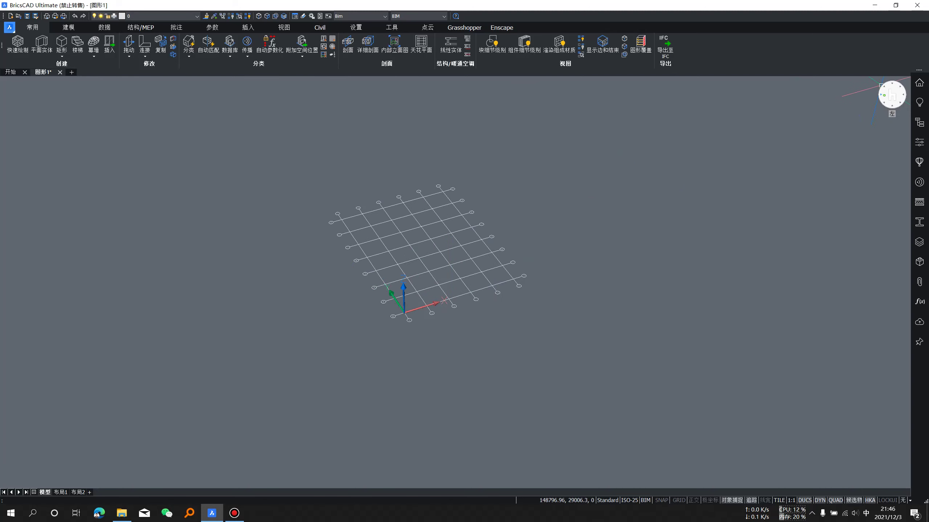
pyautogui.click(891, 93)
pyautogui.moveTo(397, 125)
pyautogui.write('re')
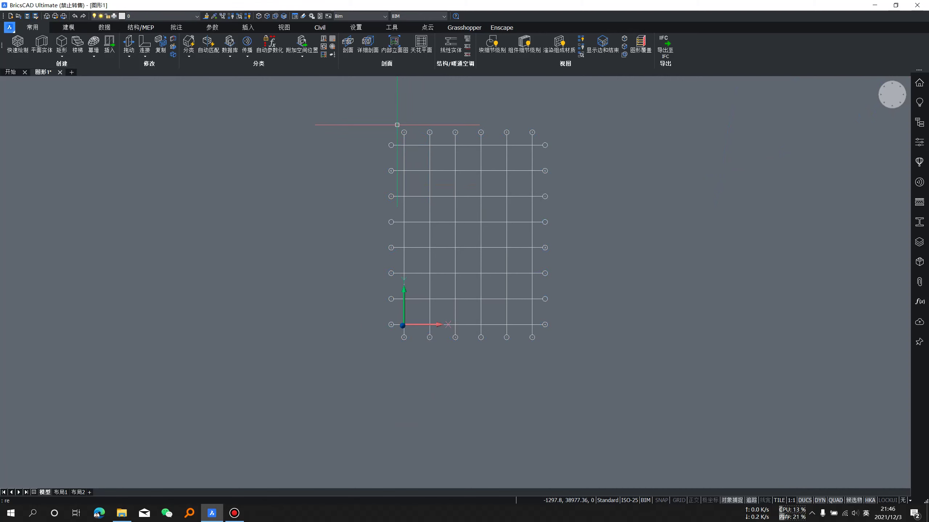
# - Draw a REC rectangle framing the whole grid with a margin, and change the selection-mode setting
pyautogui.write('REC')
pyautogui.press('Return')
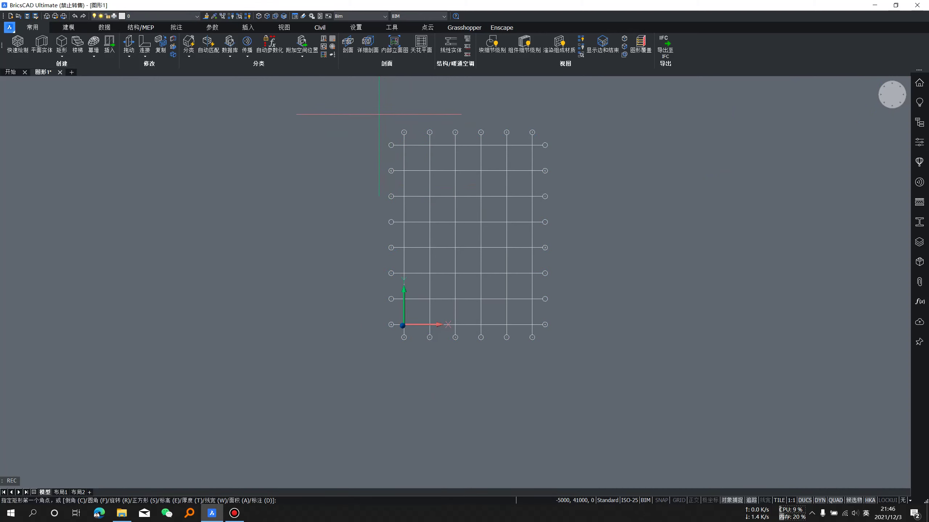
pyautogui.click(375, 114)
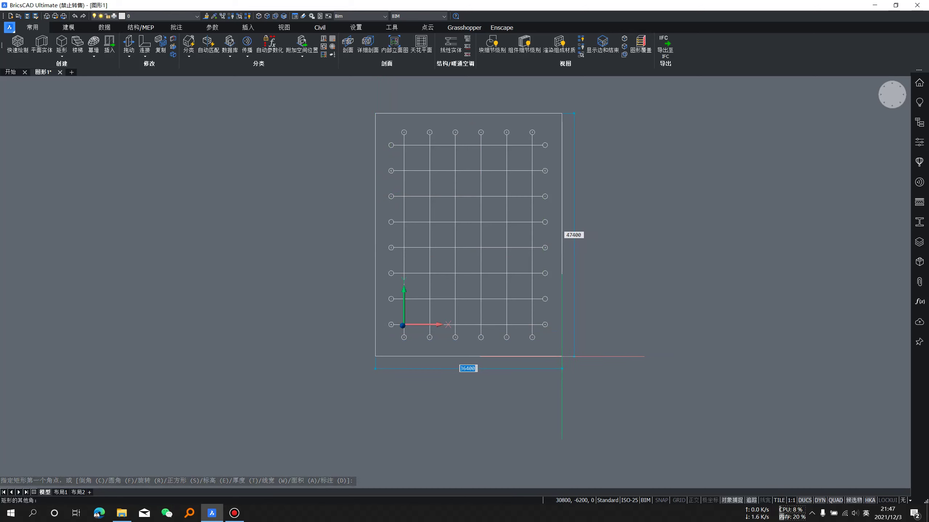
pyautogui.click(563, 355)
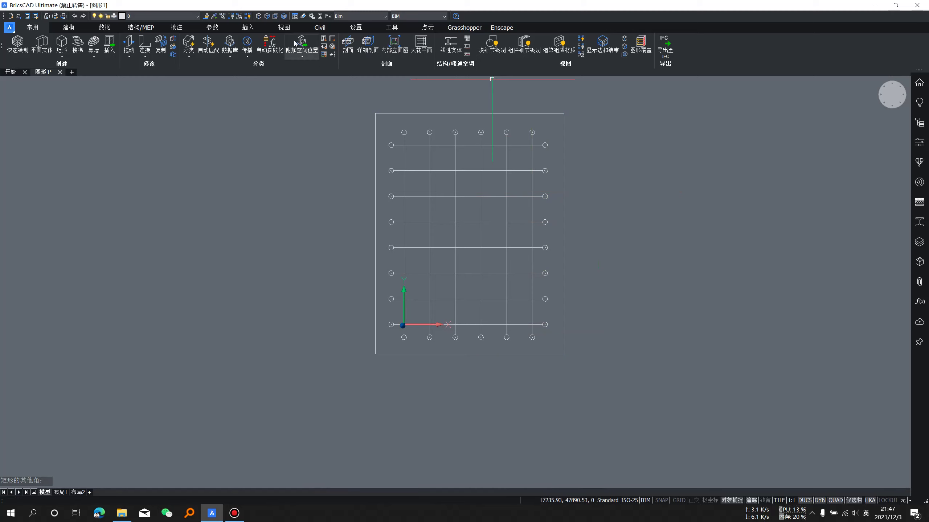
pyautogui.click(276, 16)
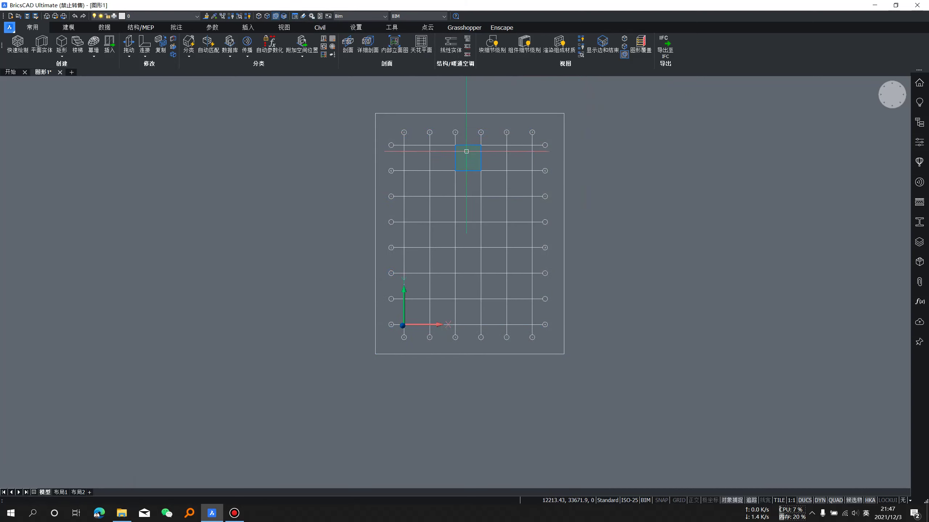
# - Hide the grid and extrude the outer rectangle into a 50-thick slab
pyautogui.click(472, 114)
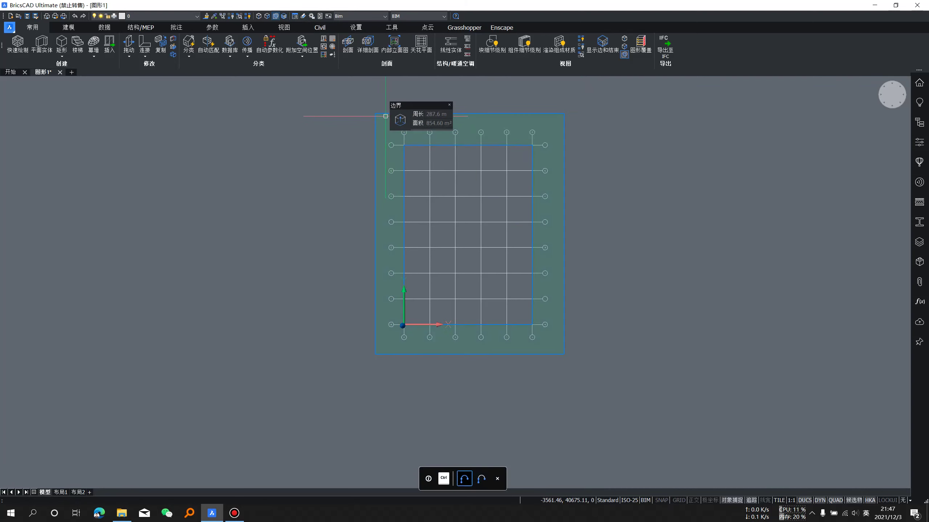
pyautogui.press('Escape')
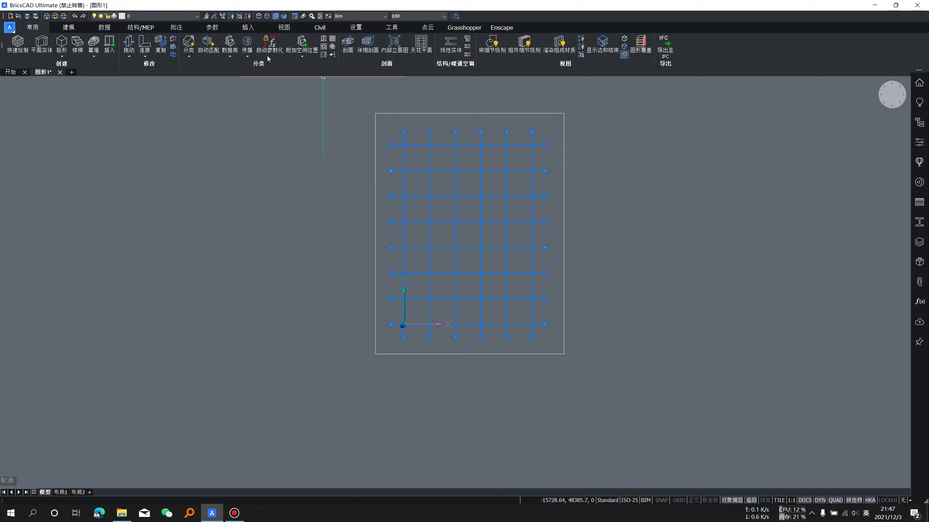
pyautogui.click(231, 16)
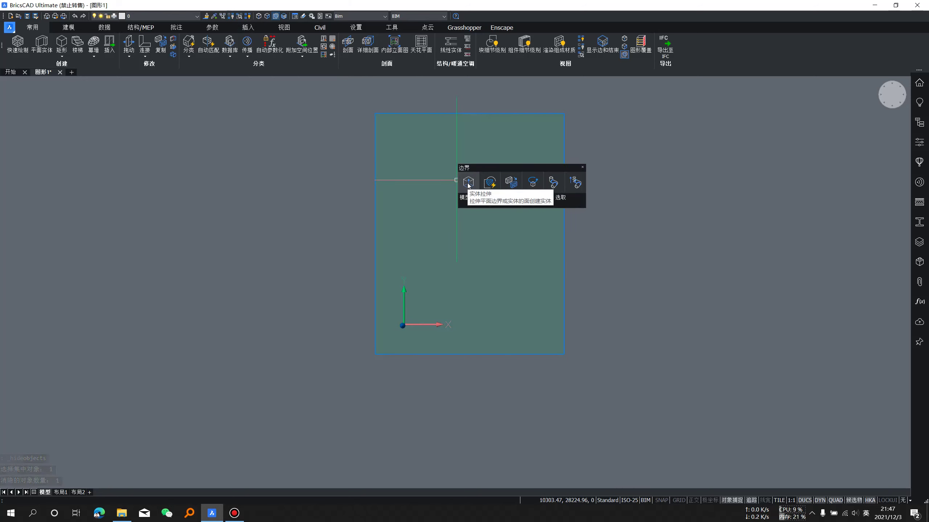
pyautogui.click(469, 183)
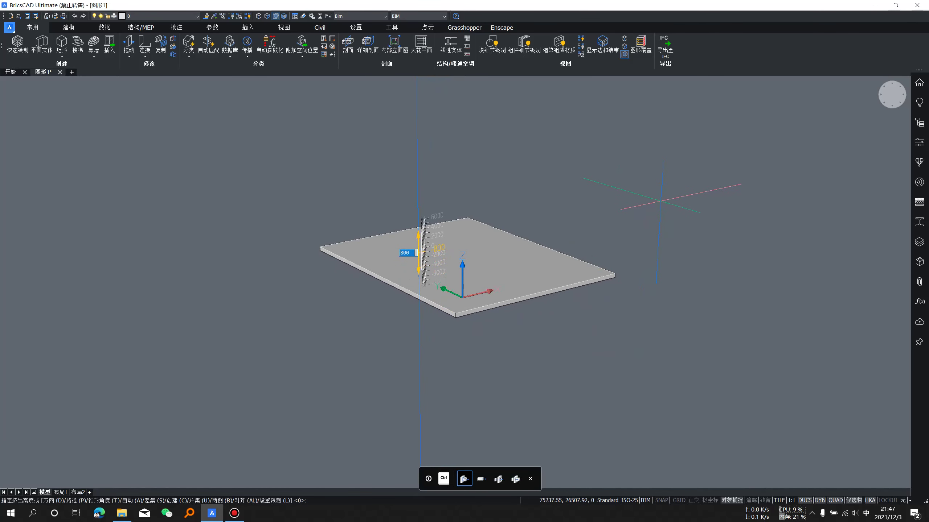
pyautogui.press('Return')
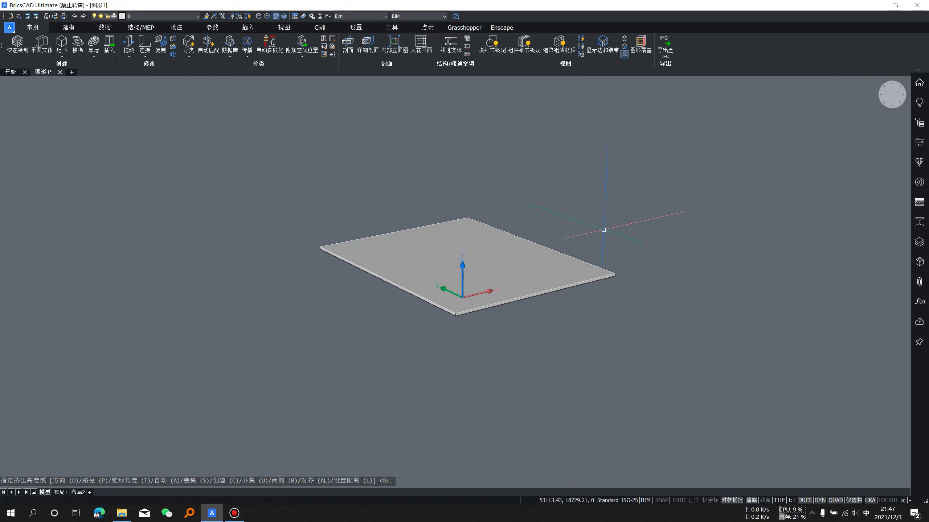
pyautogui.scroll(5, 470, 289)
pyautogui.scroll(-5, 470, 289)
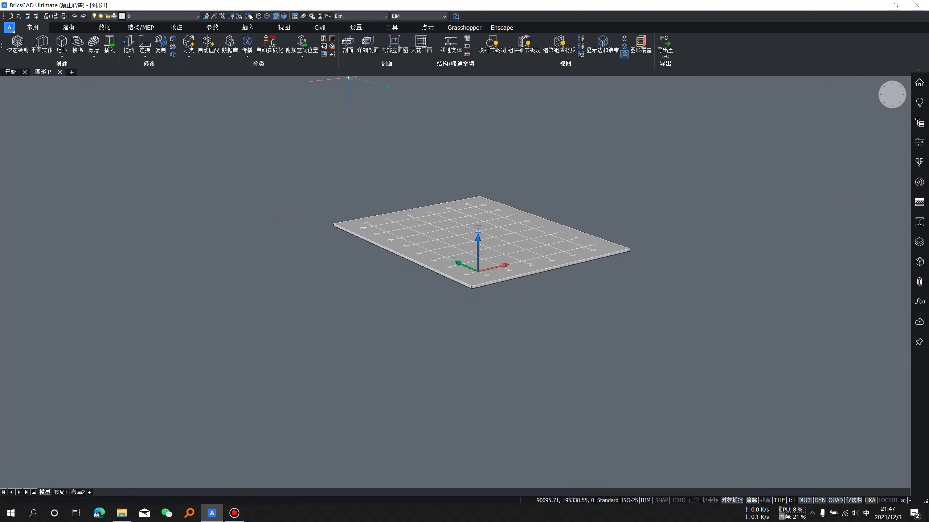
pyautogui.moveTo(603, 187)
pyautogui.keyDown('shift'); pyautogui.mouseDown(button='middle')
pyautogui.moveTo(611, 234)
pyautogui.moveTo(599, 206)
pyautogui.mouseUp(button='middle'); pyautogui.keyUp('shift')
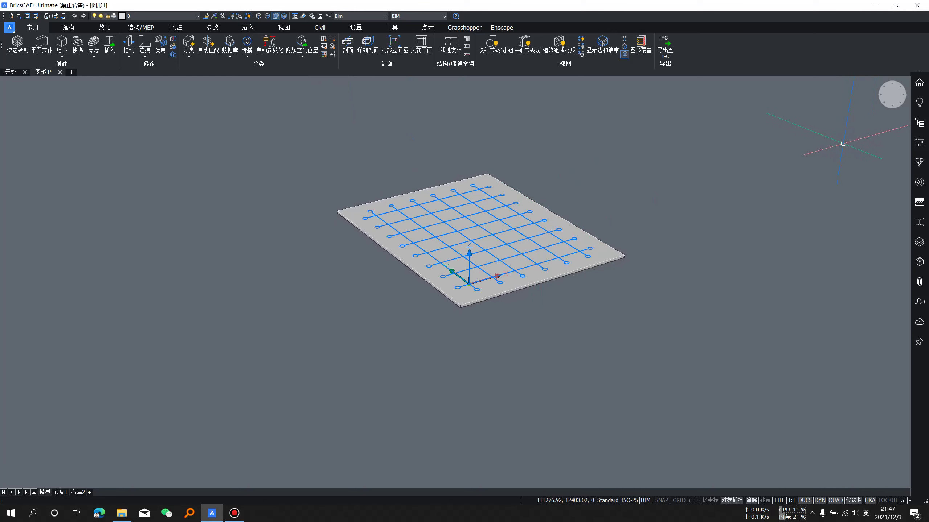
pyautogui.click(921, 144)
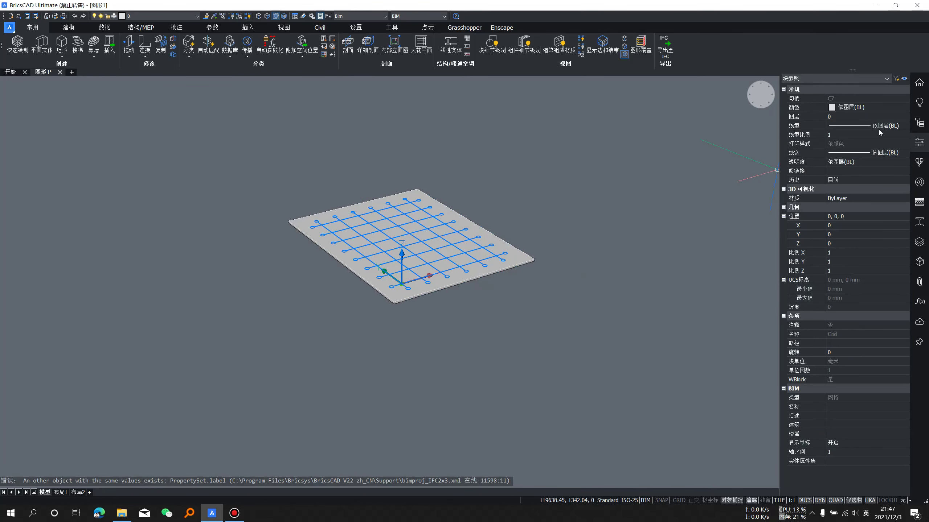
# - Set the grid colour to Red, close Properties, and show the BIM Profiles panel
pyautogui.click(872, 107)
pyautogui.click(848, 136)
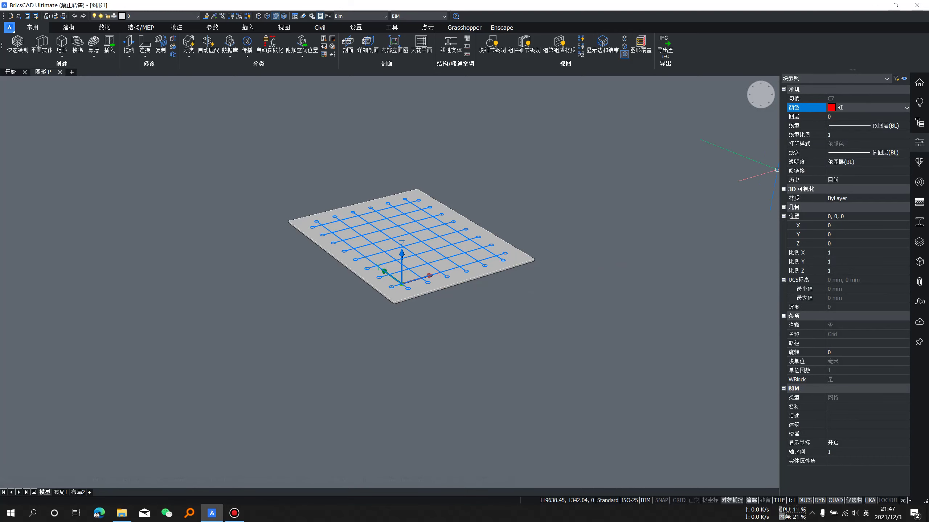
pyautogui.press('Escape')
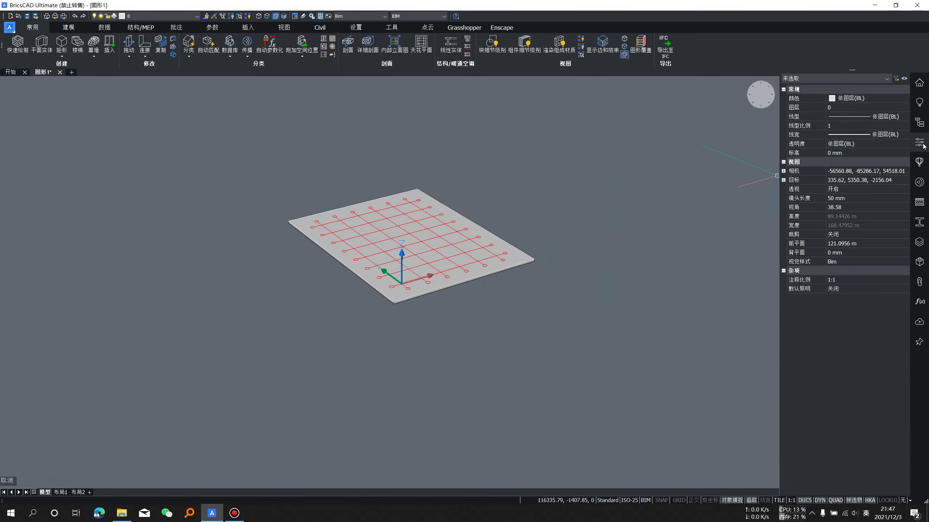
pyautogui.click(921, 142)
pyautogui.moveTo(581, 179)
pyautogui.keyDown('shift'); pyautogui.mouseDown(button='middle')
pyautogui.moveTo(632, 193)
pyautogui.moveTo(586, 201)
pyautogui.mouseUp(button='middle'); pyautogui.keyUp('shift')
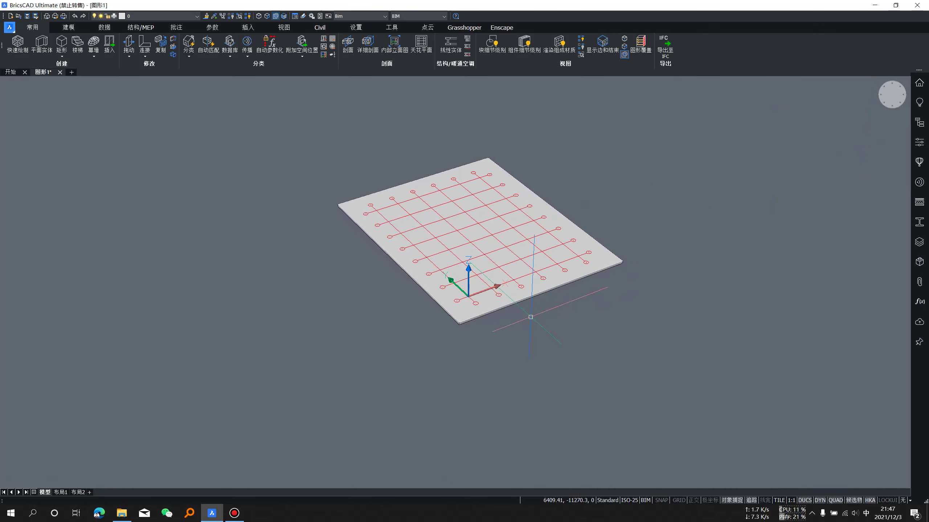
pyautogui.scroll(3, 530, 317)
pyautogui.scroll(-1, 585, 315)
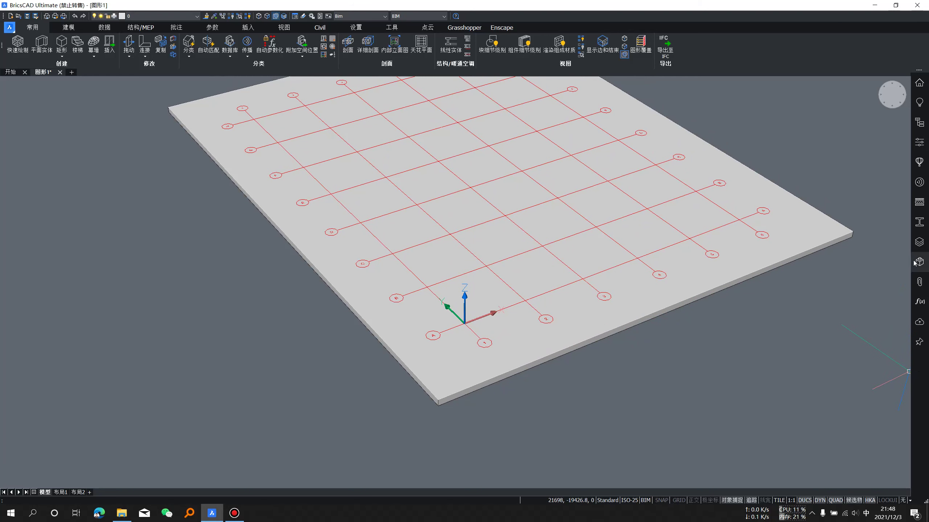
pyautogui.click(919, 224)
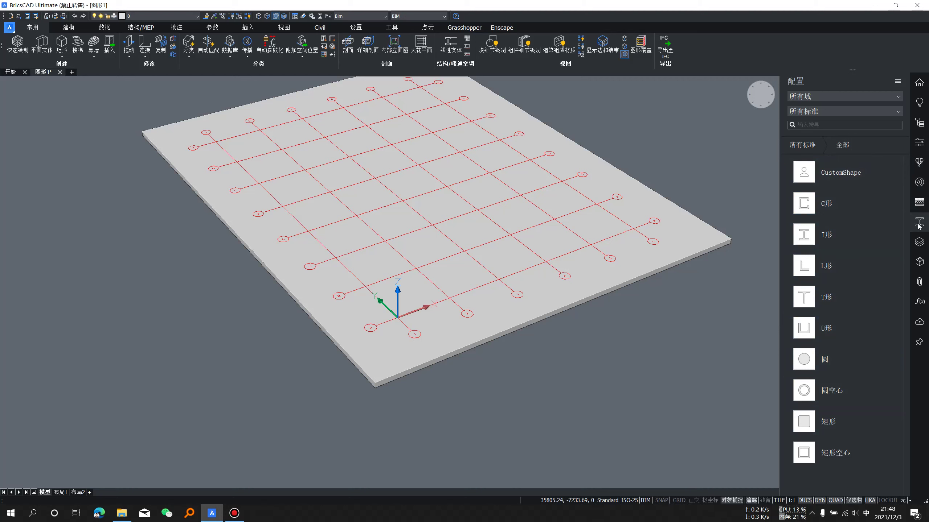
# - Open the profile configuration dialog from the panel menu and browse the AISC central database
pyautogui.click(896, 82)
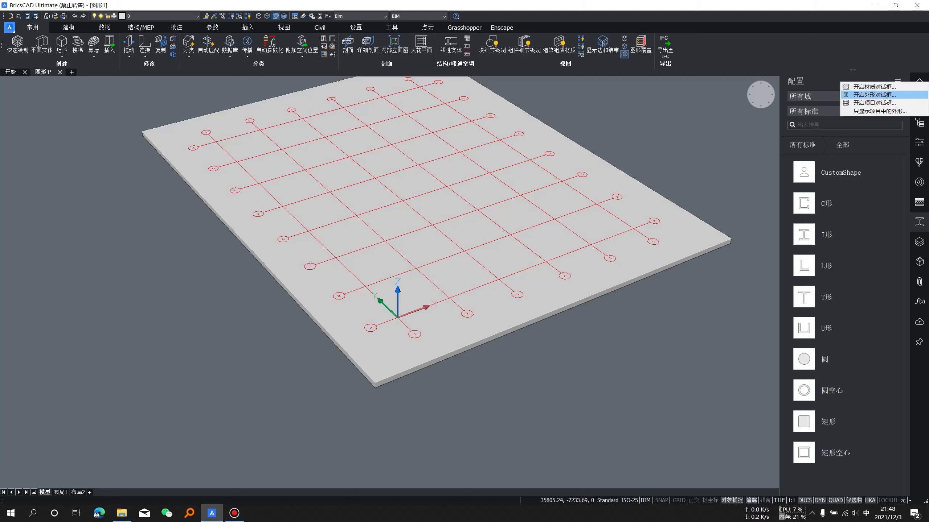
pyautogui.click(887, 96)
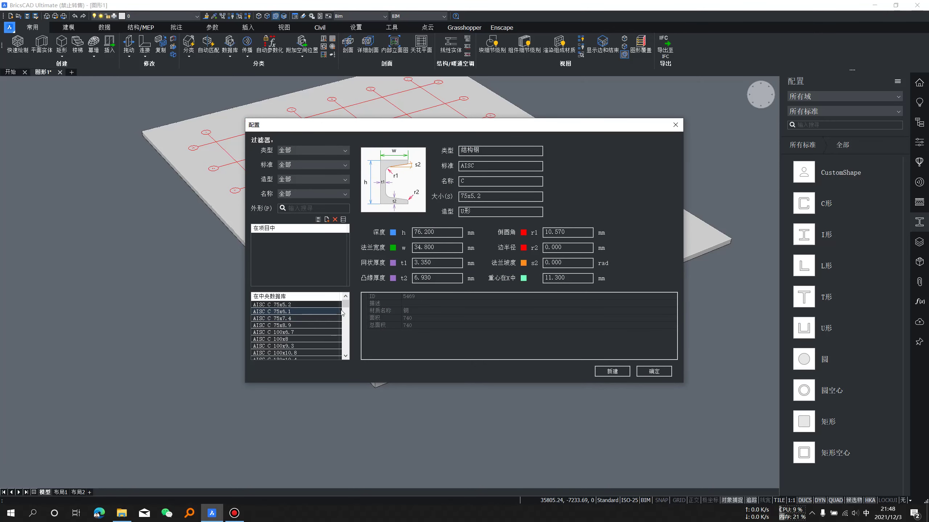
pyautogui.moveTo(345, 305)
pyautogui.mouseDown()
pyautogui.moveTo(347, 327)
pyautogui.moveTo(345, 304)
pyautogui.mouseUp()
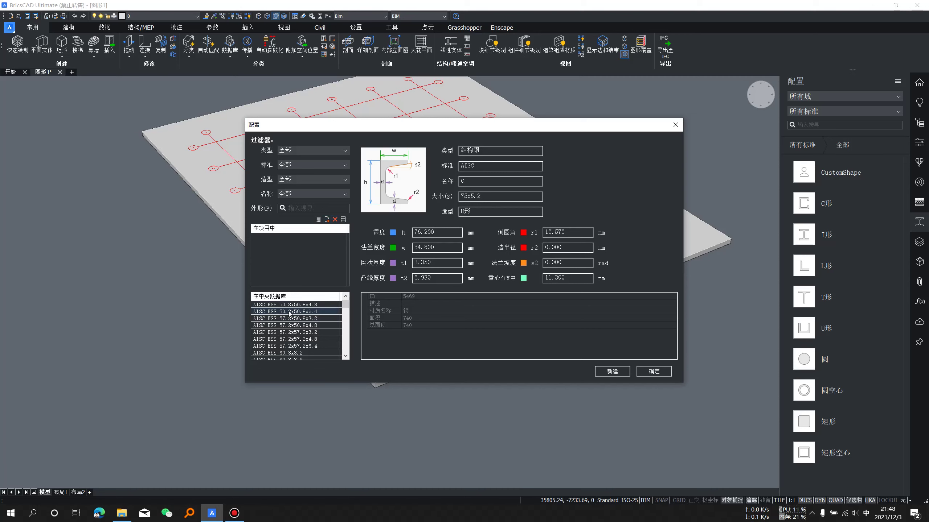
pyautogui.scroll(1, 291, 316)
# - Close the profile dialog and filter the profiles panel to AISC I-shape sections
pyautogui.click(675, 124)
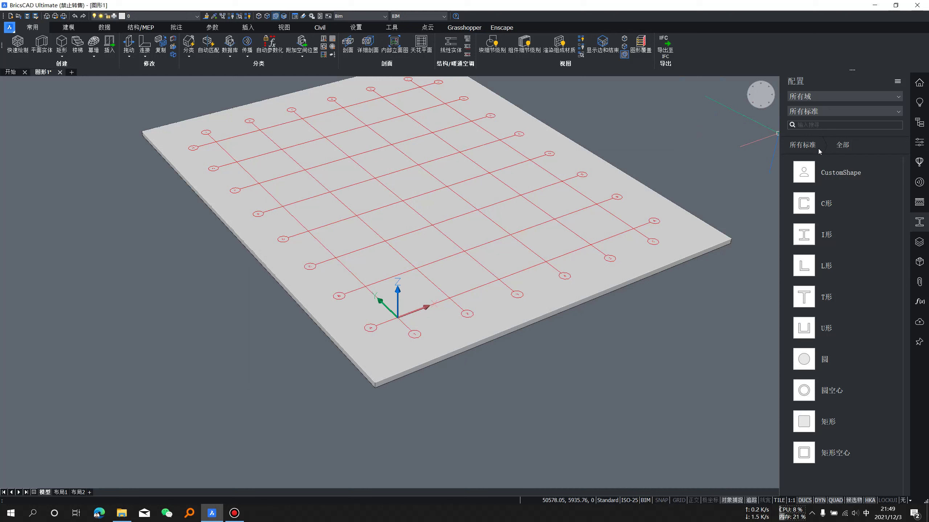
pyautogui.click(840, 112)
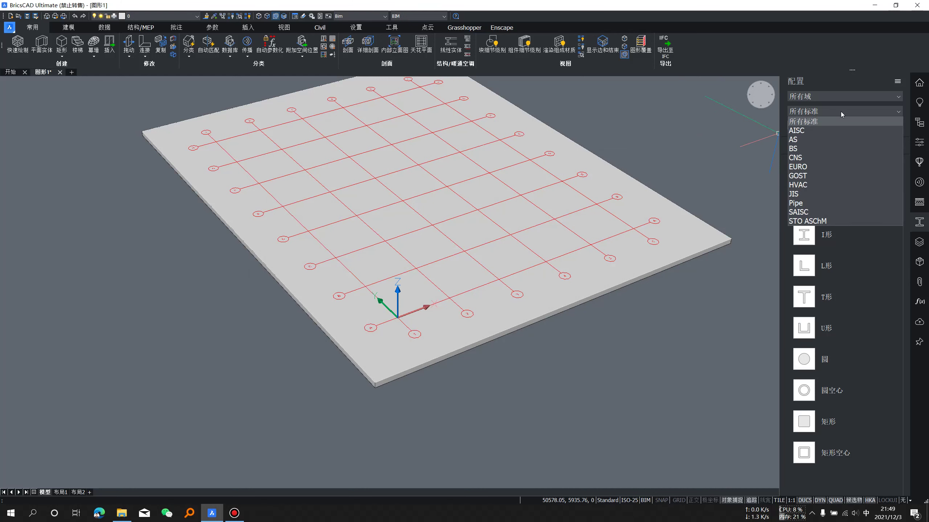
pyautogui.click(828, 129)
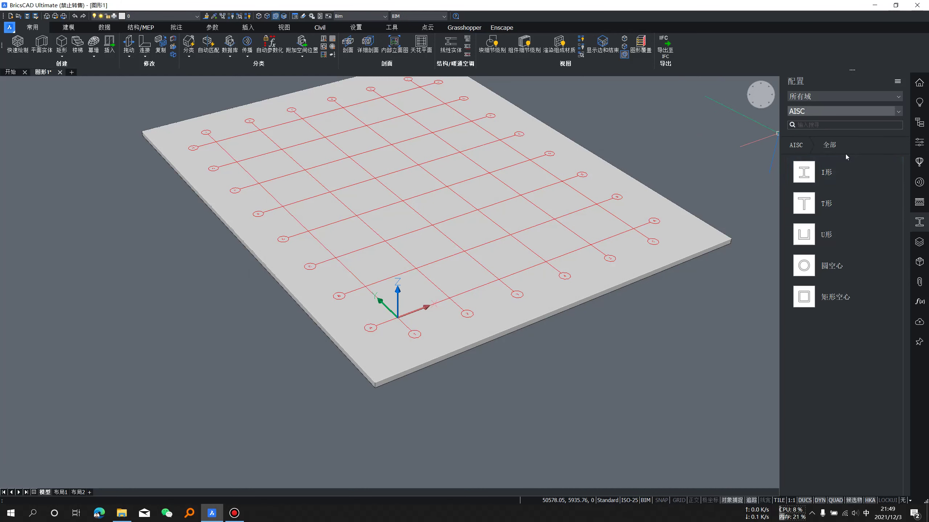
pyautogui.click(832, 175)
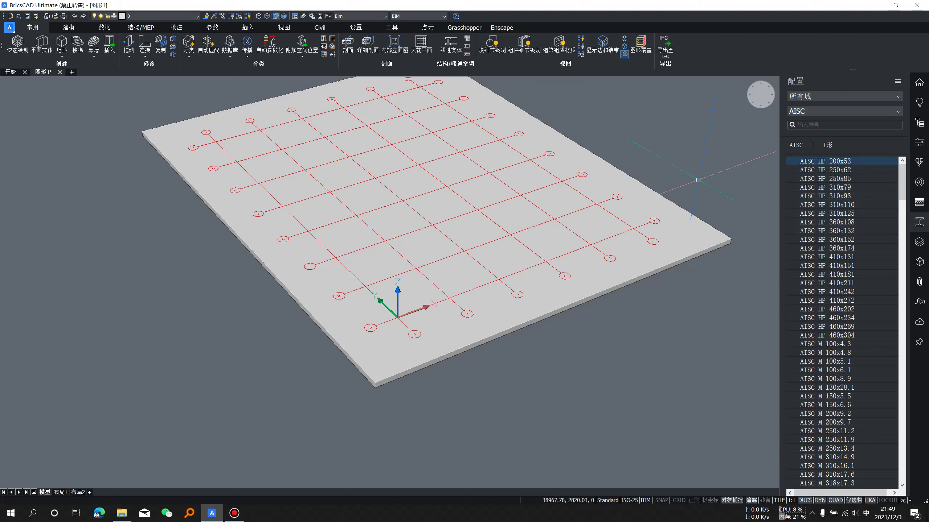
pyautogui.scroll(5, 402, 311)
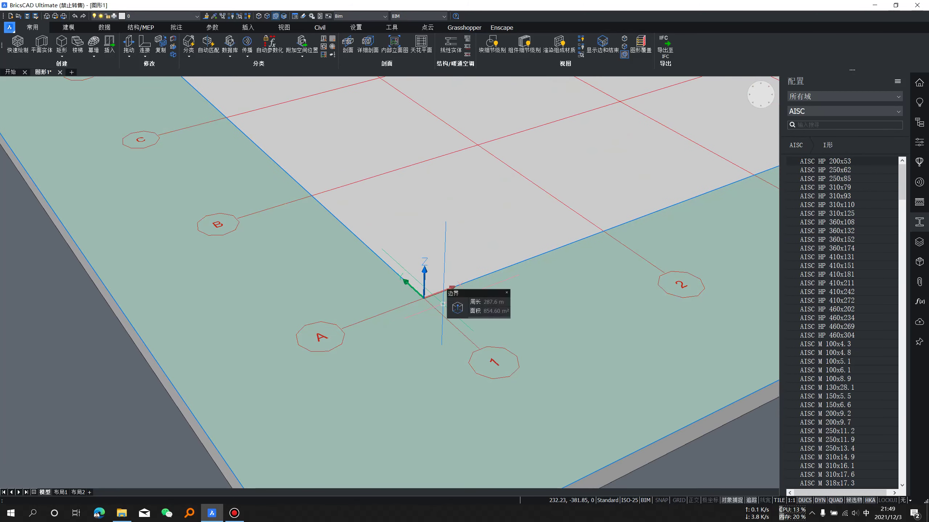
pyautogui.scroll(2, 435, 300)
pyautogui.scroll(2, 439, 291)
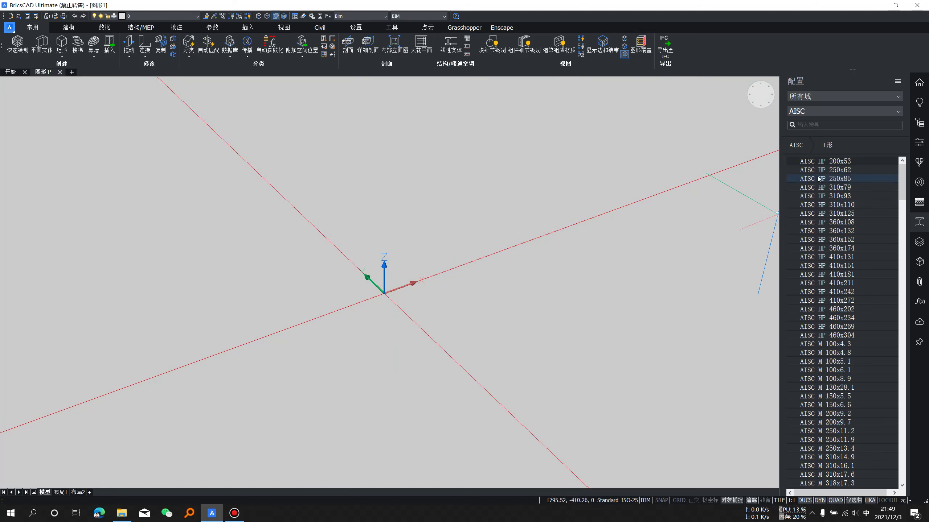
# - Start an AISC HP 200x53 column at the A-1 origin with ortho on, choosing option q
pyautogui.click(825, 161)
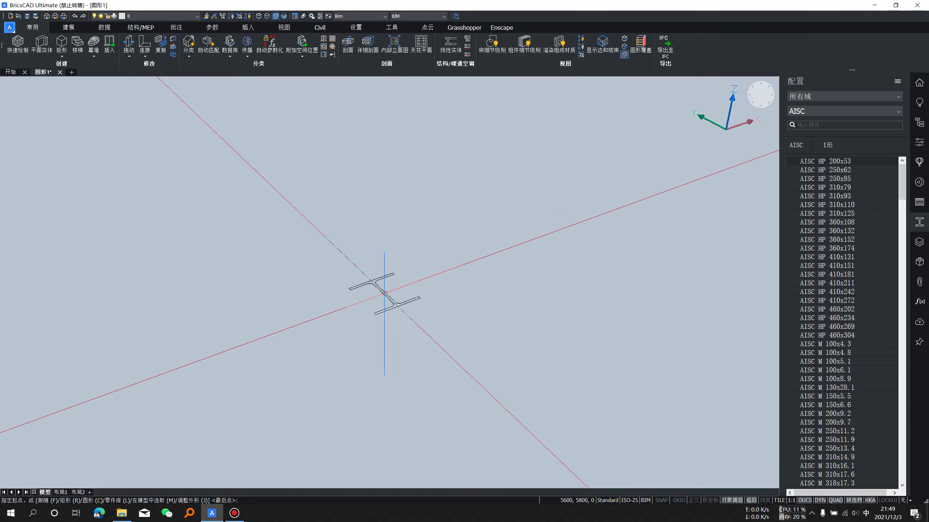
pyautogui.scroll(3, 384, 292)
pyautogui.scroll(2, 387, 291)
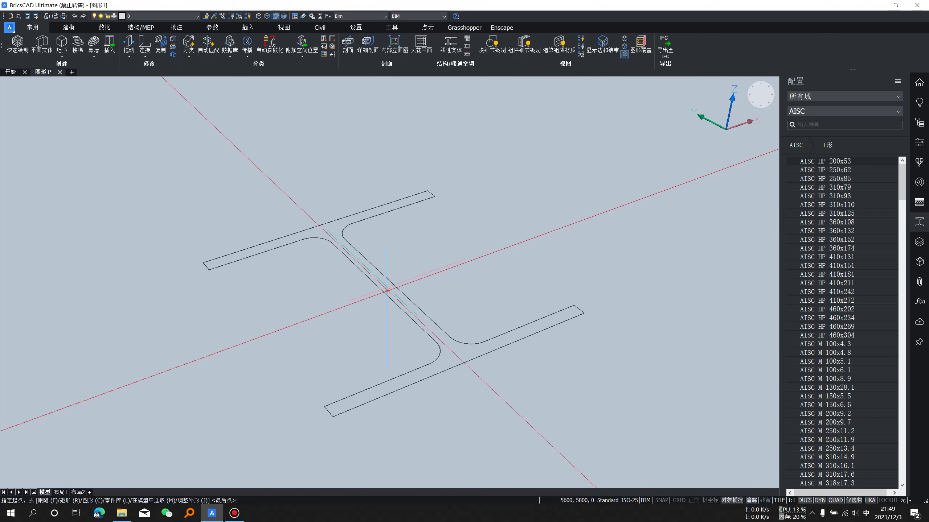
pyautogui.click(388, 291)
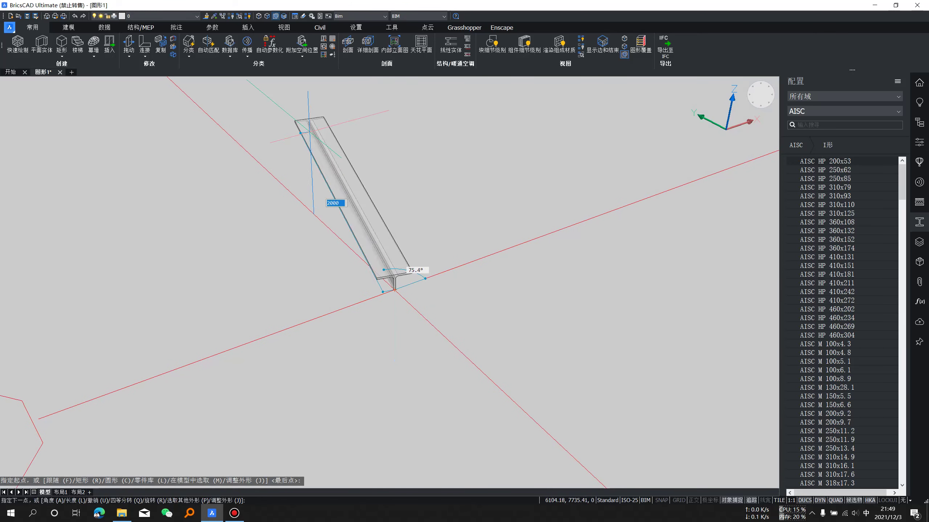
pyautogui.scroll(-5, 431, 293)
pyautogui.press('F8')
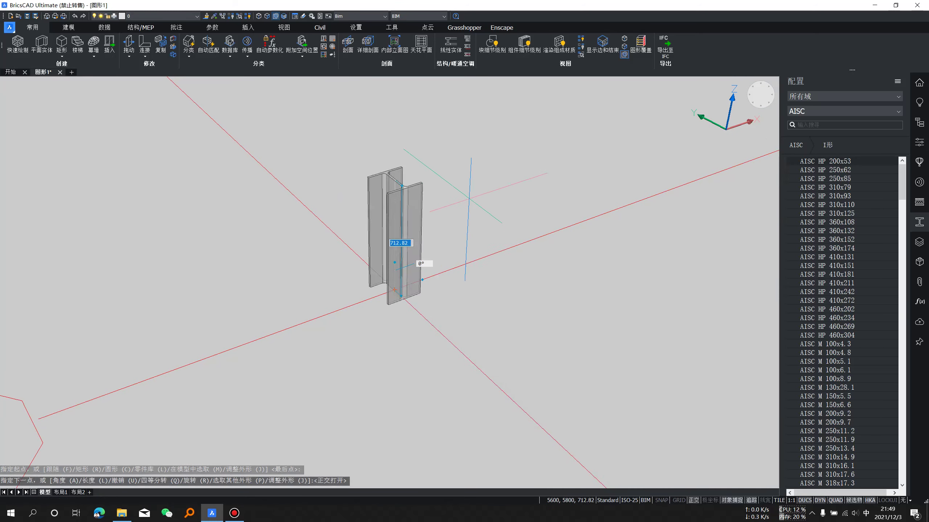
pyautogui.scroll(-2, 465, 203)
pyautogui.moveTo(466, 203); pyautogui.dragTo(443, 322, button='middle')
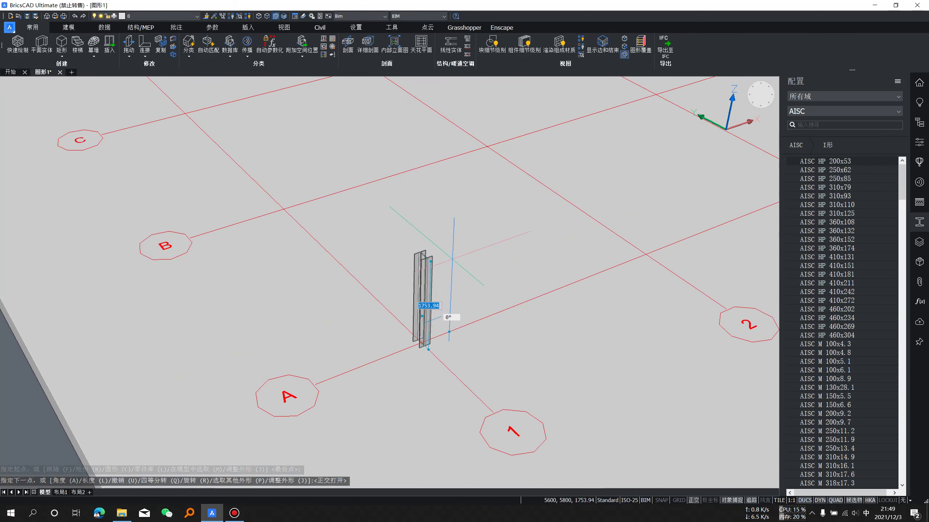
pyautogui.scroll(-5, 457, 216)
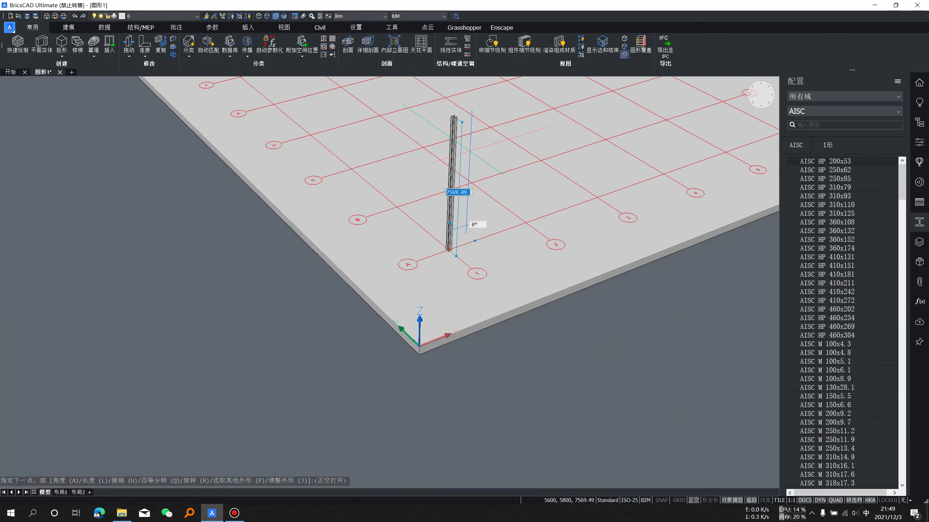
pyautogui.scroll(2, 452, 200)
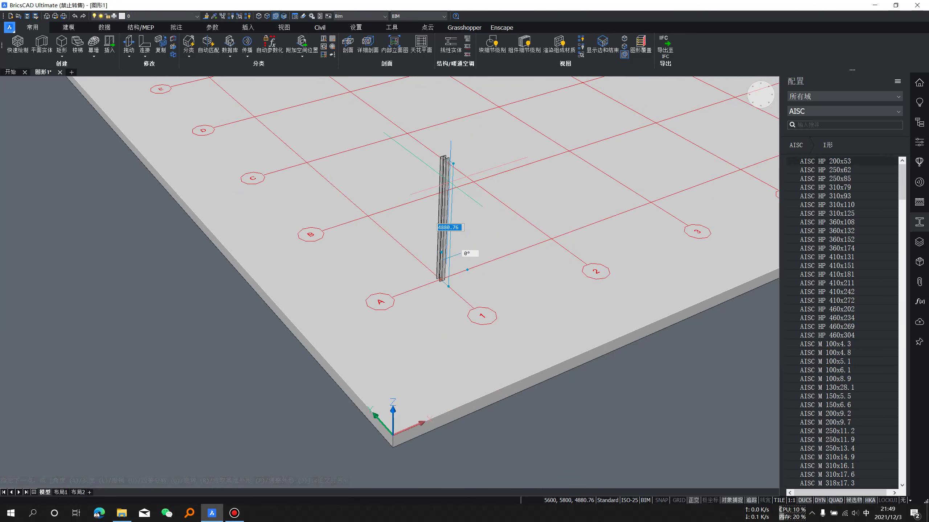
pyautogui.scroll(4, 454, 256)
pyautogui.scroll(2, 449, 337)
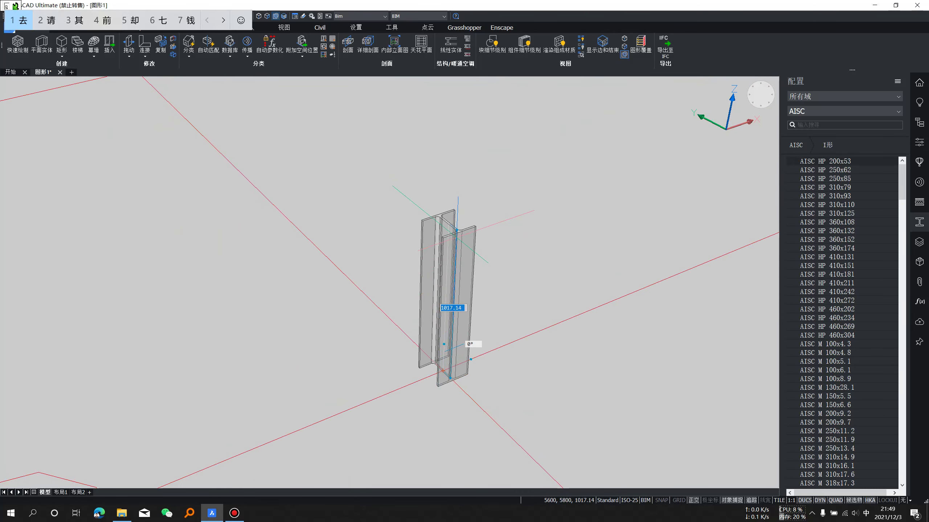
pyautogui.write('q')
pyautogui.press('Return')
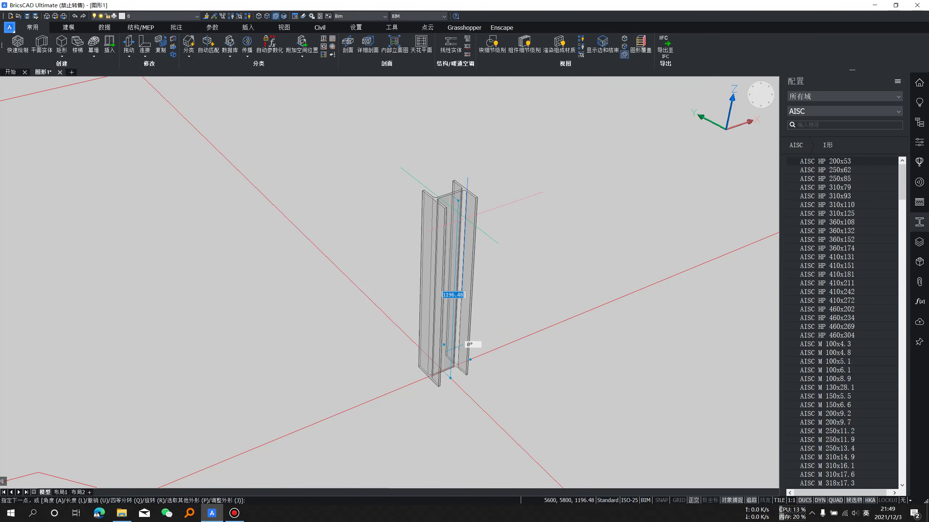
# - Extend the column upward to a 5000 mm height
pyautogui.scroll(-2, 458, 282)
pyautogui.scroll(-2, 457, 279)
pyautogui.moveTo(458, 278); pyautogui.dragTo(458, 311, button='middle')
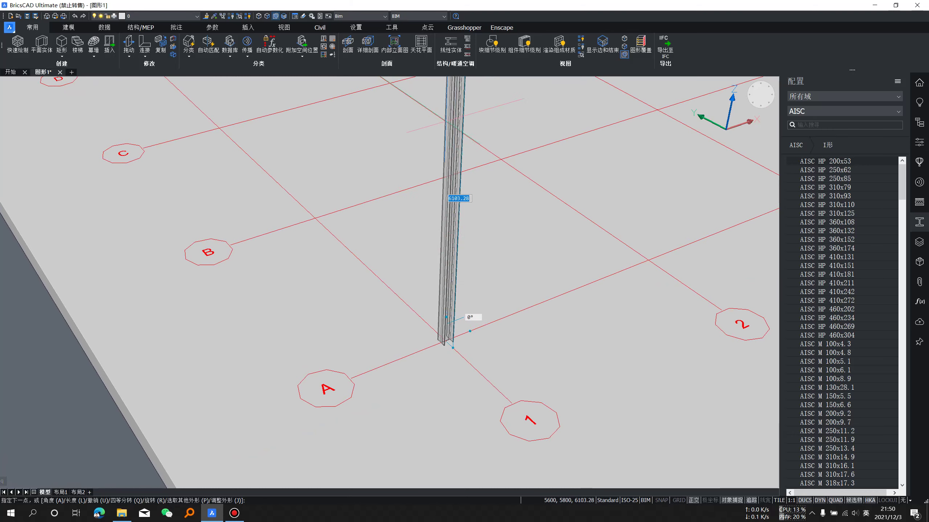
pyautogui.moveTo(454, 183); pyautogui.dragTo(454, 219, button='middle')
pyautogui.scroll(2, 455, 199)
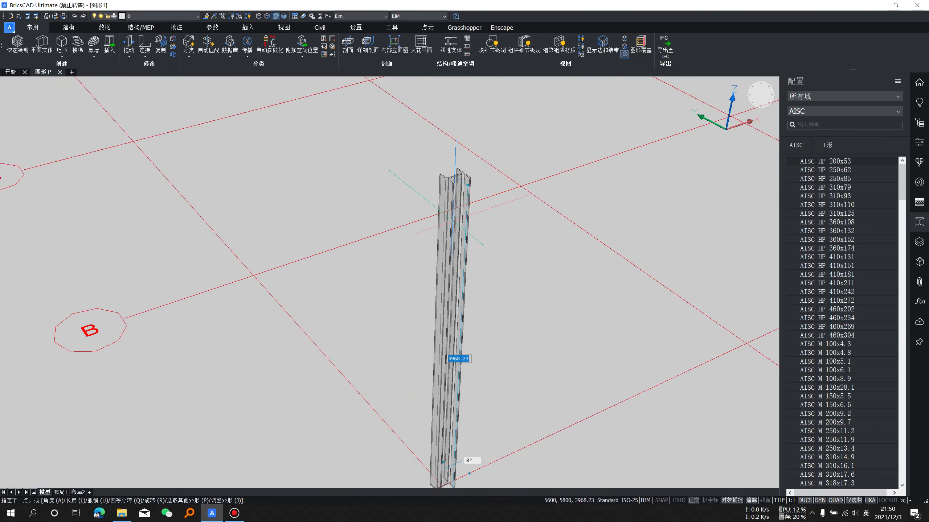
pyautogui.scroll(-3, 457, 158)
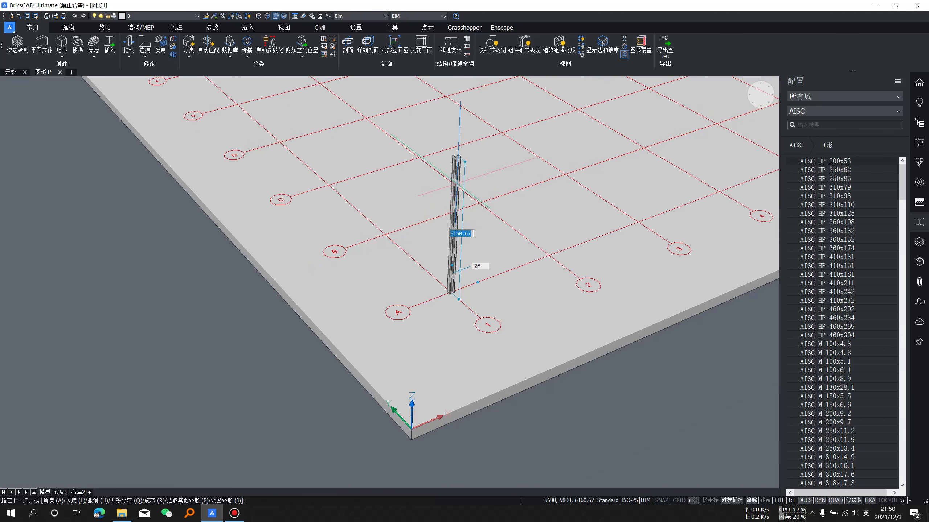
pyautogui.scroll(-3, 402, 322)
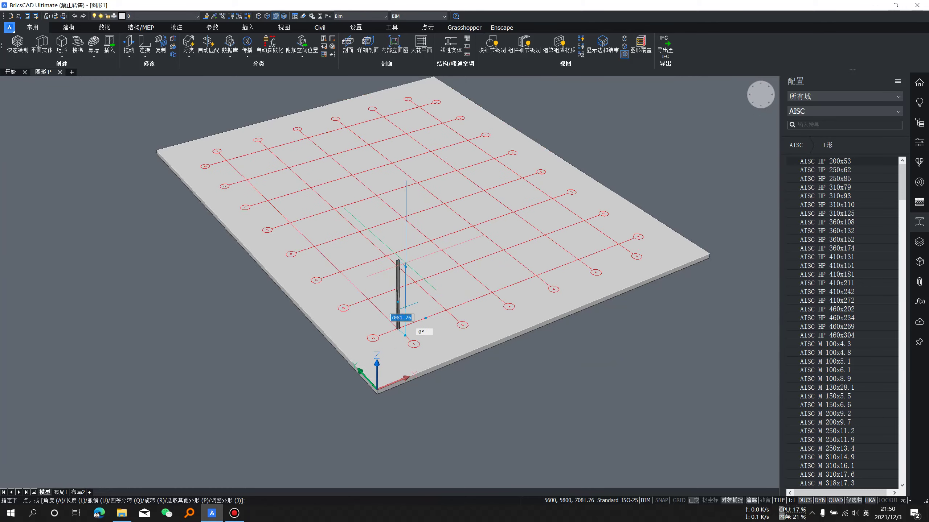
pyautogui.scroll(3, 403, 256)
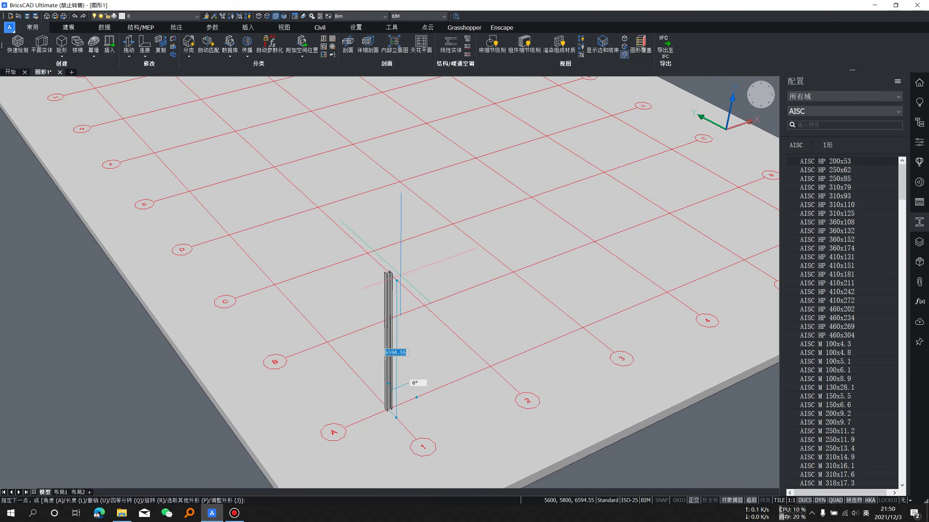
pyautogui.scroll(-2, 402, 271)
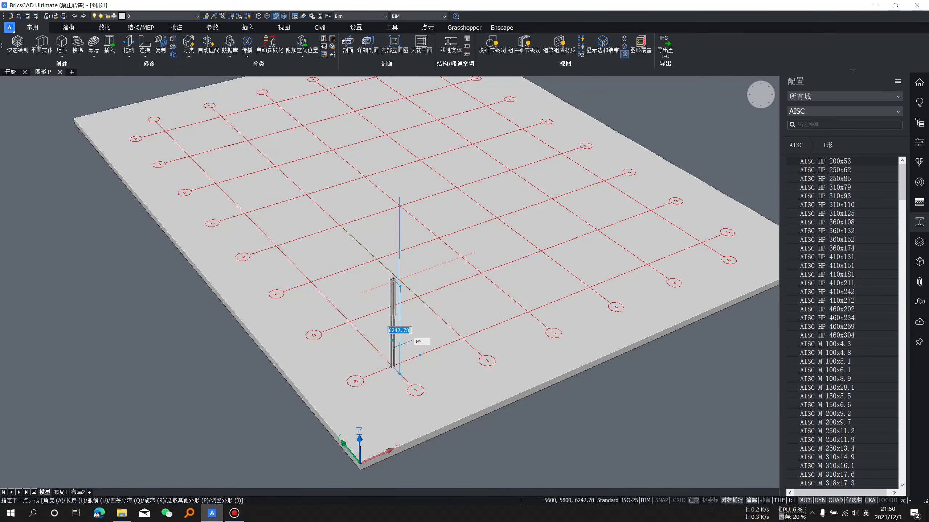
pyautogui.write('5000')
pyautogui.press('Return')
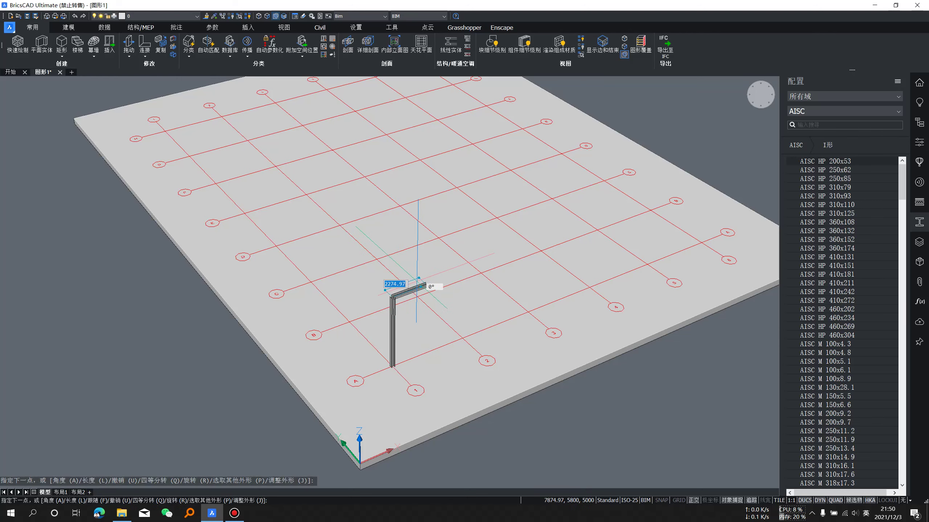
# - Orbit and zoom around the new column to inspect it on the slab
pyautogui.keyDown('shift'); pyautogui.moveTo(424, 284); pyautogui.dragTo(415, 238, button='middle'); pyautogui.keyUp('shift')
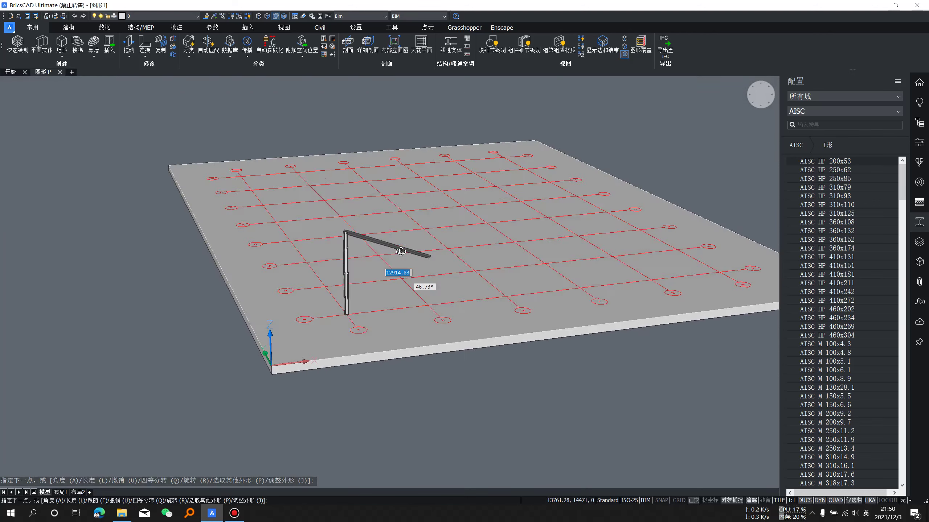
pyautogui.scroll(3, 415, 238)
pyautogui.scroll(2, 386, 331)
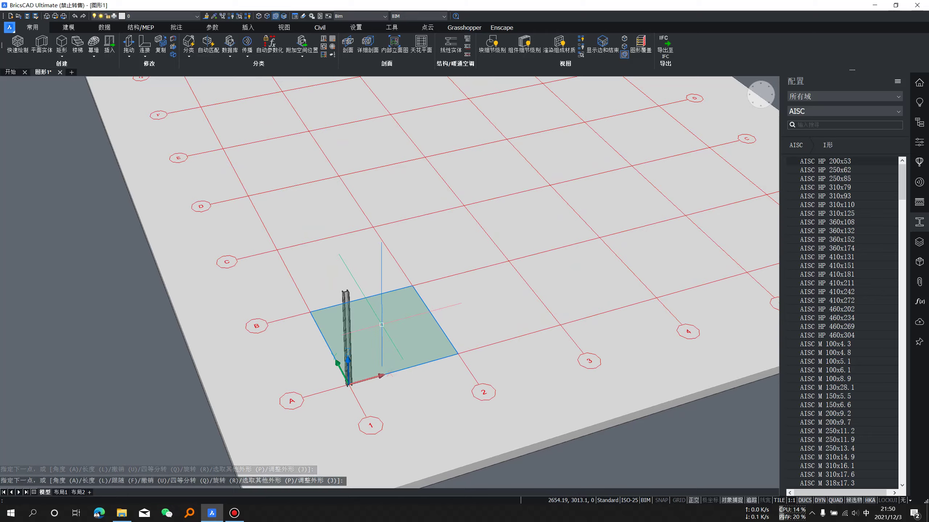
pyautogui.scroll(-3, 387, 331)
pyautogui.moveTo(387, 331)
pyautogui.keyDown('shift'); pyautogui.mouseDown(button='middle')
pyautogui.moveTo(399, 291)
pyautogui.moveTo(529, 379)
pyautogui.mouseUp(button='middle'); pyautogui.keyUp('shift')
pyautogui.scroll(3, 399, 292)
pyautogui.scroll(3, 530, 379)
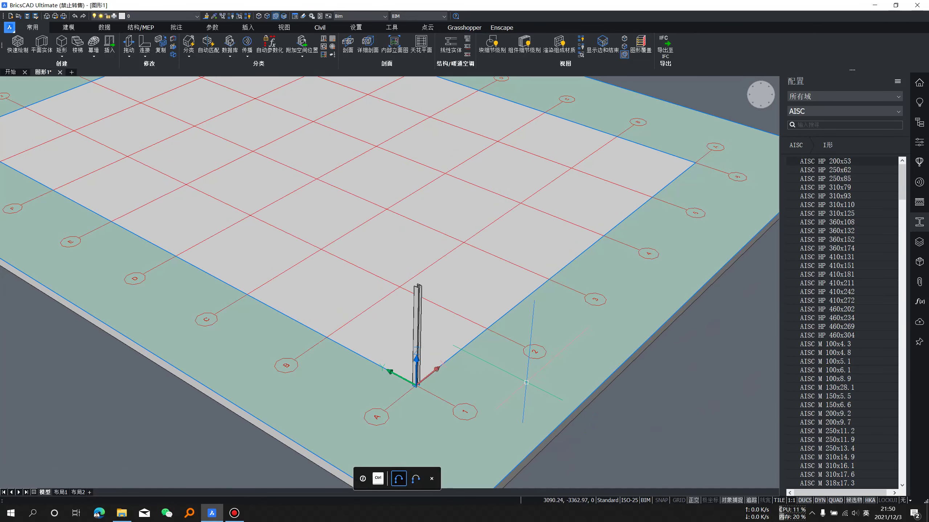
pyautogui.scroll(3, 498, 373)
pyautogui.keyDown('shift'); pyautogui.moveTo(435, 363); pyautogui.dragTo(473, 351, button='middle'); pyautogui.keyUp('shift')
pyautogui.scroll(-3, 438, 357)
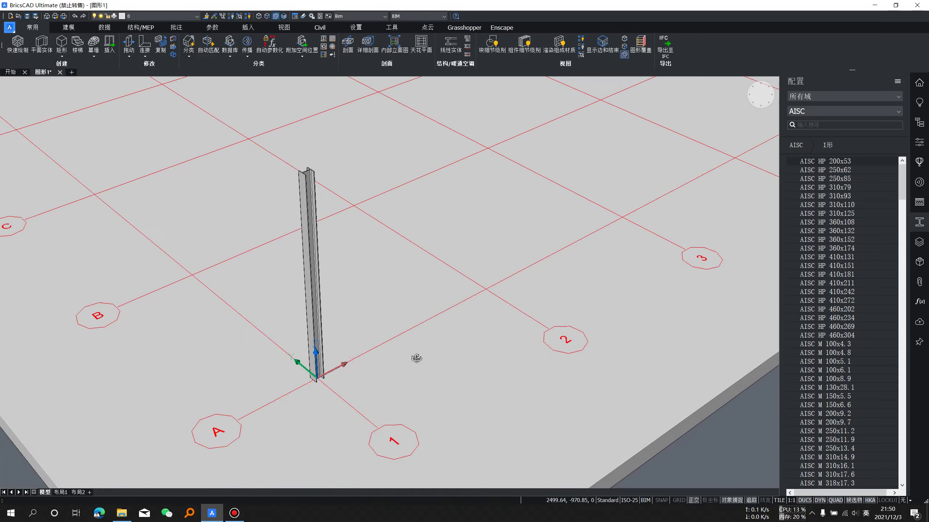
pyautogui.scroll(-3, 410, 356)
pyautogui.scroll(-2, 512, 371)
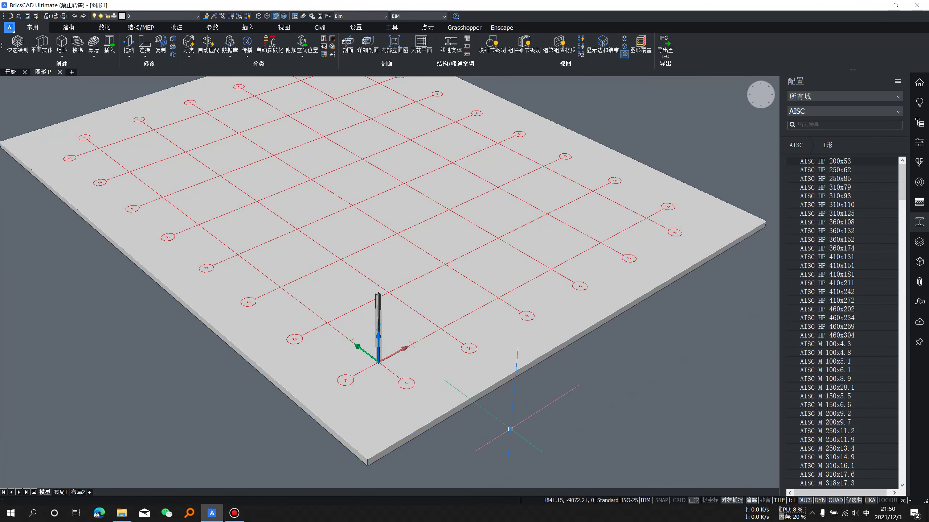
# - Set the SELECTIONMODES variable to 0
pyautogui.write('selectionmodes')
pyautogui.press('Return')
pyautogui.write('0')
pyautogui.press('Return')
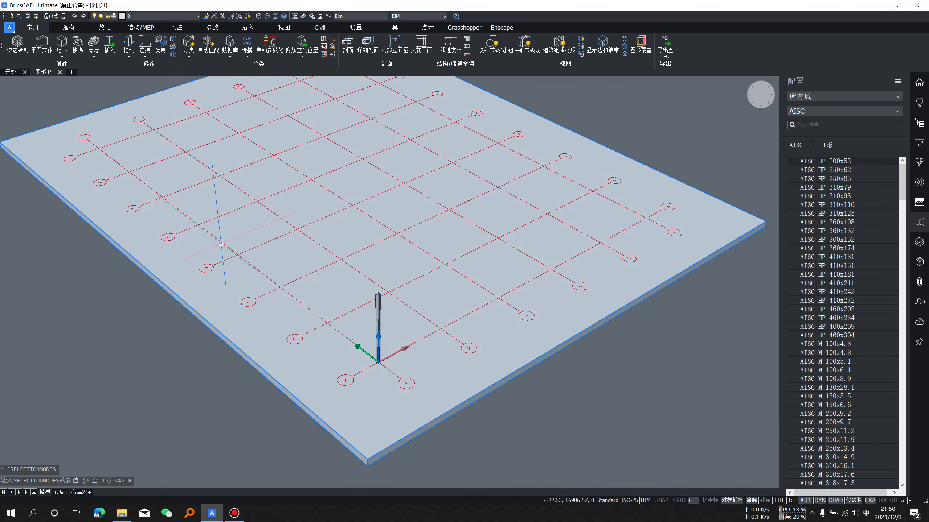
# - Orbit, pan and zoom to a low side view of the slab and column
pyautogui.moveTo(582, 168); pyautogui.dragTo(556, 224, button='middle')
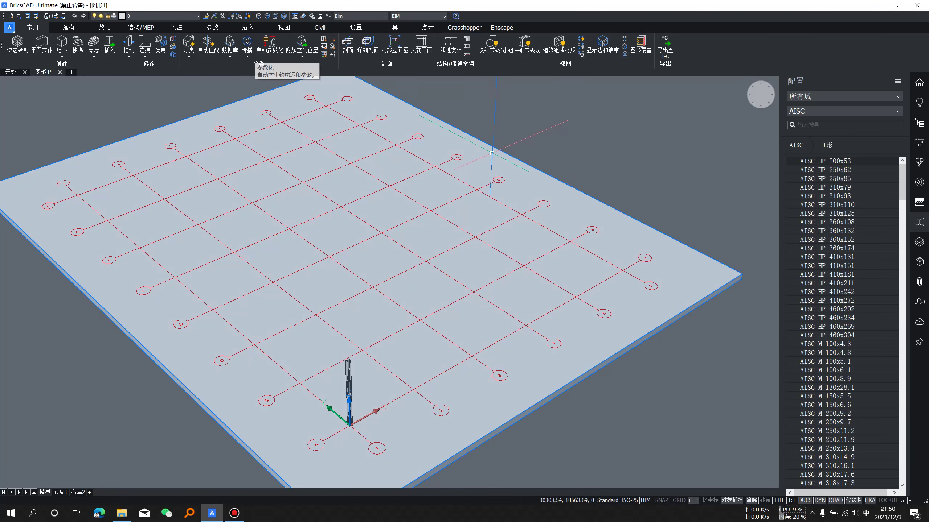
pyautogui.scroll(-3, 522, 97)
pyautogui.scroll(-1, 535, 100)
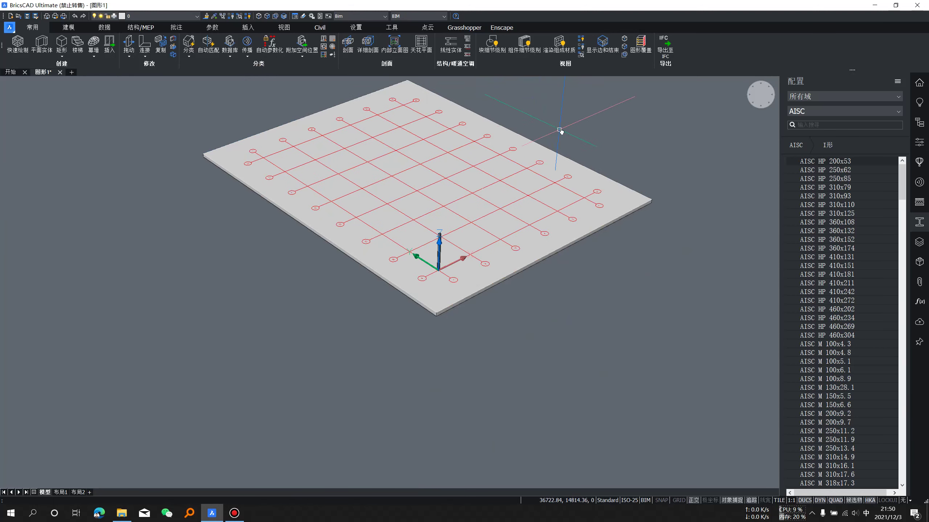
pyautogui.scroll(-1, 559, 129)
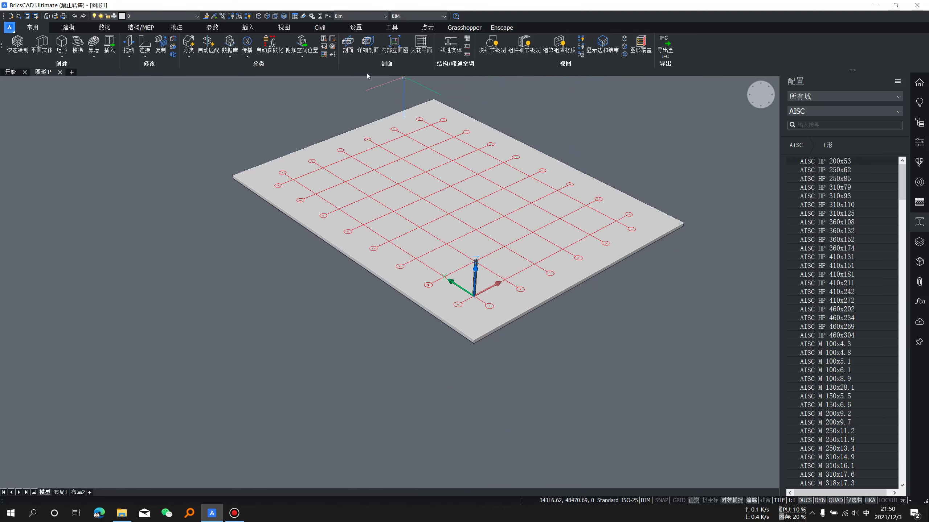
pyautogui.scroll(1, 625, 315)
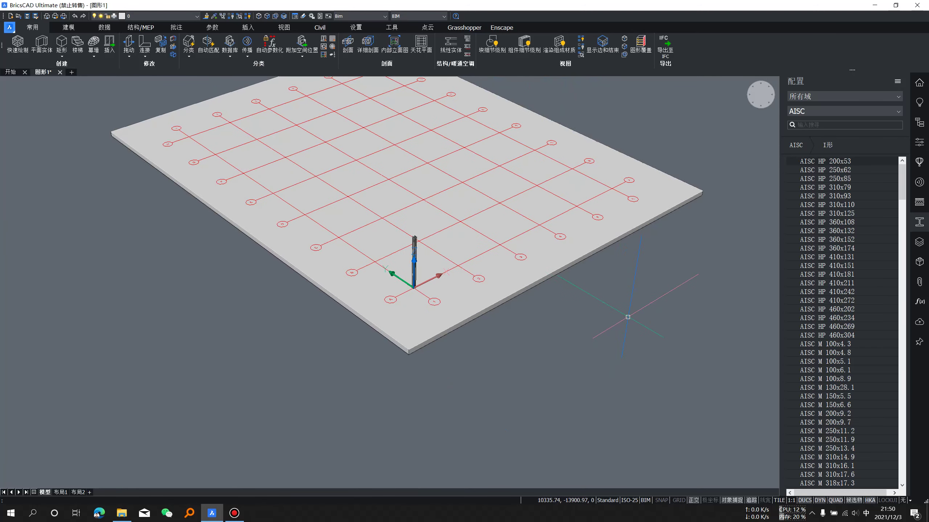
pyautogui.scroll(1, 614, 318)
pyautogui.scroll(1, 598, 331)
pyautogui.moveTo(598, 330)
pyautogui.keyDown('shift'); pyautogui.mouseDown(button='middle')
pyautogui.moveTo(622, 276)
pyautogui.moveTo(649, 307)
pyautogui.mouseUp(button='middle'); pyautogui.keyUp('shift')
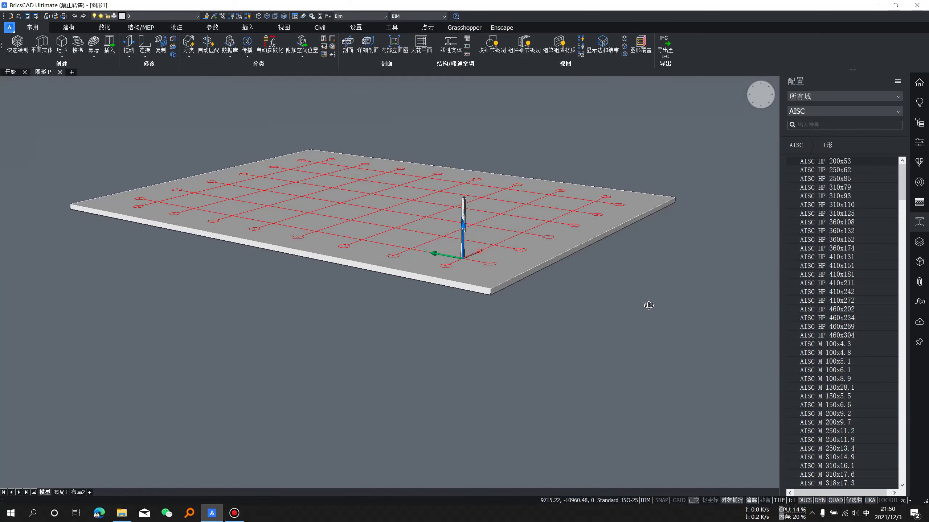
pyautogui.scroll(2, 471, 255)
pyautogui.moveTo(471, 255); pyautogui.dragTo(480, 330, button='middle')
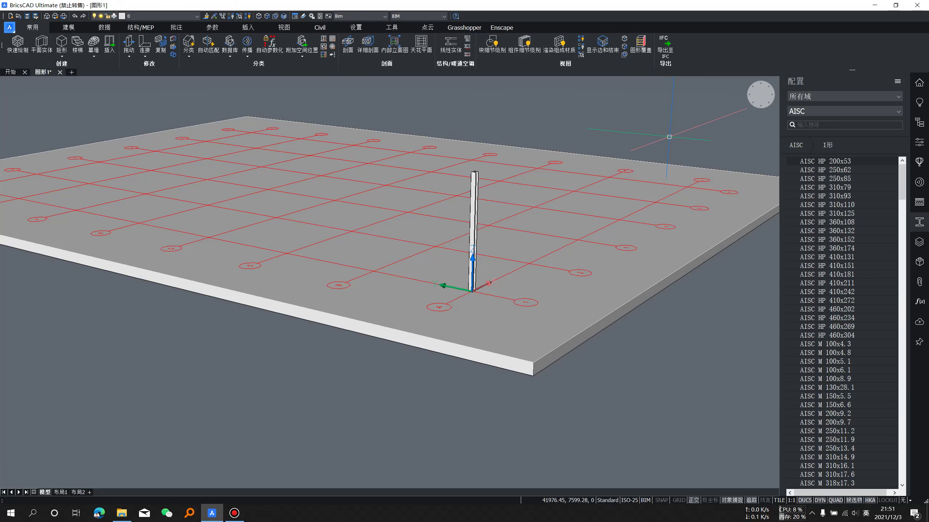
pyautogui.scroll(1, 658, 135)
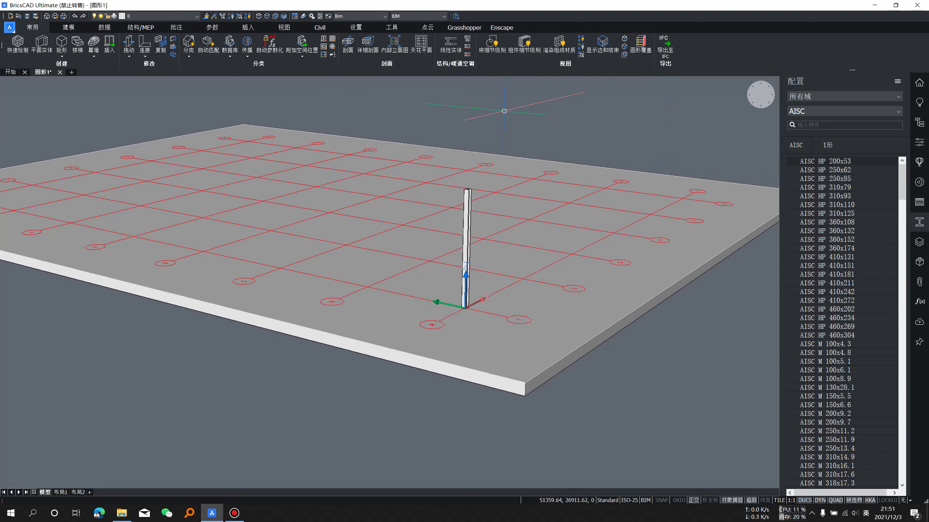
pyautogui.click(252, 49)
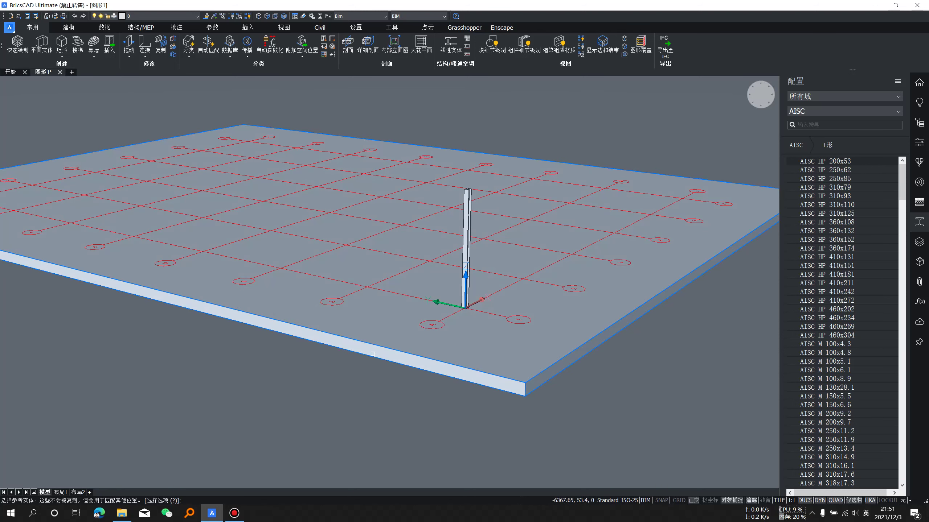
pyautogui.click(375, 356)
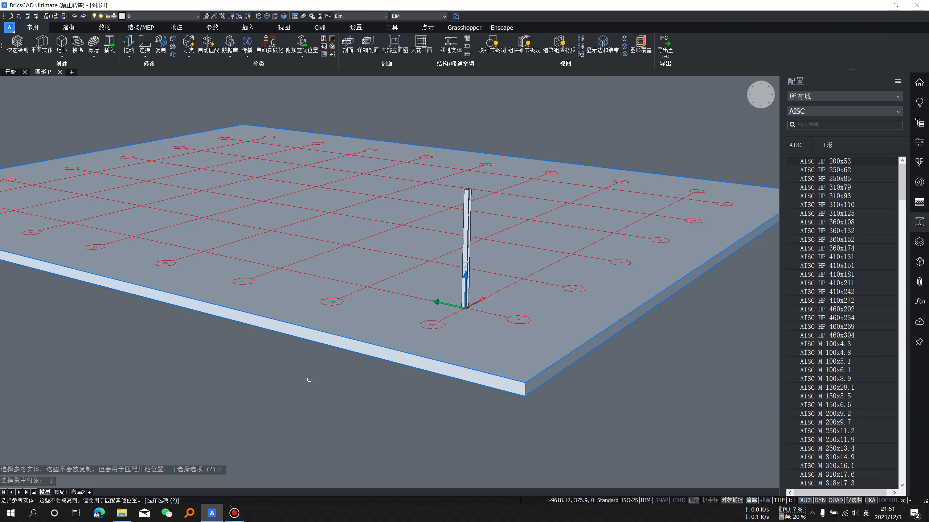
pyautogui.press('Return')
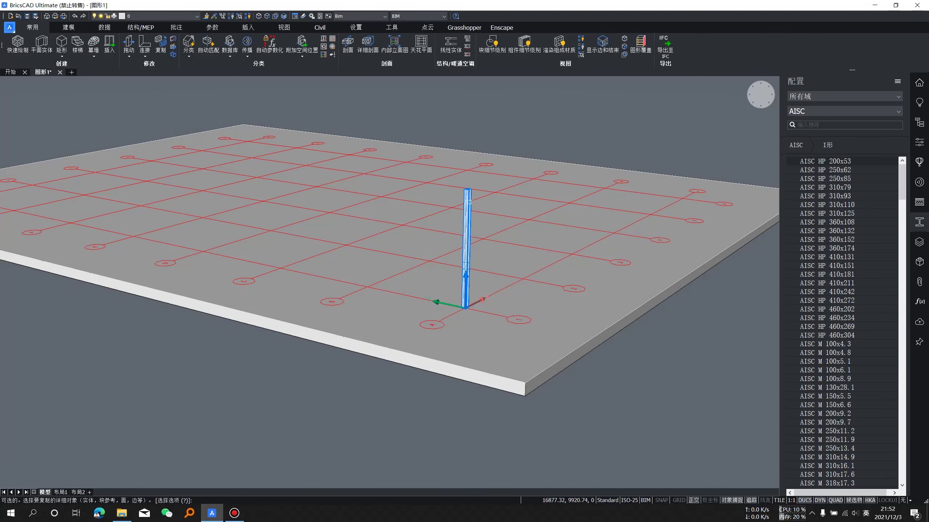
pyautogui.click(469, 201)
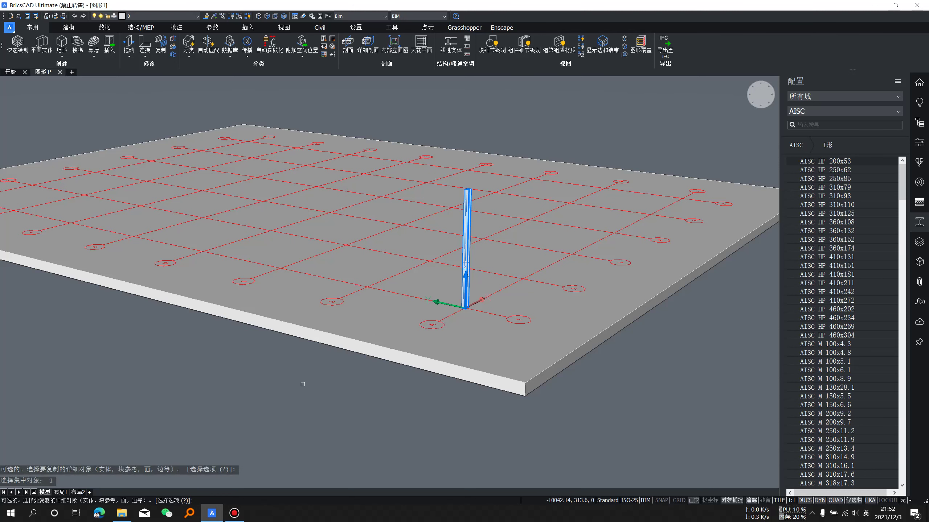
pyautogui.press('Return')
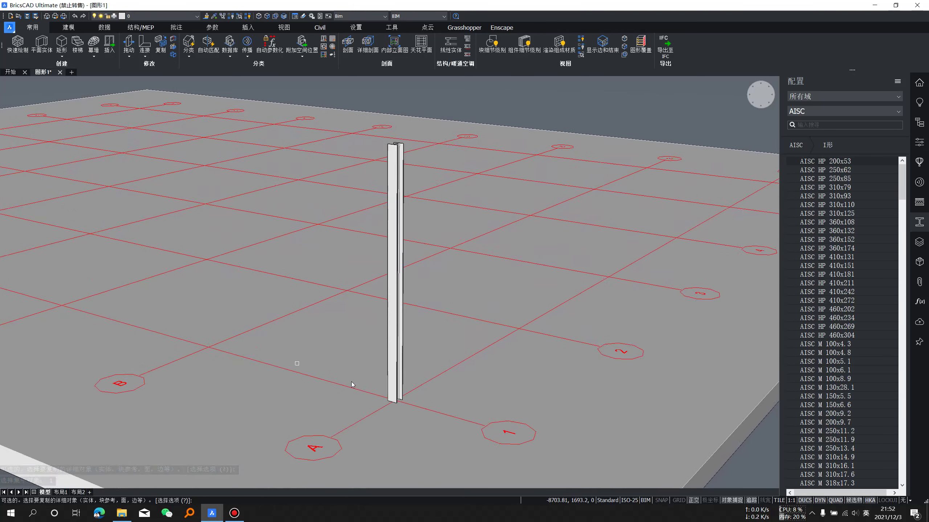
pyautogui.scroll(3, 408, 430)
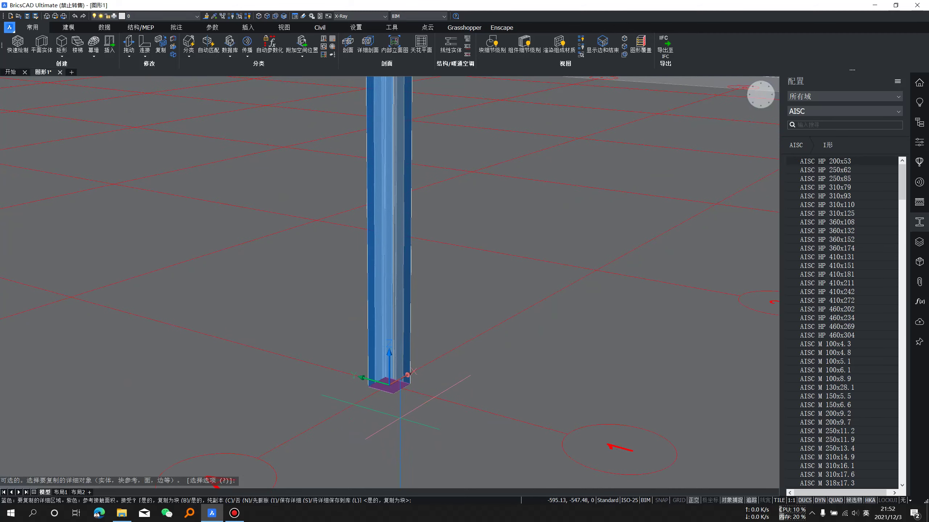
pyautogui.scroll(3, 400, 421)
pyautogui.scroll(-10, 399, 418)
pyautogui.scroll(-2, 399, 417)
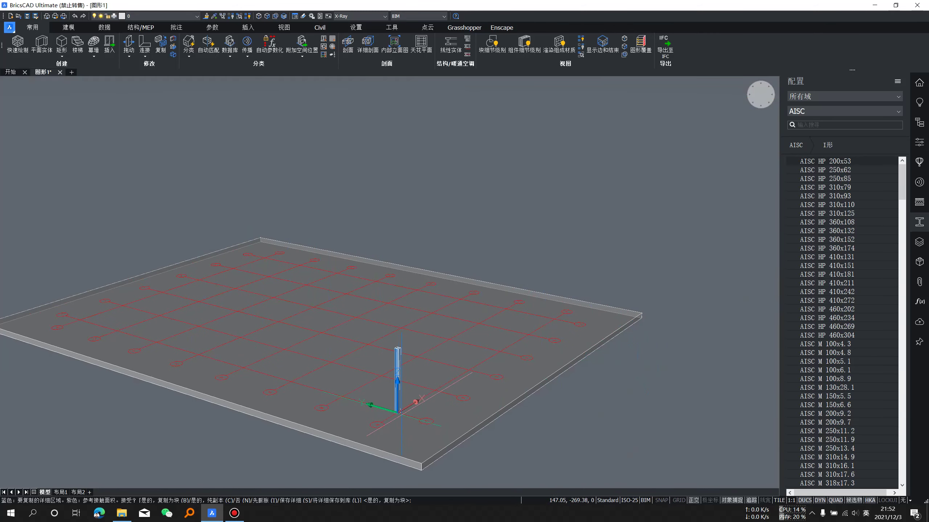
pyautogui.scroll(4, 397, 409)
pyautogui.scroll(4, 380, 371)
pyautogui.scroll(-1, 380, 370)
pyautogui.scroll(-3, 402, 330)
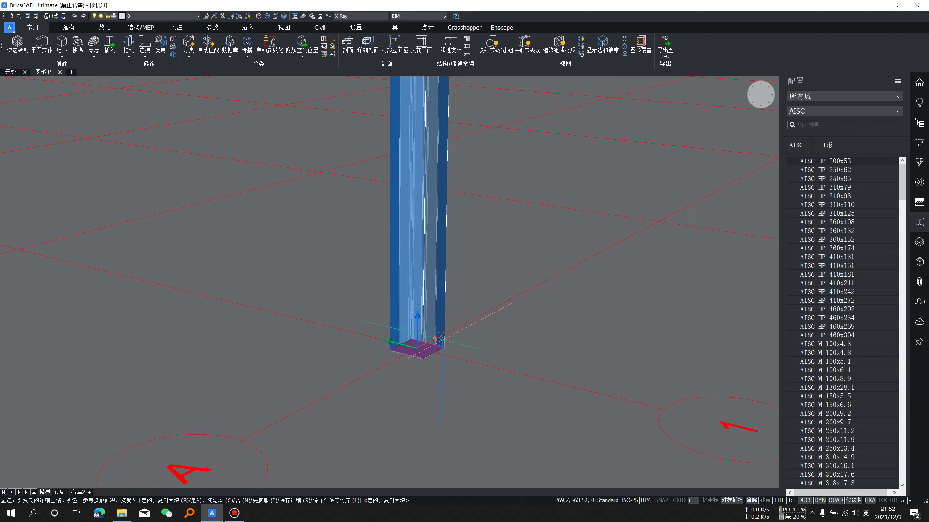
pyautogui.scroll(-3, 431, 256)
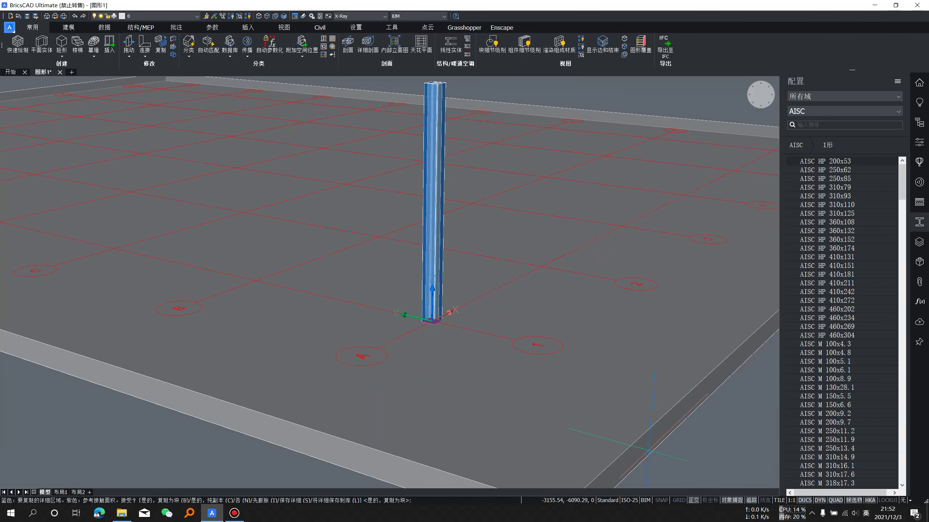
pyautogui.scroll(-2, 621, 402)
pyautogui.scroll(6, 512, 344)
pyautogui.scroll(3, 412, 334)
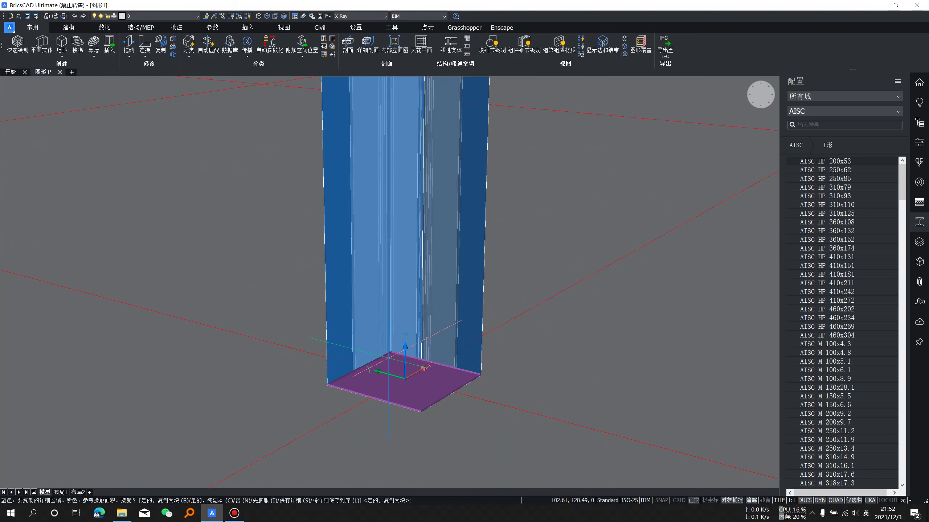
pyautogui.scroll(-4, 385, 362)
pyautogui.scroll(4, 386, 367)
pyautogui.scroll(-3, 388, 368)
pyautogui.scroll(-3, 388, 367)
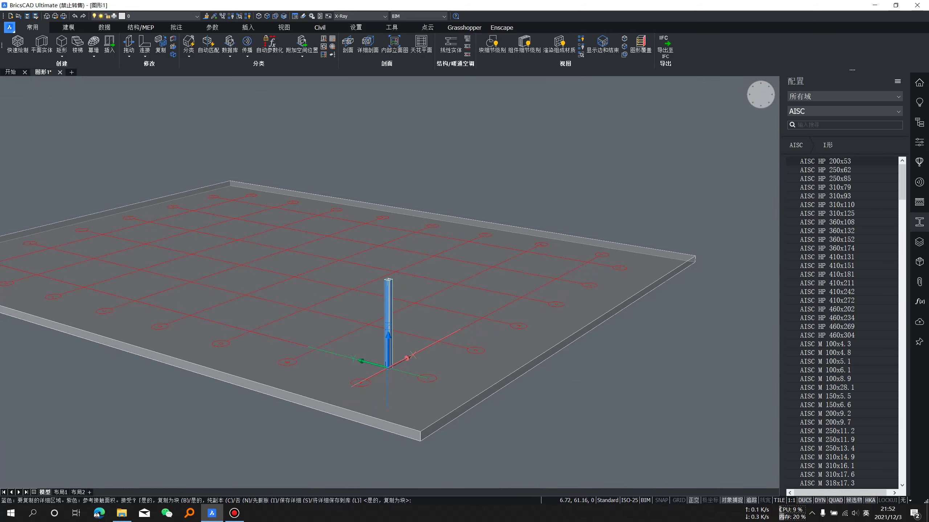
pyautogui.scroll(1, 460, 377)
pyautogui.scroll(2, 460, 377)
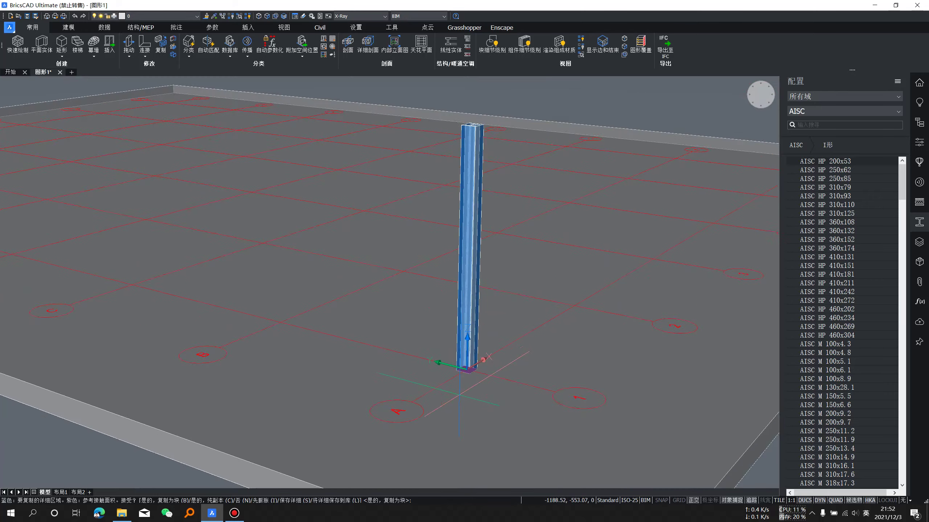
pyautogui.scroll(2, 472, 358)
pyautogui.scroll(2, 479, 360)
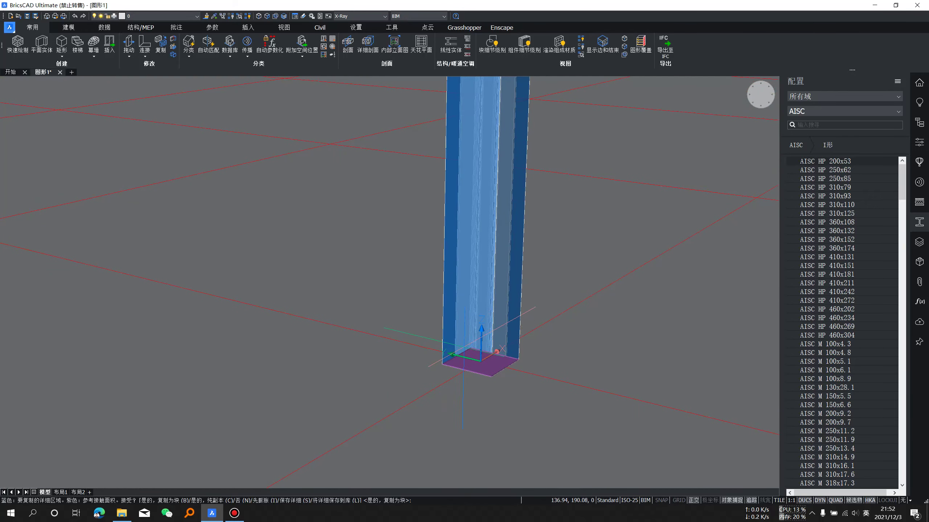
pyautogui.scroll(-4, 463, 356)
pyautogui.scroll(-1, 463, 351)
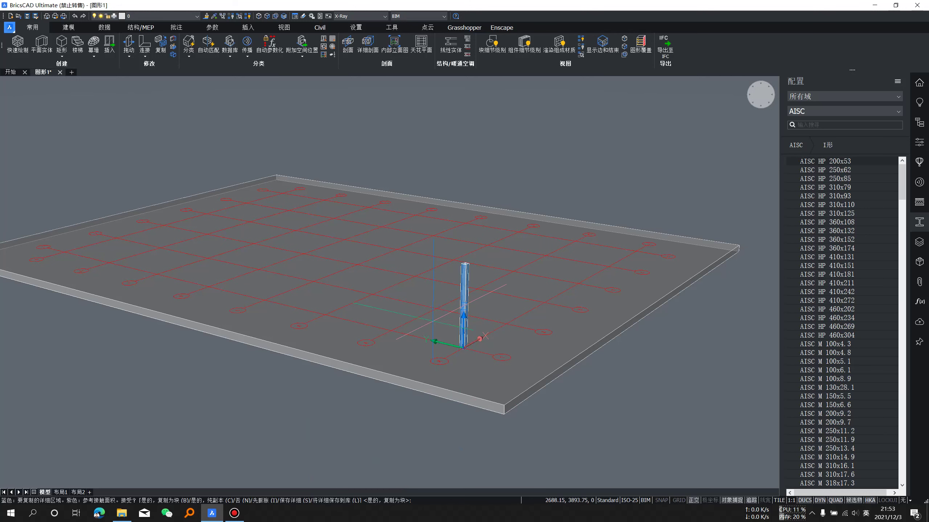
# - Propagate the column to all grid intersections using the C copy option
pyautogui.write('c')
pyautogui.press('Return')
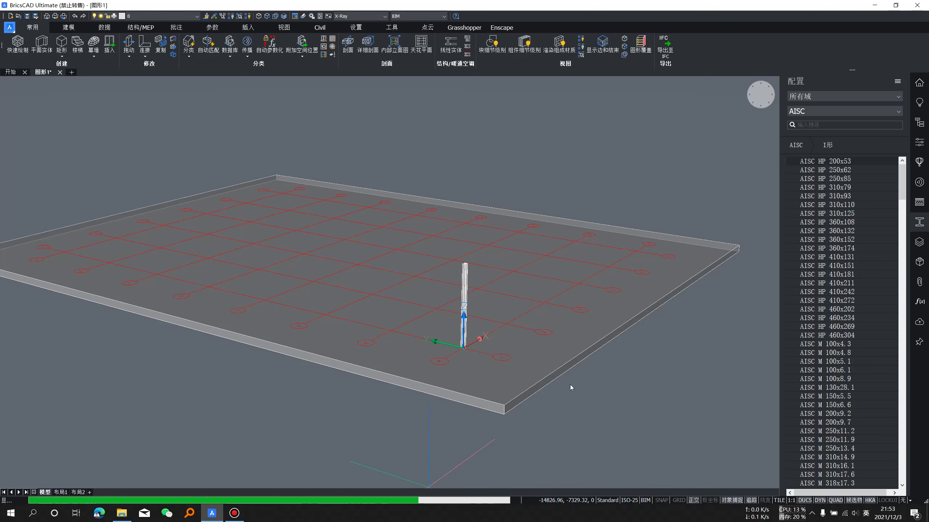
pyautogui.scroll(3, 646, 329)
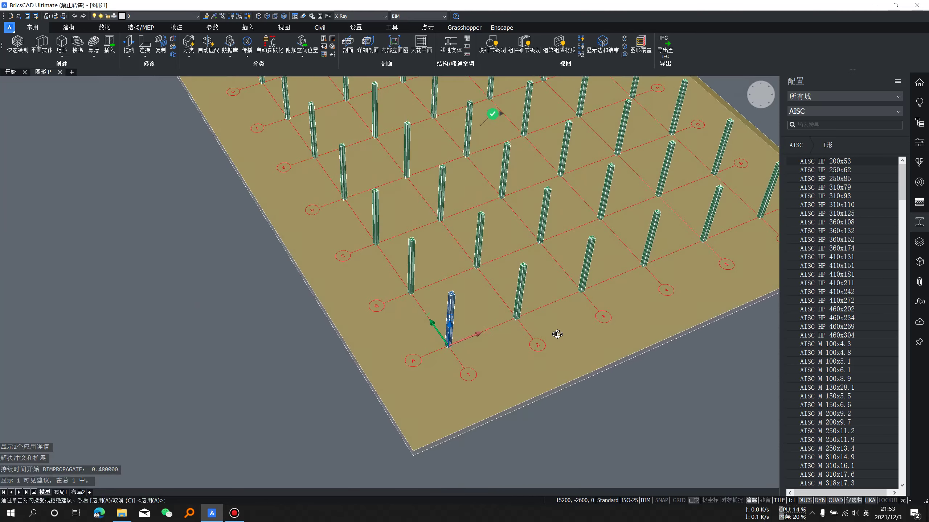
pyautogui.keyDown('shift'); pyautogui.moveTo(647, 328); pyautogui.dragTo(457, 360, button='middle'); pyautogui.keyUp('shift')
pyautogui.scroll(-3, 457, 359)
# - Orbit and zoom over the slab to inspect the proposed column copies
pyautogui.scroll(3, 446, 358)
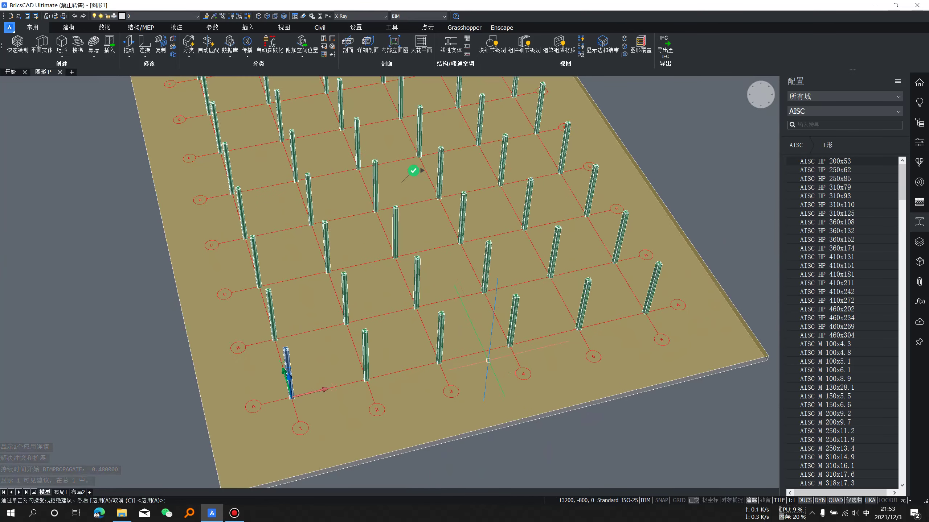
pyautogui.scroll(-5, 648, 395)
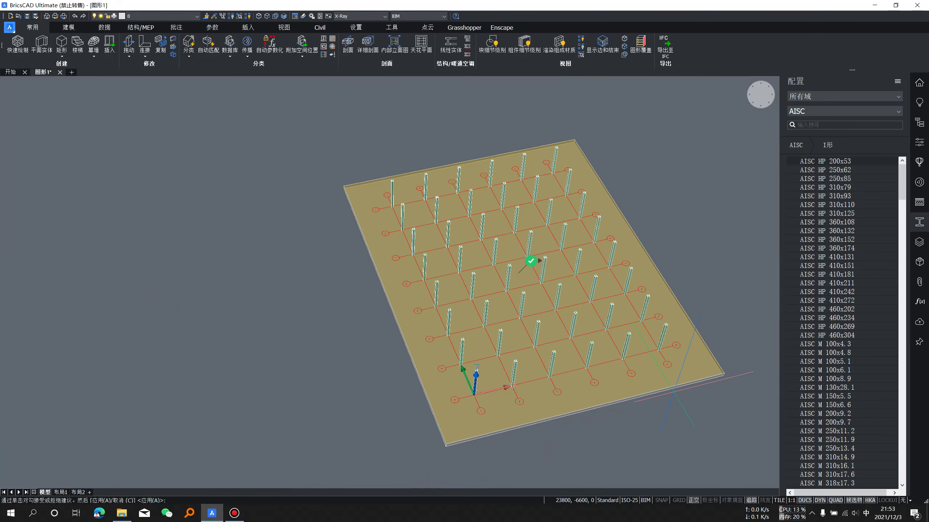
pyautogui.scroll(5, 653, 397)
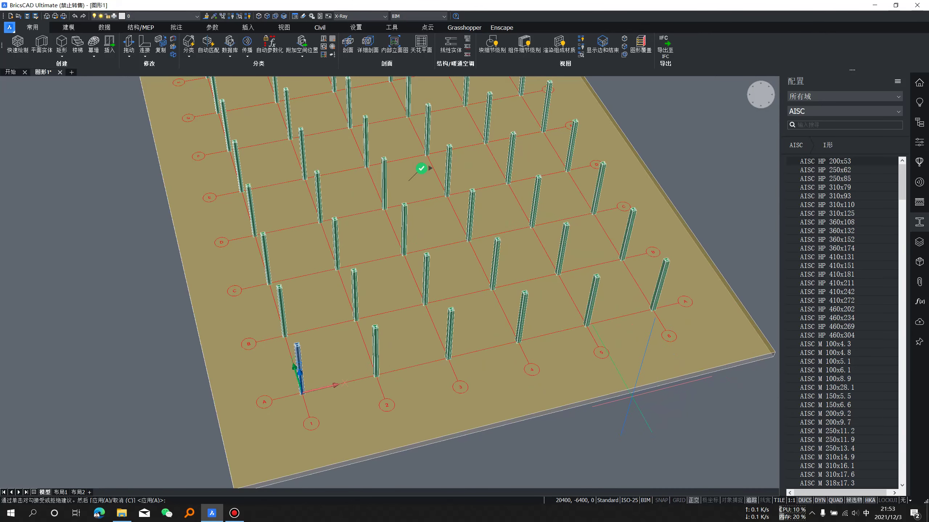
pyautogui.keyDown('shift'); pyautogui.moveTo(652, 397); pyautogui.dragTo(676, 376, button='middle'); pyautogui.keyUp('shift')
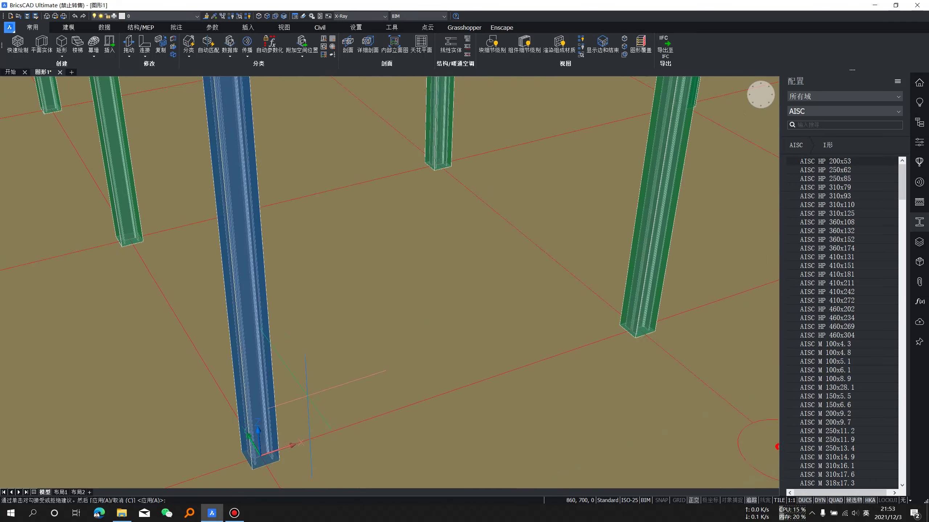
pyautogui.scroll(5, 333, 369)
pyautogui.scroll(-1, 444, 339)
pyautogui.scroll(-5, 444, 338)
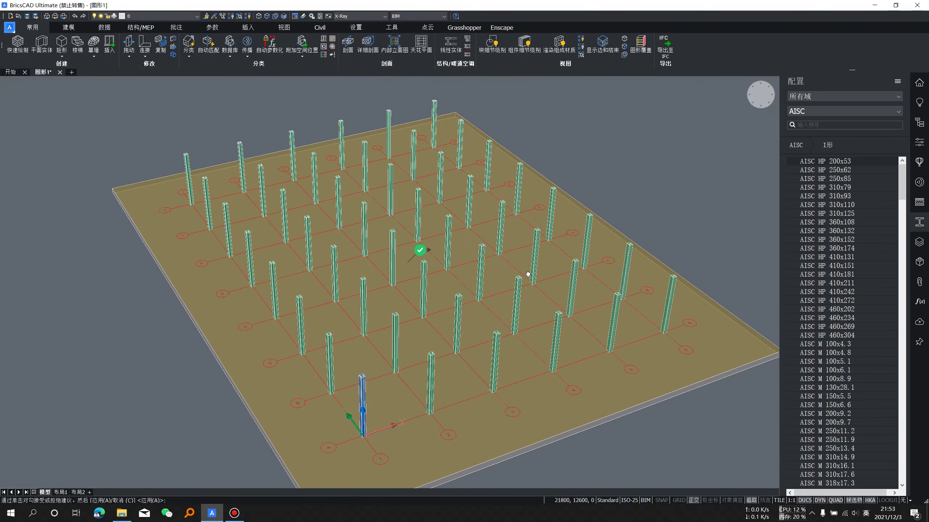
pyautogui.keyDown('shift'); pyautogui.moveTo(444, 339); pyautogui.dragTo(524, 201, button='middle'); pyautogui.keyUp('shift')
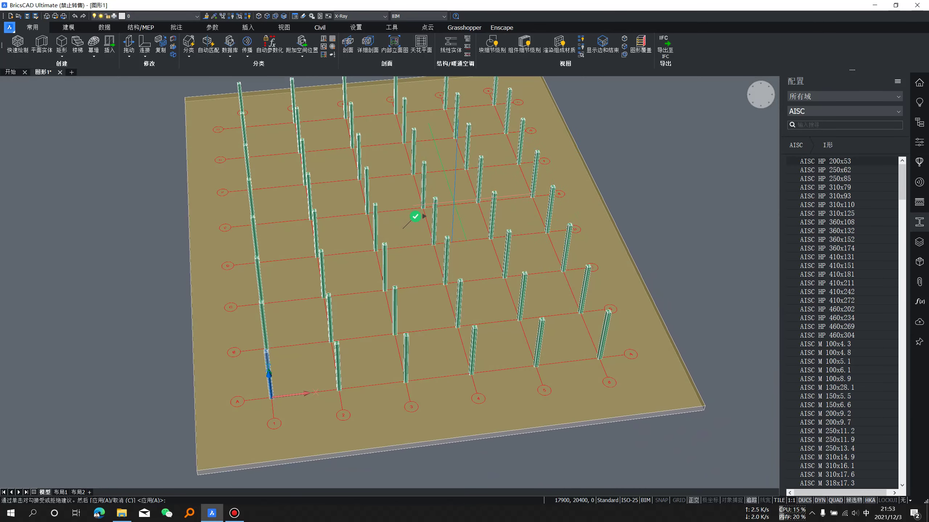
pyautogui.moveTo(637, 226)
pyautogui.keyDown('shift'); pyautogui.mouseDown(button='middle')
pyautogui.moveTo(664, 232)
pyautogui.moveTo(640, 256)
pyautogui.mouseUp(button='middle'); pyautogui.keyUp('shift')
pyautogui.scroll(-3, 618, 276)
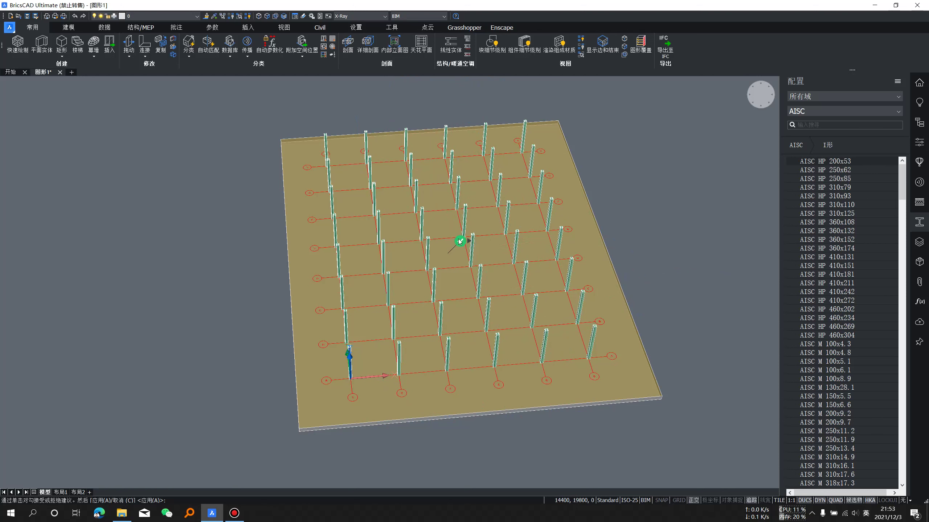
pyautogui.moveTo(414, 216)
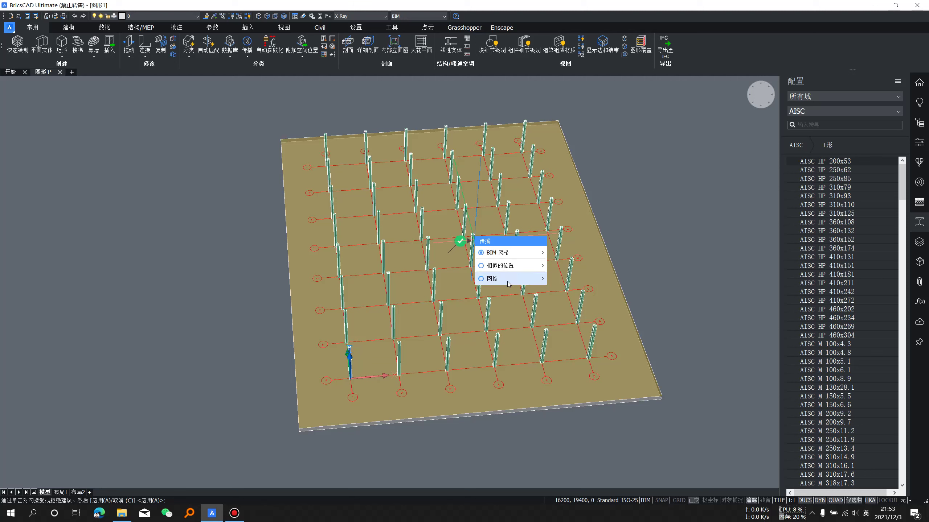
# - Choose BIM grid propagation and explode it into individual per-column suggestions
pyautogui.click(518, 252)
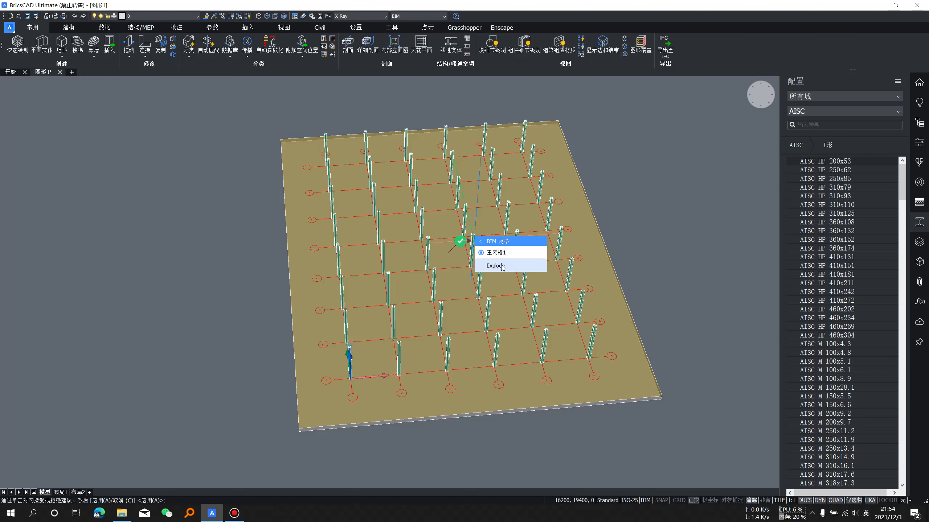
pyautogui.click(517, 269)
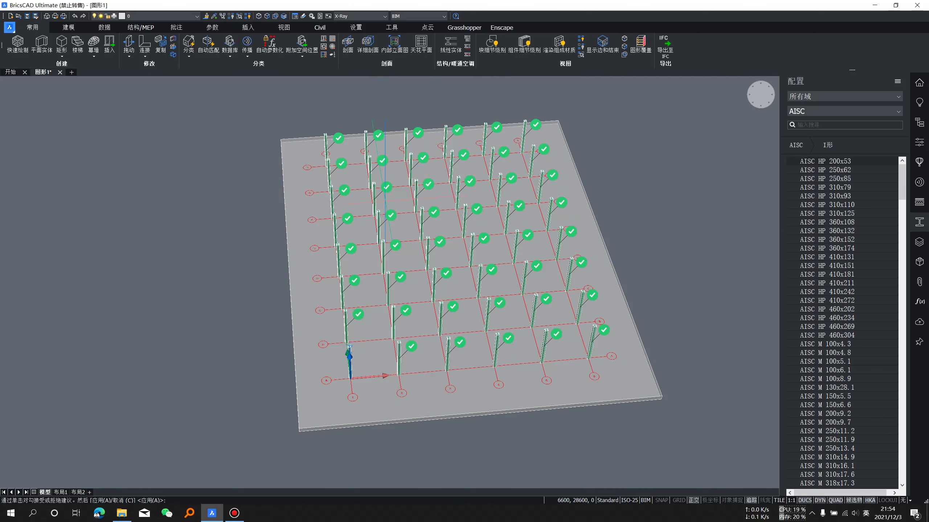
# - Reject the second, third and fourth front-row column suggestions
pyautogui.click(411, 346)
pyautogui.click(460, 343)
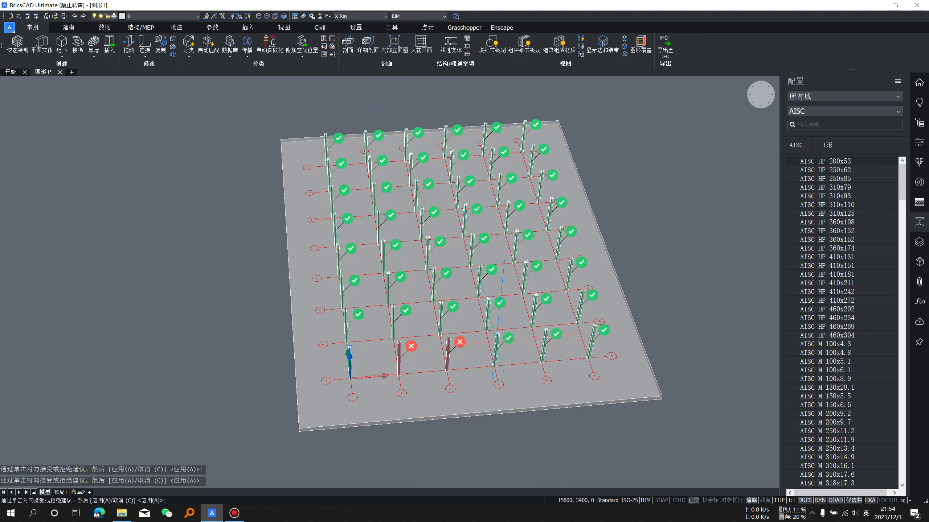
pyautogui.click(508, 338)
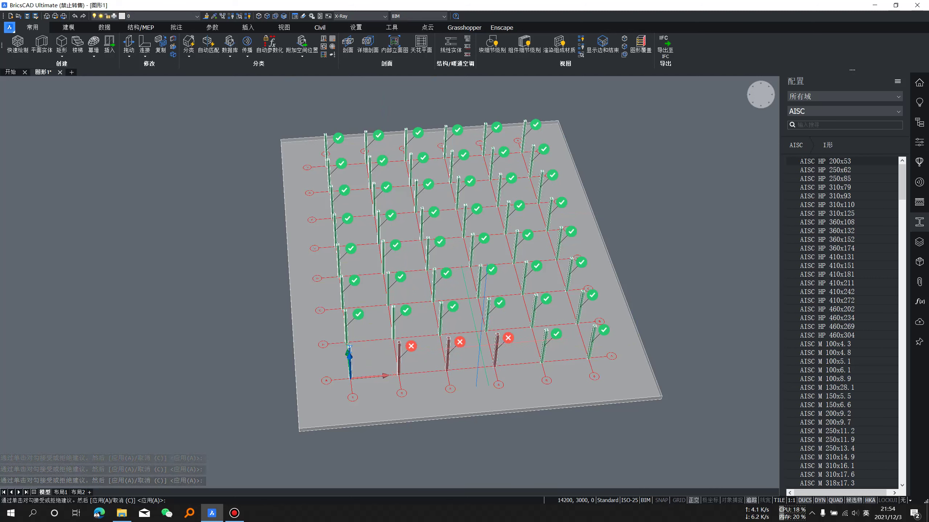
# - Re-accept those three front-row suggestions and switch to the Top plan view
pyautogui.click(508, 338)
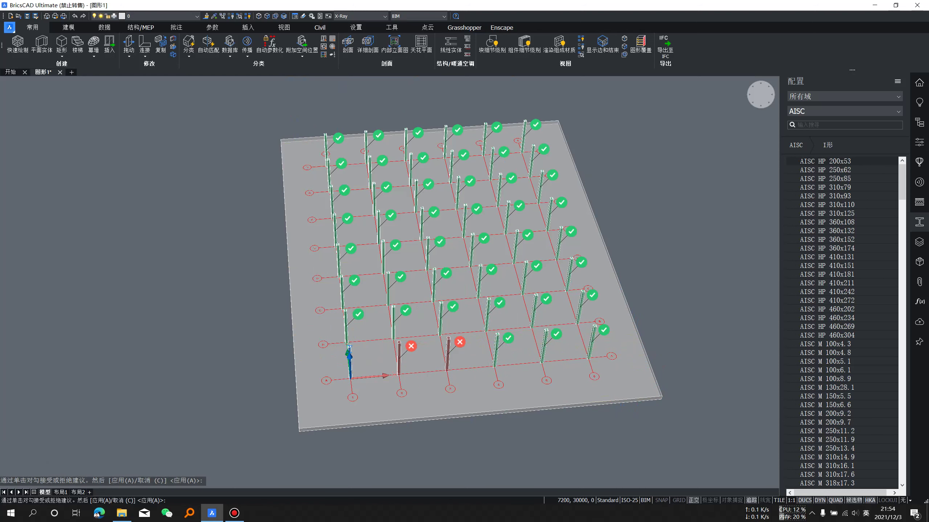
pyautogui.click(460, 342)
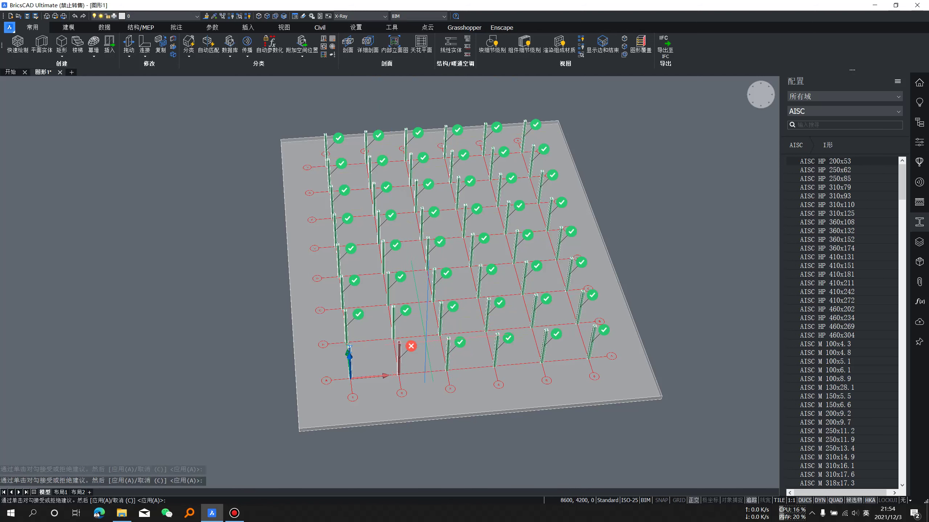
pyautogui.click(411, 346)
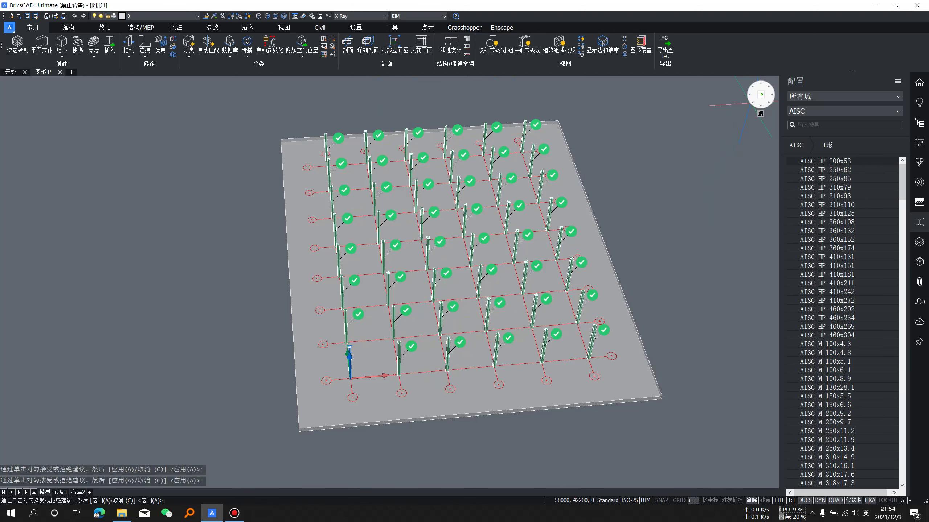
pyautogui.click(761, 94)
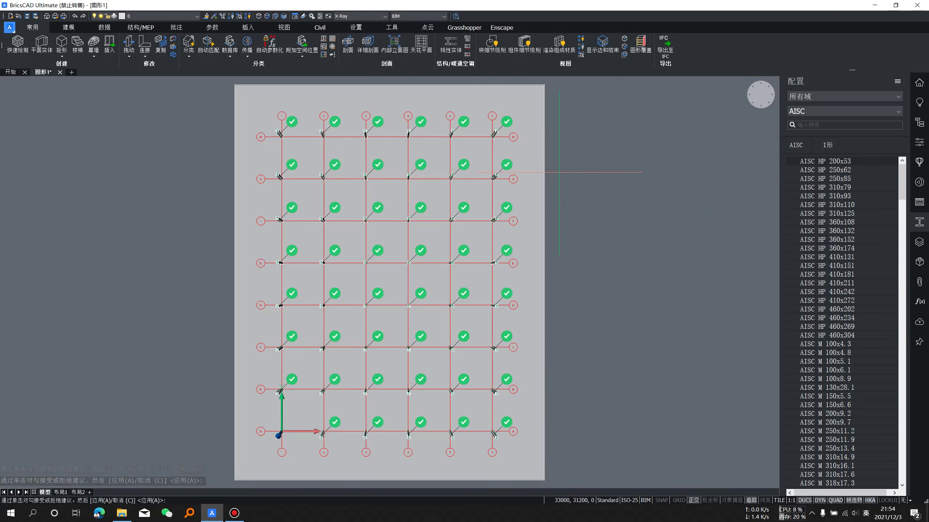
# - Window-select the interior column suggestions and reject them all
pyautogui.scroll(-2, 702, 123)
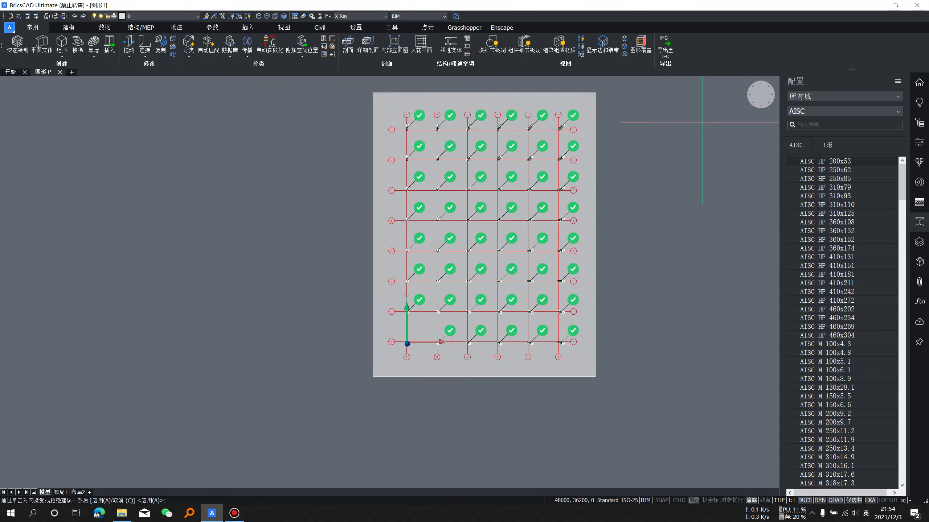
pyautogui.scroll(-2, 702, 122)
pyautogui.moveTo(686, 139); pyautogui.dragTo(665, 157, button='middle')
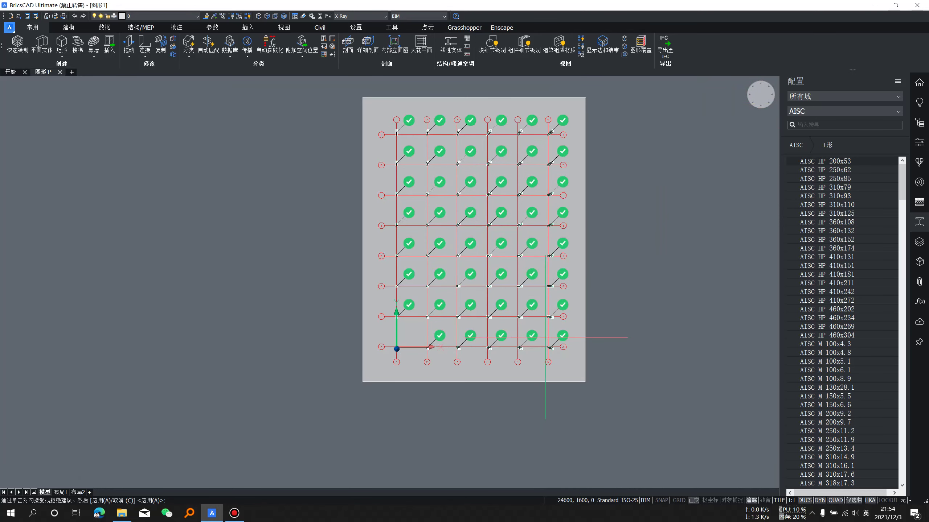
pyautogui.click(537, 406)
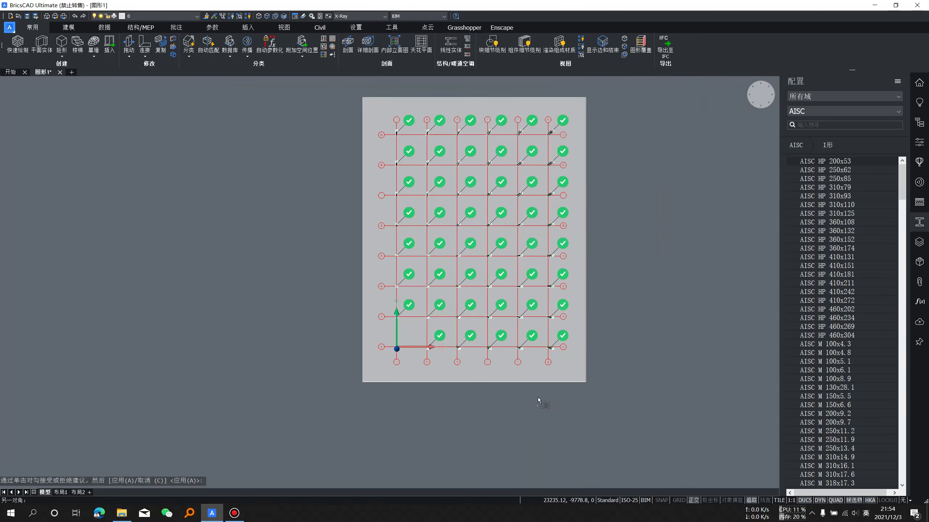
pyautogui.click(440, 96)
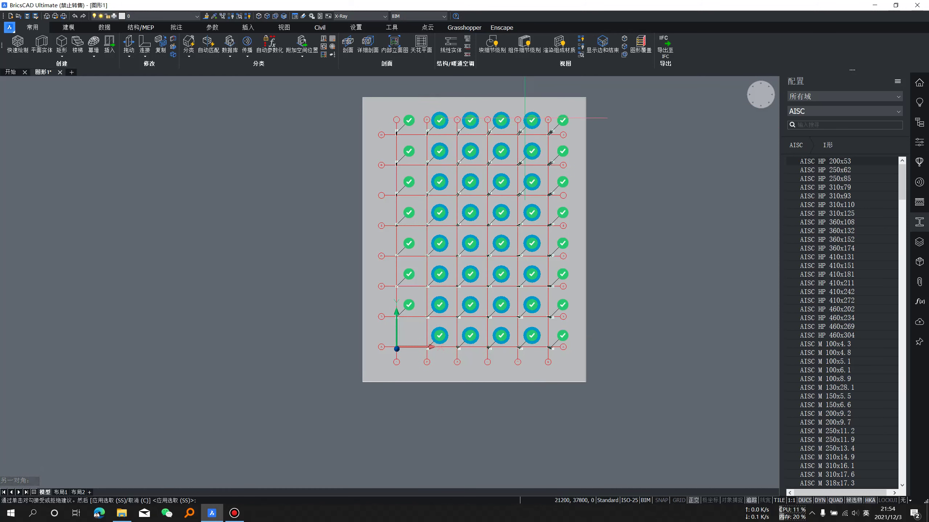
pyautogui.click(446, 126)
# - Zoom and tilt into a 3D view to see the columns standing up
pyautogui.scroll(3, 446, 127)
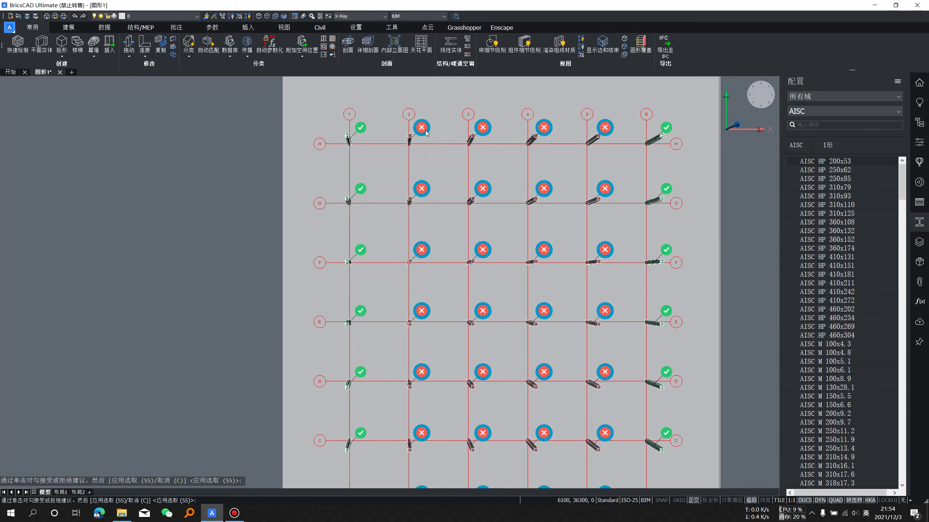
pyautogui.scroll(-3, 518, 156)
pyautogui.scroll(-1, 587, 201)
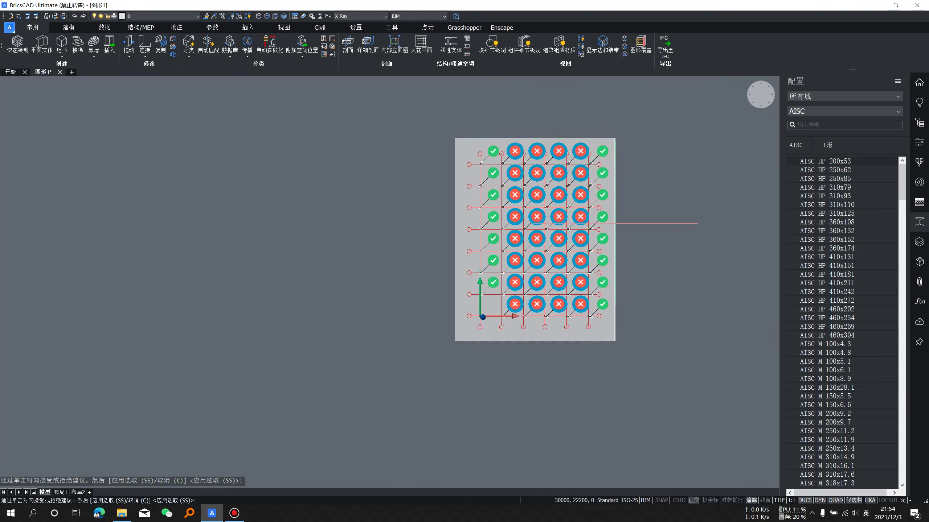
pyautogui.scroll(3, 616, 223)
pyautogui.scroll(-3, 624, 225)
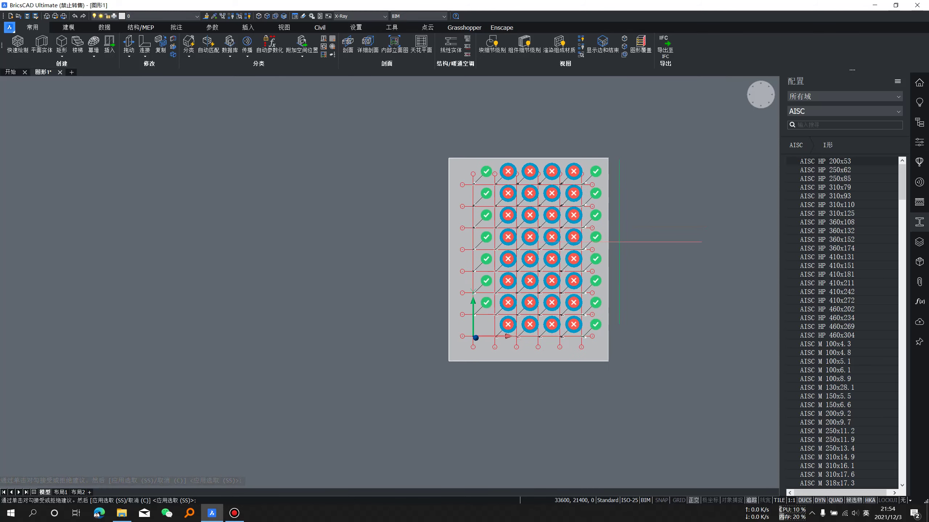
pyautogui.scroll(3, 621, 227)
pyautogui.scroll(-3, 378, 162)
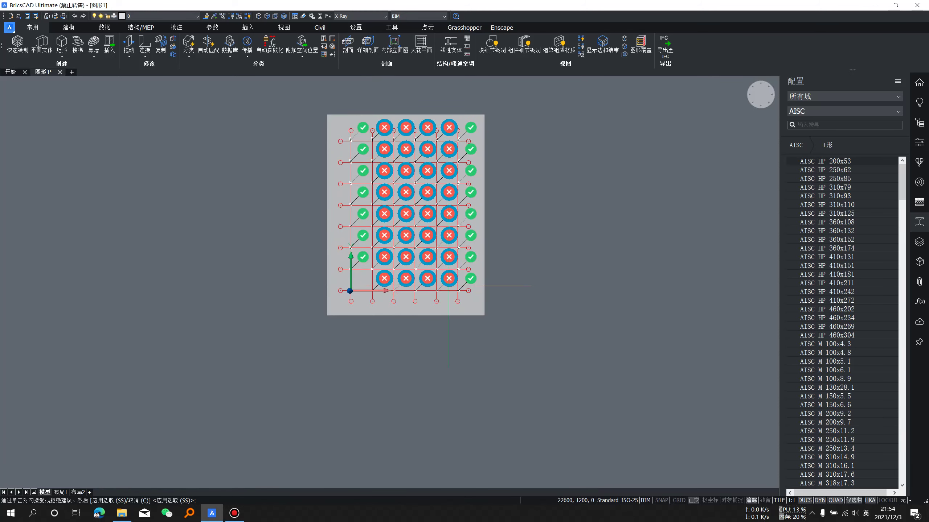
pyautogui.scroll(3, 449, 286)
pyautogui.keyDown('shift'); pyautogui.moveTo(424, 263); pyautogui.dragTo(480, 191, button='middle'); pyautogui.keyUp('shift')
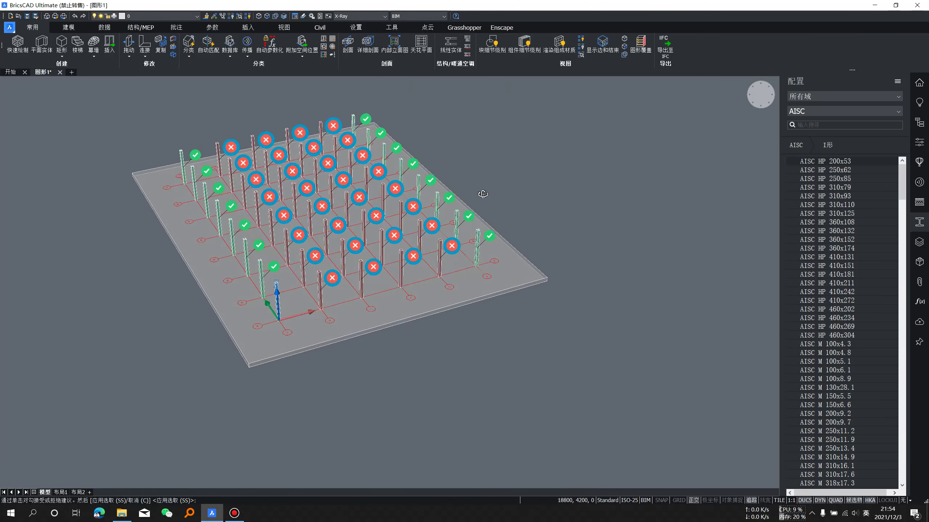
# - Apply the selected suggestions, then all remaining visible column suggestions
pyautogui.press('Return')
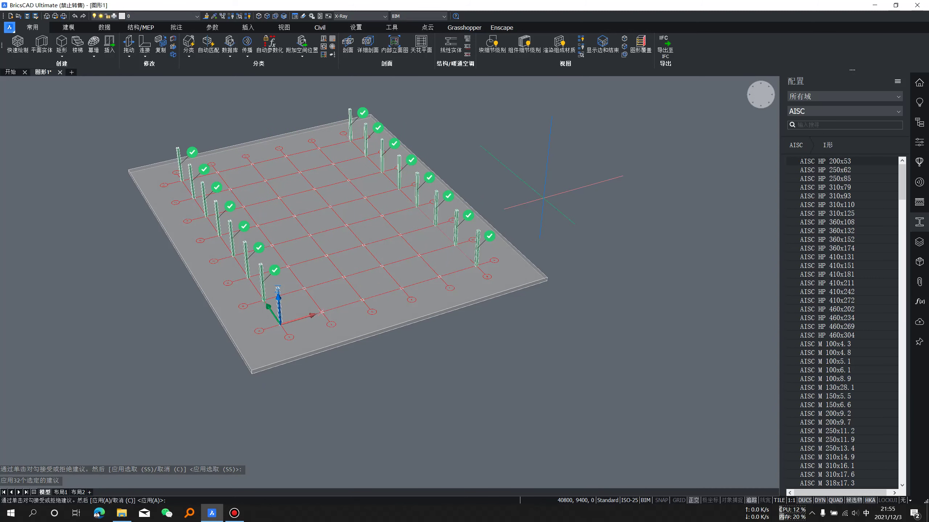
pyautogui.press('Return')
pyautogui.scroll(3, 275, 311)
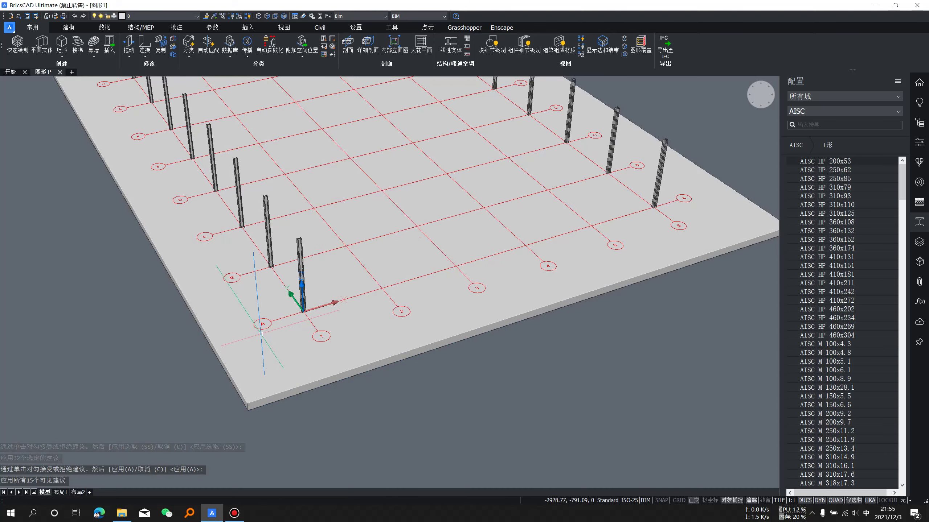
pyautogui.keyDown('shift'); pyautogui.moveTo(429, 234); pyautogui.dragTo(478, 218, button='middle'); pyautogui.keyUp('shift')
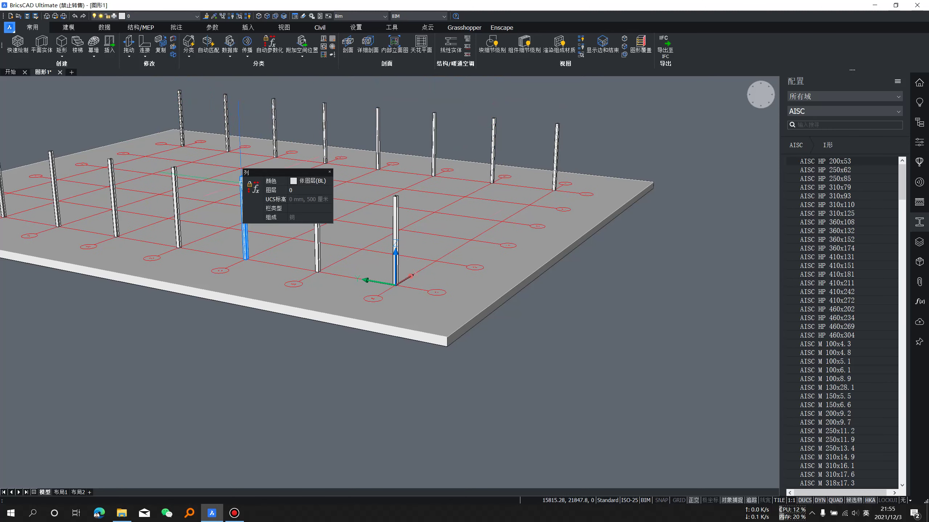
# - Orbit around the slab to inspect the two rows of steel columns
pyautogui.moveTo(239, 184)
pyautogui.keyDown('shift'); pyautogui.mouseDown(button='middle')
pyautogui.moveTo(460, 210)
pyautogui.moveTo(460, 257)
pyautogui.mouseUp(button='middle'); pyautogui.keyUp('shift')
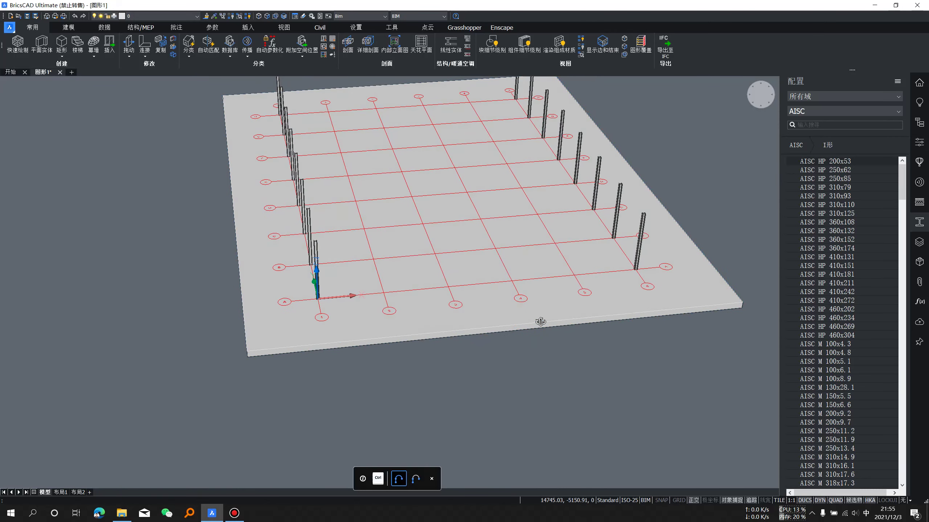
pyautogui.keyDown('shift'); pyautogui.moveTo(519, 324); pyautogui.dragTo(549, 311, button='middle'); pyautogui.keyUp('shift')
pyautogui.scroll(5, 617, 217)
pyautogui.moveTo(635, 241)
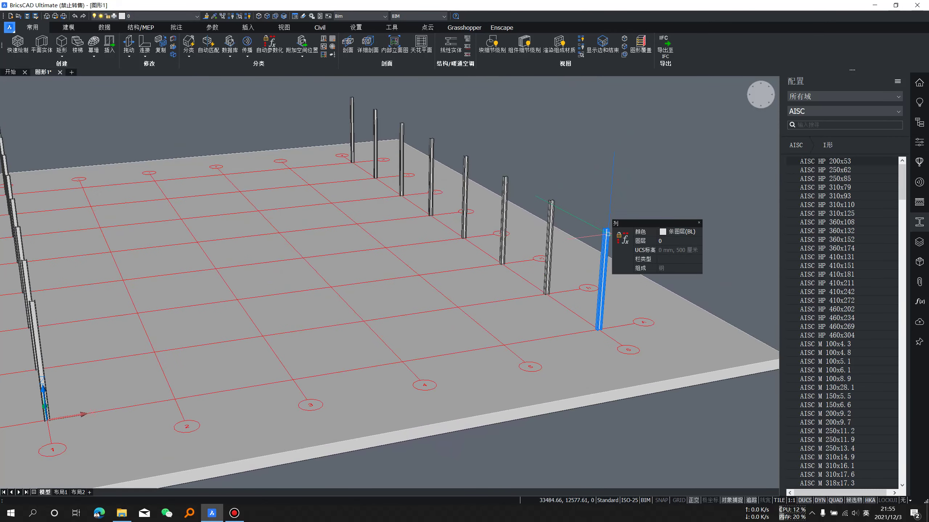
pyautogui.scroll(-5, 622, 180)
pyautogui.keyDown('shift'); pyautogui.moveTo(611, 198); pyautogui.dragTo(601, 311, button='middle'); pyautogui.keyUp('shift')
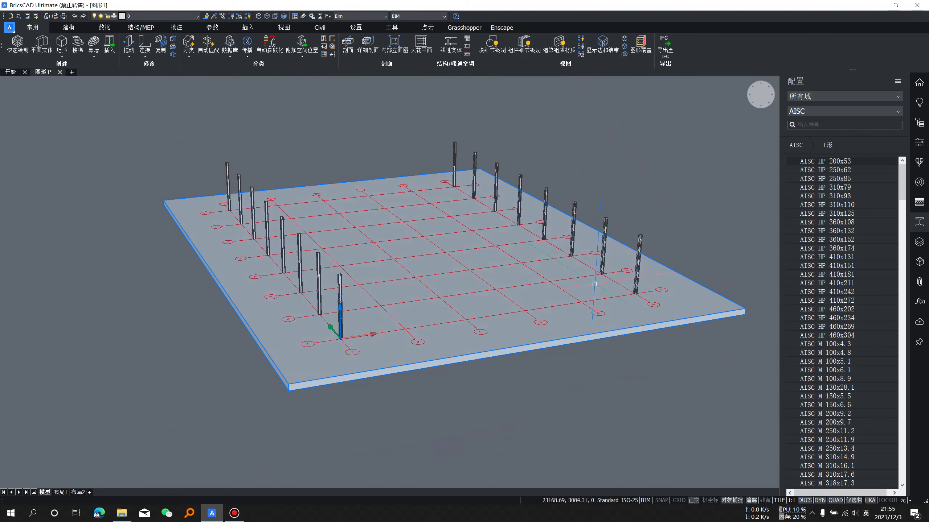
pyautogui.moveTo(339, 305)
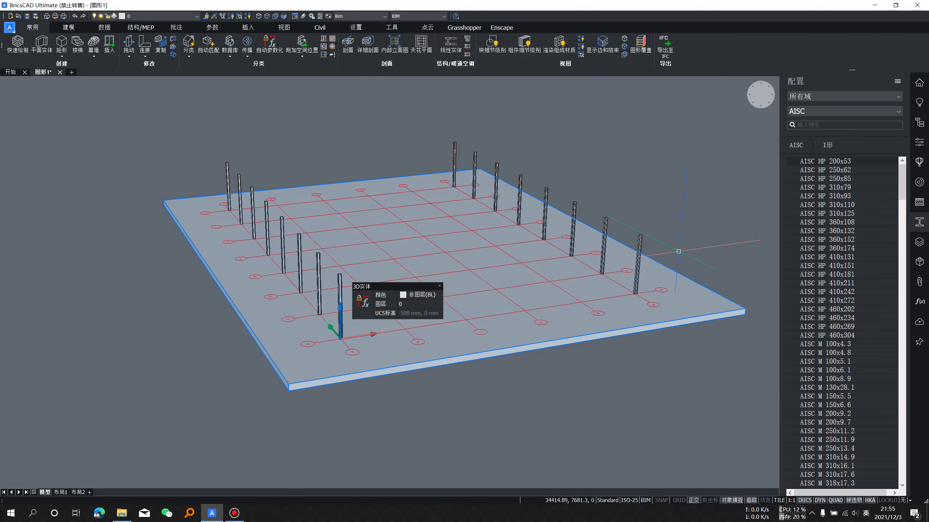
pyautogui.moveTo(560, 325)
pyautogui.keyDown('shift'); pyautogui.mouseDown(button='middle')
pyautogui.moveTo(609, 335)
pyautogui.moveTo(606, 328)
pyautogui.mouseUp(button='middle'); pyautogui.keyUp('shift')
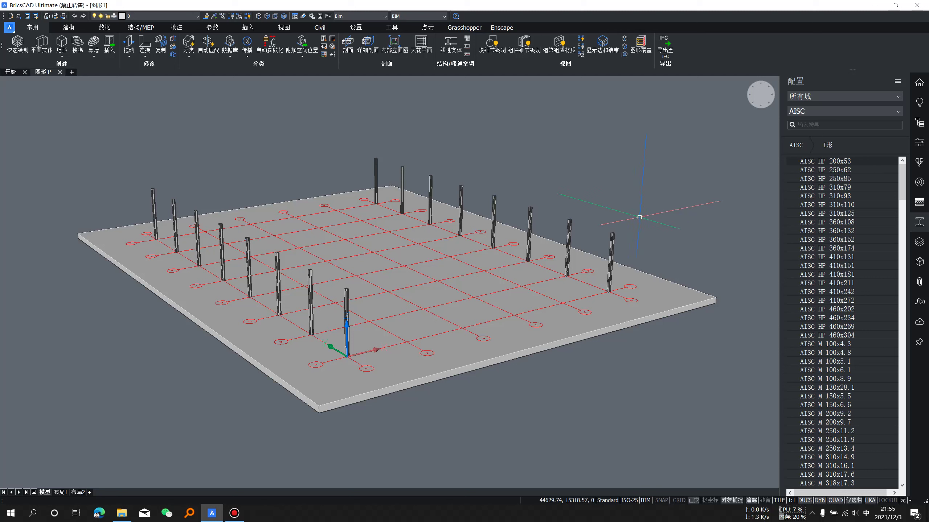
pyautogui.moveTo(611, 263)
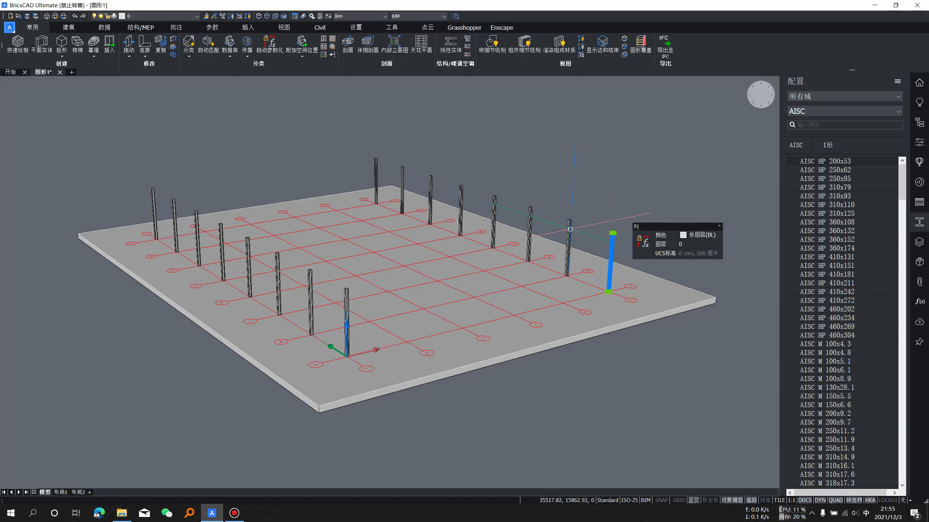
# - Isolate a facing pair of columns, hiding everything else, and clear the selection
pyautogui.click(349, 288)
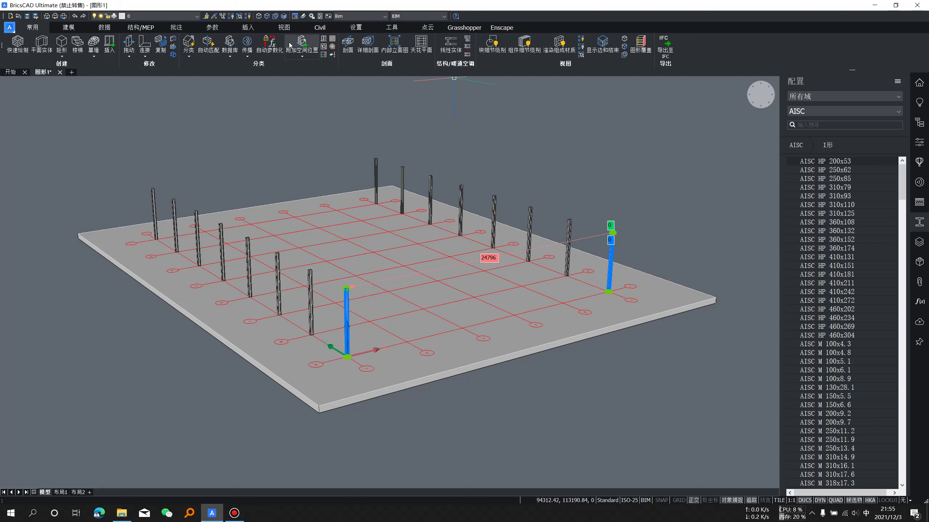
pyautogui.click(239, 16)
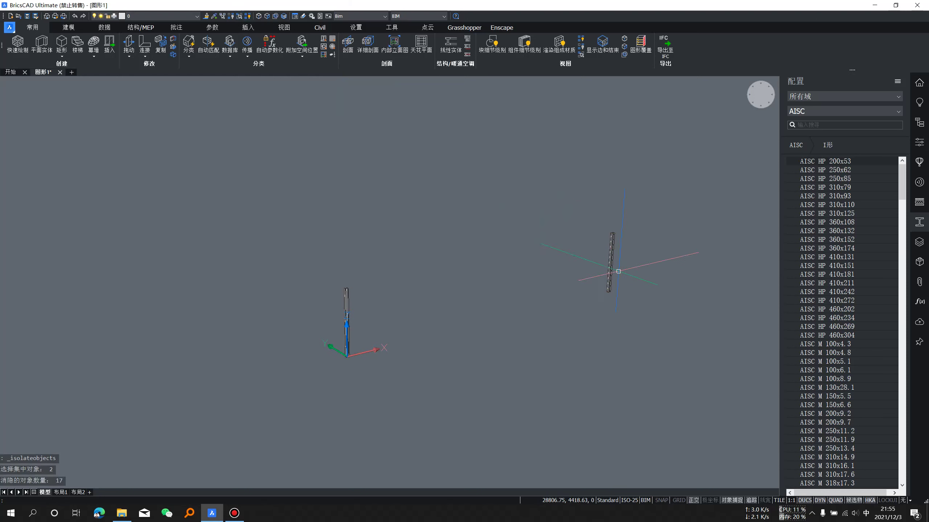
pyautogui.moveTo(661, 326); pyautogui.dragTo(254, 161)
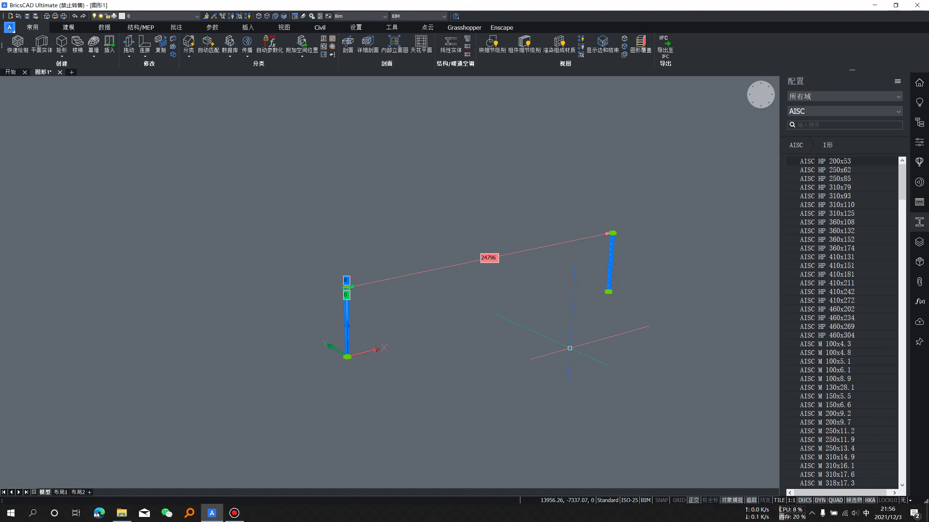
pyautogui.press('Escape')
# - Orbit and zoom so both isolated columns stand upright in view
pyautogui.scroll(3, 506, 272)
pyautogui.moveTo(506, 272)
pyautogui.keyDown('shift'); pyautogui.mouseDown(button='middle')
pyautogui.moveTo(514, 274)
pyautogui.moveTo(452, 291)
pyautogui.mouseUp(button='middle'); pyautogui.keyUp('shift')
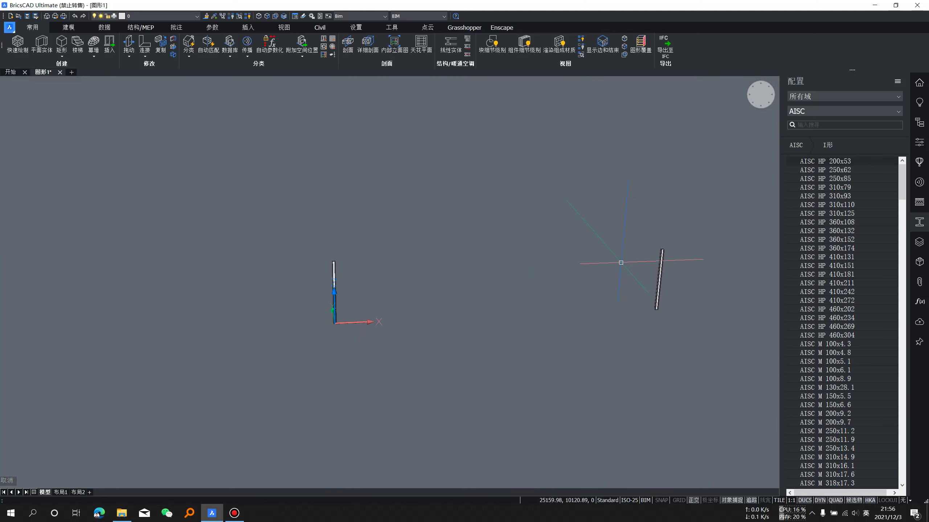
pyautogui.scroll(3, 348, 267)
pyautogui.scroll(-3, 347, 267)
pyautogui.scroll(-2, 347, 267)
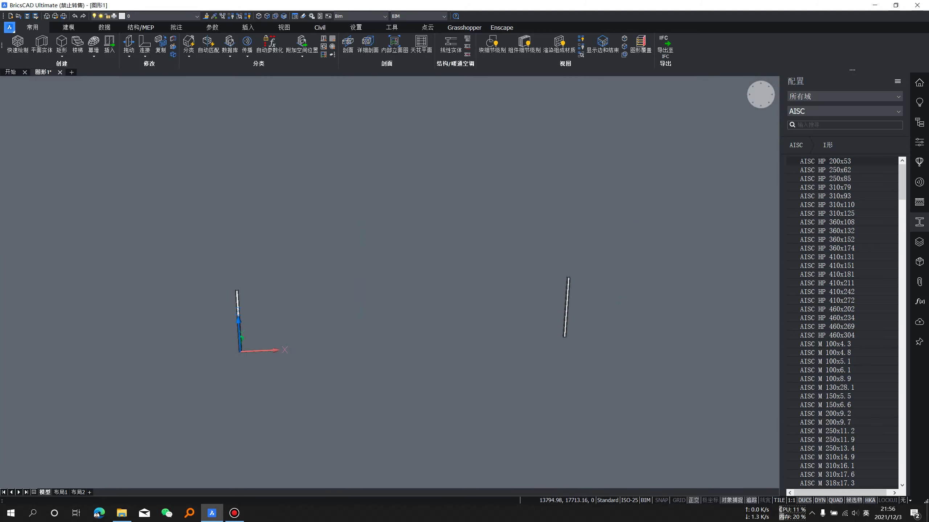
pyautogui.keyDown('shift'); pyautogui.moveTo(402, 278); pyautogui.dragTo(437, 273, button='middle'); pyautogui.keyUp('shift')
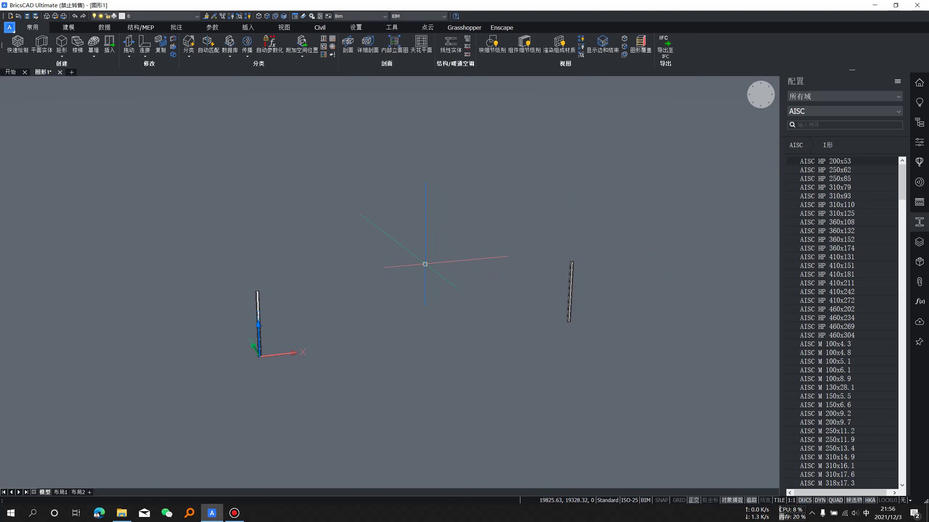
pyautogui.scroll(3, 288, 285)
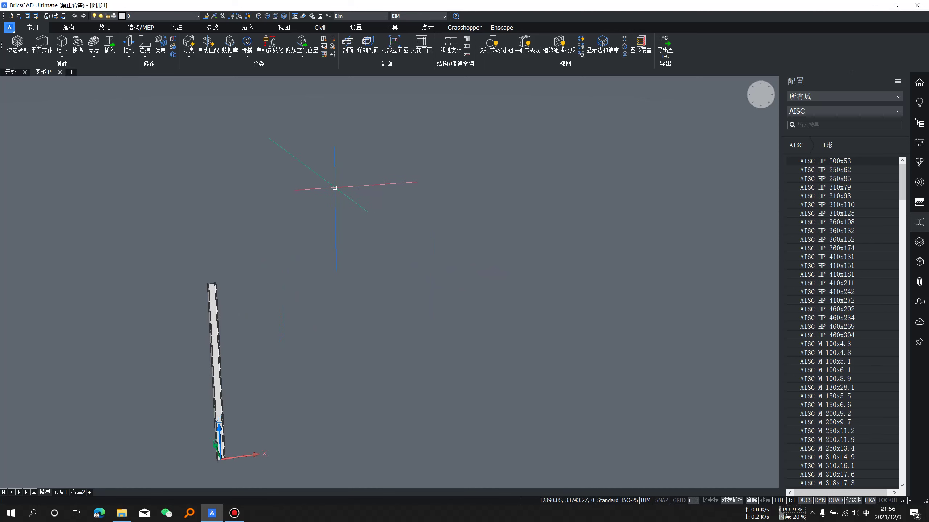
# - Start a line at a column's flange midpoint, then cancel that attempt
pyautogui.write('l')
pyautogui.press('Return')
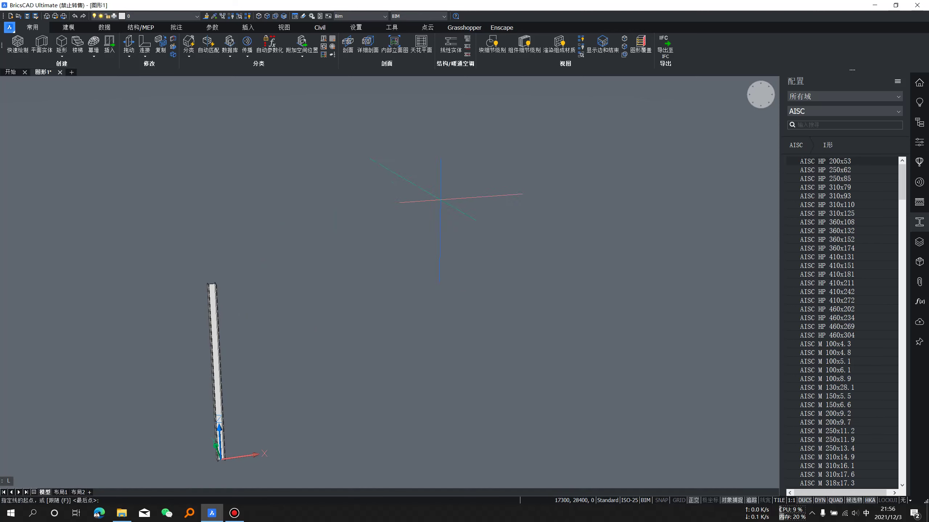
pyautogui.scroll(2, 216, 256)
pyautogui.scroll(2, 213, 278)
pyautogui.scroll(2, 213, 293)
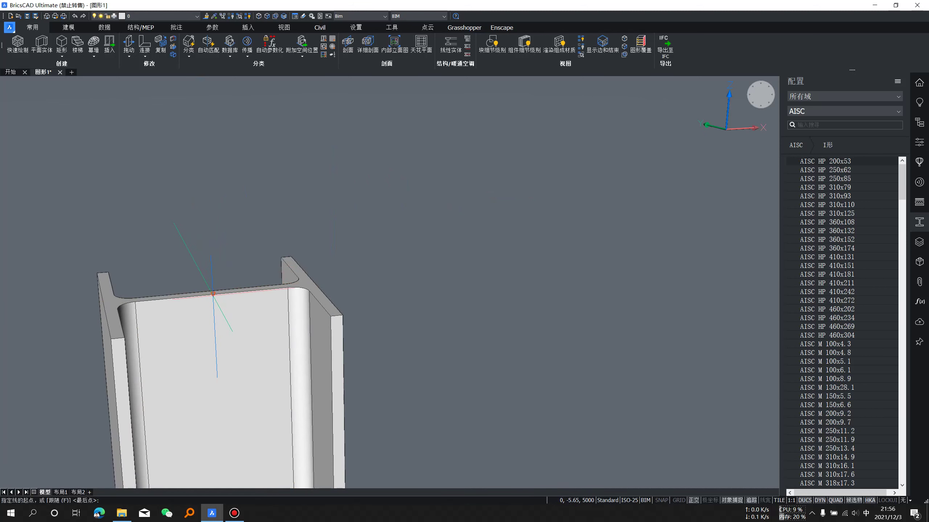
pyautogui.scroll(2, 211, 291)
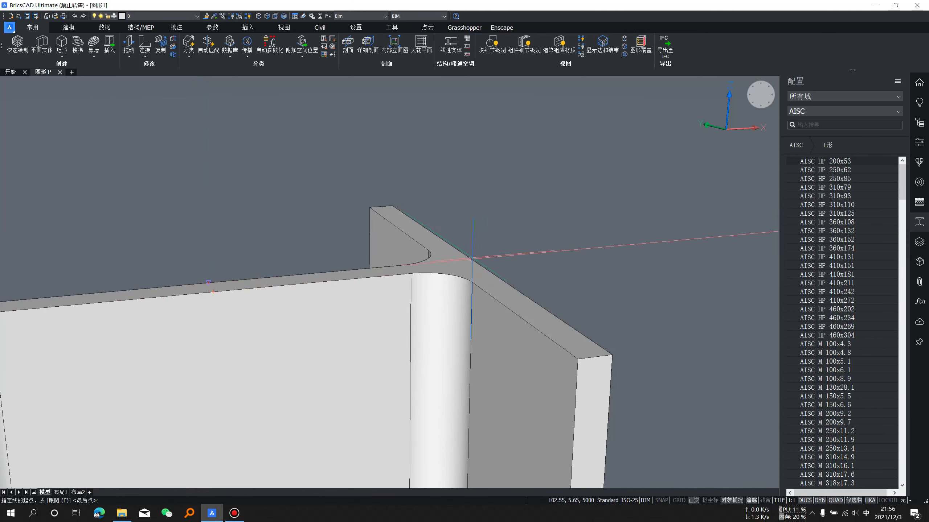
pyautogui.keyDown('shift'); pyautogui.moveTo(465, 260); pyautogui.dragTo(359, 330, button='middle'); pyautogui.keyUp('shift')
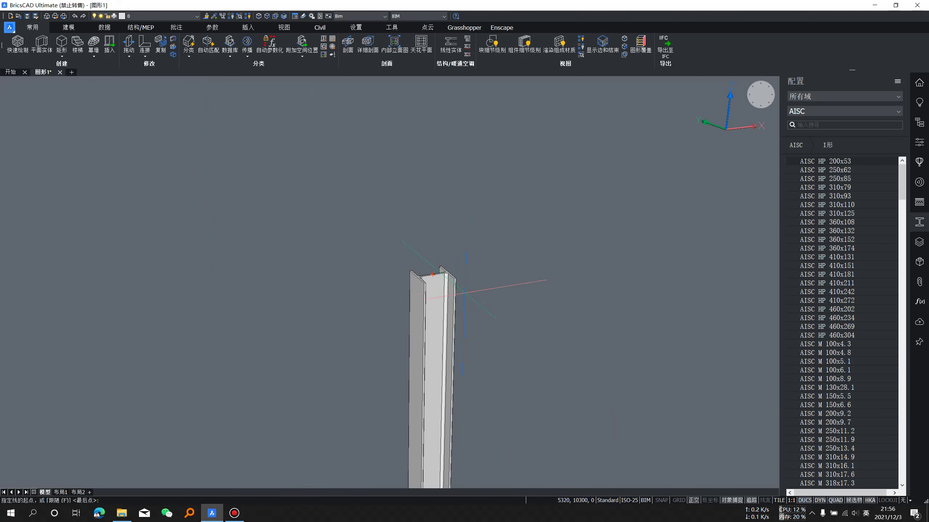
pyautogui.scroll(1, 359, 329)
pyautogui.scroll(2, 351, 293)
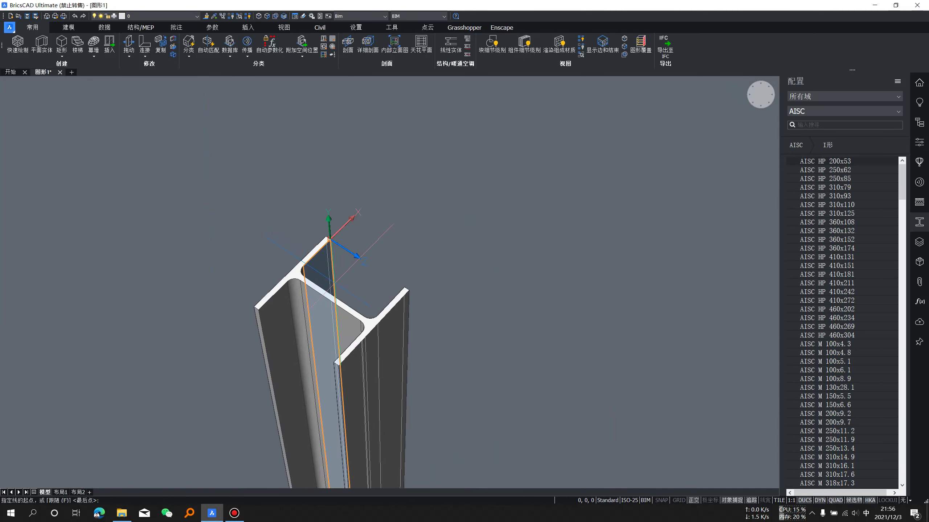
pyautogui.scroll(3, 417, 344)
pyautogui.scroll(2, 333, 298)
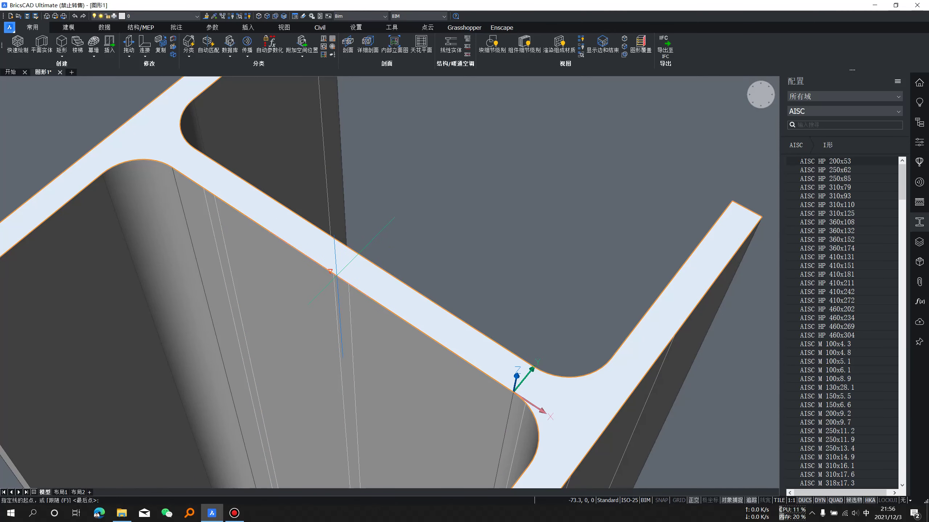
pyautogui.scroll(-1, 332, 273)
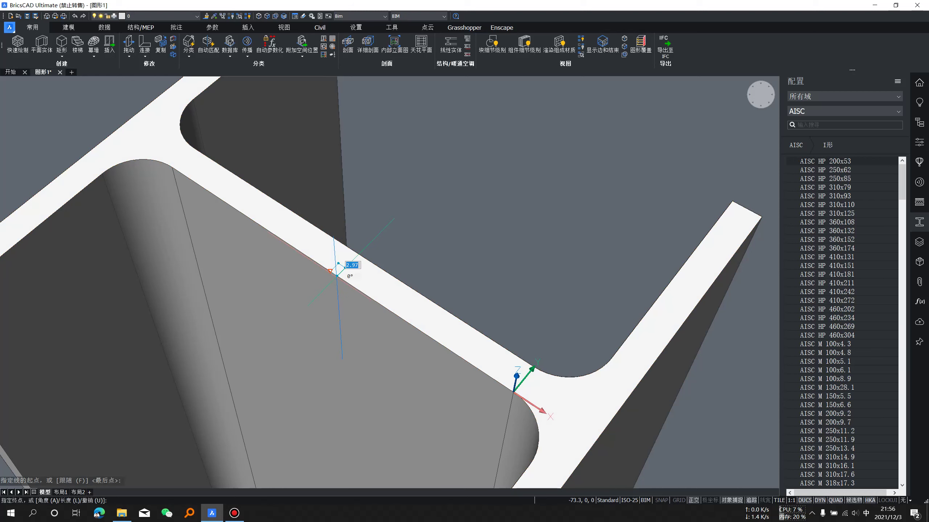
pyautogui.click(344, 252)
pyautogui.scroll(-3, 400, 311)
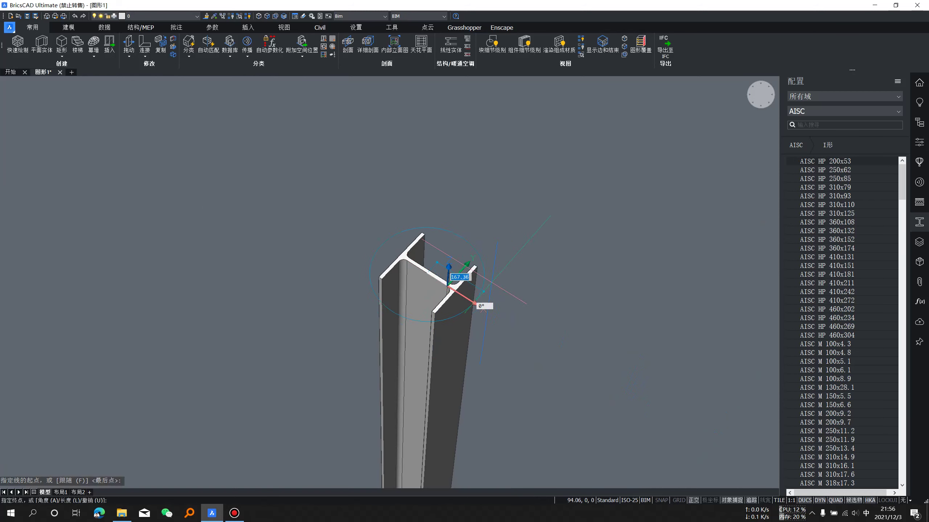
pyautogui.scroll(3, 479, 307)
pyautogui.scroll(-1, 351, 241)
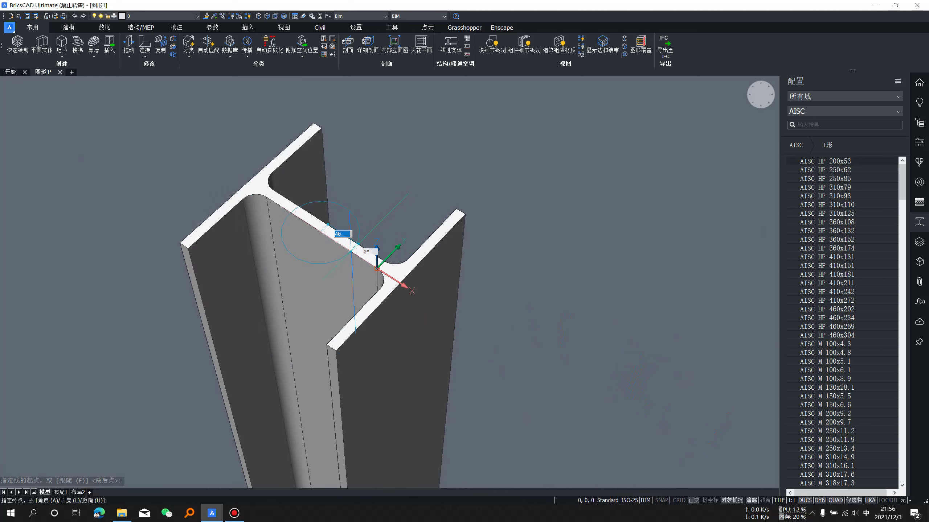
pyautogui.scroll(-1, 377, 268)
pyautogui.scroll(1, 366, 264)
pyautogui.scroll(-1, 373, 263)
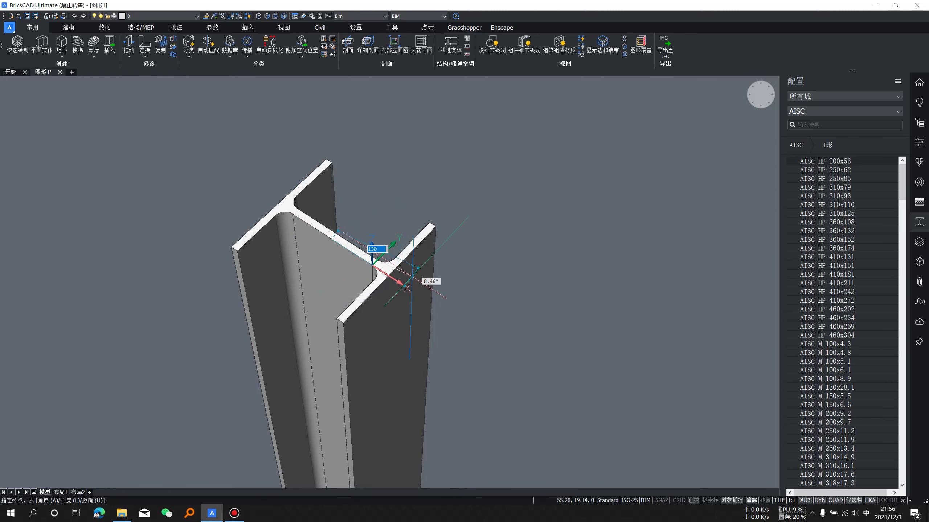
pyautogui.scroll(-3, 407, 288)
pyautogui.scroll(-2, 426, 271)
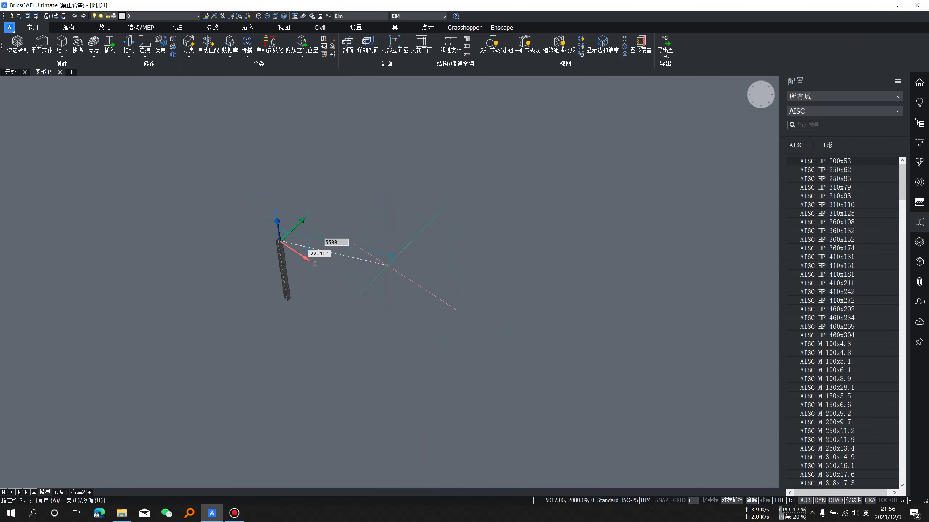
pyautogui.scroll(1, 519, 209)
pyautogui.scroll(2, 517, 205)
pyautogui.scroll(2, 516, 207)
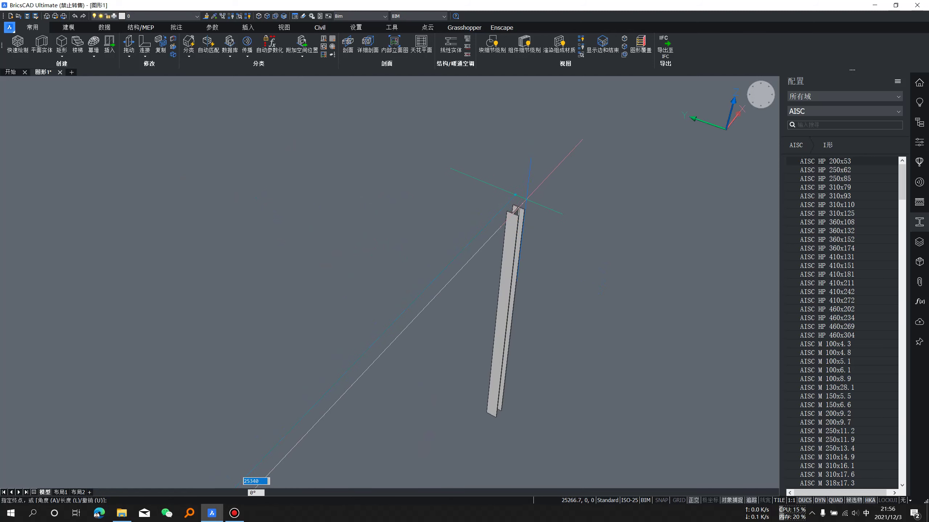
pyautogui.scroll(3, 525, 211)
pyautogui.scroll(1, 512, 213)
pyautogui.scroll(1, 491, 216)
pyautogui.scroll(-1, 484, 216)
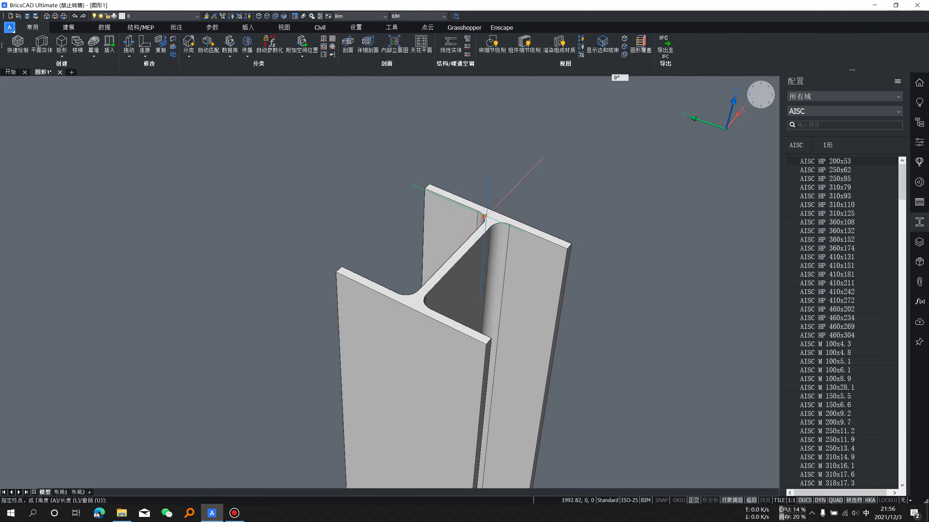
pyautogui.press('Escape')
# - Draw a line between the two column tops' flange–web junctions
pyautogui.press('Return')
pyautogui.scroll(3, 483, 227)
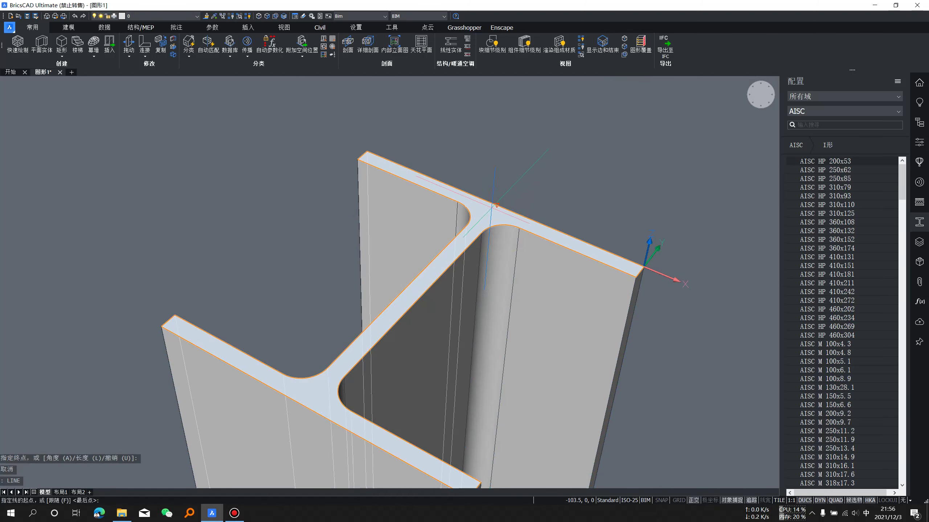
pyautogui.click(496, 206)
pyautogui.scroll(-1, 483, 212)
pyautogui.scroll(-2, 472, 220)
pyautogui.scroll(-2, 461, 227)
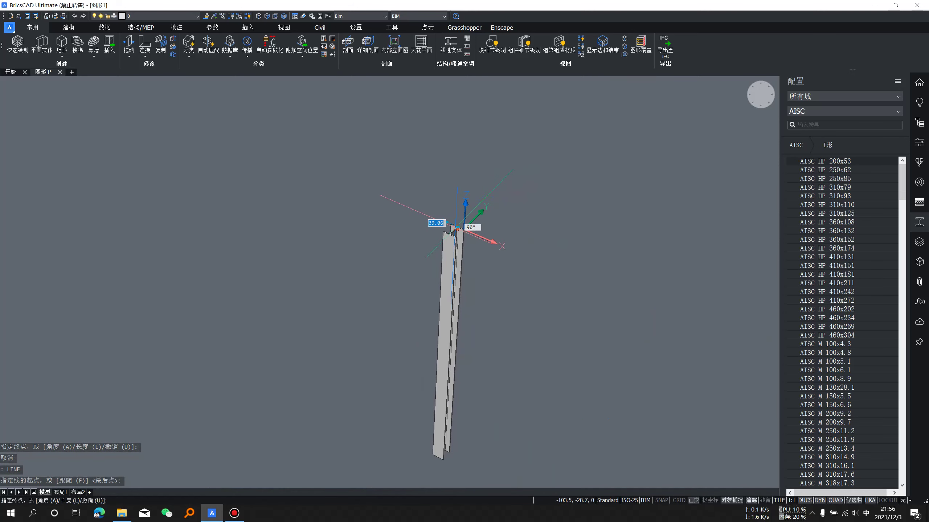
pyautogui.scroll(-1, 453, 234)
pyautogui.scroll(2, 600, 79)
pyautogui.scroll(2, 611, 74)
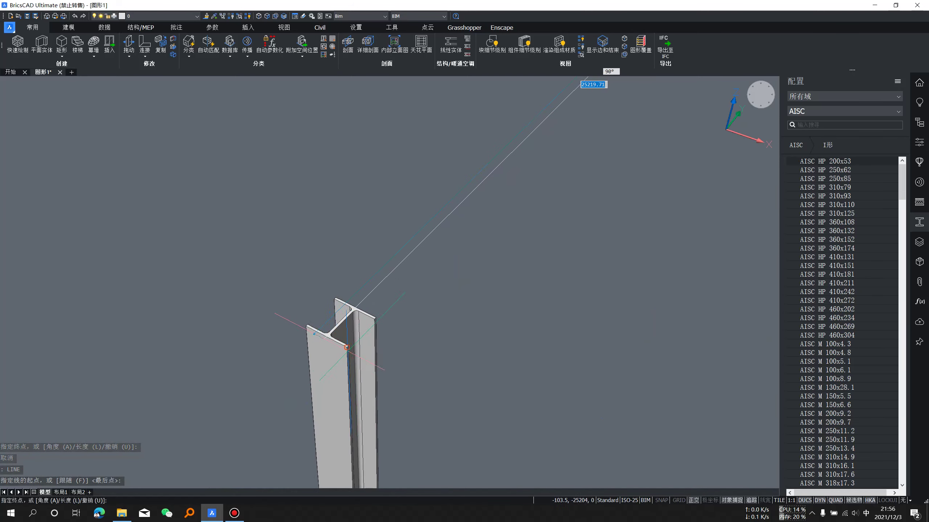
pyautogui.scroll(3, 563, 78)
pyautogui.click(321, 312)
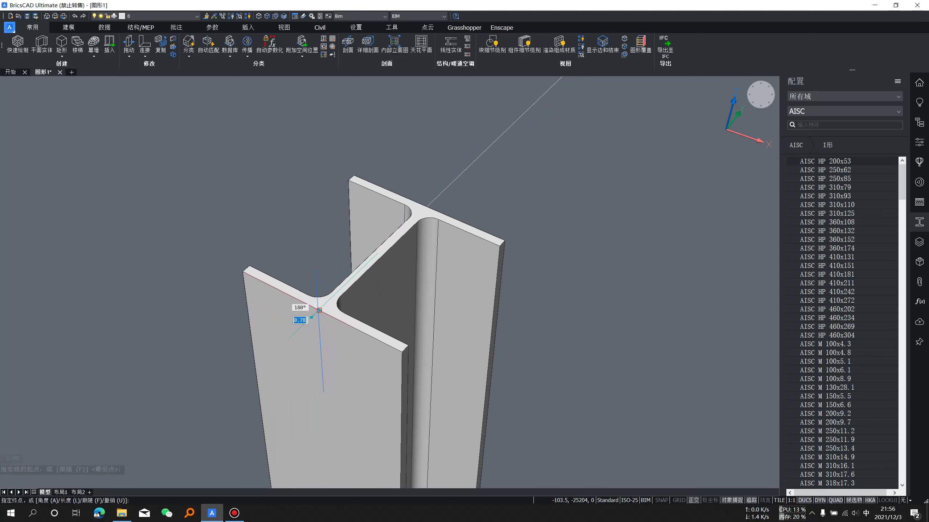
pyautogui.scroll(-2, 367, 240)
pyautogui.scroll(-2, 369, 243)
pyautogui.press('Return')
# - Orbit and zoom to show both columns with the new line
pyautogui.scroll(-2, 470, 224)
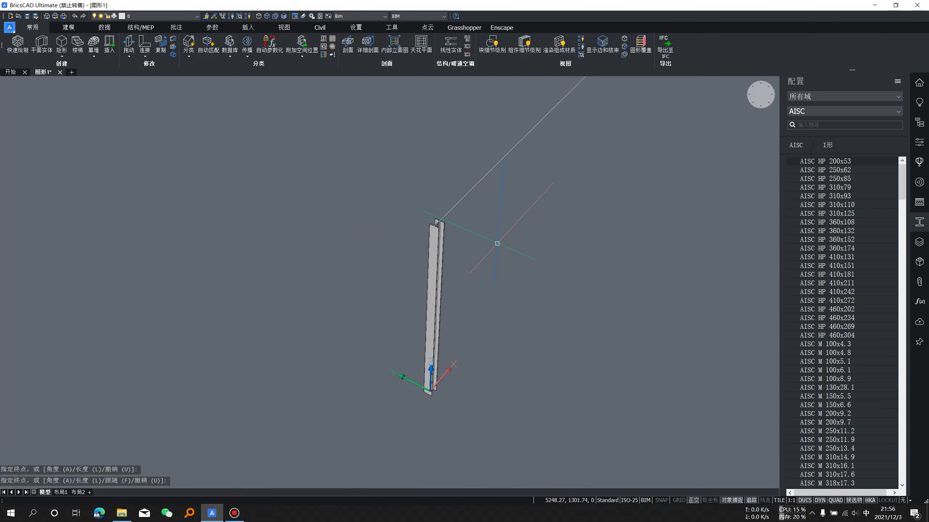
pyautogui.scroll(-3, 497, 243)
pyautogui.keyDown('shift'); pyautogui.moveTo(477, 346); pyautogui.dragTo(461, 235, button='middle'); pyautogui.keyUp('shift')
pyautogui.scroll(3, 484, 235)
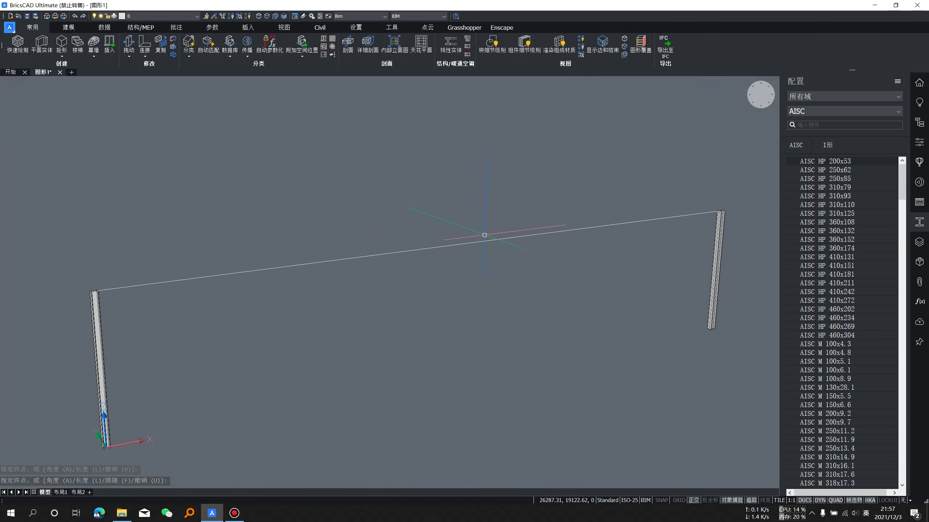
pyautogui.write('L')
# - Draw an upright line from the beam line's midpoint, then erase the unwanted segment
pyautogui.press('Return')
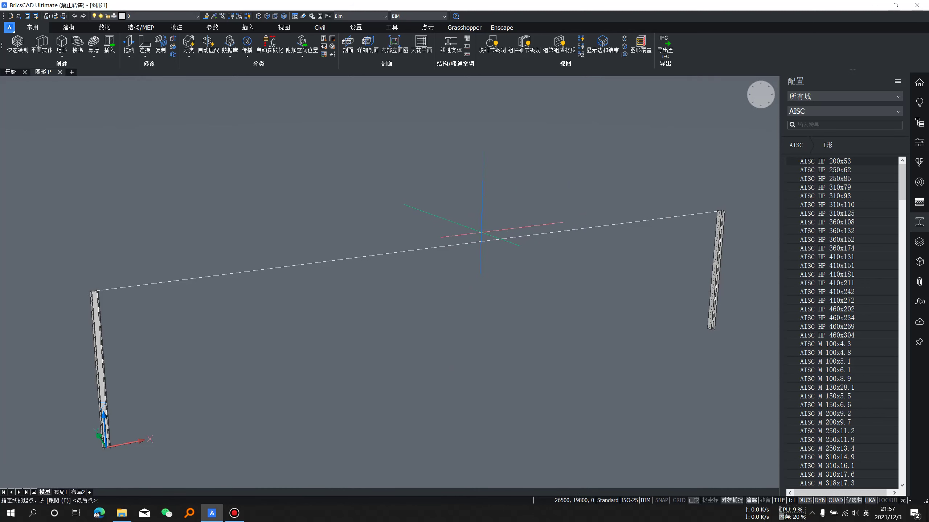
pyautogui.click(456, 245)
pyautogui.write('1000')
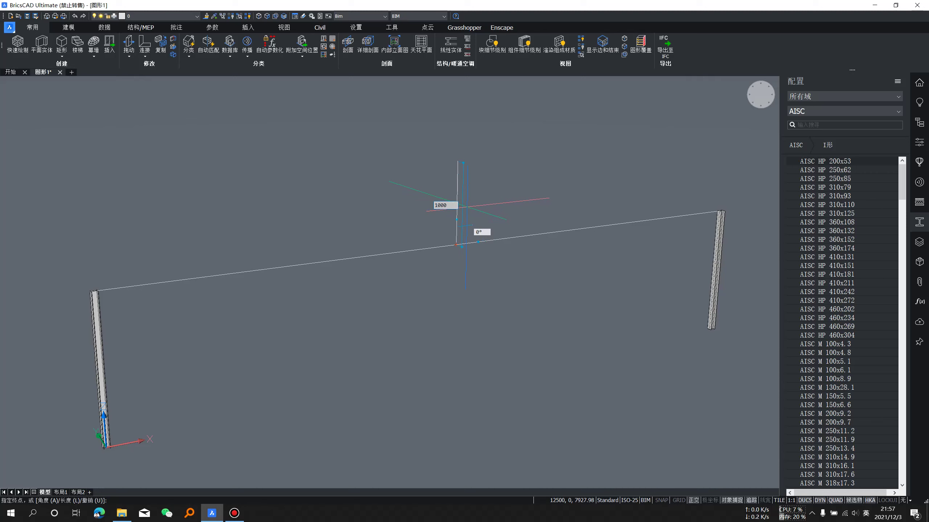
pyautogui.press('Return')
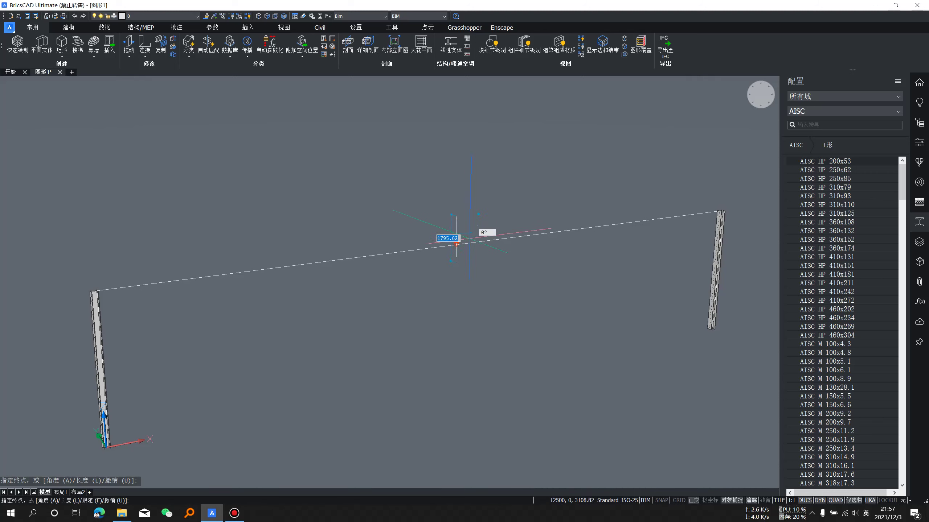
pyautogui.press('Escape')
pyautogui.write('e')
pyautogui.press('Return')
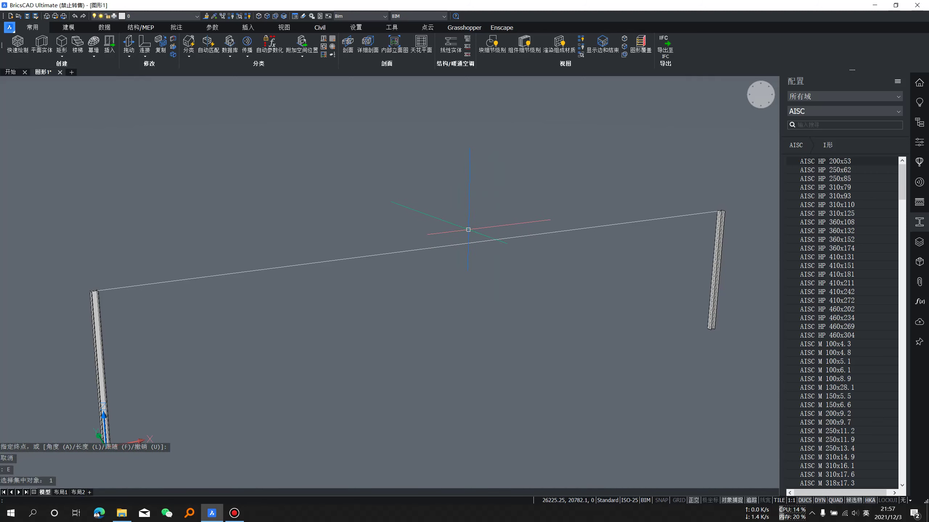
# - Redraw the vertical segment rising from the column-top line's midpoint
pyautogui.press('Return')
pyautogui.click(456, 244)
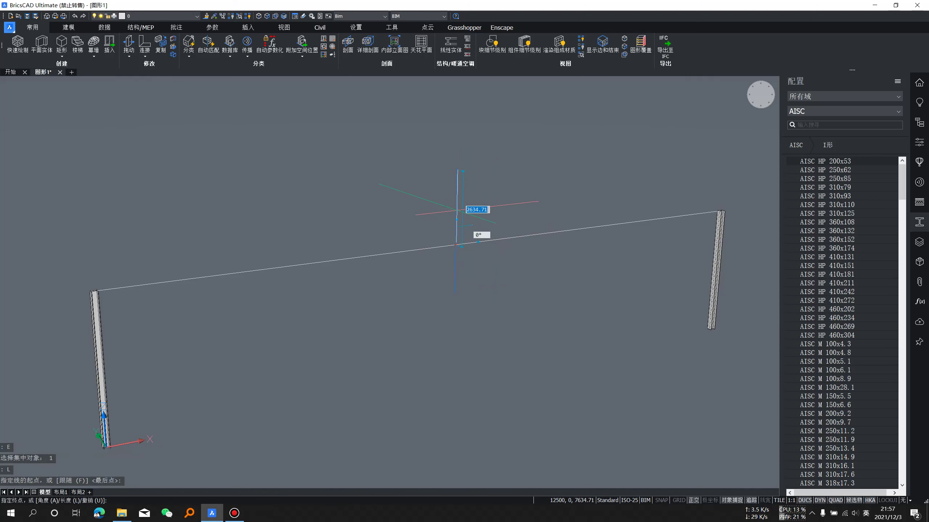
pyautogui.press('Return')
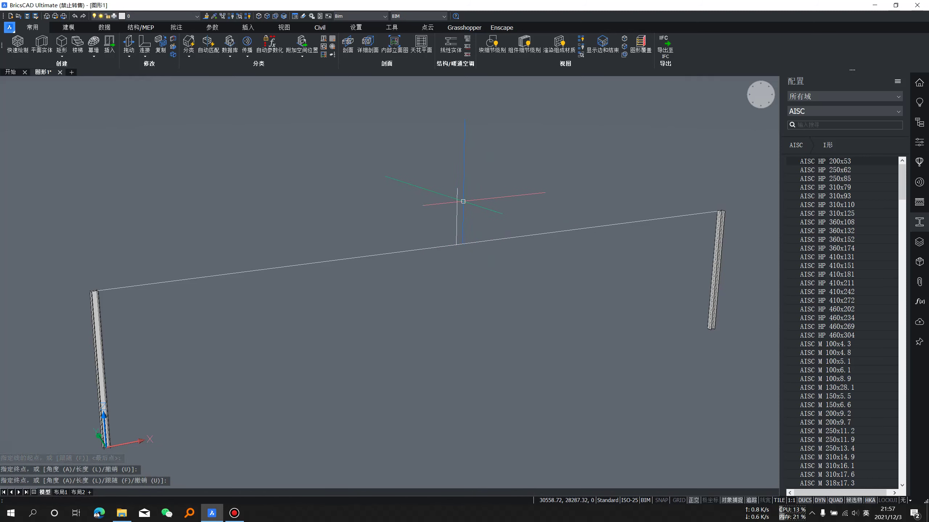
pyautogui.press('Return')
pyautogui.press('Return')
# - With Ortho off, draw a sloped line from the vertical line's top to the left column corner
pyautogui.click(457, 188)
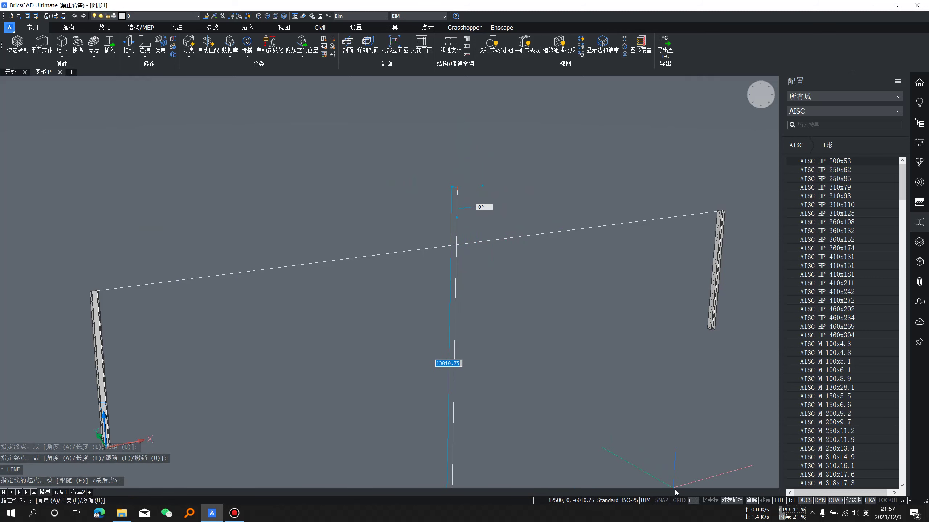
pyautogui.click(694, 500)
pyautogui.scroll(10, 621, 91)
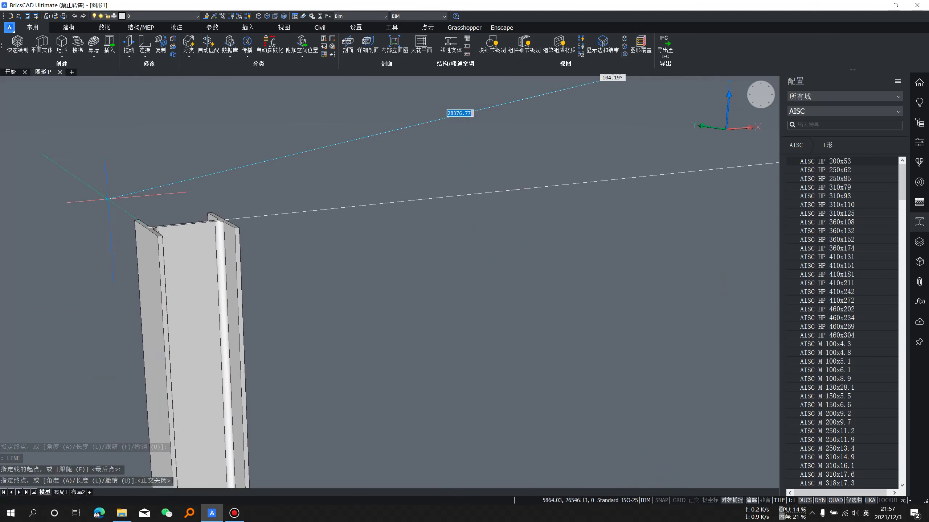
pyautogui.click(153, 255)
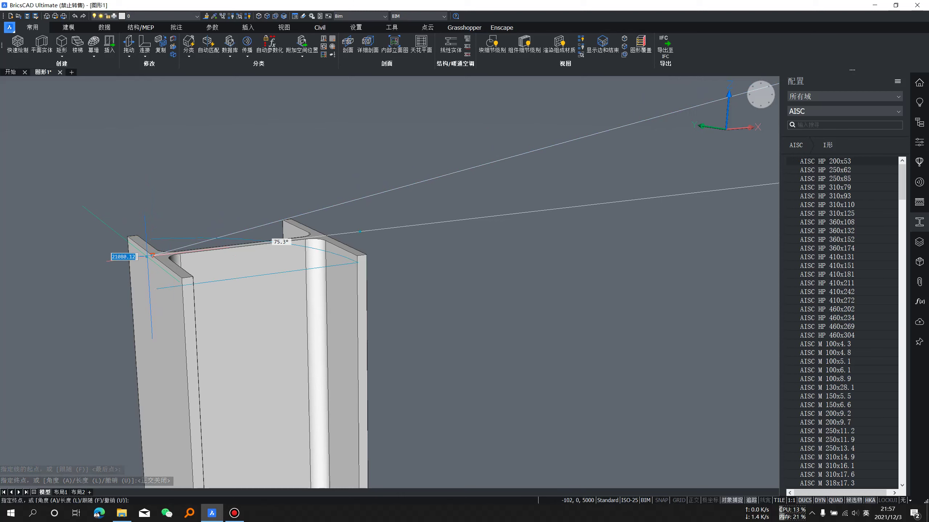
pyautogui.scroll(-3, 219, 290)
pyautogui.scroll(-5, 217, 282)
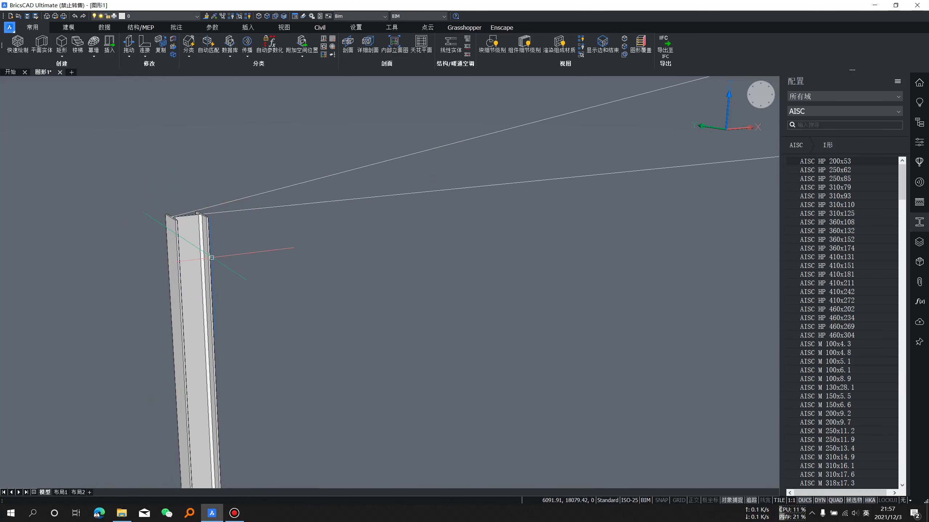
pyautogui.scroll(-3, 212, 257)
pyautogui.press('Return')
pyautogui.press('Return')
# - Draw the second sloped line from the apex to the right column-top midpoint
pyautogui.click(440, 187)
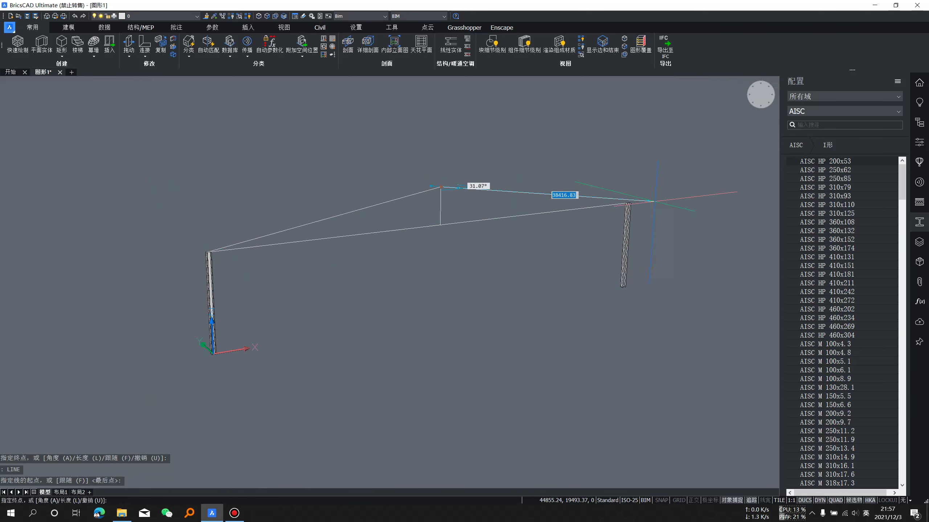
pyautogui.scroll(5, 628, 203)
pyautogui.scroll(4, 604, 223)
pyautogui.scroll(1, 588, 237)
pyautogui.scroll(1, 588, 240)
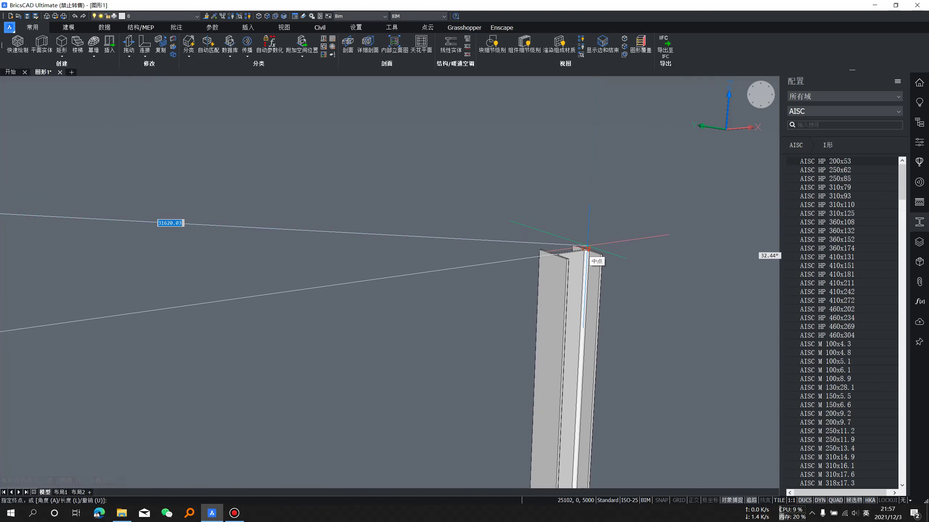
pyautogui.click(588, 248)
pyautogui.scroll(-2, 585, 243)
pyautogui.scroll(-2, 552, 225)
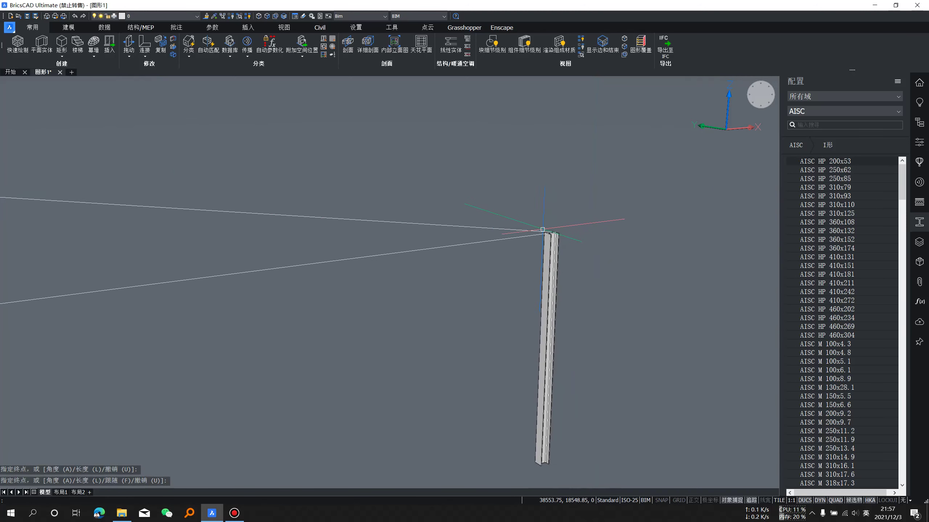
pyautogui.scroll(-2, 527, 234)
pyautogui.scroll(4, 286, 256)
pyautogui.scroll(1, 394, 270)
pyautogui.scroll(-2, 399, 271)
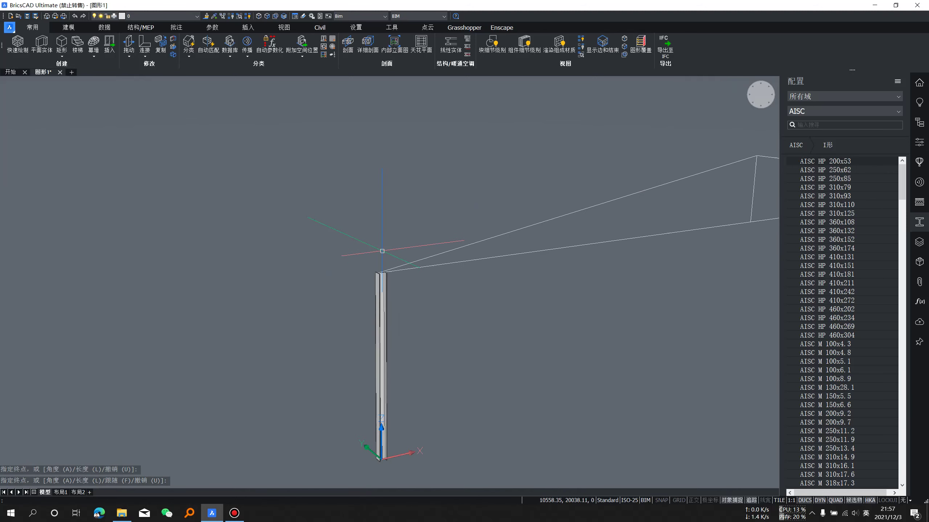
pyautogui.scroll(-2, 409, 272)
pyautogui.scroll(3, 408, 272)
pyautogui.scroll(3, 307, 234)
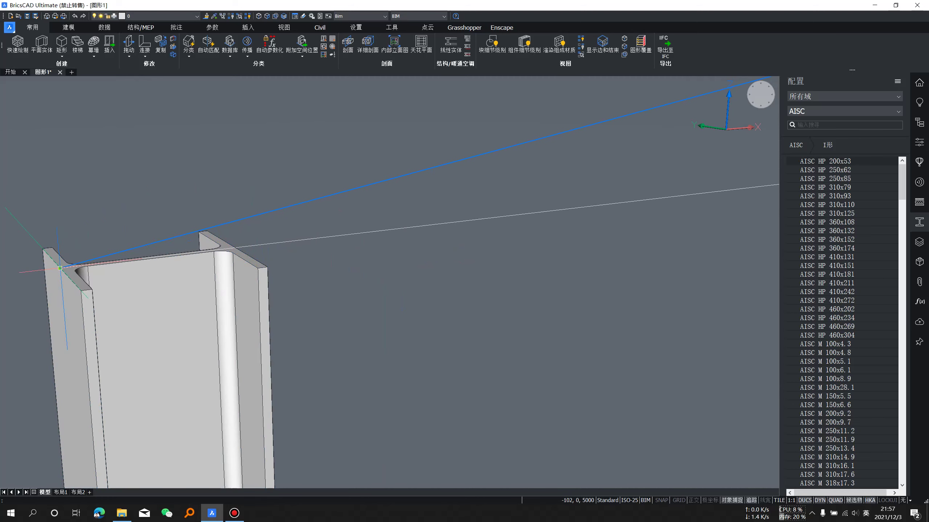
# - Try to reposition the rafter and line end points by grip, cancelling each attempt
pyautogui.click(60, 268)
pyautogui.scroll(3, 192, 232)
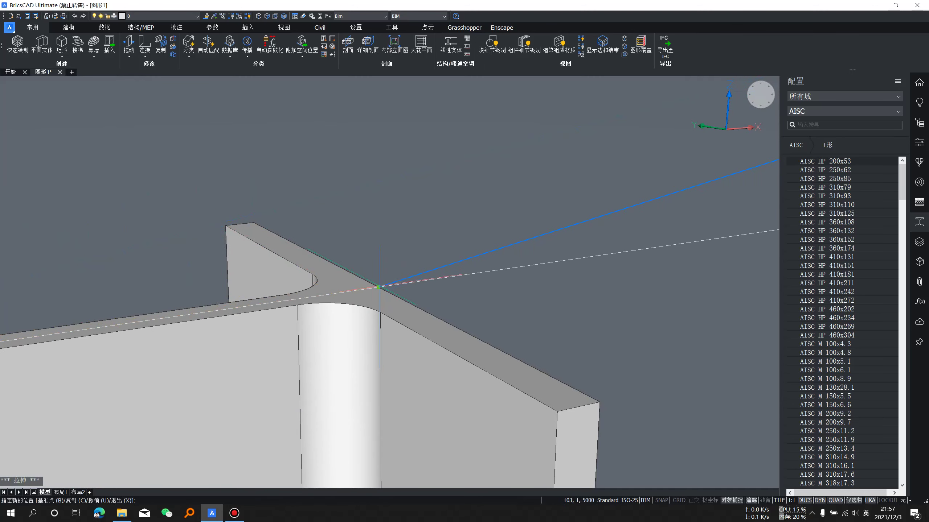
pyautogui.scroll(-1, 422, 292)
pyautogui.press('Escape')
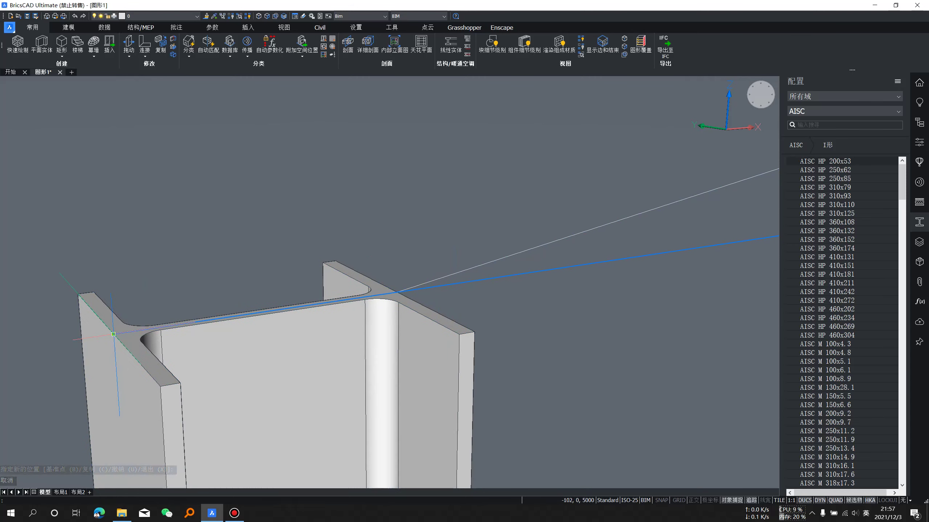
pyautogui.click(113, 335)
pyautogui.scroll(-5, 396, 292)
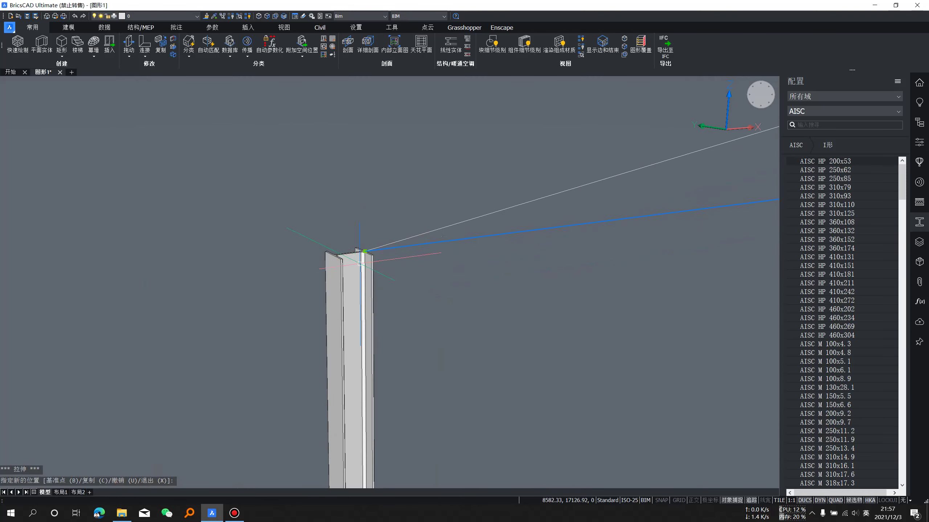
pyautogui.press('Escape')
pyautogui.scroll(-3, 296, 235)
pyautogui.scroll(3, 636, 237)
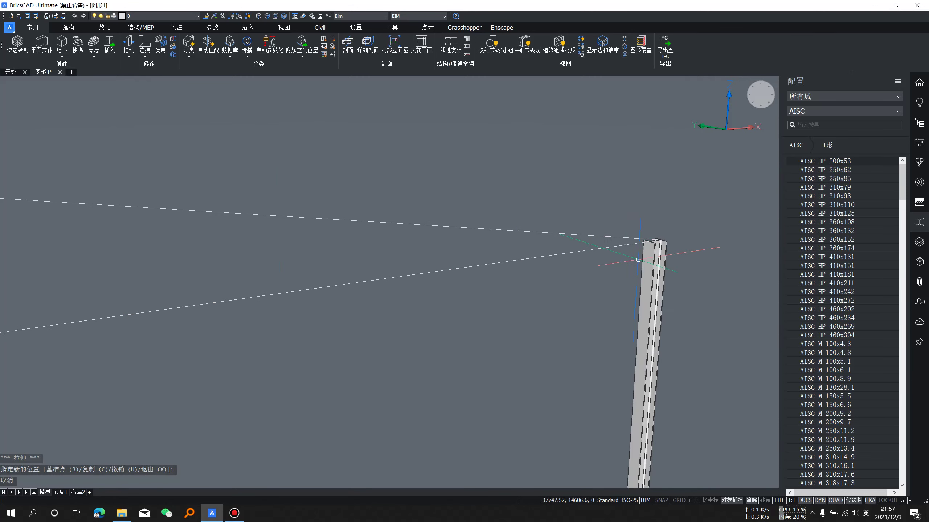
pyautogui.scroll(3, 658, 234)
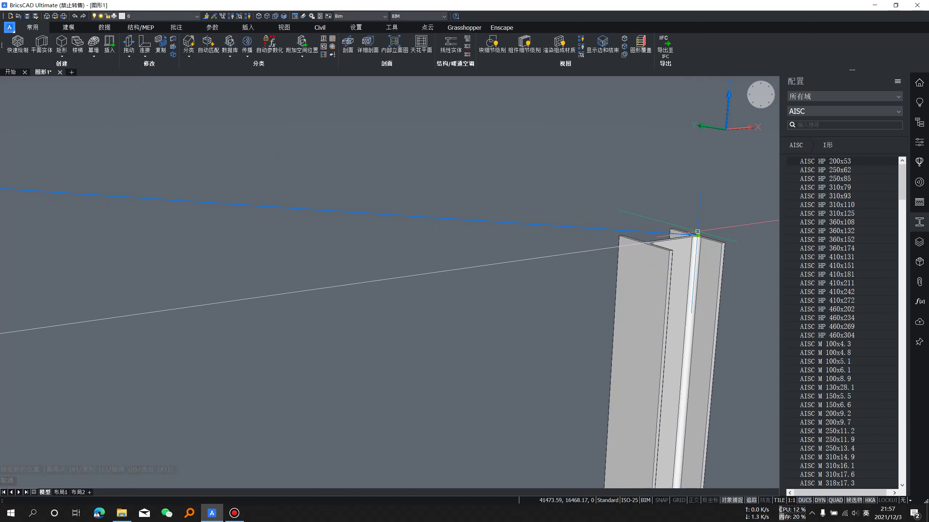
pyautogui.click(698, 233)
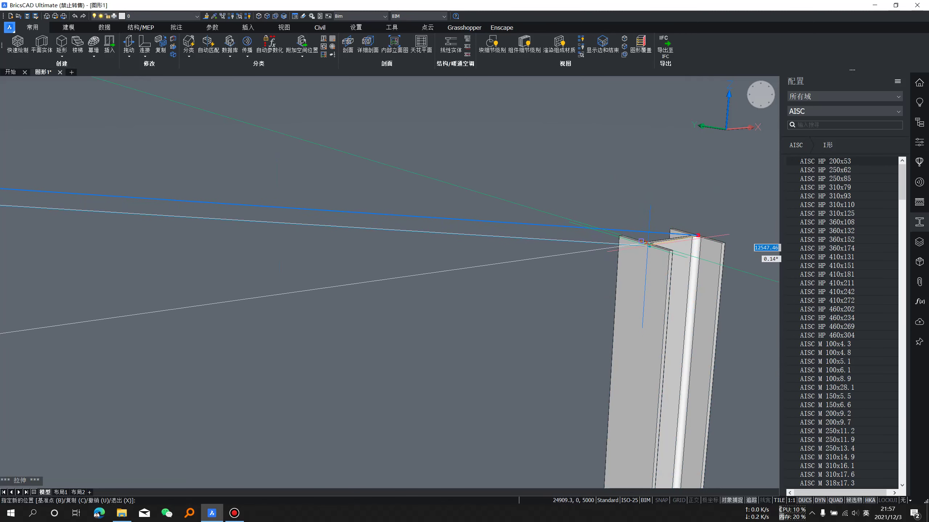
pyautogui.scroll(3, 645, 243)
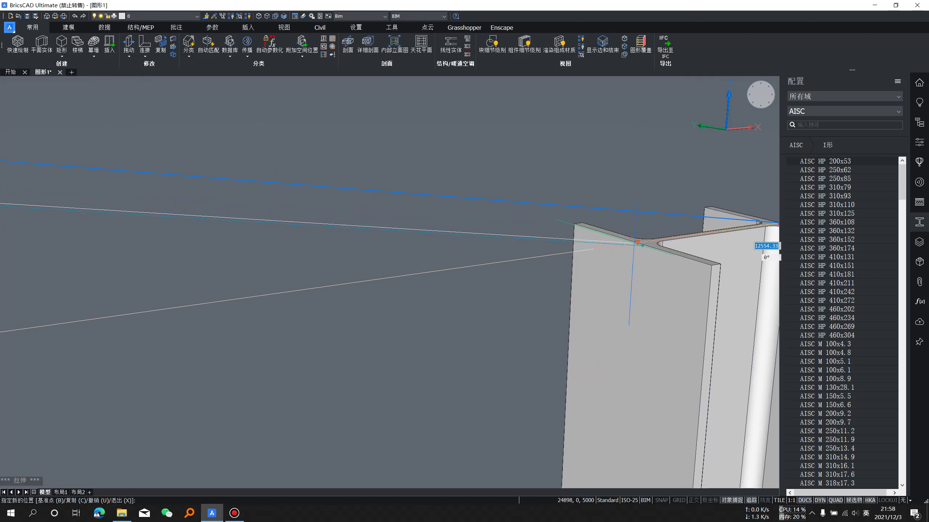
pyautogui.press('Escape')
# - Snap the sloping line's end point to the web–flange corner at the column top
pyautogui.moveTo(622, 219); pyautogui.dragTo(584, 234, button='middle')
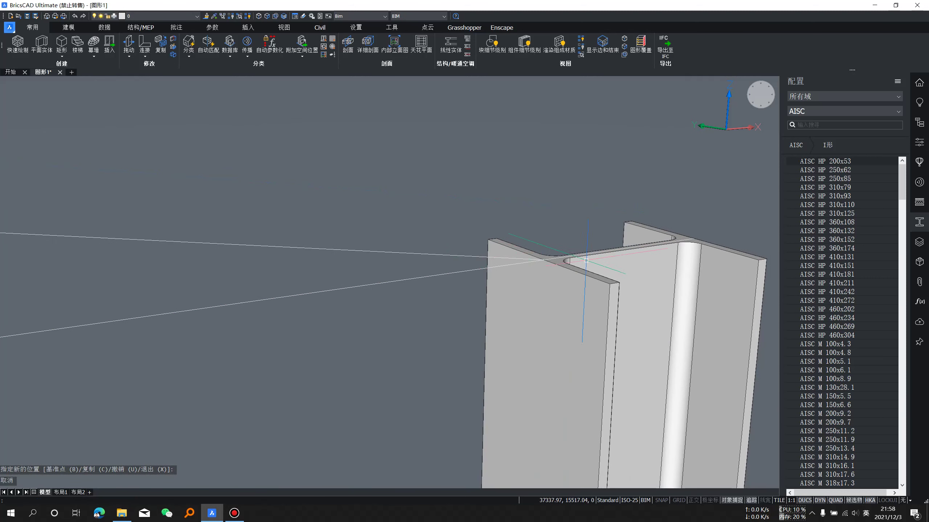
pyautogui.click(462, 273)
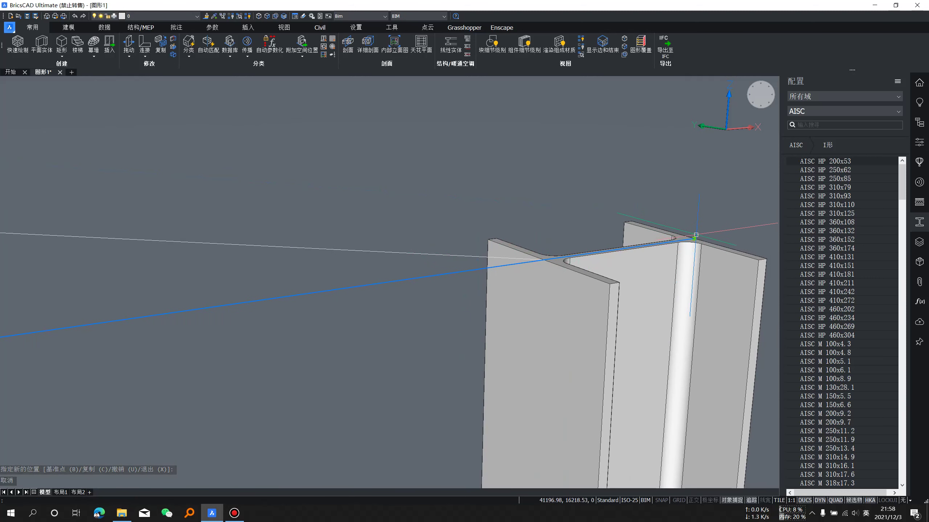
pyautogui.click(694, 238)
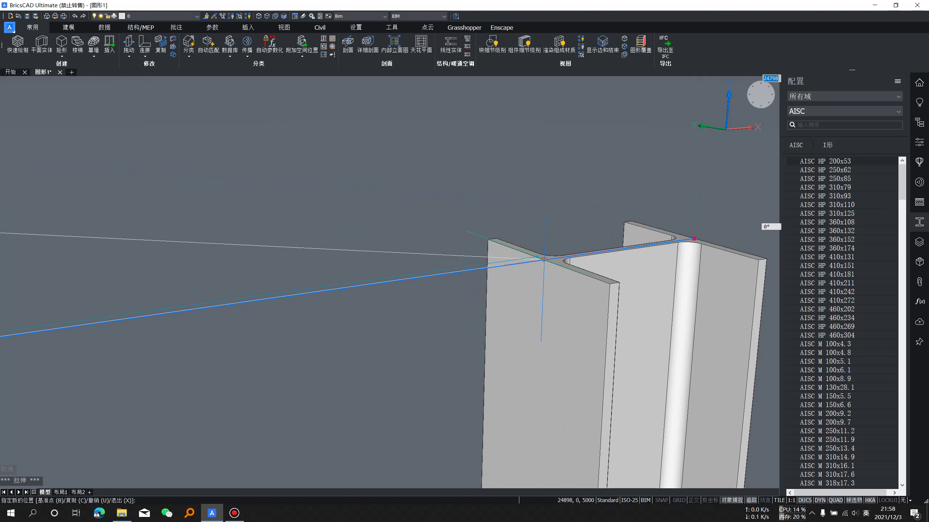
pyautogui.click(544, 260)
pyautogui.press('Escape')
# - Zoom out to the whole frame and select the 24.796 m lower chord line
pyautogui.scroll(2, 535, 265)
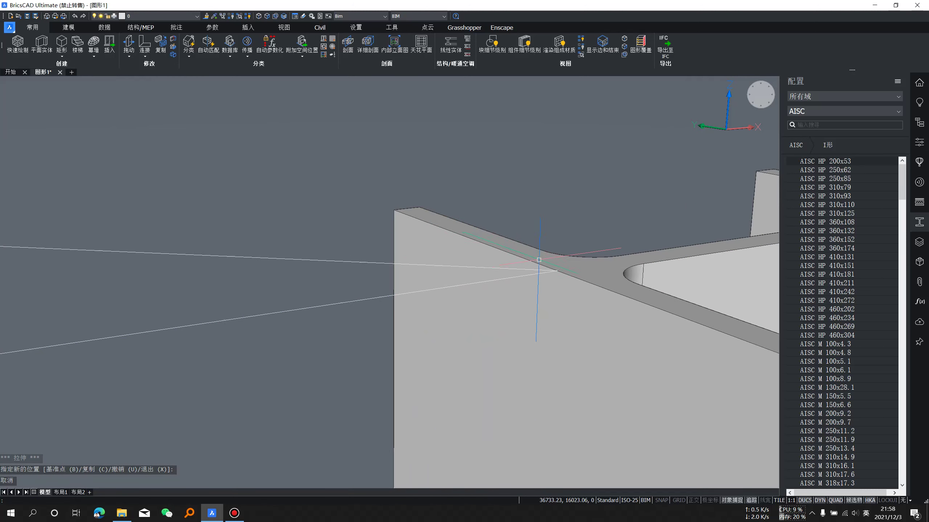
pyautogui.scroll(-4, 508, 263)
pyautogui.scroll(-3, 422, 266)
pyautogui.scroll(-3, 423, 266)
pyautogui.scroll(2, 321, 259)
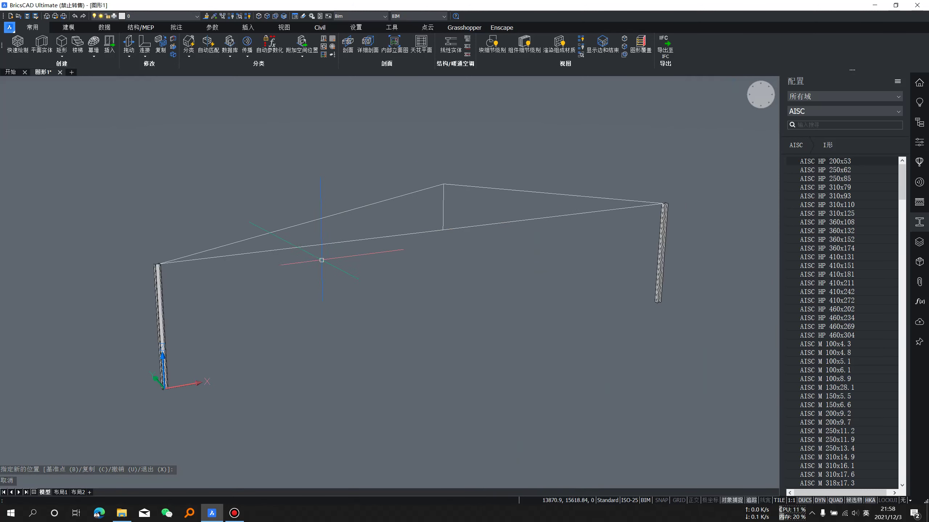
pyautogui.scroll(3, 270, 253)
pyautogui.click(270, 252)
# - Lower the chord line 1000 along Z with the move manipulator, then orbit the view
pyautogui.moveTo(270, 247); pyautogui.dragTo(298, 241, button='middle')
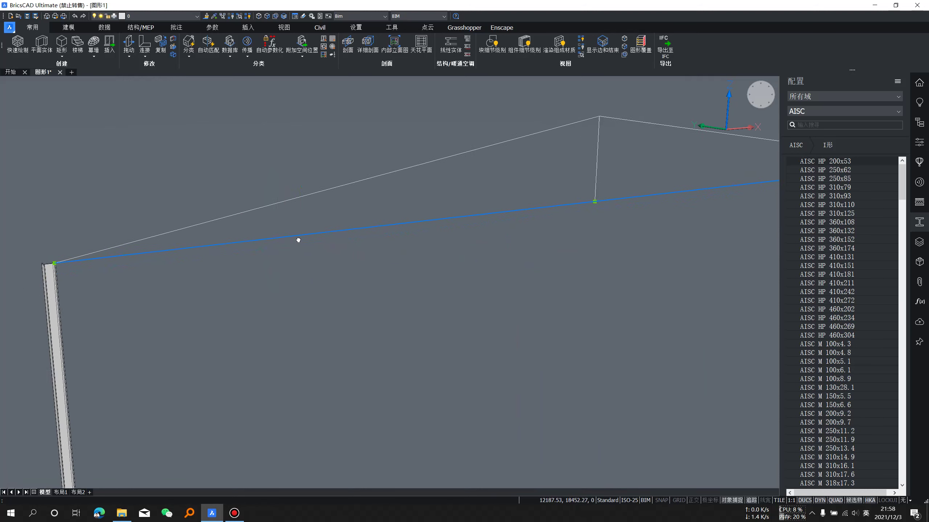
pyautogui.moveTo(554, 206)
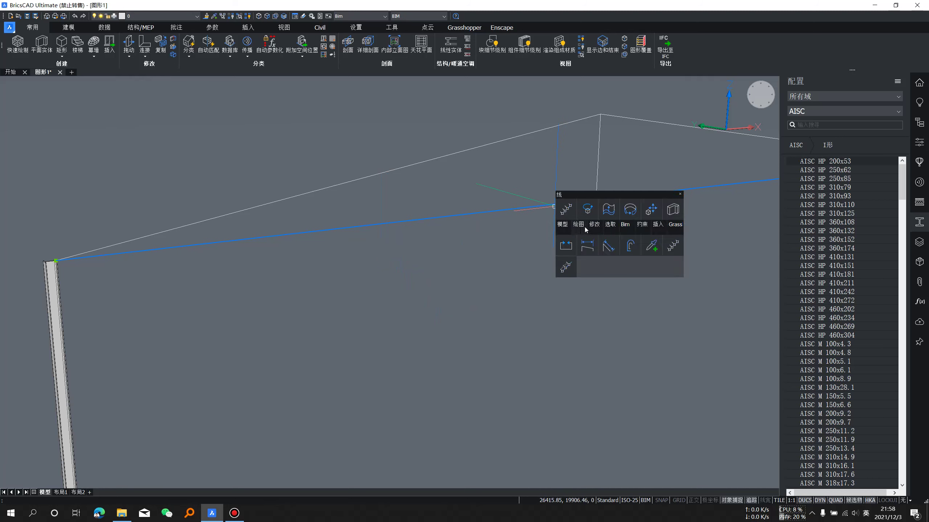
pyautogui.moveTo(609, 215)
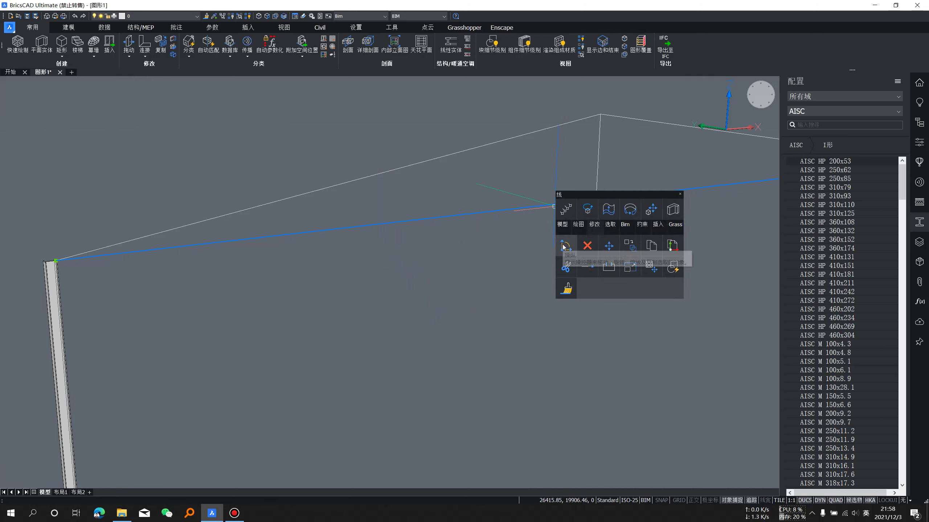
pyautogui.click(566, 246)
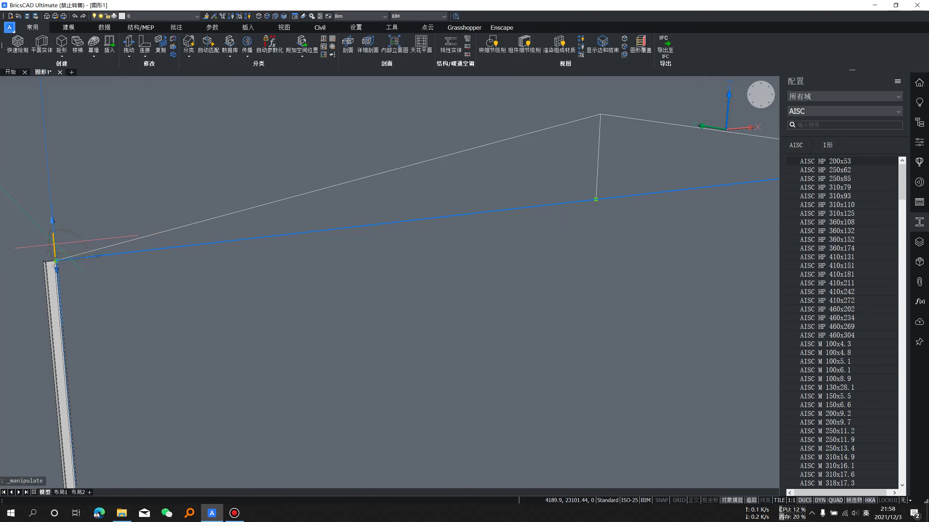
pyautogui.click(54, 249)
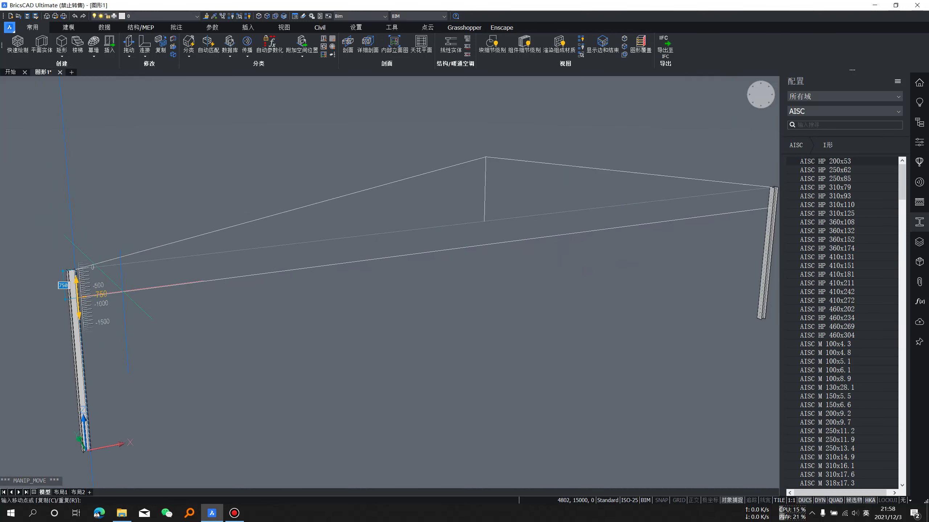
pyautogui.scroll(-1, 88, 289)
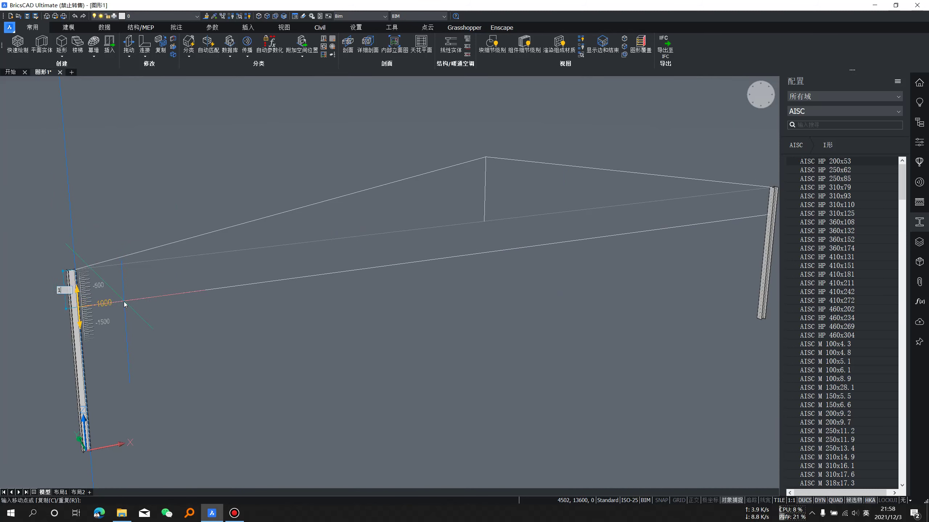
pyautogui.press('Return')
pyautogui.scroll(-1, 123, 302)
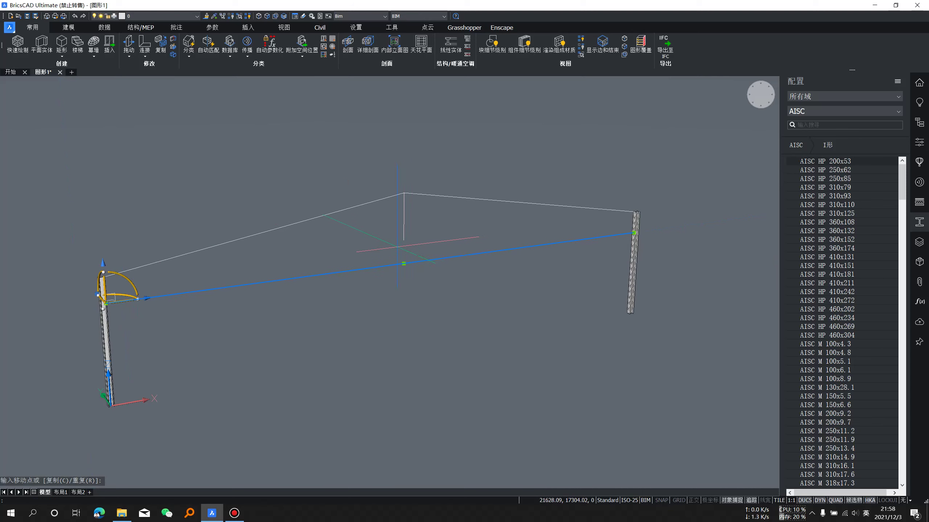
pyautogui.press('Escape')
pyautogui.scroll(1, 412, 229)
pyautogui.scroll(-1, 413, 229)
pyautogui.moveTo(412, 229)
pyautogui.keyDown('shift'); pyautogui.mouseDown(button='middle')
pyautogui.moveTo(470, 235)
pyautogui.moveTo(477, 256)
pyautogui.moveTo(349, 228)
pyautogui.moveTo(442, 260)
pyautogui.mouseUp(button='middle'); pyautogui.keyUp('shift')
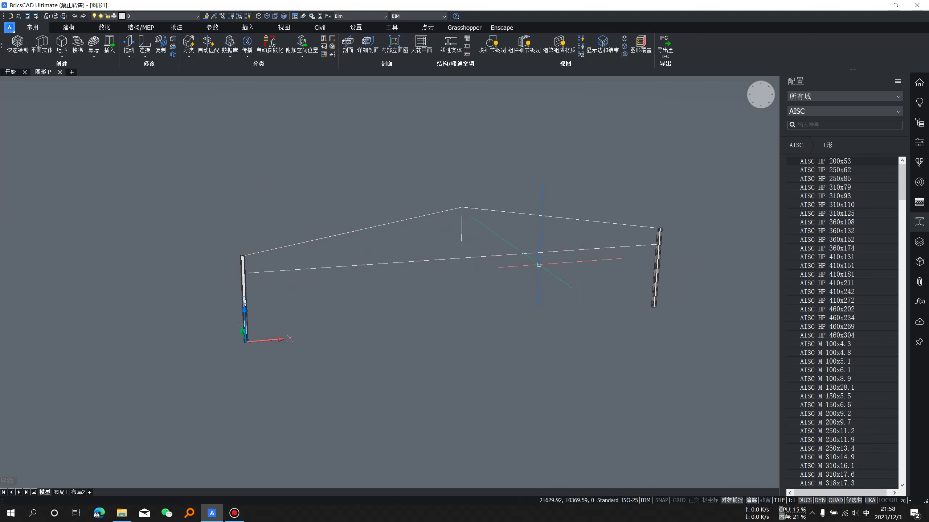
pyautogui.scroll(4, 232, 272)
pyautogui.scroll(3, 223, 211)
pyautogui.scroll(2, 275, 207)
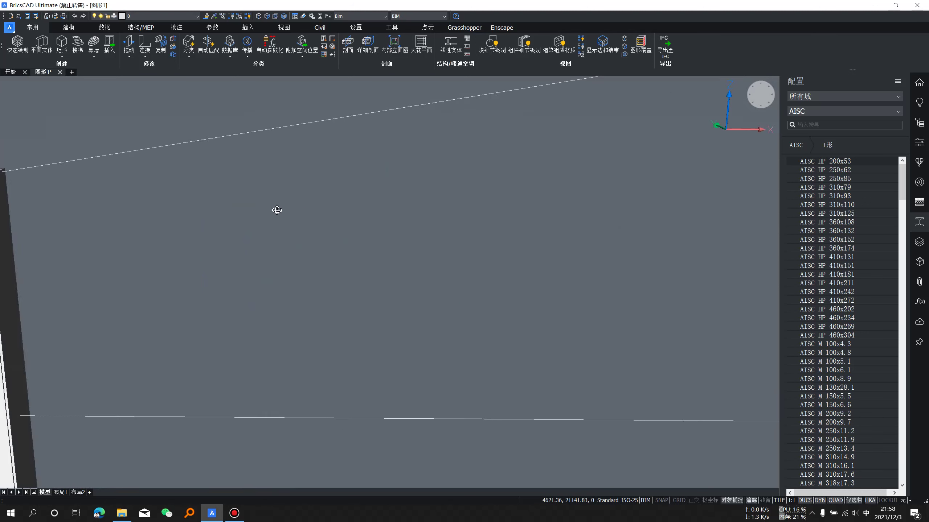
pyautogui.scroll(-2, 311, 212)
pyautogui.scroll(-2, 279, 286)
pyautogui.scroll(-3, 440, 274)
pyautogui.scroll(-3, 439, 274)
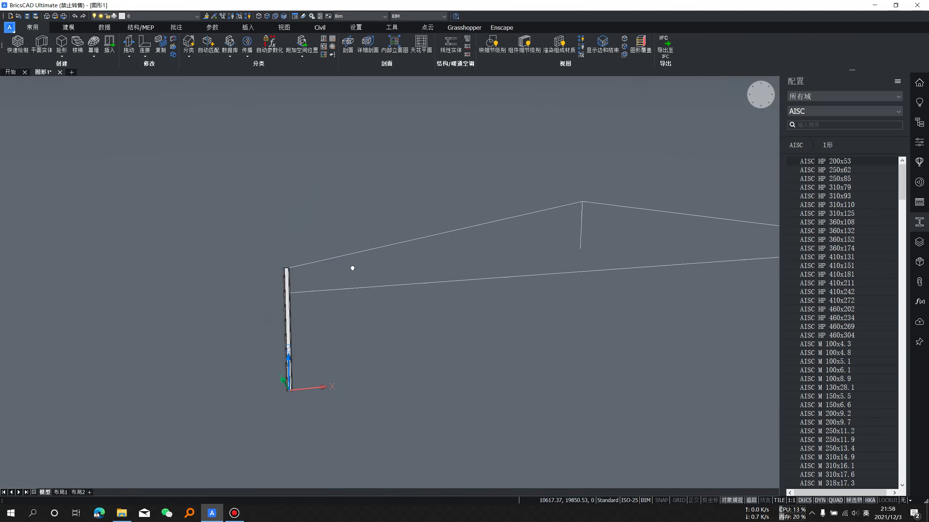
pyautogui.scroll(2, 508, 248)
pyautogui.scroll(-2, 507, 247)
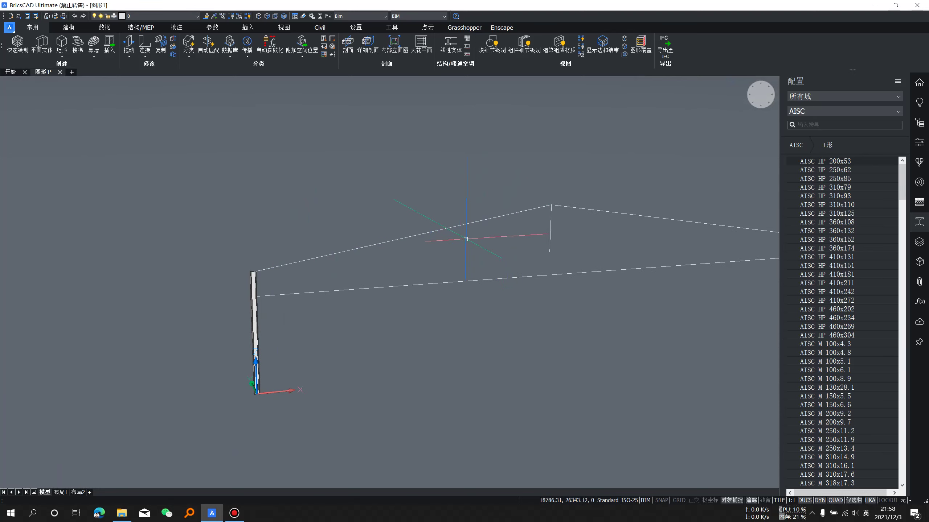
pyautogui.scroll(1, 467, 239)
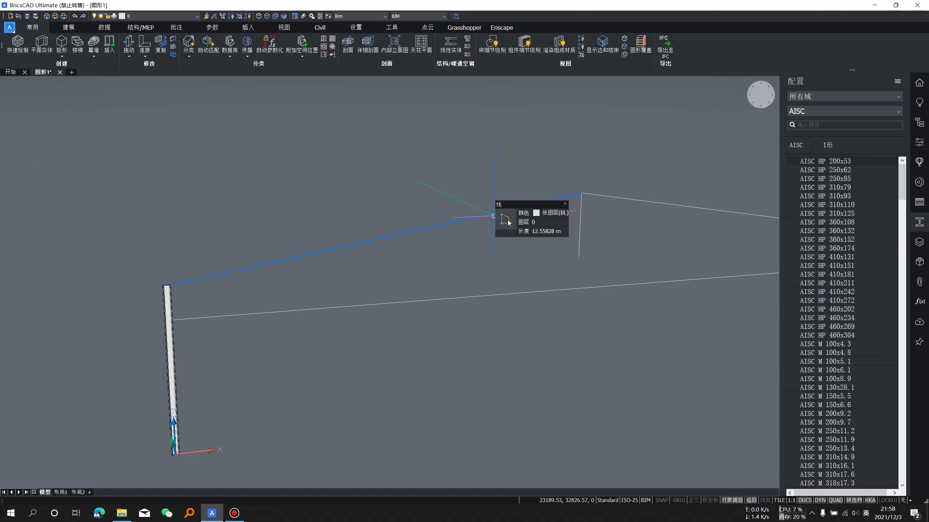
pyautogui.moveTo(479, 207)
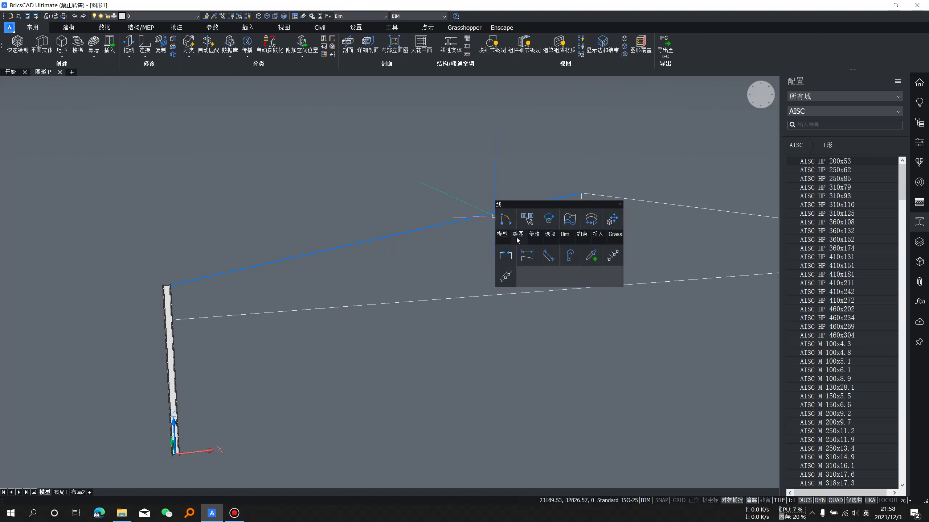
pyautogui.moveTo(495, 227)
pyautogui.moveTo(363, 244)
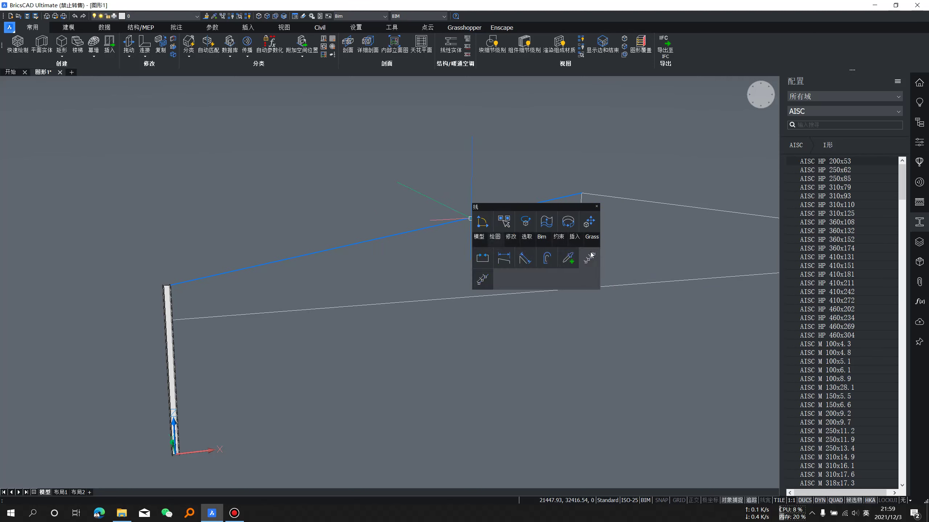
# - Start a Divide on the rafter, then cancel it and clear the selection
pyautogui.click(590, 258)
pyautogui.click(467, 219)
pyautogui.press('Escape')
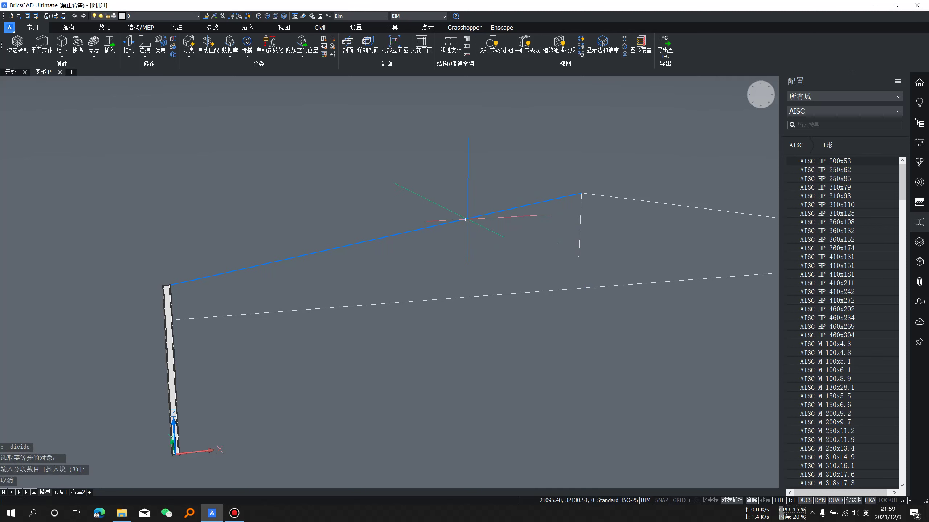
pyautogui.press('Escape')
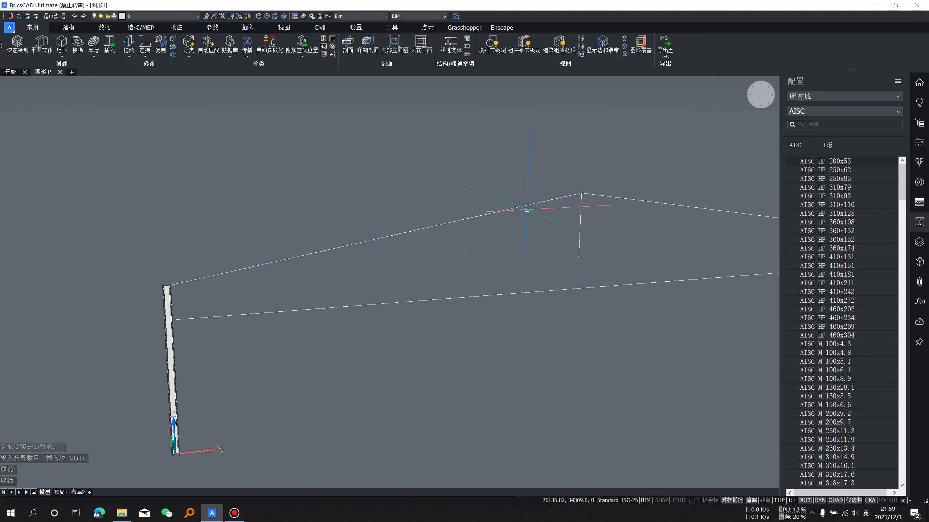
pyautogui.write('L')
# - Start a new line and toggle Endpoint snapping, giving object snap mode 34
pyautogui.press('Return')
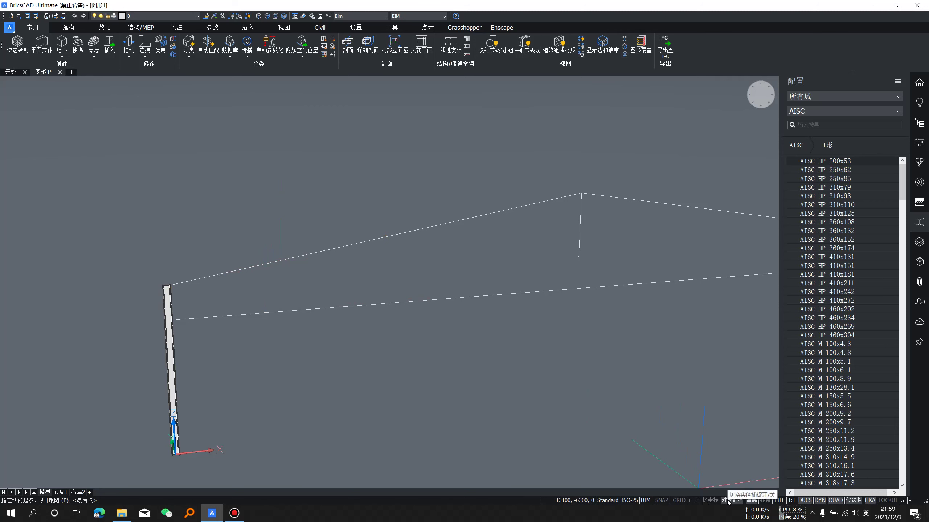
pyautogui.rightClick(728, 502)
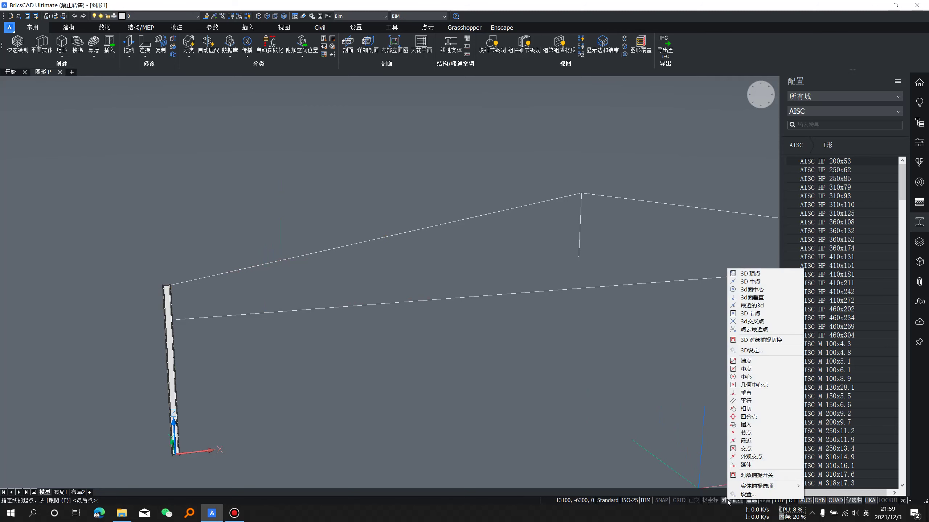
pyautogui.click(765, 362)
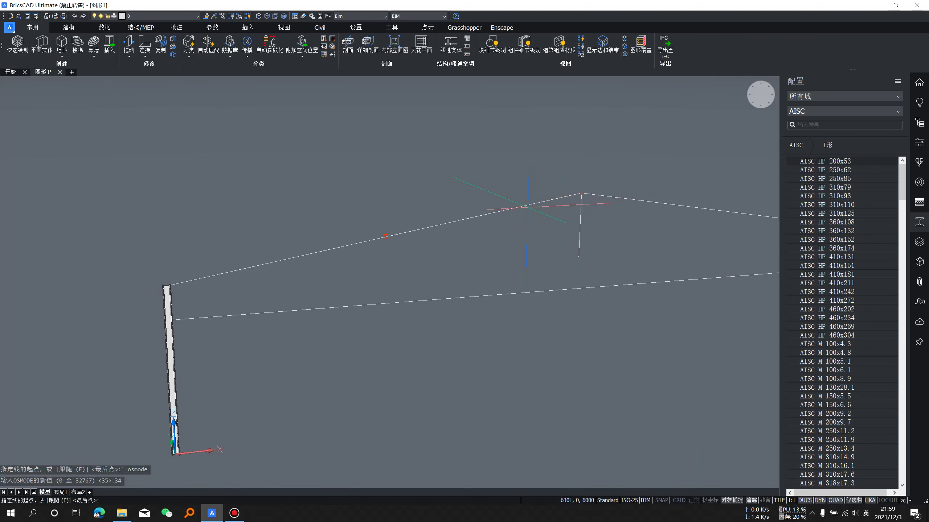
pyautogui.rightClick(729, 502)
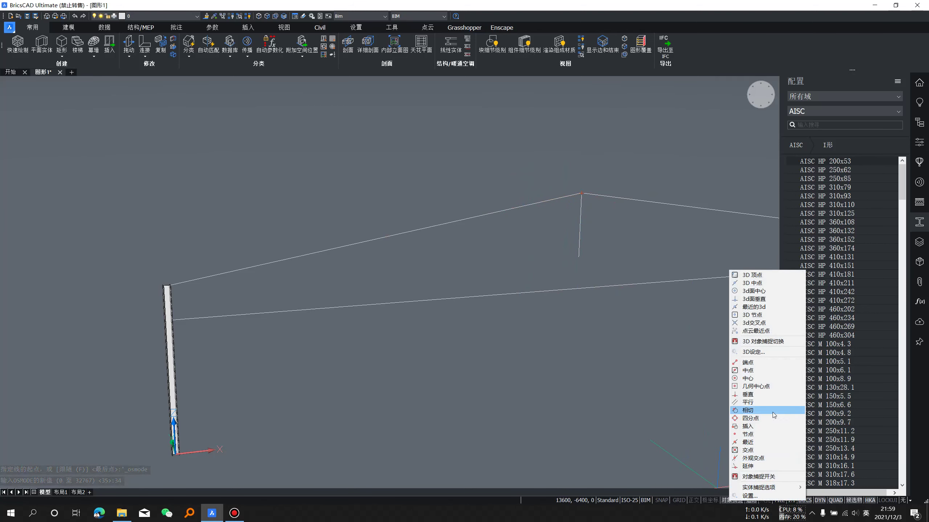
pyautogui.press('Escape')
pyautogui.press('Escape')
# - Restart the line, try Divide on the rafter, and show the Structure tree panel
pyautogui.write('l')
pyautogui.press('Return')
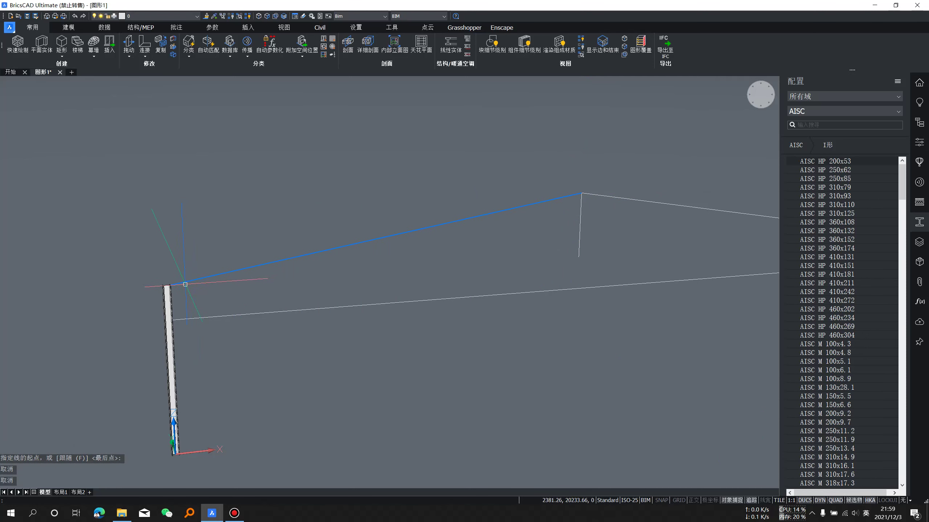
pyautogui.scroll(3, 184, 286)
pyautogui.scroll(2, 184, 285)
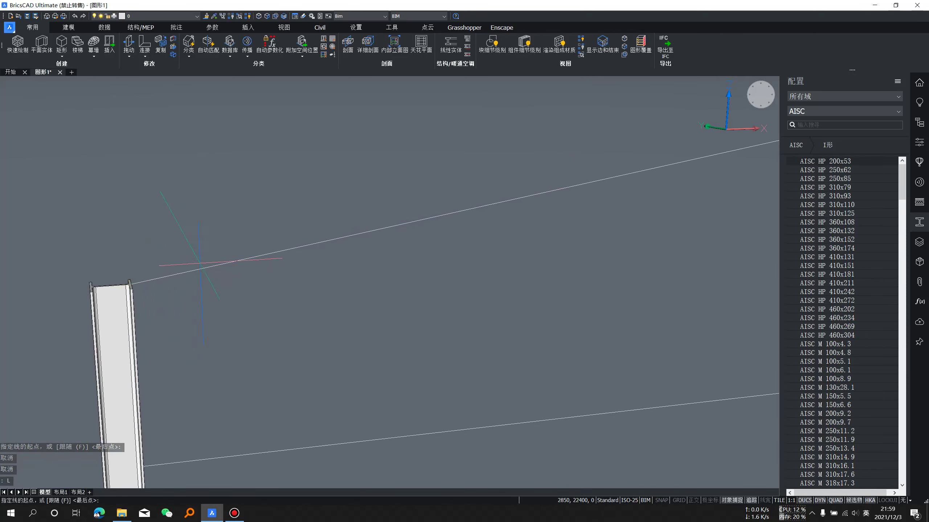
pyautogui.scroll(-3, 347, 233)
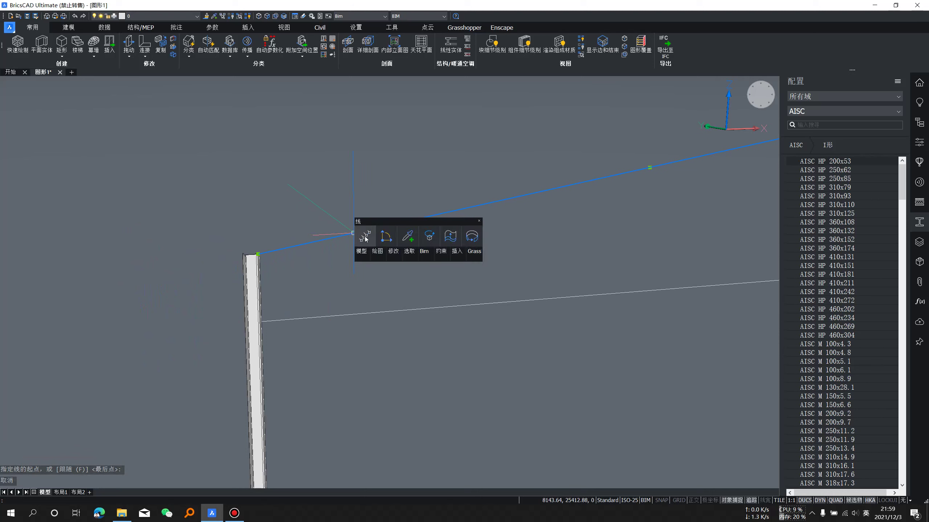
pyautogui.click(366, 238)
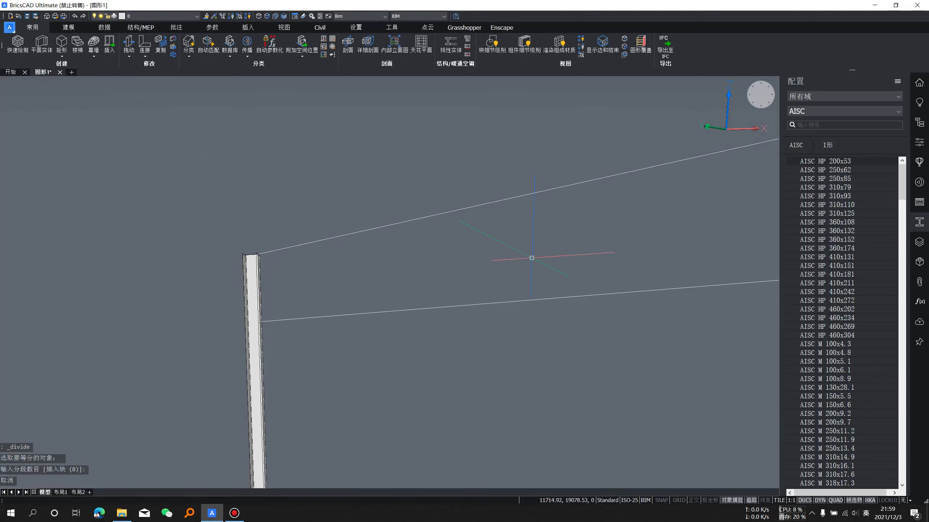
pyautogui.click(920, 124)
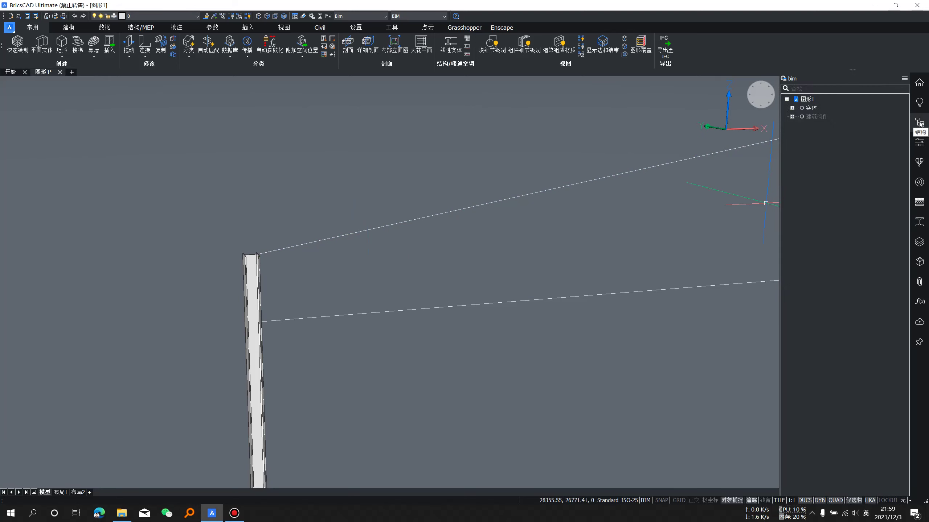
# - Expand 实体 and step through 线 (4) lines 2EF, 2F1, 2F2, 2F3, then collapse it
pyautogui.click(792, 107)
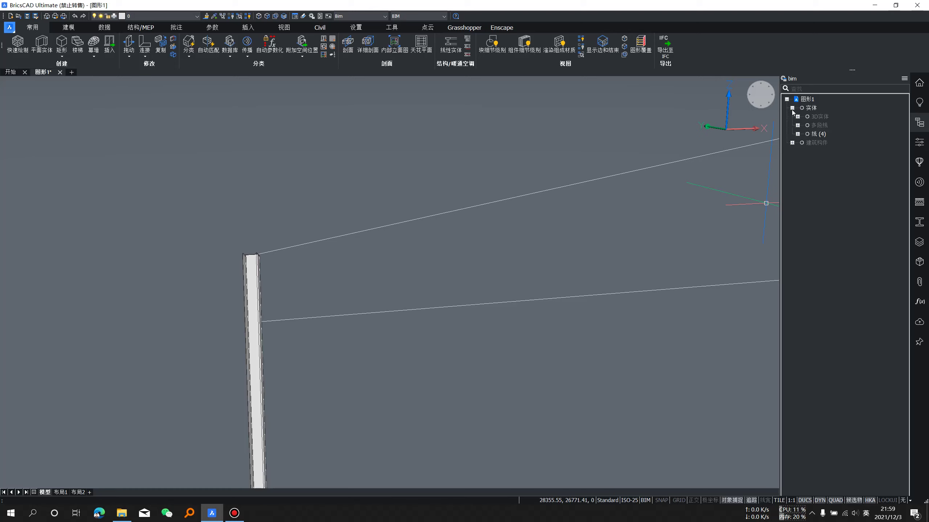
pyautogui.click(799, 135)
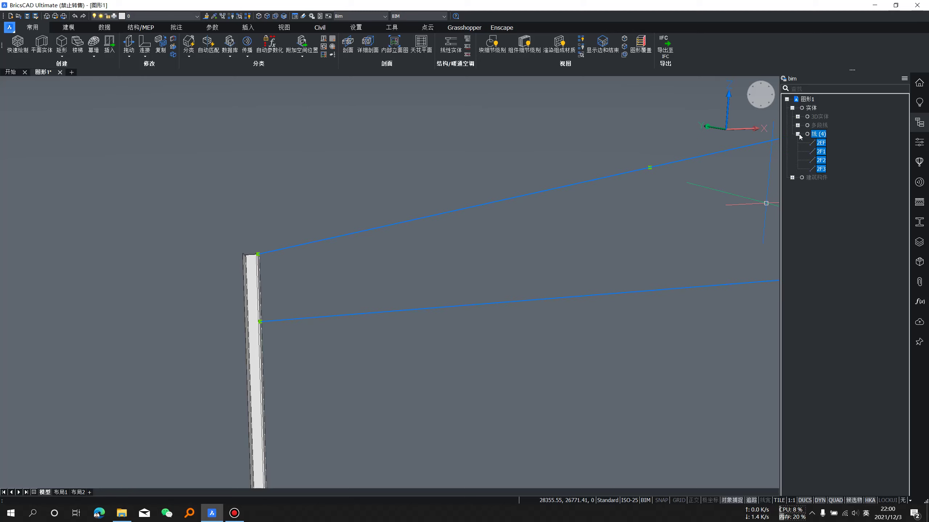
pyautogui.moveTo(799, 134); pyautogui.dragTo(817, 138)
pyautogui.click(821, 117)
pyautogui.click(824, 137)
pyautogui.click(822, 143)
pyautogui.click(824, 152)
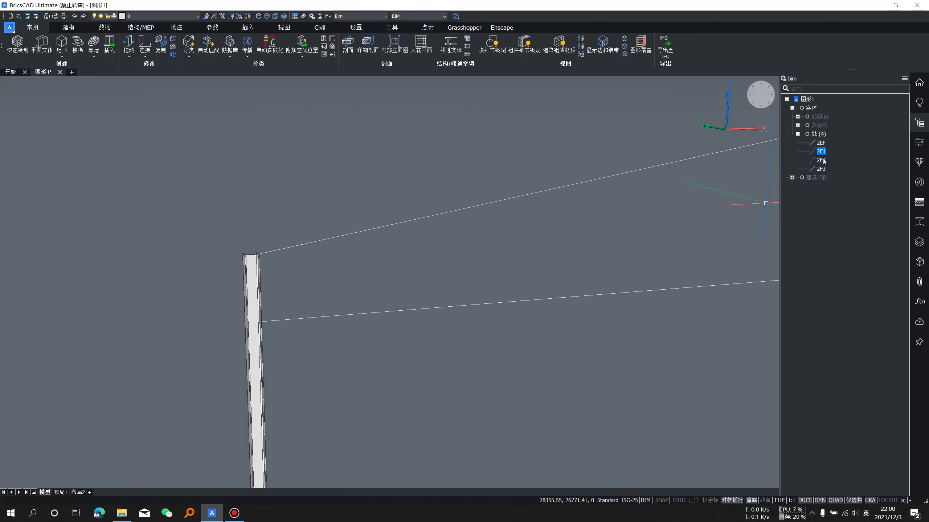
pyautogui.click(821, 160)
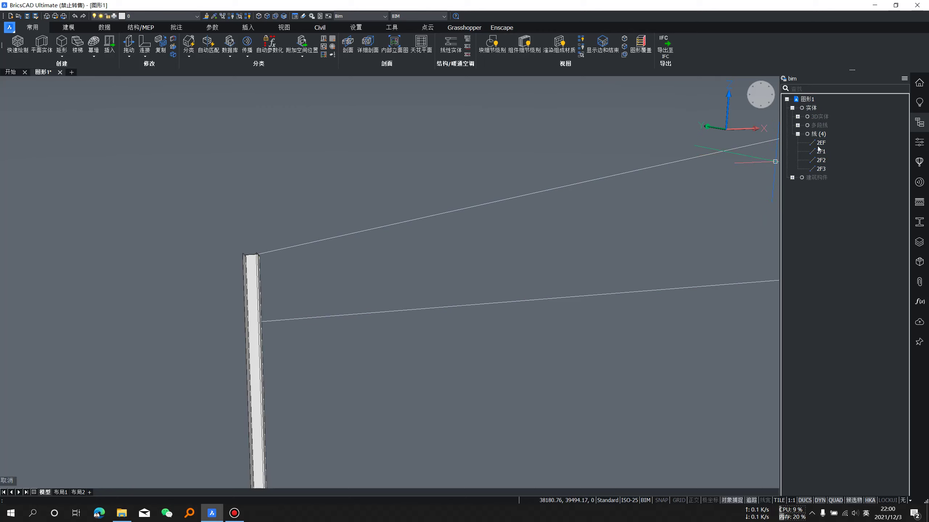
pyautogui.click(798, 134)
pyautogui.scroll(-10, 651, 185)
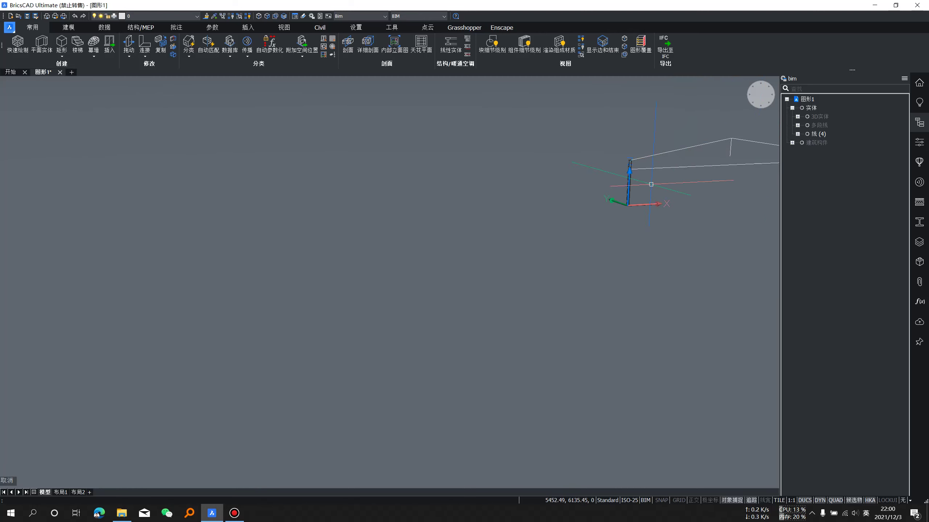
# - Divide the rafter into 10 parts, clear the nine new points, and inspect them
pyautogui.scroll(8, 680, 148)
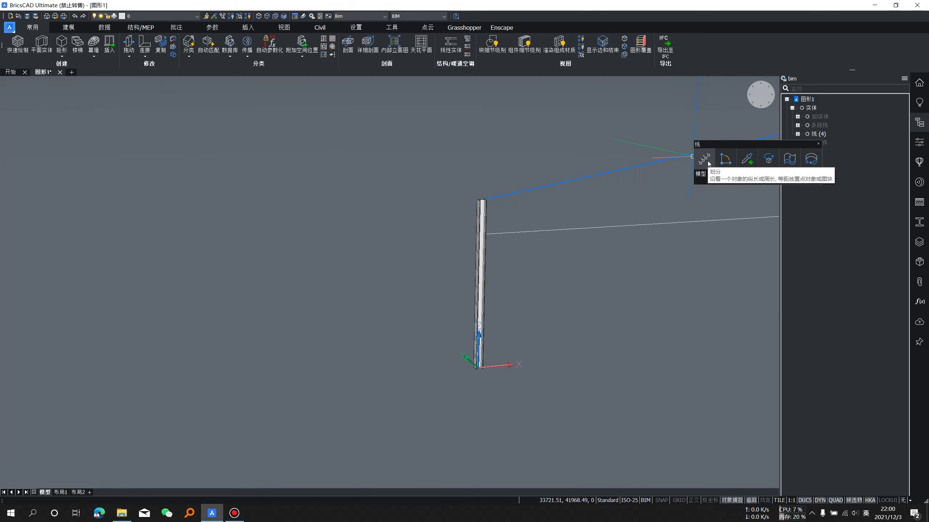
pyautogui.click(704, 159)
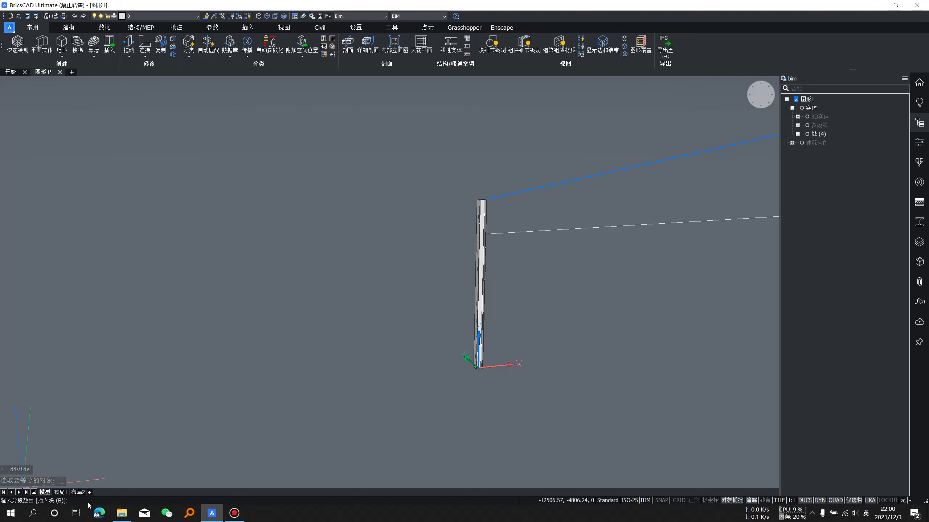
pyautogui.write('10')
pyautogui.press('Return')
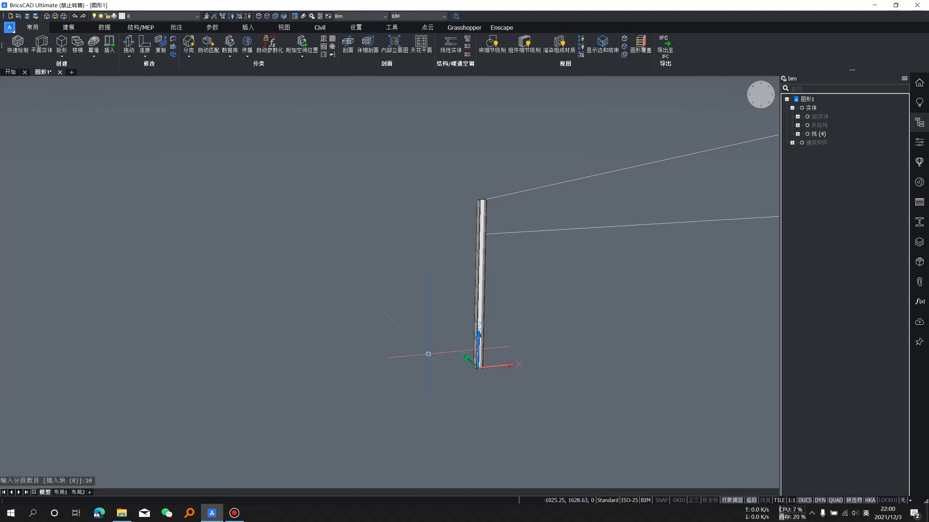
pyautogui.moveTo(495, 249); pyautogui.dragTo(344, 351, button='middle')
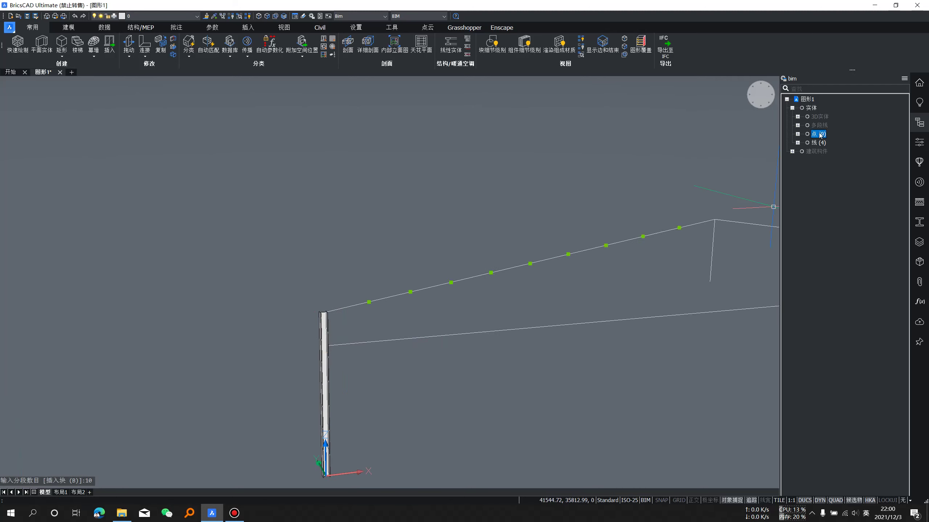
pyautogui.press('Escape')
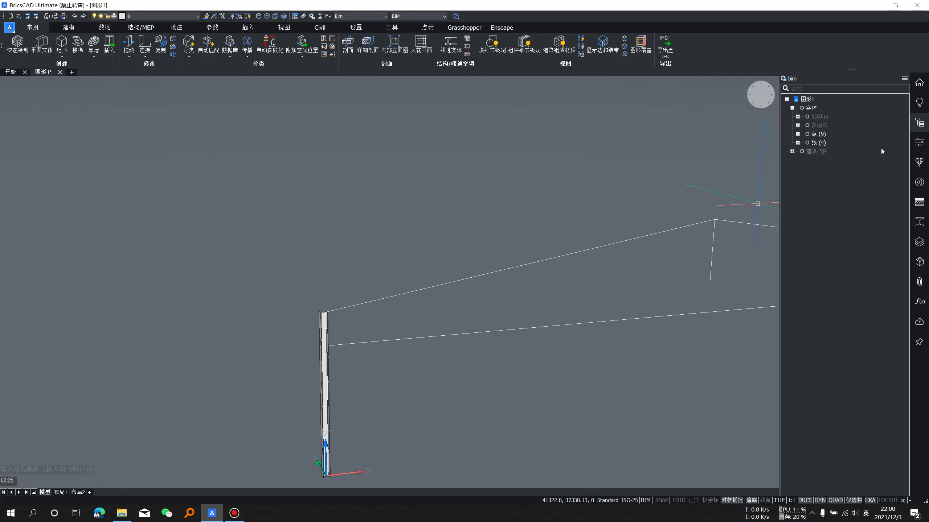
pyautogui.scroll(5, 373, 307)
pyautogui.scroll(-6, 394, 315)
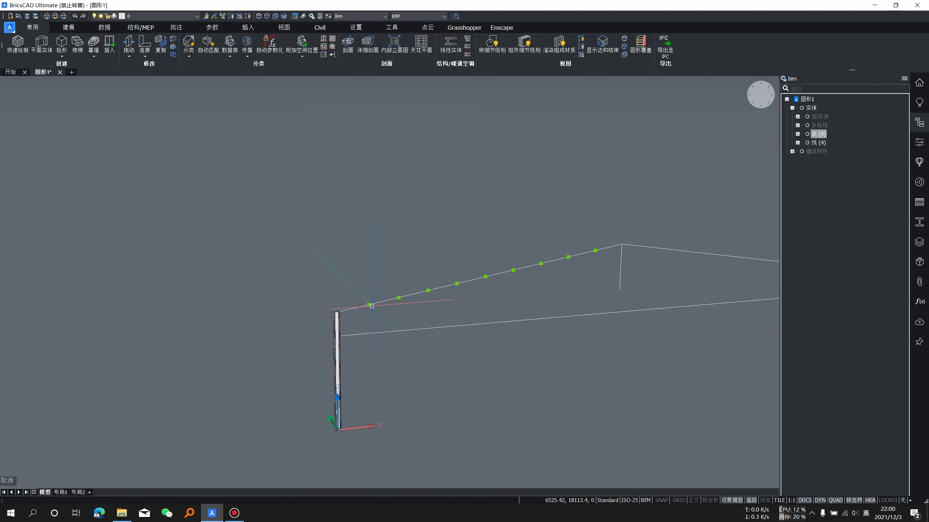
pyautogui.scroll(2, 394, 315)
pyautogui.scroll(2, 394, 316)
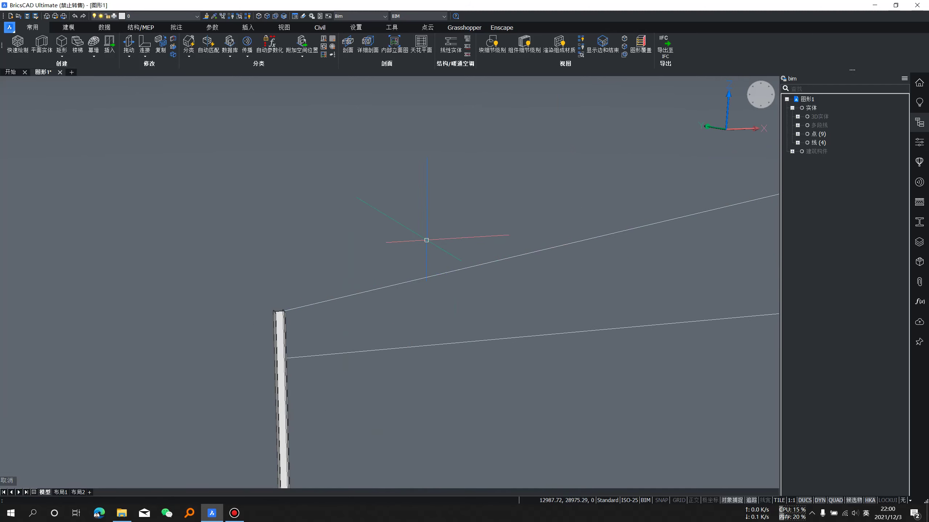
pyautogui.moveTo(534, 319); pyautogui.dragTo(553, 294, button='middle')
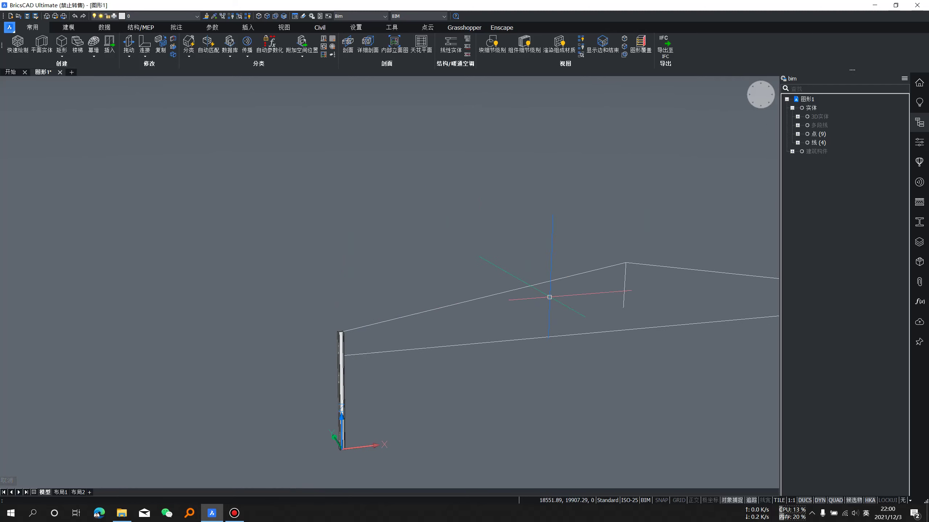
pyautogui.scroll(-2, 550, 282)
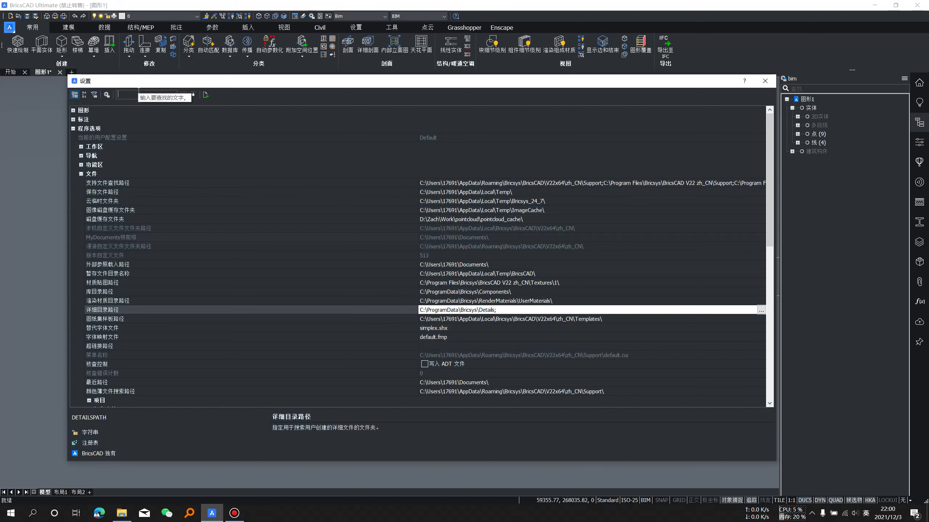
# - Search the Settings dialog for PDMODE, correcting the mistyped PTMO
pyautogui.write('P')
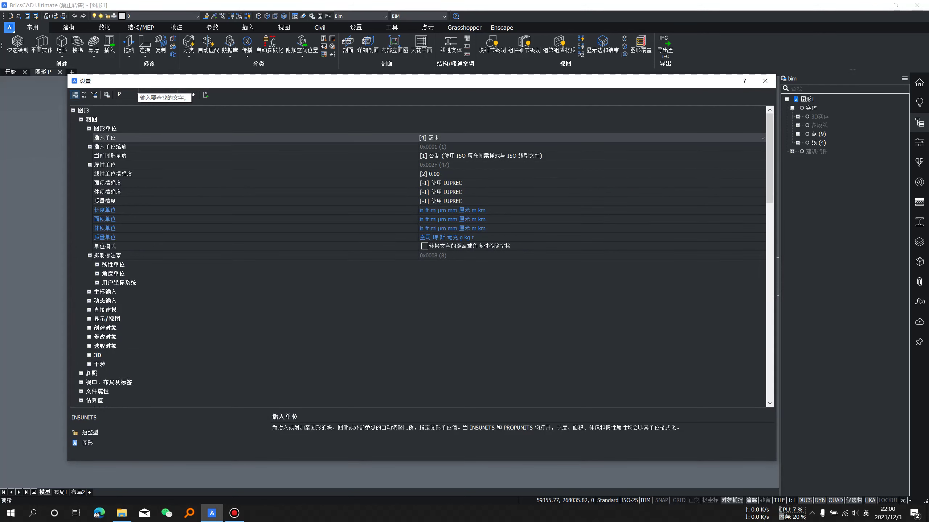
pyautogui.write('T')
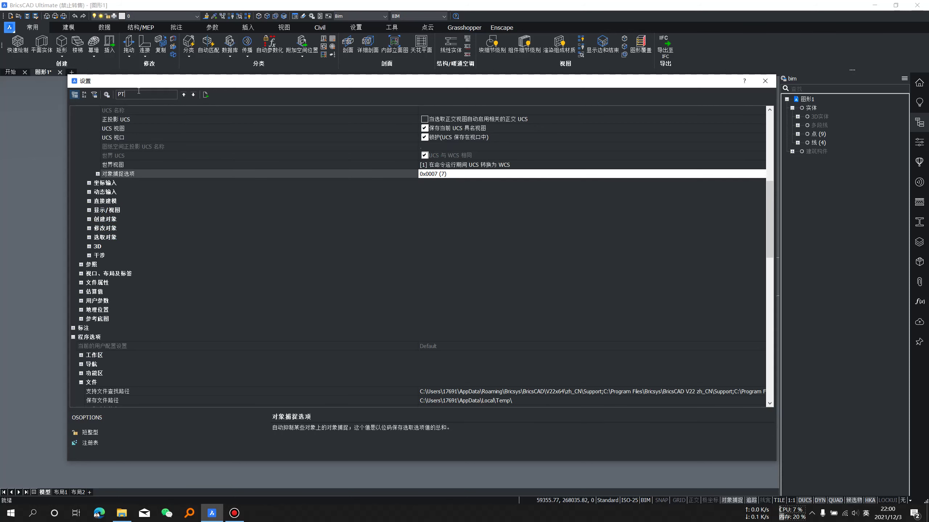
pyautogui.write('MODE')
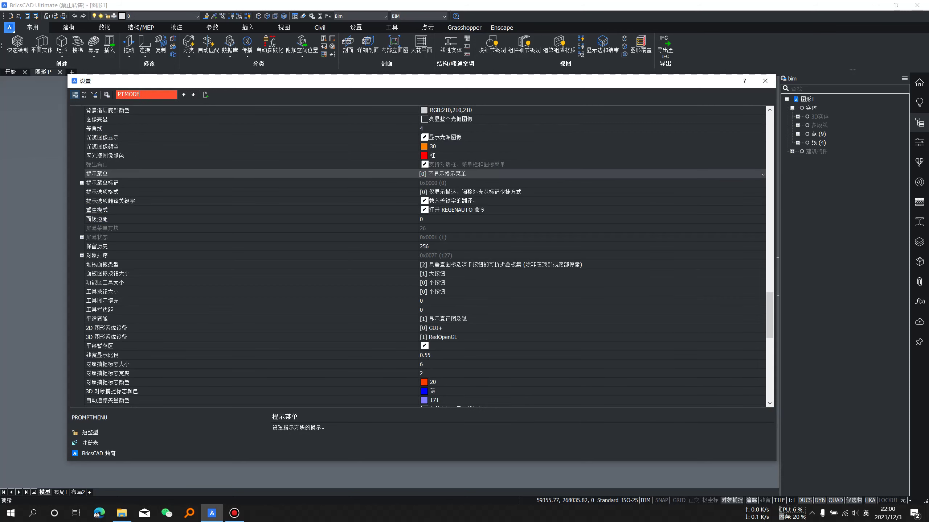
pyautogui.press('BackSpace')
pyautogui.press('BackSpace')
pyautogui.press('BackSpace')
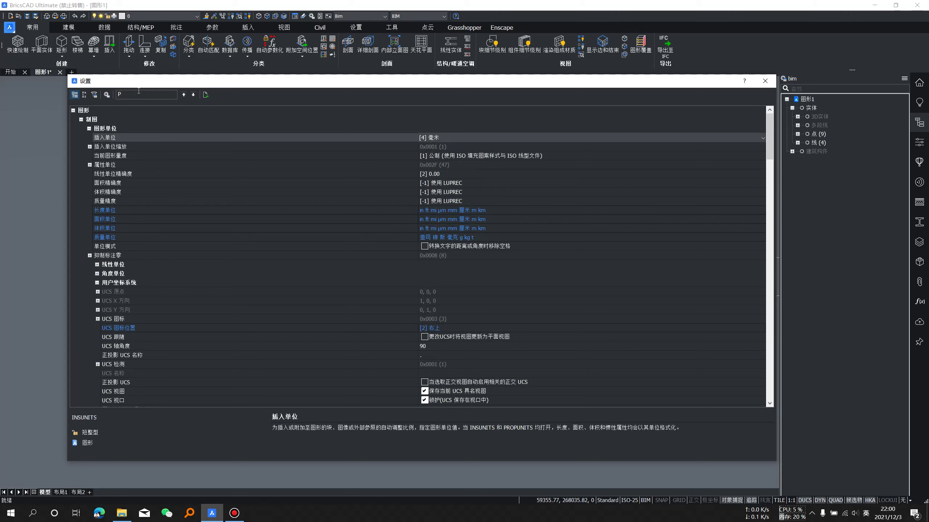
pyautogui.write('DMODE')
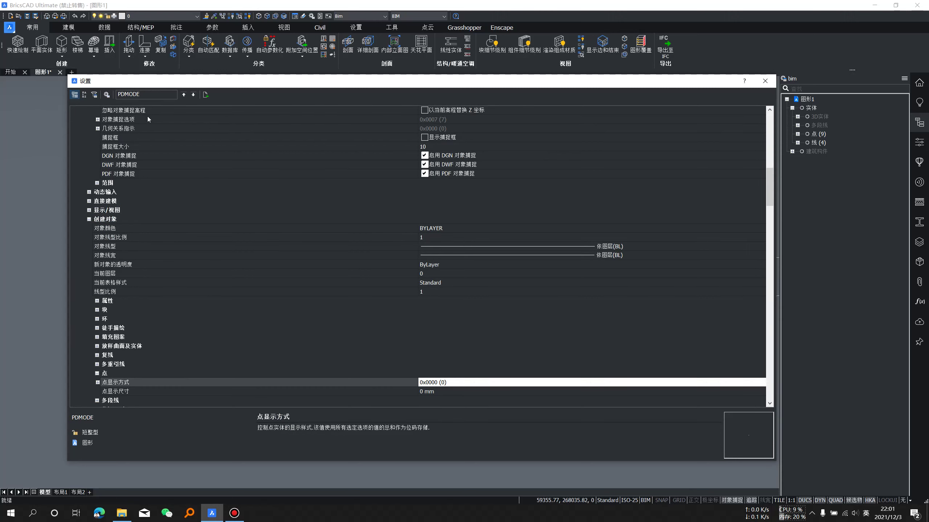
pyautogui.click(97, 119)
pyautogui.click(98, 119)
pyautogui.click(193, 96)
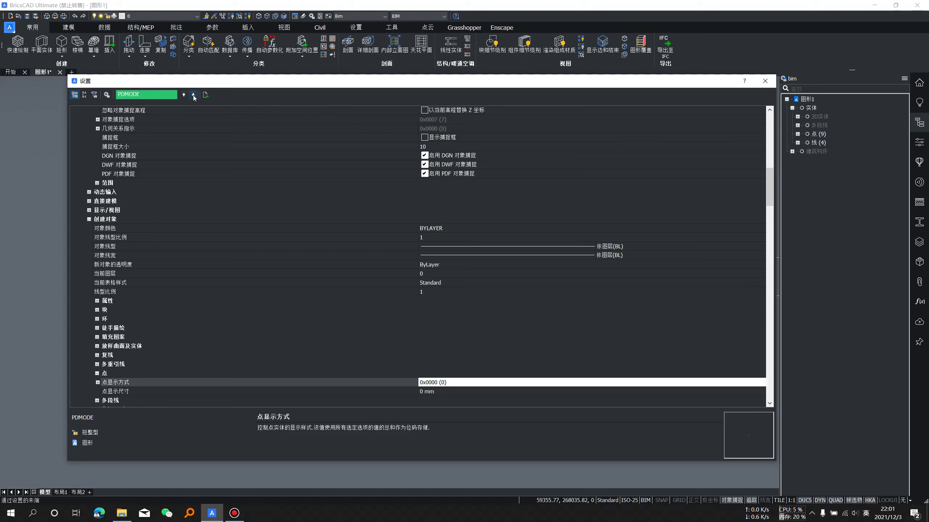
pyautogui.click(184, 95)
pyautogui.click(193, 96)
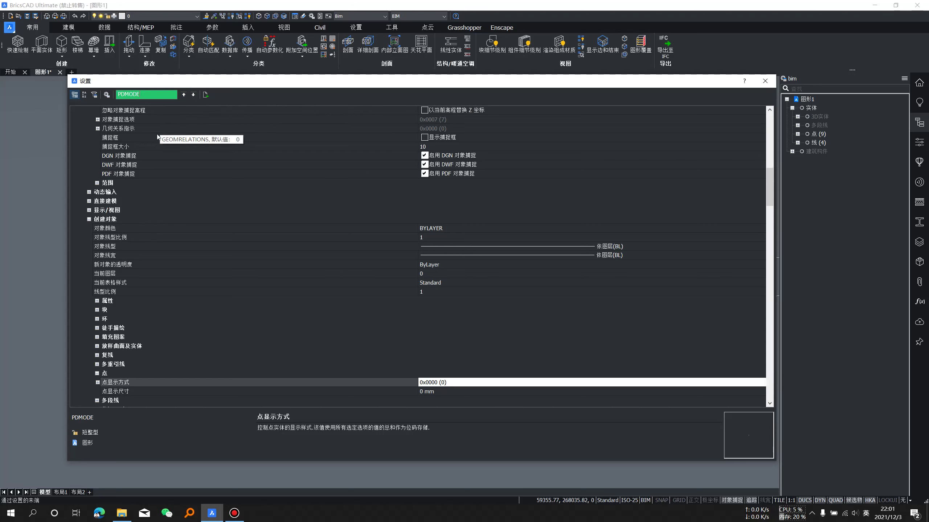
# - Expand the 点显示方式 (Point display mode) entry, still set to 0
pyautogui.click(89, 210)
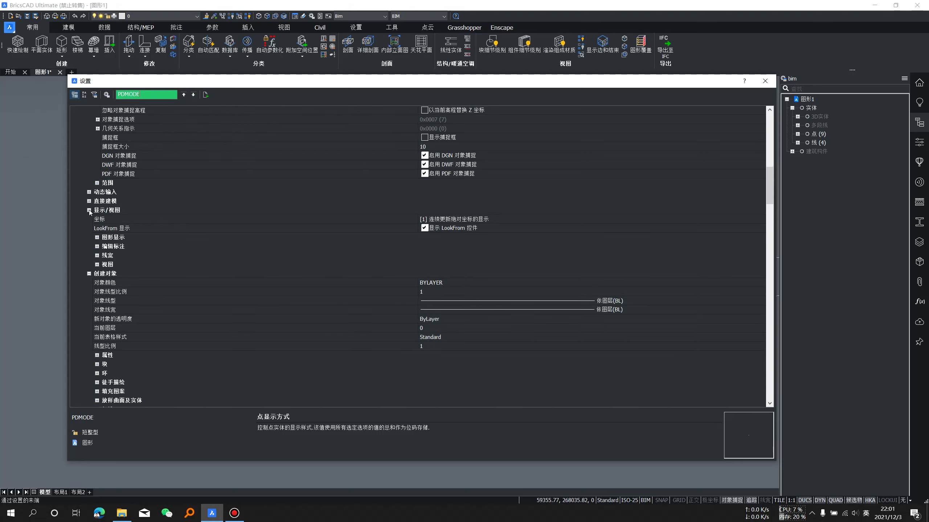
pyautogui.click(88, 210)
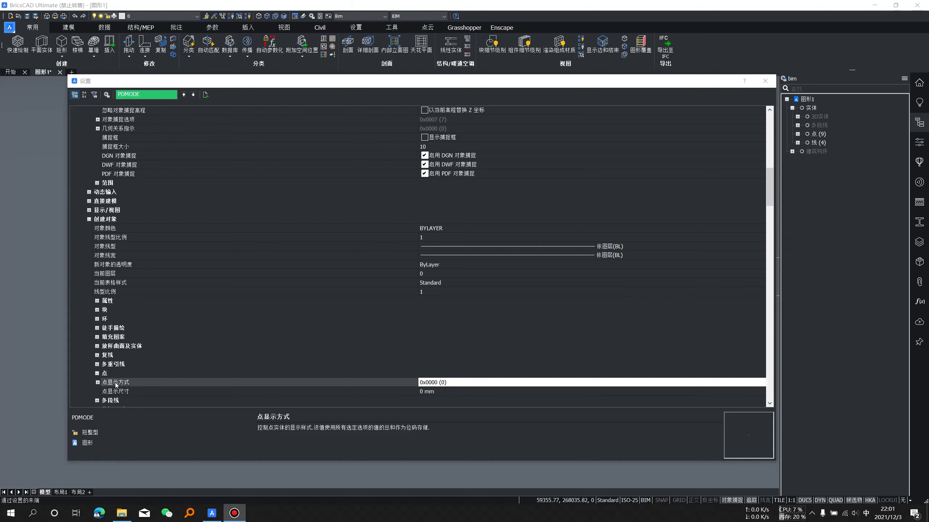
pyautogui.scroll(-1, 112, 384)
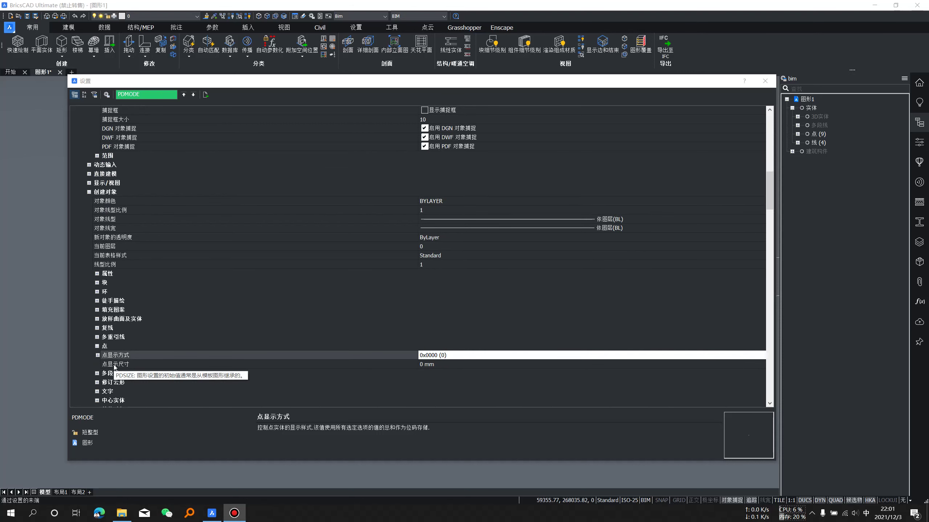
pyautogui.click(97, 355)
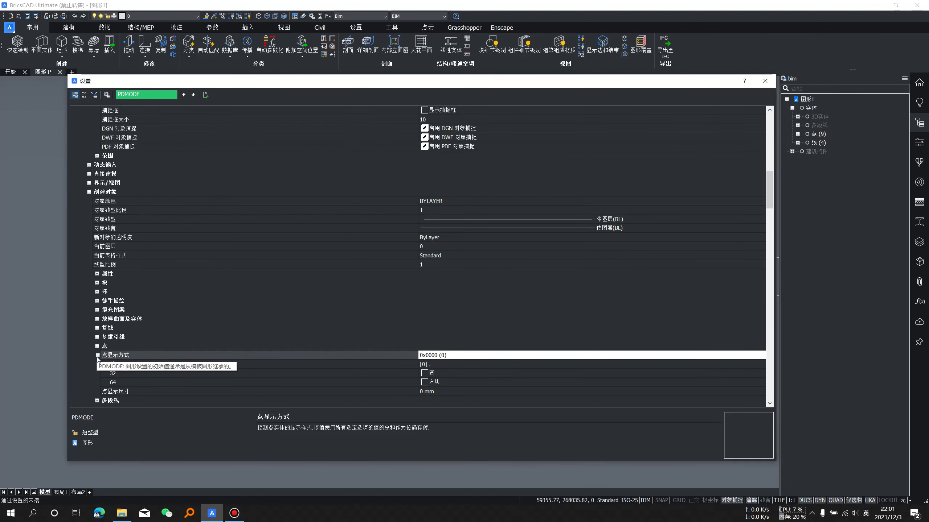
pyautogui.scroll(-2, 391, 312)
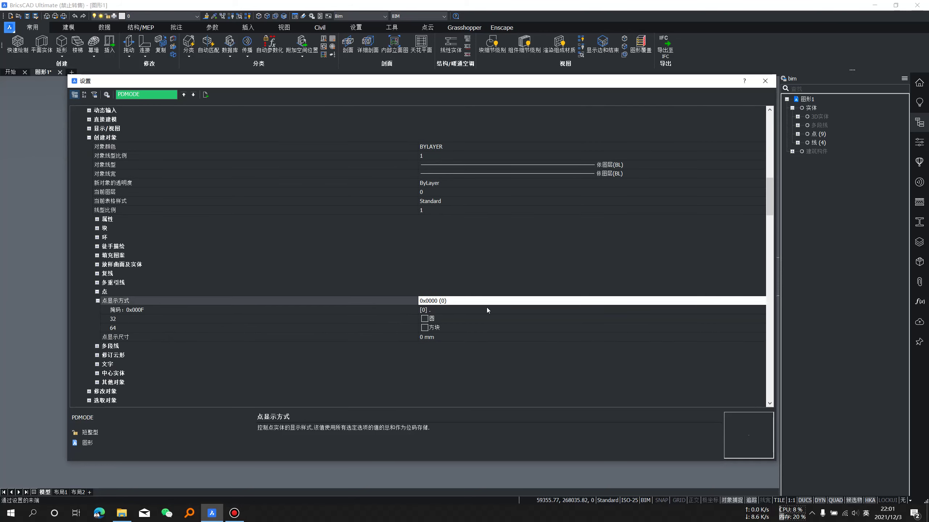
# - Set point display mode to [3] x so points show as crosses, then close Settings
pyautogui.click(450, 312)
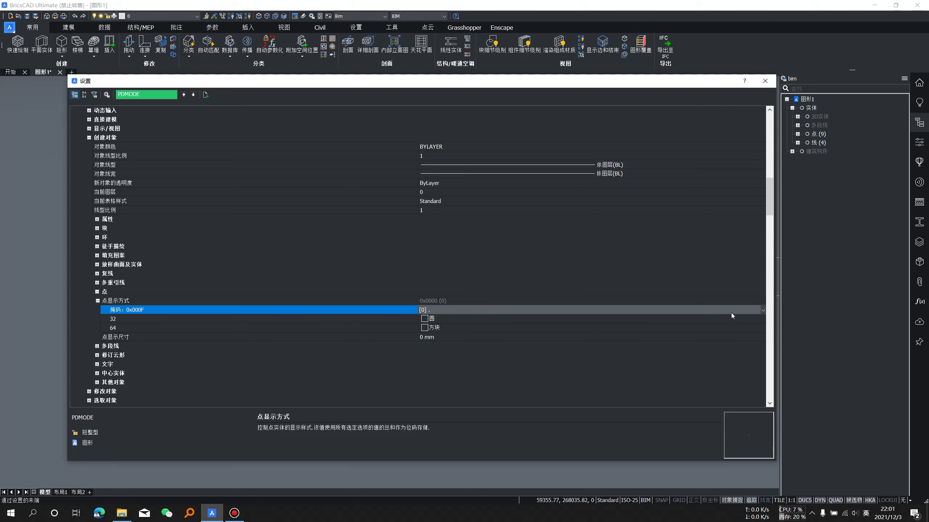
pyautogui.click(762, 311)
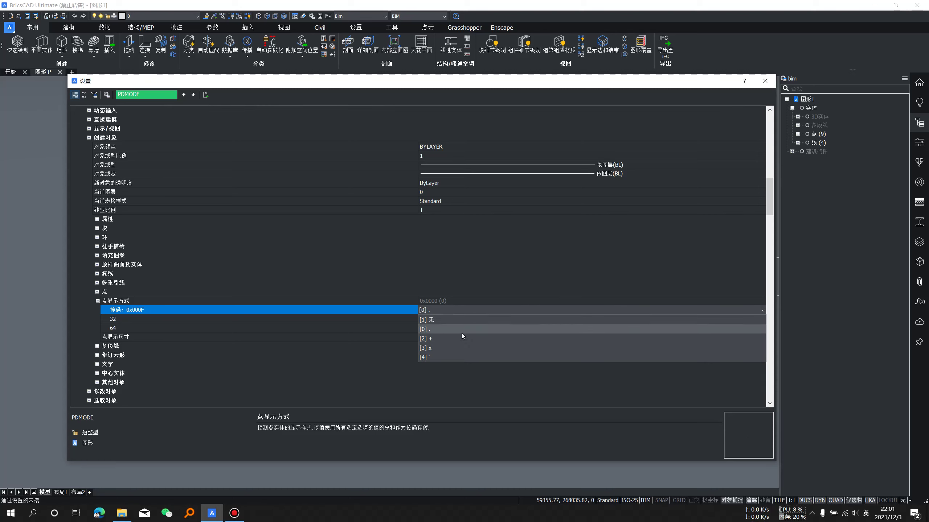
pyautogui.click(442, 348)
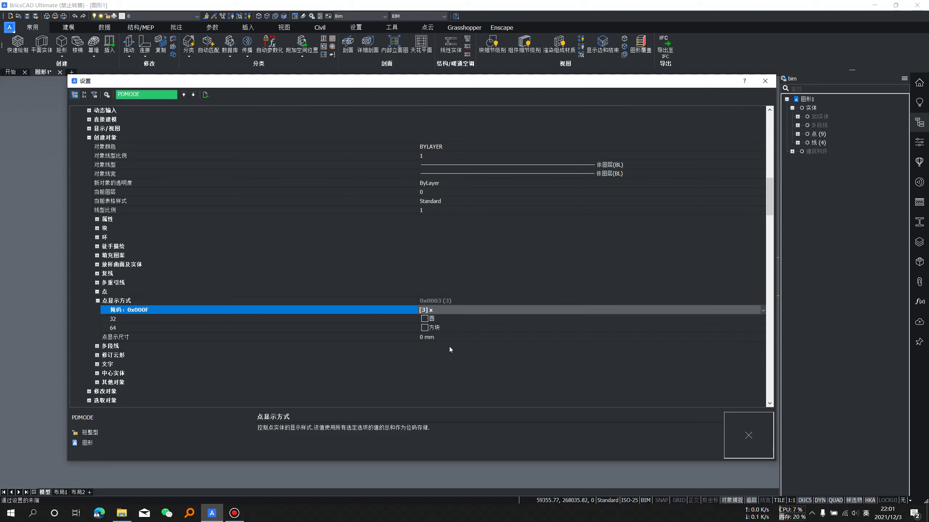
pyautogui.click(764, 81)
pyautogui.scroll(1, 479, 246)
pyautogui.scroll(3, 412, 256)
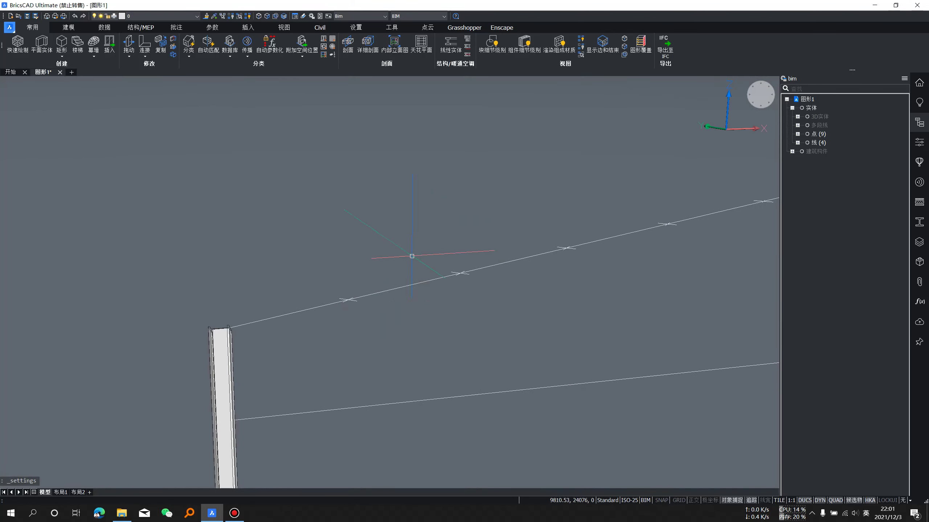
pyautogui.scroll(-3, 411, 256)
pyautogui.moveTo(393, 270)
pyautogui.keyDown('shift'); pyautogui.mouseDown(button='middle')
pyautogui.moveTo(485, 290)
pyautogui.moveTo(536, 273)
pyautogui.moveTo(543, 249)
pyautogui.moveTo(535, 265)
pyautogui.mouseUp(button='middle'); pyautogui.keyUp('shift')
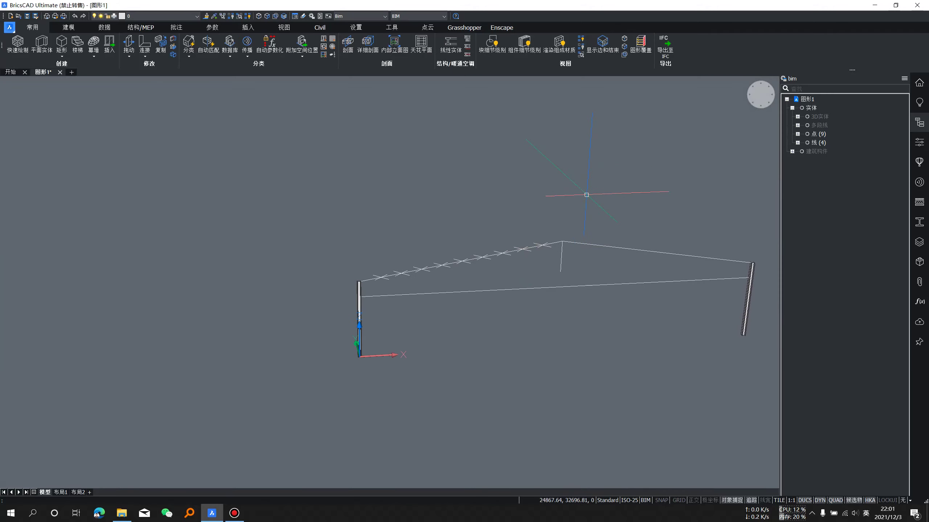
pyautogui.scroll(1, 512, 317)
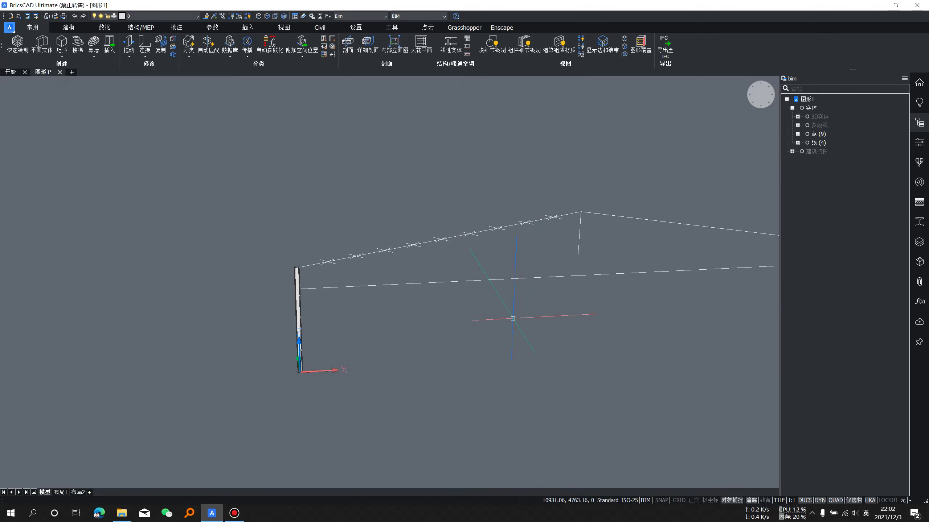
pyautogui.scroll(1, 506, 290)
pyautogui.scroll(-2, 505, 290)
pyautogui.scroll(1, 521, 284)
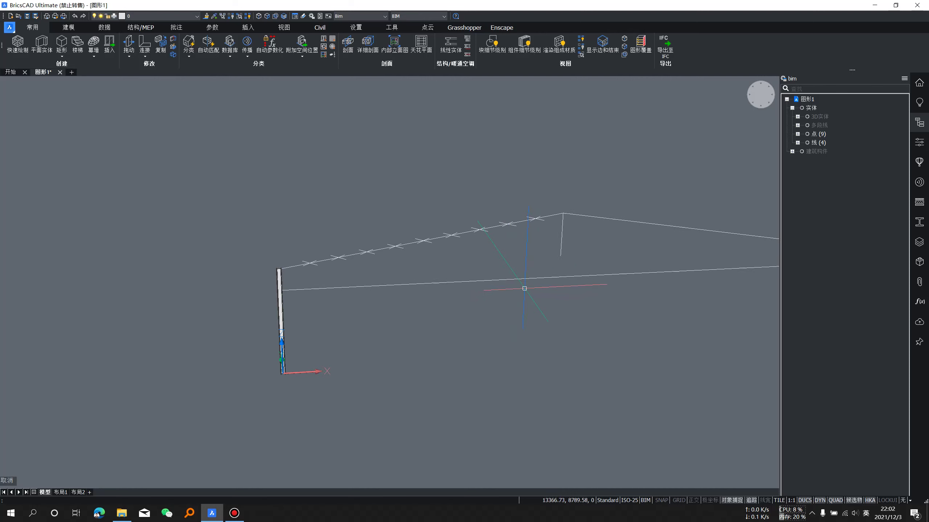
pyautogui.click(520, 279)
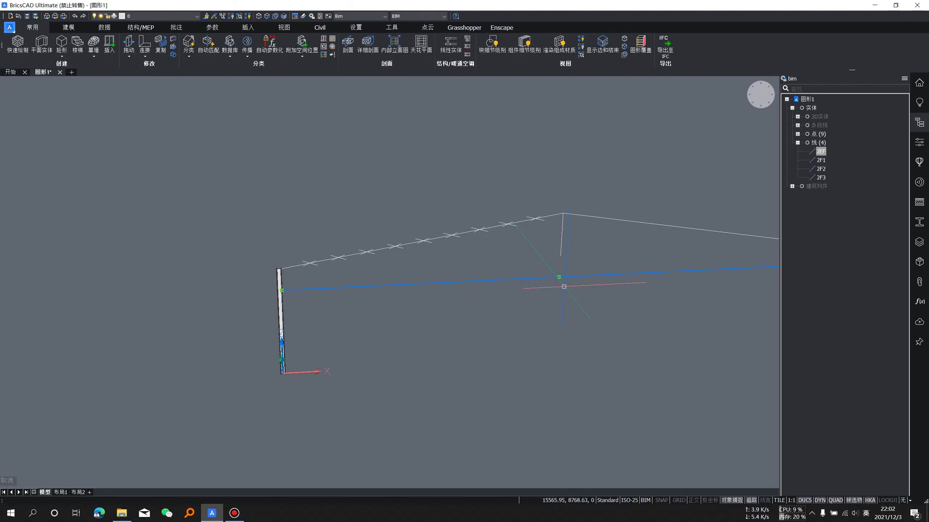
pyautogui.scroll(-2, 559, 280)
pyautogui.scroll(3, 569, 254)
pyautogui.press('Escape')
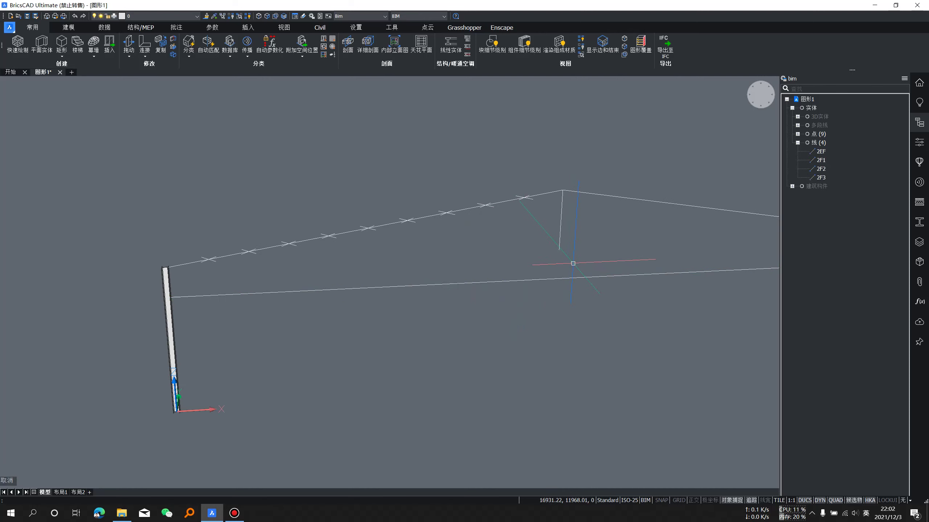
pyautogui.write('EX')
pyautogui.press('Return')
pyautogui.click(570, 276)
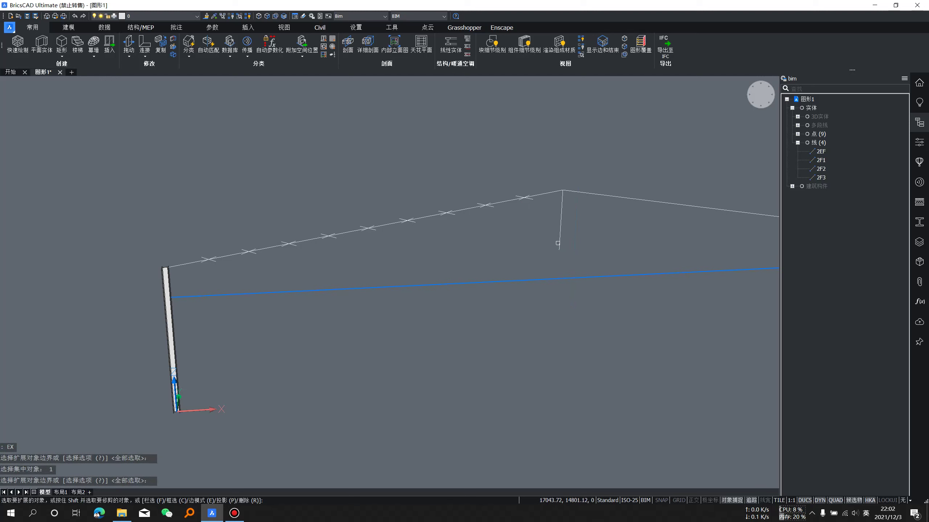
pyautogui.press('Return')
pyautogui.click(564, 247)
pyautogui.press('Escape')
pyautogui.click(561, 243)
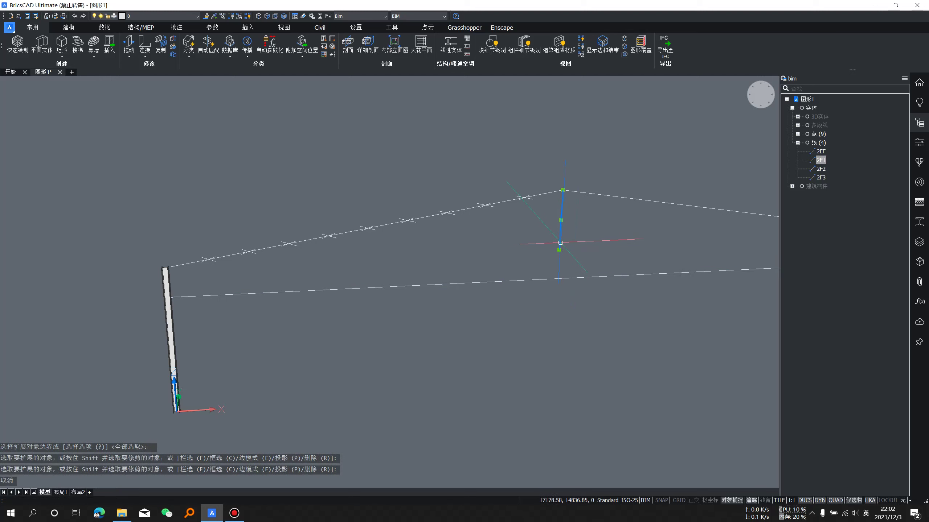
pyautogui.click(558, 250)
pyautogui.click(557, 277)
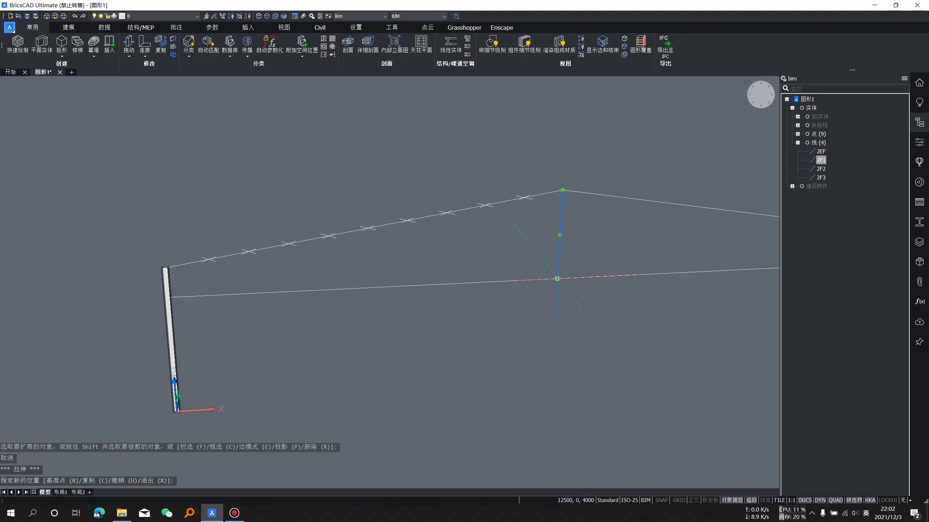
pyautogui.press('Escape')
pyautogui.scroll(-2, 542, 268)
pyautogui.scroll(1, 512, 263)
pyautogui.scroll(1, 514, 253)
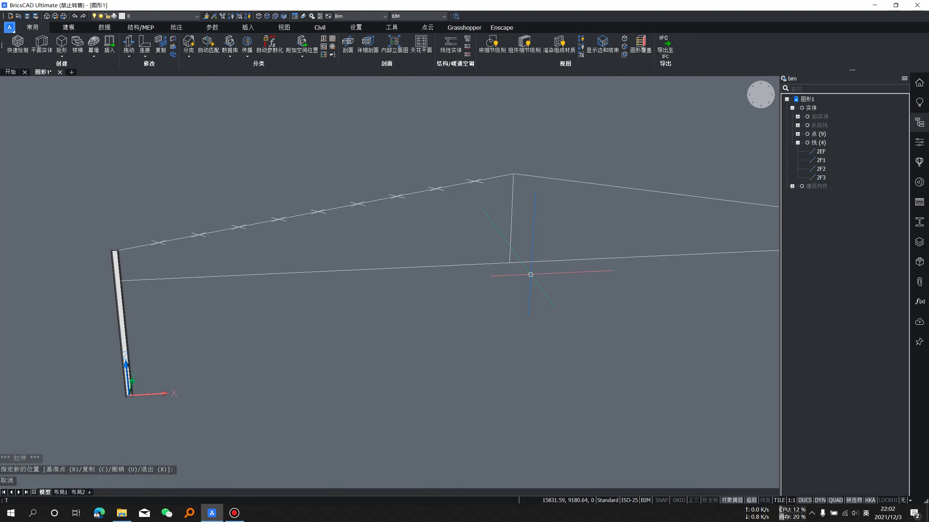
pyautogui.write('TR')
pyautogui.press('Return')
pyautogui.click(514, 247)
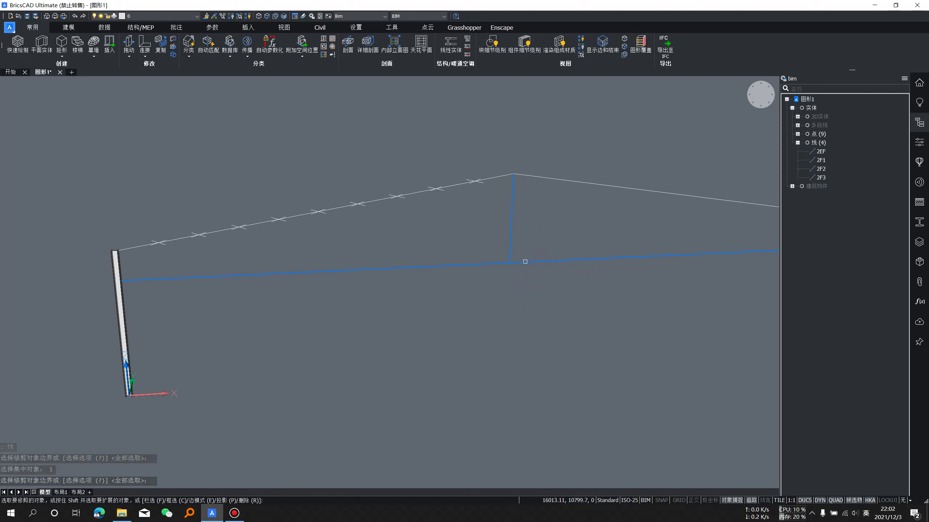
pyautogui.press('Escape')
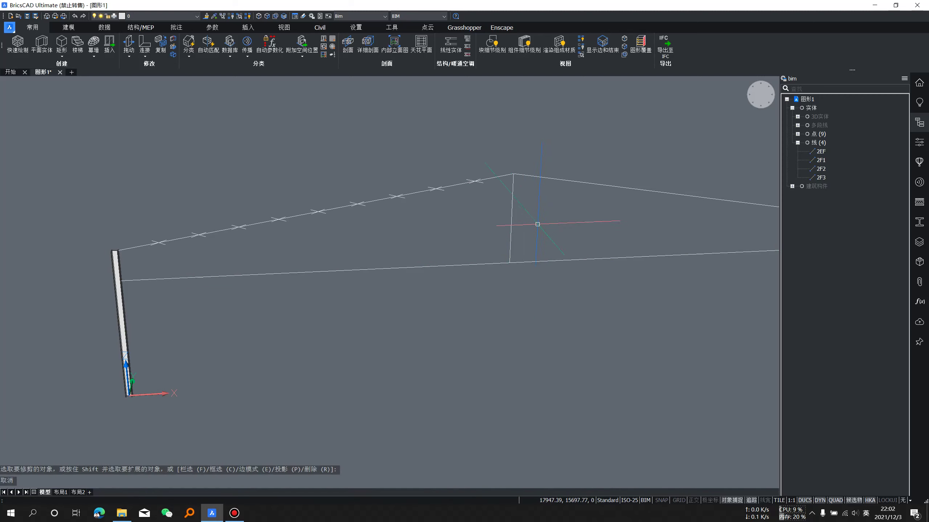
pyautogui.scroll(-3, 535, 222)
pyautogui.scroll(1, 444, 228)
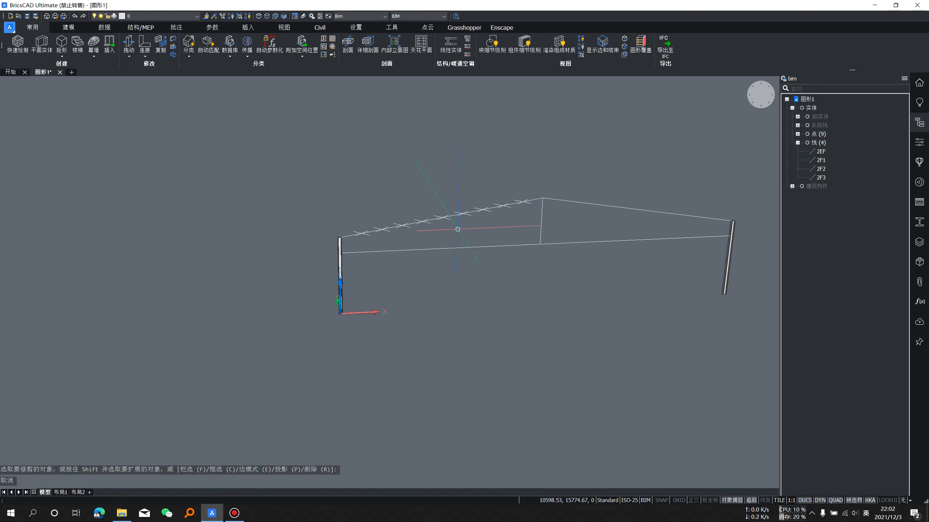
pyautogui.scroll(1, 427, 235)
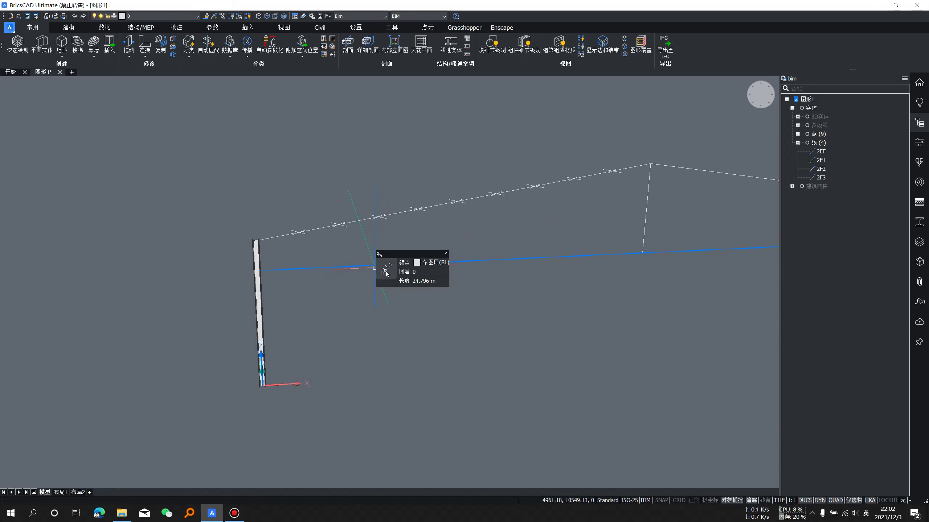
# - Divide the lower chord into 20 parts, then undo it
pyautogui.click(413, 264)
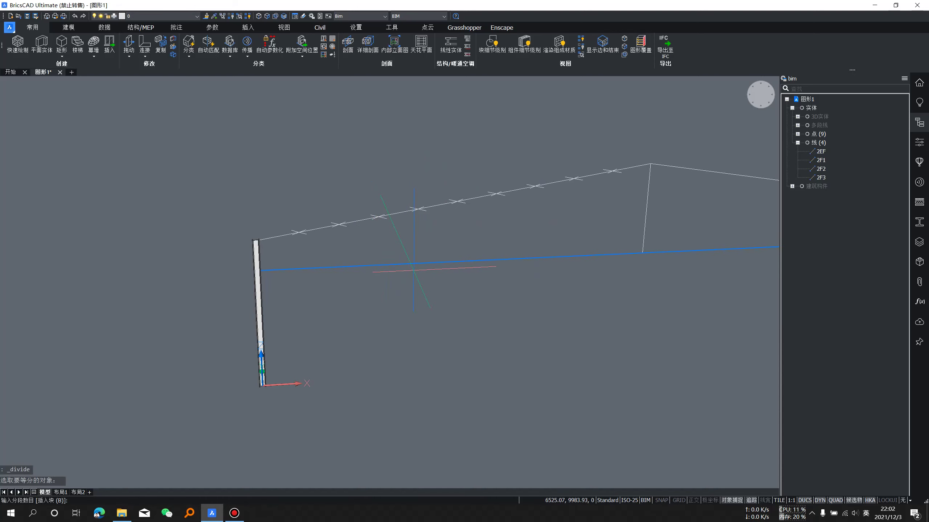
pyautogui.write('20')
pyautogui.press('Return')
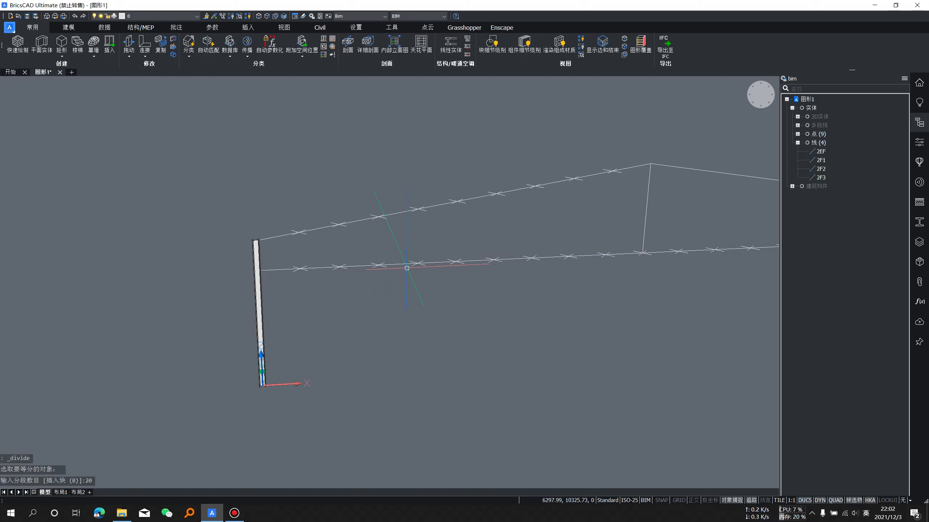
pyautogui.moveTo(589, 285); pyautogui.dragTo(506, 304, button='middle')
pyautogui.scroll(-2, 491, 304)
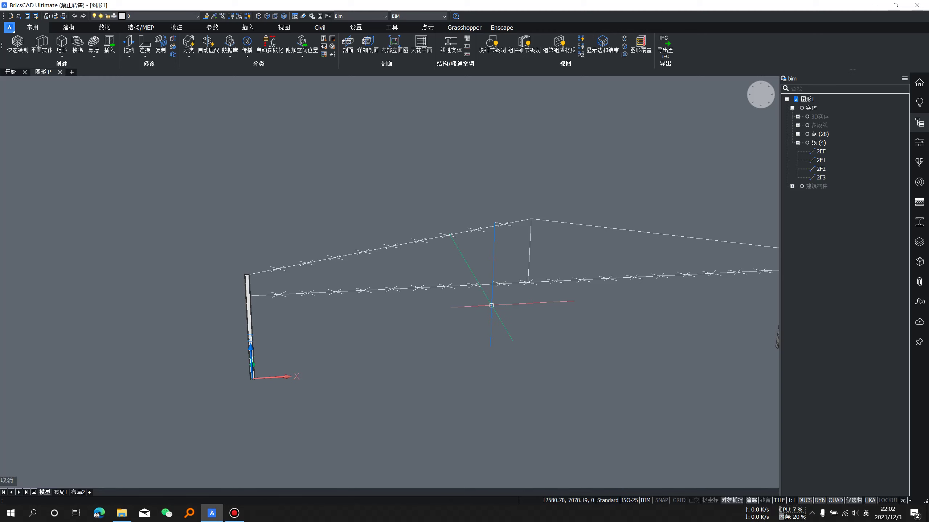
pyautogui.hotkey('ctrl', 'z')
pyautogui.hotkey('ctrl', 'z')
pyautogui.hotkey('ctrl', 'z')
pyautogui.write('T')
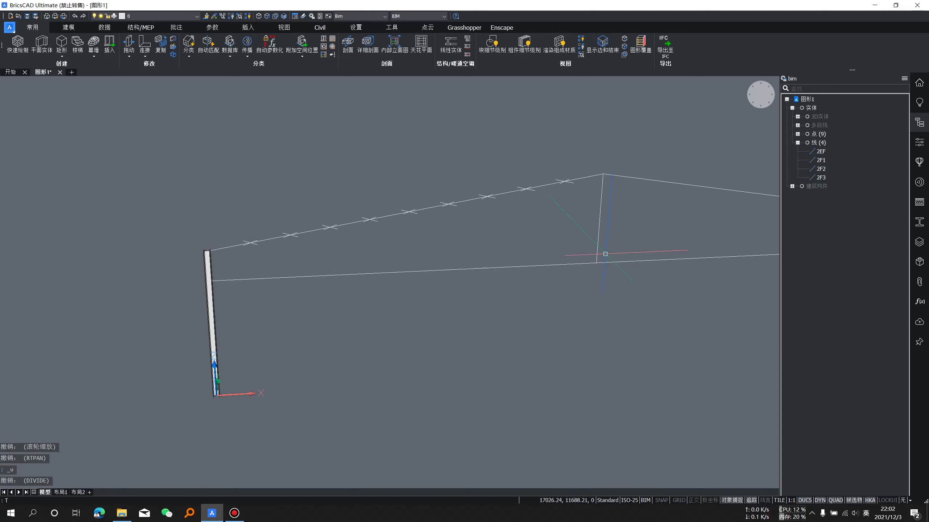
# - Start a trim with the vertical line as cutting edge, then cancel it
pyautogui.write('tr')
pyautogui.press('Return')
pyautogui.click(598, 254)
pyautogui.press('Return')
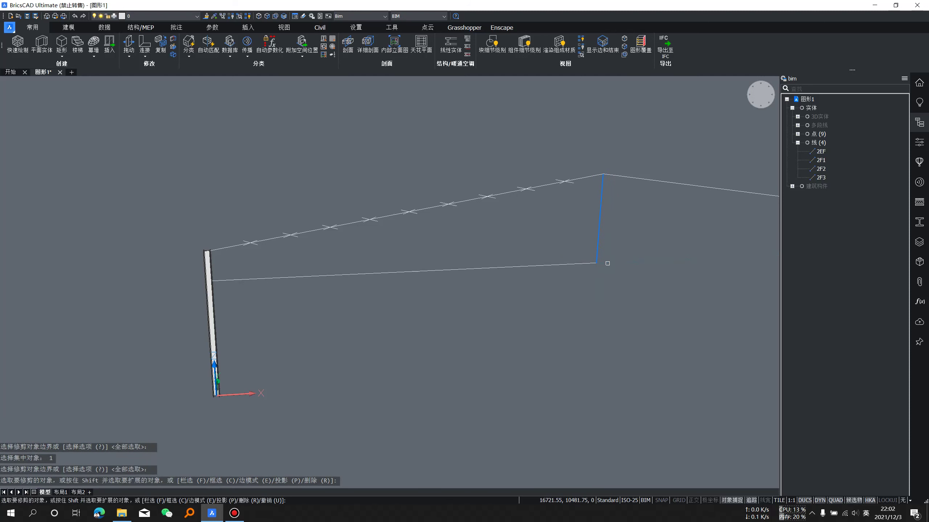
pyautogui.press('Escape')
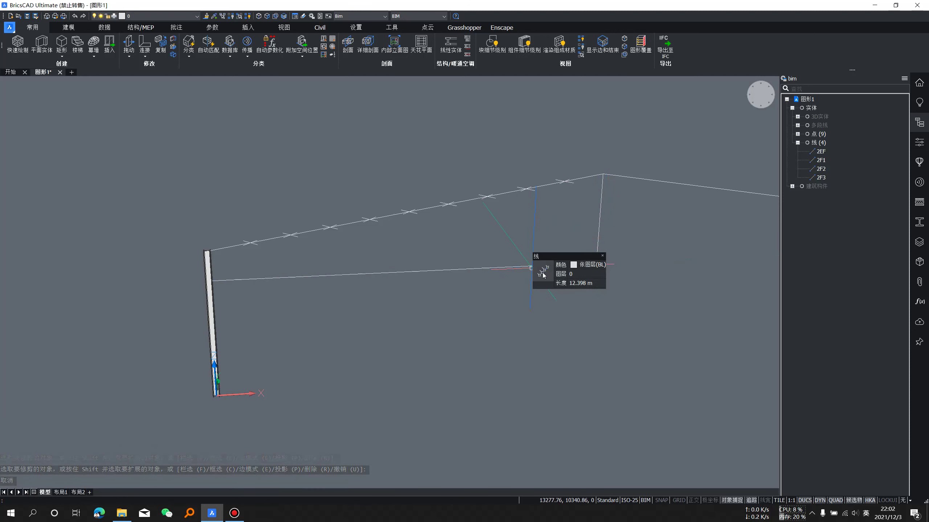
# - Divide the lower chord line into 10 equal segments
pyautogui.click(539, 275)
pyautogui.write('1')
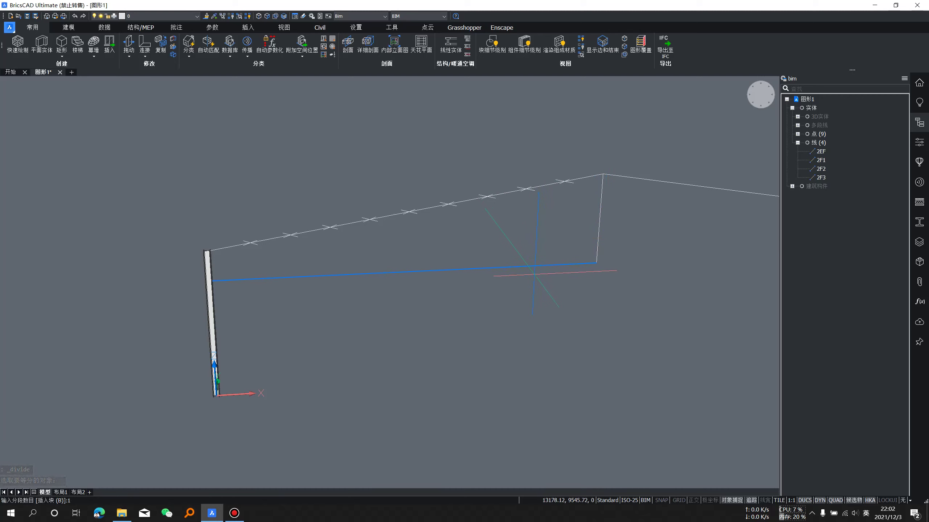
pyautogui.write('0')
pyautogui.press('Return')
# - Cancel pending commands, start and cancel a line, and orbit close to the column top
pyautogui.scroll(-4, 548, 237)
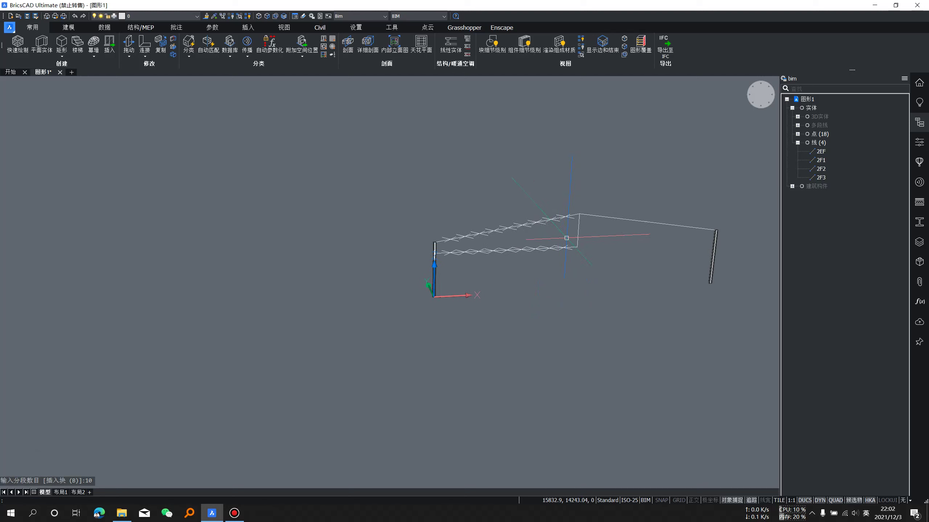
pyautogui.press('Escape')
pyautogui.scroll(3, 434, 242)
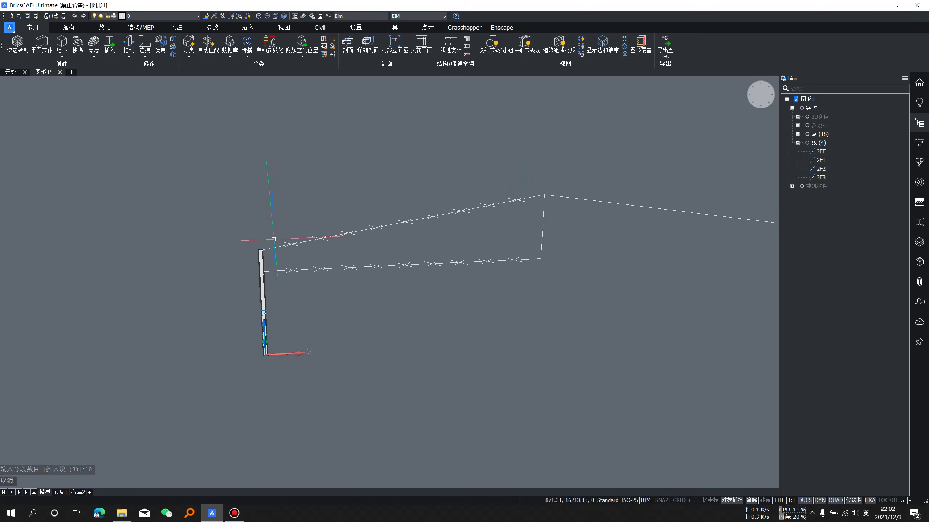
pyautogui.scroll(3, 274, 240)
pyautogui.write('L')
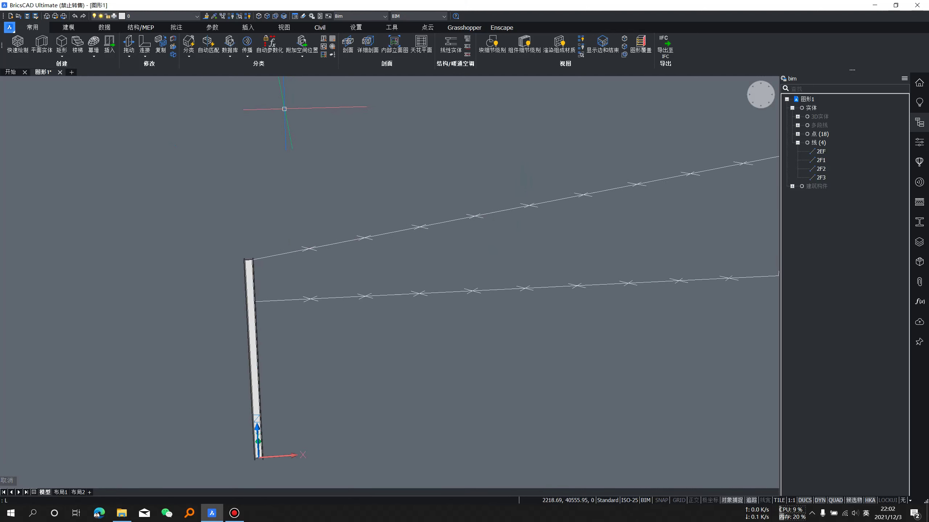
pyautogui.press('Return')
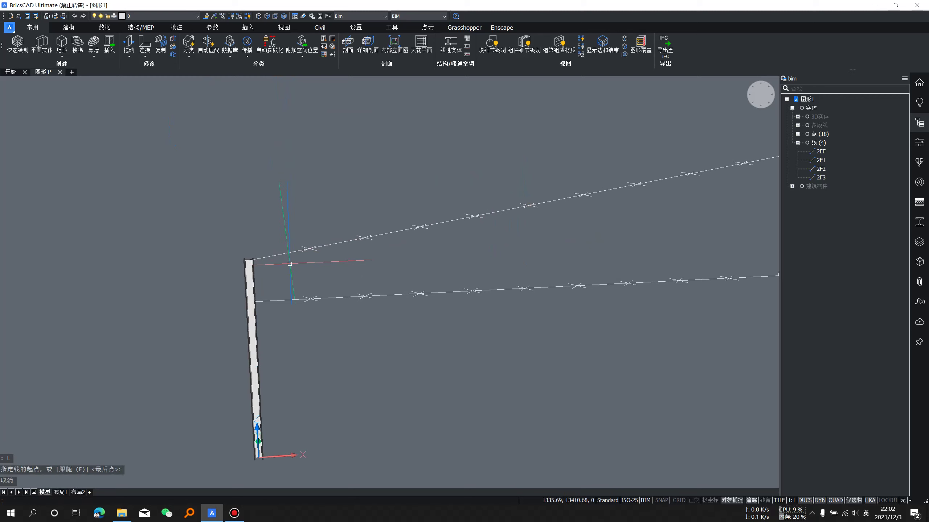
pyautogui.press('Escape')
pyautogui.press('Escape')
pyautogui.scroll(1, 274, 276)
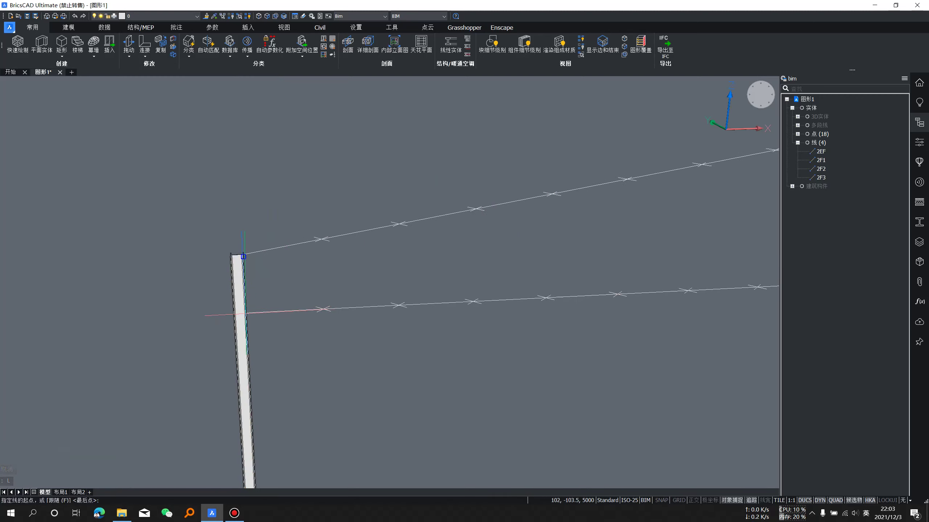
pyautogui.keyDown('shift'); pyautogui.moveTo(243, 257); pyautogui.dragTo(240, 294, button='middle'); pyautogui.keyUp('shift')
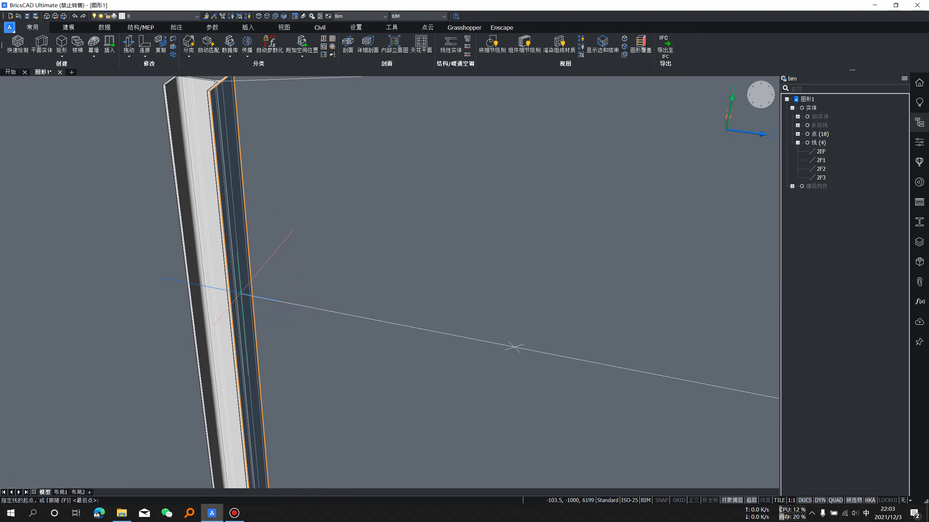
# - Reset running snaps to endpoint and midpoint and start a line at the column edge
pyautogui.rightClick(738, 504)
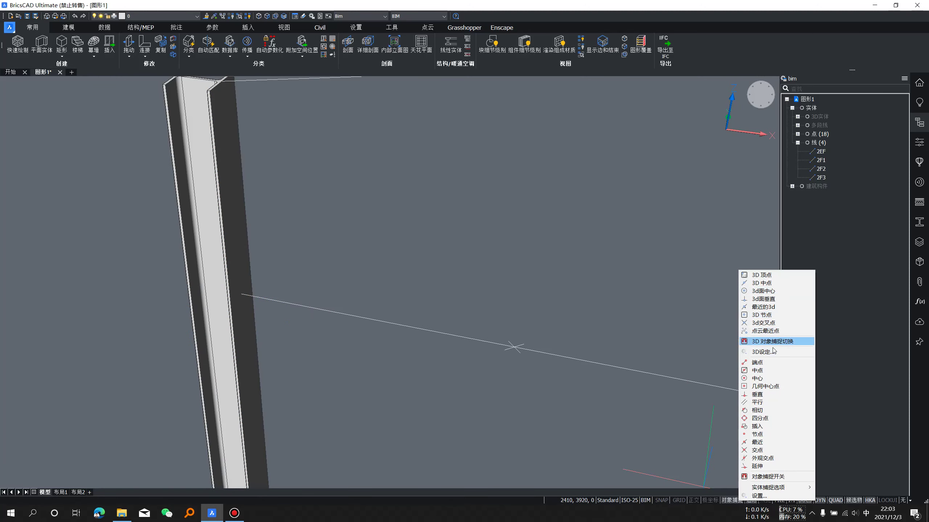
pyautogui.click(768, 363)
pyautogui.click(259, 295)
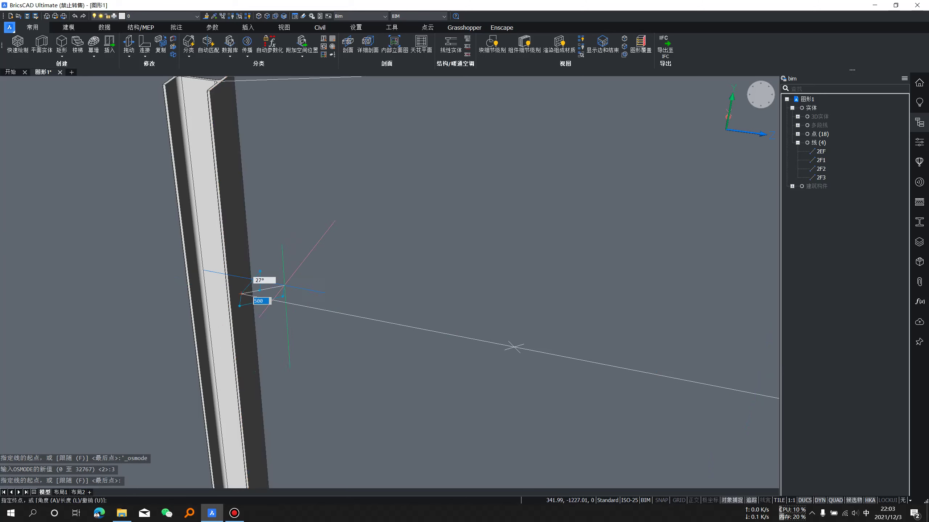
pyautogui.keyDown('shift'); pyautogui.moveTo(259, 295); pyautogui.dragTo(349, 228, button='middle'); pyautogui.keyUp('shift')
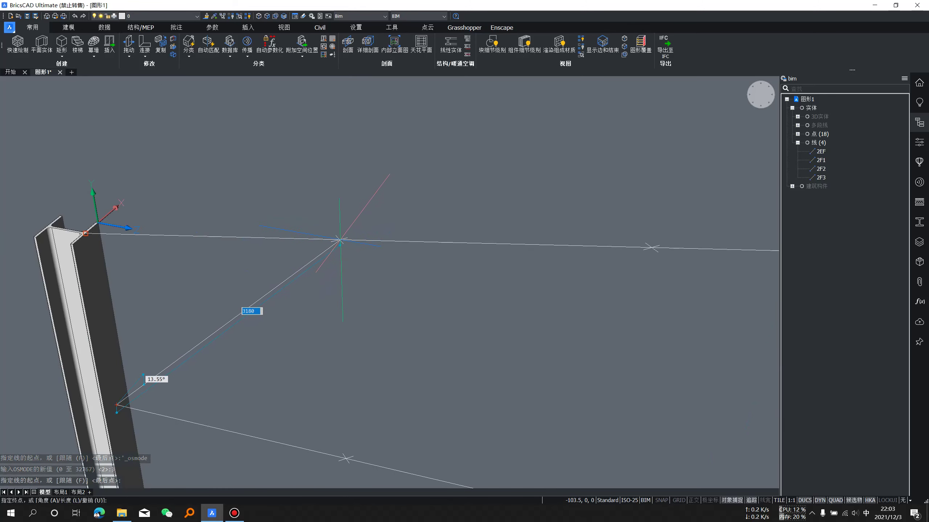
# - Turn on 交点 (Intersection) snapping in the object snap settings, giving mode 35
pyautogui.rightClick(736, 501)
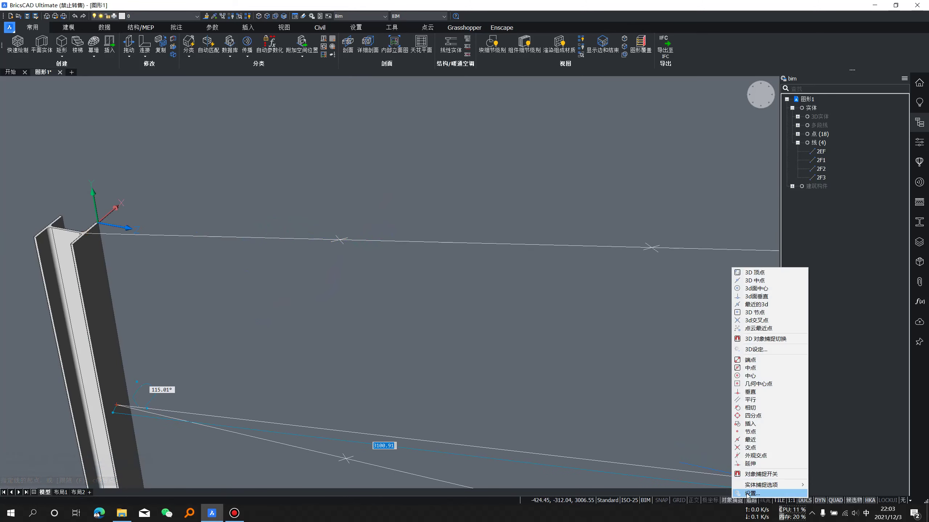
pyautogui.click(753, 484)
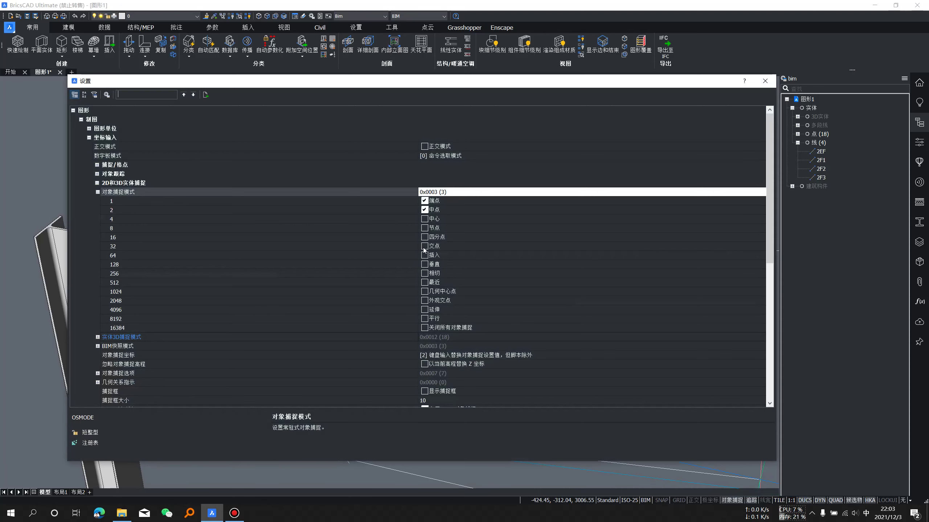
pyautogui.click(424, 247)
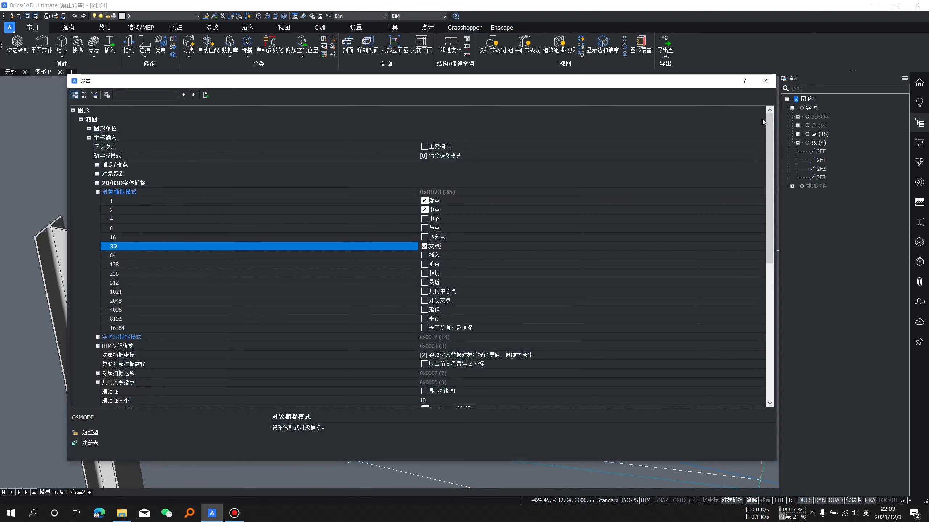
pyautogui.click(768, 83)
pyautogui.scroll(3, 365, 242)
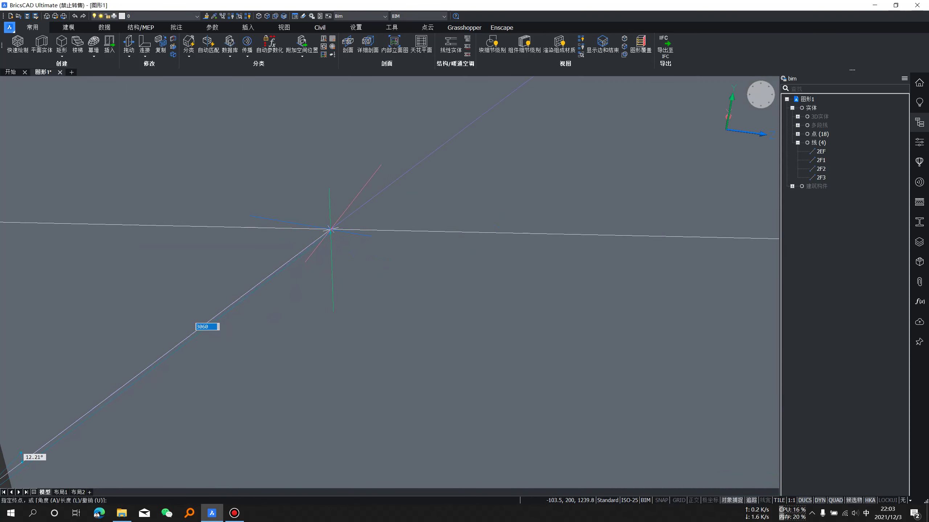
# - Draw the first zigzag web lines, alternating between rafter and lower chord division points
pyautogui.click(331, 230)
pyautogui.scroll(-5, 388, 301)
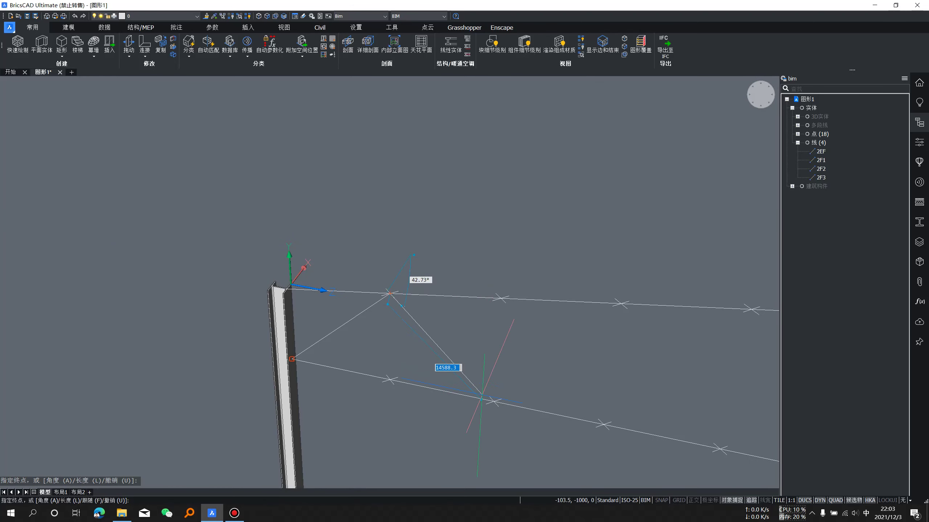
pyautogui.click(491, 400)
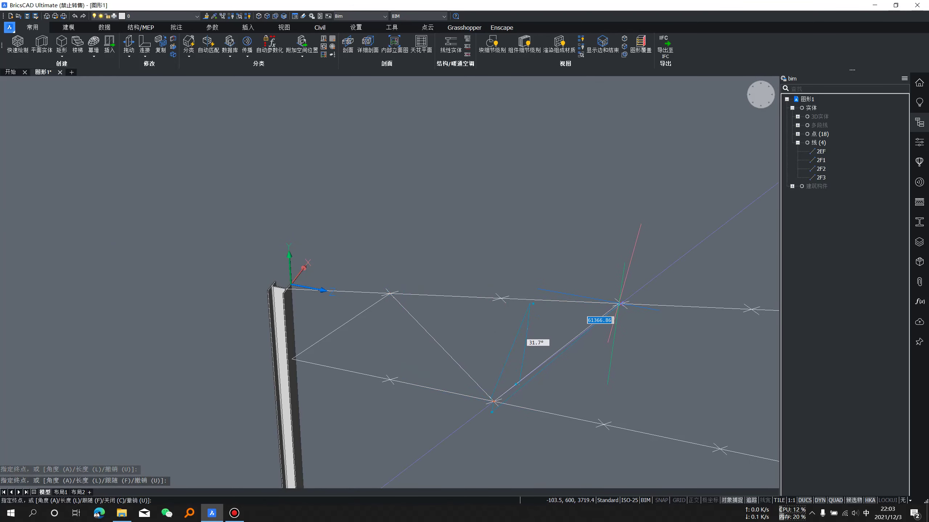
pyautogui.click(620, 304)
pyautogui.moveTo(654, 346); pyautogui.dragTo(399, 251, button='middle')
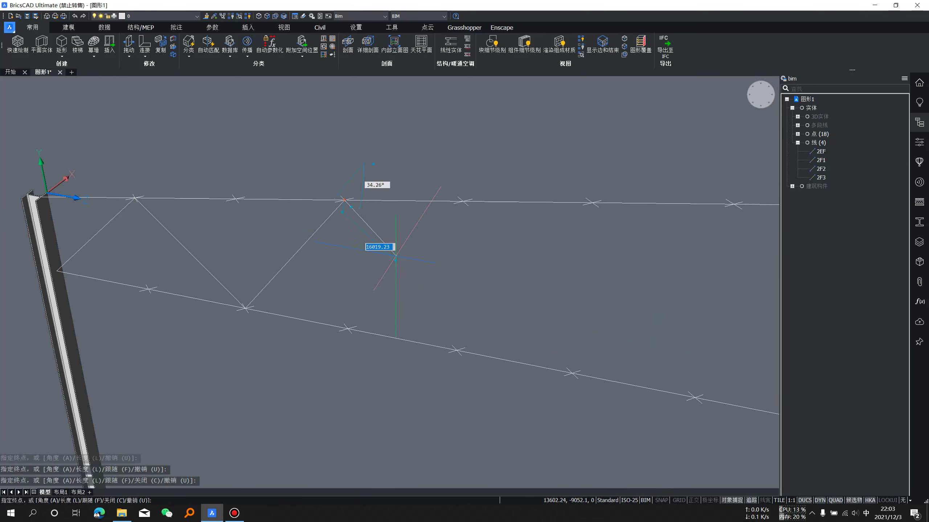
pyautogui.click(458, 351)
pyautogui.click(592, 202)
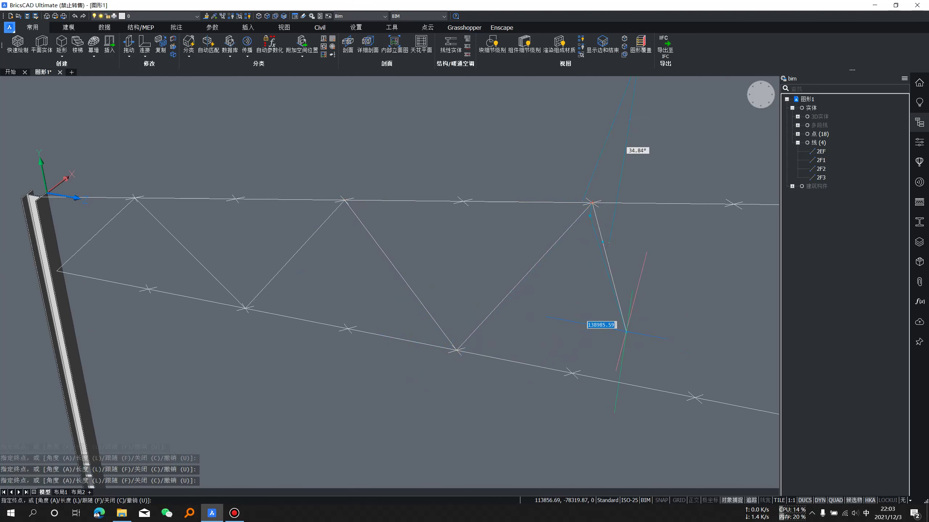
pyautogui.click(694, 398)
pyautogui.moveTo(684, 258); pyautogui.dragTo(398, 247, button='middle')
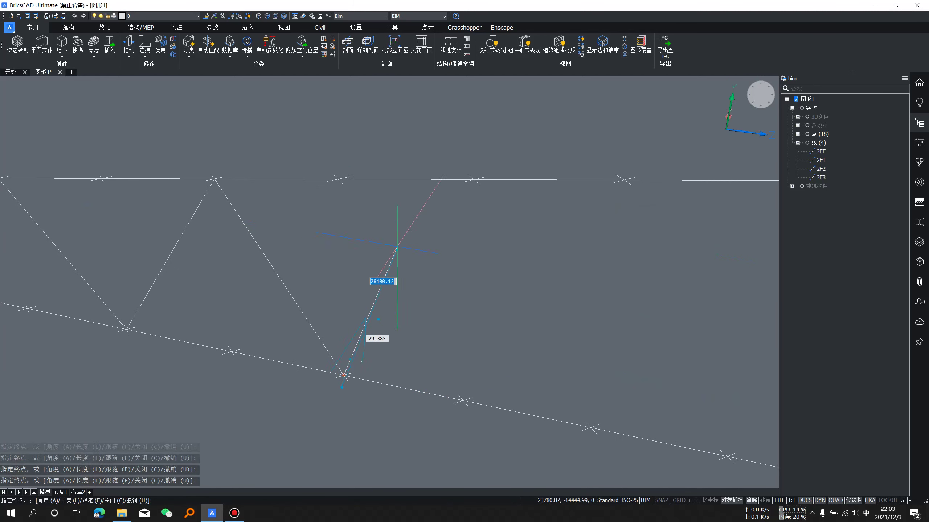
pyautogui.scroll(2, 456, 188)
pyautogui.click(456, 182)
# - Finish the zigzag web down to the lower-right corner, leaving 14 lines in the model
pyautogui.scroll(-2, 457, 185)
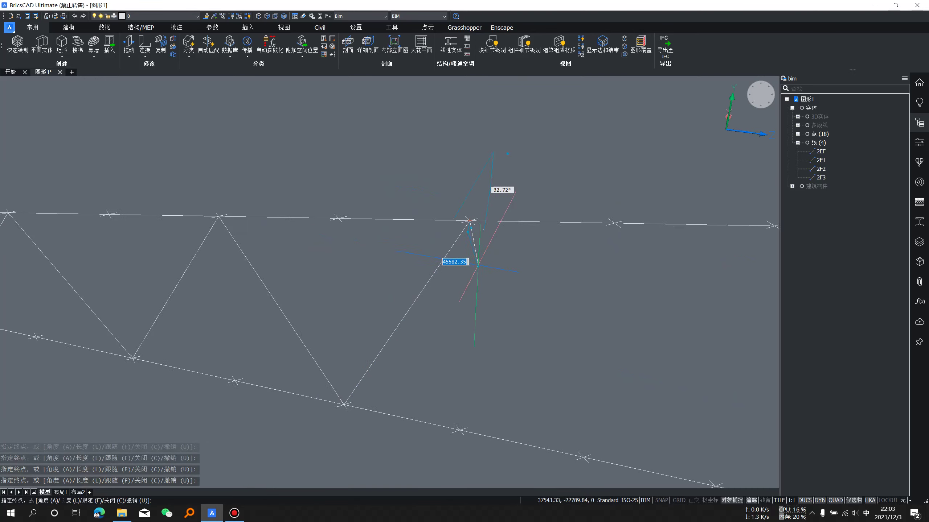
pyautogui.scroll(-2, 512, 322)
pyautogui.scroll(4, 549, 395)
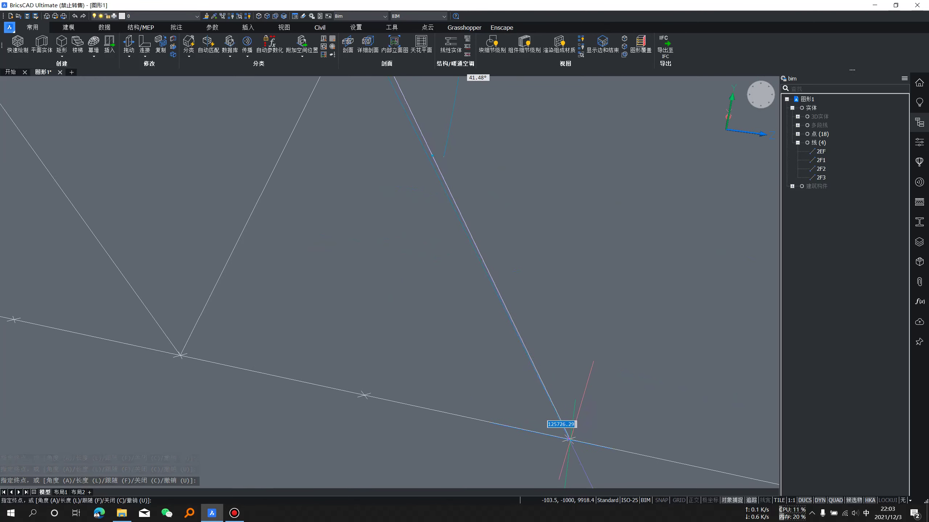
pyautogui.click(569, 439)
pyautogui.scroll(-2, 547, 321)
pyautogui.scroll(3, 448, 290)
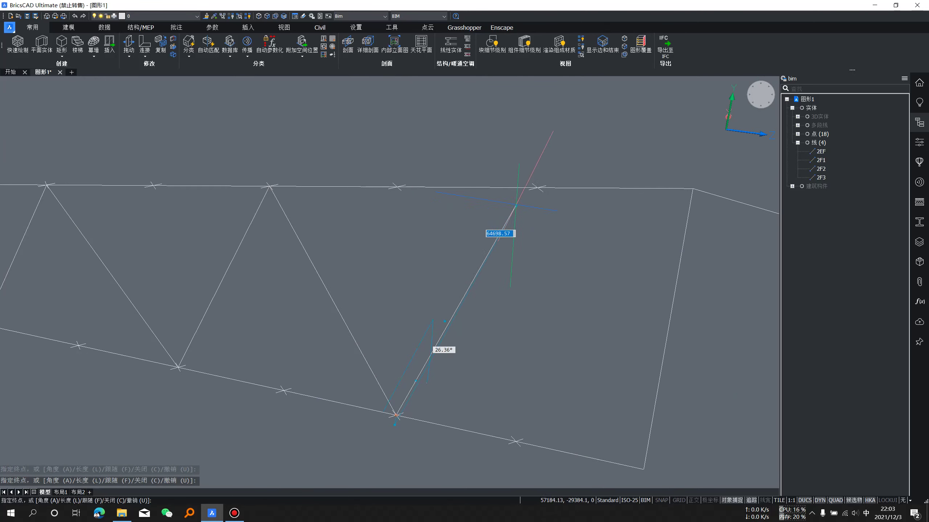
pyautogui.click(536, 188)
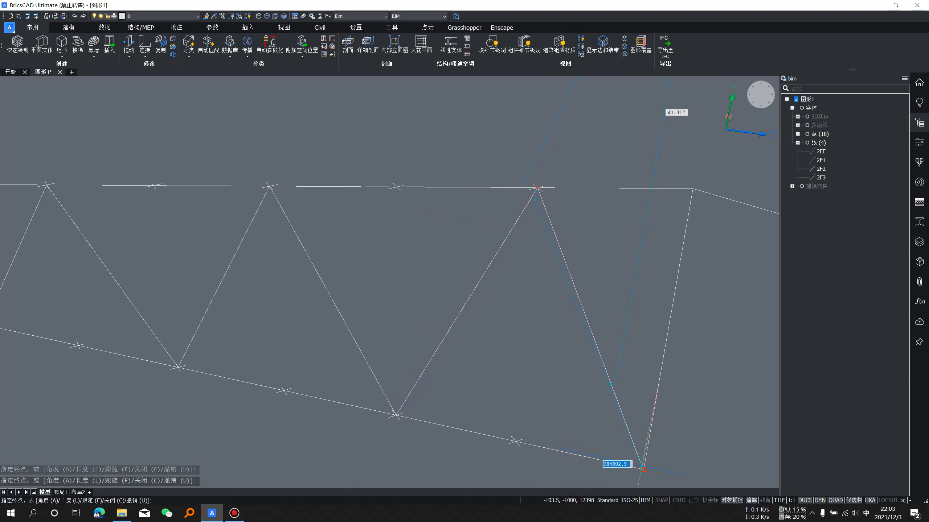
pyautogui.click(644, 469)
pyautogui.scroll(-5, 674, 250)
pyautogui.press('Escape')
pyautogui.keyDown('shift'); pyautogui.moveTo(674, 250); pyautogui.dragTo(629, 304, button='middle'); pyautogui.keyUp('shift')
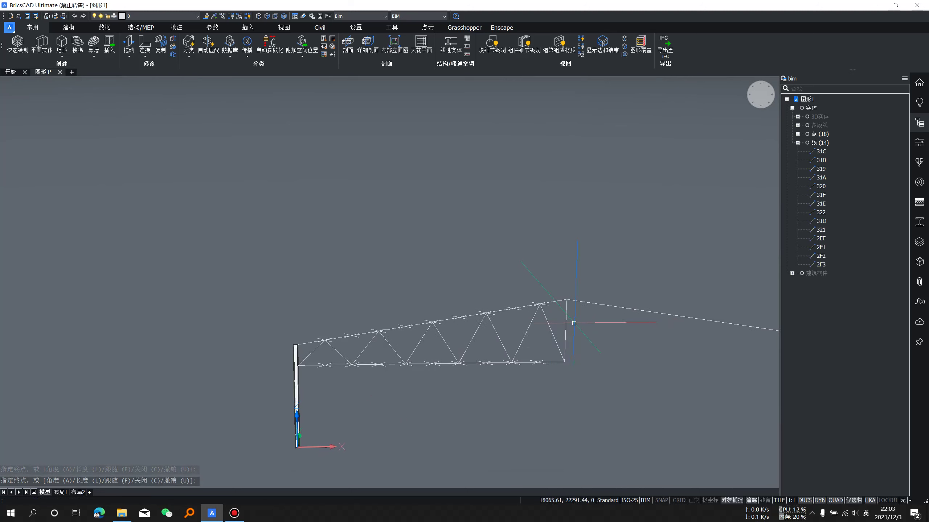
# - Select the 18 division points in the BIM tree and erase them with E
pyautogui.moveTo(628, 304)
pyautogui.keyDown('shift'); pyautogui.mouseDown(button='middle')
pyautogui.moveTo(526, 312)
pyautogui.moveTo(555, 346)
pyautogui.mouseUp(button='middle'); pyautogui.keyUp('shift')
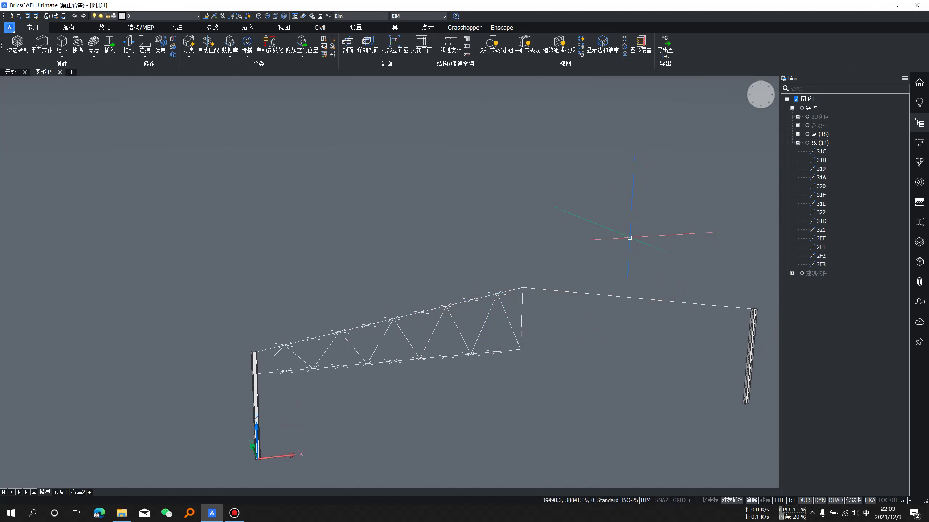
pyautogui.click(798, 143)
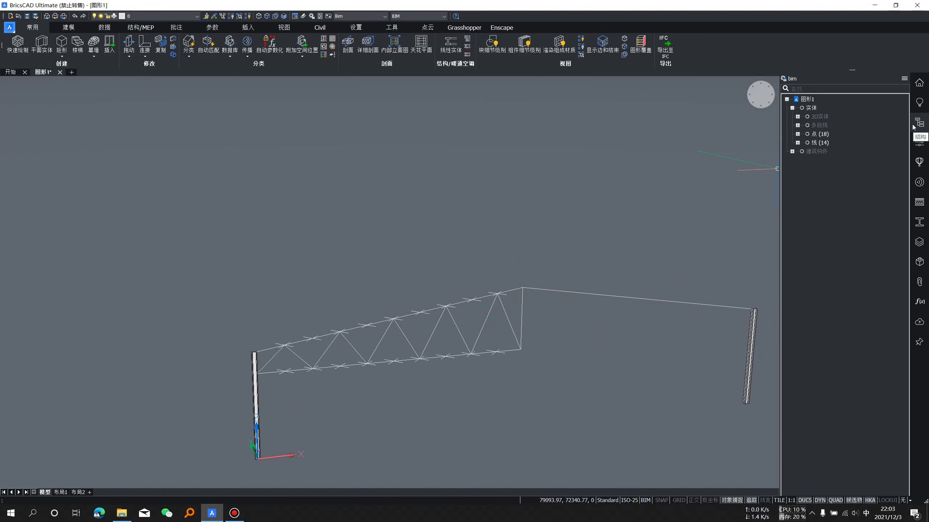
pyautogui.click(819, 135)
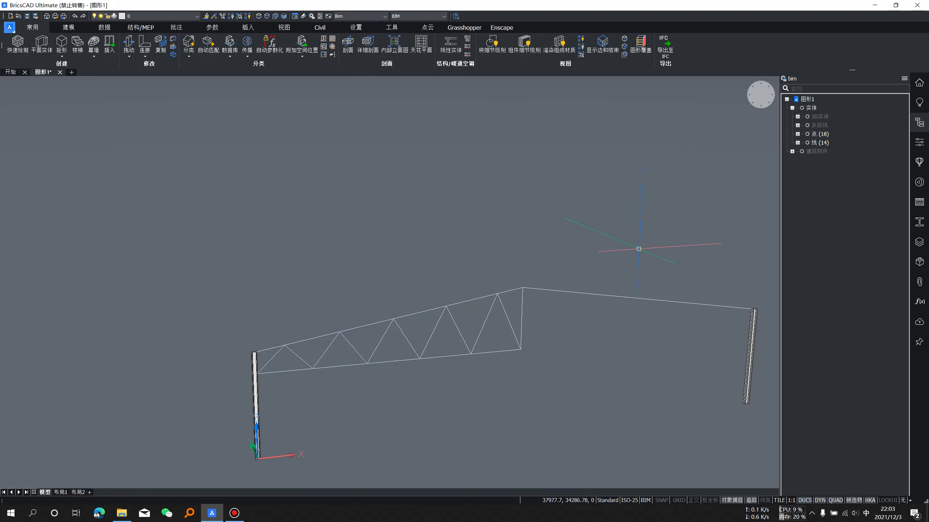
pyautogui.write('e')
pyautogui.press('Return')
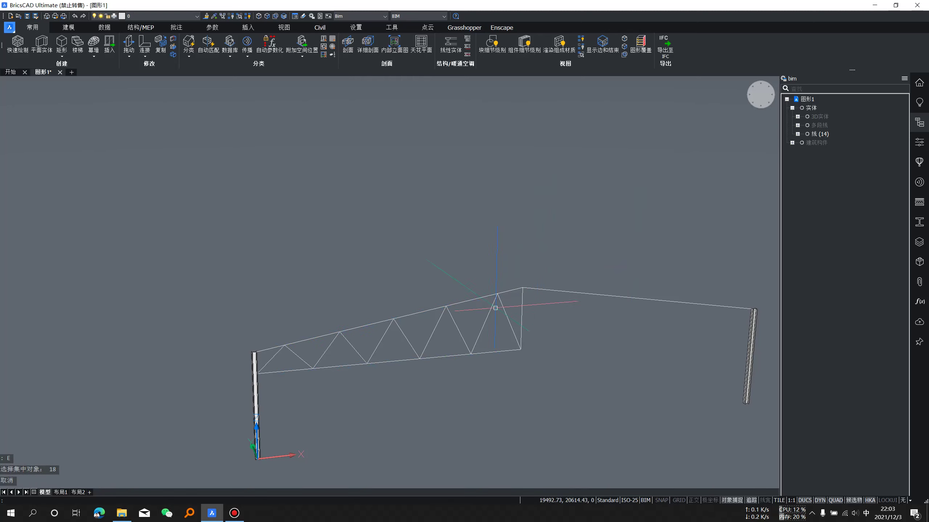
pyautogui.scroll(3, 499, 316)
pyautogui.scroll(-3, 501, 318)
pyautogui.click(515, 320)
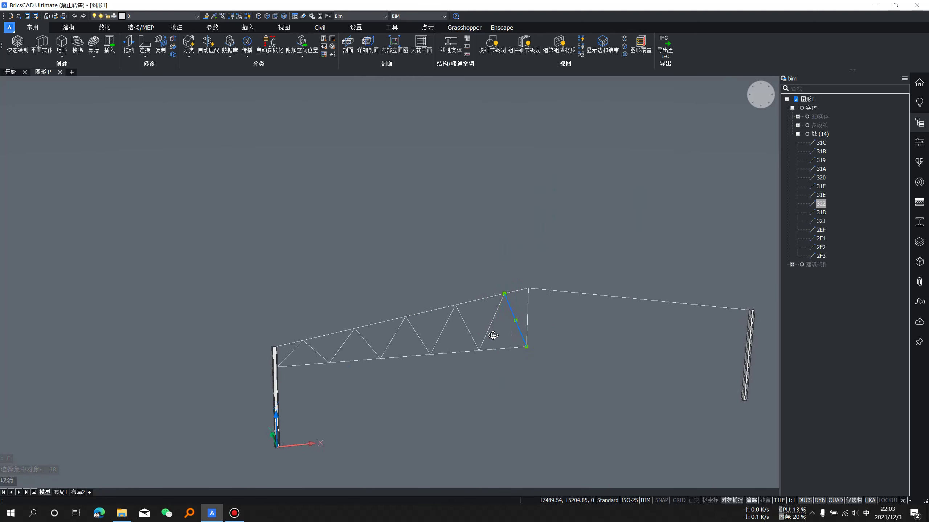
# - Crossing-select the ten web diagonals and start mirroring them, picking mirror line points
pyautogui.keyDown('shift'); pyautogui.moveTo(493, 336); pyautogui.dragTo(490, 331, button='middle'); pyautogui.keyUp('shift')
pyautogui.click(490, 331)
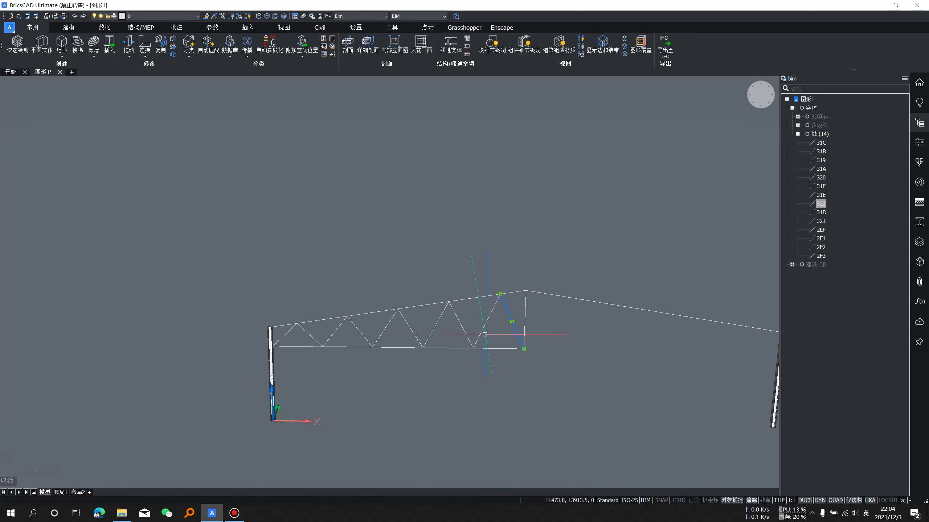
pyautogui.click(286, 333)
pyautogui.moveTo(450, 287)
pyautogui.keyDown('shift'); pyautogui.mouseDown(button='middle')
pyautogui.moveTo(605, 293)
pyautogui.moveTo(576, 291)
pyautogui.mouseUp(button='middle'); pyautogui.keyUp('shift')
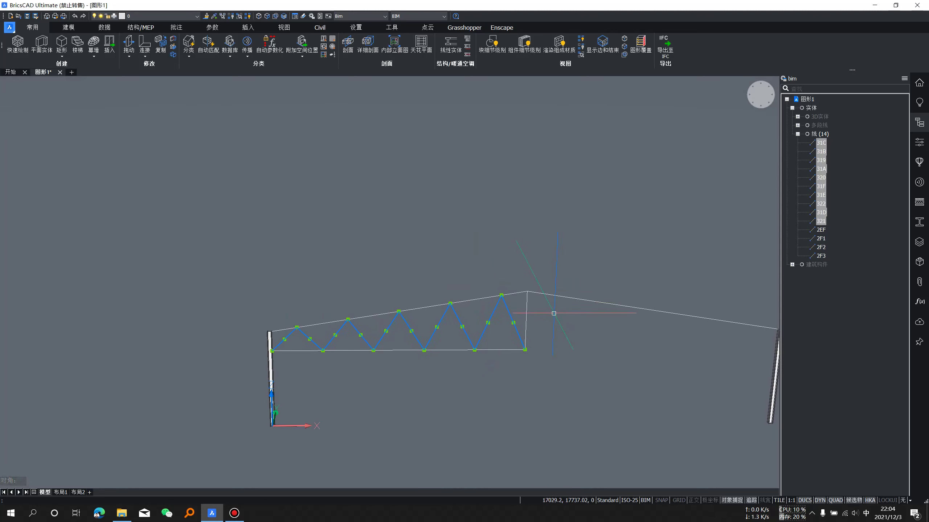
pyautogui.write('MI')
pyautogui.press('Return')
pyautogui.click(527, 291)
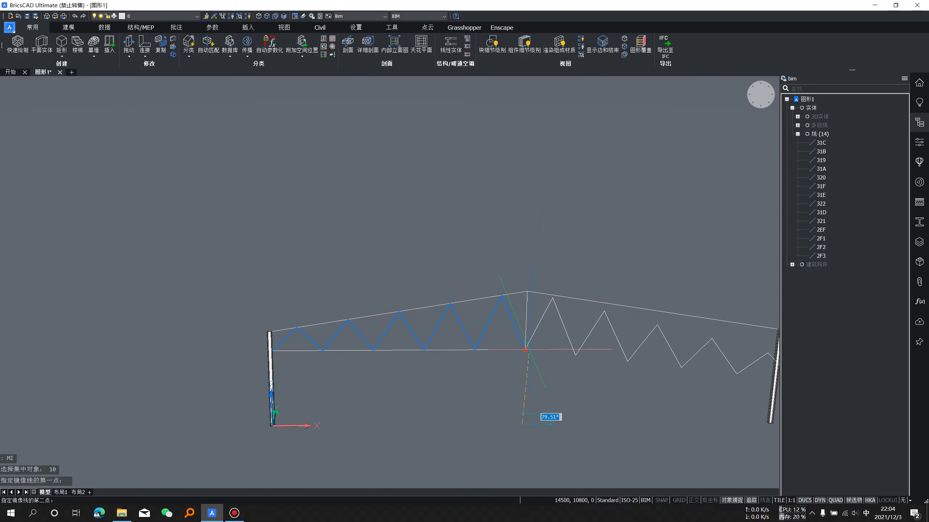
pyautogui.click(527, 291)
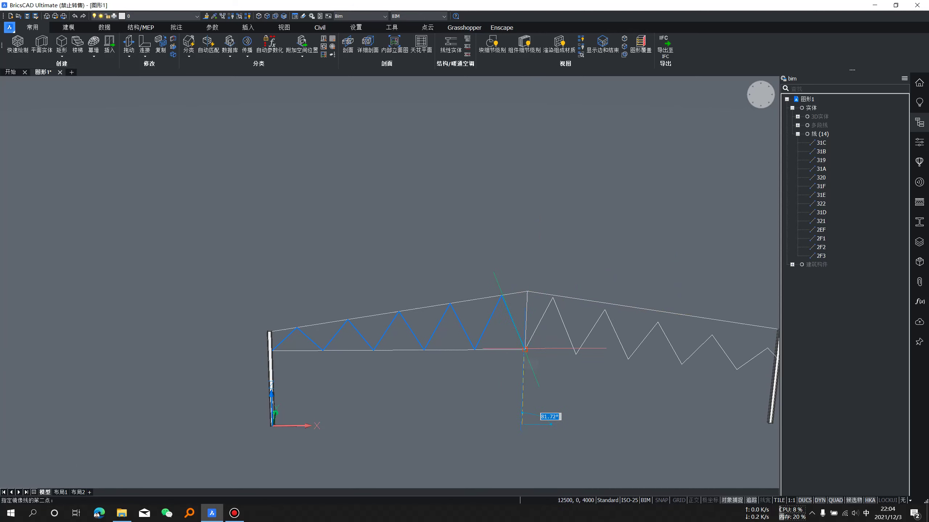
# - Turn on Ortho mode and cancel the mirror, leaving the web unmirrored
pyautogui.keyDown('shift'); pyautogui.moveTo(522, 350); pyautogui.dragTo(410, 373, button='middle'); pyautogui.keyUp('shift')
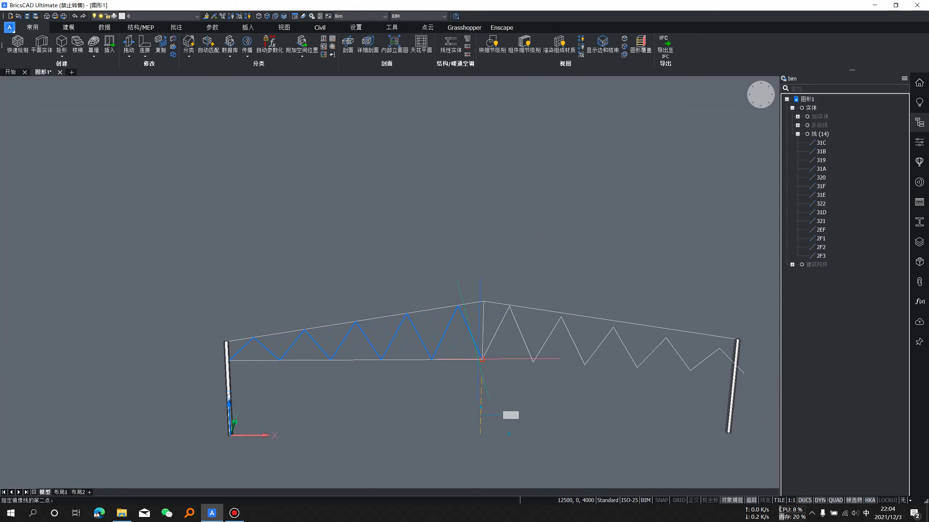
pyautogui.click(694, 502)
pyautogui.press('Escape')
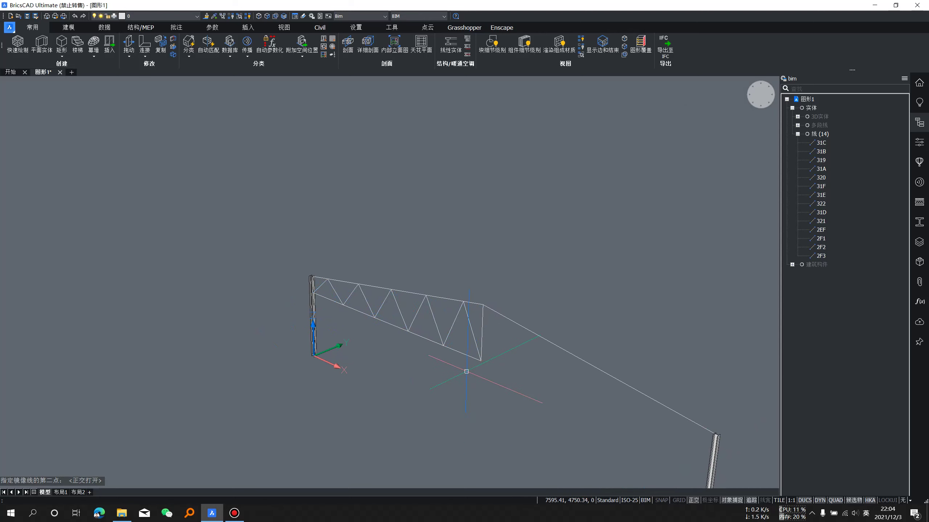
pyautogui.press('Escape')
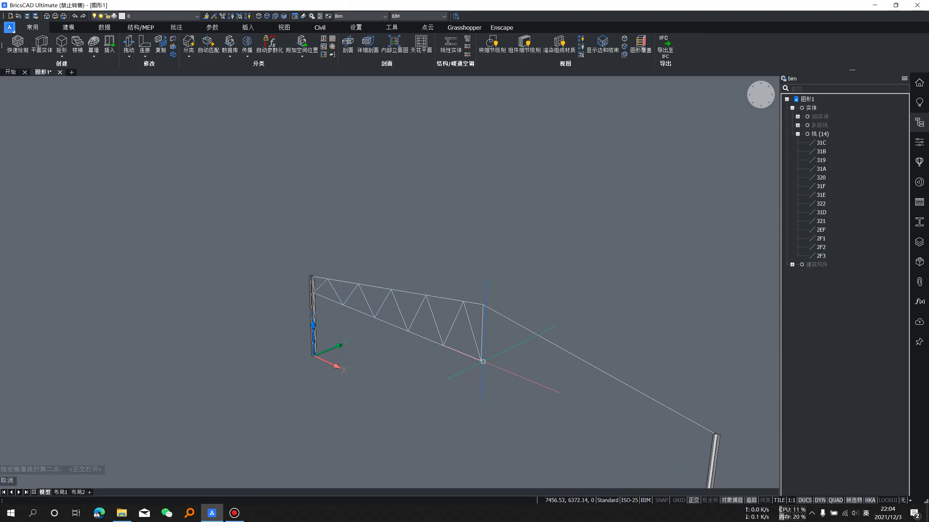
pyautogui.click(482, 361)
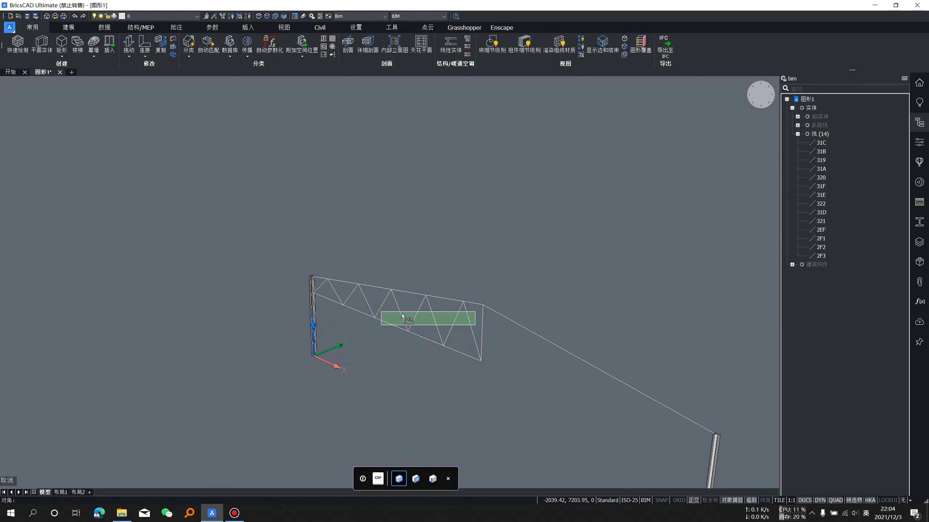
# - Window-select all ten zigzag web diagonals again
pyautogui.click(380, 327)
pyautogui.keyDown('shift'); pyautogui.moveTo(402, 329); pyautogui.dragTo(524, 321, button='middle'); pyautogui.keyUp('shift')
pyautogui.moveTo(415, 335); pyautogui.dragTo(272, 320)
pyautogui.click(272, 320)
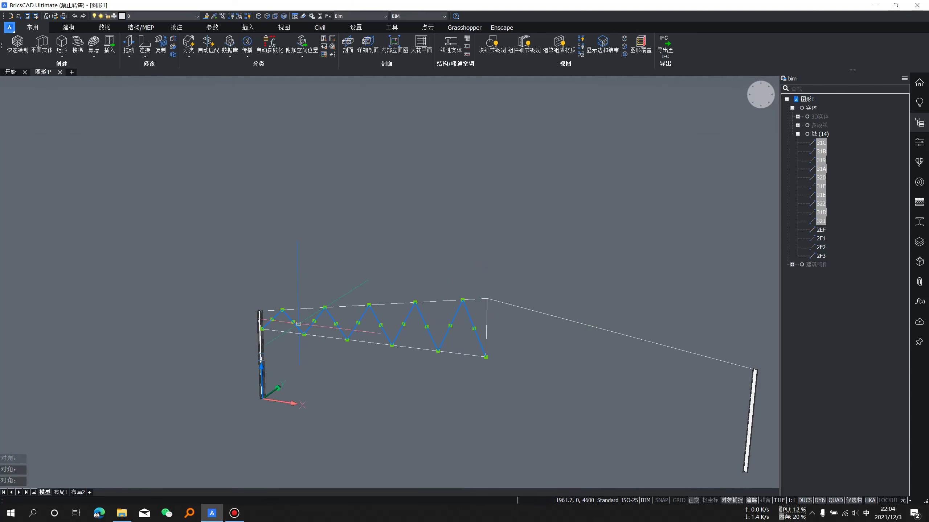
# - Start MI in Front view with the mirror line beginning at the ridge apex
pyautogui.write('MI')
pyautogui.press('Return')
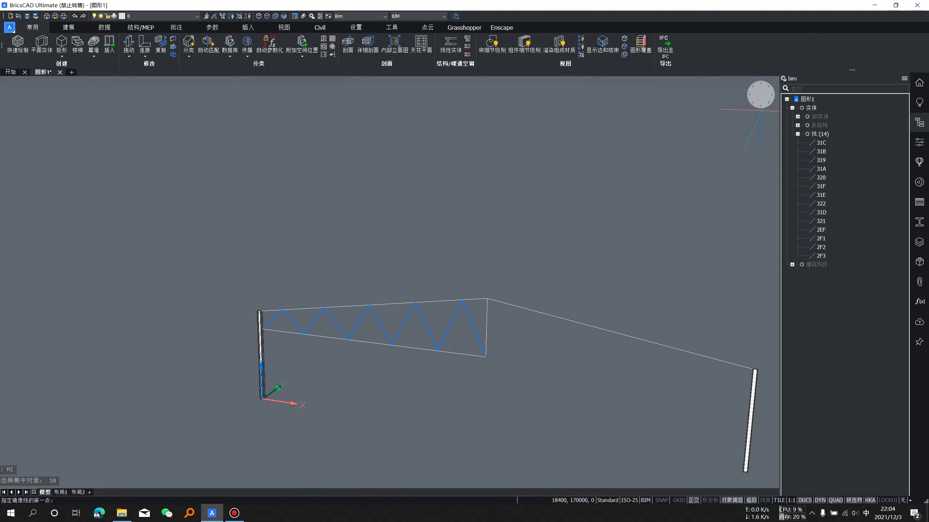
pyautogui.click(760, 109)
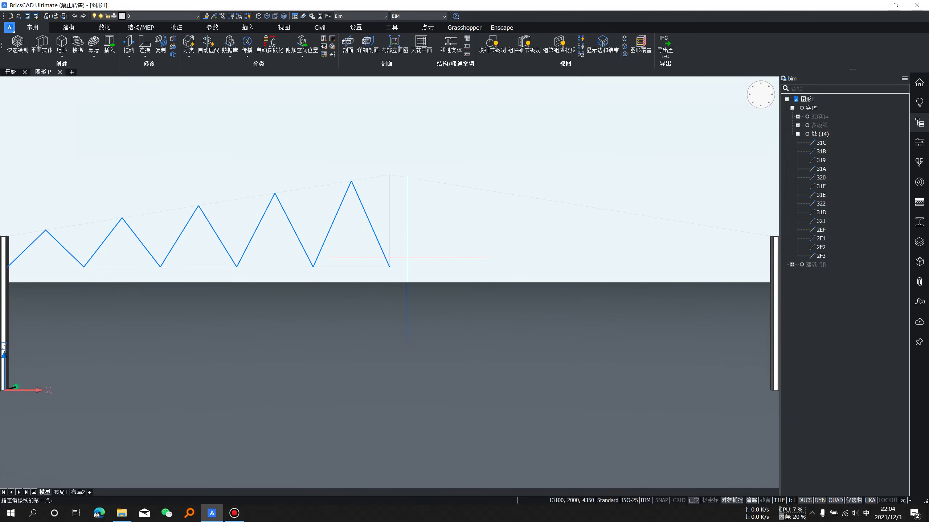
pyautogui.click(389, 266)
pyautogui.click(389, 175)
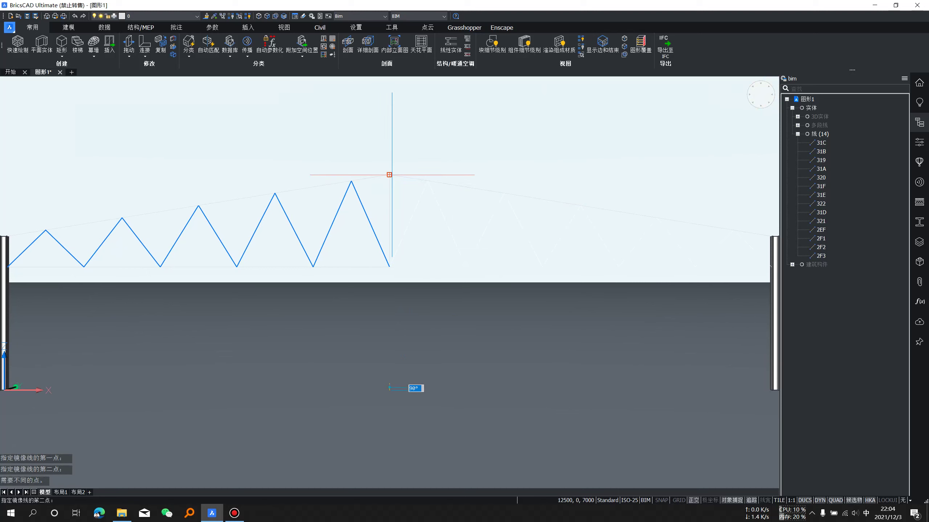
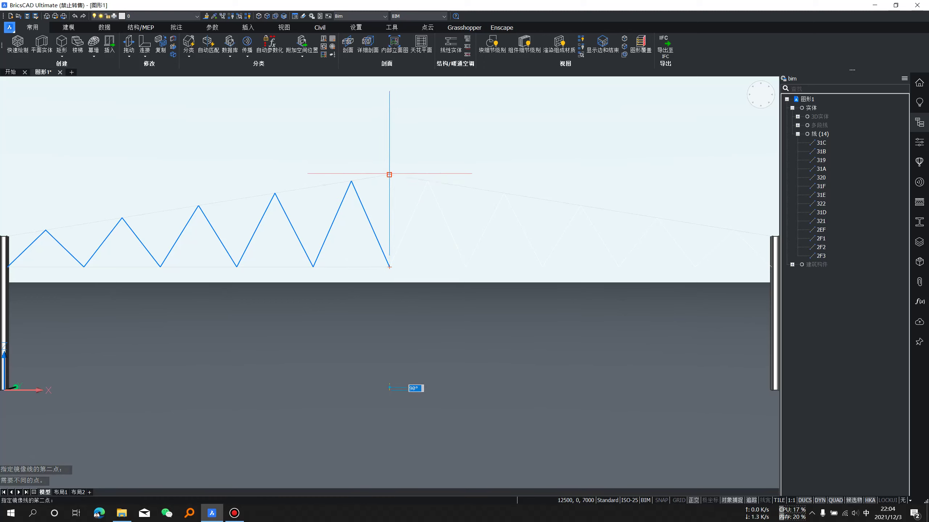
# - Cancel the earlier mirror attempt and select the left and right zigzag web members
pyautogui.click(388, 177)
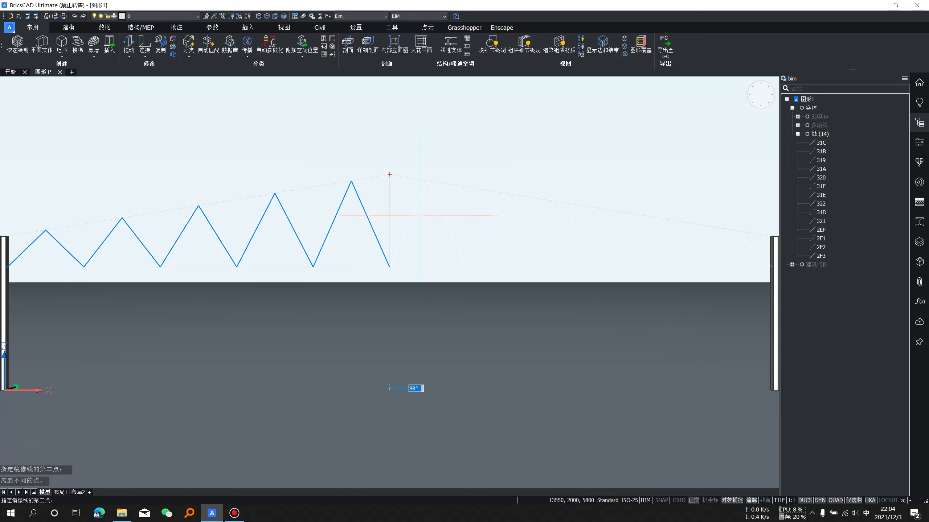
pyautogui.press('Escape')
pyautogui.scroll(-3, 434, 221)
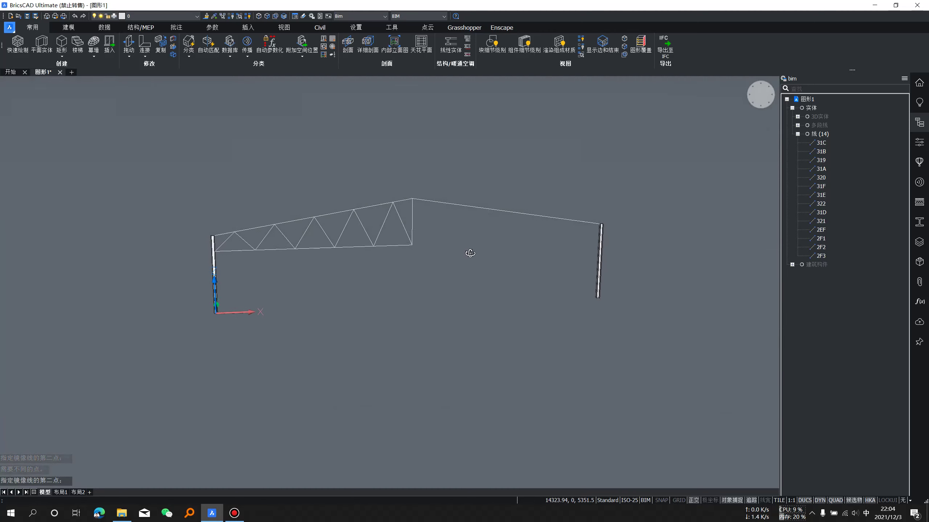
pyautogui.keyDown('shift'); pyautogui.moveTo(469, 253); pyautogui.dragTo(431, 221, button='middle'); pyautogui.keyUp('shift')
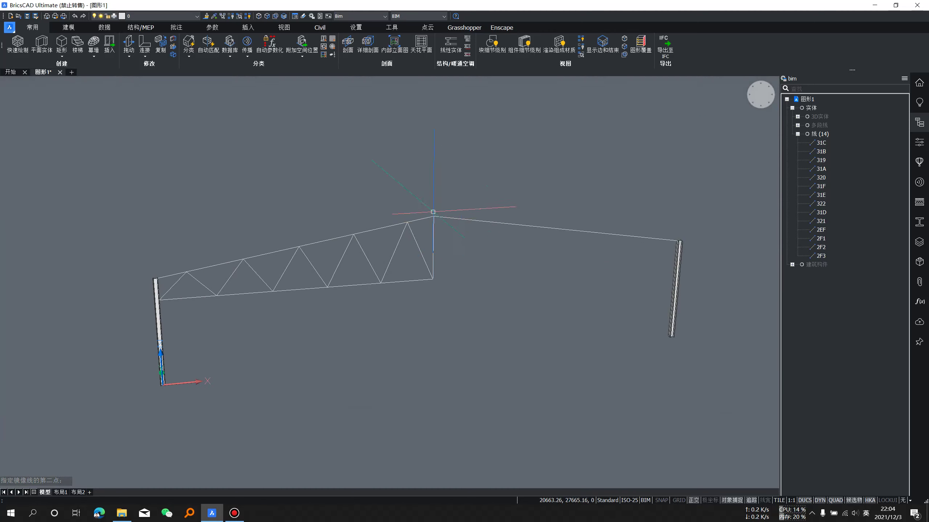
pyautogui.click(426, 243)
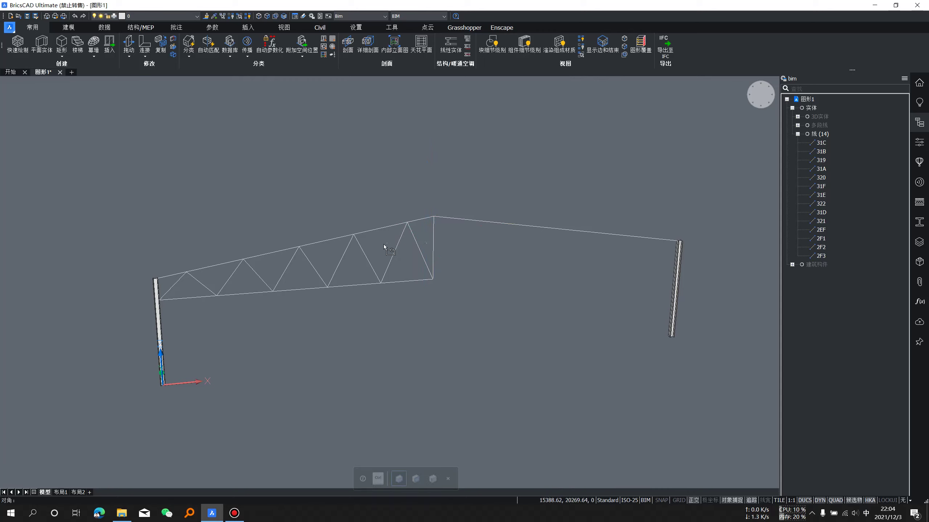
pyautogui.click(346, 249)
pyautogui.click(327, 262)
pyautogui.click(269, 268)
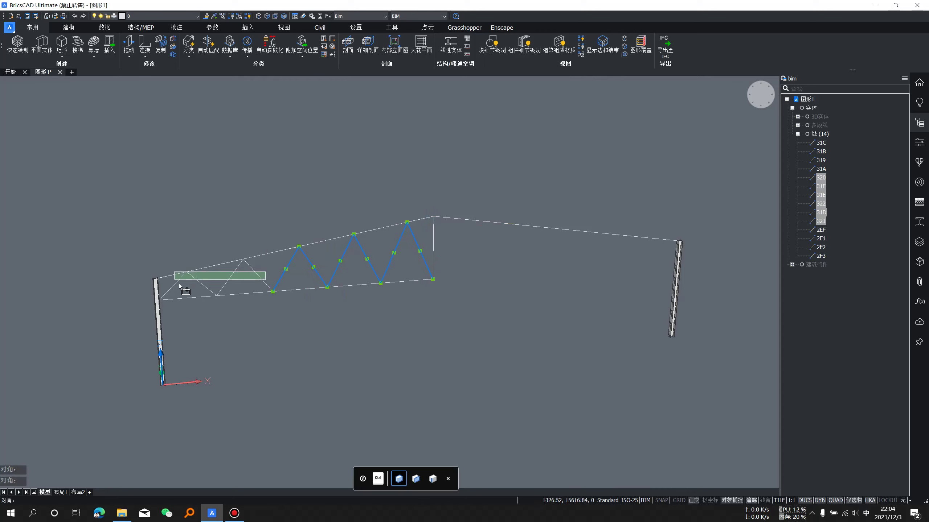
pyautogui.click(214, 282)
pyautogui.click(176, 287)
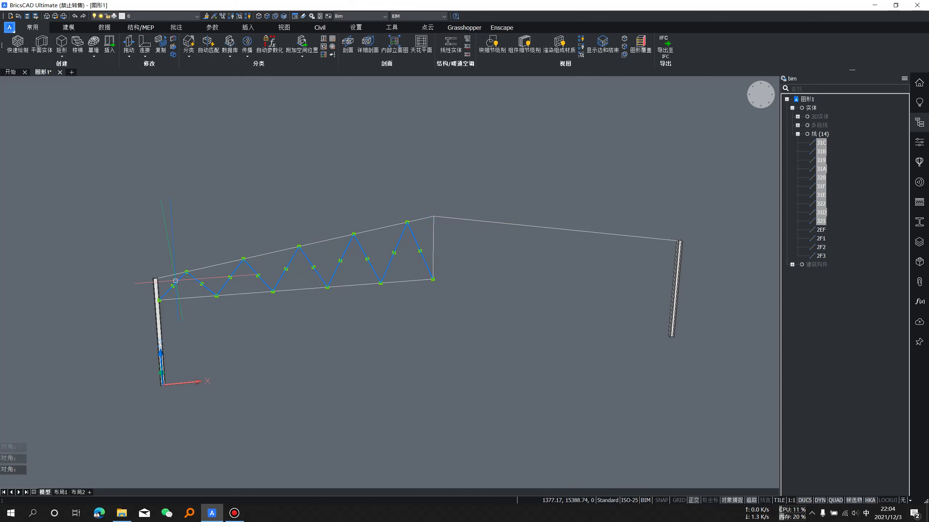
pyautogui.moveTo(434, 247)
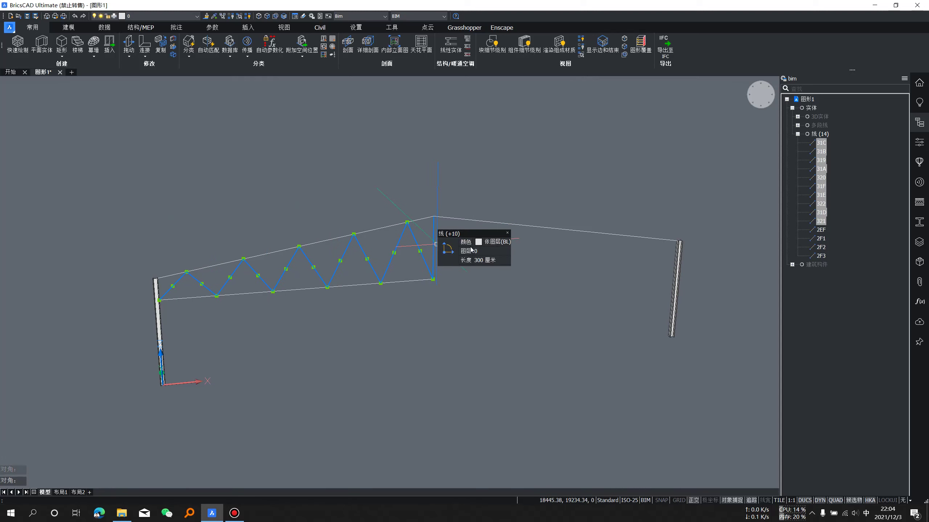
# - Mirror the web members about a vertical line through the apex, keeping the originals
pyautogui.write('mi')
pyautogui.press('Return')
pyautogui.scroll(3, 471, 251)
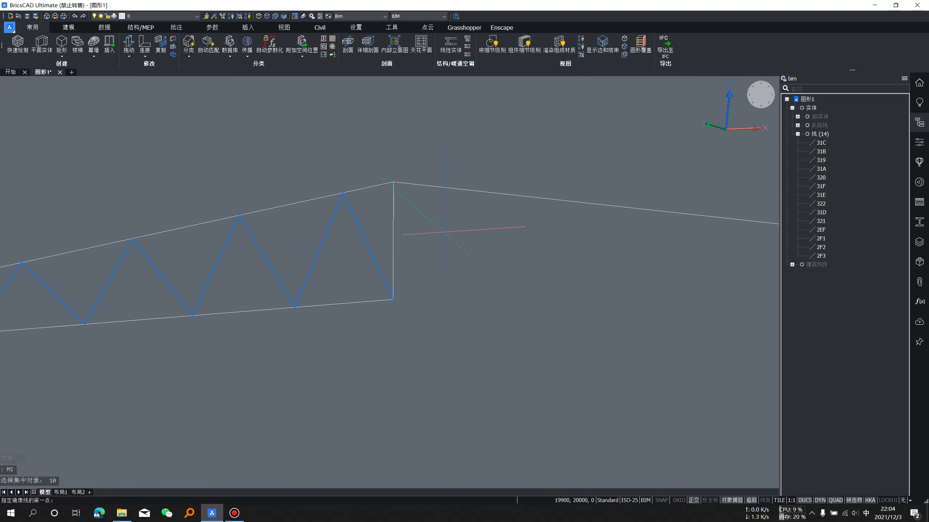
pyautogui.click(760, 96)
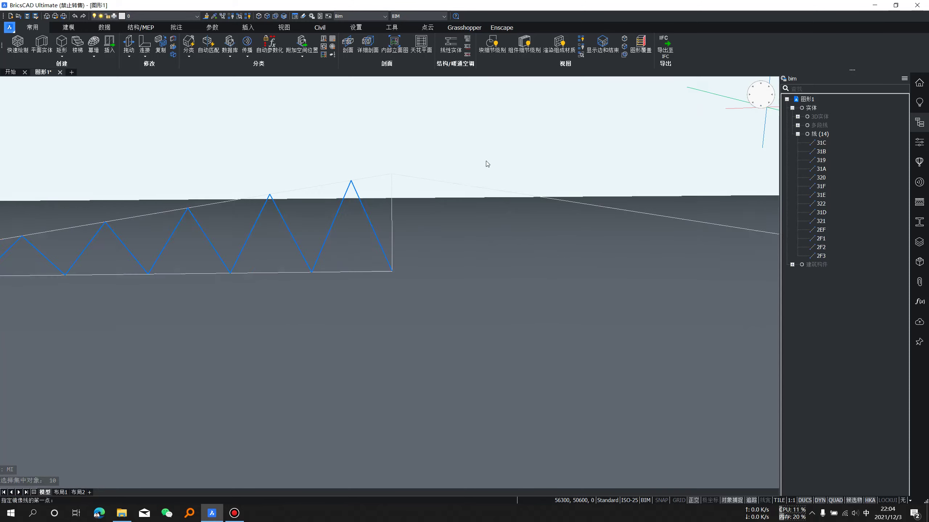
pyautogui.scroll(3, 382, 176)
pyautogui.click(376, 178)
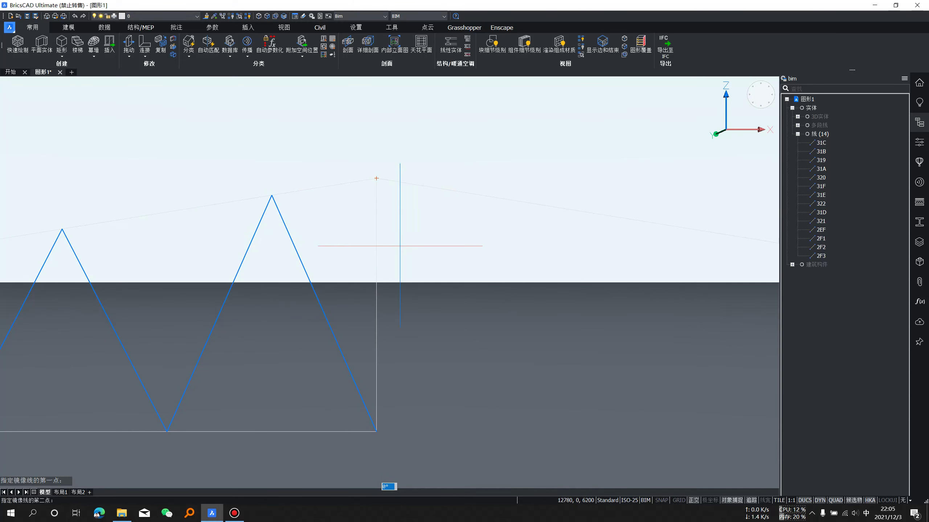
pyautogui.click(376, 432)
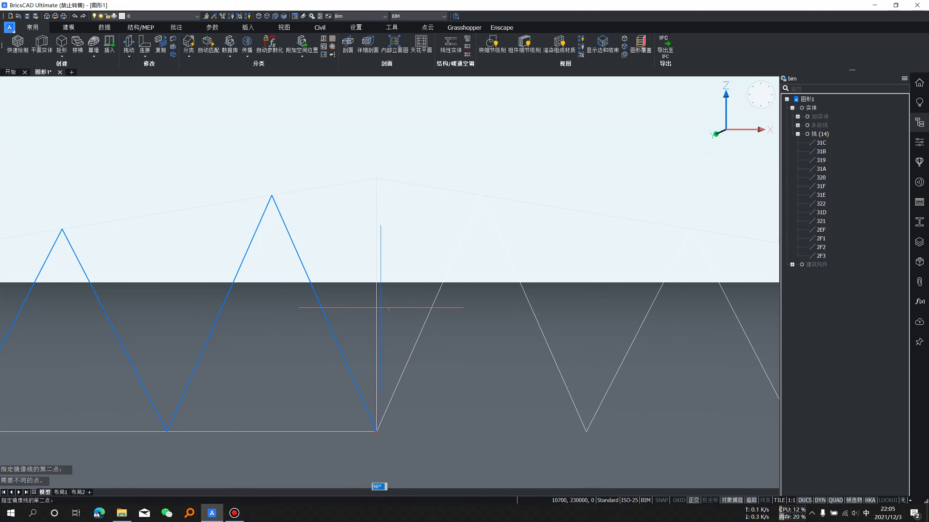
pyautogui.click(377, 305)
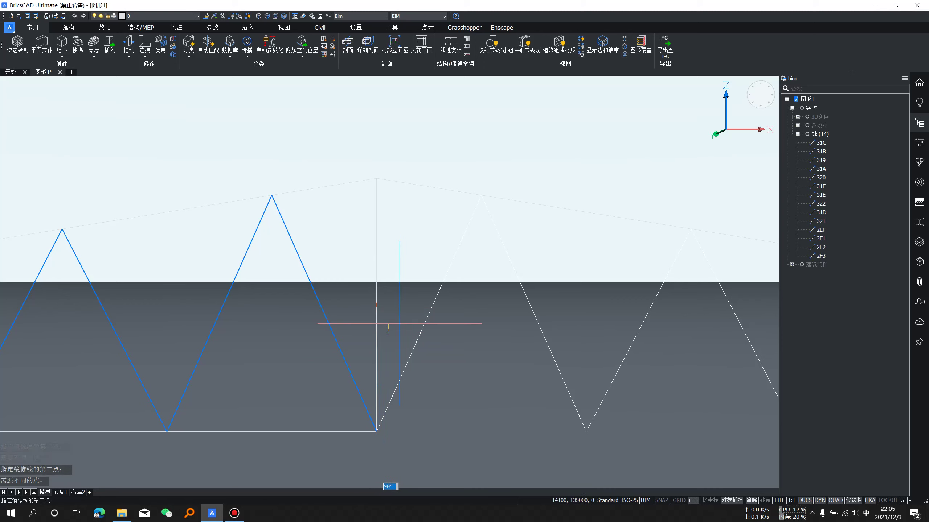
pyautogui.scroll(-8, 400, 323)
pyautogui.click(546, 305)
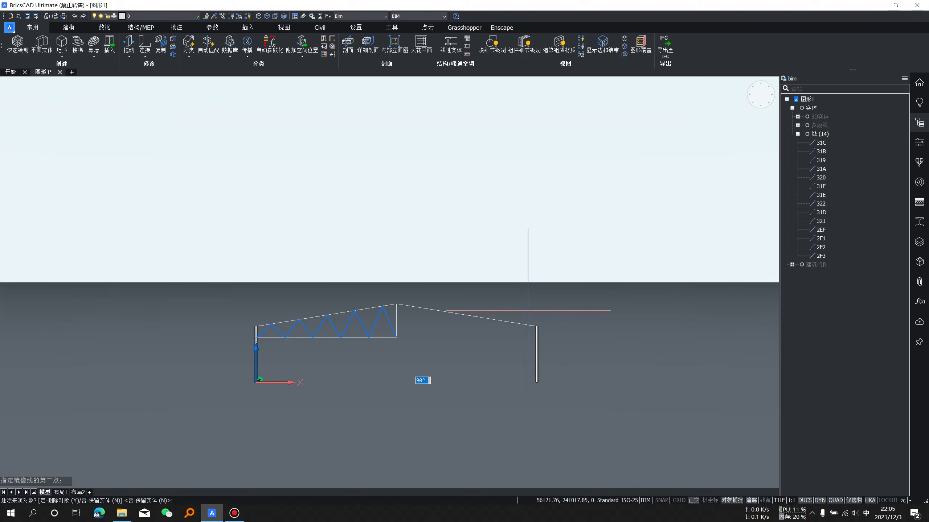
pyautogui.press('Return')
# - Copy the left bottom chord line from its left end onto the right half of the truss
pyautogui.moveTo(491, 310)
pyautogui.keyDown('shift'); pyautogui.mouseDown(button='middle')
pyautogui.moveTo(562, 347)
pyautogui.moveTo(425, 342)
pyautogui.mouseUp(button='middle'); pyautogui.keyUp('shift')
pyautogui.scroll(5, 425, 342)
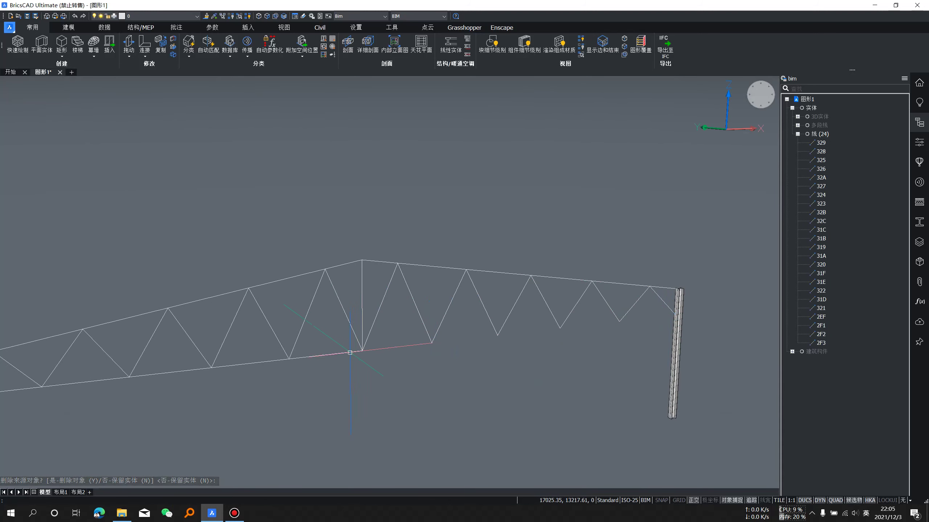
pyautogui.click(350, 353)
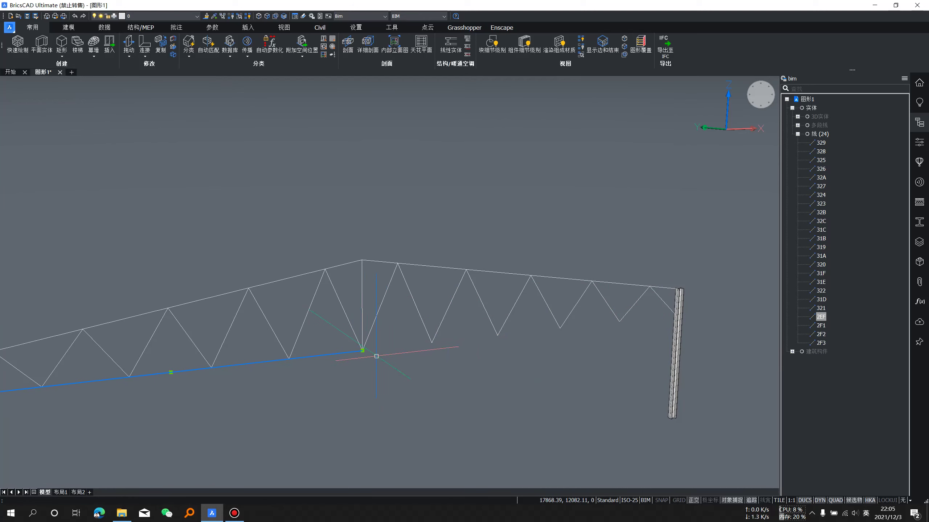
pyautogui.scroll(-2, 376, 356)
pyautogui.write('C')
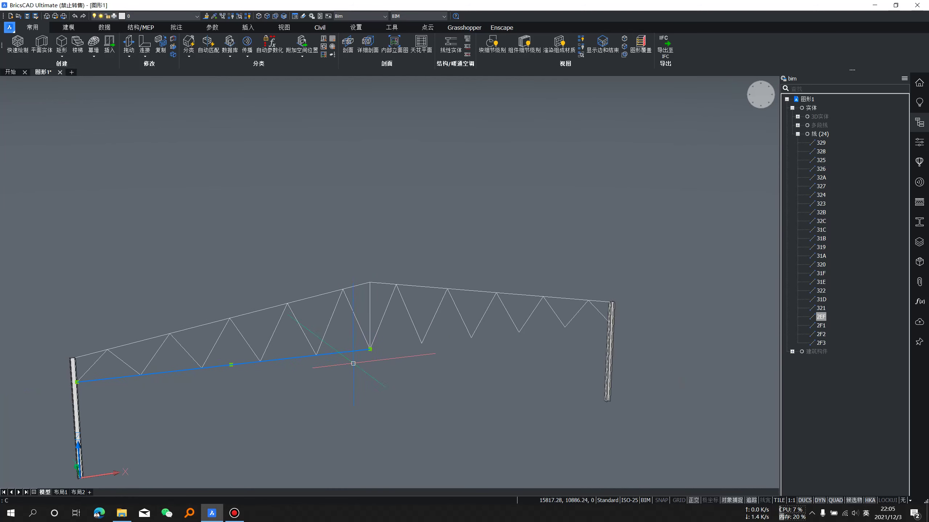
pyautogui.write('O')
pyautogui.press('Return')
pyautogui.click(76, 381)
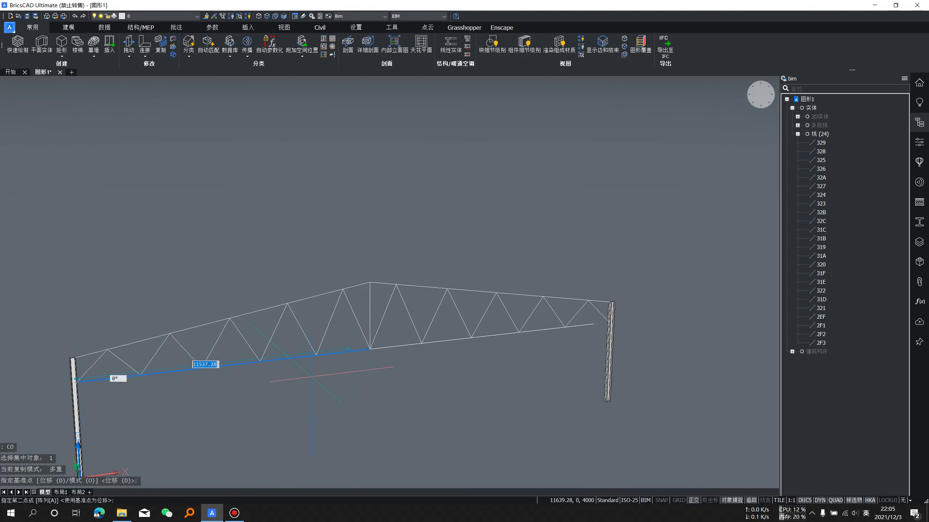
pyautogui.press('Escape')
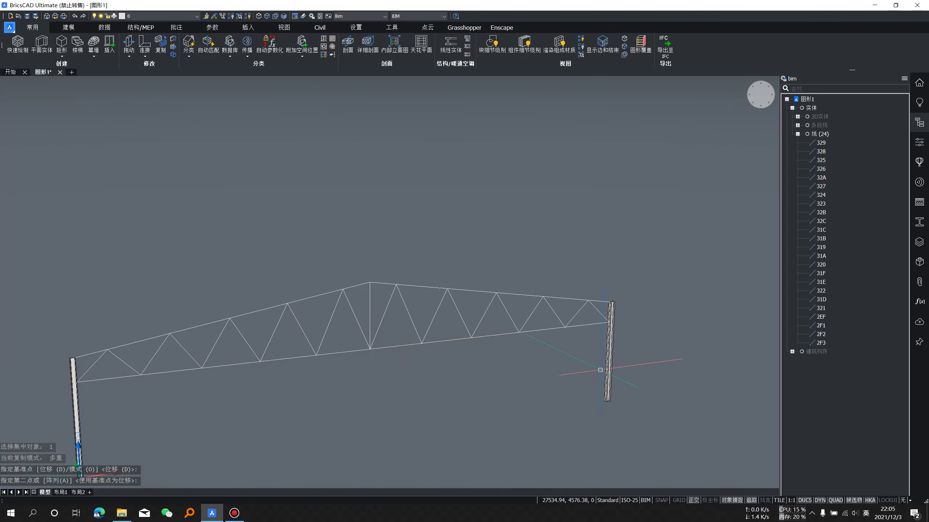
pyautogui.click(600, 369)
pyautogui.moveTo(472, 276)
pyautogui.keyDown('shift'); pyautogui.mouseDown(button='middle')
pyautogui.moveTo(465, 301)
pyautogui.moveTo(625, 332)
pyautogui.moveTo(607, 315)
pyautogui.moveTo(461, 325)
pyautogui.mouseUp(button='middle'); pyautogui.keyUp('shift')
pyautogui.press('Escape')
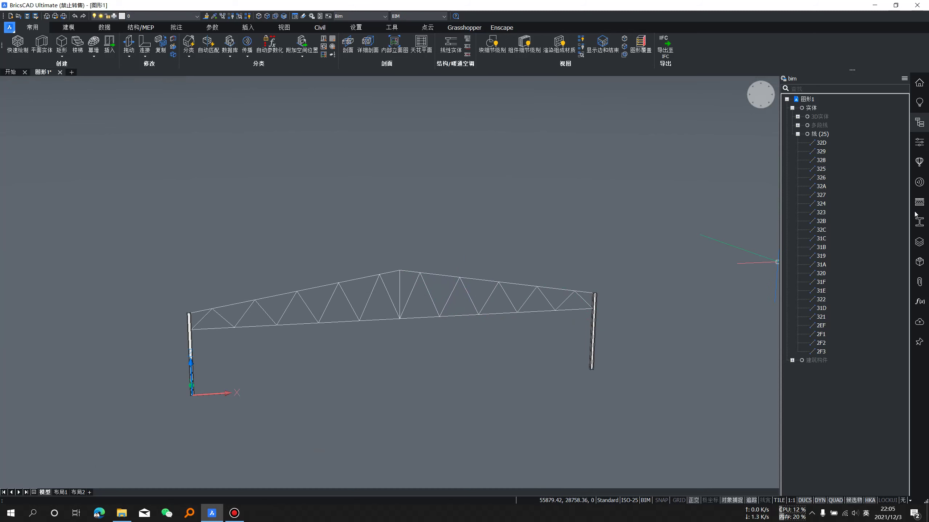
# - Show the BIM Profiles panel with the AISC steel profile library
pyautogui.click(918, 219)
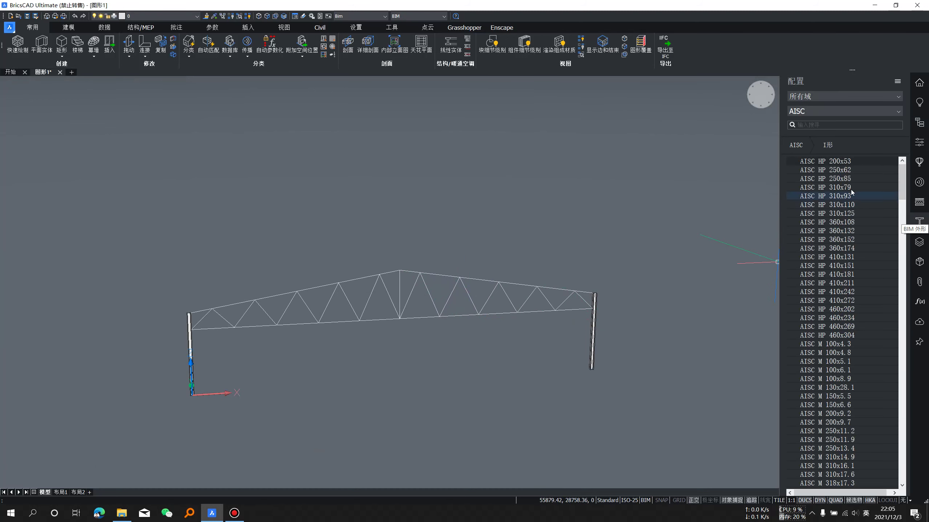
pyautogui.scroll(-3, 848, 210)
pyautogui.scroll(-4, 848, 211)
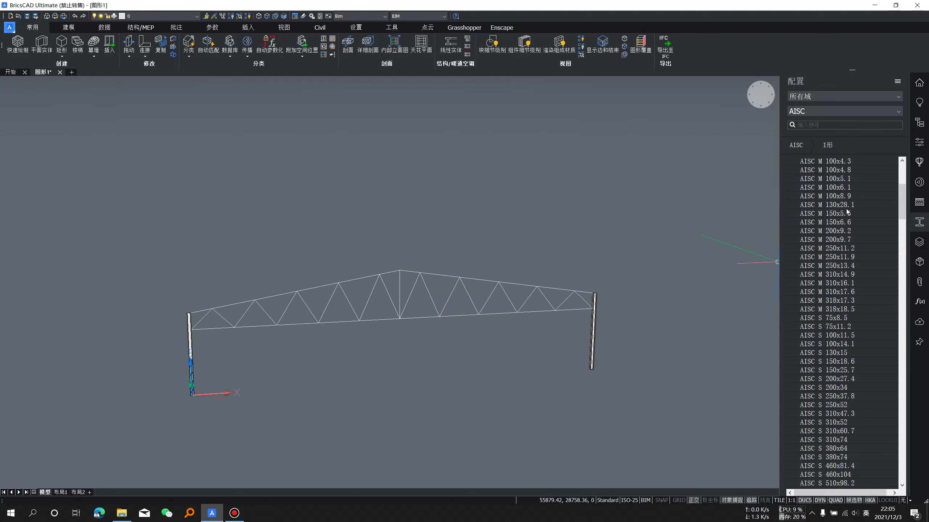
pyautogui.scroll(2, 847, 211)
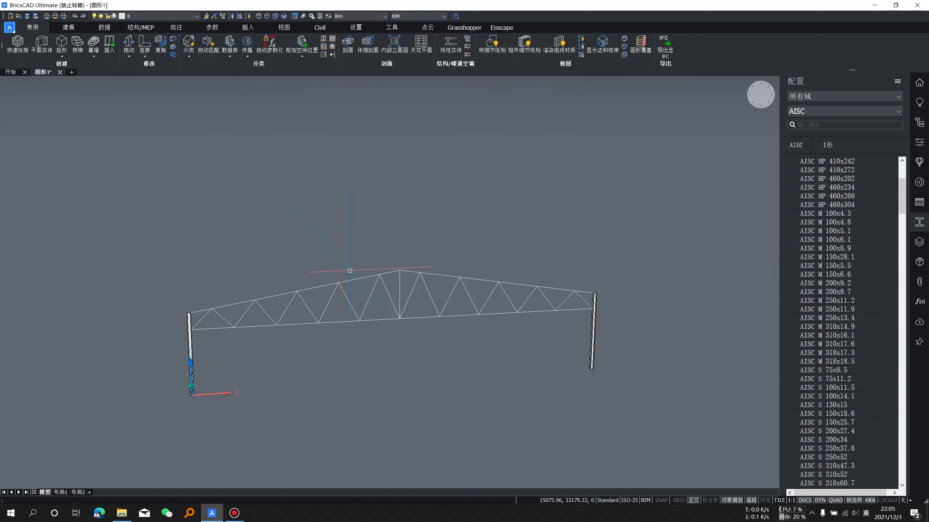
pyautogui.scroll(3, 329, 280)
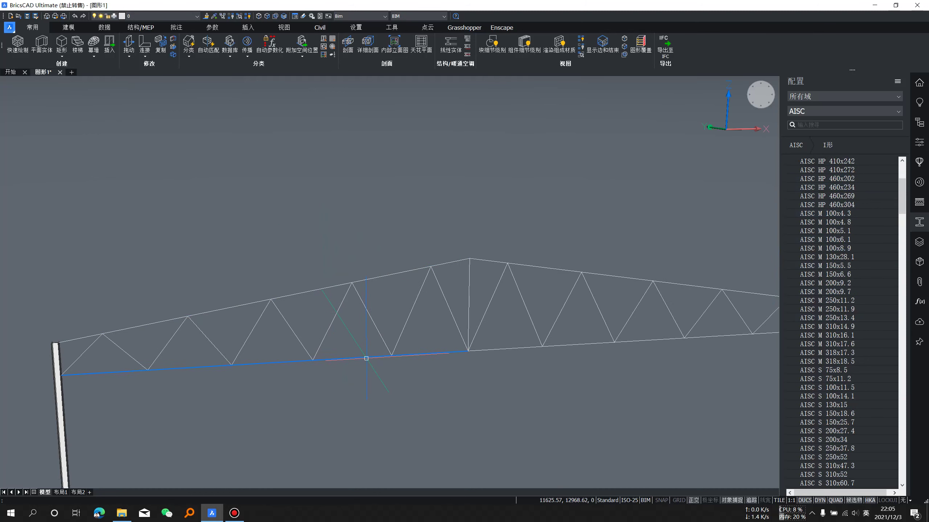
pyautogui.scroll(-3, 366, 358)
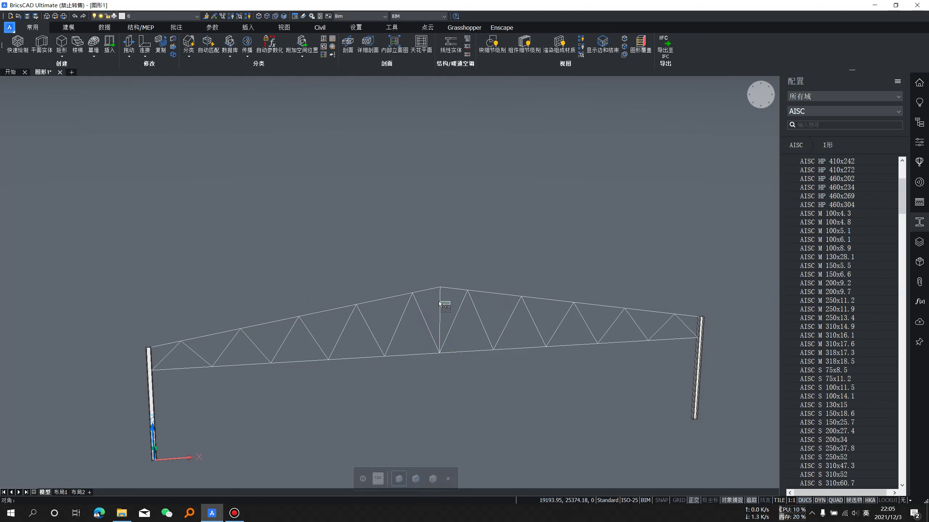
# - Delete the vertical line at the apex and select the top and bottom chords
pyautogui.click(436, 301)
pyautogui.press('Delete')
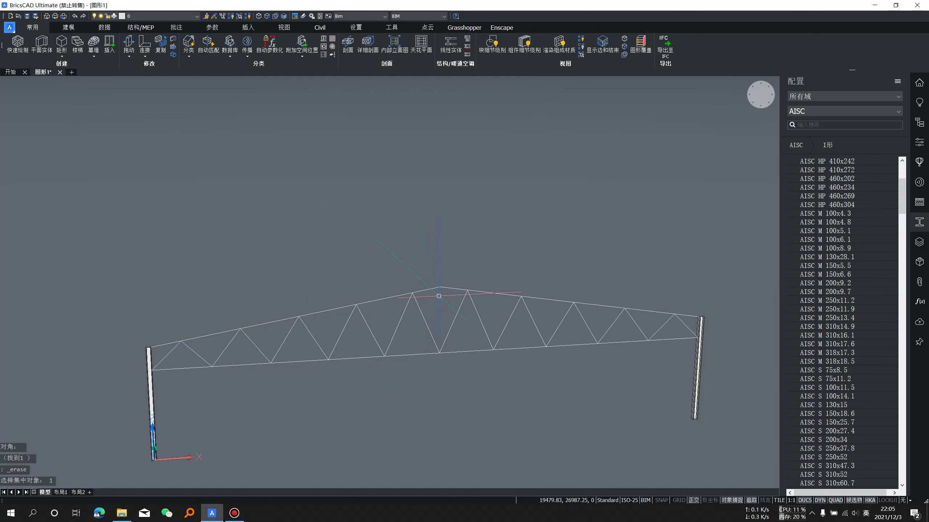
pyautogui.keyDown('shift'); pyautogui.moveTo(475, 306); pyautogui.dragTo(527, 315, button='middle'); pyautogui.keyUp('shift')
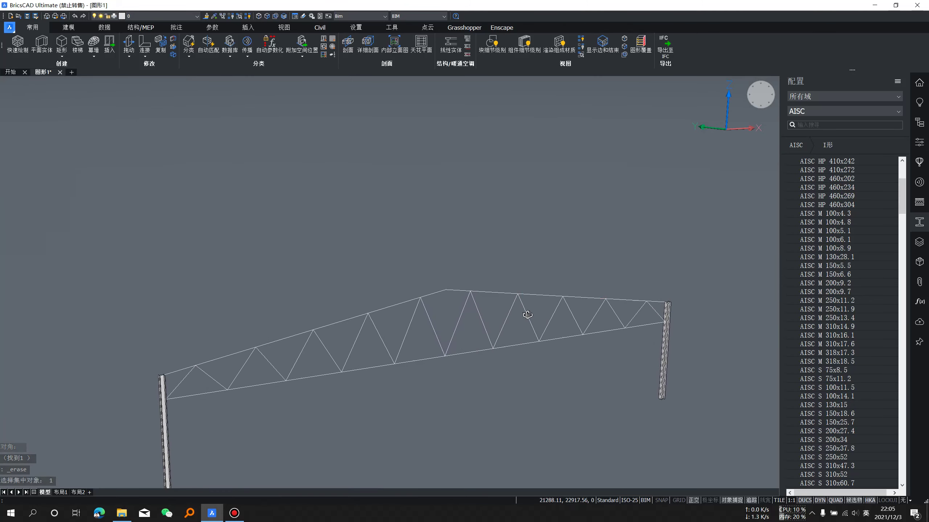
pyautogui.click(397, 302)
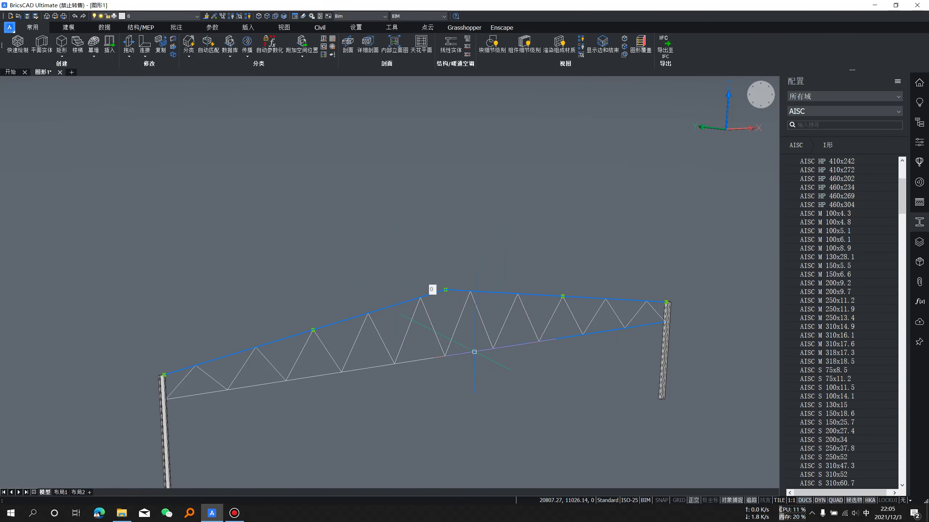
pyautogui.click(505, 347)
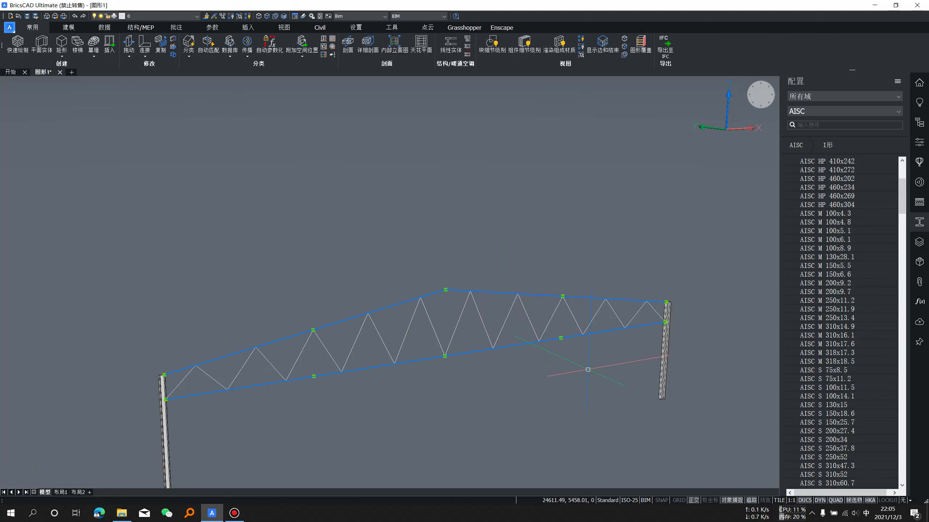
pyautogui.scroll(5, 841, 280)
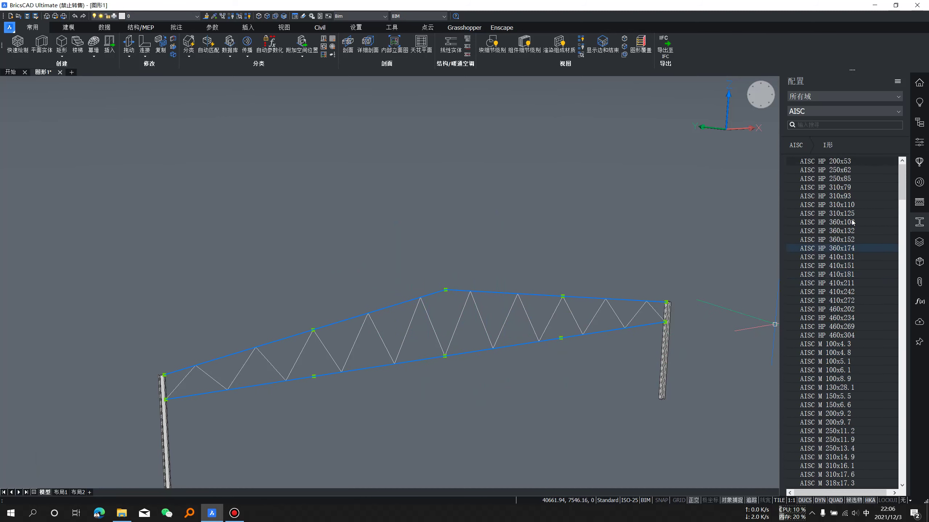
# - Drag a steel profile from the AISC list onto the selected truss chords
pyautogui.moveTo(819, 161); pyautogui.dragTo(816, 166)
pyautogui.moveTo(540, 296); pyautogui.dragTo(540, 294)
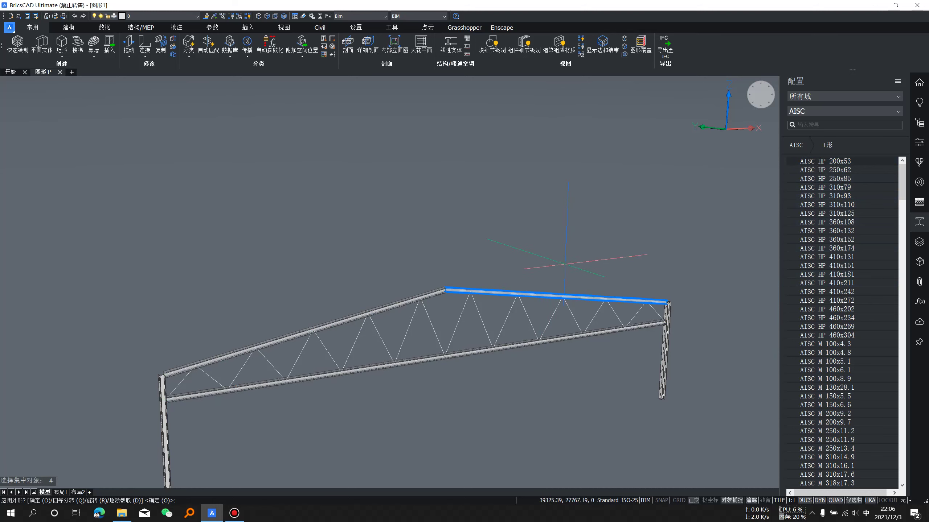
pyautogui.scroll(5, 452, 293)
pyautogui.scroll(-5, 452, 289)
pyautogui.scroll(3, 475, 311)
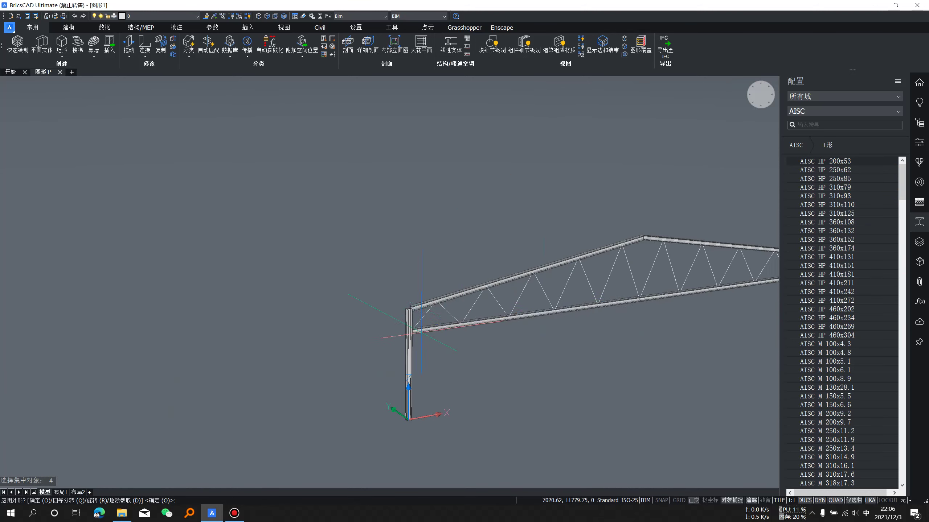
pyautogui.scroll(2, 475, 311)
pyautogui.scroll(-3, 485, 312)
pyautogui.scroll(3, 669, 280)
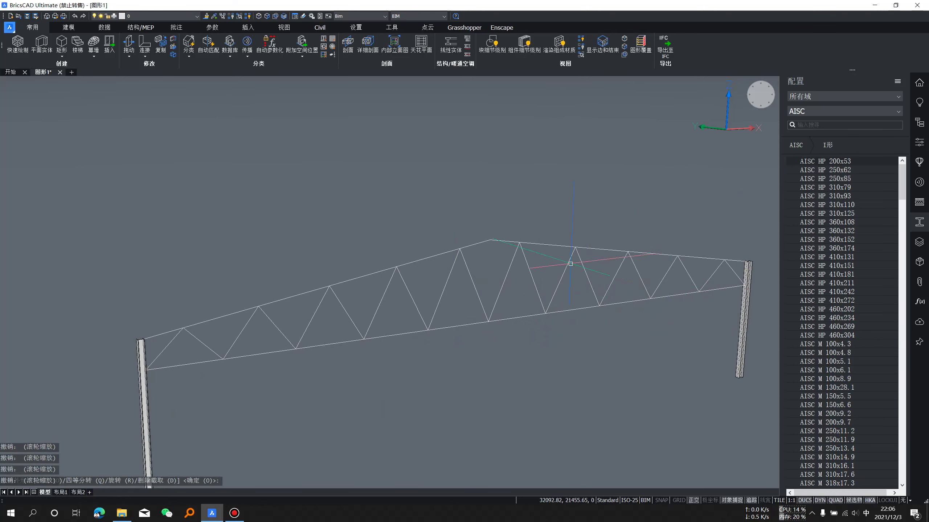
# - Apply the steel profile to both top chords and the bottom chord
pyautogui.click(614, 250)
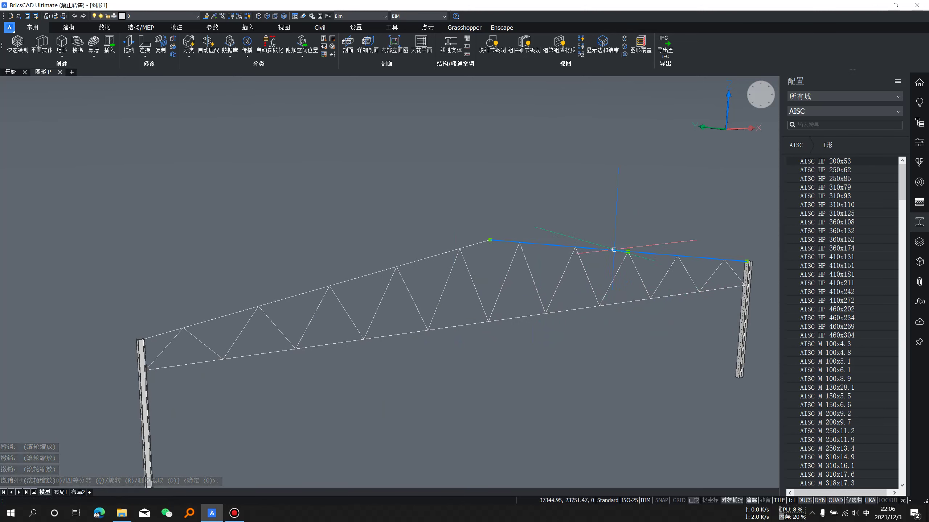
pyautogui.click(435, 255)
pyautogui.click(526, 318)
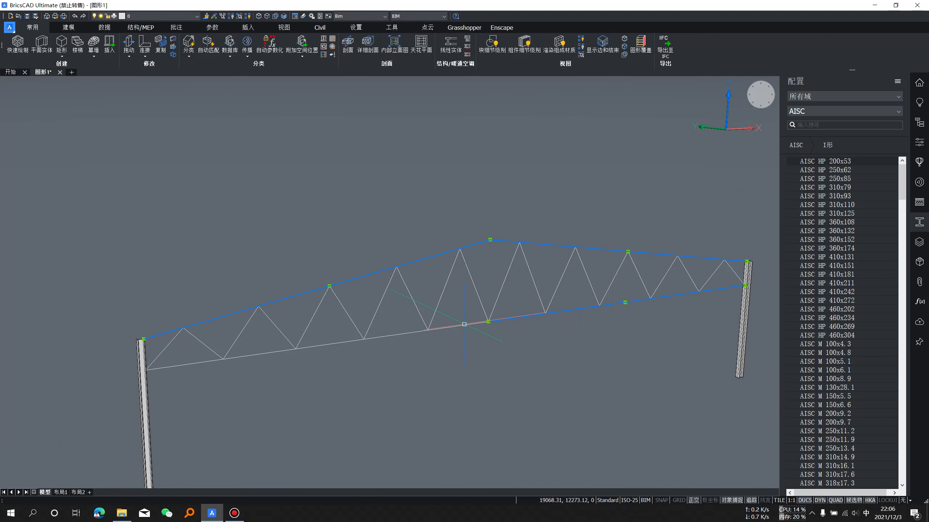
pyautogui.press('Return')
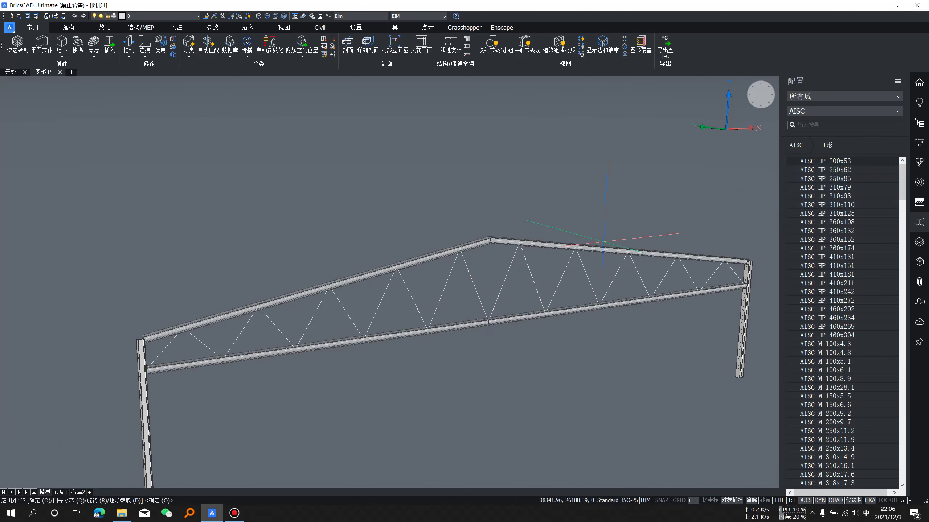
pyautogui.press('Escape')
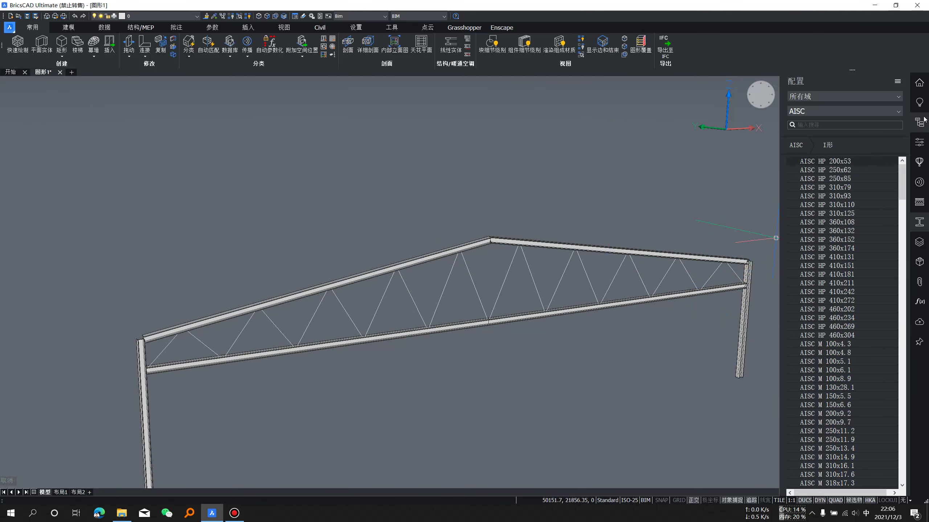
# - Select all 24 web lines in the structure browser and assign them AISC M 100x4.3
pyautogui.click(918, 126)
pyautogui.click(792, 109)
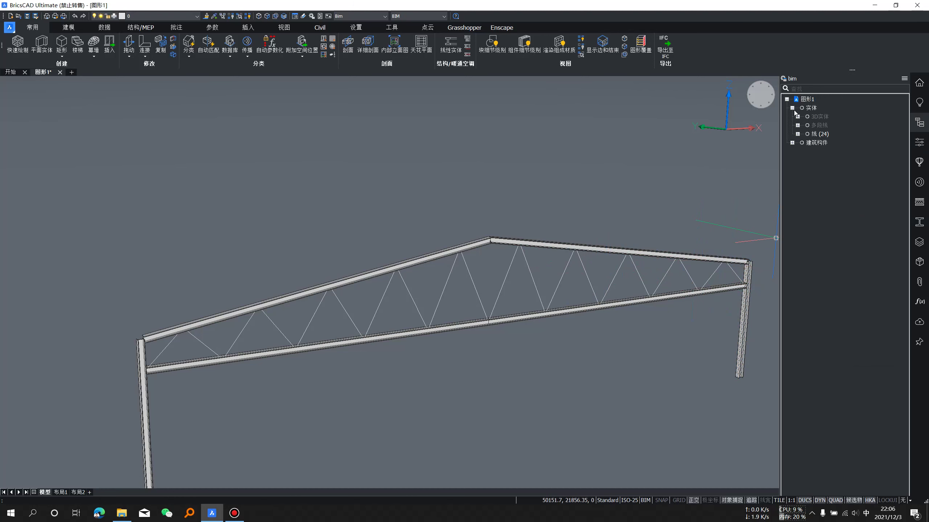
pyautogui.click(821, 134)
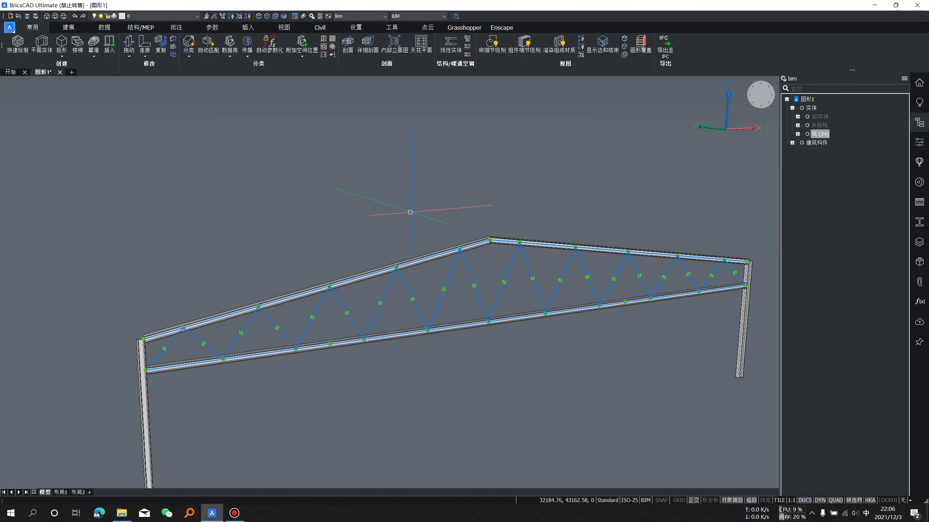
pyautogui.scroll(-3, 438, 188)
pyautogui.scroll(3, 449, 205)
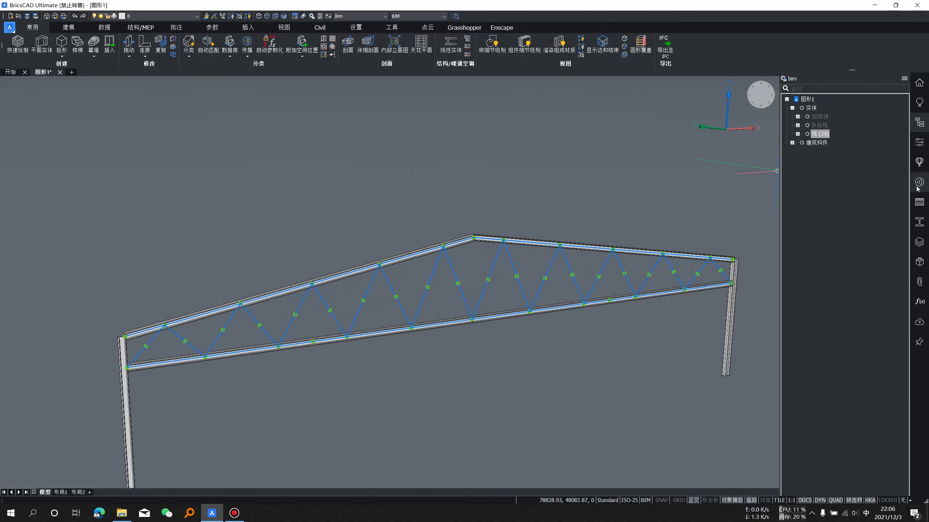
pyautogui.click(919, 222)
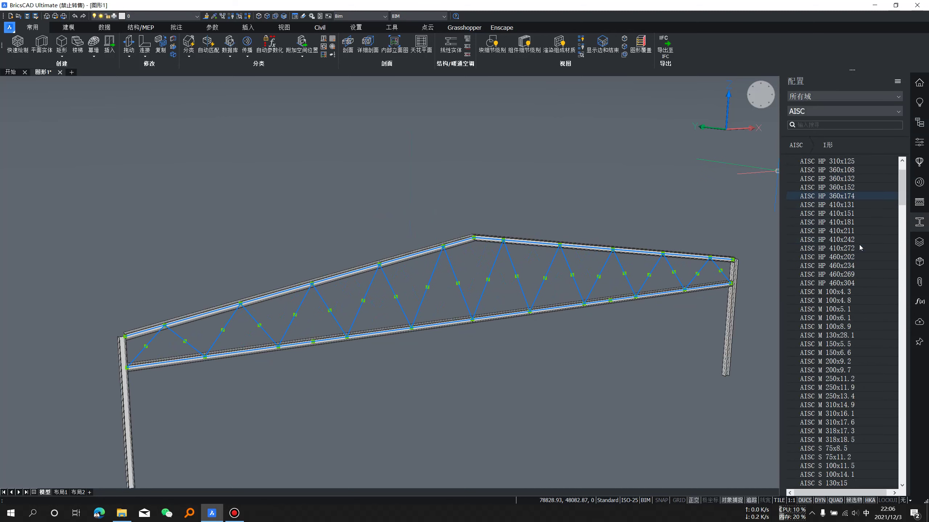
pyautogui.moveTo(835, 293); pyautogui.dragTo(821, 291)
pyautogui.moveTo(621, 267); pyautogui.dragTo(621, 265)
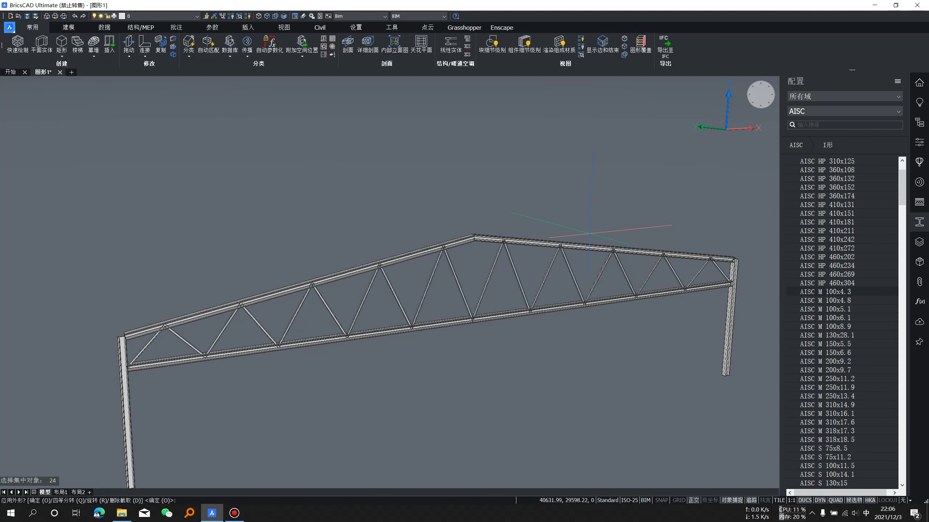
pyautogui.scroll(5, 554, 262)
pyautogui.scroll(-2, 554, 262)
pyautogui.scroll(-3, 555, 262)
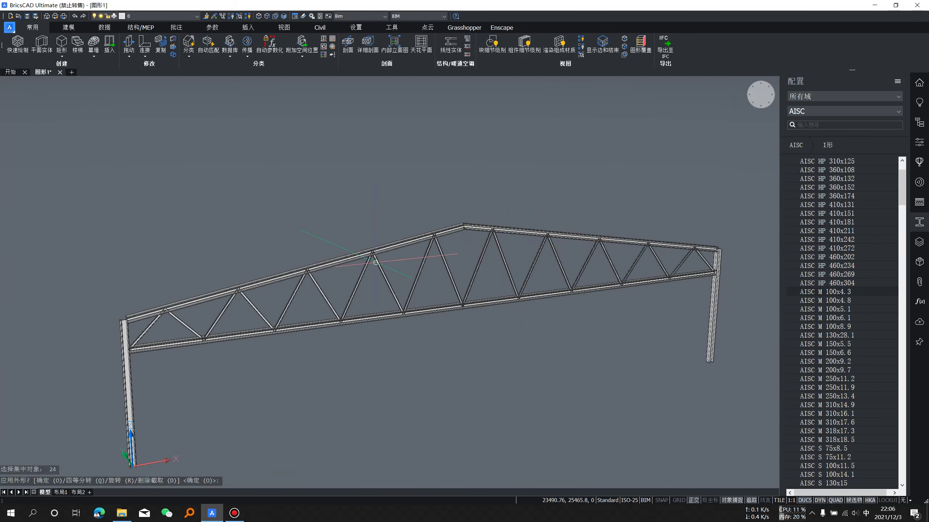
# - Orbit and zoom around the finished truss to view it at an angle
pyautogui.scroll(5, 180, 324)
pyautogui.scroll(-5, 180, 324)
pyautogui.keyDown('shift'); pyautogui.moveTo(278, 329); pyautogui.dragTo(302, 337, button='middle'); pyautogui.keyUp('shift')
pyautogui.scroll(3, 636, 230)
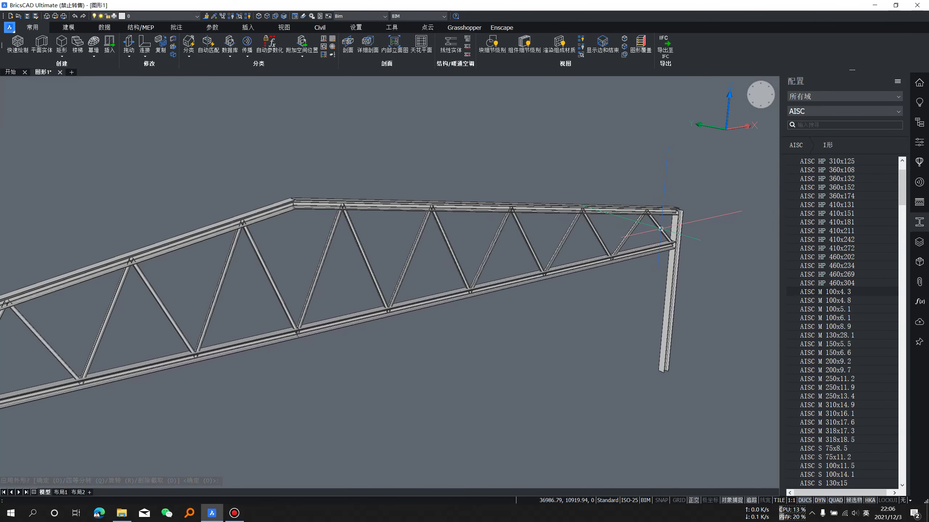
pyautogui.scroll(-3, 636, 229)
pyautogui.scroll(3, 486, 253)
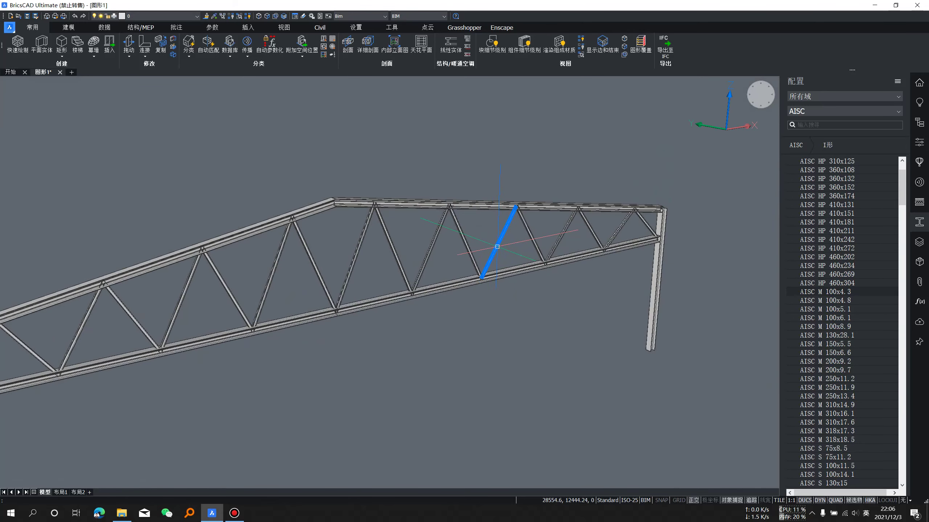
pyautogui.scroll(3, 447, 211)
pyautogui.scroll(-3, 475, 234)
pyautogui.scroll(3, 622, 223)
pyautogui.scroll(-3, 622, 228)
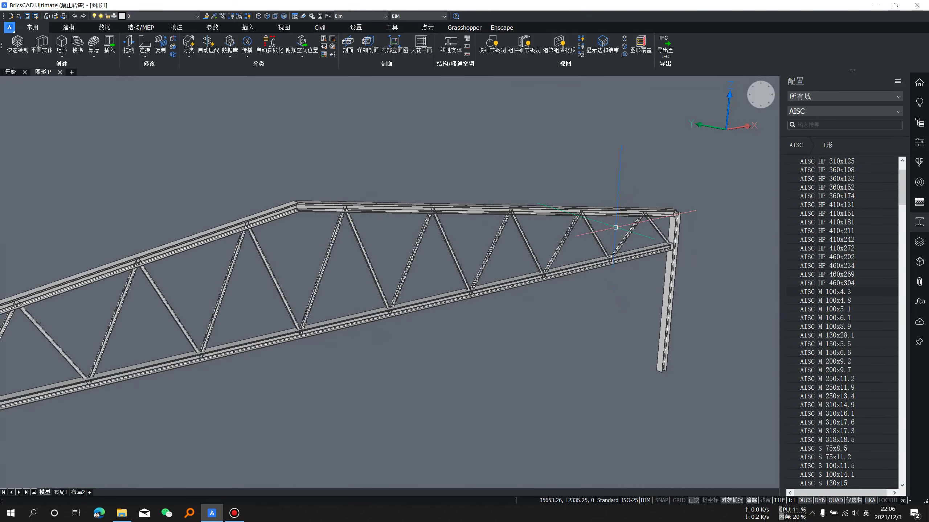
pyautogui.moveTo(585, 262); pyautogui.dragTo(572, 273, button='middle')
pyautogui.scroll(-2, 571, 273)
pyautogui.scroll(2, 636, 234)
pyautogui.scroll(2, 658, 210)
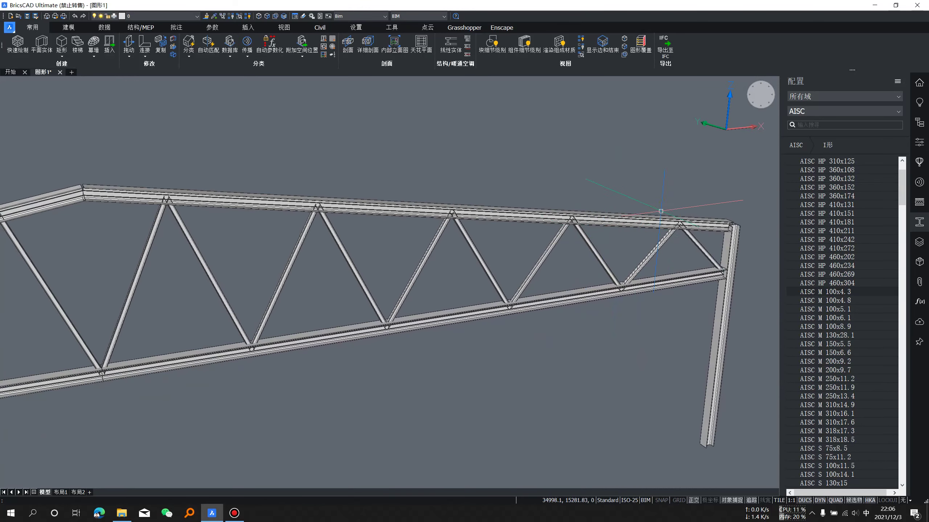
pyautogui.scroll(3, 697, 261)
pyautogui.scroll(2, 697, 261)
pyautogui.scroll(-3, 619, 264)
pyautogui.scroll(-1, 619, 264)
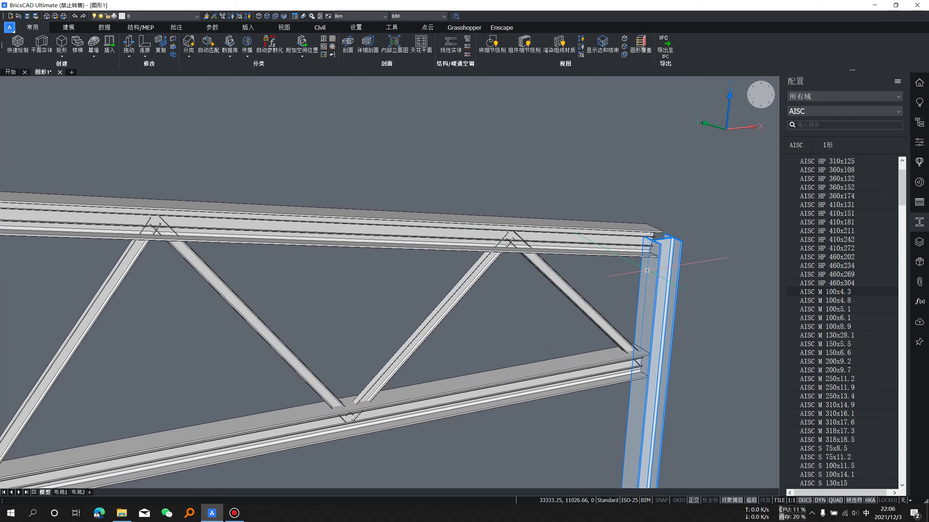
pyautogui.scroll(3, 631, 276)
# - Inspect the chord-column end joint and top-chord brace connections up close
pyautogui.keyDown('shift'); pyautogui.moveTo(630, 276); pyautogui.dragTo(621, 263, button='middle'); pyautogui.keyUp('shift')
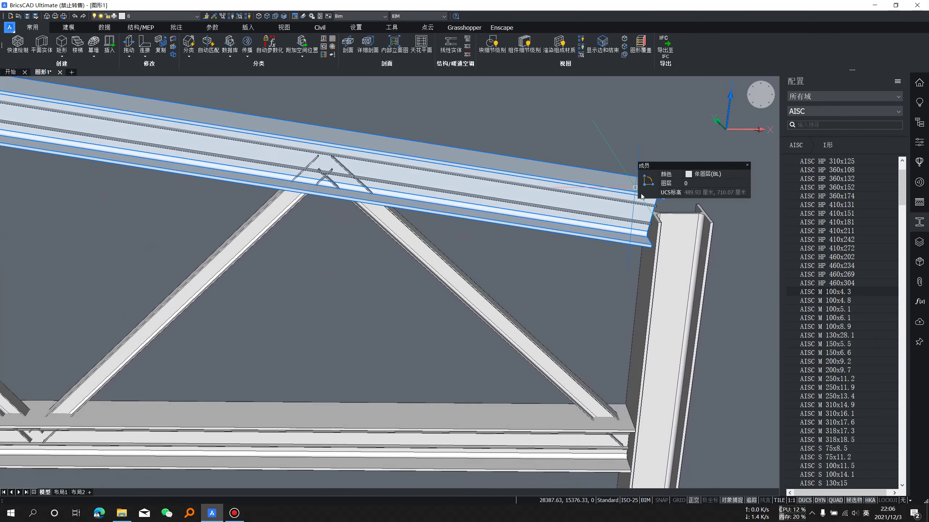
pyautogui.moveTo(639, 384); pyautogui.dragTo(639, 352, button='middle')
pyautogui.scroll(-2, 639, 351)
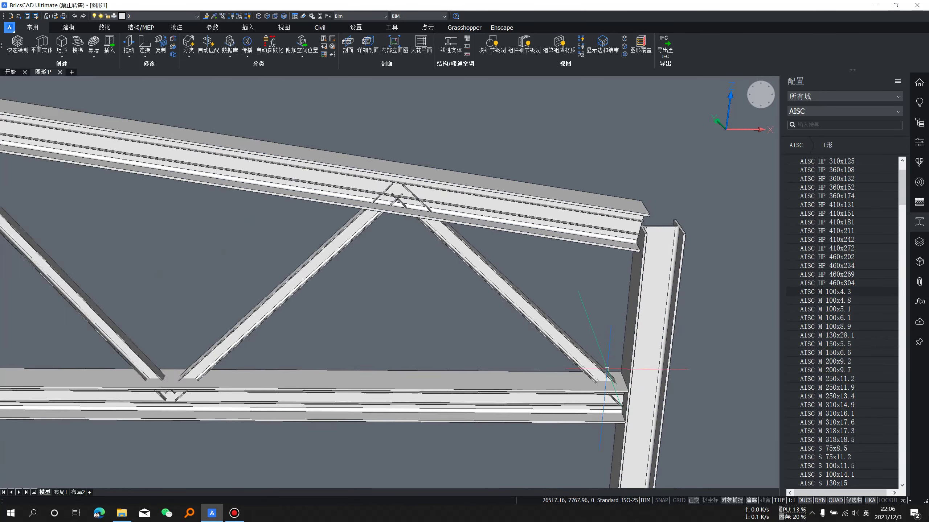
pyautogui.scroll(4, 585, 359)
pyautogui.scroll(-2, 581, 330)
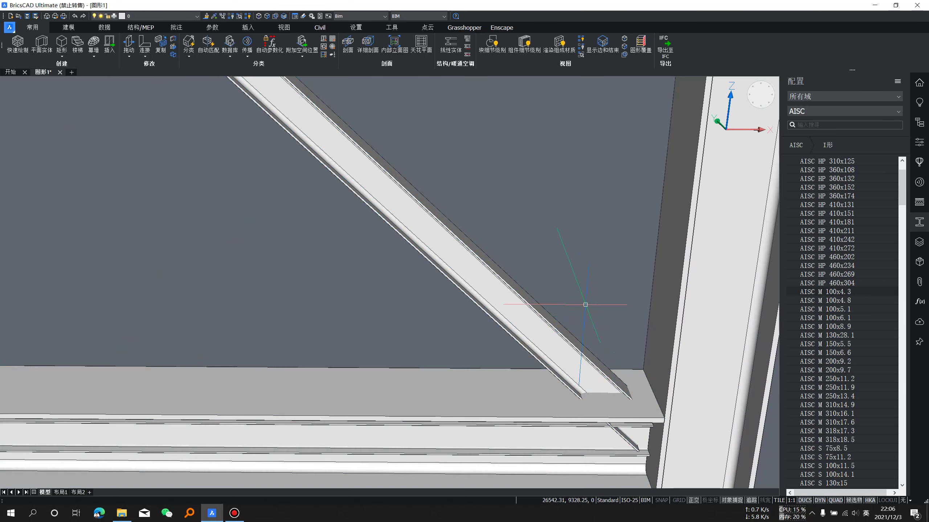
pyautogui.scroll(-2, 588, 308)
pyautogui.keyDown('shift'); pyautogui.moveTo(599, 329); pyautogui.dragTo(660, 329, button='middle'); pyautogui.keyUp('shift')
pyautogui.scroll(-3, 513, 263)
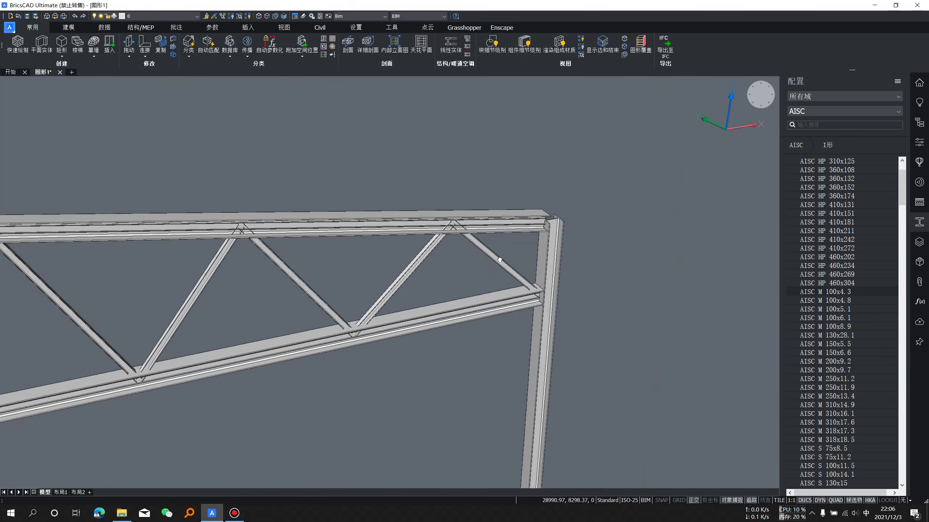
pyautogui.keyDown('shift'); pyautogui.moveTo(519, 266); pyautogui.dragTo(534, 271, button='middle'); pyautogui.keyUp('shift')
pyautogui.scroll(3, 538, 272)
pyautogui.scroll(-2, 537, 272)
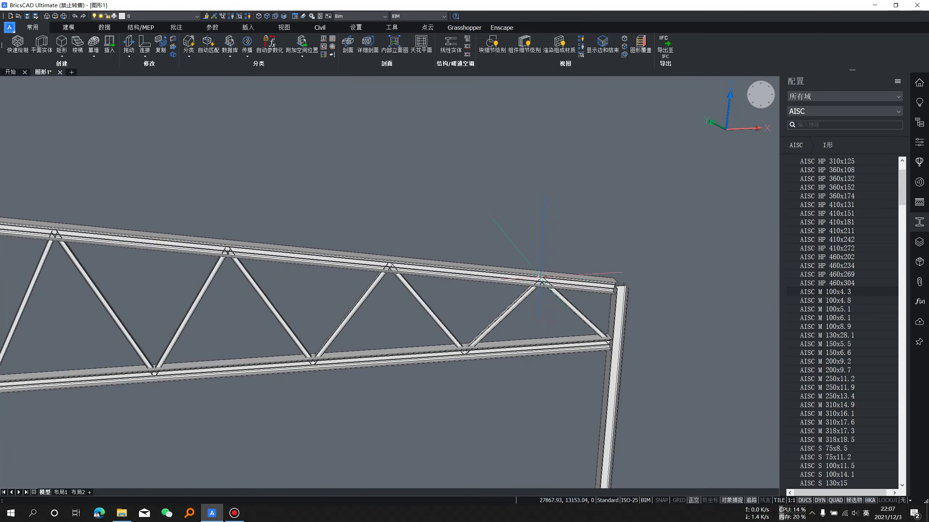
pyautogui.scroll(-2, 384, 263)
pyautogui.scroll(3, 278, 303)
pyautogui.scroll(2, 364, 283)
pyautogui.scroll(2, 364, 283)
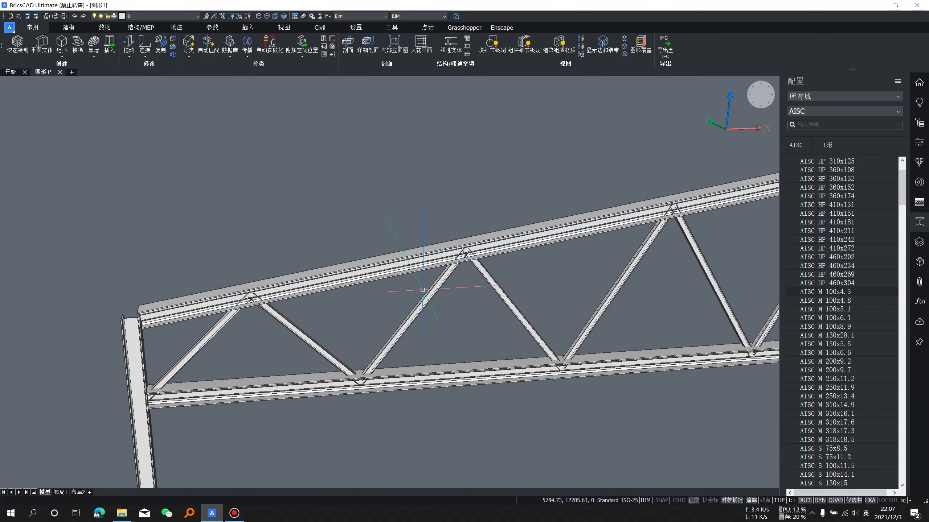
pyautogui.keyDown('shift'); pyautogui.moveTo(537, 273); pyautogui.dragTo(540, 269, button='middle'); pyautogui.keyUp('shift')
pyautogui.keyDown('shift'); pyautogui.moveTo(504, 315); pyautogui.dragTo(501, 295, button='middle'); pyautogui.keyUp('shift')
pyautogui.scroll(-3, 502, 296)
pyautogui.scroll(1, 518, 207)
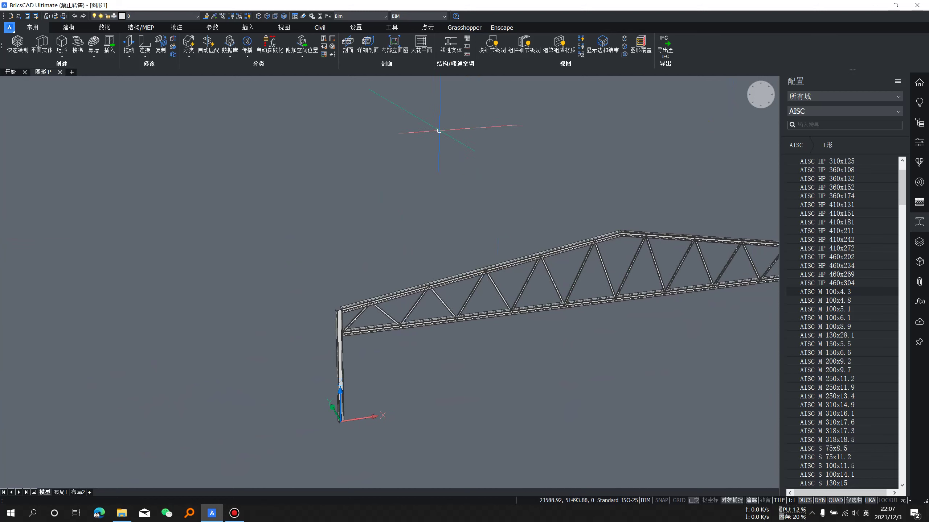
pyautogui.click(249, 18)
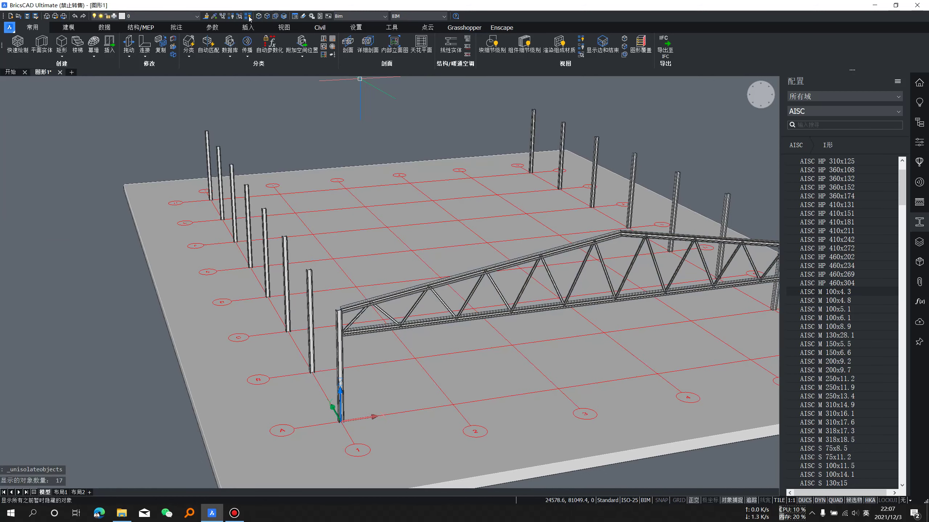
pyautogui.scroll(-2, 460, 167)
pyautogui.scroll(-2, 460, 166)
pyautogui.moveTo(460, 167)
pyautogui.keyDown('shift'); pyautogui.mouseDown(button='middle')
pyautogui.moveTo(591, 203)
pyautogui.moveTo(626, 246)
pyautogui.moveTo(589, 261)
pyautogui.mouseUp(button='middle'); pyautogui.keyUp('shift')
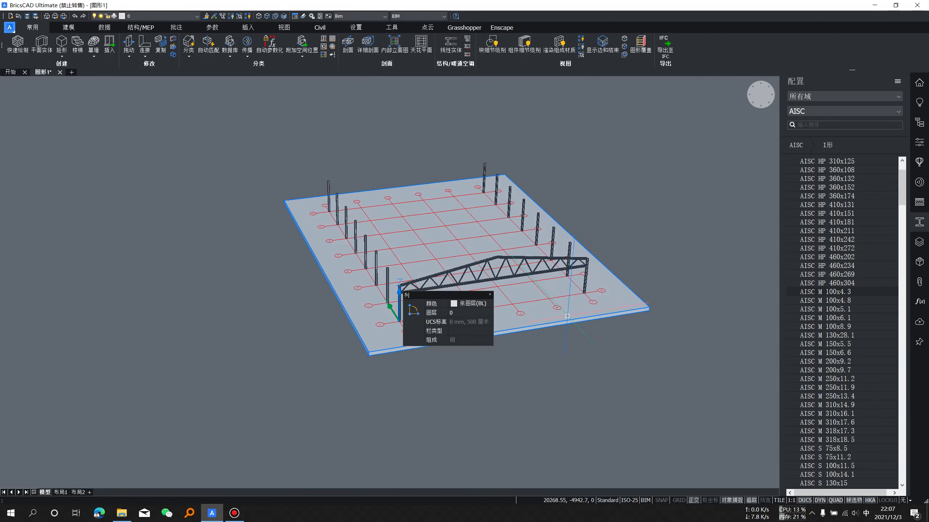
pyautogui.scroll(3, 577, 257)
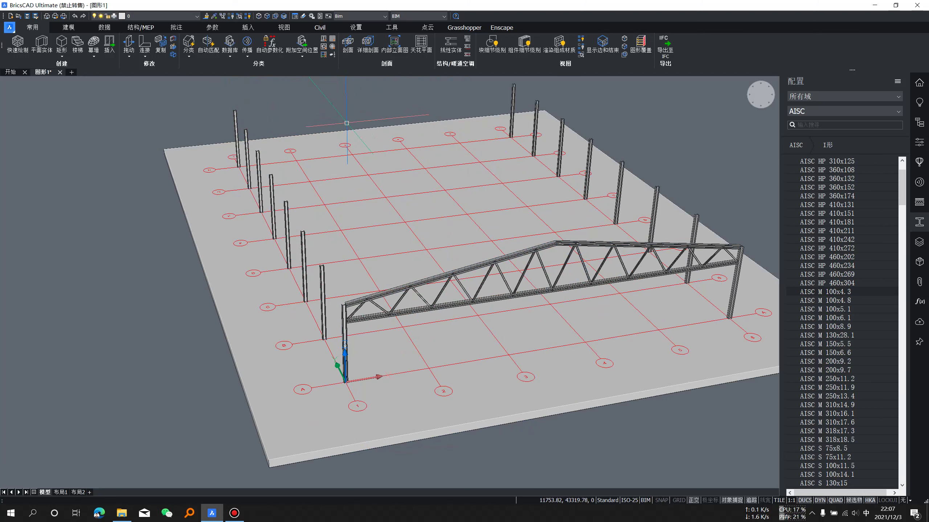
pyautogui.scroll(-1, 346, 123)
pyautogui.moveTo(322, 244)
pyautogui.keyDown('shift'); pyautogui.mouseDown(button='middle')
pyautogui.moveTo(599, 252)
pyautogui.moveTo(574, 266)
pyautogui.moveTo(659, 249)
pyautogui.moveTo(634, 258)
pyautogui.mouseUp(button='middle'); pyautogui.keyUp('shift')
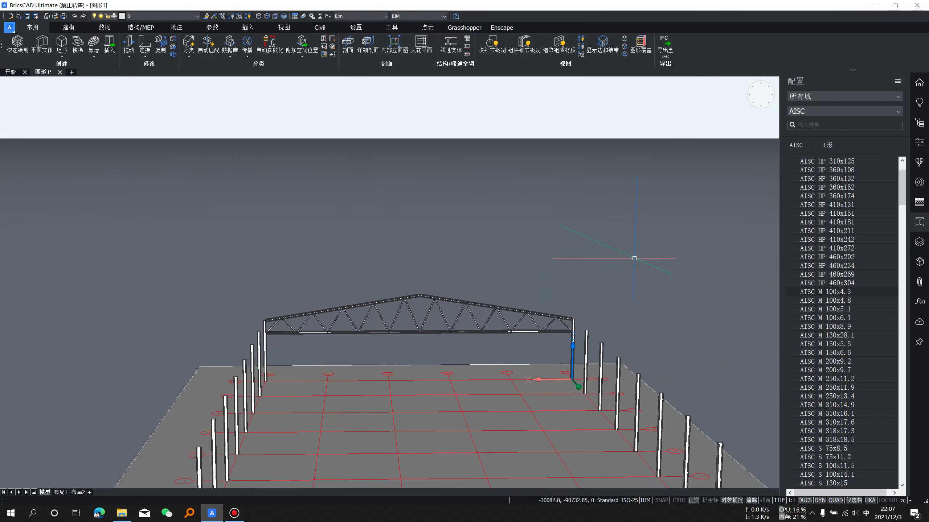
pyautogui.keyDown('shift'); pyautogui.moveTo(517, 256); pyautogui.dragTo(522, 265, button='middle'); pyautogui.keyUp('shift')
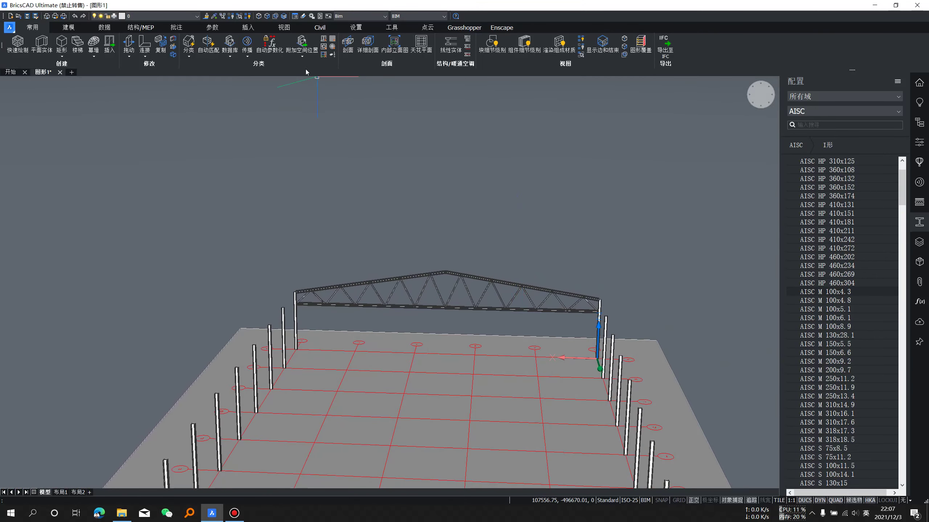
# - Start BIMPROPAGATE and pick the left and right columns as reference entities
pyautogui.click(246, 42)
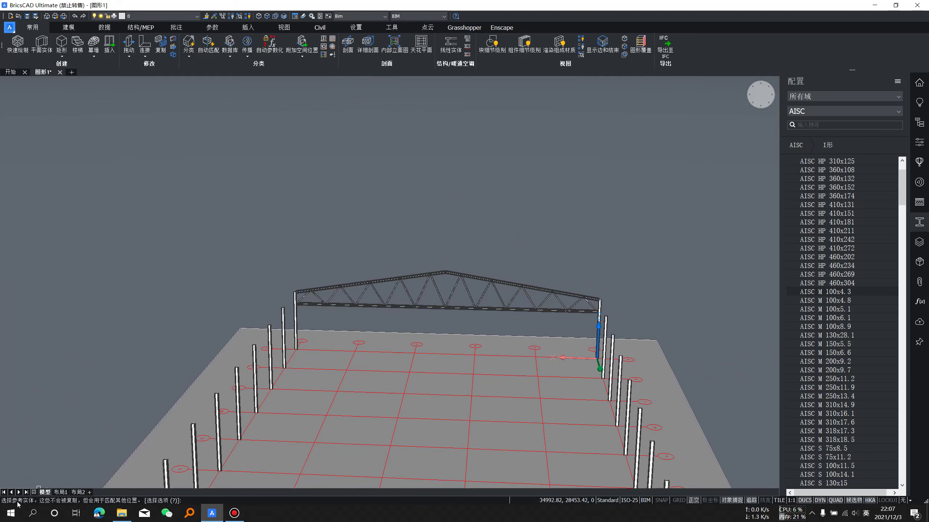
pyautogui.scroll(1, 375, 320)
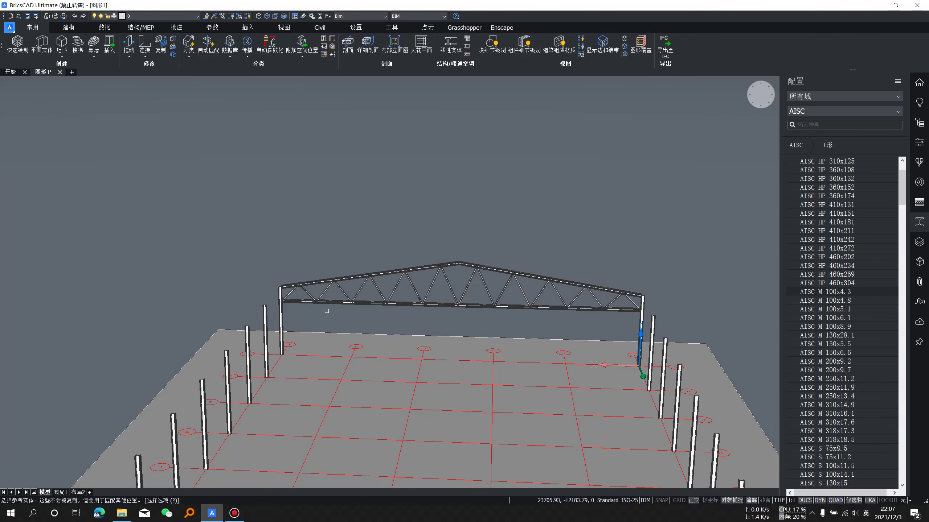
pyautogui.scroll(2, 326, 311)
pyautogui.moveTo(306, 317); pyautogui.dragTo(280, 318, button='middle')
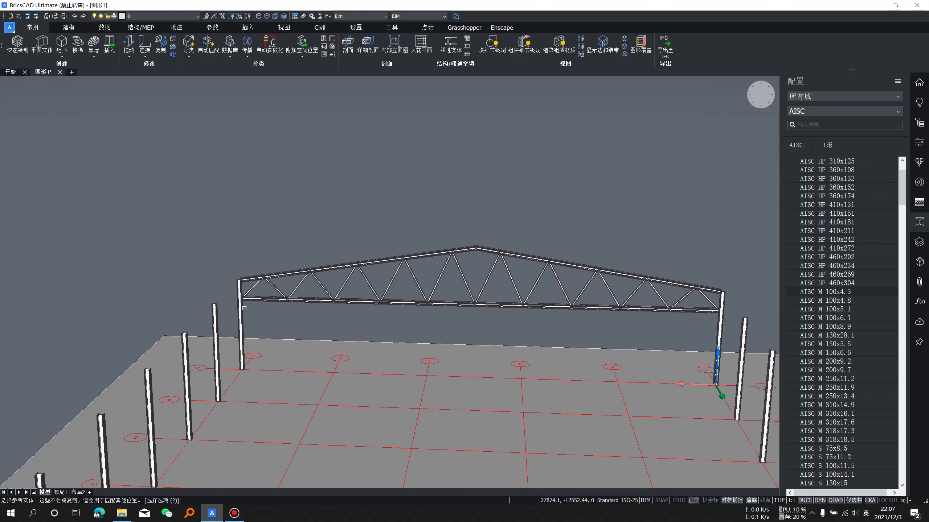
pyautogui.click(241, 308)
pyautogui.moveTo(543, 307); pyautogui.dragTo(517, 314, button='middle')
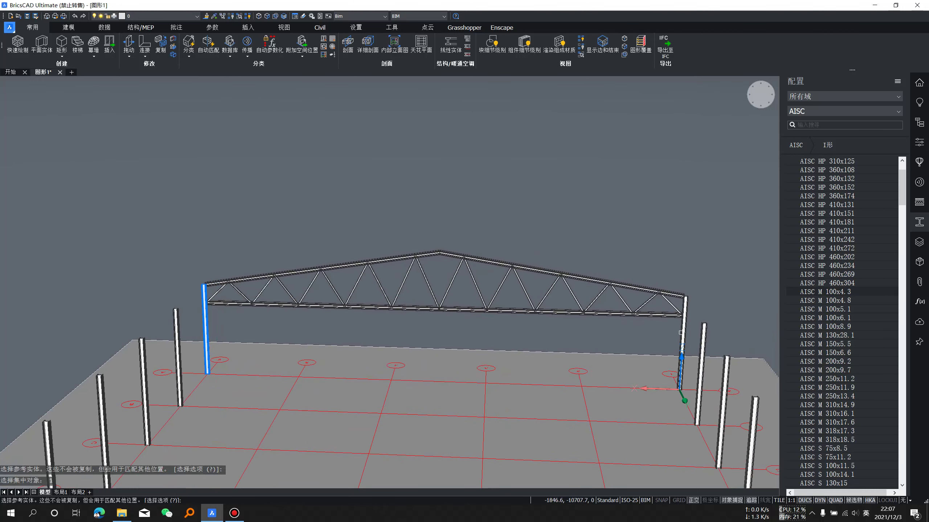
pyautogui.click(680, 333)
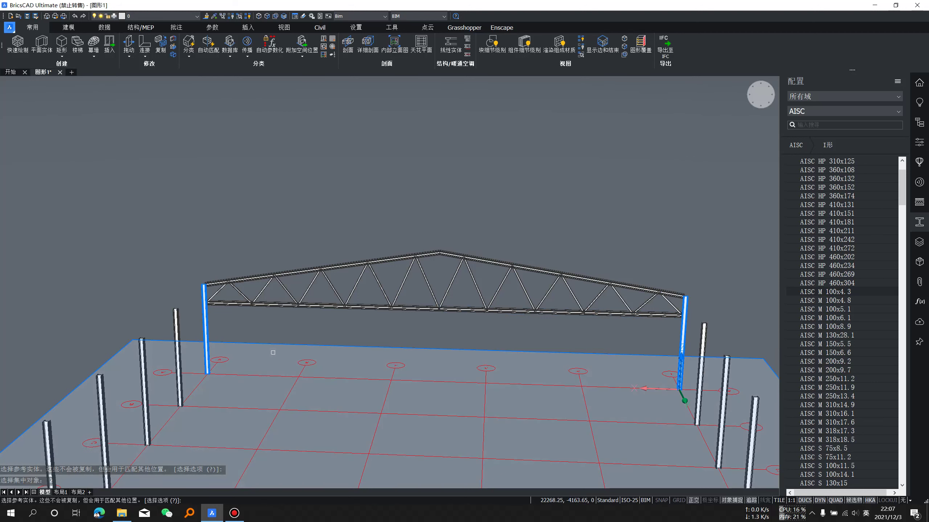
pyautogui.click(641, 314)
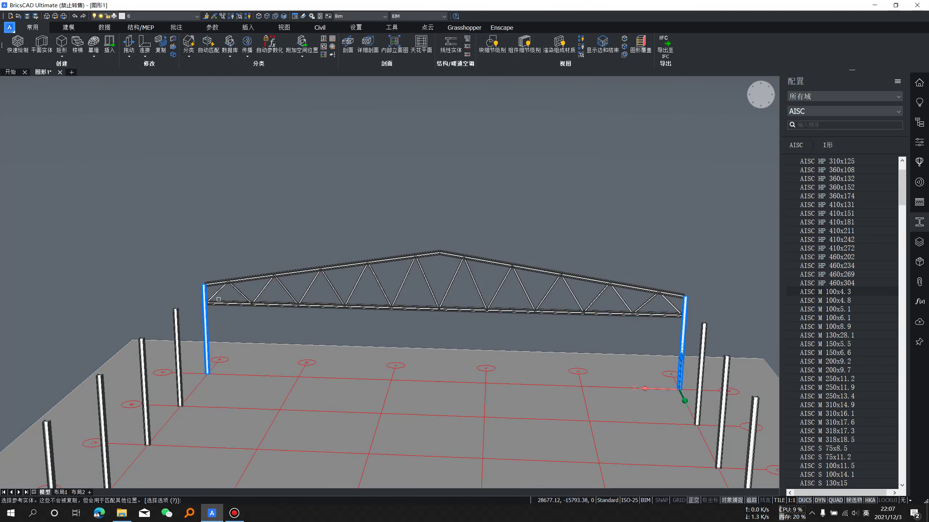
pyautogui.press('Return')
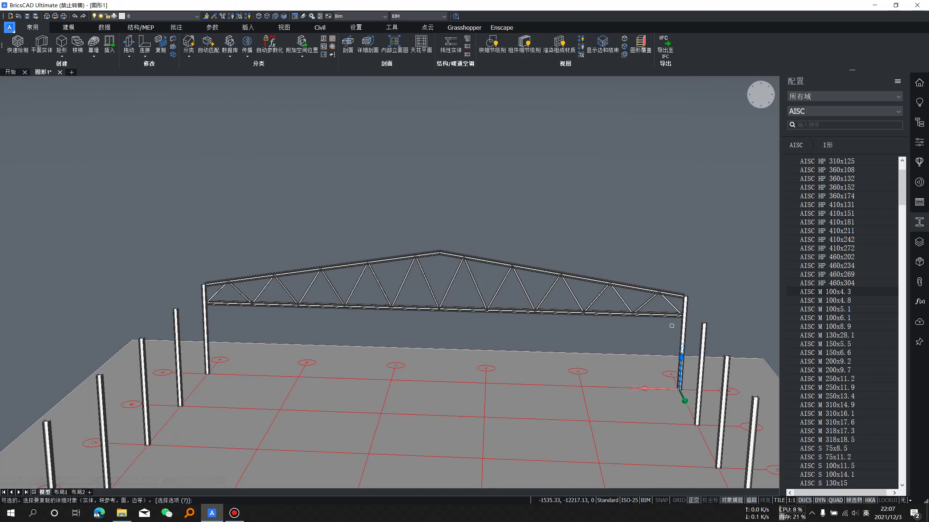
# - Window-select the whole truss (52 objects) as the detail to copy
pyautogui.click(675, 325)
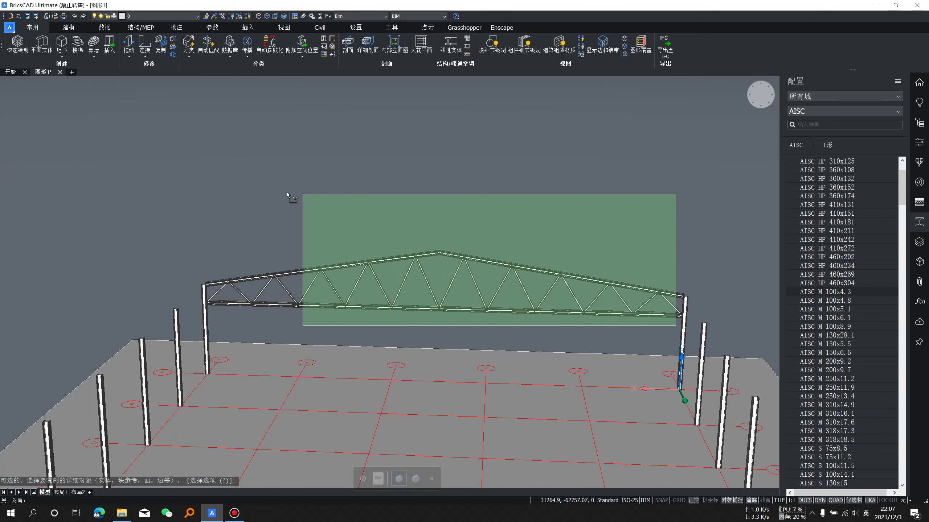
pyautogui.click(215, 191)
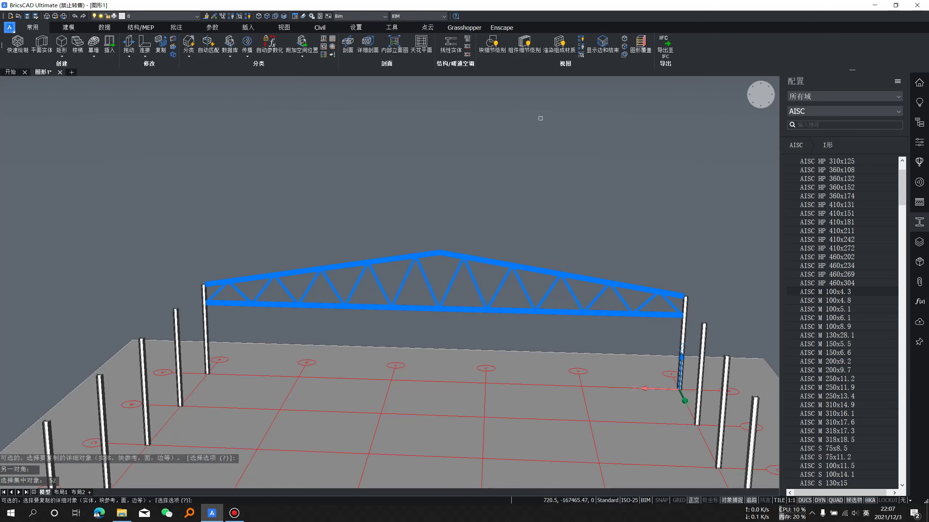
pyautogui.press('Return')
pyautogui.write('C')
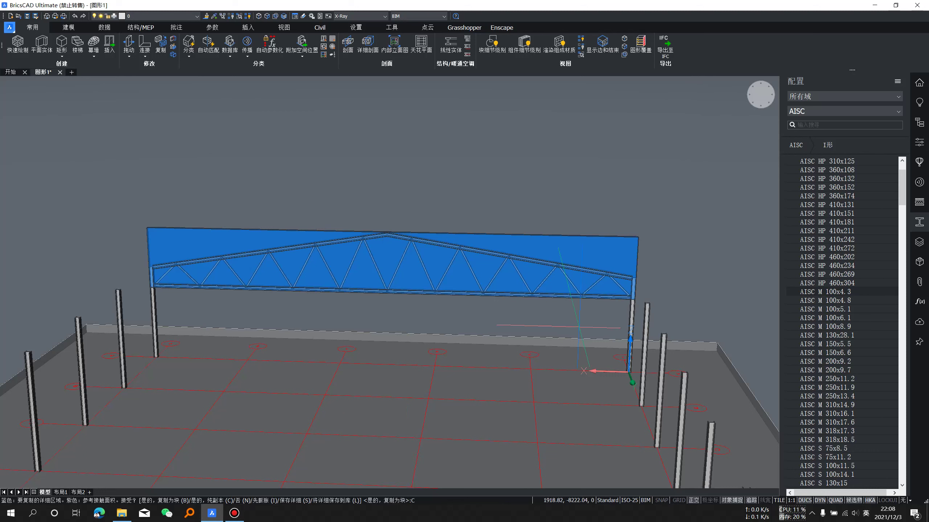
# - Copy the truss to every column pair, rejecting the ground-level suggestions and applying the rest
pyautogui.press('Return')
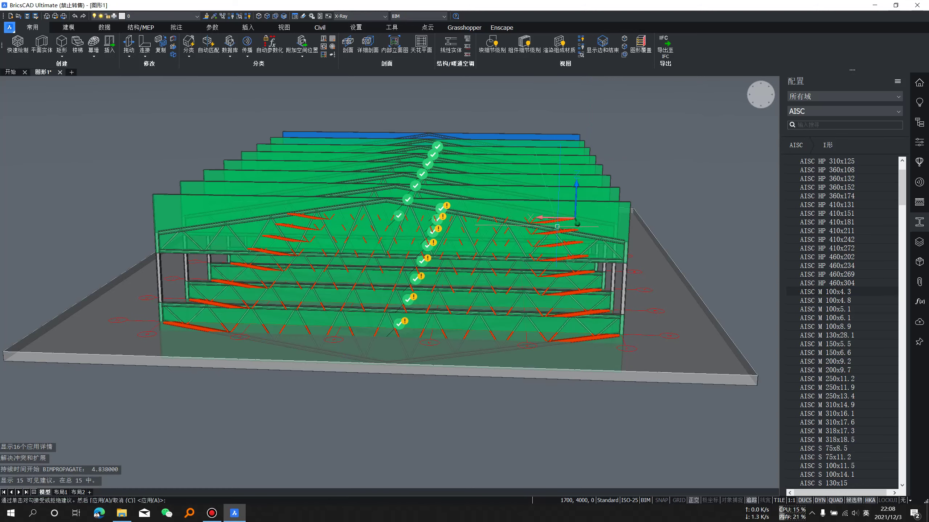
pyautogui.moveTo(625, 242)
pyautogui.keyDown('shift'); pyautogui.mouseDown(button='middle')
pyautogui.moveTo(628, 253)
pyautogui.moveTo(555, 251)
pyautogui.moveTo(617, 257)
pyautogui.mouseUp(button='middle'); pyautogui.keyUp('shift')
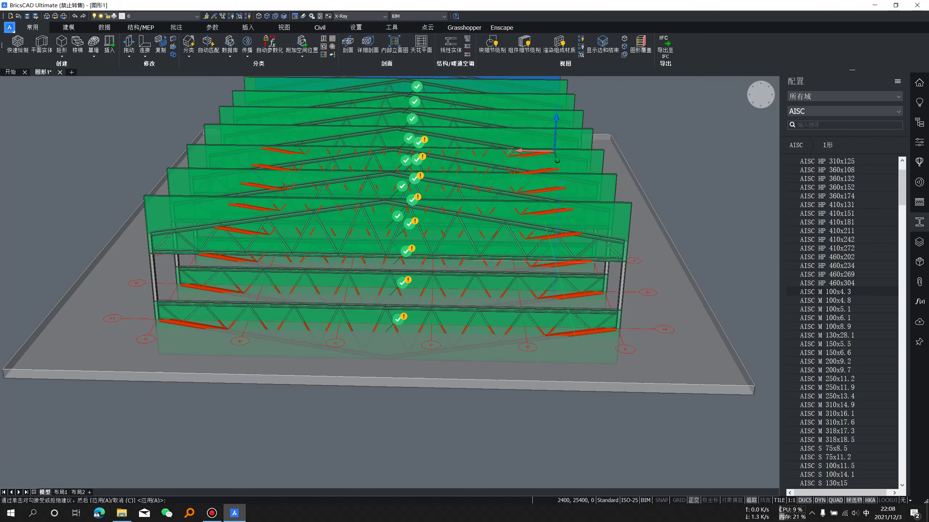
pyautogui.moveTo(510, 150)
pyautogui.keyDown('shift'); pyautogui.mouseDown(button='middle')
pyautogui.moveTo(508, 255)
pyautogui.moveTo(516, 252)
pyautogui.mouseUp(button='middle'); pyautogui.keyUp('shift')
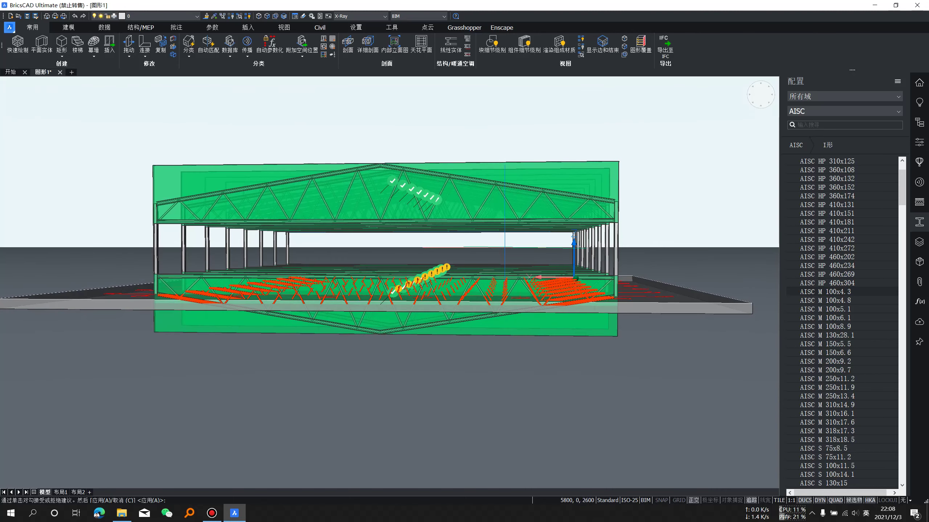
pyautogui.click(524, 373)
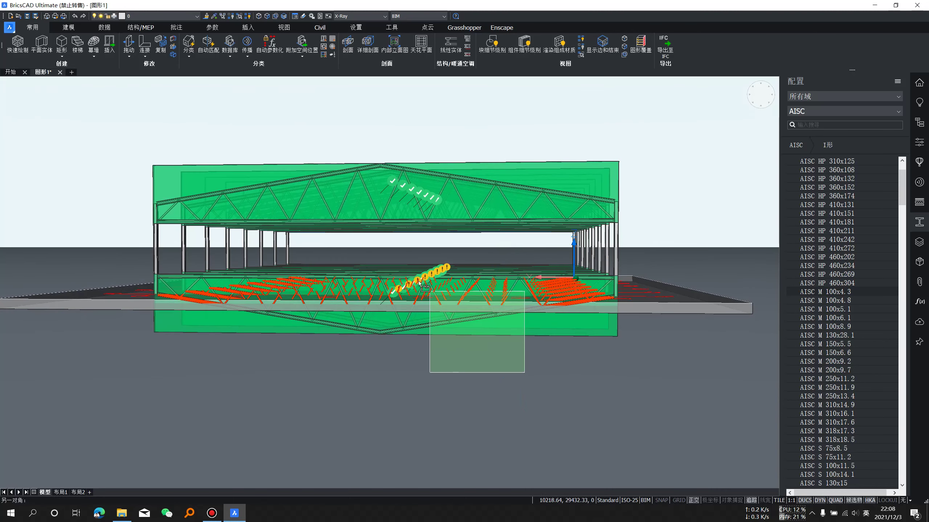
pyautogui.click(355, 250)
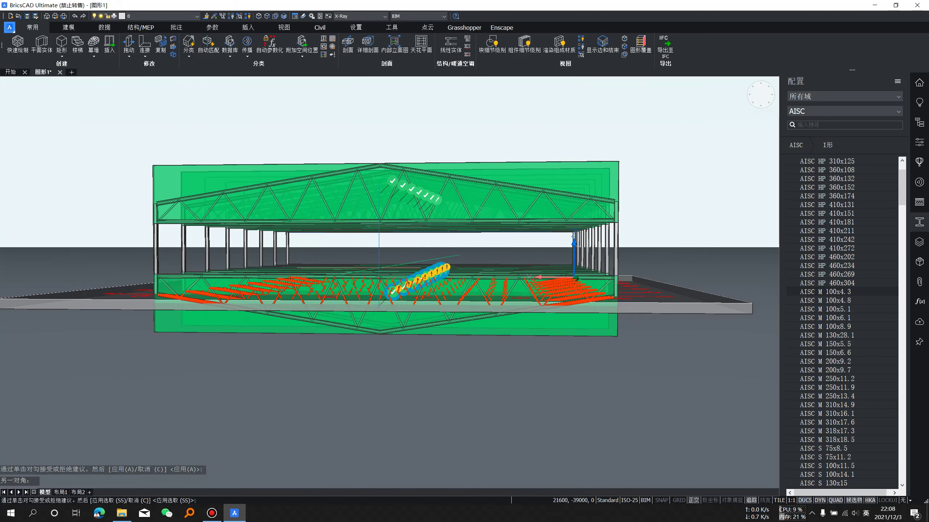
pyautogui.click(419, 283)
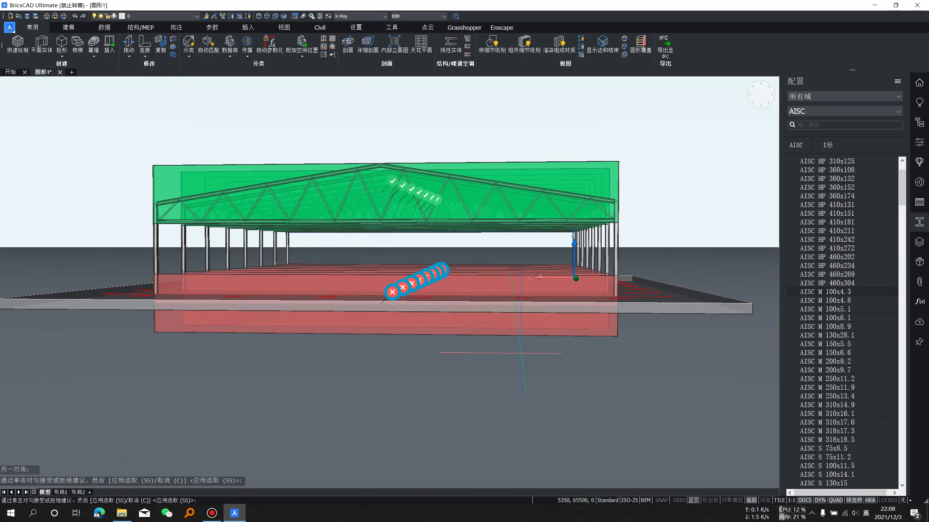
pyautogui.press('Return')
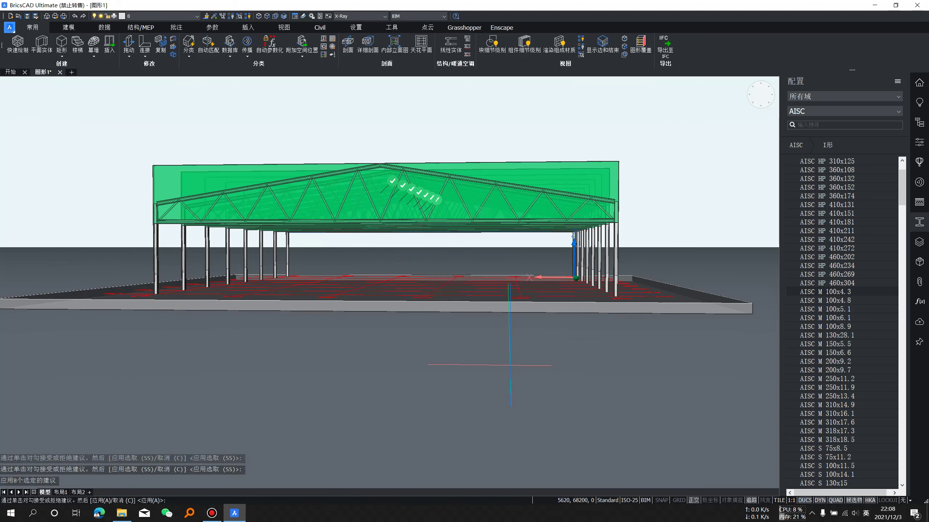
pyautogui.press('Return')
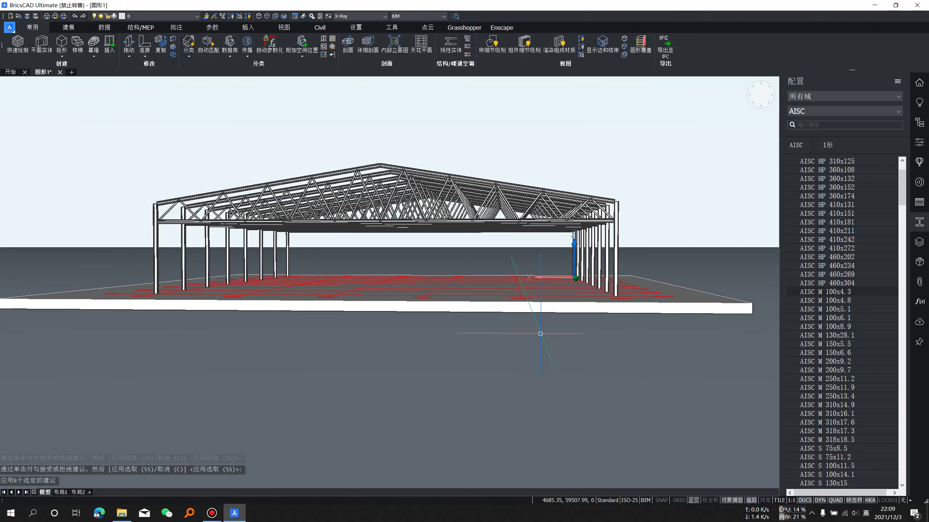
pyautogui.moveTo(621, 237)
pyautogui.keyDown('shift'); pyautogui.mouseDown(button='middle')
pyautogui.moveTo(556, 214)
pyautogui.moveTo(249, 207)
pyautogui.mouseUp(button='middle'); pyautogui.keyUp('shift')
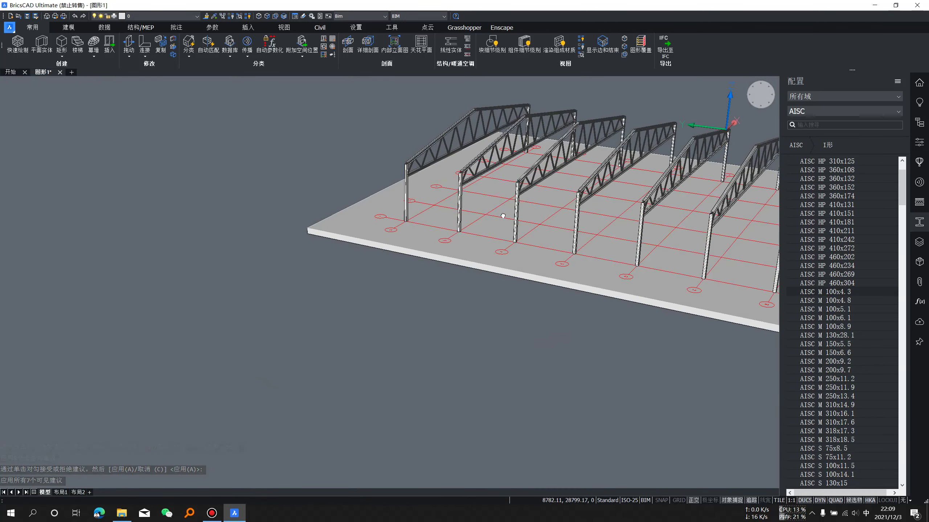
pyautogui.moveTo(477, 227)
pyautogui.keyDown('shift'); pyautogui.mouseDown(button='middle')
pyautogui.moveTo(524, 232)
pyautogui.moveTo(535, 247)
pyautogui.moveTo(695, 167)
pyautogui.mouseUp(button='middle'); pyautogui.keyUp('shift')
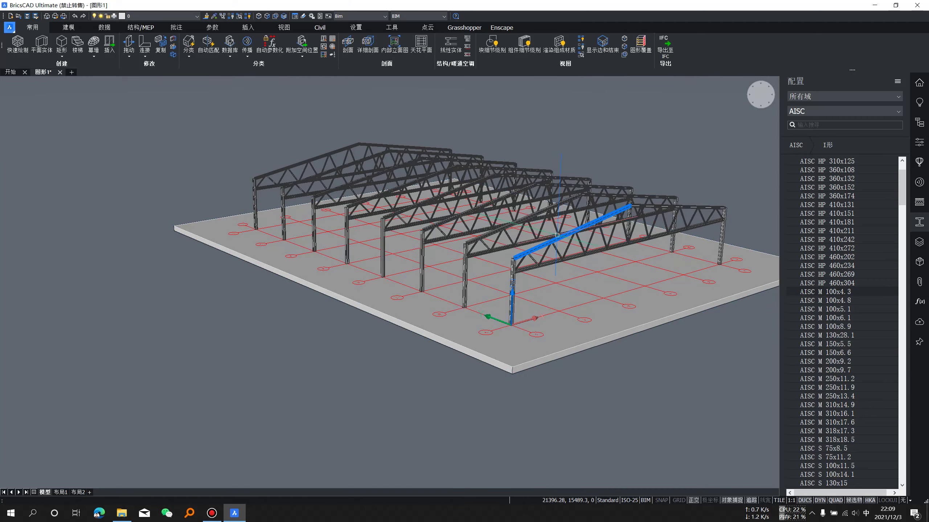
pyautogui.scroll(3, 684, 205)
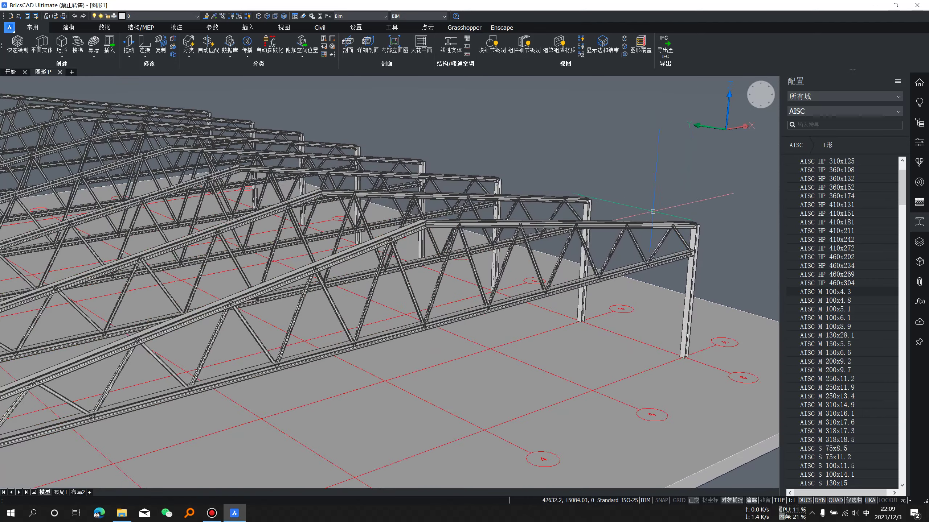
pyautogui.scroll(3, 343, 188)
pyautogui.scroll(-2, 343, 188)
pyautogui.scroll(-5, 275, 229)
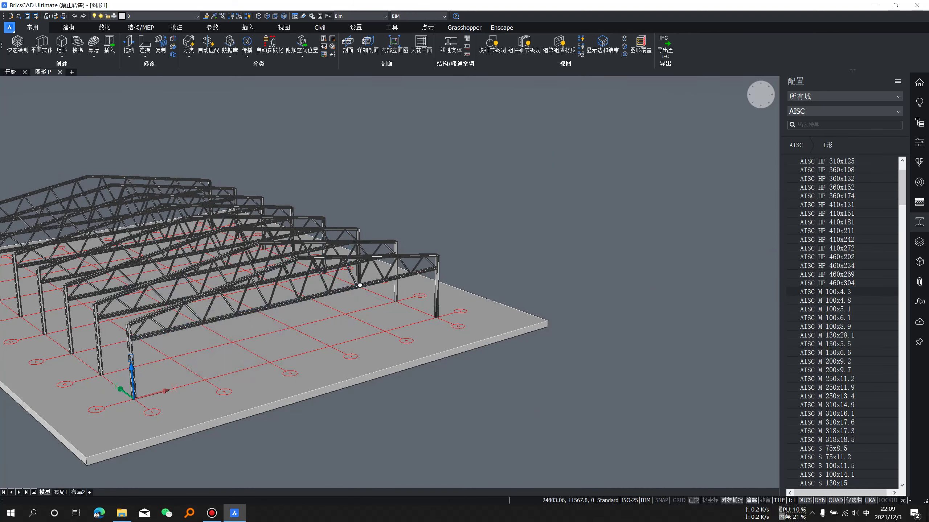
pyautogui.moveTo(328, 299)
pyautogui.keyDown('shift'); pyautogui.mouseDown(button='middle')
pyautogui.moveTo(602, 265)
pyautogui.moveTo(692, 275)
pyautogui.mouseUp(button='middle'); pyautogui.keyUp('shift')
pyautogui.scroll(3, 691, 274)
pyautogui.scroll(-2, 691, 274)
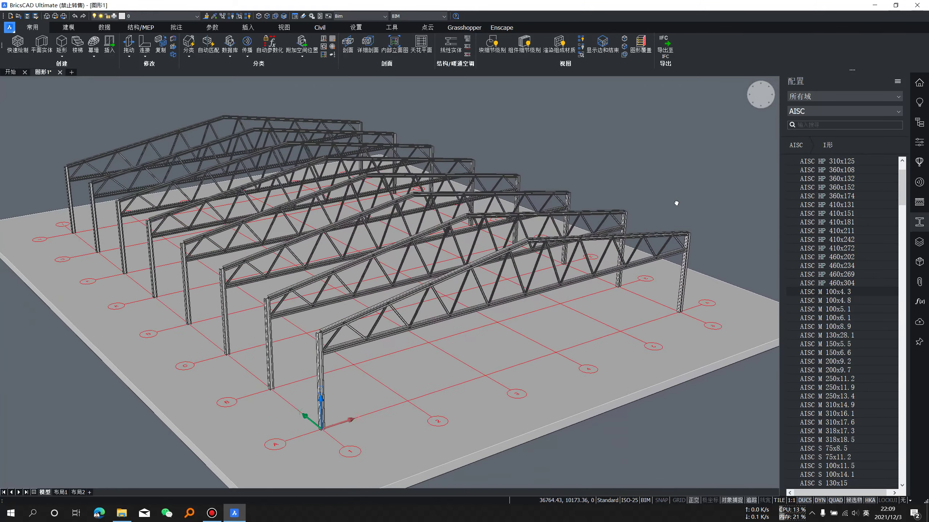
pyautogui.scroll(2, 668, 216)
pyautogui.keyDown('shift'); pyautogui.moveTo(666, 219); pyautogui.dragTo(680, 211, button='middle'); pyautogui.keyUp('shift')
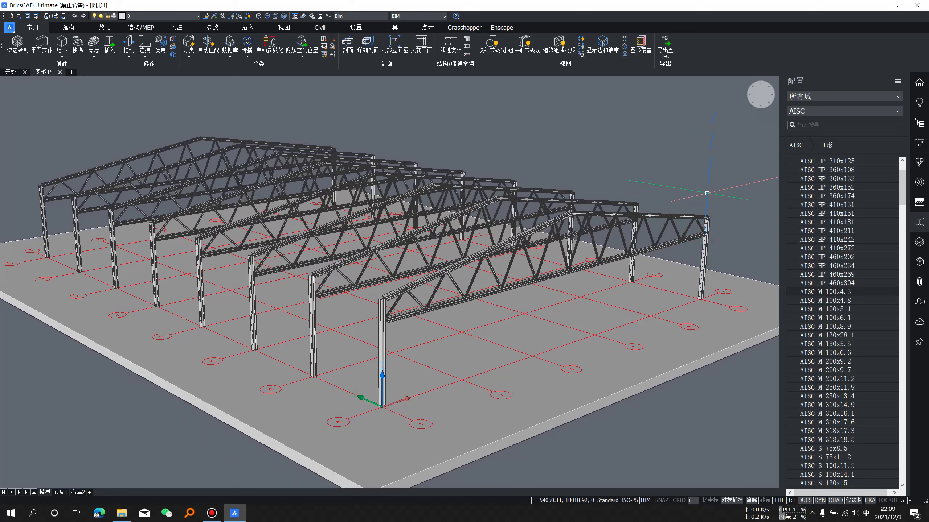
pyautogui.scroll(2, 702, 197)
pyautogui.scroll(2, 702, 197)
pyautogui.scroll(3, 706, 244)
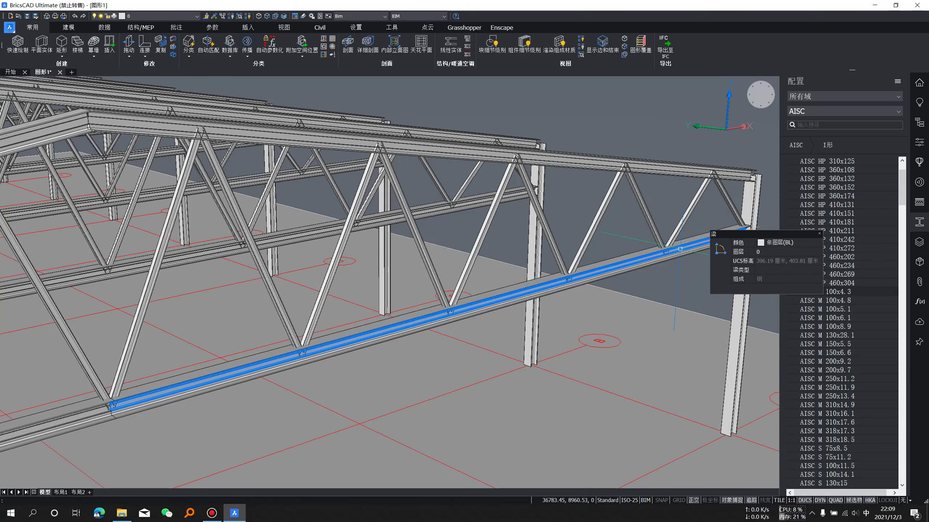
pyautogui.scroll(-2, 699, 251)
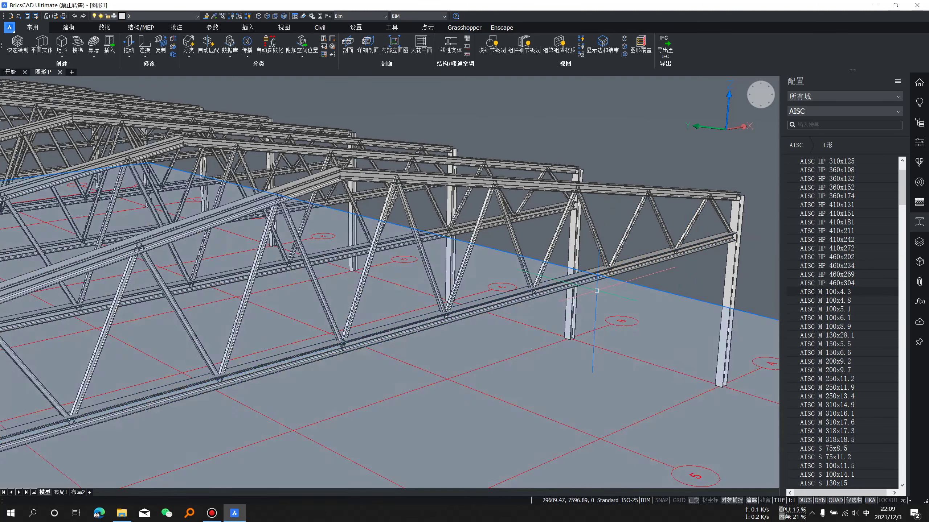
pyautogui.scroll(-2, 459, 299)
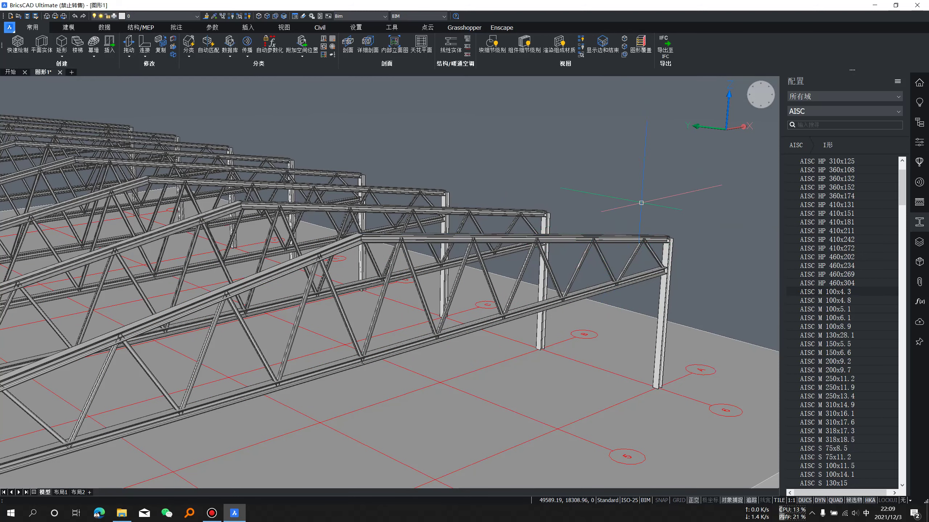
pyautogui.moveTo(645, 174); pyautogui.dragTo(616, 226, button='middle')
pyautogui.scroll(2, 616, 226)
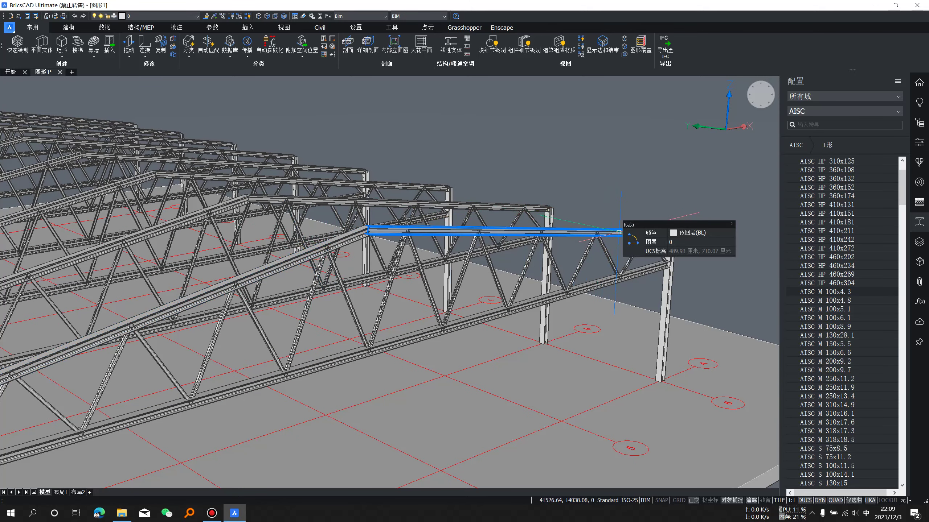
# - Select the top-chord members of the front trusses, orbiting to reach them
pyautogui.click(619, 231)
pyautogui.keyDown('shift'); pyautogui.moveTo(612, 193); pyautogui.dragTo(468, 303, button='middle'); pyautogui.keyUp('shift')
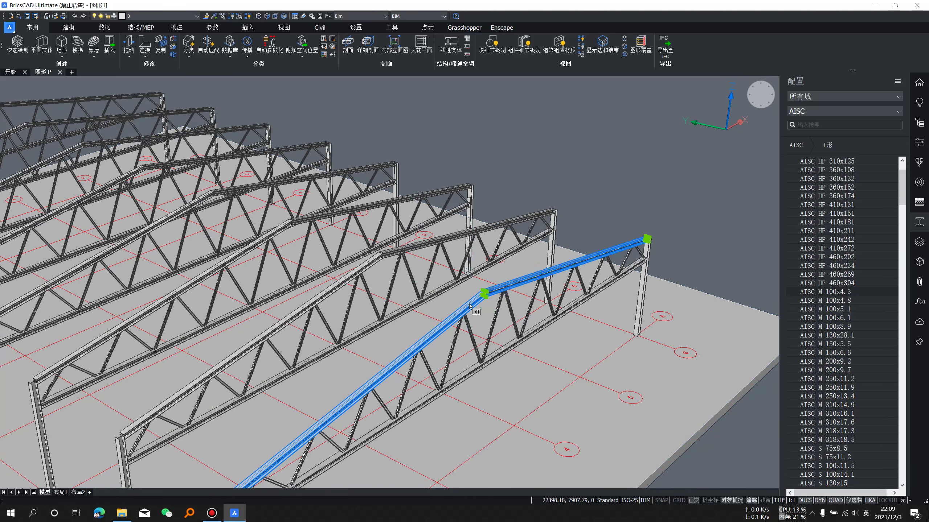
pyautogui.click(501, 225)
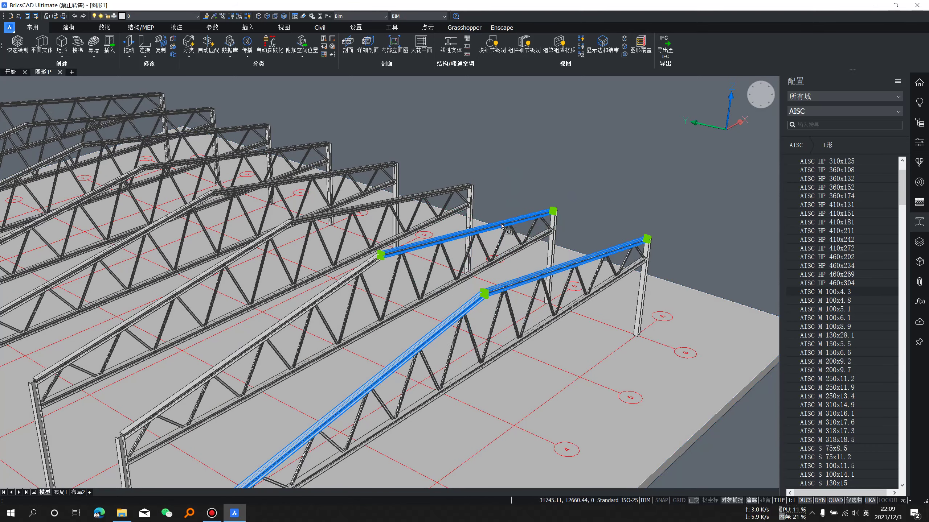
pyautogui.click(381, 254)
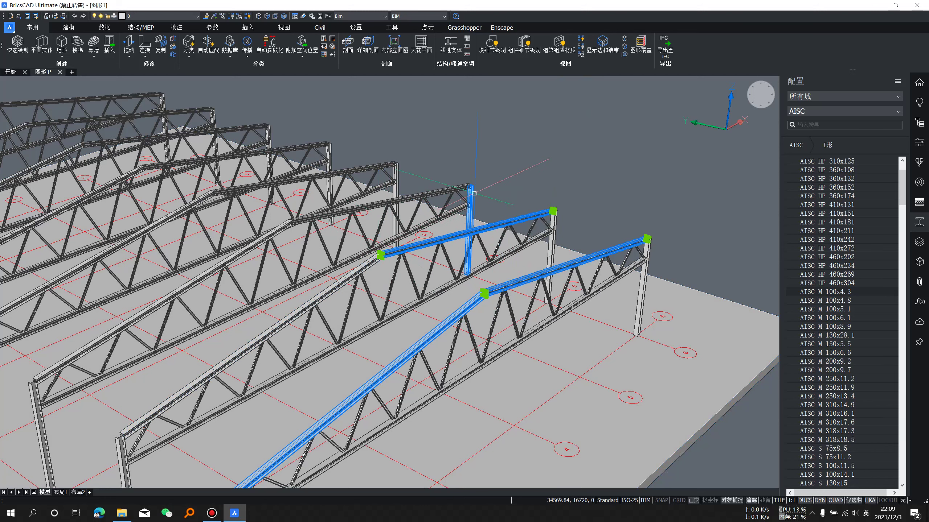
pyautogui.scroll(-5, 413, 219)
pyautogui.scroll(4, 398, 234)
pyautogui.click(383, 254)
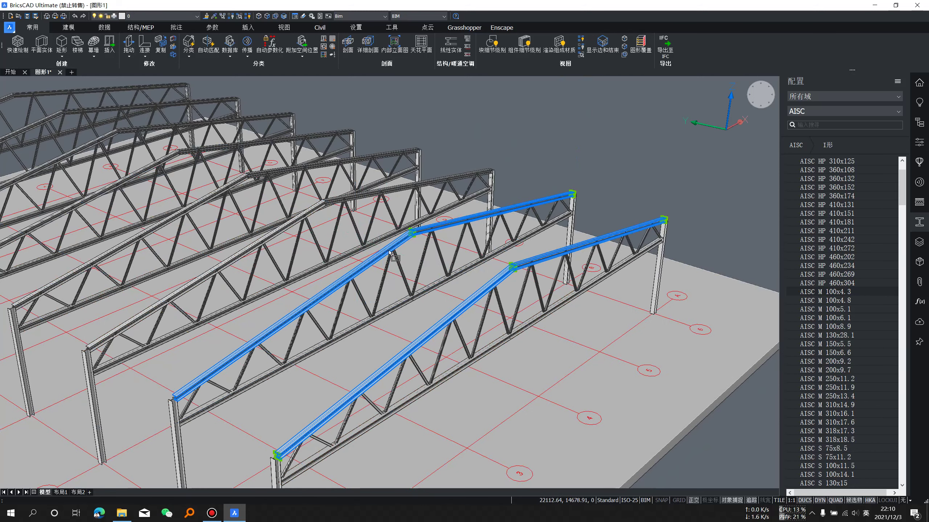
pyautogui.click(421, 187)
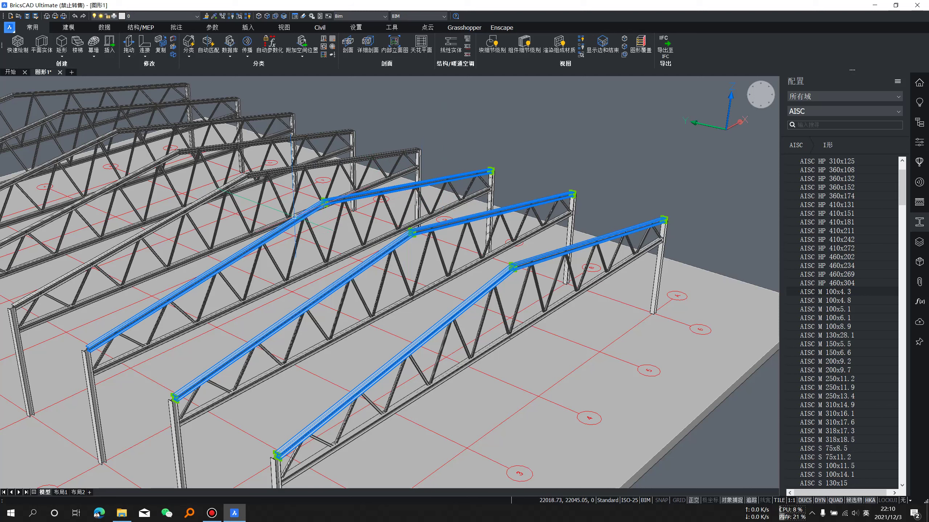
pyautogui.click(305, 214)
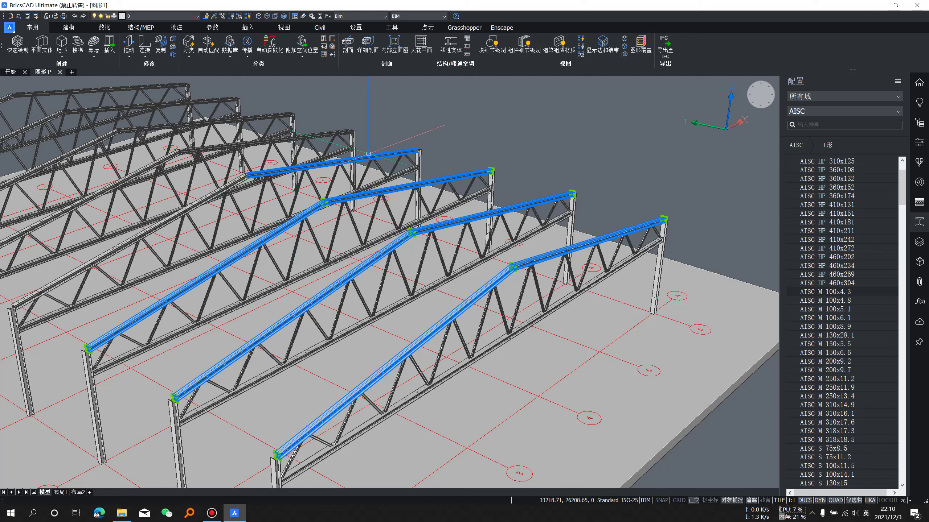
# - Add the remaining truss top chords, including the back truss, to reach all 16
pyautogui.click(234, 183)
pyautogui.scroll(-3, 456, 315)
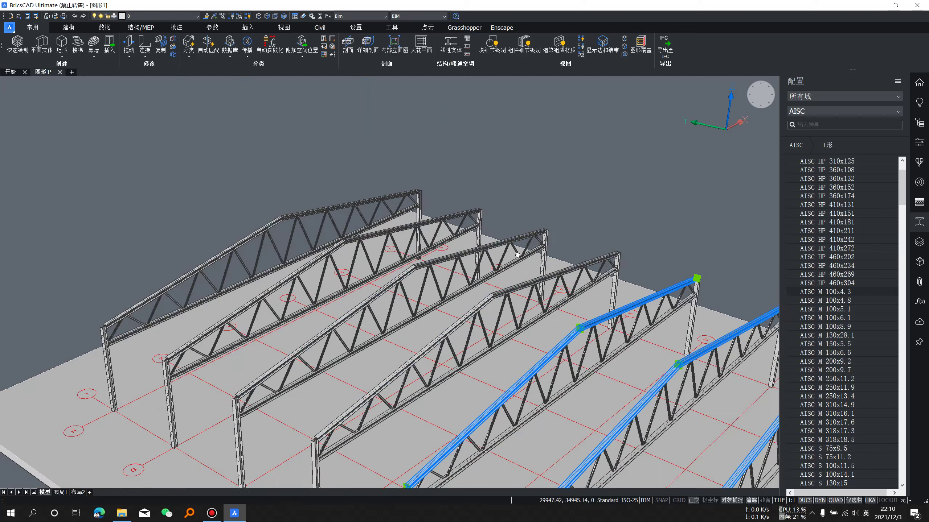
pyautogui.scroll(3, 455, 315)
pyautogui.scroll(2, 456, 315)
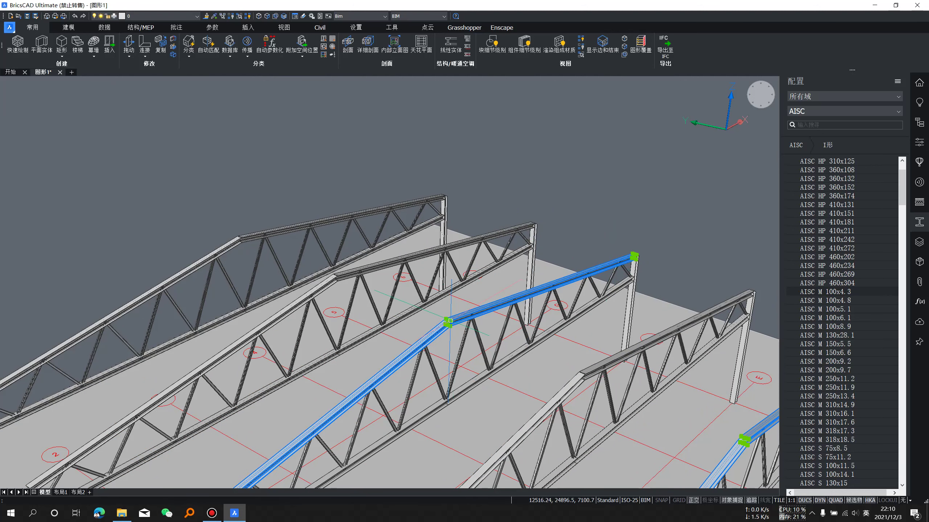
pyautogui.scroll(-3, 480, 284)
pyautogui.scroll(2, 480, 284)
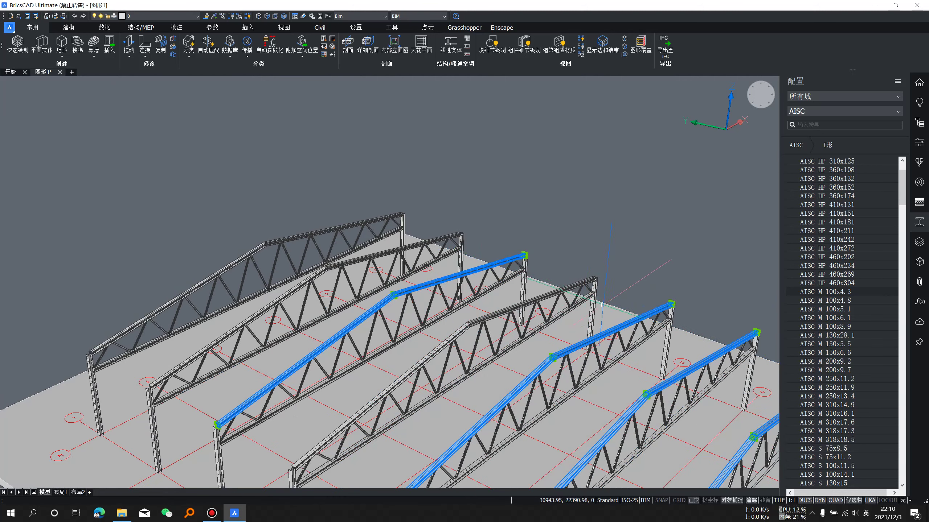
pyautogui.scroll(2, 574, 283)
pyautogui.moveTo(423, 349)
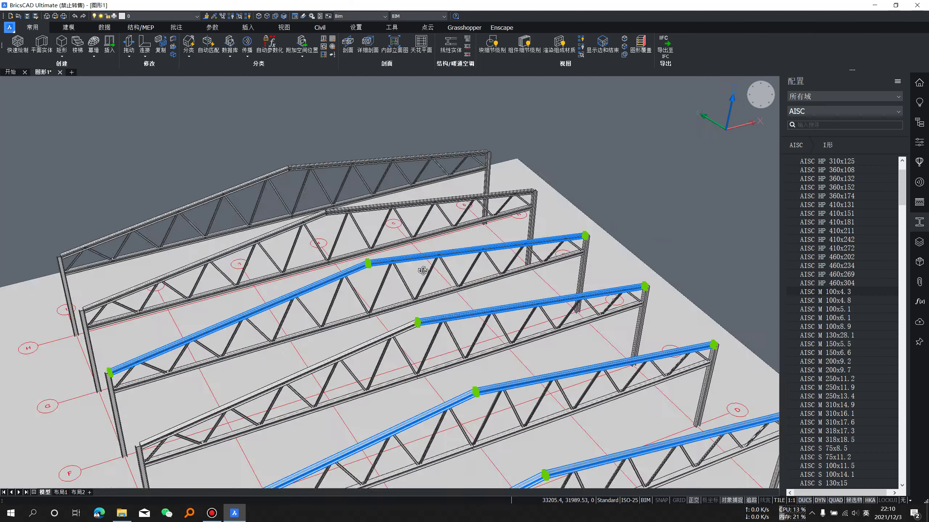
pyautogui.moveTo(443, 317)
pyautogui.keyDown('shift'); pyautogui.mouseDown(button='middle')
pyautogui.moveTo(210, 261)
pyautogui.moveTo(360, 221)
pyautogui.mouseUp(button='middle'); pyautogui.keyUp('shift')
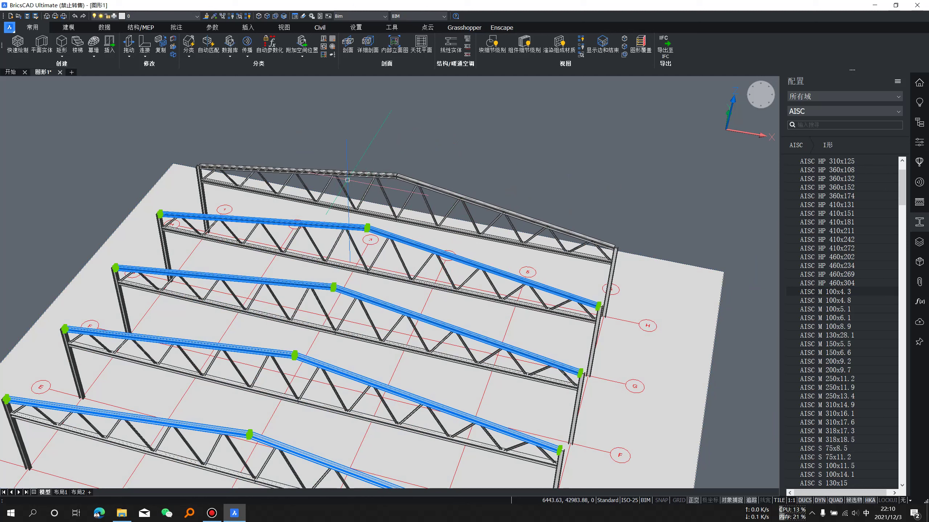
pyautogui.click(351, 171)
pyautogui.click(437, 187)
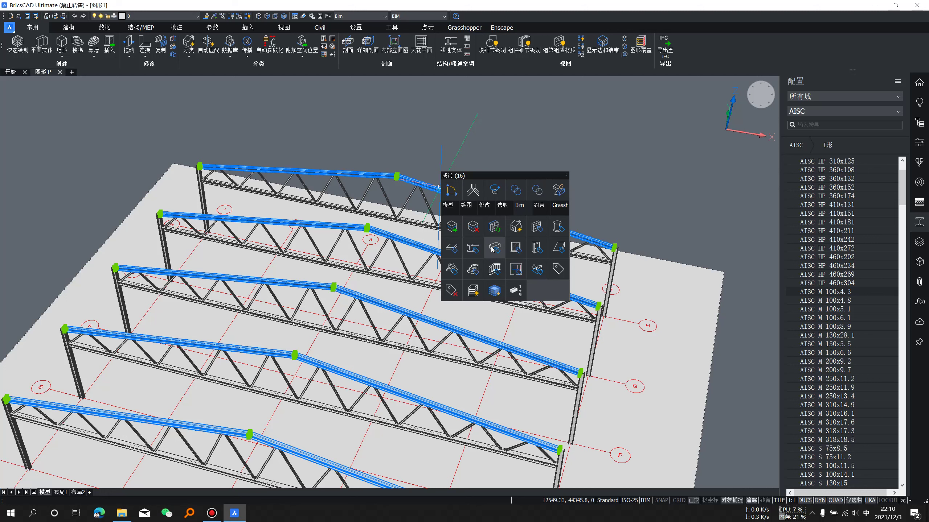
# - Classify the selected top chords as Beam and confirm 48 beams in the BIM Structure tree
pyautogui.click(472, 250)
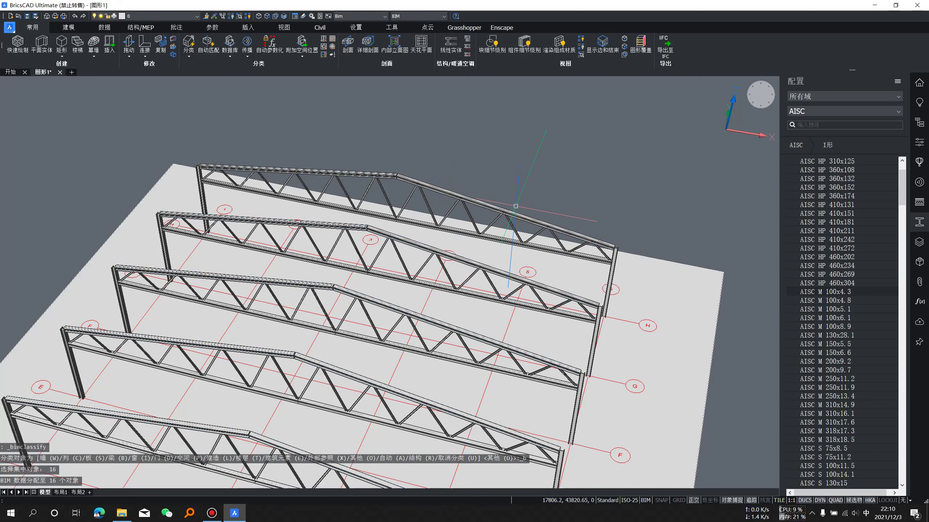
pyautogui.scroll(2, 486, 192)
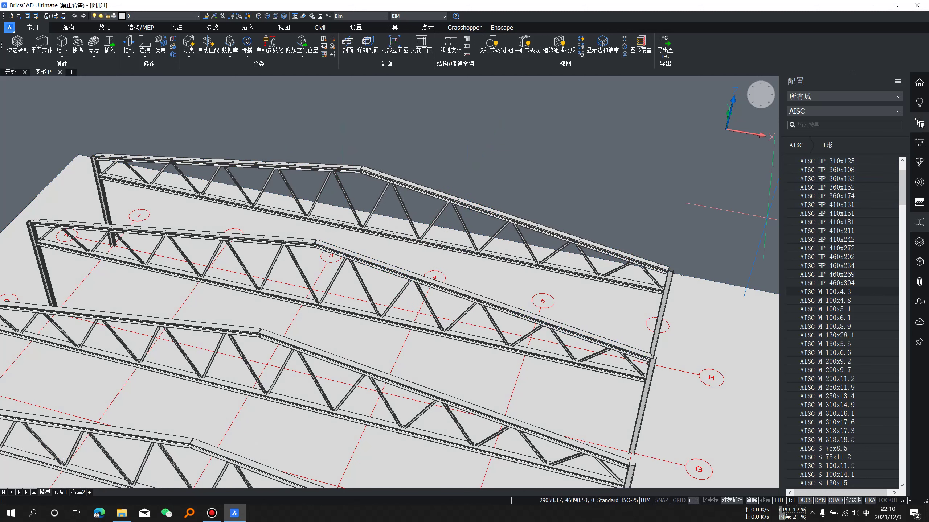
pyautogui.click(919, 123)
pyautogui.click(793, 108)
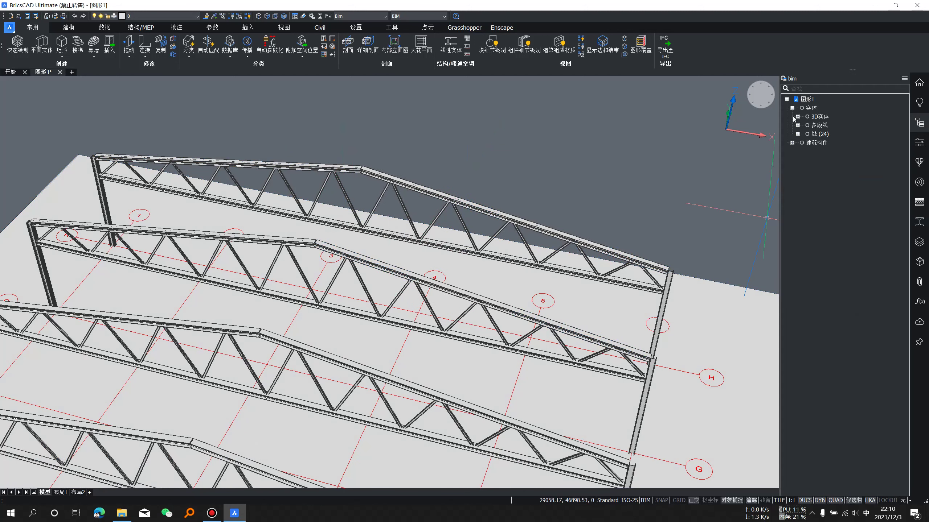
pyautogui.click(792, 143)
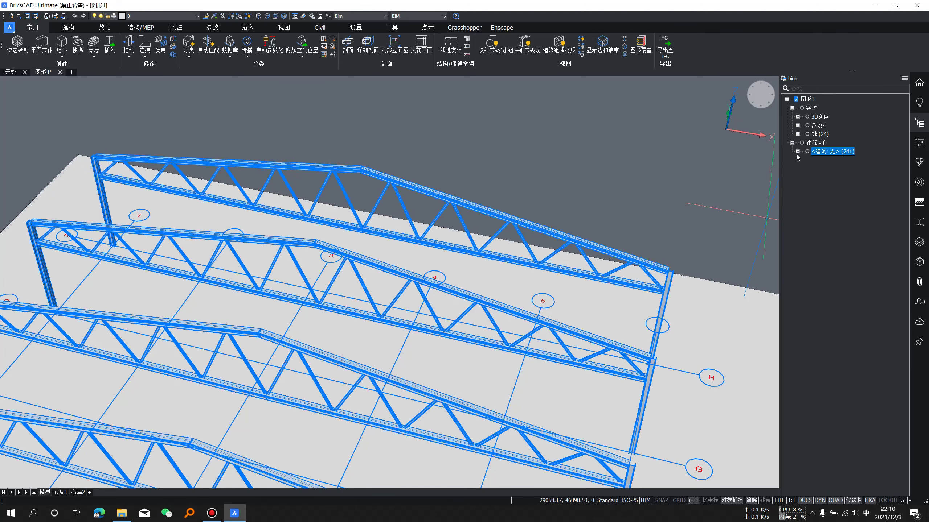
pyautogui.click(798, 152)
pyautogui.click(803, 160)
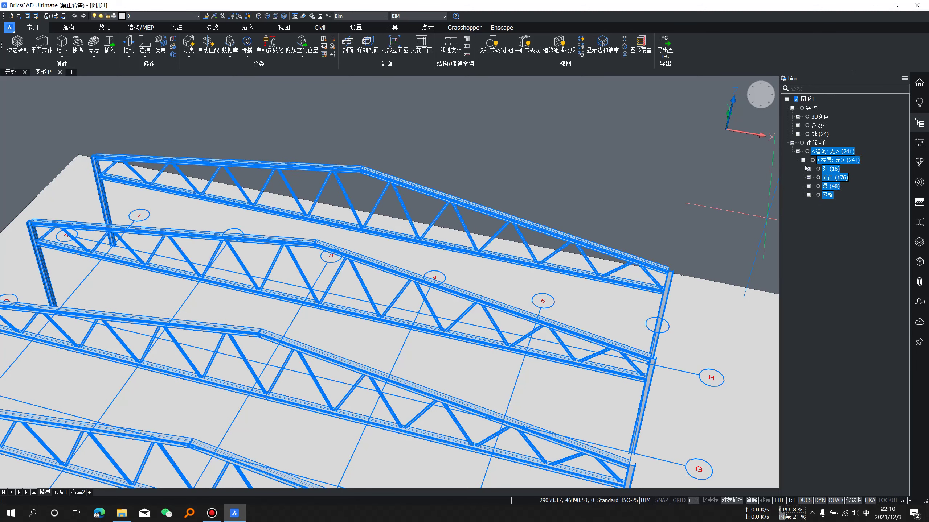
pyautogui.doubleClick(829, 187)
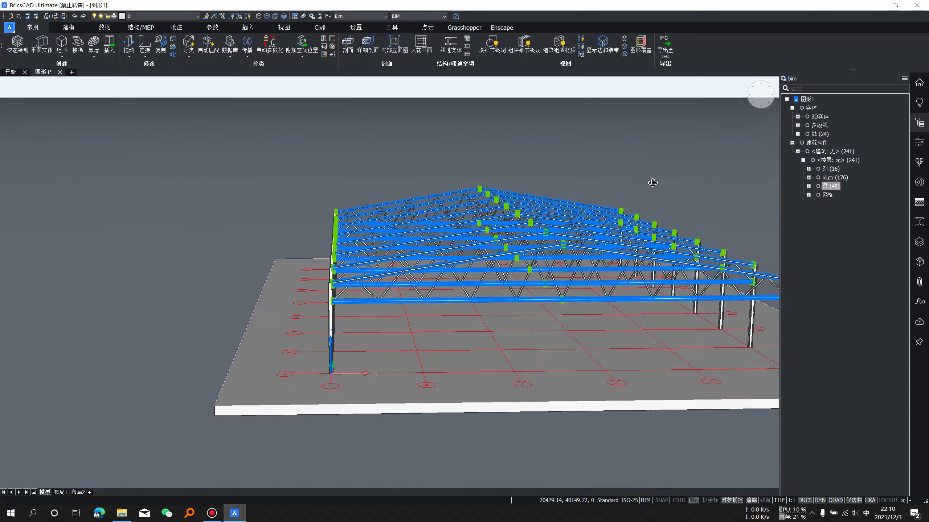
pyautogui.press('Delete')
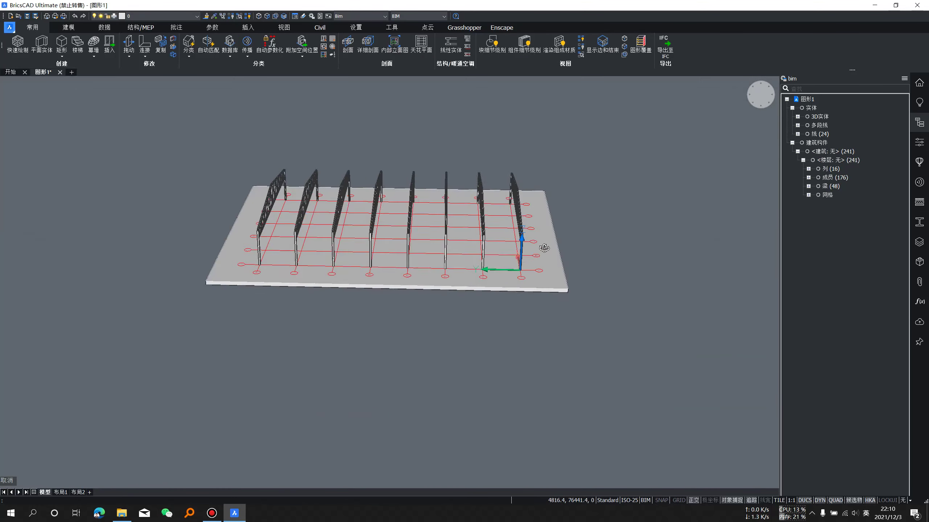
# - Crossing-select the floor slab and grid lines and hide them
pyautogui.scroll(3, 512, 263)
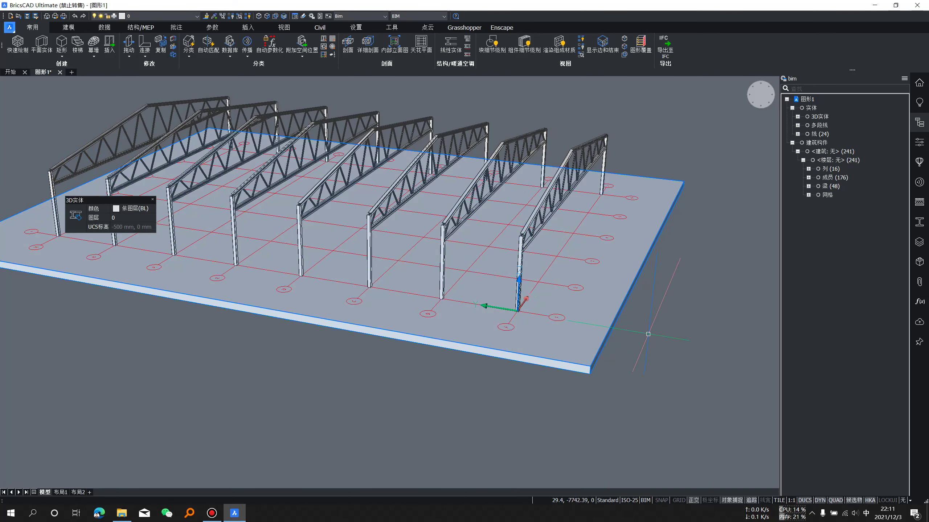
pyautogui.scroll(2, 648, 334)
pyautogui.scroll(-4, 647, 347)
pyautogui.scroll(5, 646, 366)
pyautogui.click(647, 367)
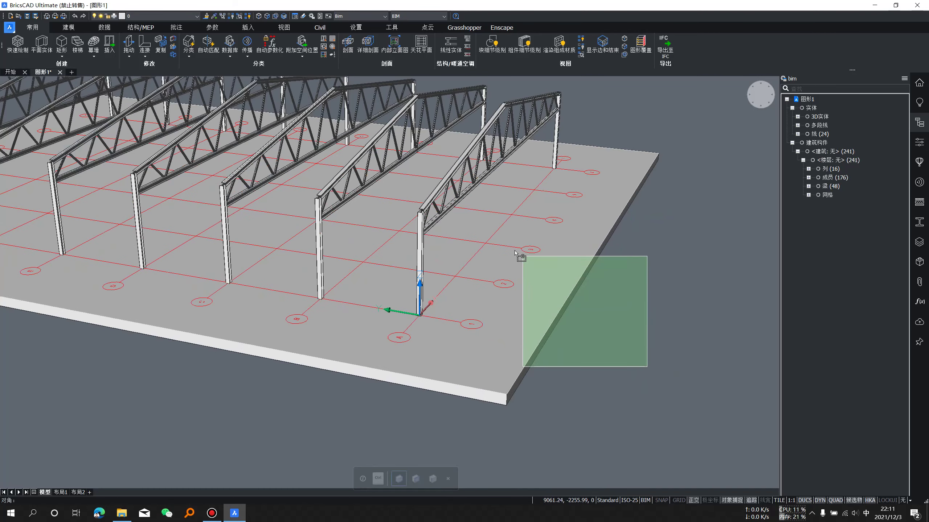
pyautogui.click(491, 235)
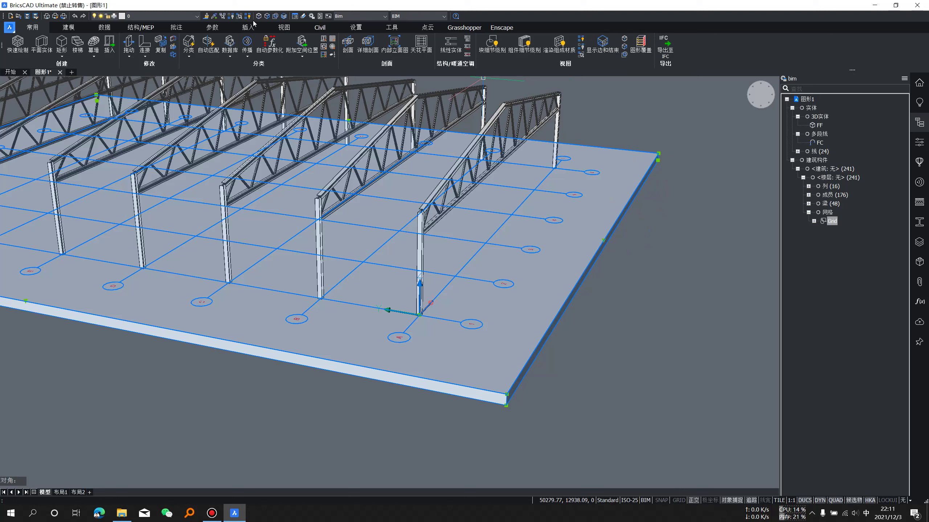
pyautogui.click(233, 16)
pyautogui.scroll(-2, 577, 248)
pyautogui.scroll(-3, 570, 253)
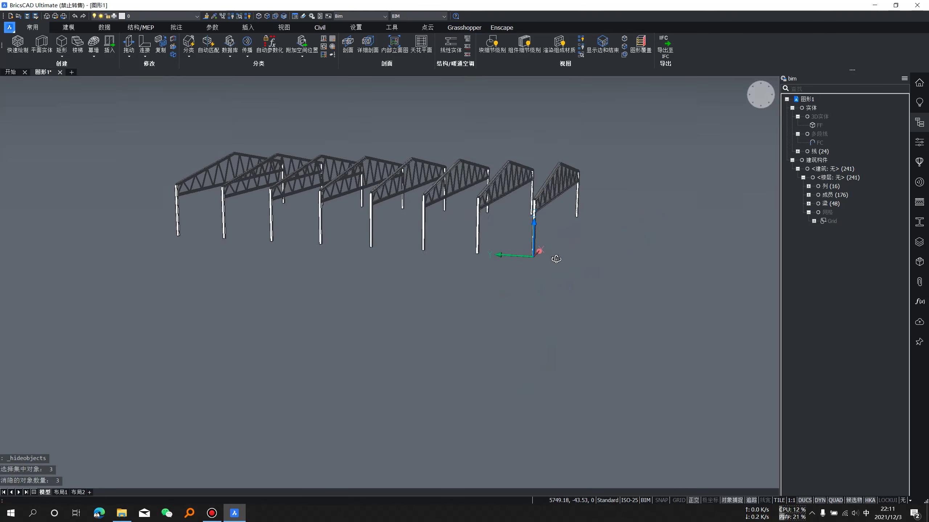
pyautogui.scroll(3, 556, 259)
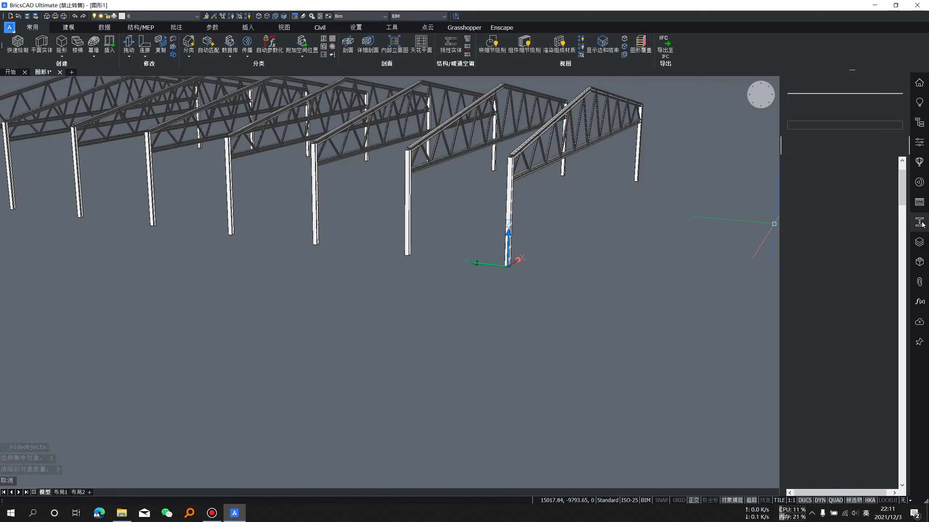
# - Try placing the AISC M 100x4.3 profile, then cancel it
pyautogui.scroll(2, 851, 235)
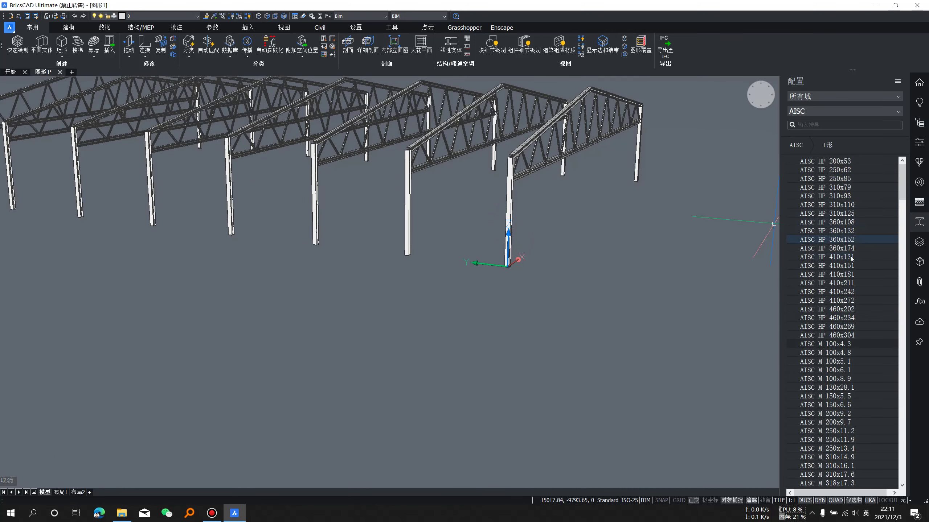
pyautogui.click(827, 344)
pyautogui.moveTo(825, 346); pyautogui.dragTo(756, 337)
pyautogui.moveTo(579, 299); pyautogui.dragTo(577, 293)
pyautogui.press('Escape')
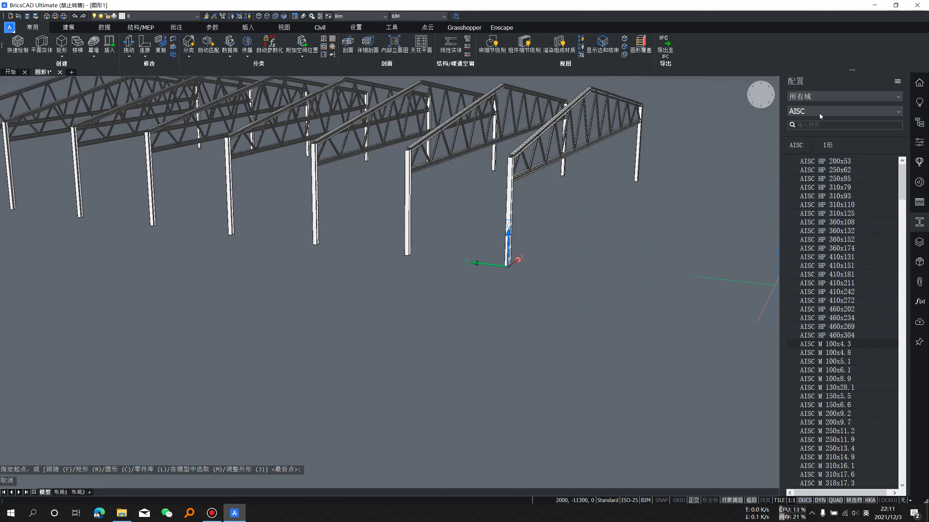
# - Filter profiles to All Standards, open U-shapes, and pick AISC C 75x5.2
pyautogui.click(820, 114)
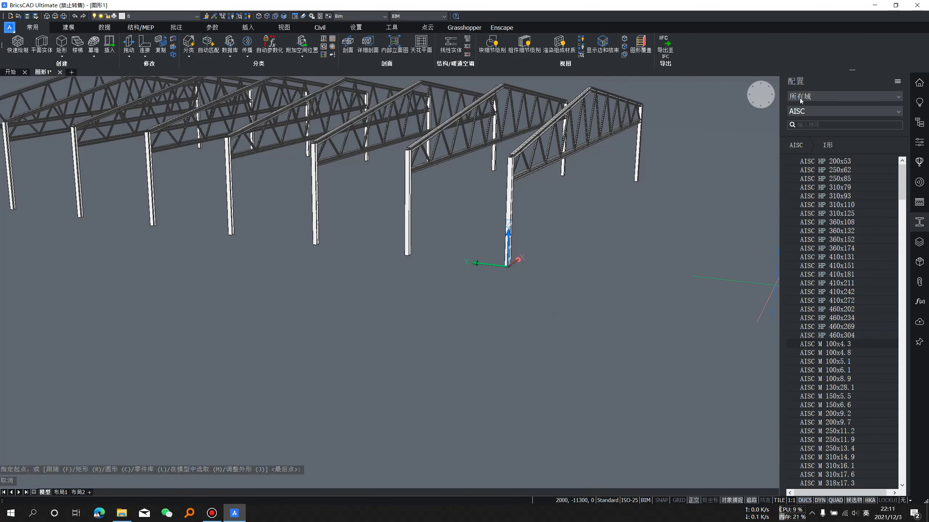
pyautogui.click(805, 113)
pyautogui.click(814, 100)
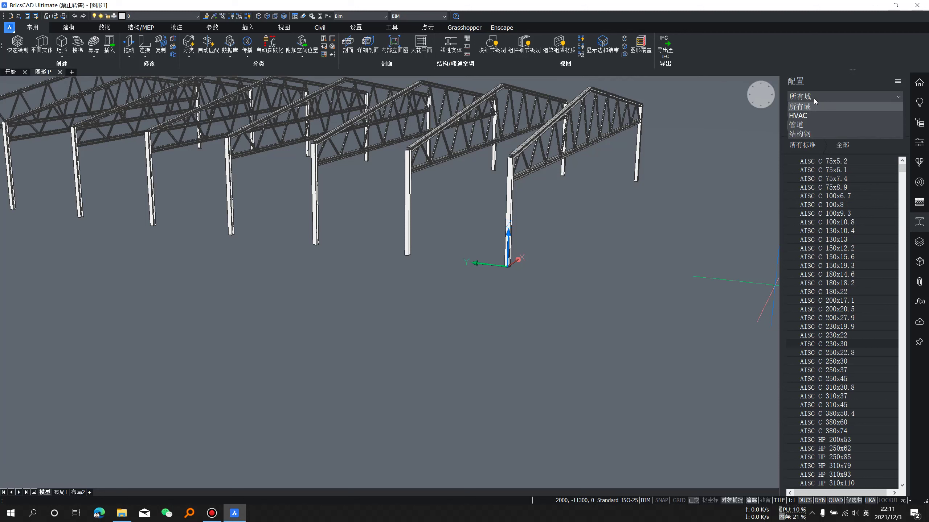
pyautogui.click(806, 126)
pyautogui.click(801, 145)
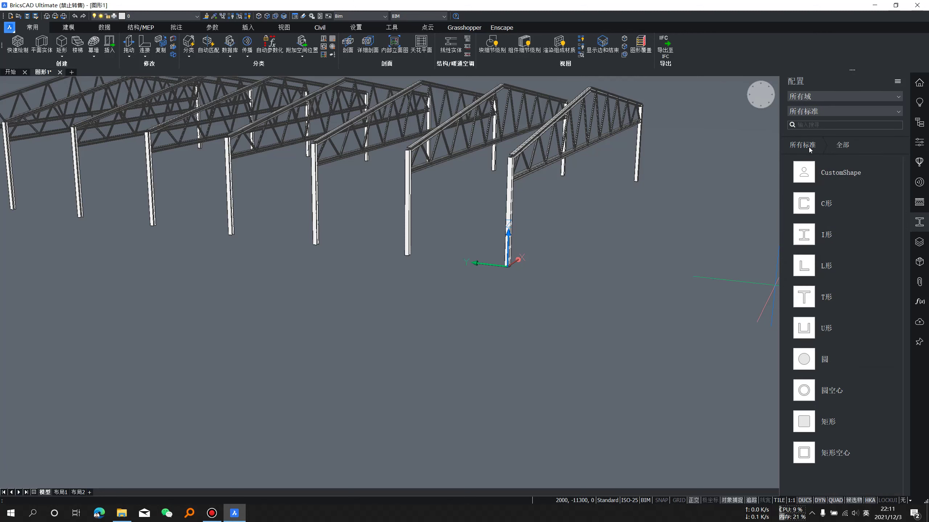
pyautogui.click(806, 328)
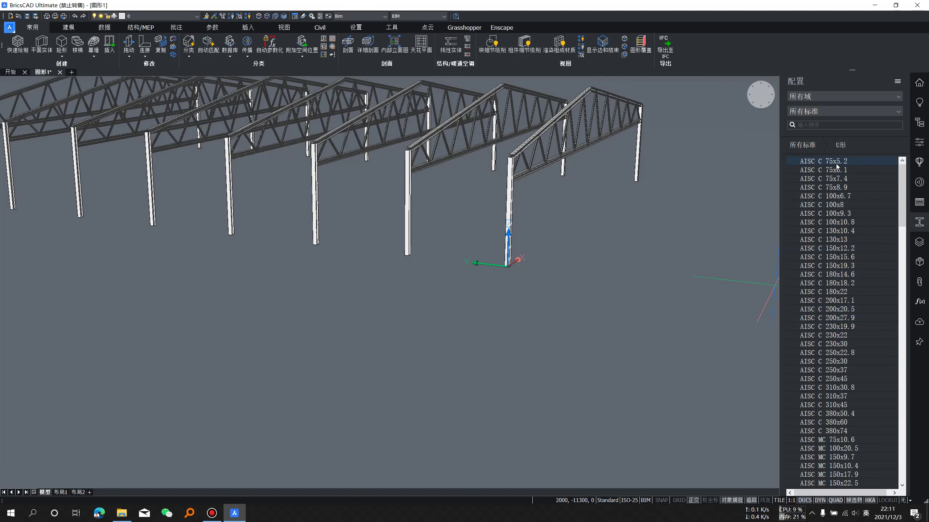
pyautogui.click(837, 166)
pyautogui.scroll(5, 508, 260)
# - Draw the channel from the wall-base midpoint to an end point 5000 along
pyautogui.scroll(5, 491, 297)
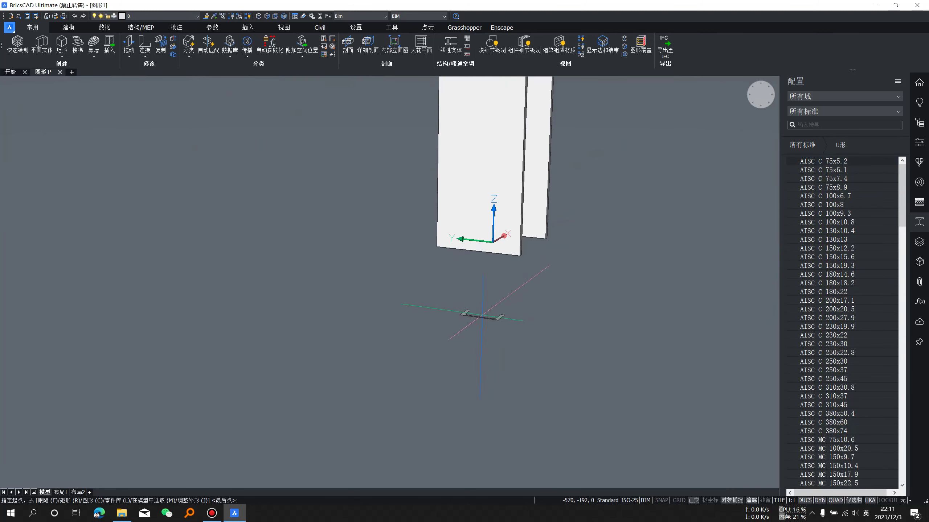
pyautogui.scroll(1, 480, 292)
pyautogui.scroll(1, 477, 263)
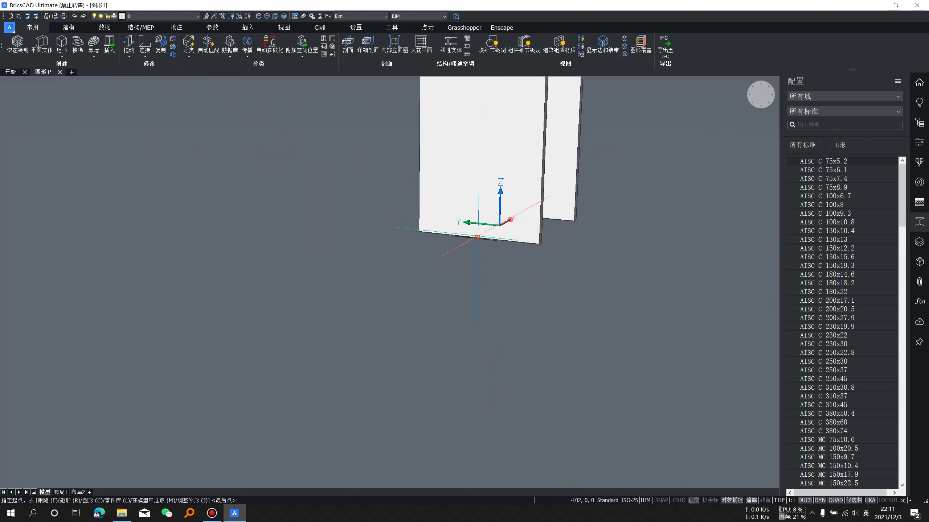
pyautogui.click(478, 238)
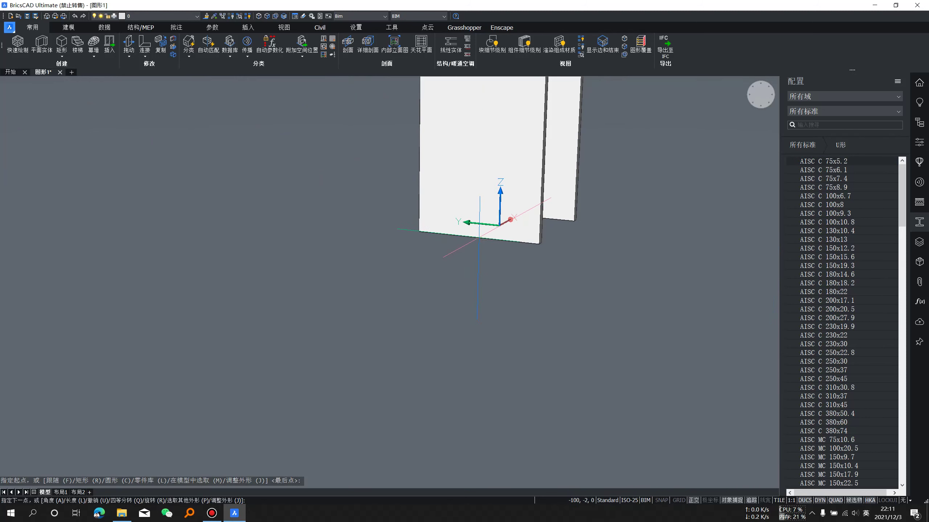
pyautogui.scroll(-1, 146, 189)
pyautogui.scroll(-2, 146, 189)
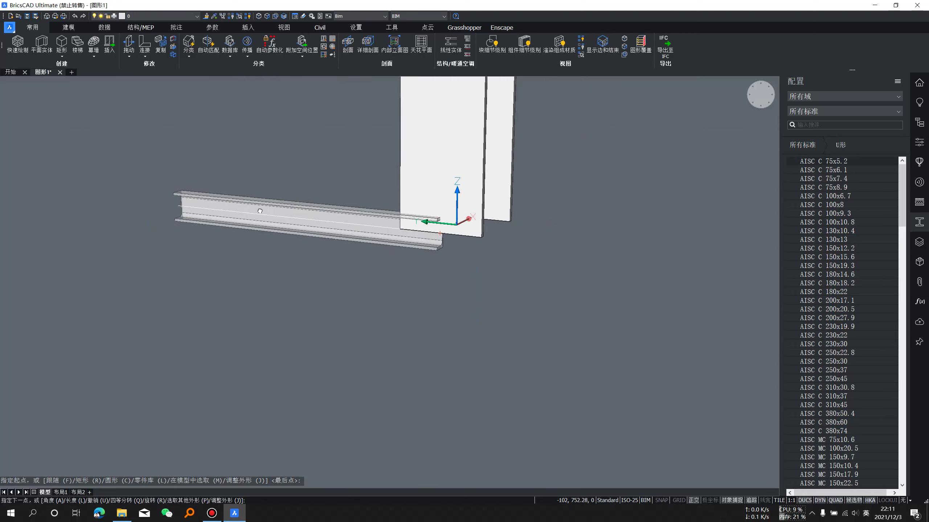
pyautogui.keyDown('shift'); pyautogui.moveTo(194, 200); pyautogui.dragTo(138, 216, button='middle'); pyautogui.keyUp('shift')
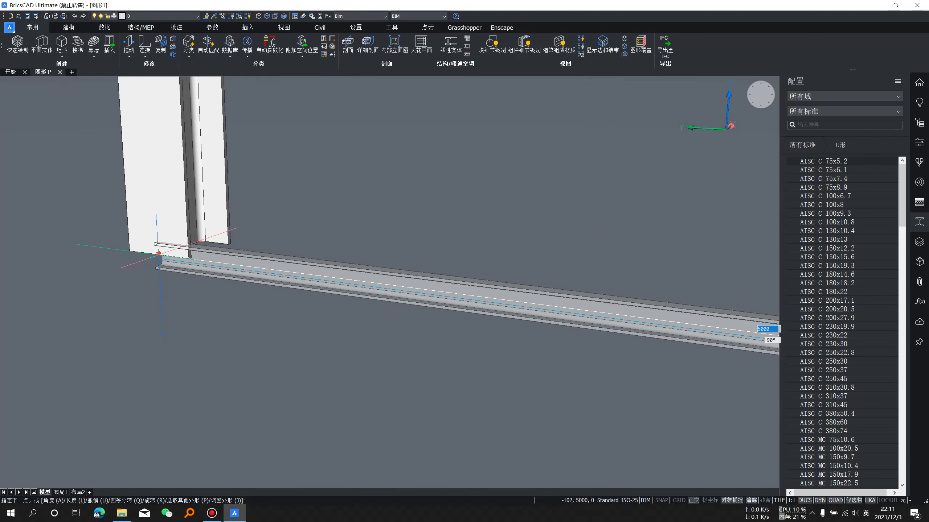
pyautogui.click(159, 254)
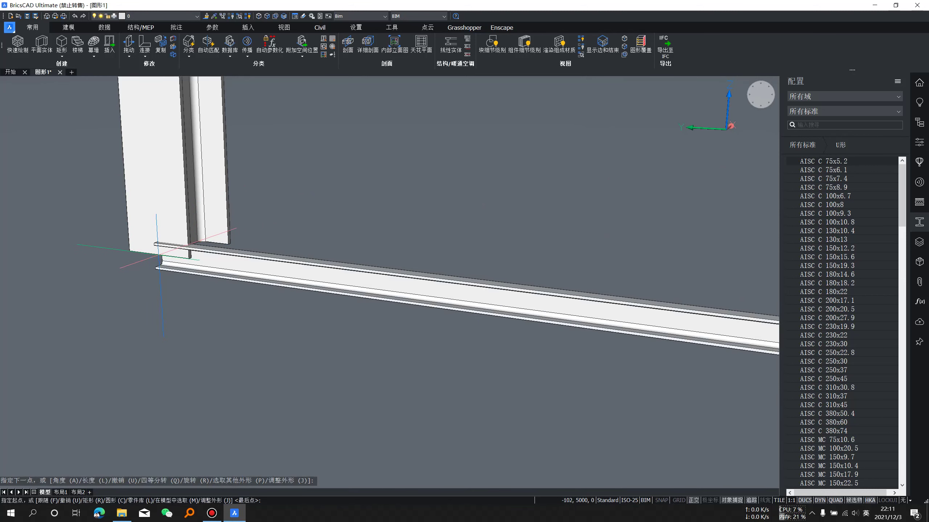
# - End the BEAM command and orbit to the beam–column corner
pyautogui.scroll(-3, 309, 329)
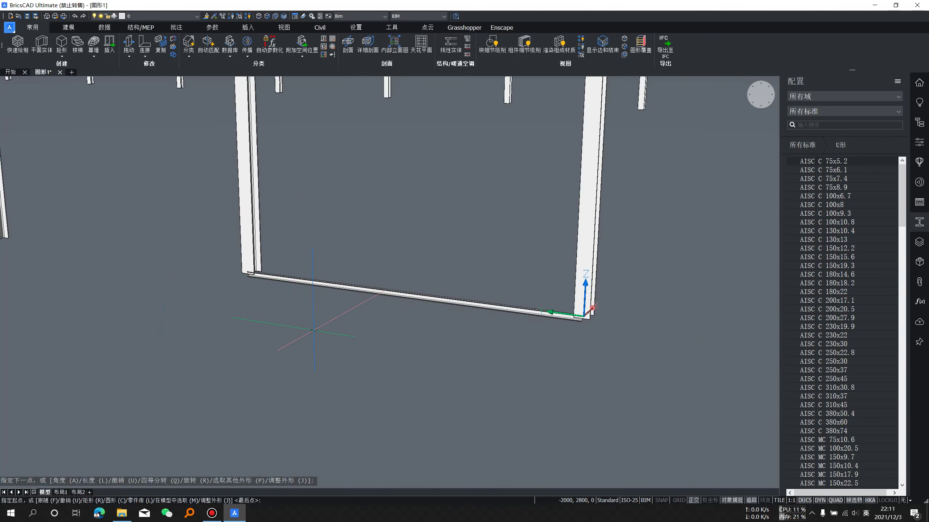
pyautogui.scroll(3, 483, 332)
pyautogui.press('Escape')
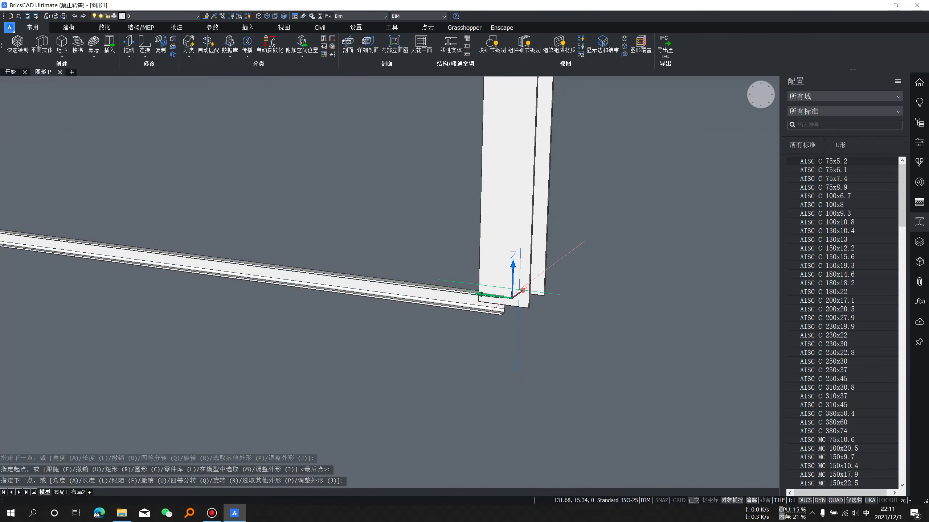
pyautogui.moveTo(438, 300)
pyautogui.keyDown('shift'); pyautogui.mouseDown(button='middle')
pyautogui.moveTo(391, 288)
pyautogui.moveTo(564, 339)
pyautogui.moveTo(543, 344)
pyautogui.moveTo(537, 328)
pyautogui.moveTo(565, 342)
pyautogui.mouseUp(button='middle'); pyautogui.keyUp('shift')
pyautogui.scroll(2, 533, 325)
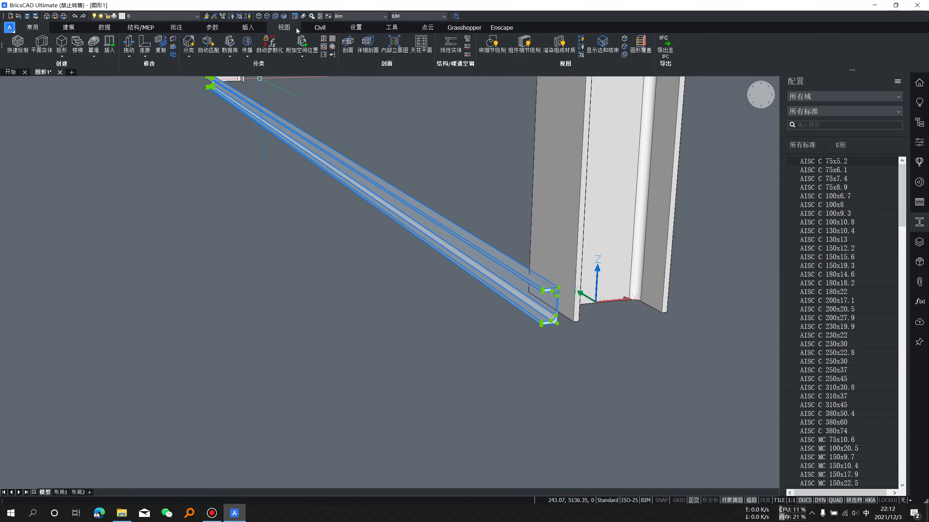
# - Show the structural member axes from the 结构/MEP tab
pyautogui.click(138, 28)
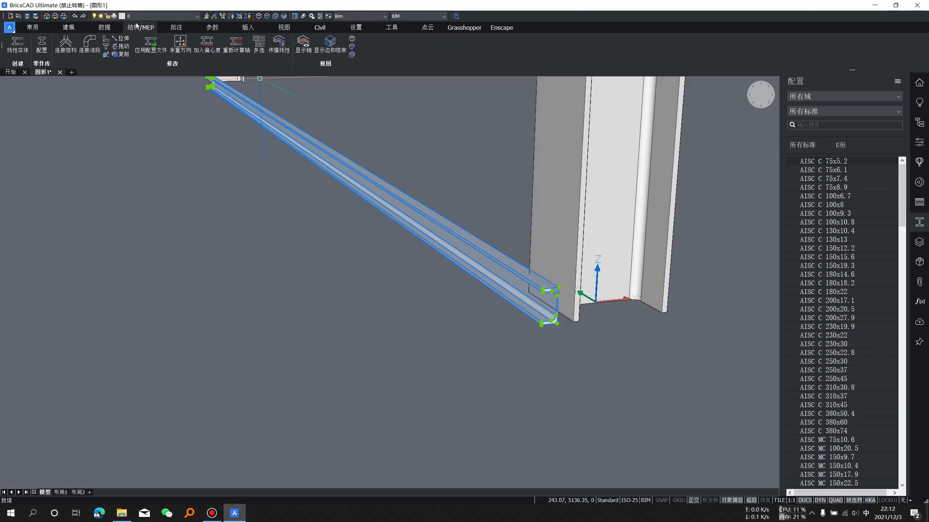
pyautogui.click(302, 51)
pyautogui.keyDown('shift'); pyautogui.moveTo(476, 175); pyautogui.dragTo(489, 242, button='middle'); pyautogui.keyUp('shift')
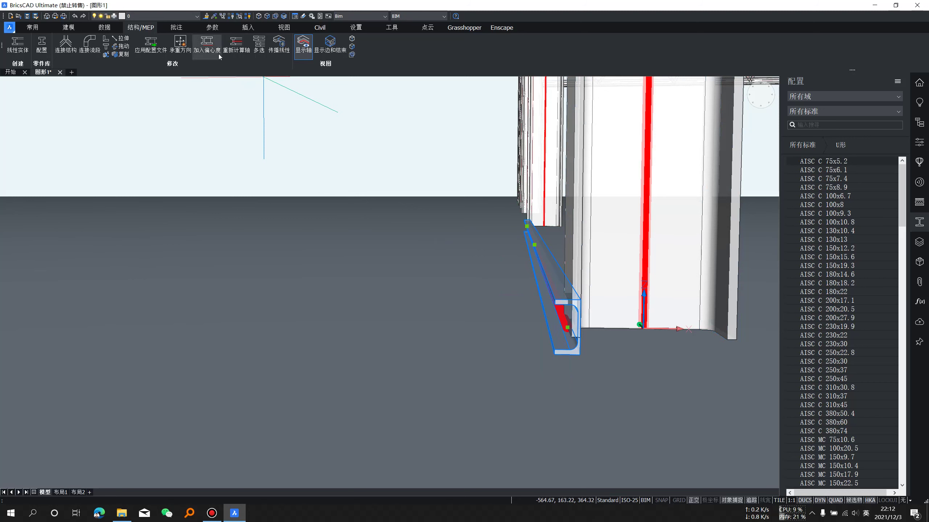
# - Start 加入偏心度 on the channel beam and orbit until its end faces the columns
pyautogui.click(210, 49)
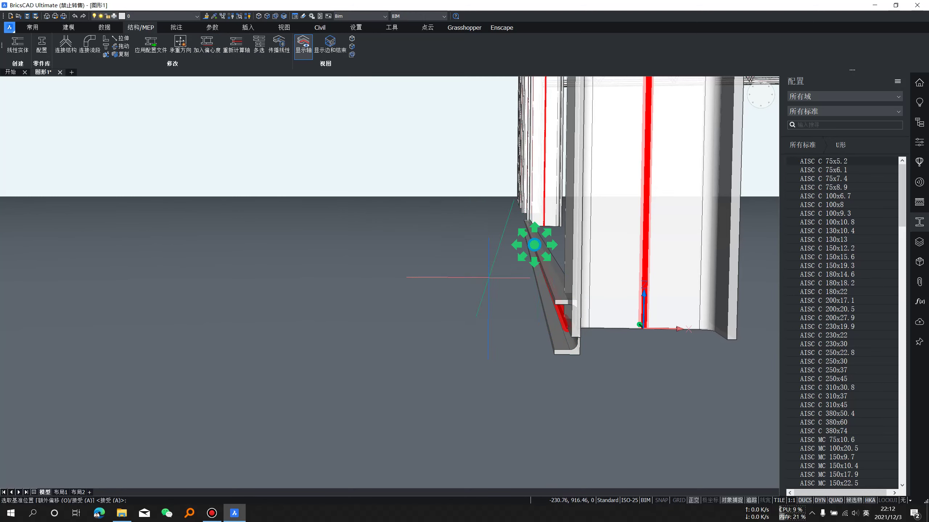
pyautogui.scroll(-5, 489, 277)
pyautogui.scroll(4, 524, 289)
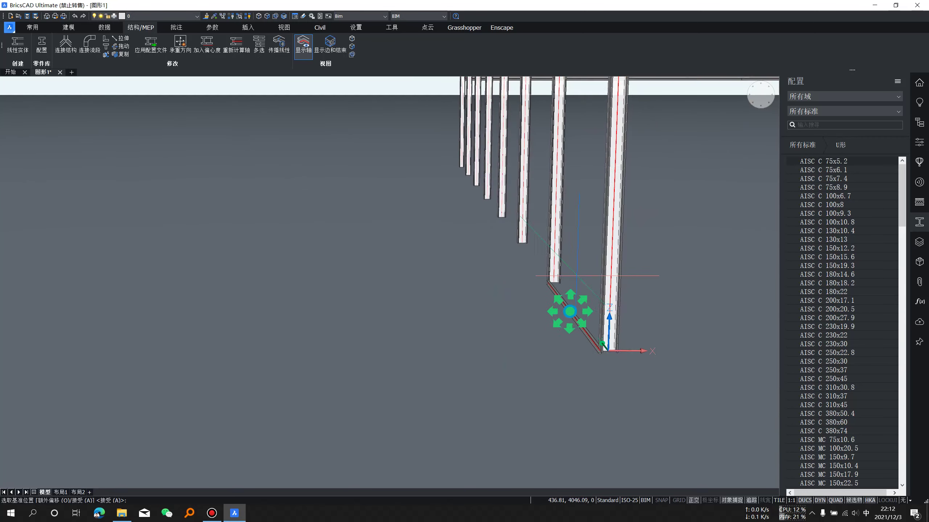
pyautogui.scroll(3, 577, 276)
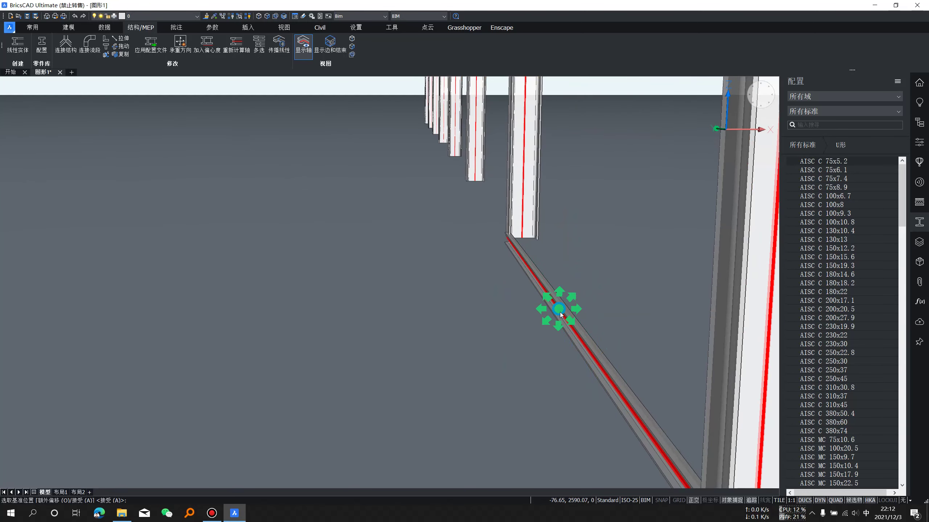
pyautogui.keyDown('shift'); pyautogui.moveTo(559, 298); pyautogui.dragTo(516, 324, button='middle'); pyautogui.keyUp('shift')
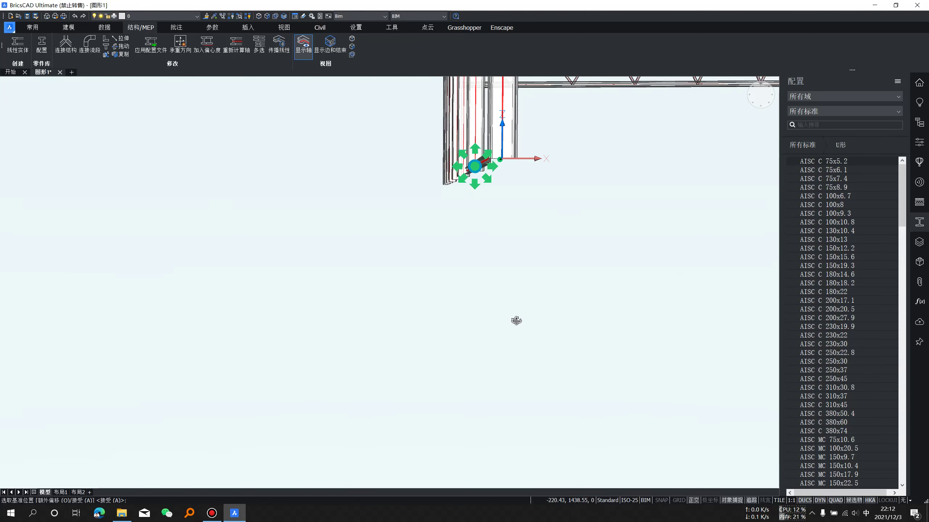
pyautogui.scroll(3, 467, 269)
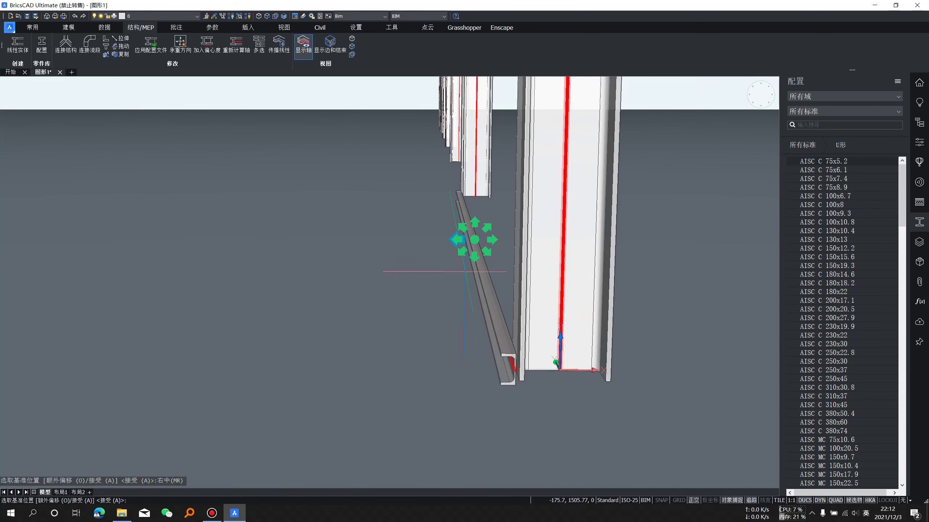
pyautogui.moveTo(461, 242)
pyautogui.keyDown('shift'); pyautogui.mouseDown(button='middle')
pyautogui.moveTo(527, 376)
pyautogui.moveTo(476, 349)
pyautogui.moveTo(606, 302)
pyautogui.mouseUp(button='middle'); pyautogui.keyUp('shift')
pyautogui.scroll(2, 600, 296)
pyautogui.scroll(3, 592, 256)
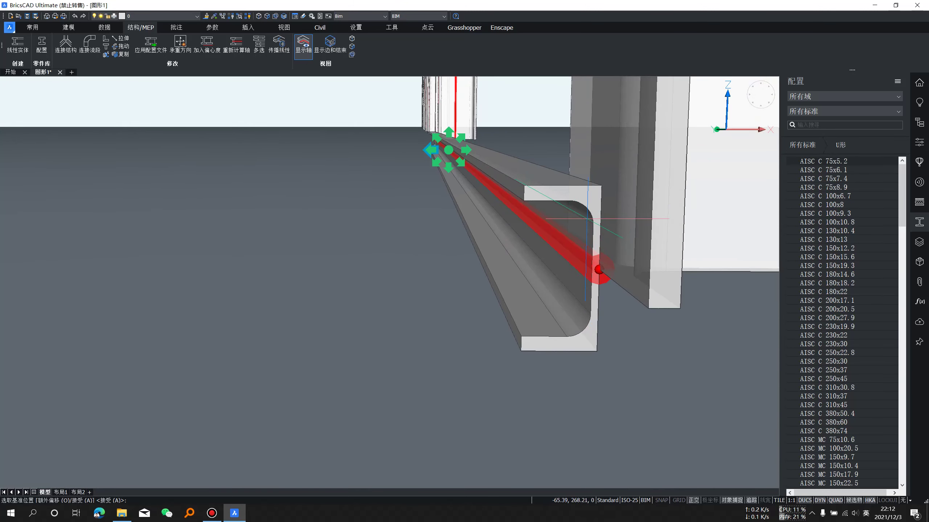
pyautogui.moveTo(596, 267)
pyautogui.keyDown('shift'); pyautogui.mouseDown(button='middle')
pyautogui.moveTo(571, 266)
pyautogui.moveTo(580, 267)
pyautogui.moveTo(562, 237)
pyautogui.moveTo(582, 256)
pyautogui.mouseUp(button='middle'); pyautogui.keyUp('shift')
pyautogui.moveTo(391, 132)
pyautogui.keyDown('shift'); pyautogui.mouseDown(button='middle')
pyautogui.moveTo(432, 145)
pyautogui.moveTo(456, 208)
pyautogui.mouseUp(button='middle'); pyautogui.keyUp('shift')
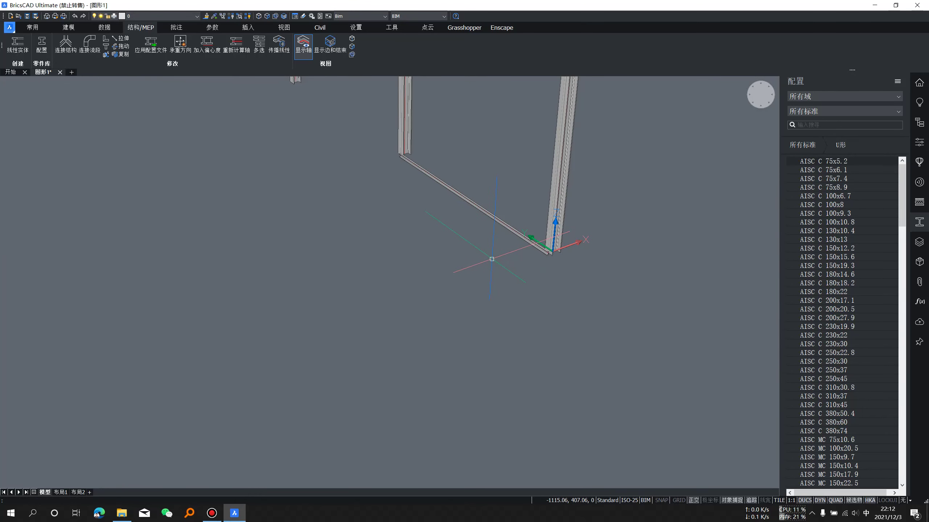
pyautogui.scroll(3, 321, 141)
pyautogui.scroll(4, 321, 131)
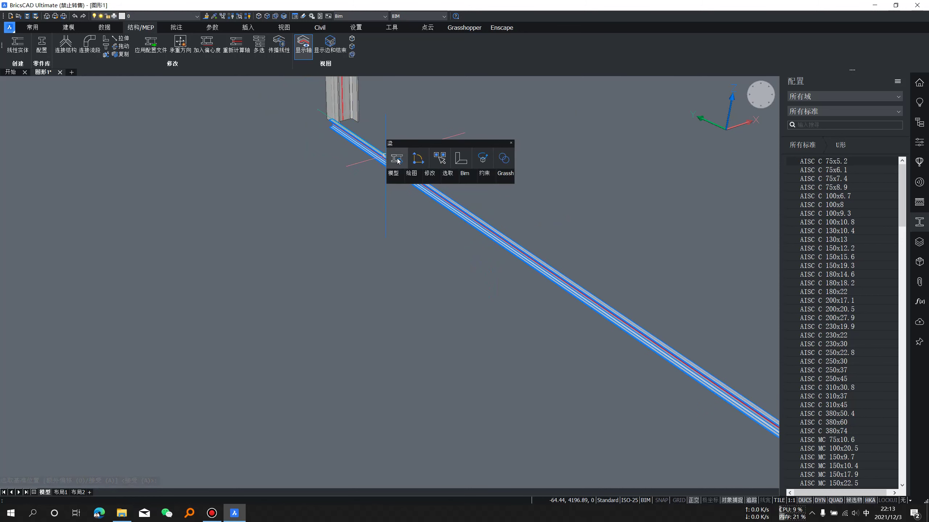
pyautogui.moveTo(417, 158)
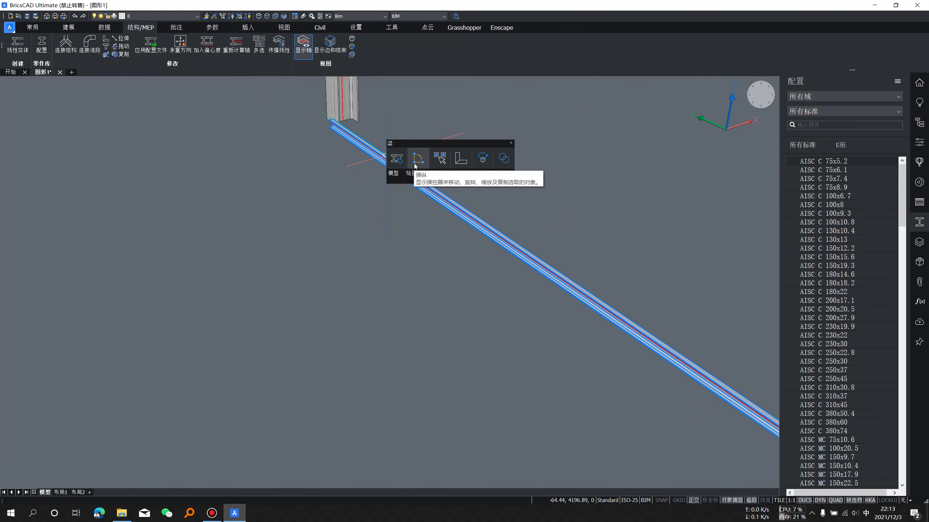
# - Raise the channel beam to height 3900 on the columns with the manipulator
pyautogui.click(416, 166)
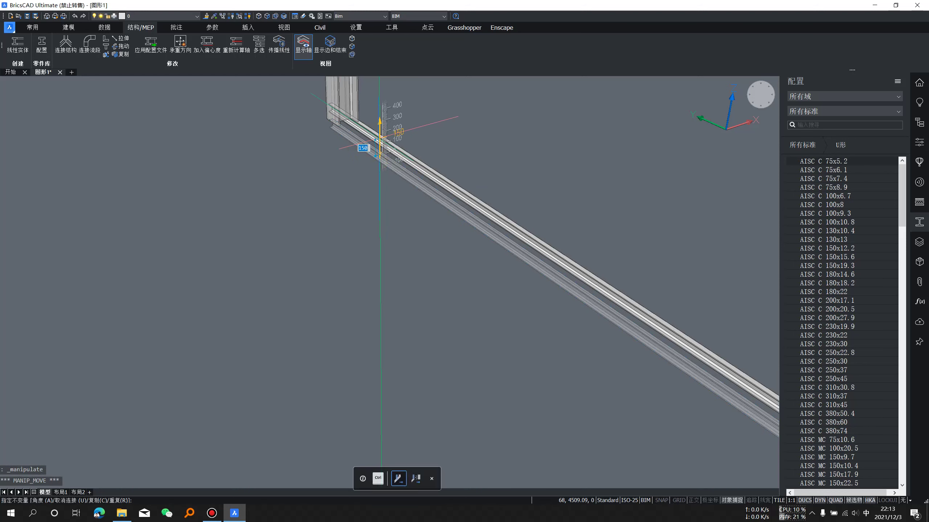
pyautogui.scroll(-3, 380, 141)
pyautogui.scroll(-2, 380, 146)
pyautogui.scroll(-2, 381, 165)
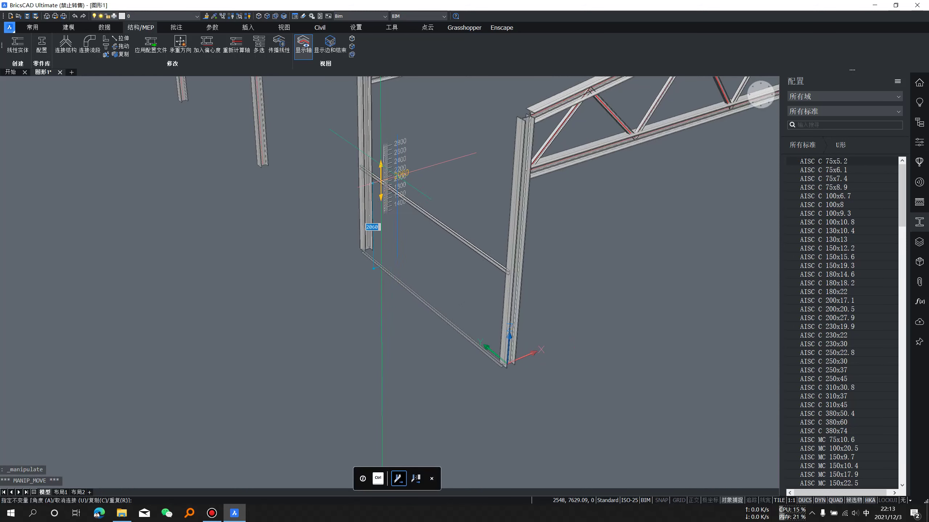
pyautogui.scroll(1, 382, 179)
pyautogui.scroll(-2, 388, 175)
pyautogui.scroll(-1, 396, 170)
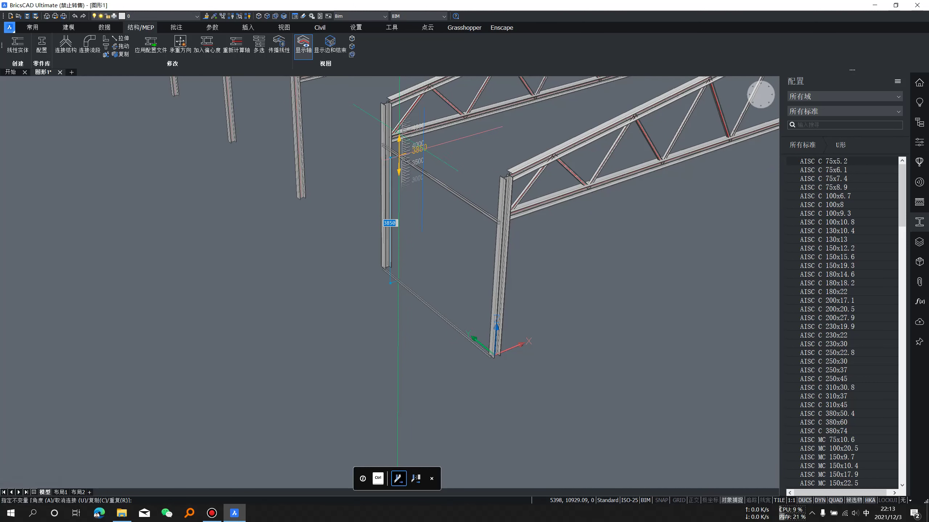
pyautogui.click(425, 148)
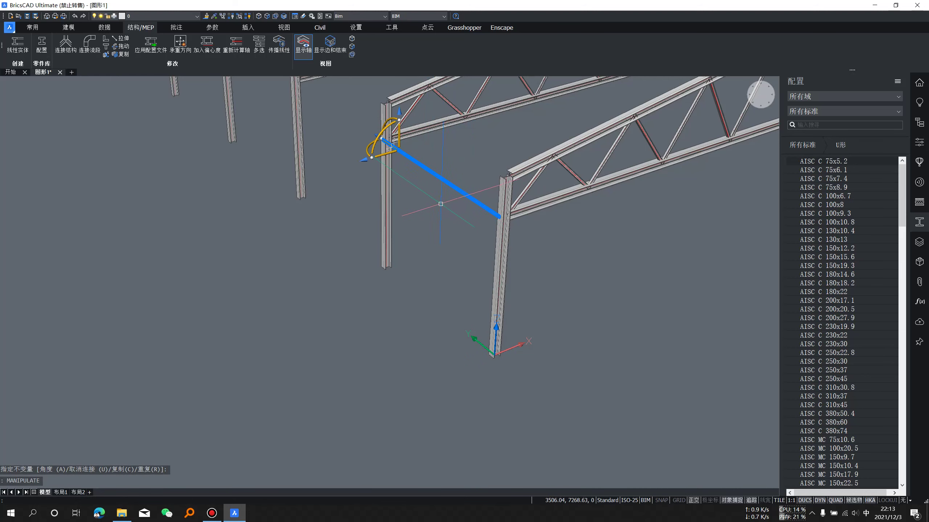
pyautogui.press('Escape')
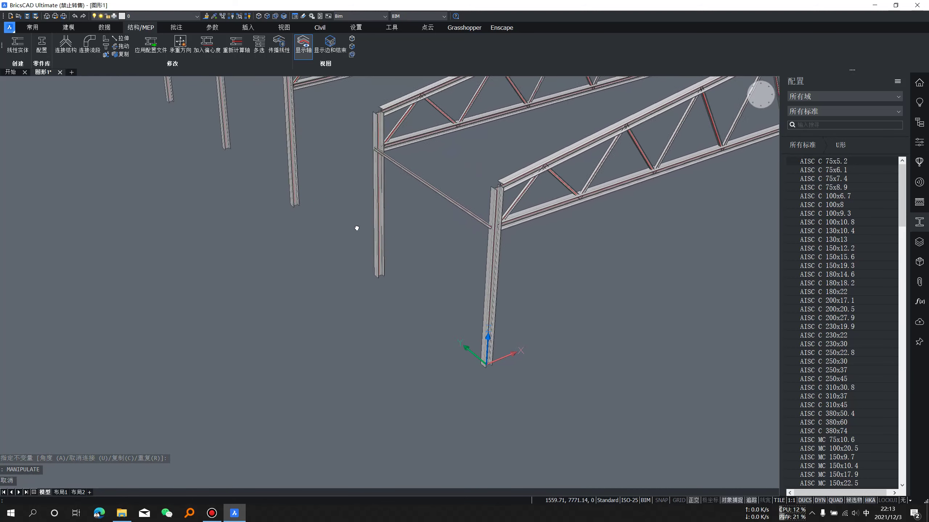
pyautogui.keyDown('shift'); pyautogui.moveTo(437, 197); pyautogui.dragTo(586, 197, button='middle'); pyautogui.keyUp('shift')
pyautogui.scroll(5, 505, 154)
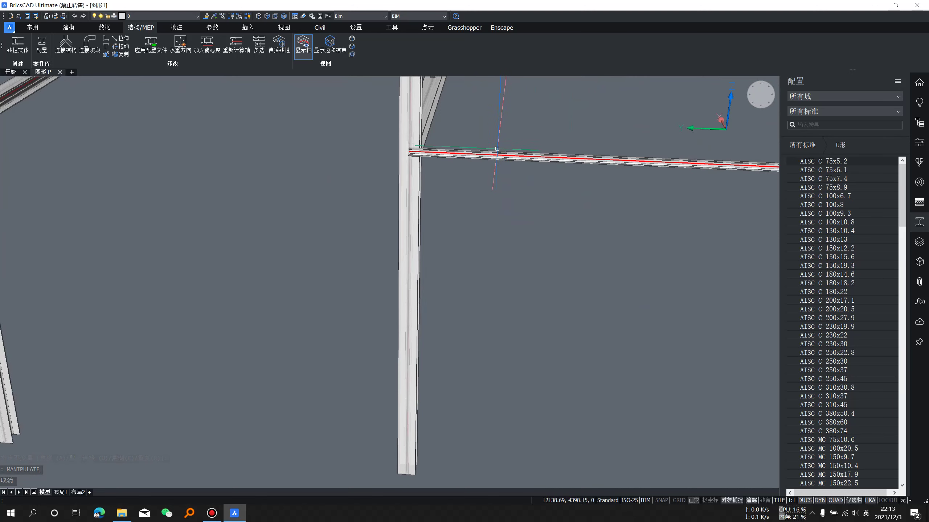
# - Window-select the girt and start copying it from its end point
pyautogui.click(495, 161)
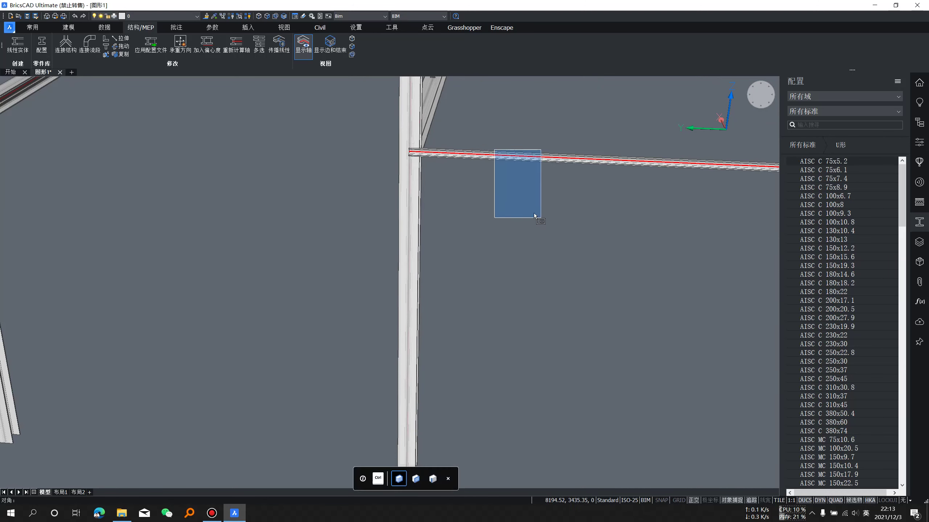
pyautogui.click(512, 124)
pyautogui.write('C')
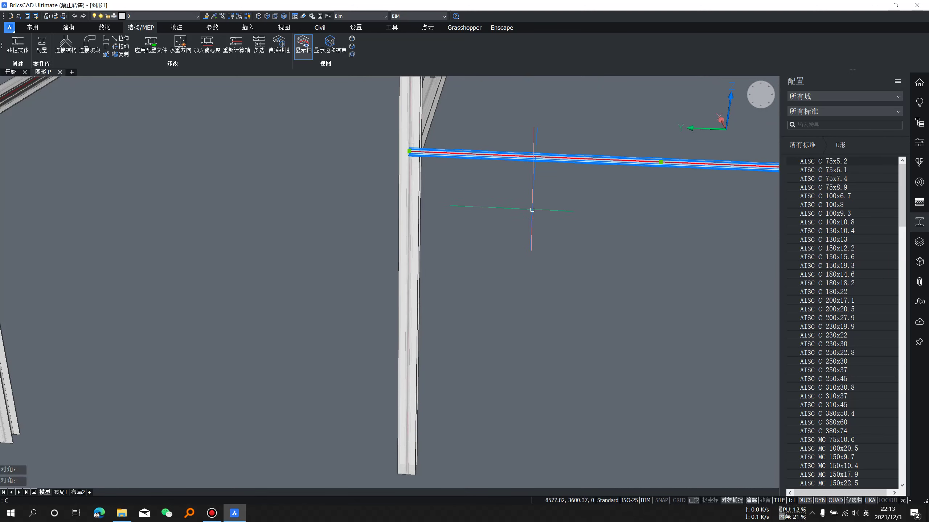
pyautogui.write('O')
pyautogui.press('Return')
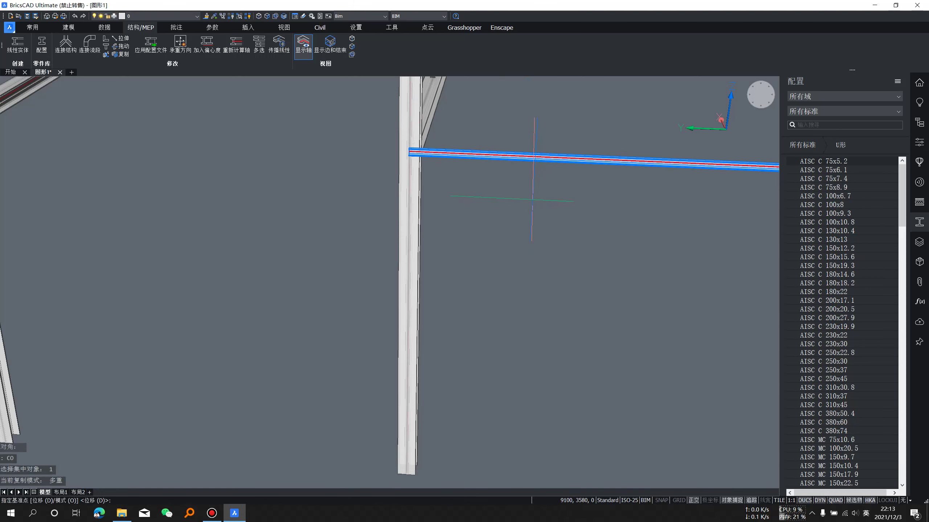
pyautogui.scroll(1, 406, 147)
pyautogui.scroll(1, 399, 145)
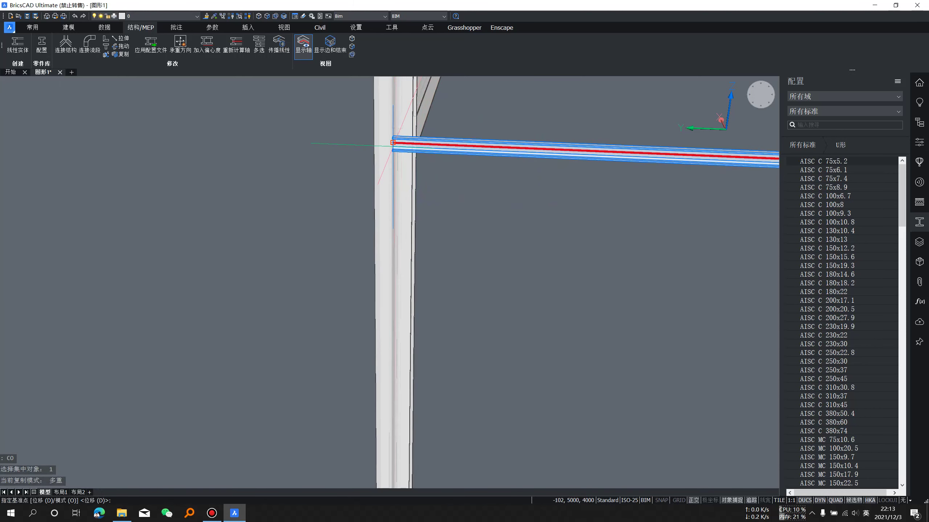
pyautogui.click(392, 142)
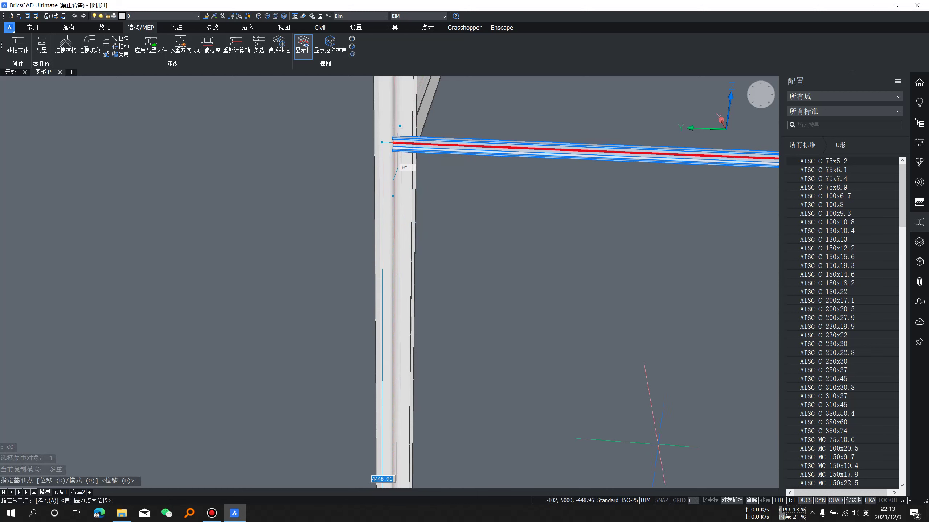
pyautogui.scroll(-4, 450, 280)
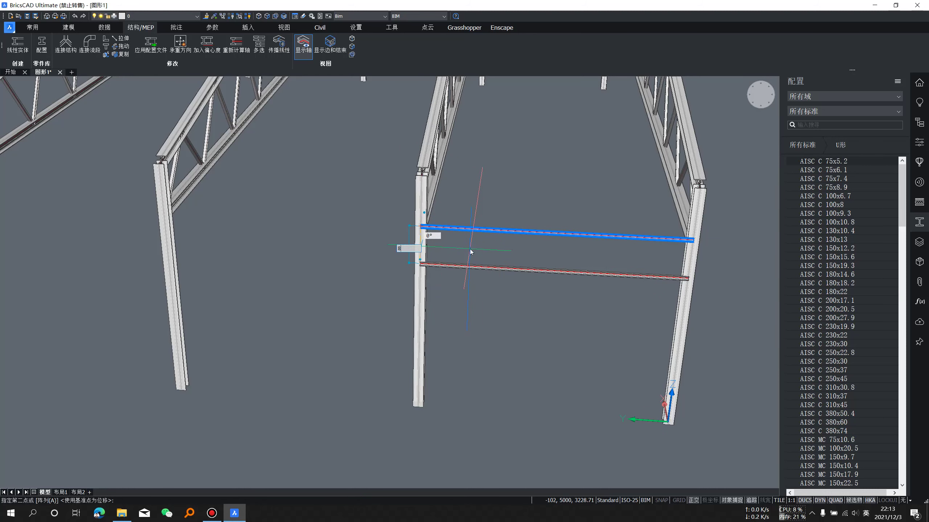
pyautogui.write('00')
# - Place three girt copies at offsets 800, 1500 and 2400 below the first
pyautogui.press('Return')
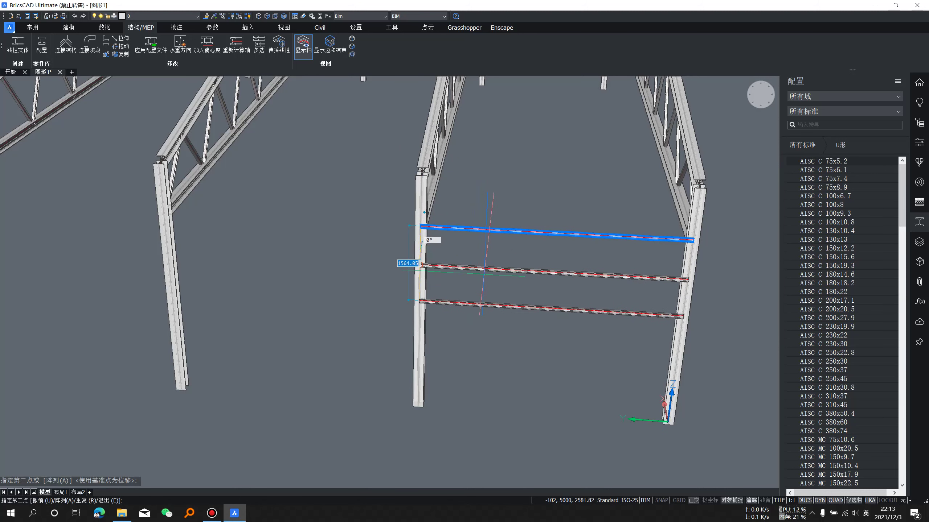
pyautogui.write('1')
pyautogui.write('500')
pyautogui.press('Return')
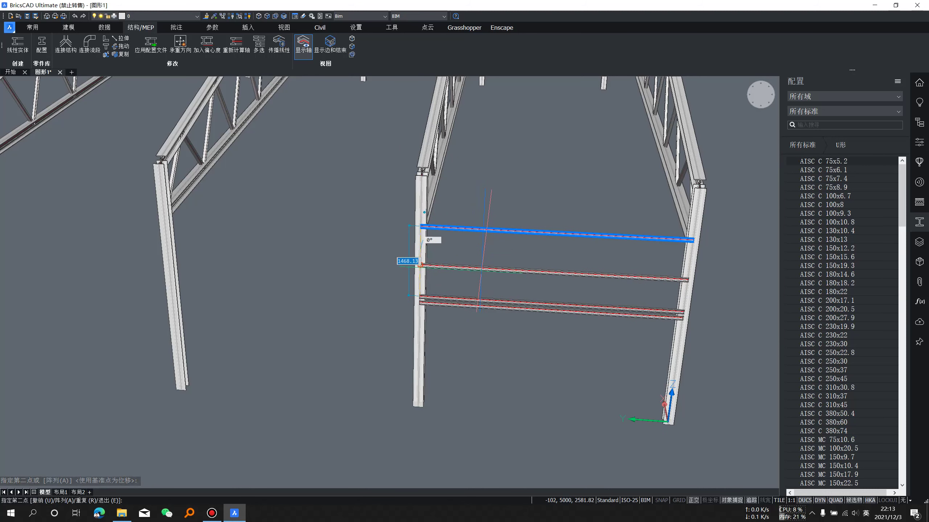
pyautogui.write('2400')
pyautogui.press('Return')
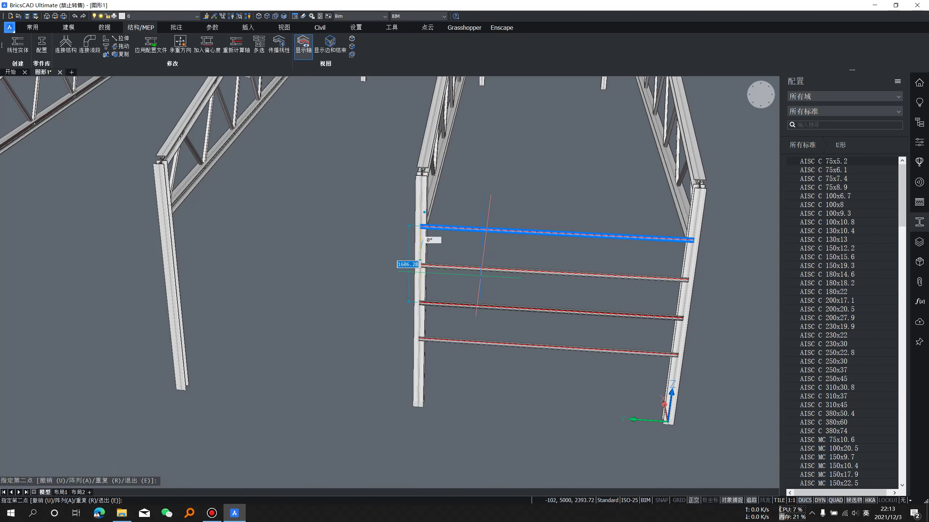
pyautogui.scroll(-3, 592, 323)
pyautogui.press('Escape')
pyautogui.keyDown('shift'); pyautogui.moveTo(580, 260); pyautogui.dragTo(545, 295, button='middle'); pyautogui.keyUp('shift')
pyautogui.scroll(3, 486, 289)
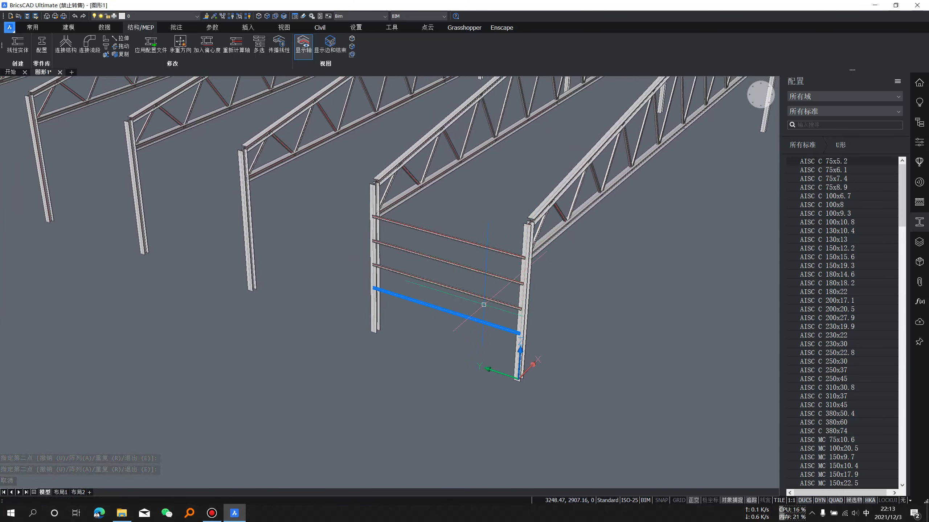
pyautogui.scroll(-4, 484, 305)
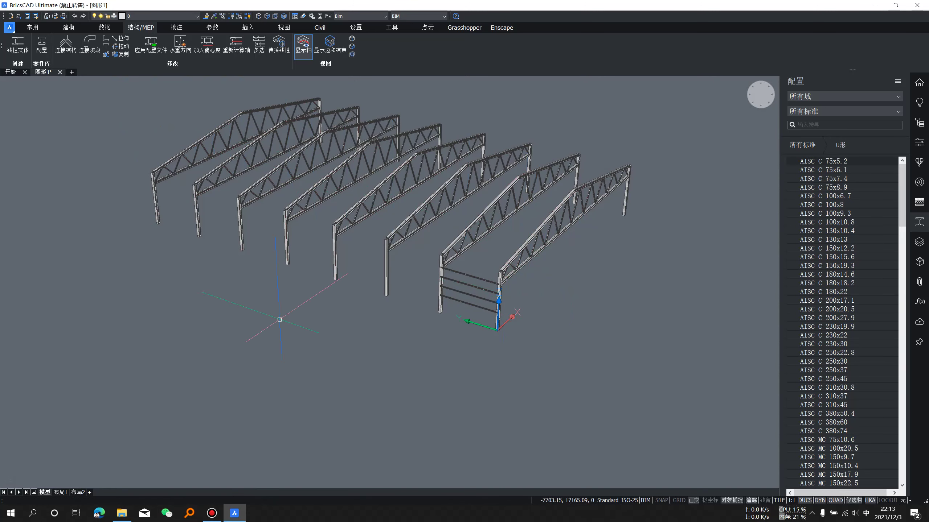
pyautogui.scroll(3, 525, 302)
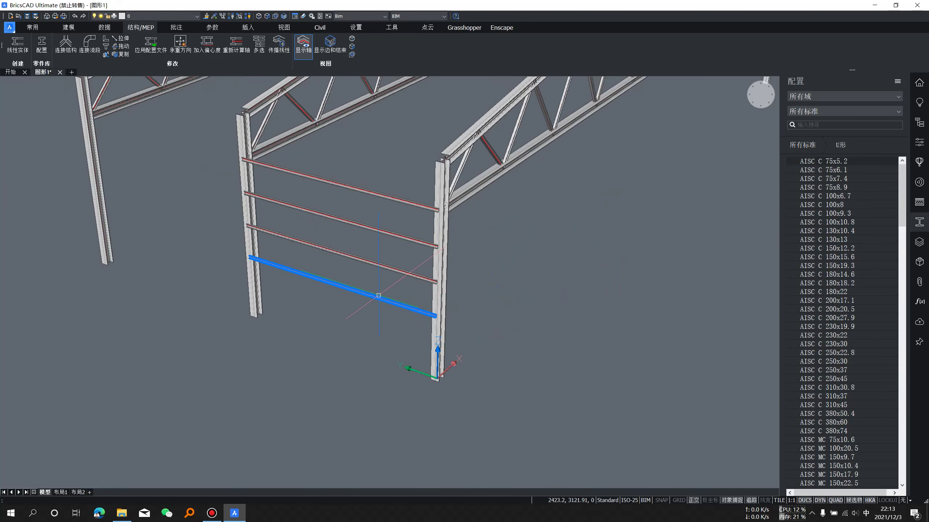
pyautogui.keyDown('shift'); pyautogui.moveTo(409, 296); pyautogui.dragTo(444, 306, button='middle'); pyautogui.keyUp('shift')
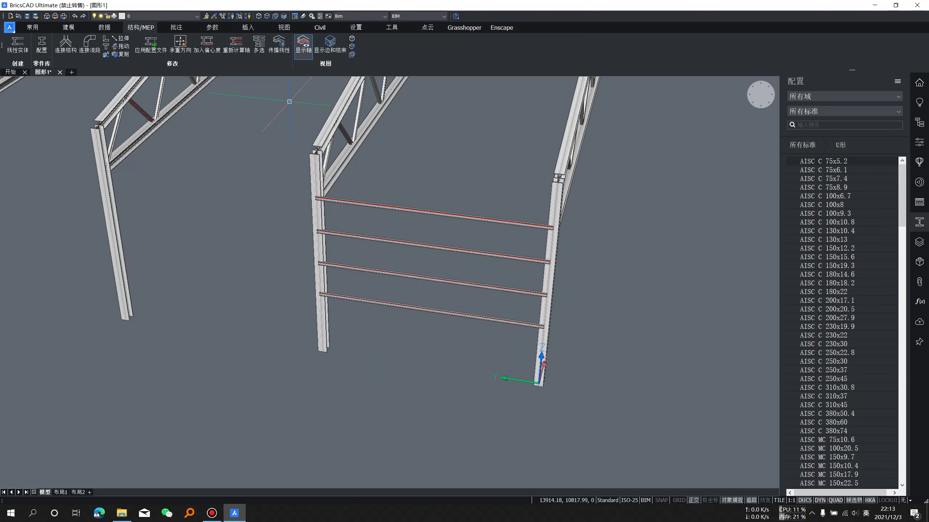
# - Start Propagate and pick both end columns as reference solids
pyautogui.click(36, 28)
pyautogui.click(252, 46)
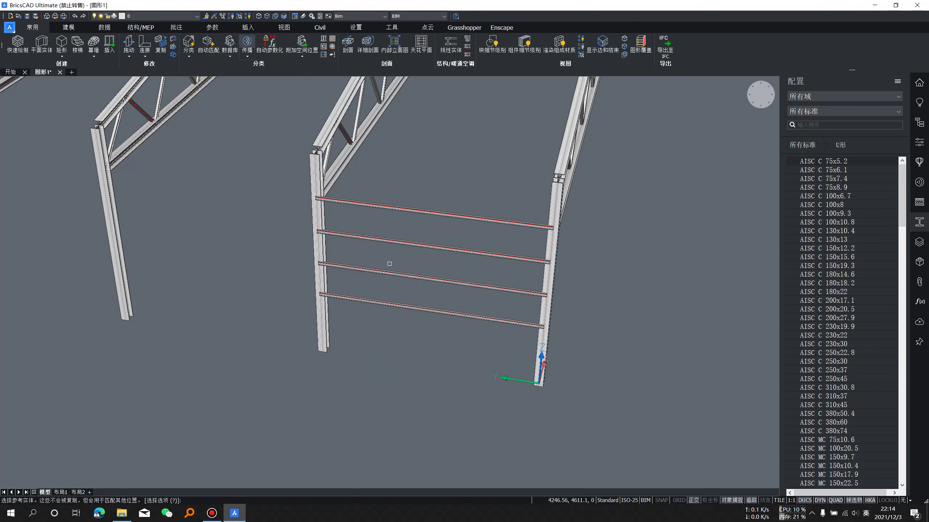
pyautogui.click(324, 314)
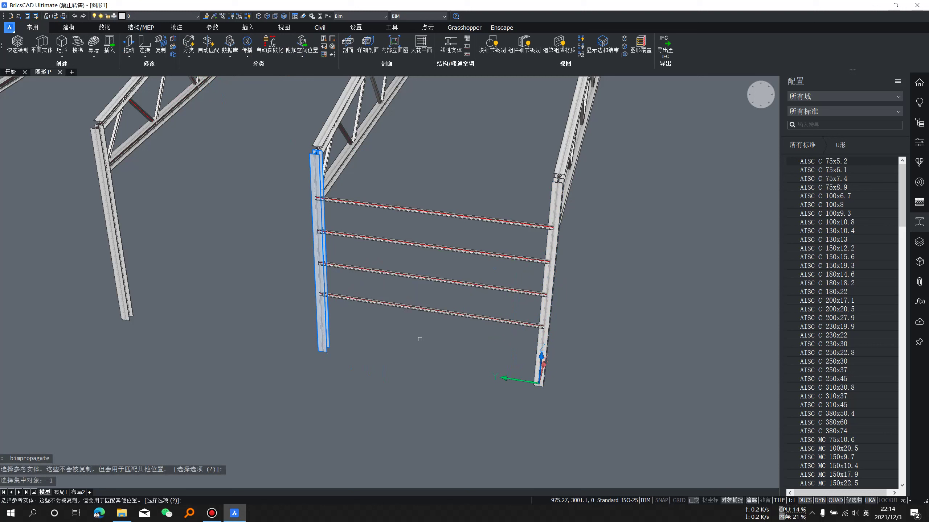
pyautogui.click(537, 347)
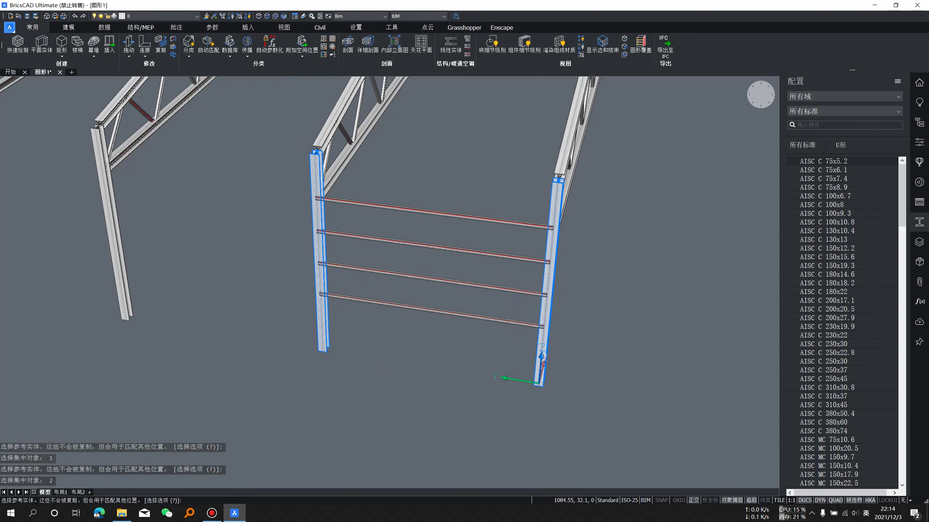
pyautogui.press('Return')
# - Window-select the four girts as the detail to propagate
pyautogui.click(490, 347)
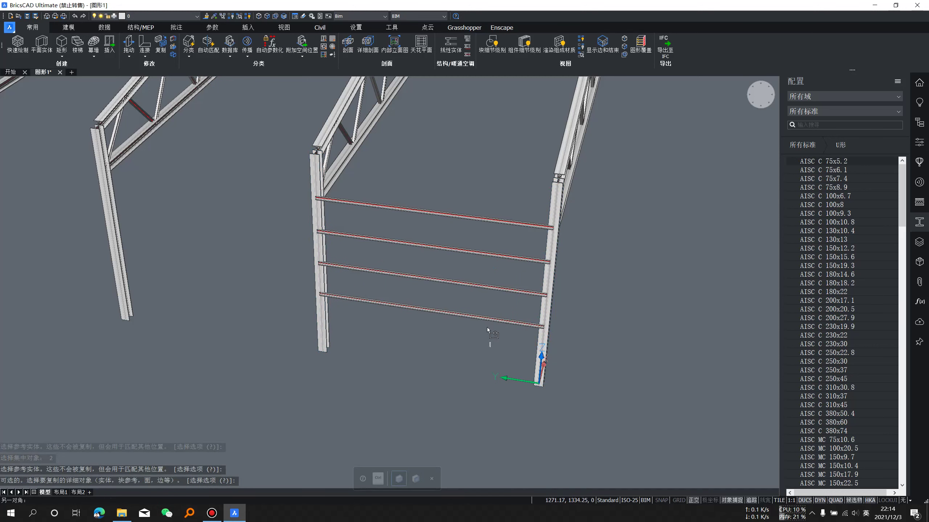
pyautogui.click(454, 177)
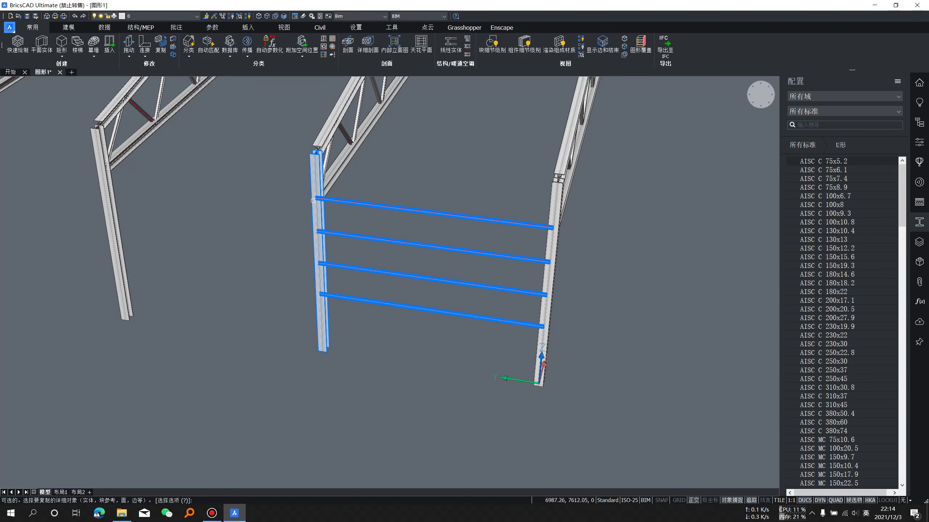
pyautogui.scroll(3, 323, 207)
pyautogui.scroll(3, 323, 208)
pyautogui.scroll(-2, 322, 207)
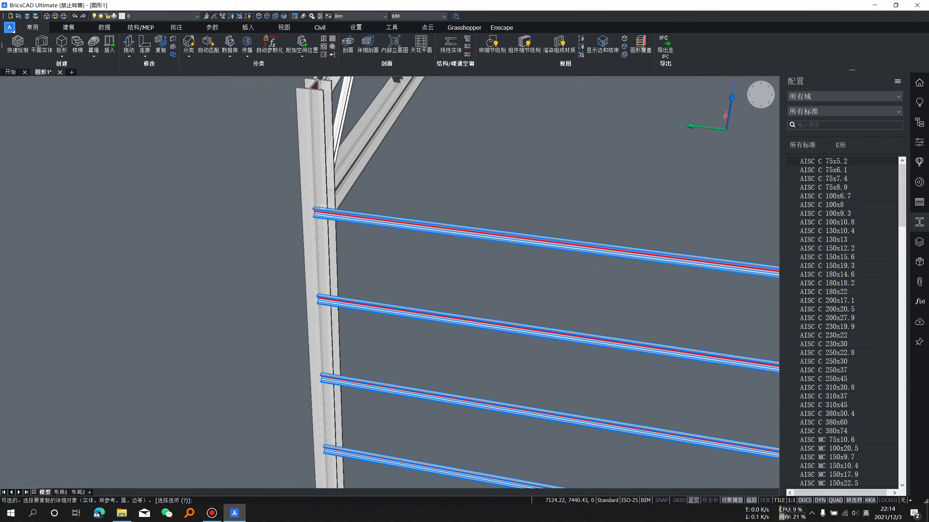
pyautogui.scroll(-4, 322, 207)
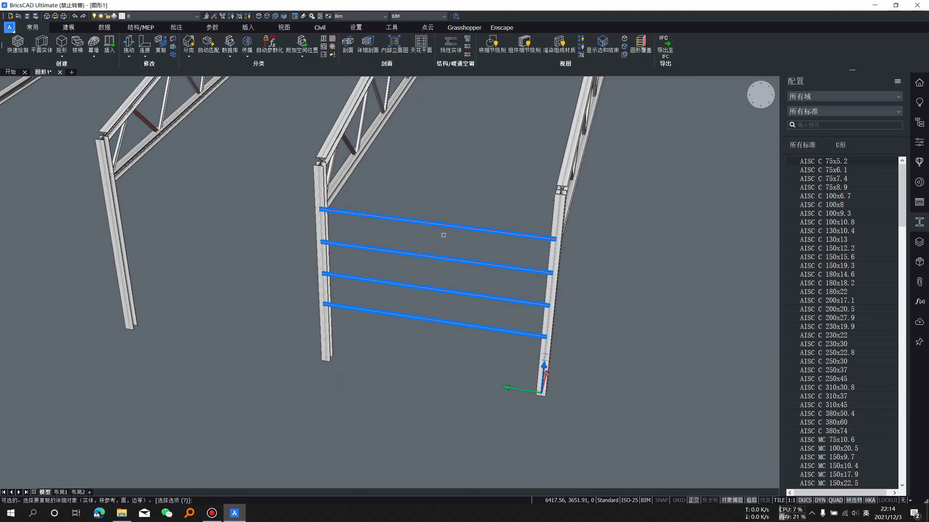
pyautogui.press('Return')
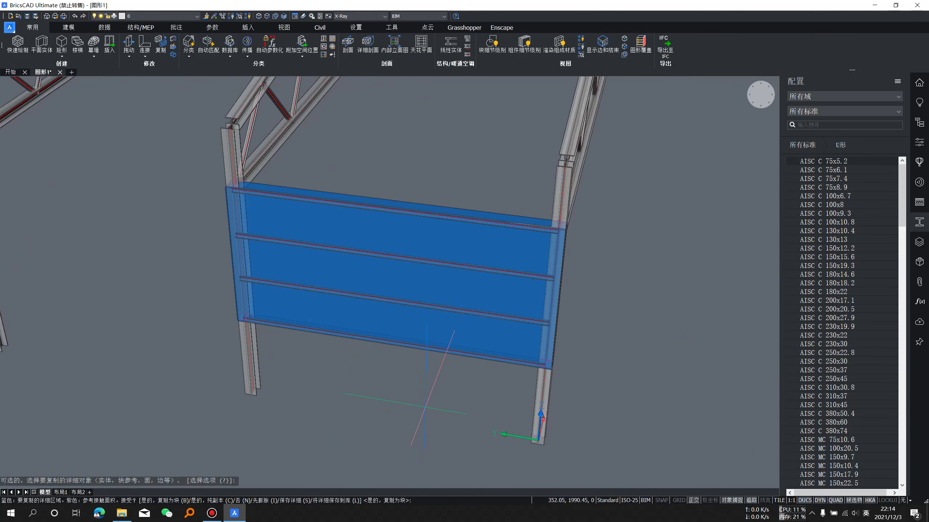
pyautogui.press('Return')
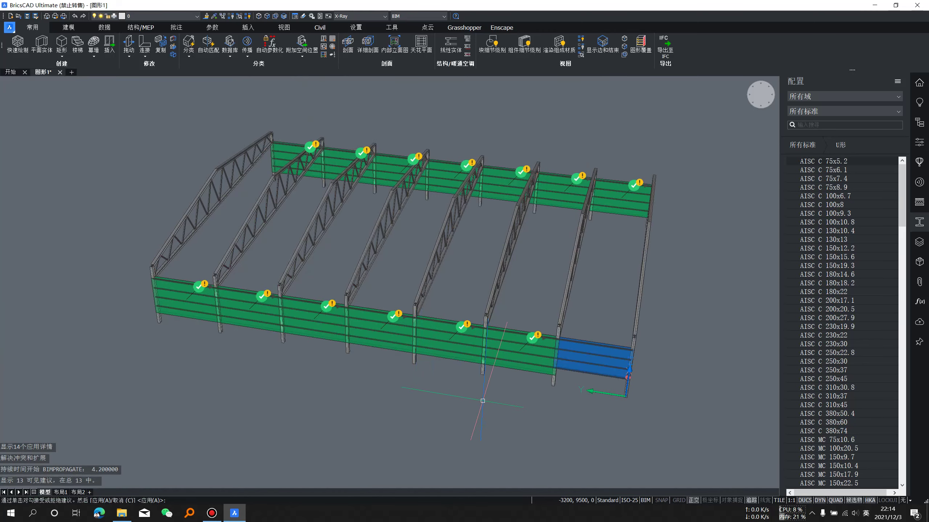
# - Apply all 13 propagation suggestions along both long walls
pyautogui.scroll(5, 483, 401)
pyautogui.scroll(3, 474, 343)
pyautogui.scroll(-2, 466, 343)
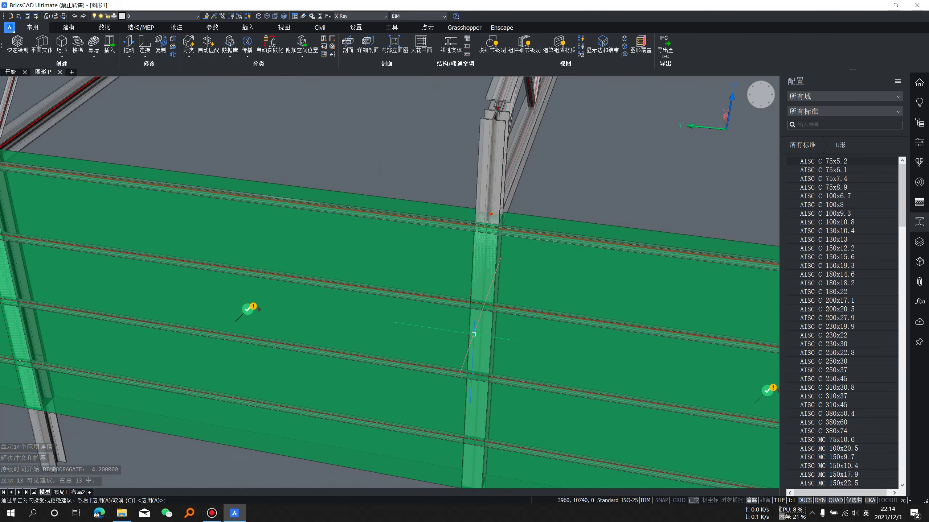
pyautogui.scroll(2, 466, 344)
pyautogui.scroll(-3, 466, 343)
pyautogui.scroll(-3, 556, 298)
pyautogui.press('Return')
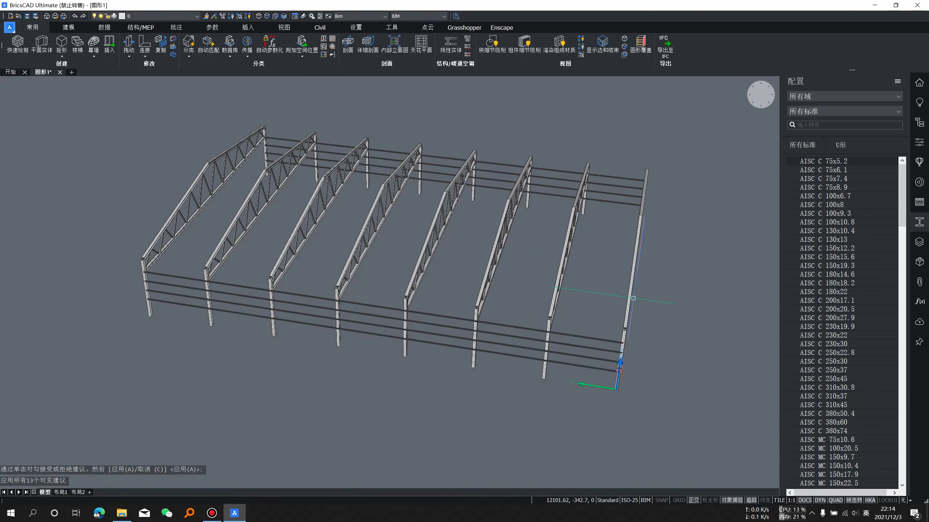
pyautogui.keyDown('shift'); pyautogui.moveTo(633, 298); pyautogui.dragTo(504, 284, button='middle'); pyautogui.keyUp('shift')
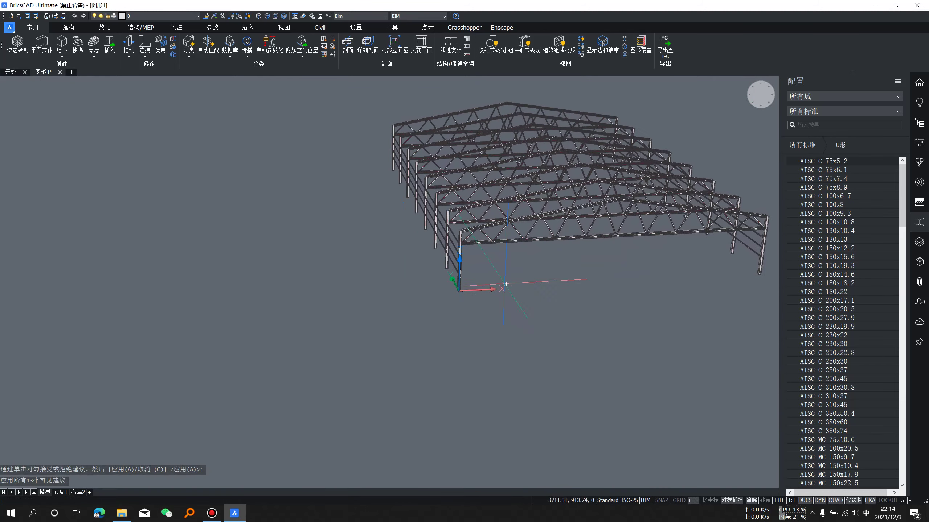
pyautogui.scroll(1, 504, 284)
pyautogui.scroll(2, 504, 284)
pyautogui.scroll(2, 530, 296)
pyautogui.scroll(3, 581, 316)
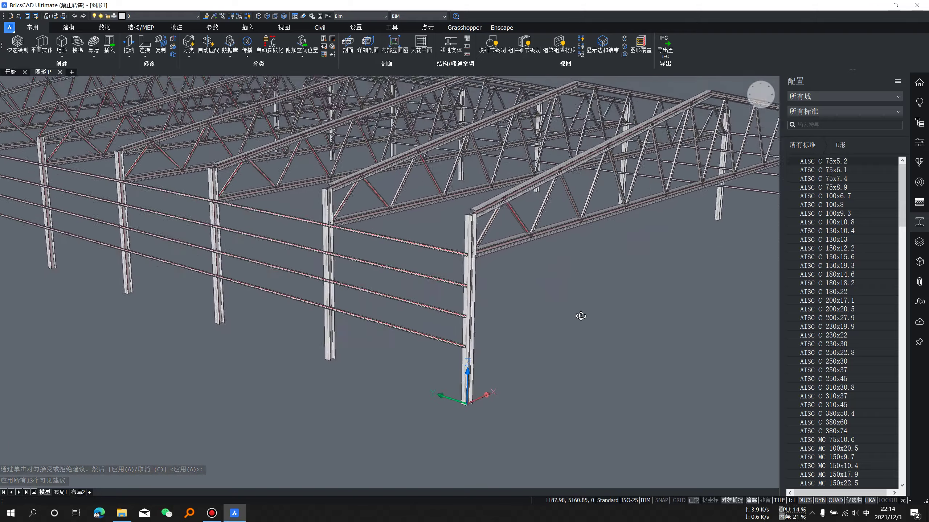
pyautogui.moveTo(581, 316)
pyautogui.keyDown('shift'); pyautogui.mouseDown(button='middle')
pyautogui.moveTo(526, 325)
pyautogui.moveTo(475, 274)
pyautogui.mouseUp(button='middle'); pyautogui.keyUp('shift')
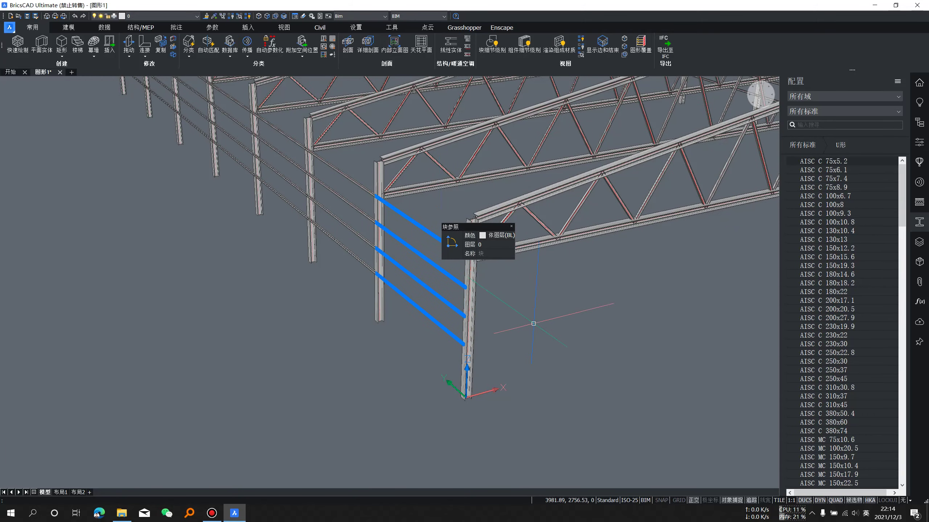
pyautogui.press('Escape')
pyautogui.moveTo(549, 318)
pyautogui.keyDown('shift'); pyautogui.mouseDown(button='middle')
pyautogui.moveTo(512, 362)
pyautogui.moveTo(497, 342)
pyautogui.mouseUp(button='middle'); pyautogui.keyUp('shift')
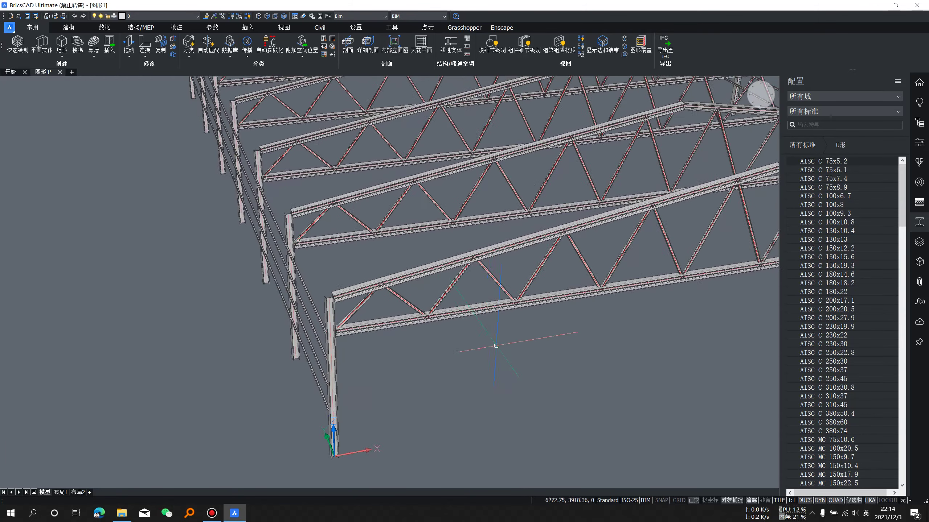
pyautogui.scroll(5, 357, 295)
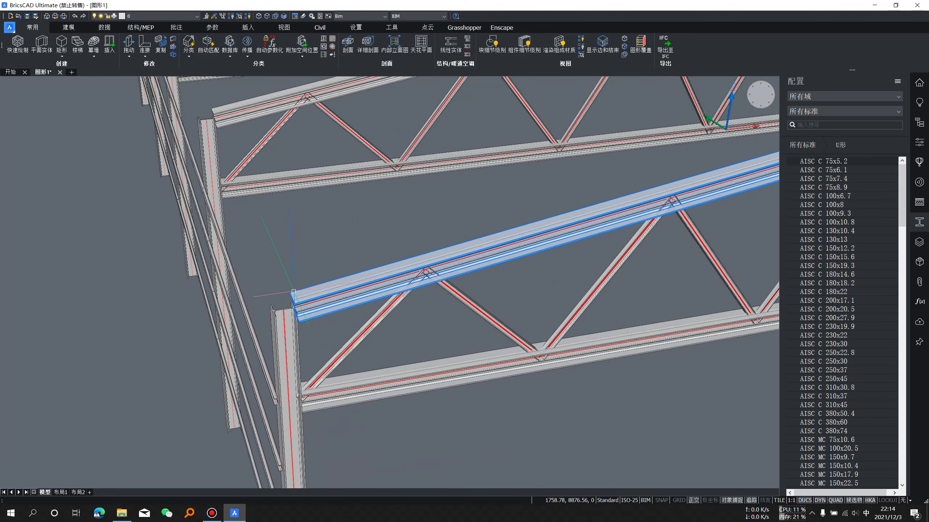
pyautogui.scroll(-5, 289, 410)
pyautogui.scroll(5, 447, 303)
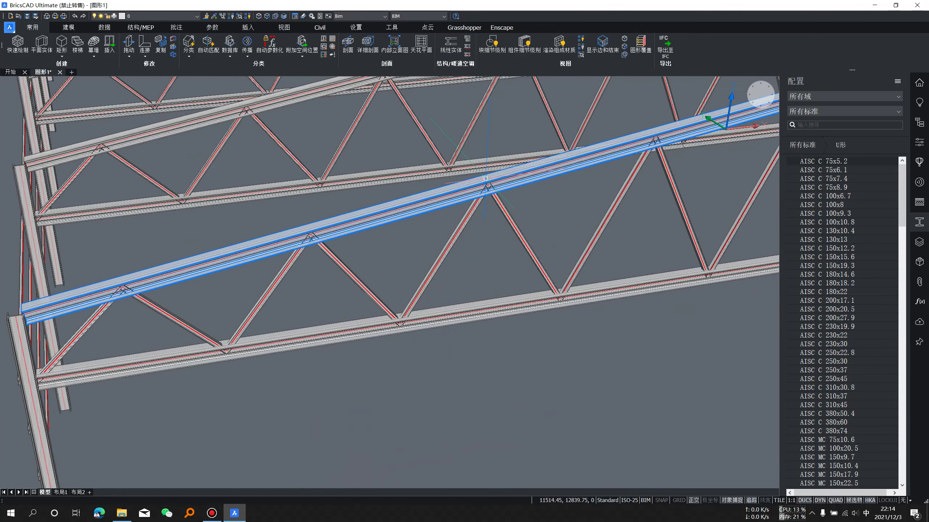
pyautogui.scroll(2, 482, 186)
pyautogui.scroll(-2, 505, 214)
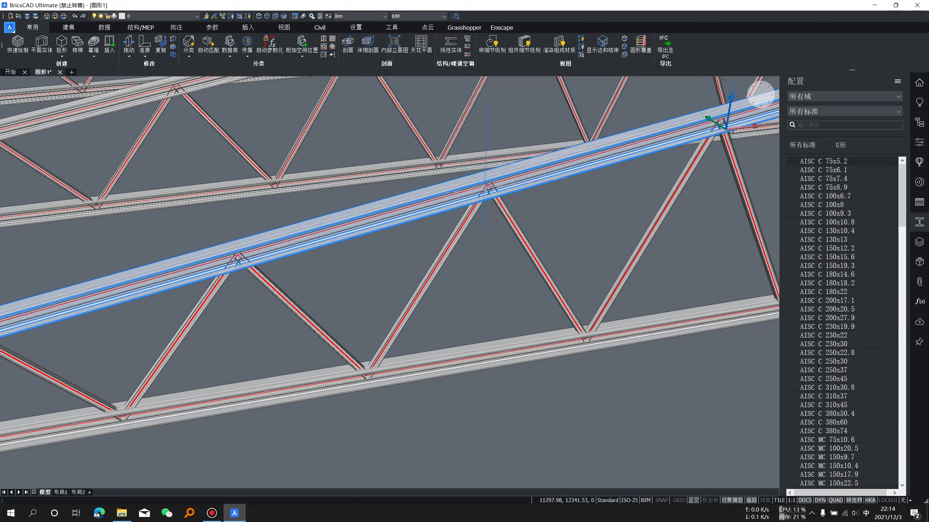
pyautogui.scroll(-5, 475, 249)
pyautogui.moveTo(472, 265)
pyautogui.mouseDown(button='middle')
pyautogui.moveTo(456, 330)
pyautogui.moveTo(529, 324)
pyautogui.mouseUp(button='middle')
pyautogui.scroll(2, 494, 342)
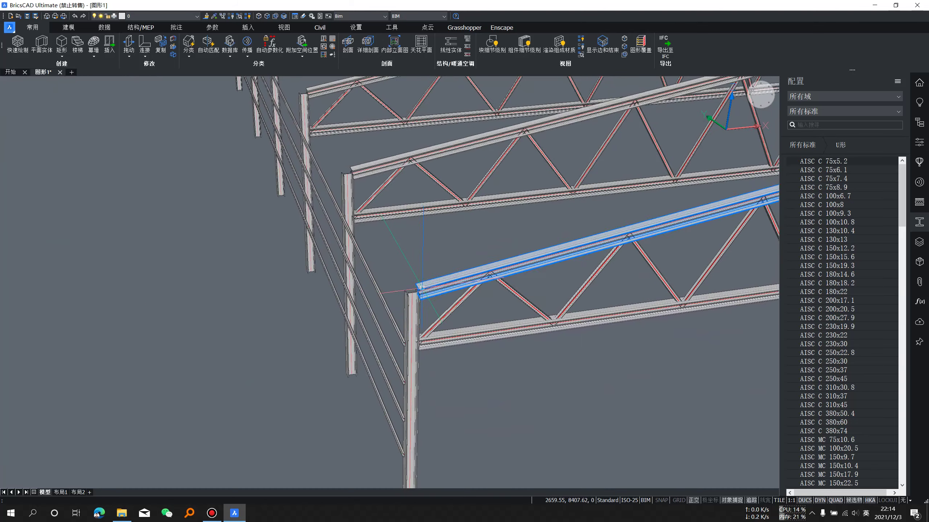
pyautogui.scroll(1, 541, 304)
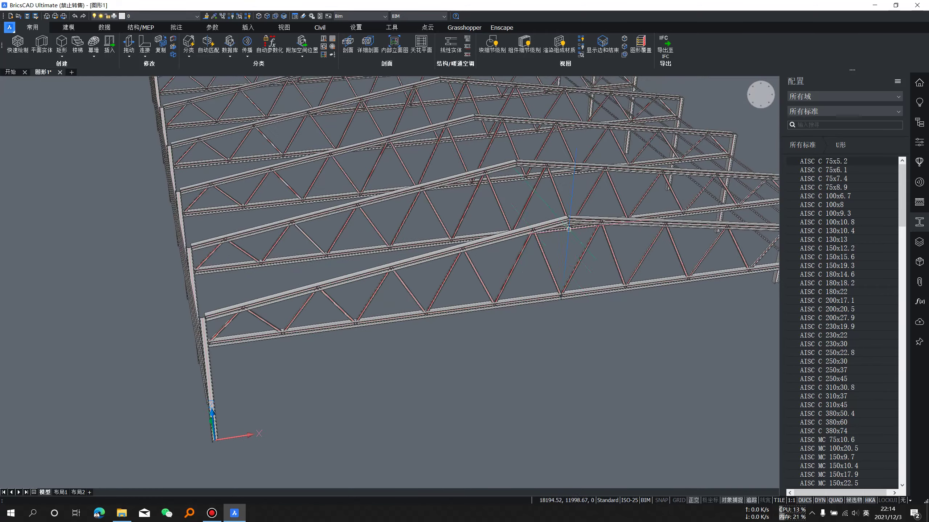
pyautogui.scroll(3, 530, 234)
pyautogui.scroll(2, 528, 226)
pyautogui.keyDown('shift'); pyautogui.moveTo(528, 226); pyautogui.dragTo(506, 234, button='middle'); pyautogui.keyUp('shift')
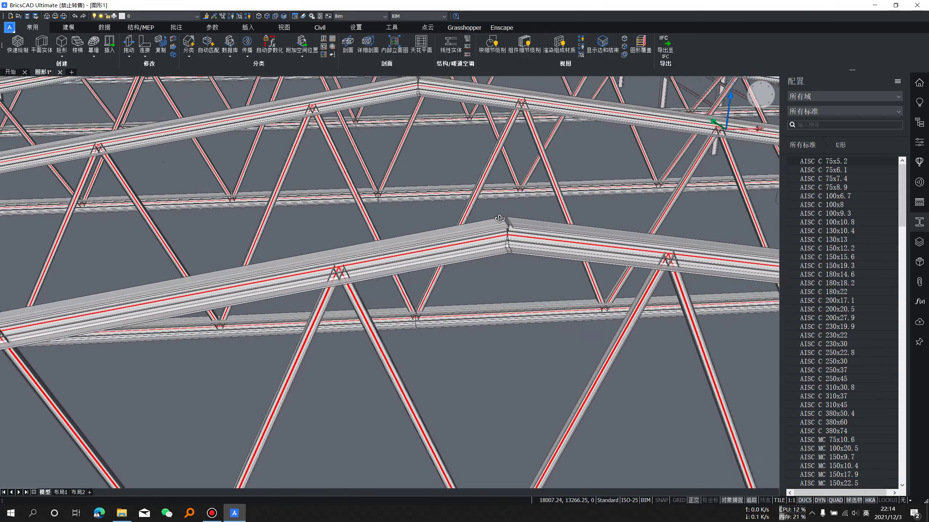
pyautogui.scroll(4, 506, 234)
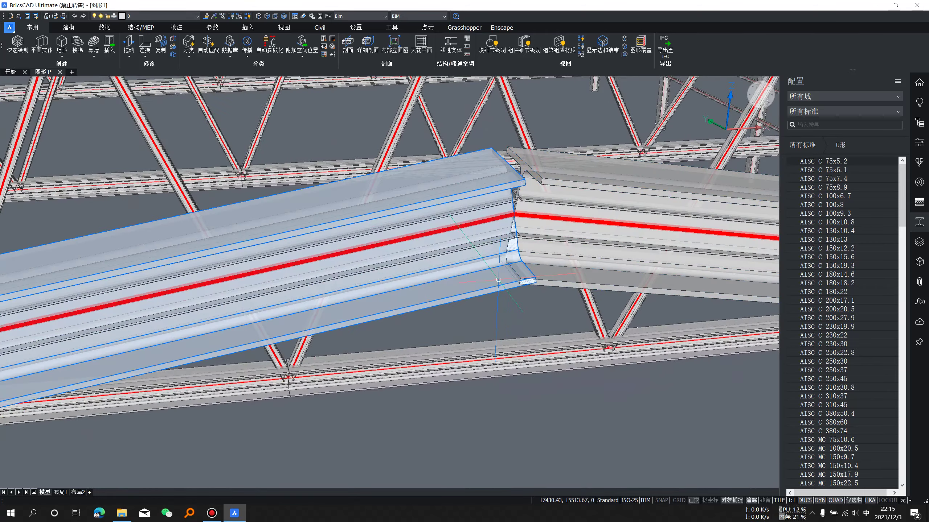
pyautogui.keyDown('shift'); pyautogui.moveTo(570, 234); pyautogui.dragTo(544, 243, button='middle'); pyautogui.keyUp('shift')
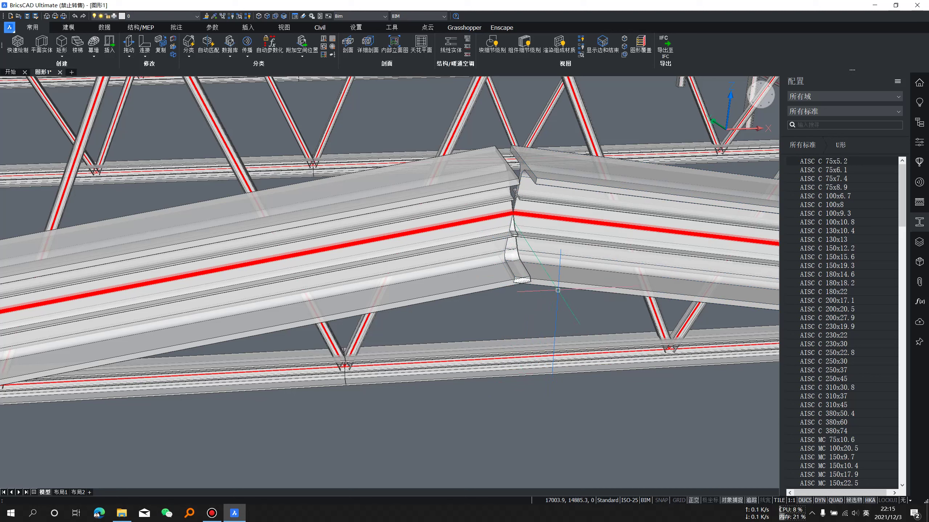
# - Add the left top-chord beam to the selection alongside the right one
pyautogui.click(557, 291)
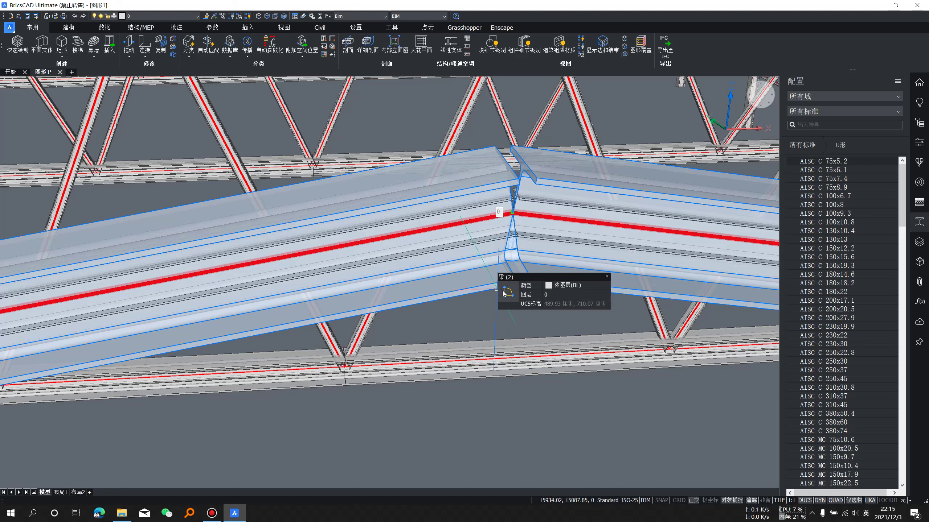
pyautogui.moveTo(507, 298)
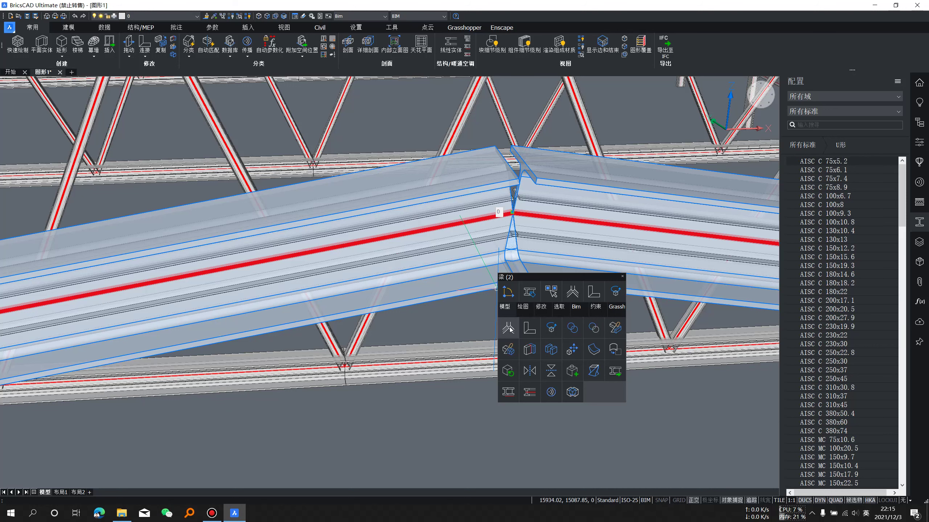
# - Start connecting the two top chords at the nearest truss ridge and orbit in on the joint
pyautogui.click(509, 330)
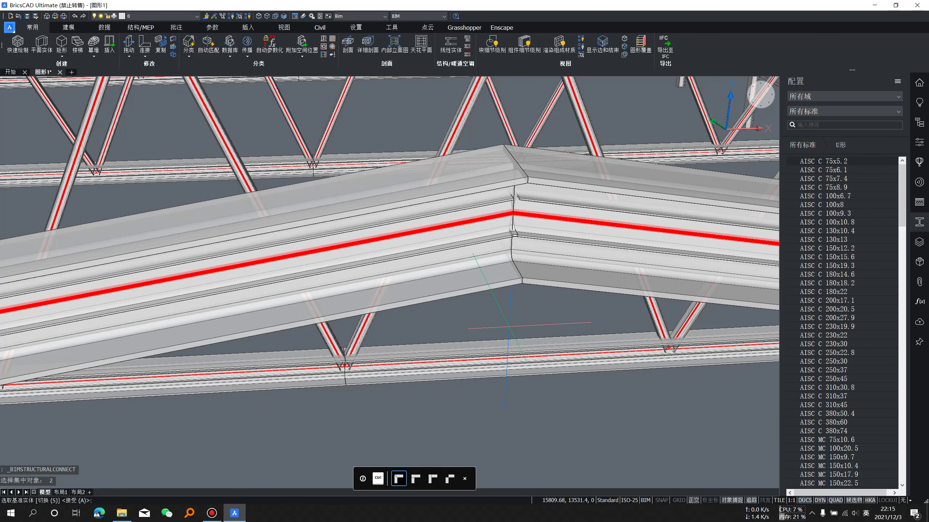
pyautogui.moveTo(524, 318)
pyautogui.keyDown('shift'); pyautogui.mouseDown(button='middle')
pyautogui.moveTo(519, 324)
pyautogui.moveTo(464, 222)
pyautogui.mouseUp(button='middle'); pyautogui.keyUp('shift')
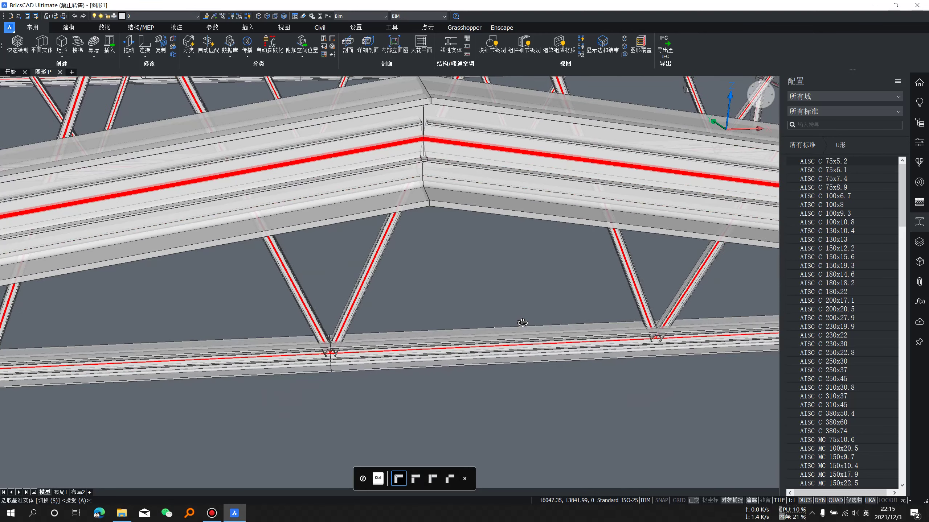
pyautogui.scroll(-3, 465, 221)
pyautogui.scroll(-2, 464, 221)
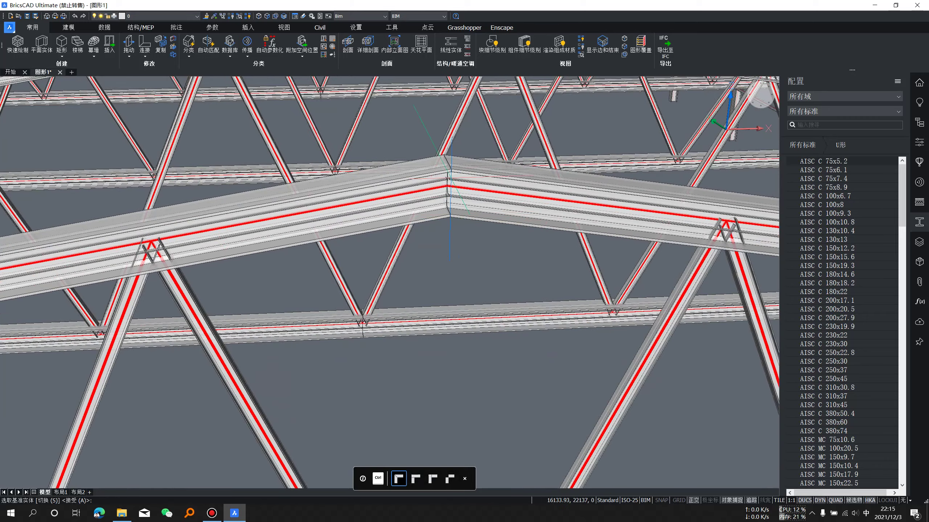
pyautogui.scroll(4, 450, 193)
pyautogui.scroll(-2, 445, 210)
pyautogui.scroll(2, 461, 214)
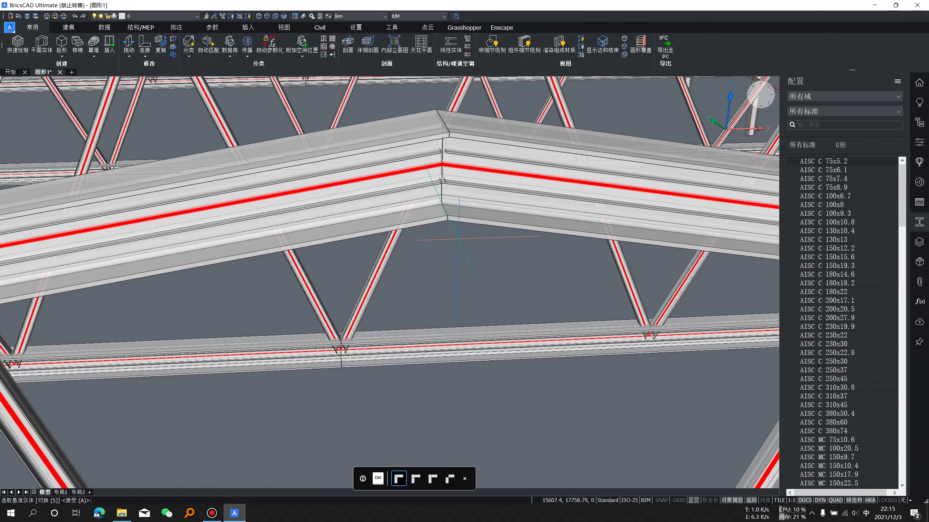
pyautogui.scroll(1, 477, 216)
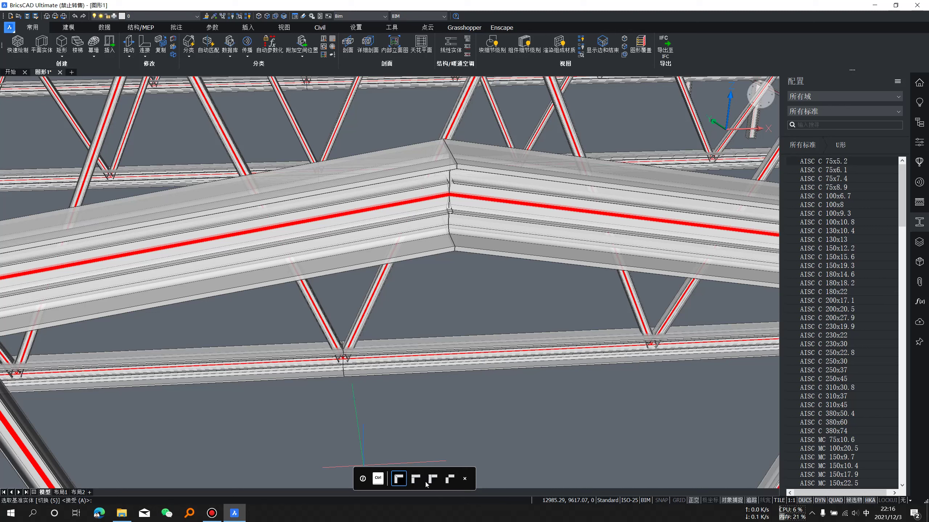
# - Cycle the joint styles back to the mitre, accept it, and reframe the view over the trusses
pyautogui.press('ctrl')
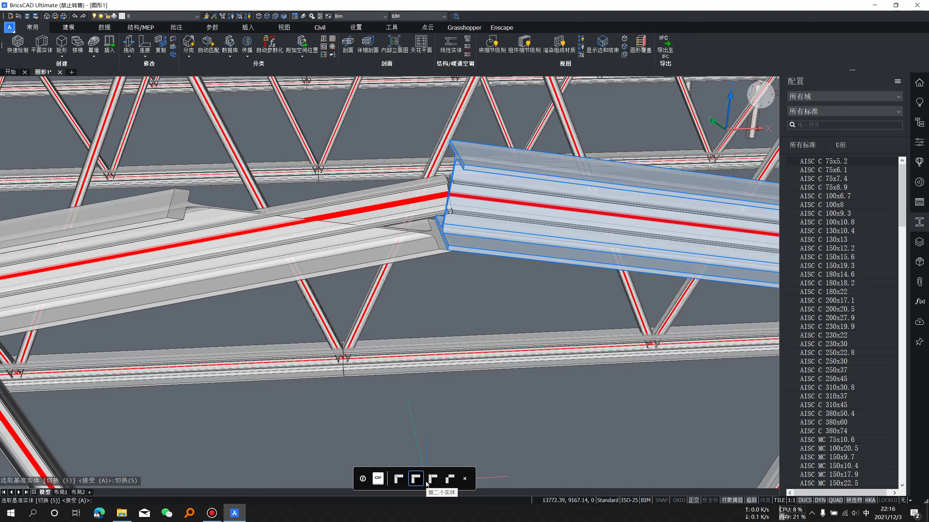
pyautogui.press('ctrl')
pyautogui.press('ctrl')
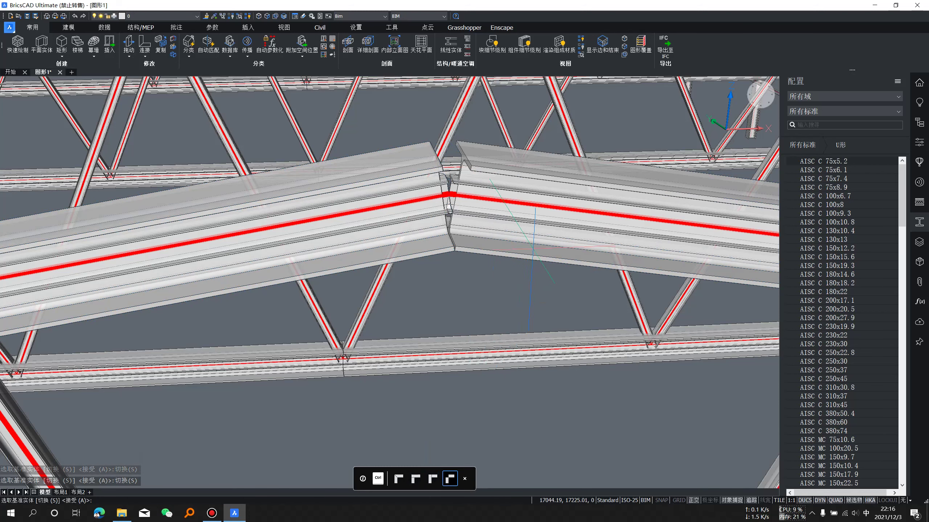
pyautogui.press('ctrl')
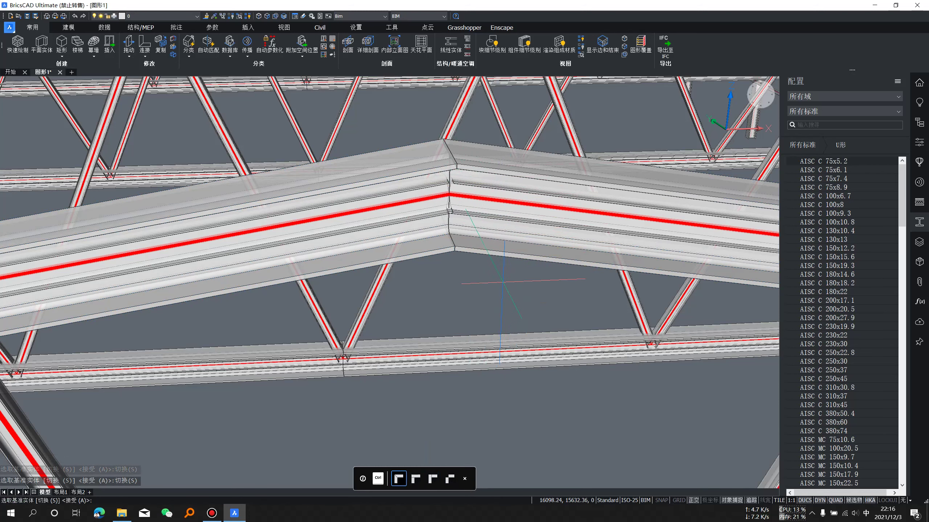
pyautogui.press('Return')
pyautogui.scroll(1, 464, 281)
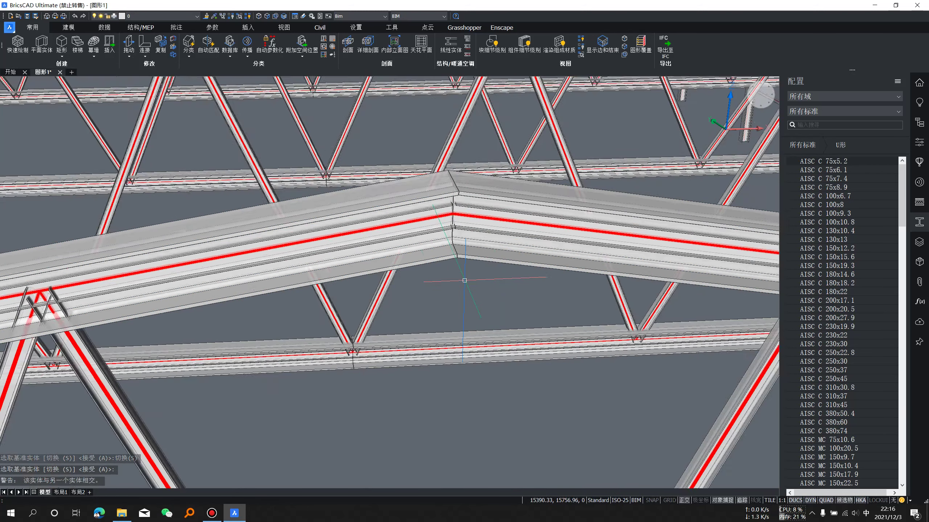
pyautogui.scroll(-2, 464, 281)
pyautogui.moveTo(475, 238); pyautogui.dragTo(483, 310, button='middle')
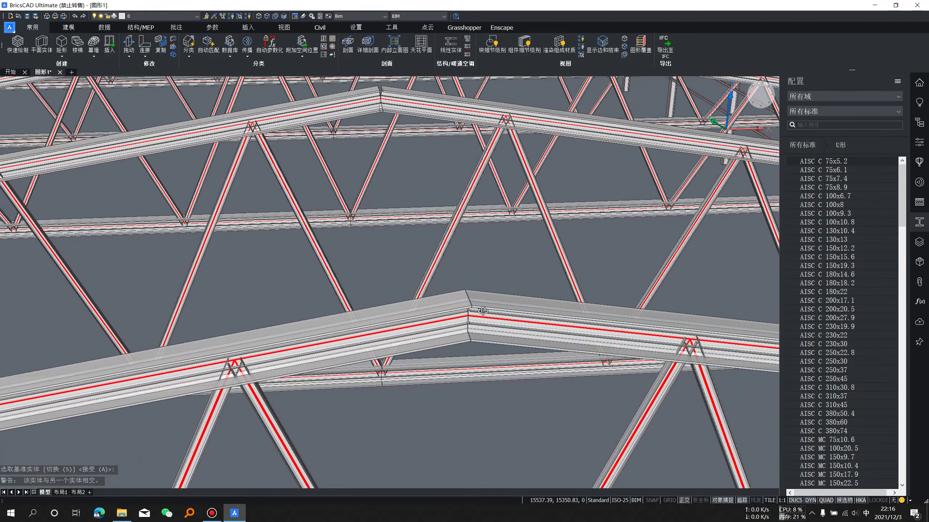
pyautogui.scroll(-2, 483, 310)
pyautogui.scroll(-3, 483, 307)
pyautogui.scroll(1, 484, 303)
pyautogui.scroll(3, 485, 299)
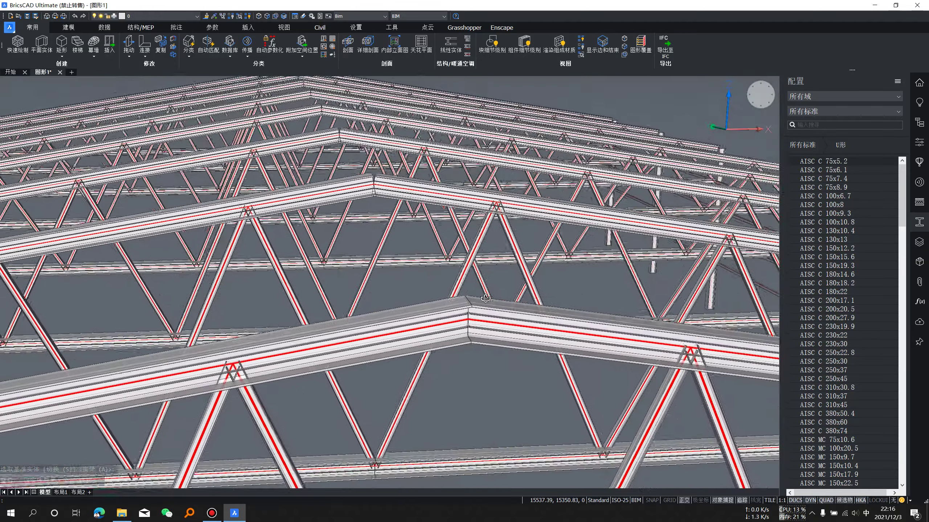
pyautogui.scroll(2, 485, 298)
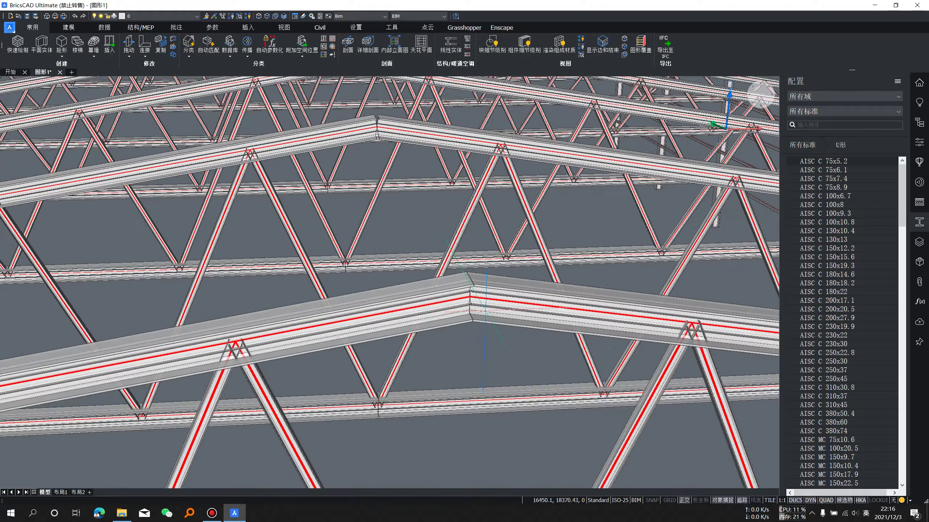
pyautogui.scroll(1, 485, 299)
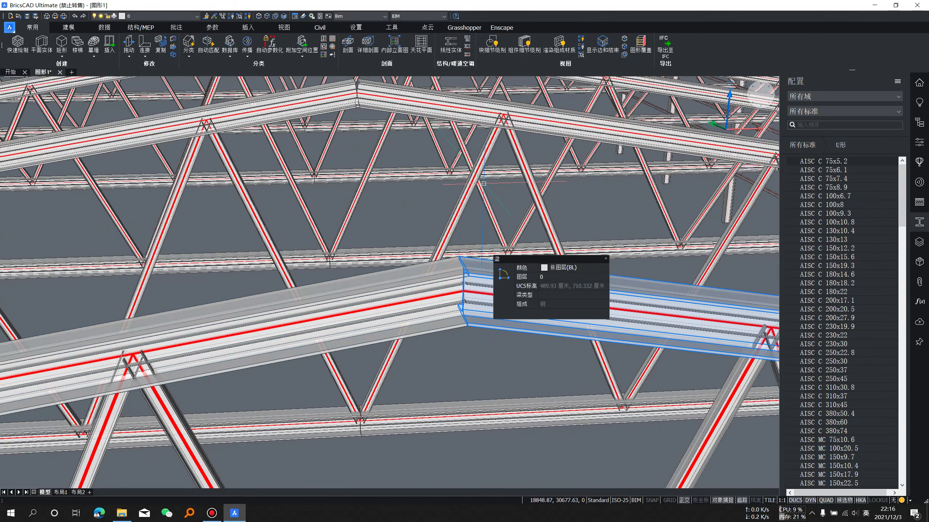
# - Start BIMPROPAGATE with the left and right ridge beams as reference members
pyautogui.click(245, 44)
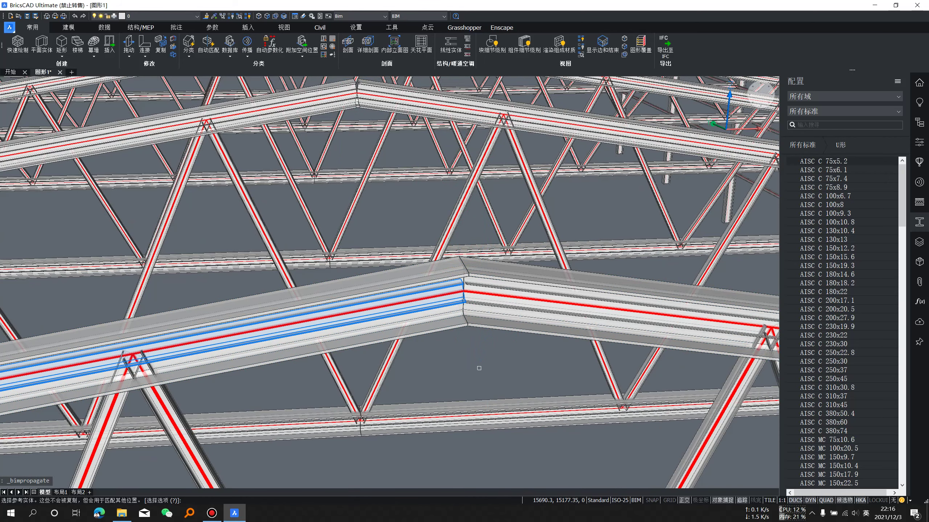
pyautogui.scroll(2, 474, 361)
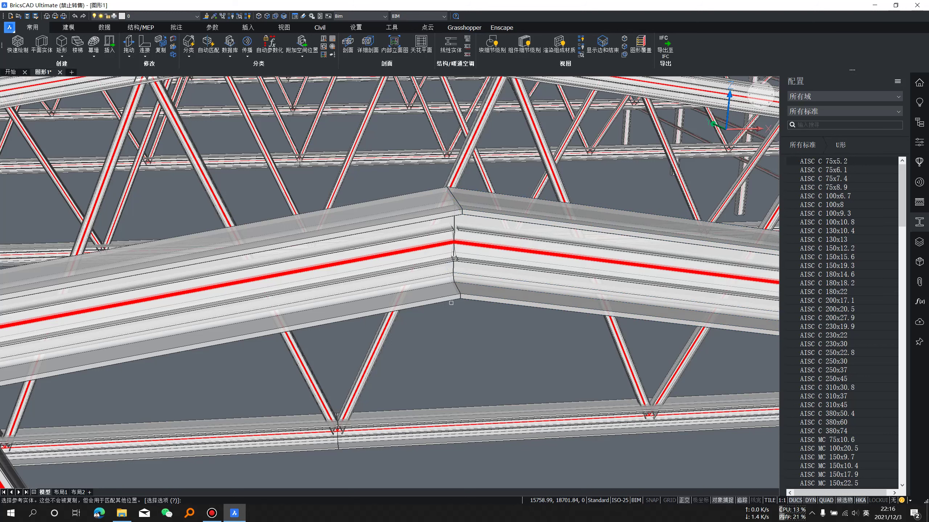
pyautogui.click(452, 298)
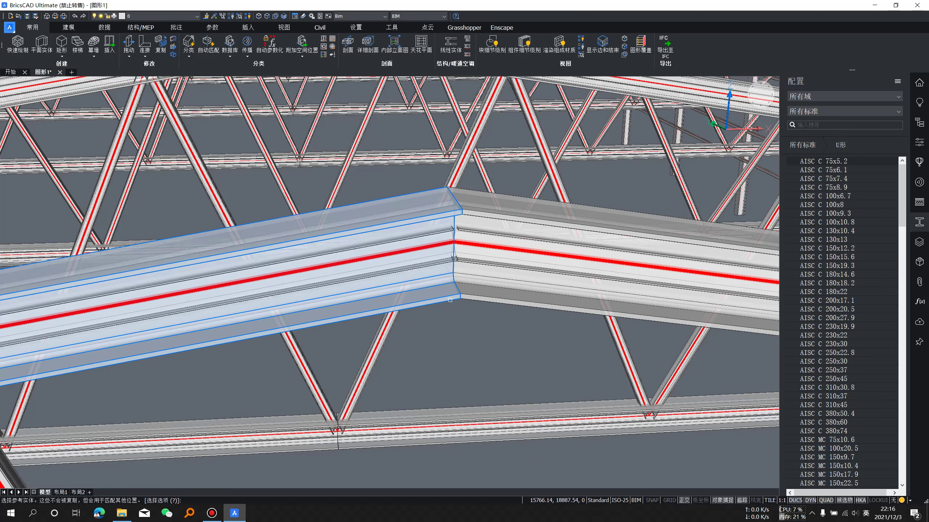
pyautogui.click(480, 303)
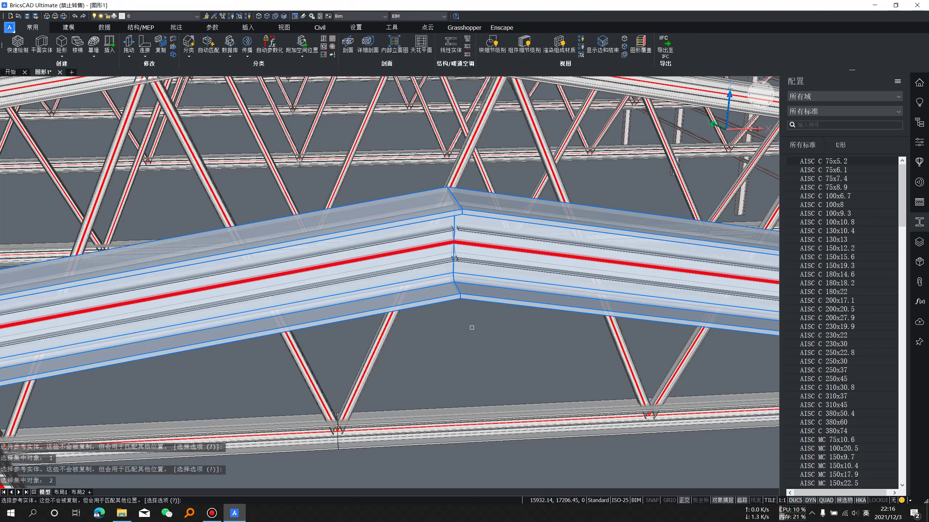
pyautogui.press('Return')
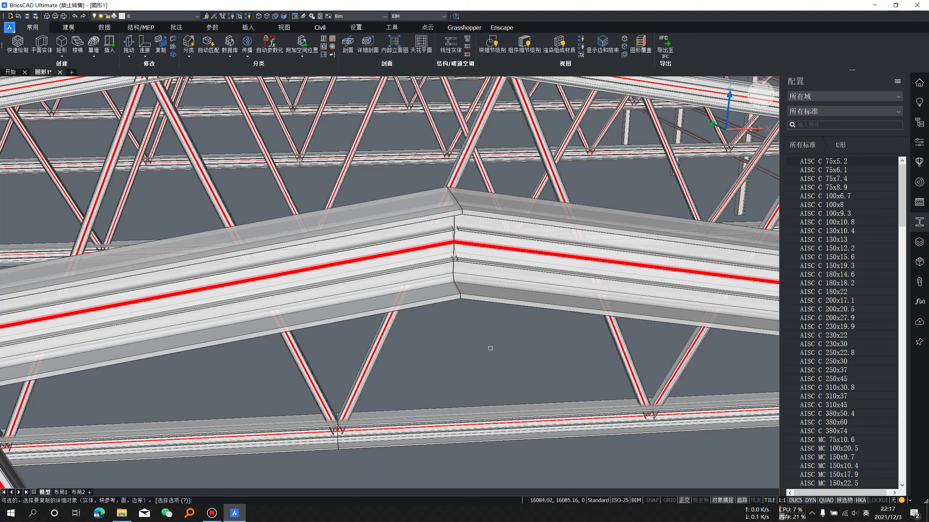
# - Choose the mitred ridge detail and apply all 7 suggested matching ridge joints
pyautogui.scroll(-2, 486, 345)
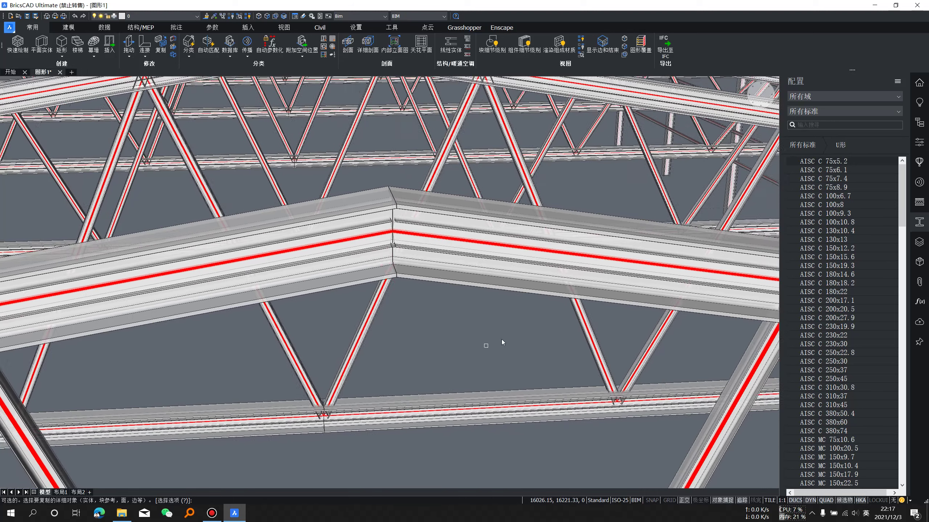
pyautogui.click(501, 340)
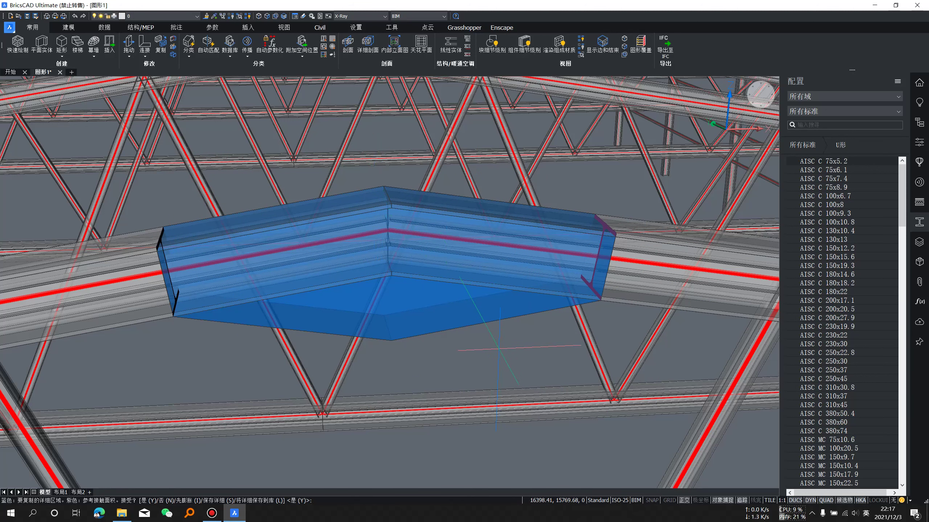
pyautogui.press('Return')
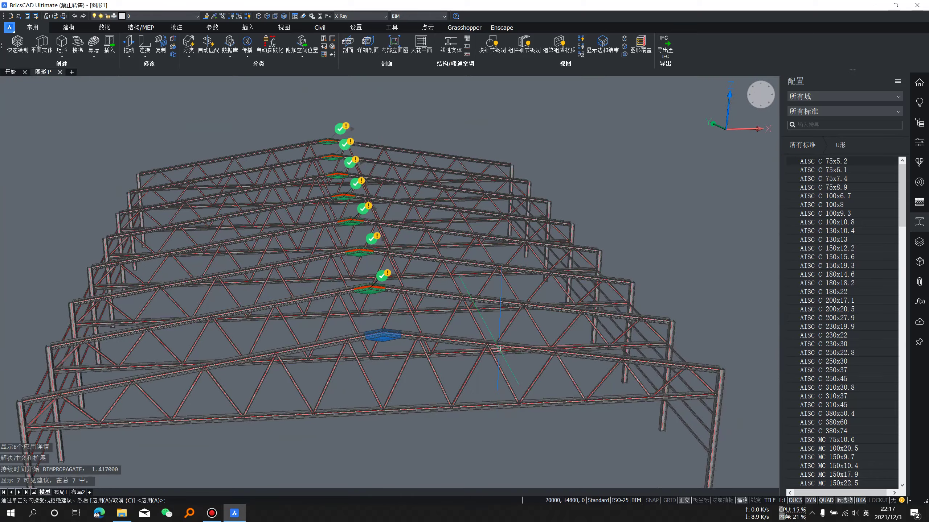
pyautogui.scroll(2, 368, 291)
pyautogui.scroll(3, 351, 293)
pyautogui.scroll(2, 338, 294)
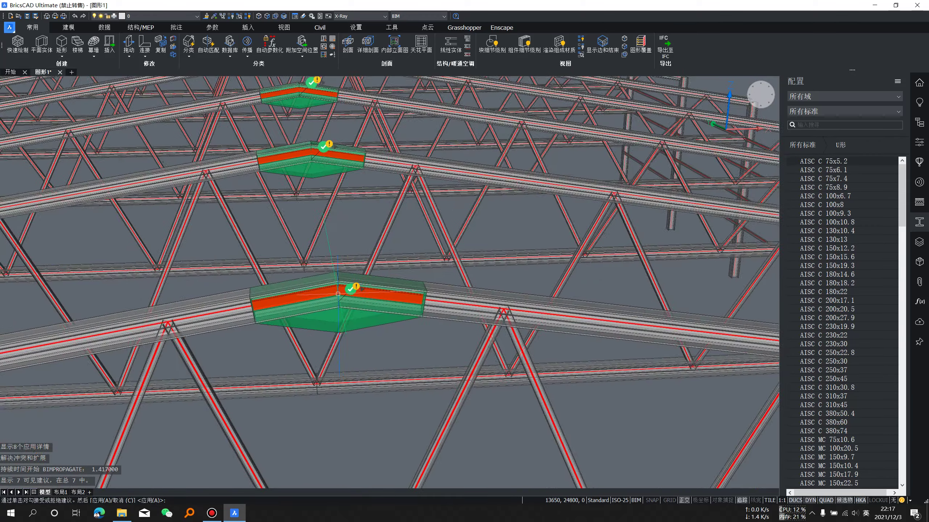
pyautogui.press('Return')
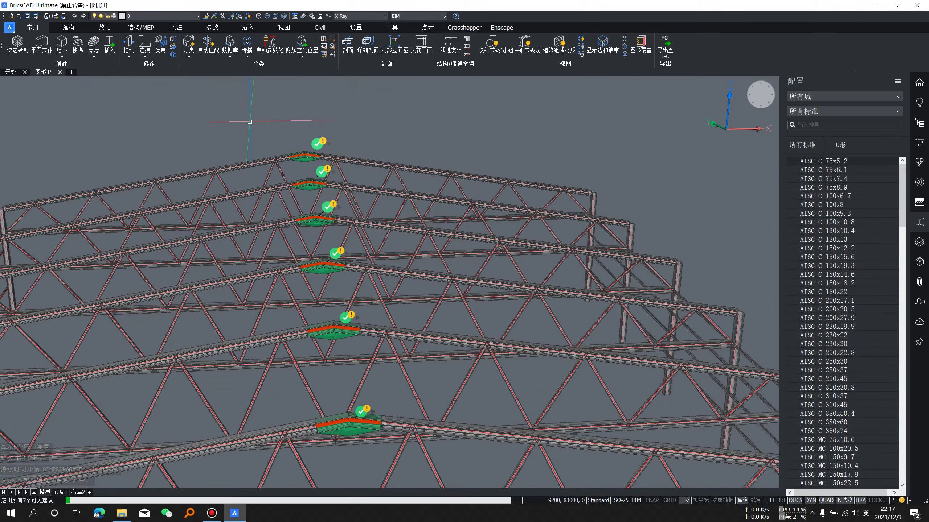
pyautogui.moveTo(367, 448); pyautogui.dragTo(376, 315, button='middle')
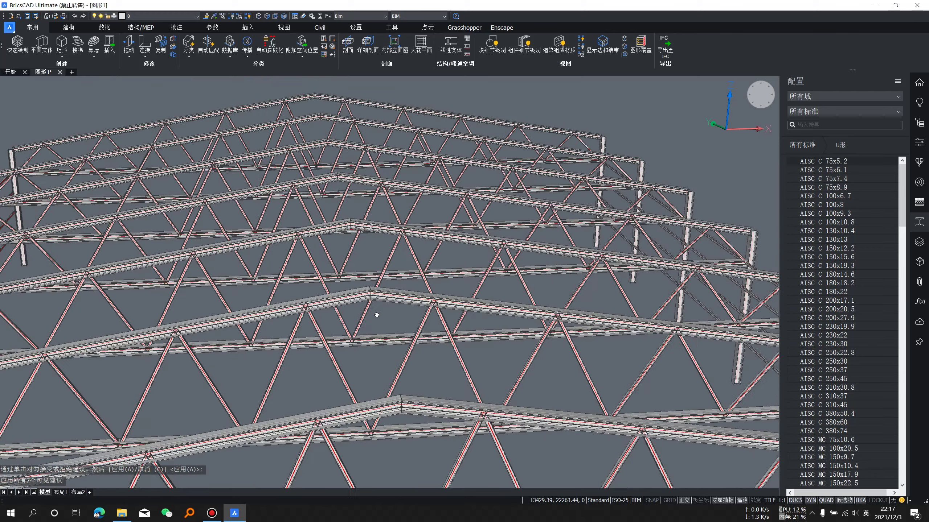
pyautogui.scroll(-2, 377, 315)
pyautogui.scroll(2, 399, 320)
pyautogui.scroll(2, 402, 322)
pyautogui.scroll(2, 406, 324)
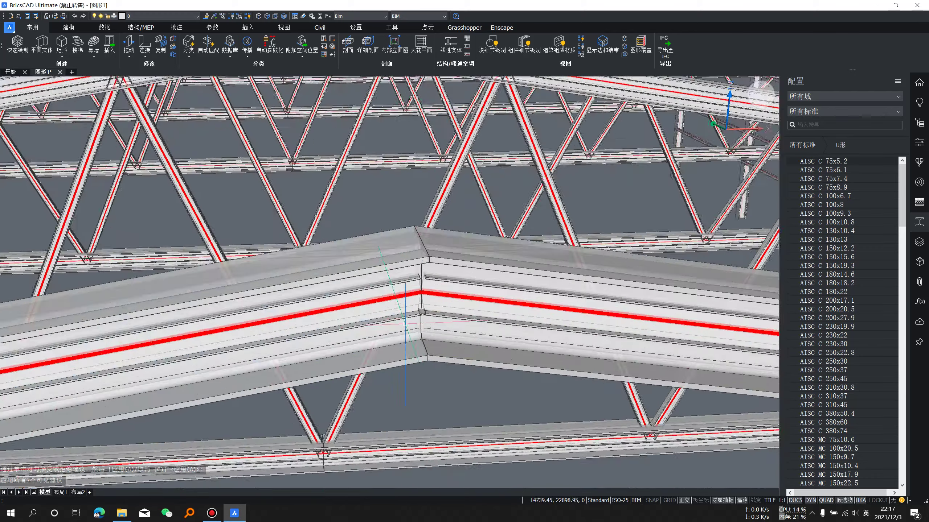
pyautogui.scroll(-3, 405, 323)
pyautogui.scroll(3, 331, 166)
pyautogui.scroll(-3, 318, 254)
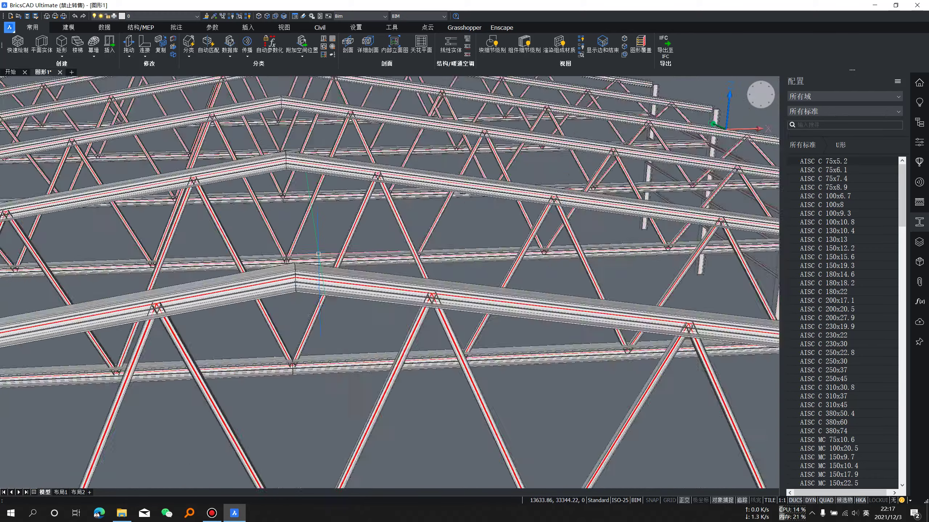
pyautogui.scroll(-3, 318, 253)
pyautogui.scroll(4, 313, 260)
pyautogui.scroll(-1, 311, 287)
pyautogui.scroll(1, 311, 288)
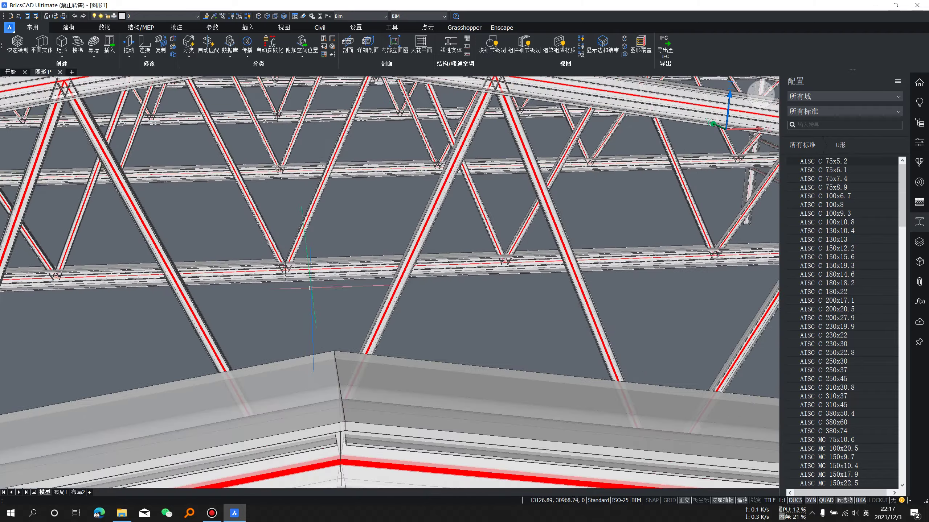
pyautogui.scroll(2, 311, 288)
pyautogui.scroll(-3, 329, 256)
pyautogui.scroll(2, 363, 183)
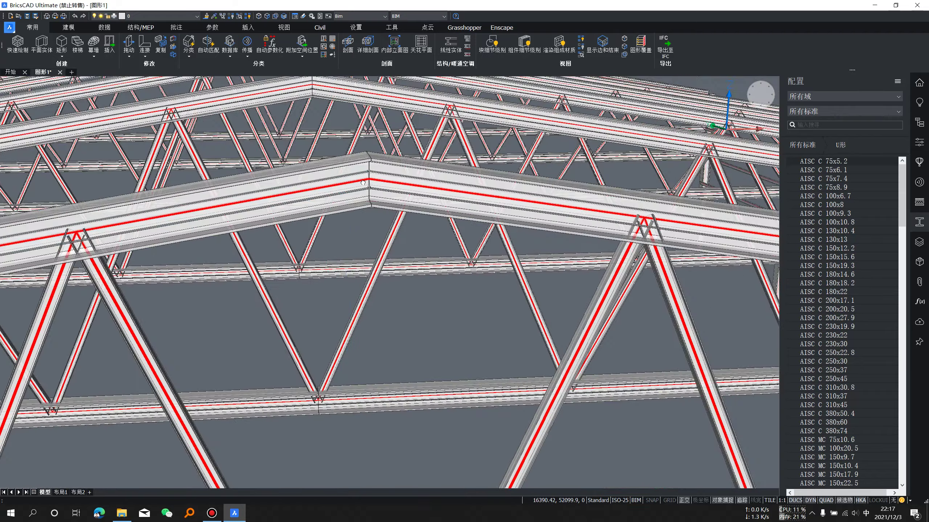
pyautogui.scroll(-2, 362, 183)
pyautogui.scroll(-2, 365, 267)
pyautogui.scroll(-1, 348, 220)
pyautogui.scroll(3, 331, 150)
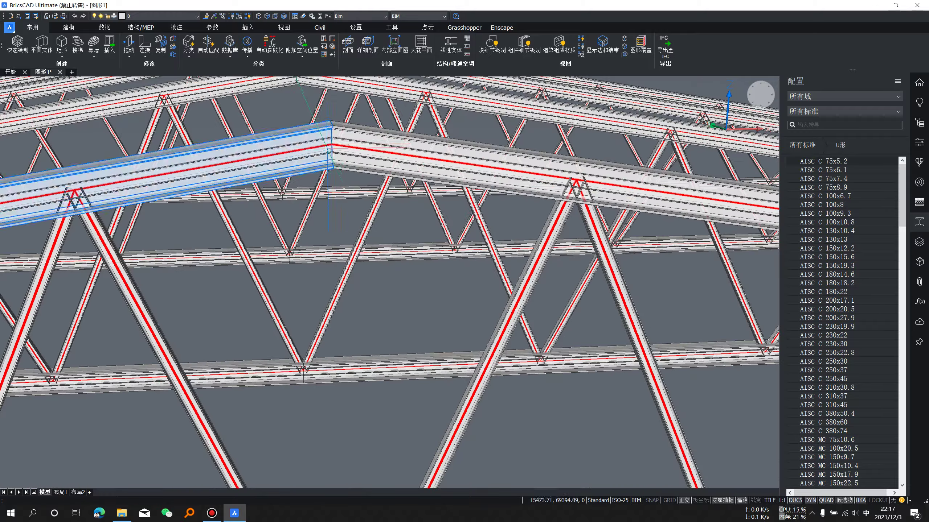
pyautogui.scroll(-3, 330, 150)
pyautogui.scroll(-3, 240, 242)
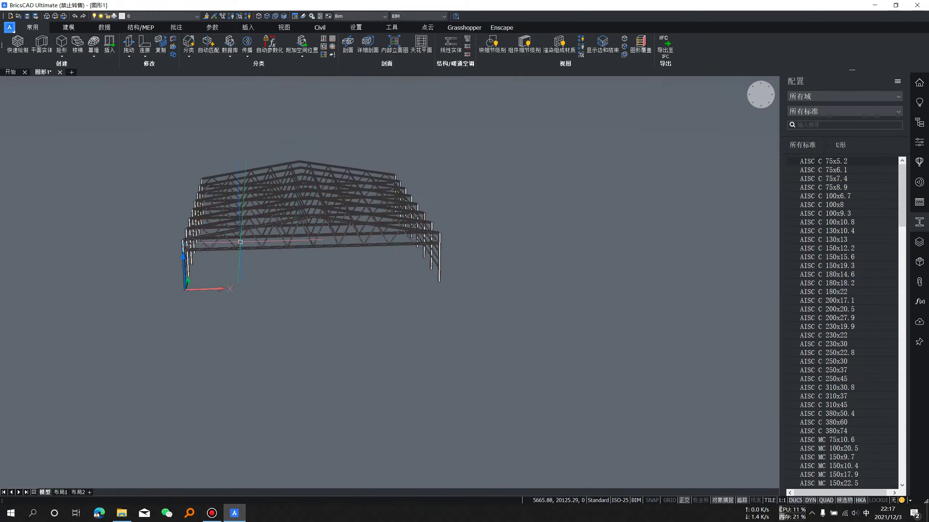
pyautogui.scroll(5, 240, 242)
pyautogui.moveTo(154, 241)
pyautogui.mouseDown(button='middle')
pyautogui.moveTo(281, 256)
pyautogui.moveTo(263, 241)
pyautogui.mouseUp(button='middle')
pyautogui.scroll(-2, 184, 243)
pyautogui.scroll(4, 184, 242)
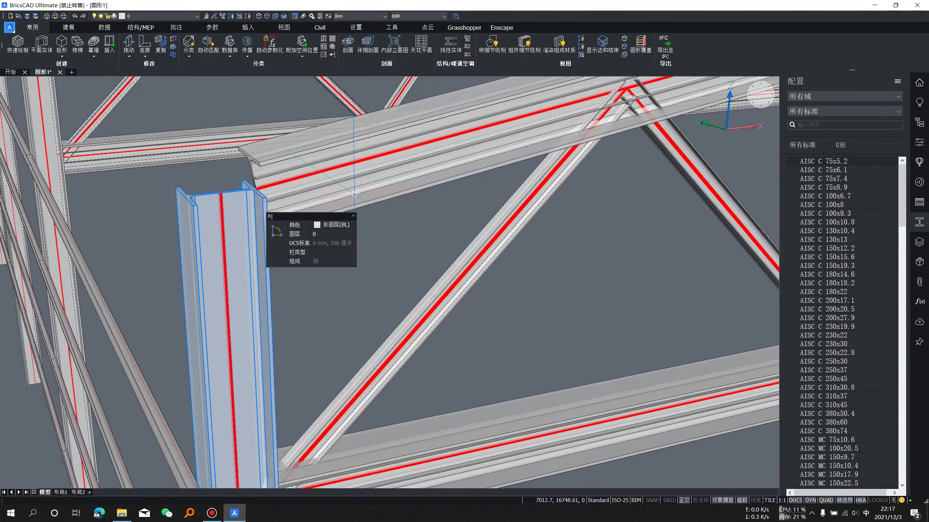
# - Select the truss-end column and start connecting it to the beam above
pyautogui.scroll(-3, 366, 207)
pyautogui.scroll(2, 311, 246)
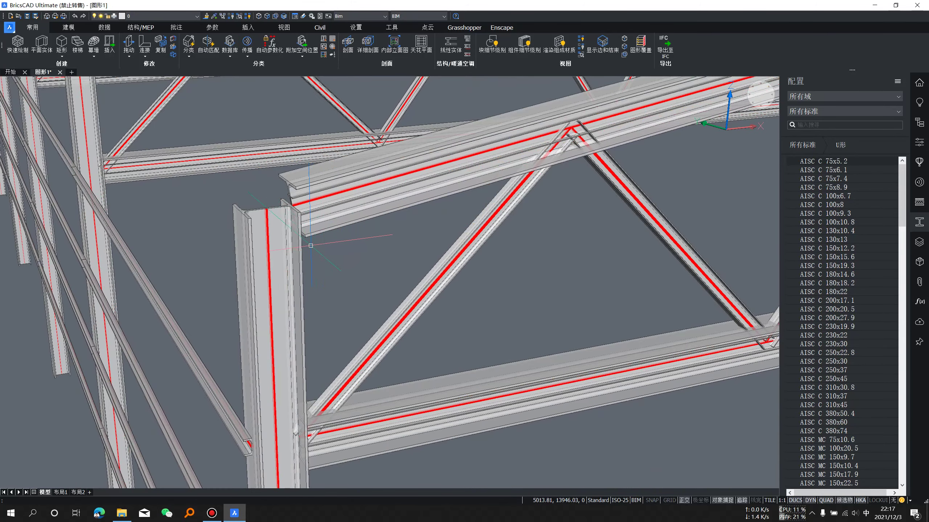
pyautogui.click(303, 238)
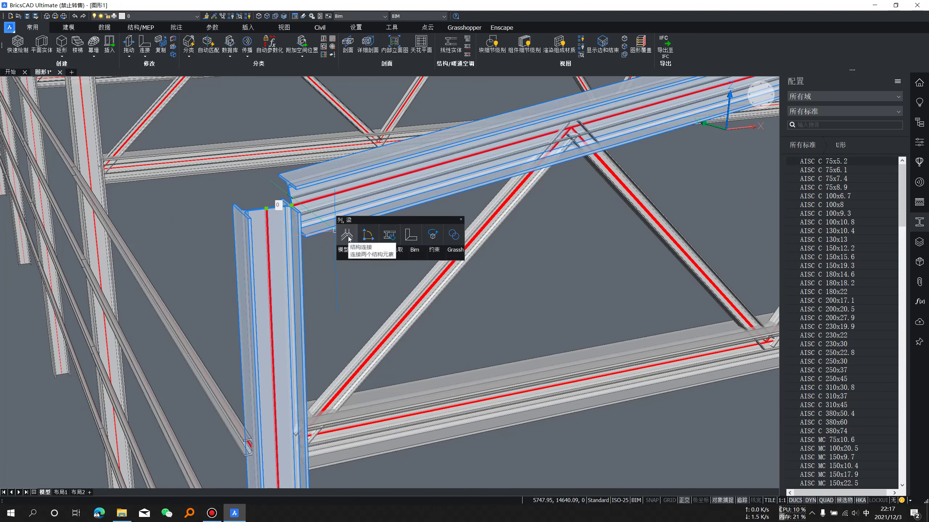
pyautogui.click(348, 239)
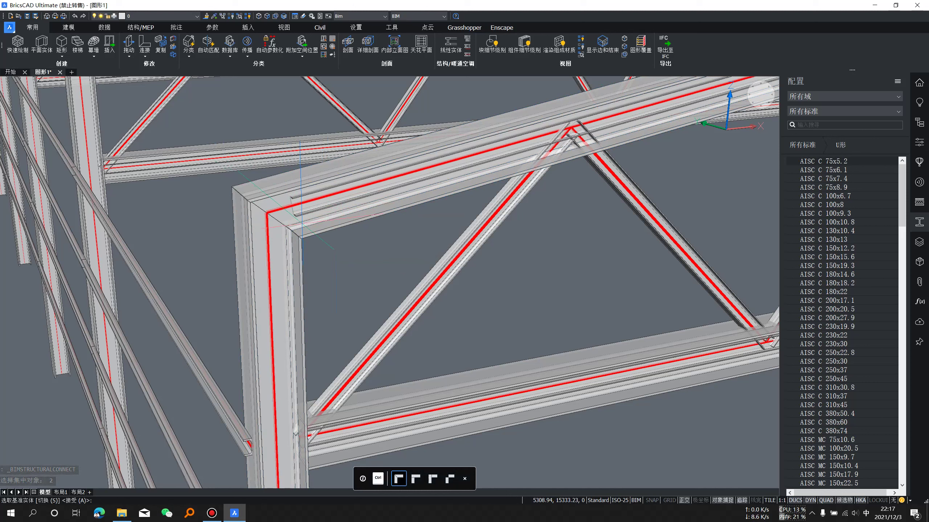
# - Accept the beam-over-column joint style and begin propagating it, picking the column as first reference
pyautogui.press('ctrl')
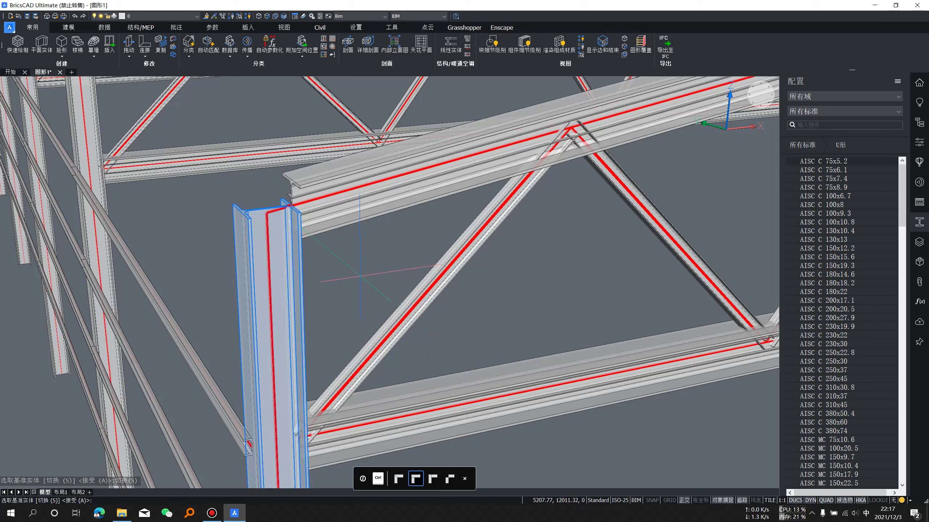
pyautogui.press('ctrl')
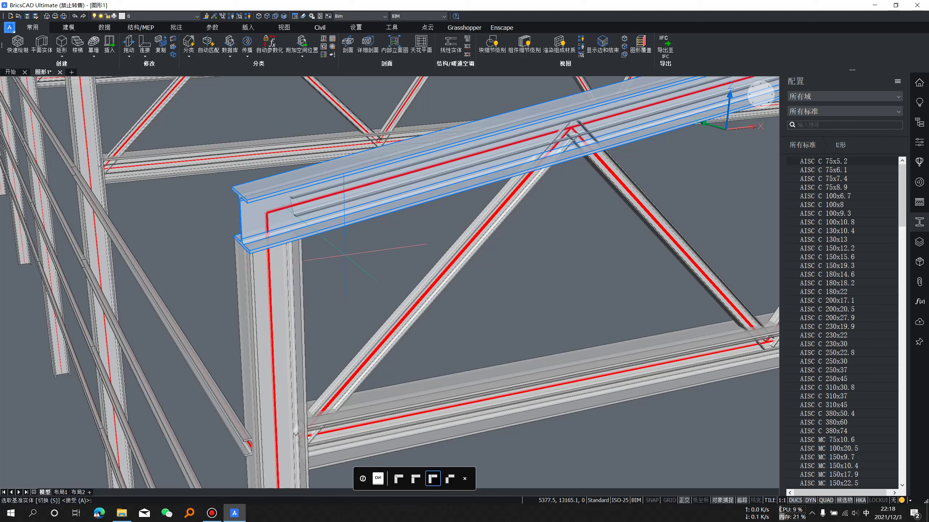
pyautogui.press('Return')
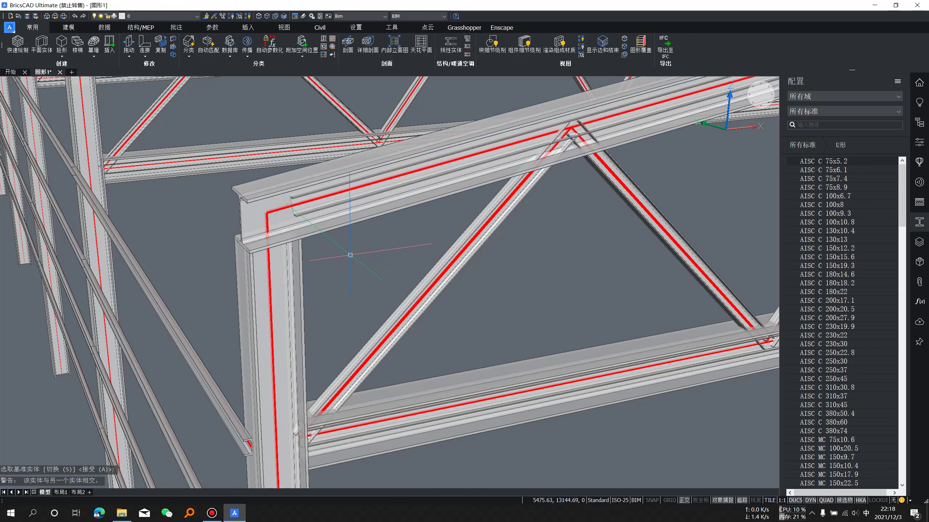
pyautogui.click(247, 43)
pyautogui.click(278, 263)
# - Add the top chord as second reference and apply all 15 suggested column-beam joints
pyautogui.click(325, 222)
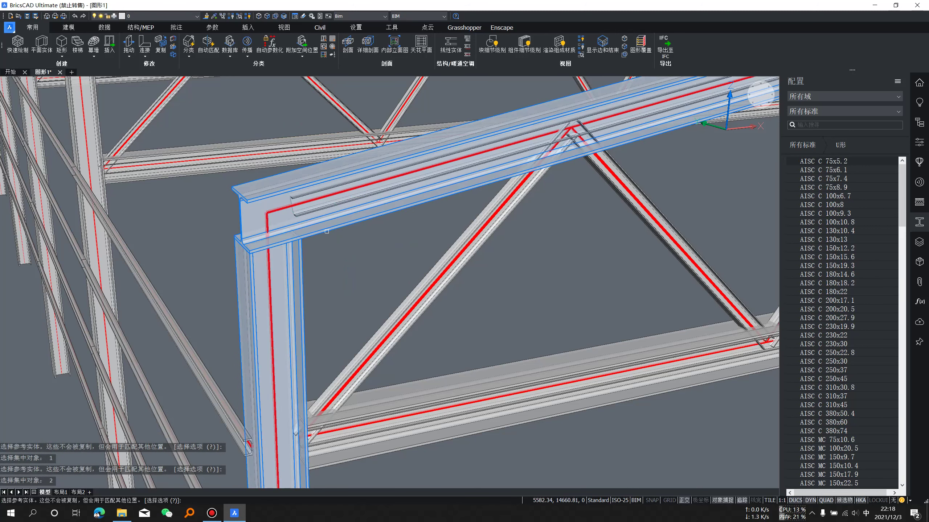
pyautogui.press('Return')
pyautogui.scroll(6, 344, 256)
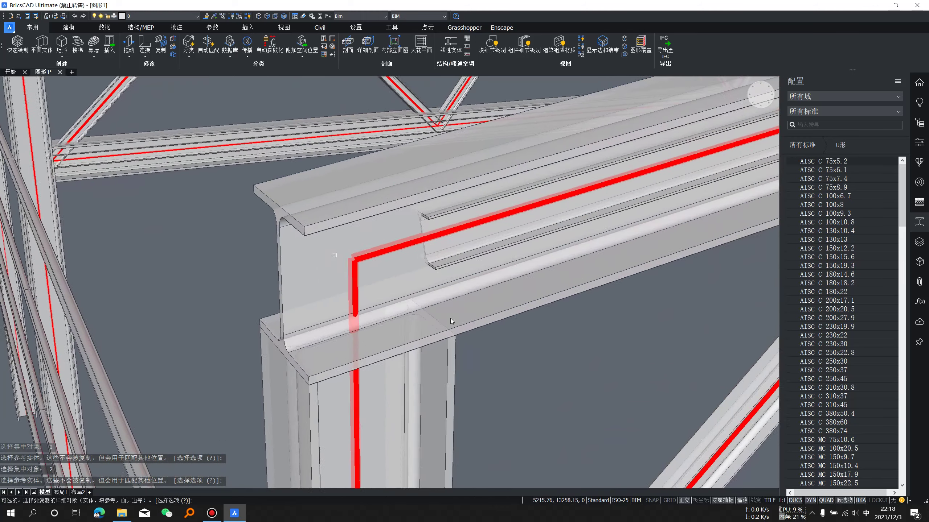
pyautogui.press('Return')
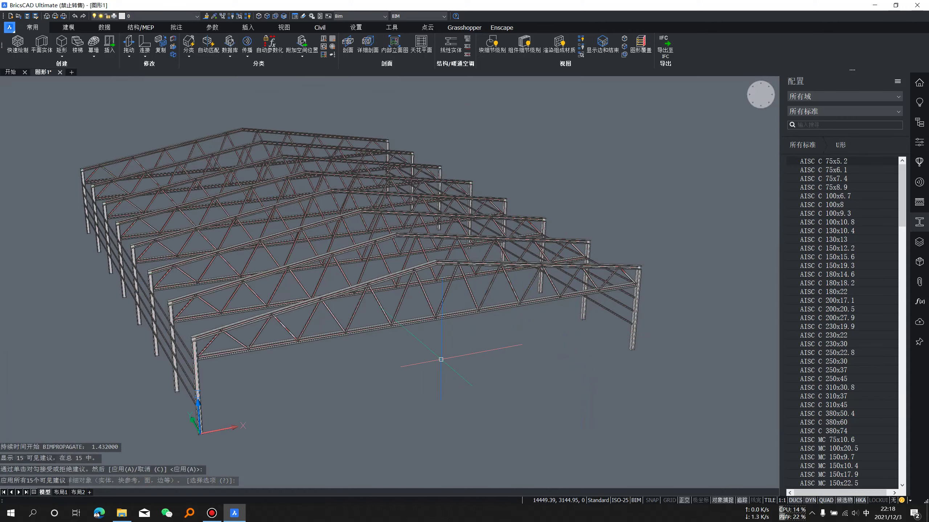
pyautogui.scroll(3, 178, 312)
pyautogui.scroll(3, 198, 322)
pyautogui.scroll(-5, 218, 329)
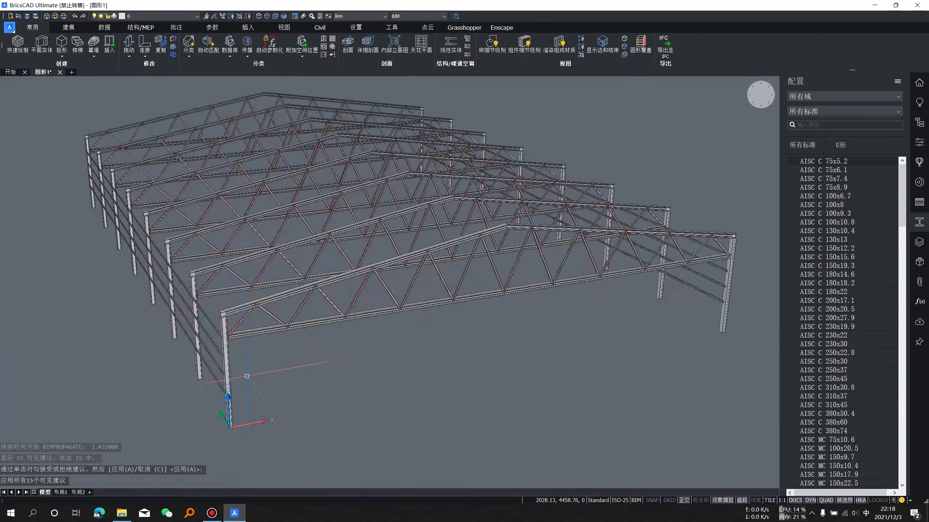
pyautogui.scroll(6, 209, 313)
pyautogui.scroll(4, 210, 313)
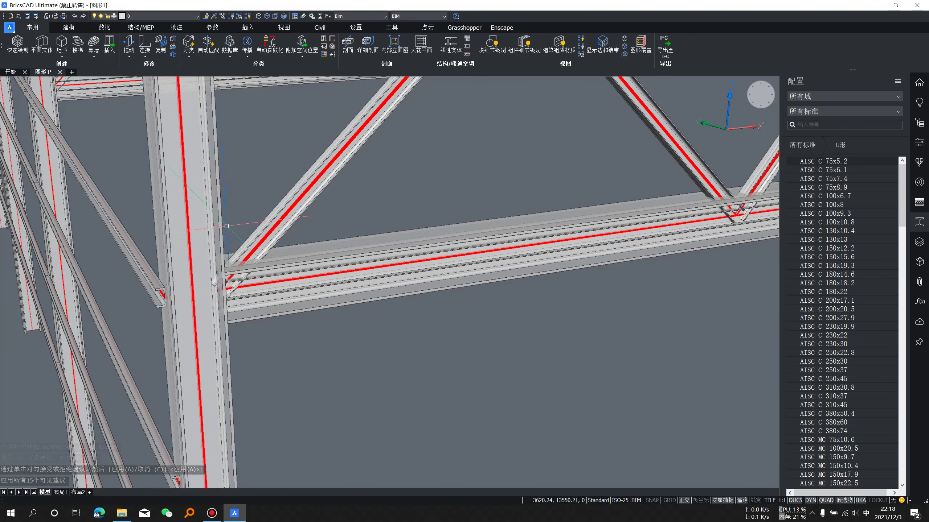
# - Connect the diagonal brace to the horizontal chord using the next joint type
pyautogui.click(313, 201)
pyautogui.click(303, 306)
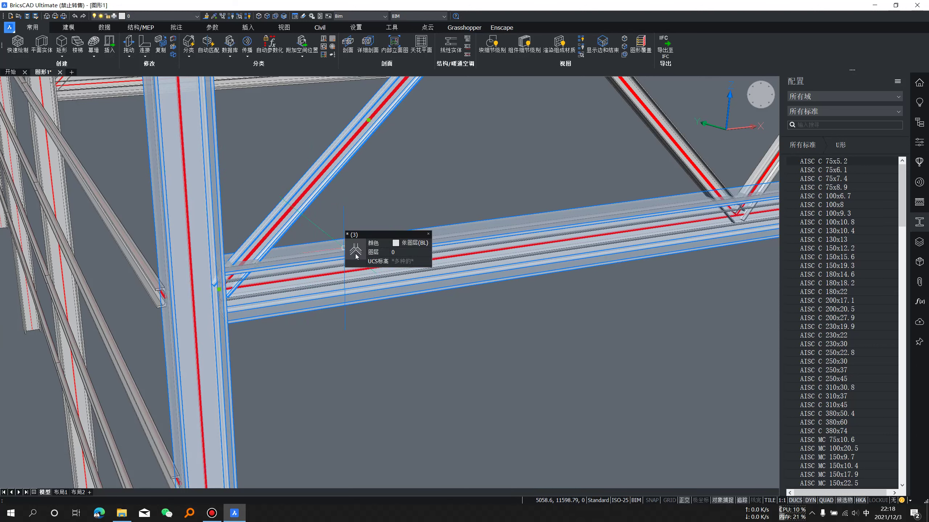
pyautogui.click(355, 252)
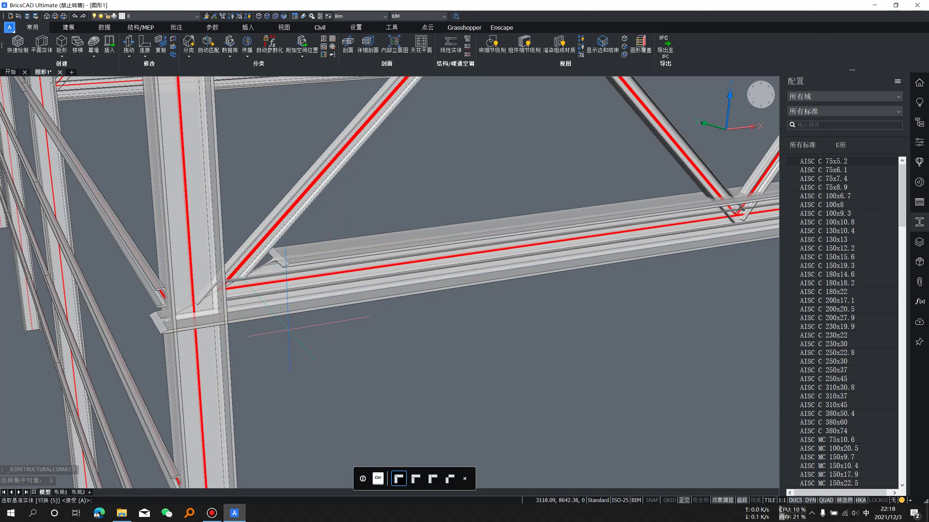
pyautogui.press('ctrl')
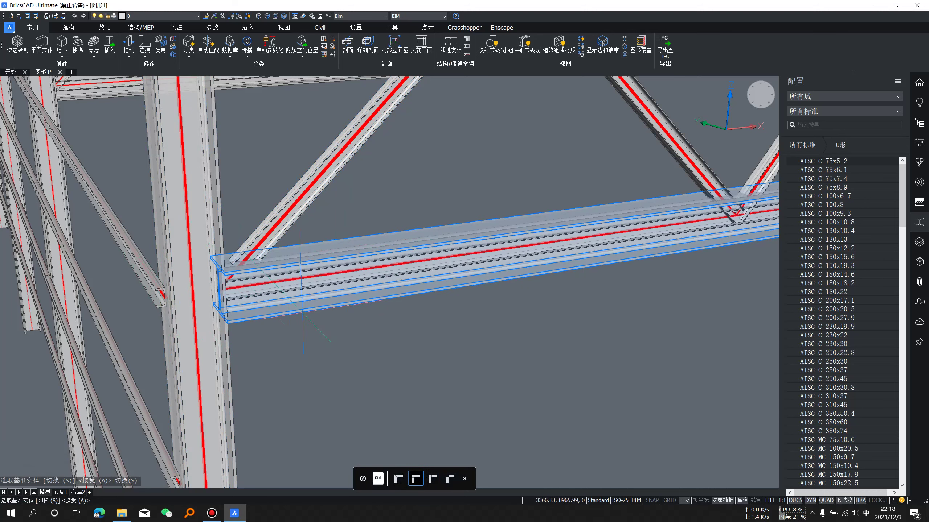
pyautogui.moveTo(352, 228)
pyautogui.keyDown('shift'); pyautogui.mouseDown(button='middle')
pyautogui.moveTo(227, 304)
pyautogui.moveTo(238, 304)
pyautogui.mouseUp(button='middle'); pyautogui.keyUp('shift')
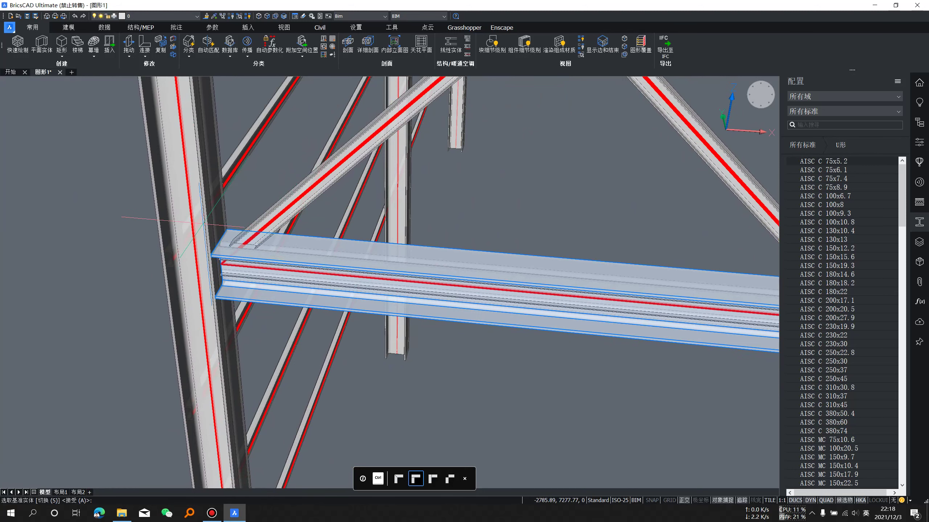
pyautogui.moveTo(229, 246)
pyautogui.keyDown('shift'); pyautogui.mouseDown(button='middle')
pyautogui.moveTo(293, 265)
pyautogui.moveTo(249, 324)
pyautogui.mouseUp(button='middle'); pyautogui.keyUp('shift')
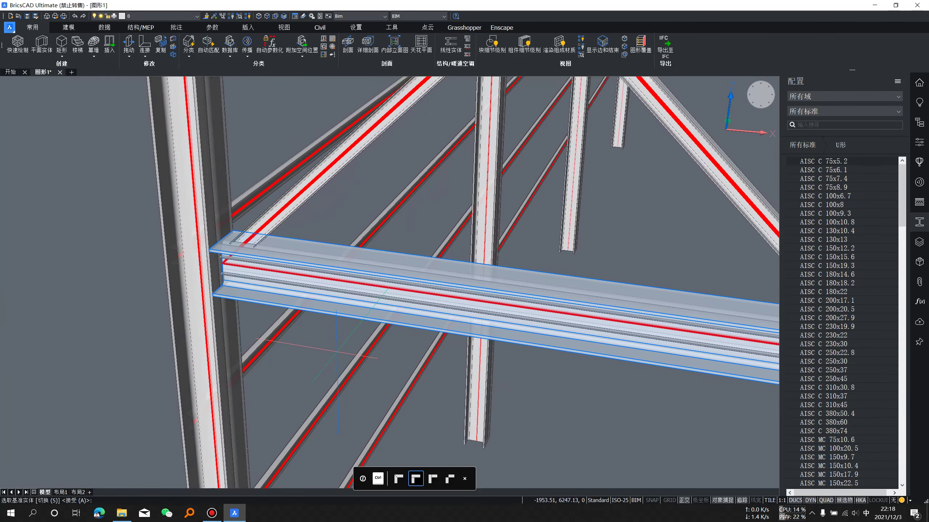
pyautogui.scroll(2, 336, 350)
pyautogui.scroll(-1, 336, 351)
pyautogui.press('Return')
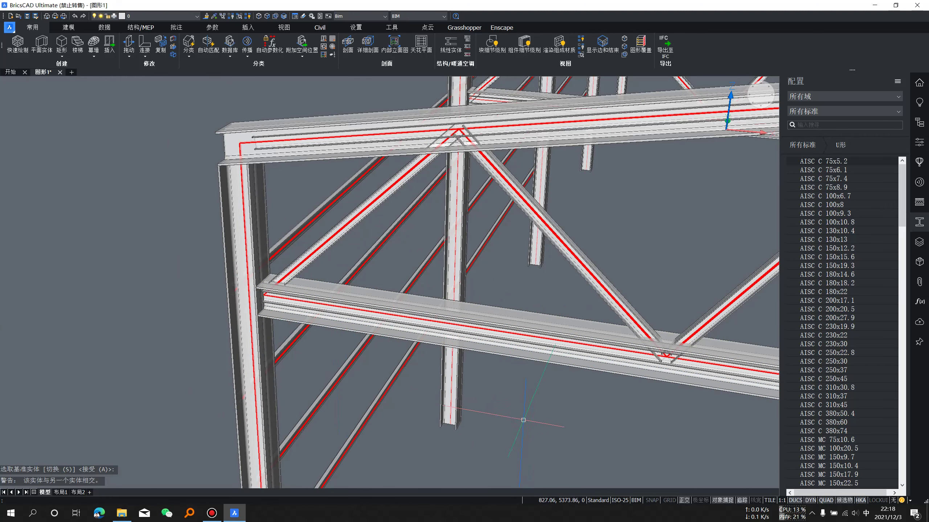
# - Start BIMPROPAGATE for the new brace-to-chord joint
pyautogui.keyDown('shift'); pyautogui.moveTo(288, 289); pyautogui.dragTo(271, 277, button='middle'); pyautogui.keyUp('shift')
pyautogui.click(248, 42)
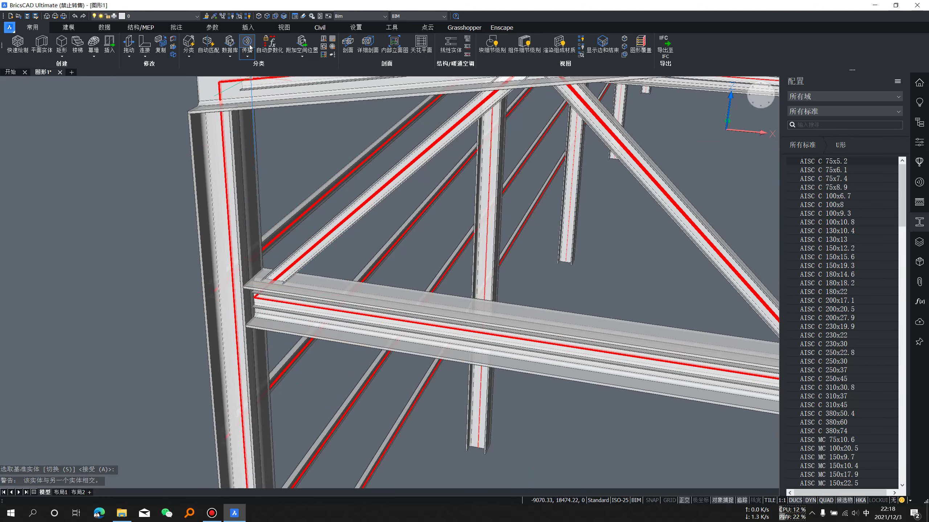
pyautogui.keyDown('shift'); pyautogui.moveTo(288, 319); pyautogui.dragTo(229, 239, button='middle'); pyautogui.keyUp('shift')
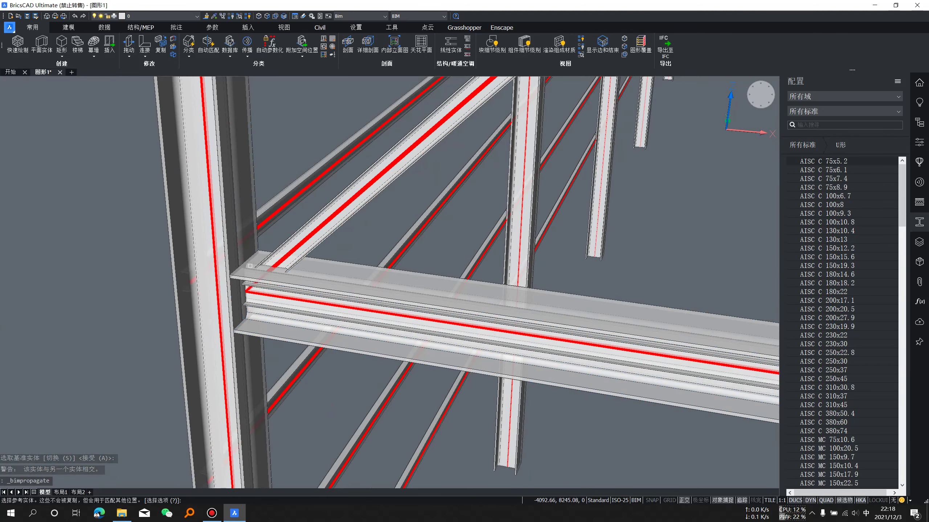
# - Use the brace and chord as references and propagate their joint to the 15 matching locations
pyautogui.doubleClick(229, 239)
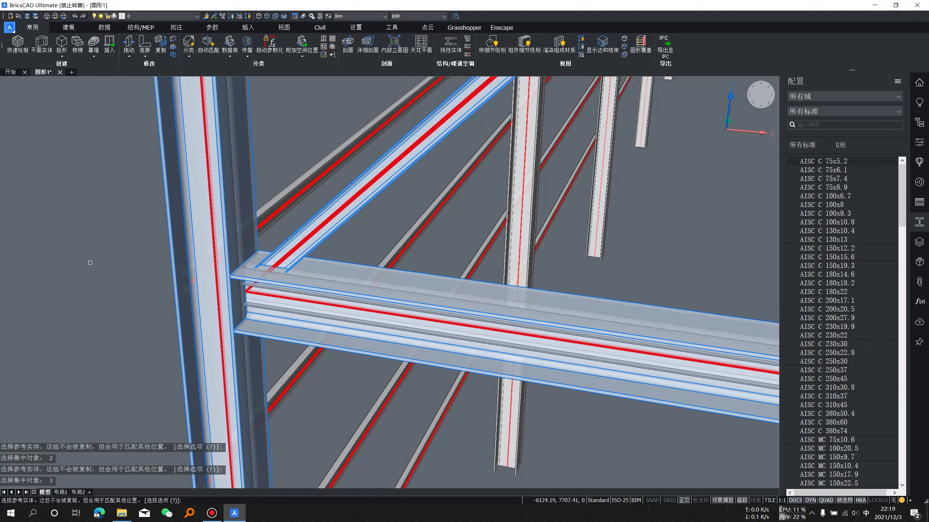
pyautogui.press('Return')
pyautogui.press('Return')
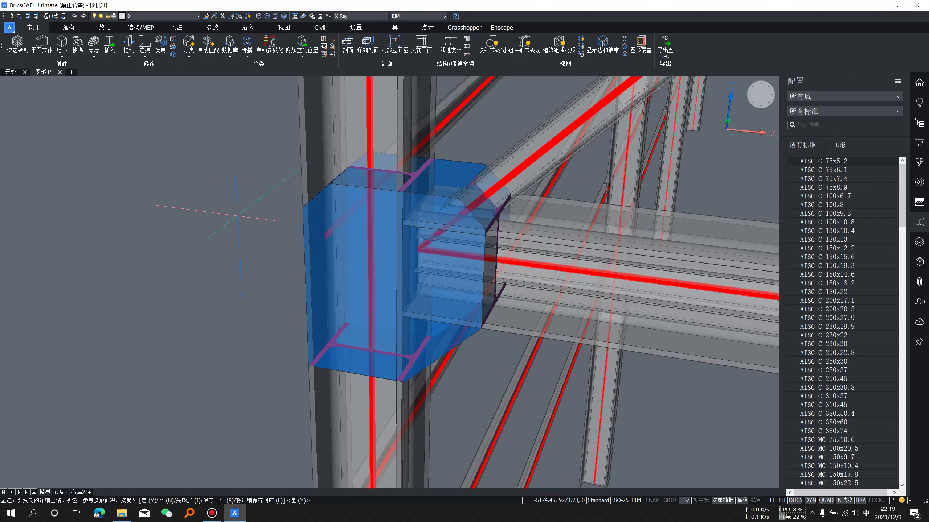
pyautogui.press('Return')
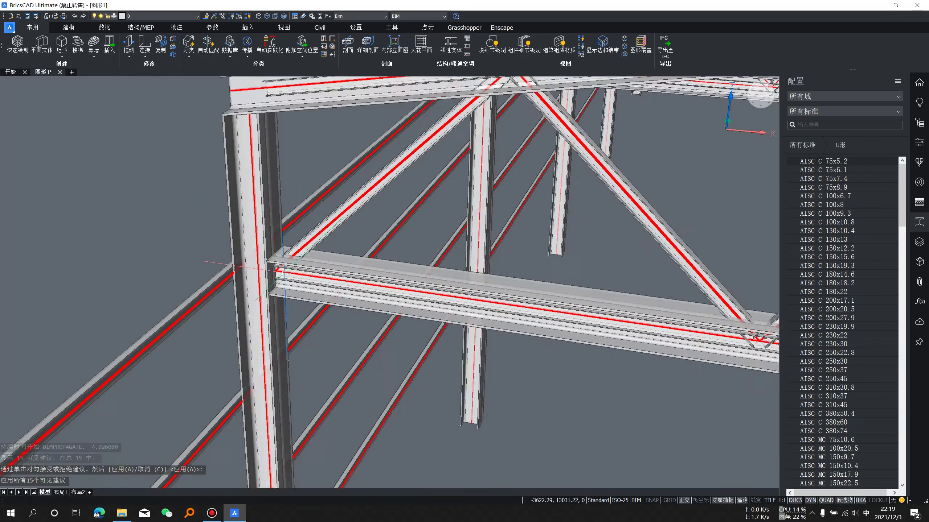
pyautogui.moveTo(283, 269)
pyautogui.keyDown('shift'); pyautogui.mouseDown(button='middle')
pyautogui.moveTo(371, 235)
pyautogui.moveTo(402, 290)
pyautogui.moveTo(661, 425)
pyautogui.moveTo(605, 299)
pyautogui.moveTo(628, 285)
pyautogui.moveTo(674, 311)
pyautogui.moveTo(641, 321)
pyautogui.mouseUp(button='middle'); pyautogui.keyUp('shift')
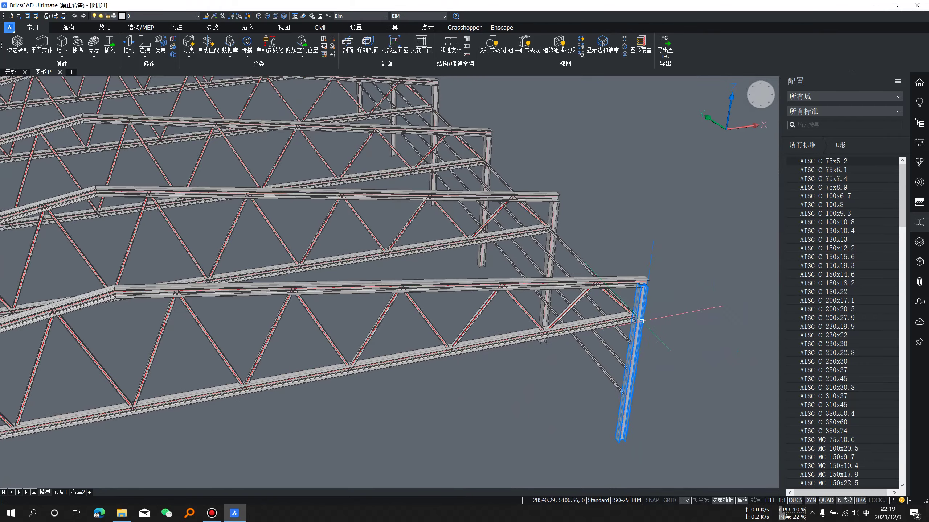
# - Orbit and zoom around the whole shed to check the propagated truss joints
pyautogui.scroll(5, 474, 248)
pyautogui.scroll(4, 474, 248)
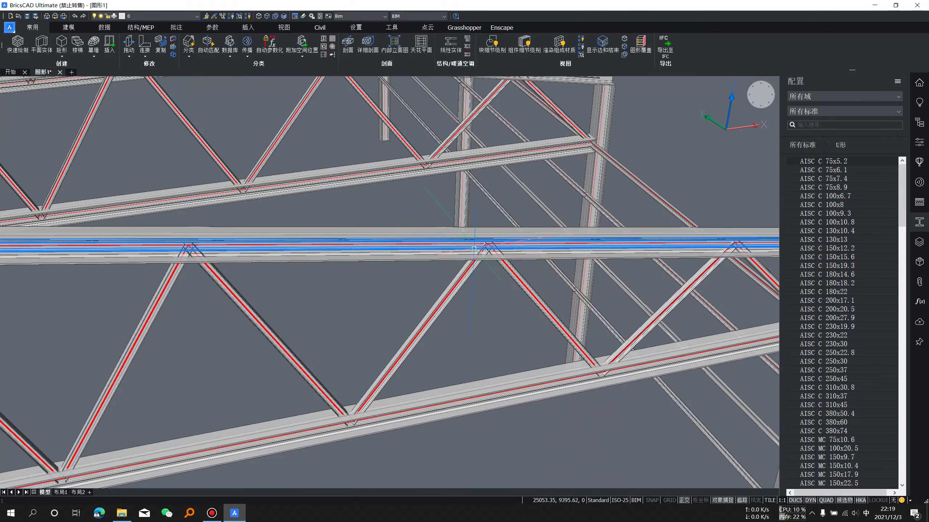
pyautogui.scroll(-3, 474, 248)
pyautogui.scroll(-3, 478, 248)
pyautogui.scroll(-2, 490, 247)
pyautogui.scroll(-2, 501, 246)
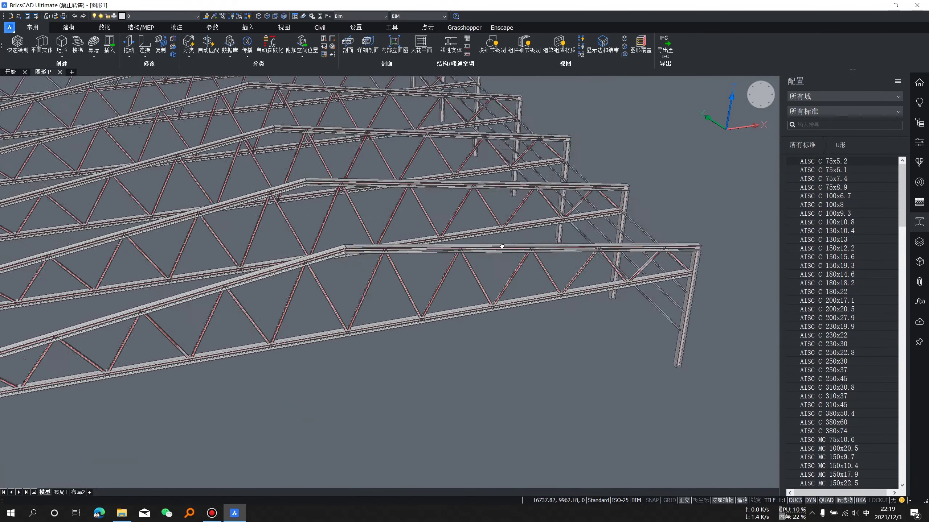
pyautogui.scroll(3, 502, 247)
pyautogui.scroll(3, 502, 246)
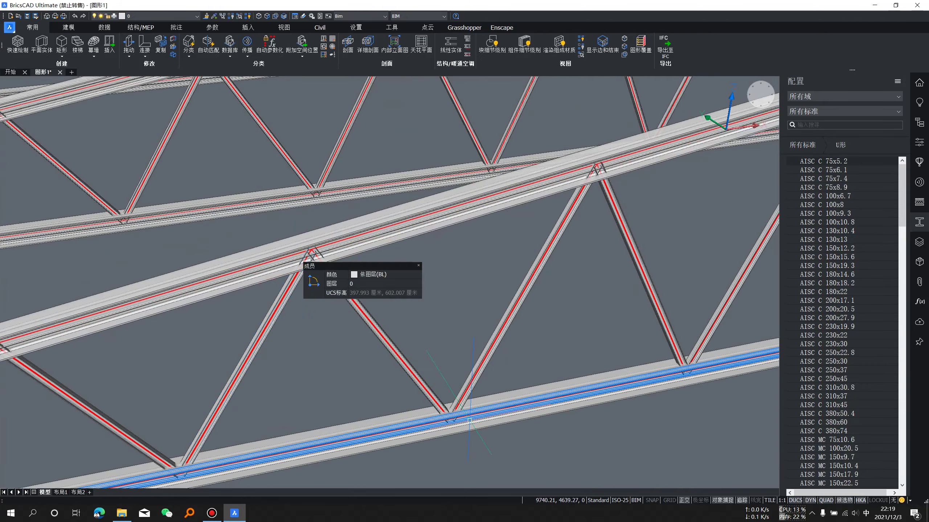
pyautogui.moveTo(567, 263); pyautogui.dragTo(484, 313, button='middle')
pyautogui.scroll(-4, 523, 237)
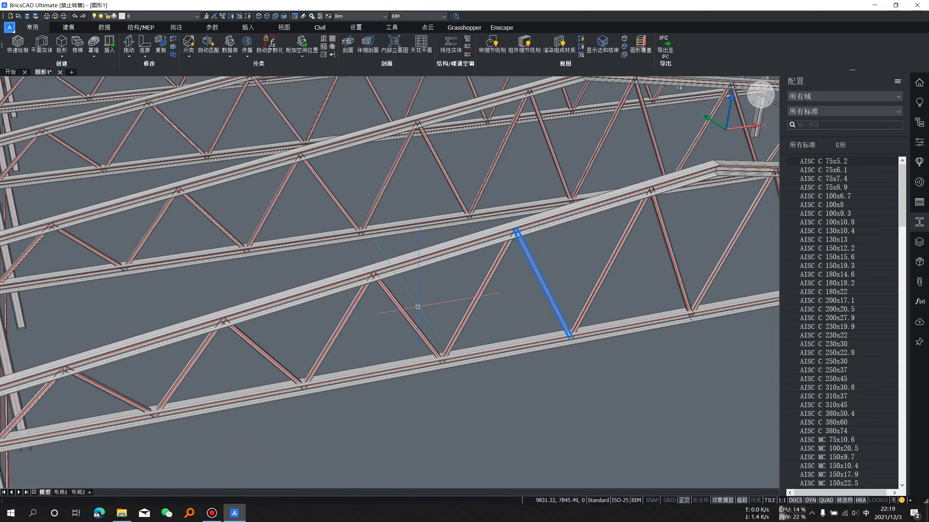
pyautogui.moveTo(415, 307)
pyautogui.keyDown('shift'); pyautogui.mouseDown(button='middle')
pyautogui.moveTo(508, 278)
pyautogui.moveTo(458, 297)
pyautogui.mouseUp(button='middle'); pyautogui.keyUp('shift')
pyautogui.scroll(-2, 458, 296)
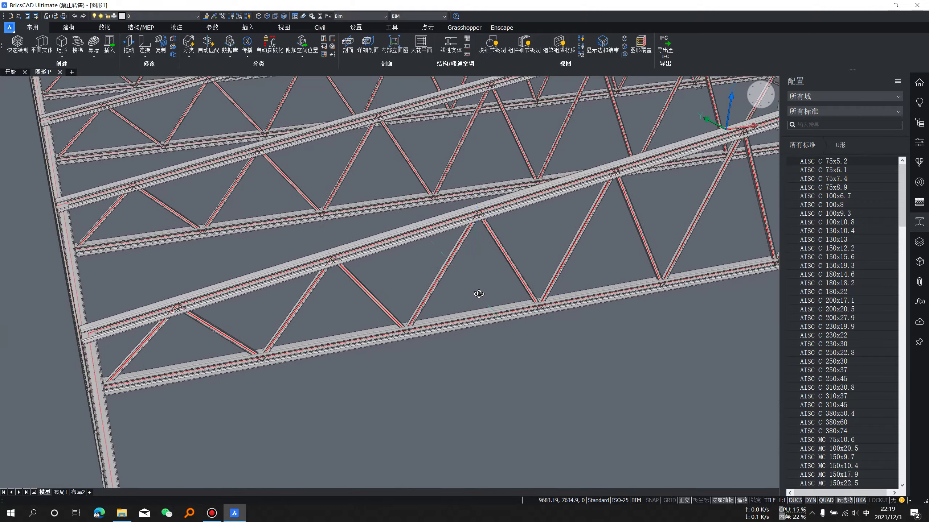
pyautogui.scroll(-2, 476, 289)
pyautogui.scroll(-2, 477, 289)
pyautogui.scroll(-2, 526, 307)
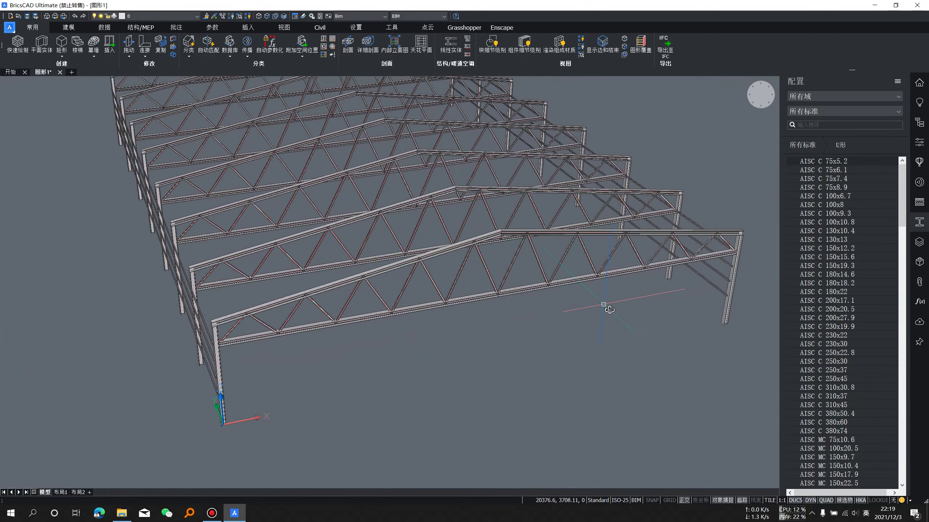
pyautogui.keyDown('shift'); pyautogui.moveTo(569, 300); pyautogui.dragTo(593, 311, button='middle'); pyautogui.keyUp('shift')
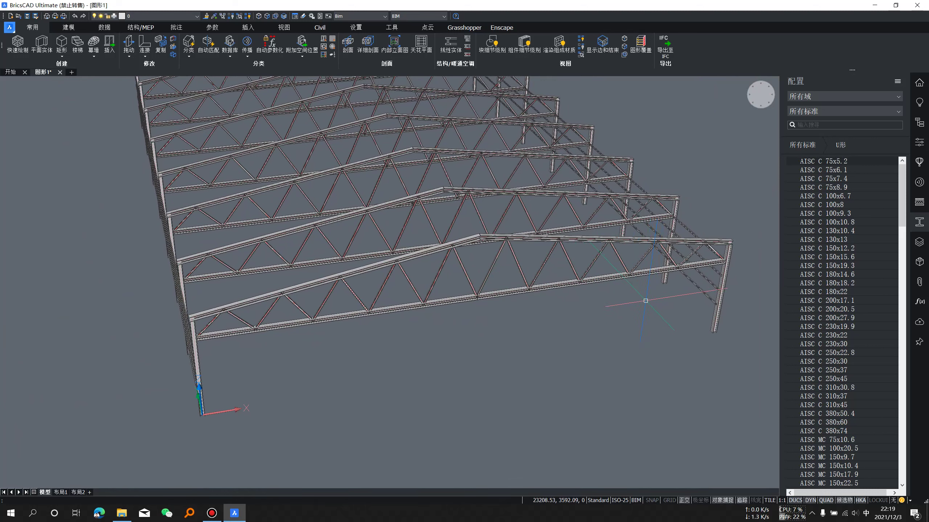
pyautogui.scroll(2, 258, 324)
pyautogui.scroll(2, 258, 324)
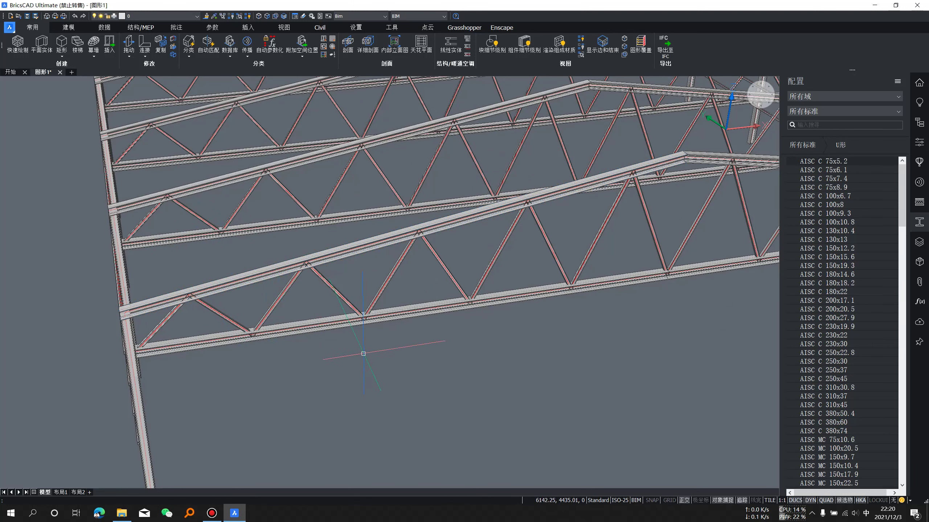
pyautogui.keyDown('shift'); pyautogui.moveTo(448, 298); pyautogui.dragTo(533, 359, button='middle'); pyautogui.keyUp('shift')
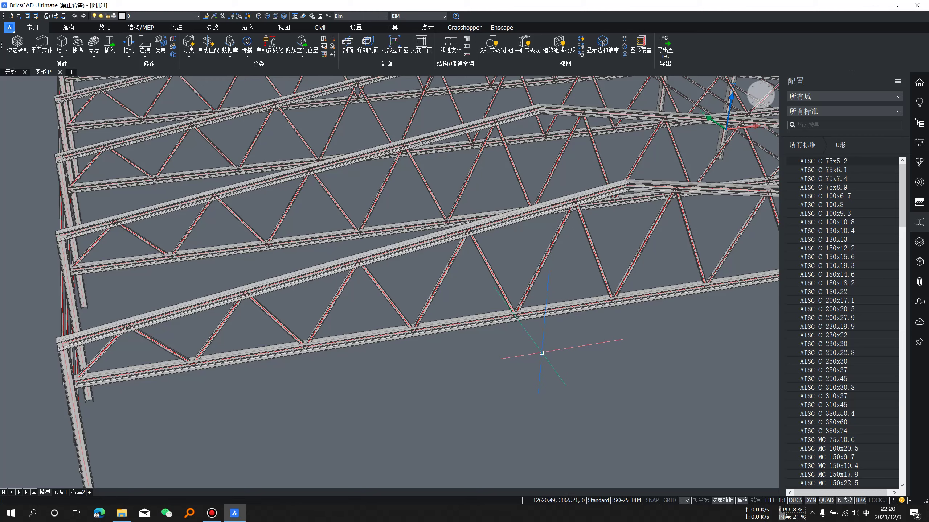
pyautogui.scroll(-5, 541, 353)
pyautogui.scroll(-2, 564, 367)
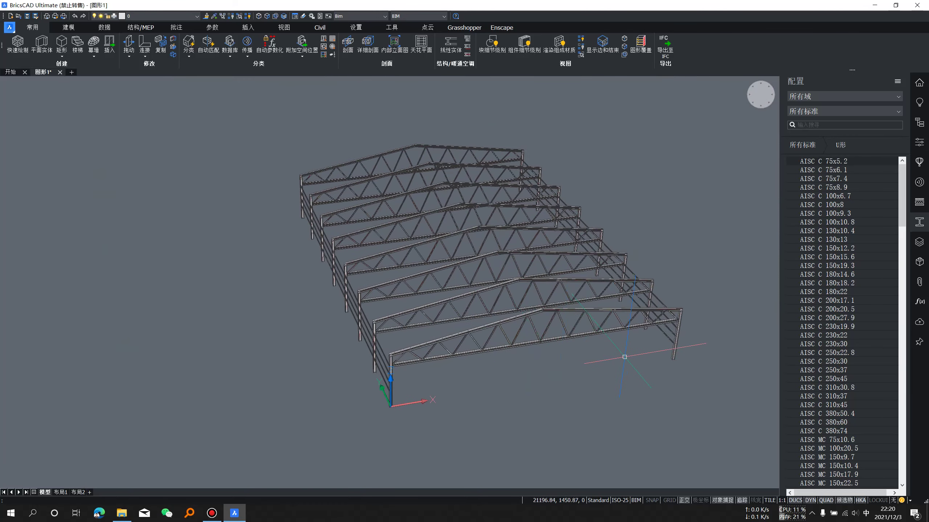
pyautogui.keyDown('shift'); pyautogui.moveTo(624, 357); pyautogui.dragTo(616, 363, button='middle'); pyautogui.keyUp('shift')
pyautogui.scroll(4, 589, 359)
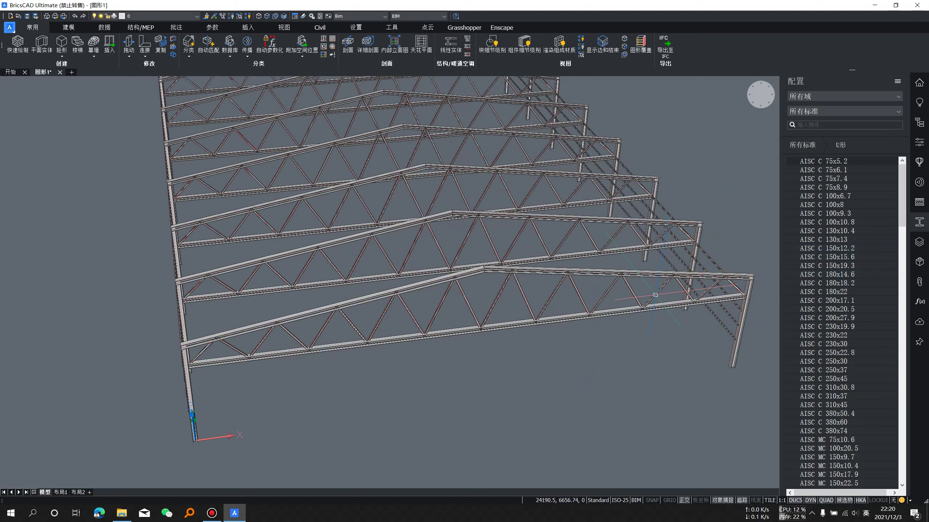
pyautogui.keyDown('shift'); pyautogui.moveTo(655, 295); pyautogui.dragTo(703, 304, button='middle'); pyautogui.keyUp('shift')
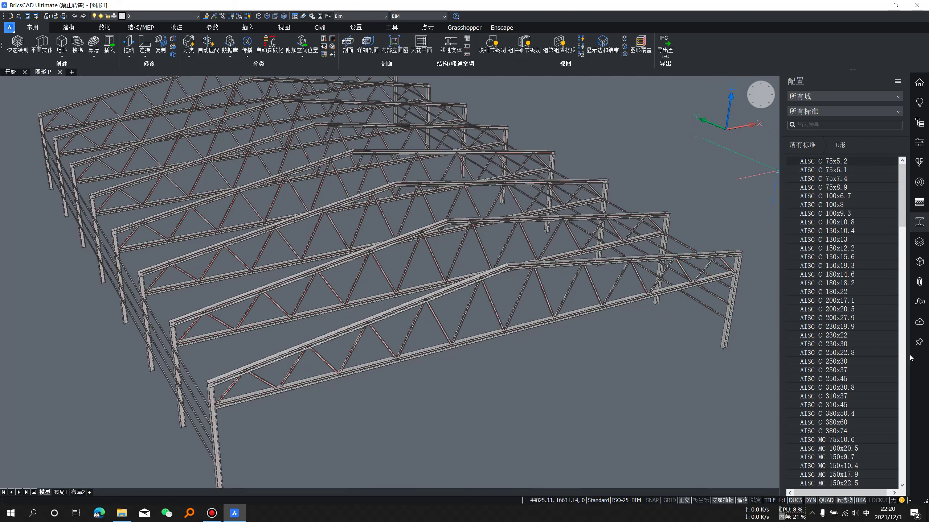
# - Open Manage Library from the Details panel menu to reach the Details Path setting
pyautogui.click(919, 186)
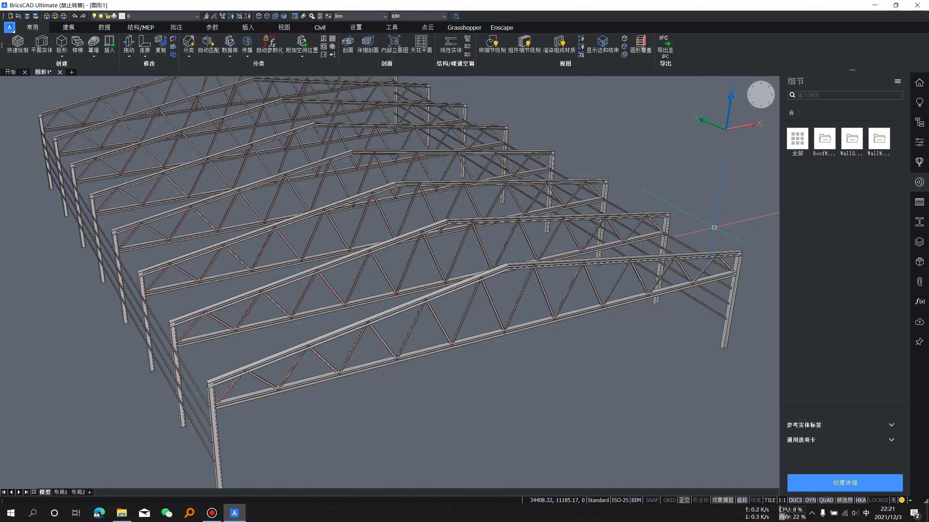
pyautogui.click(897, 82)
pyautogui.click(884, 119)
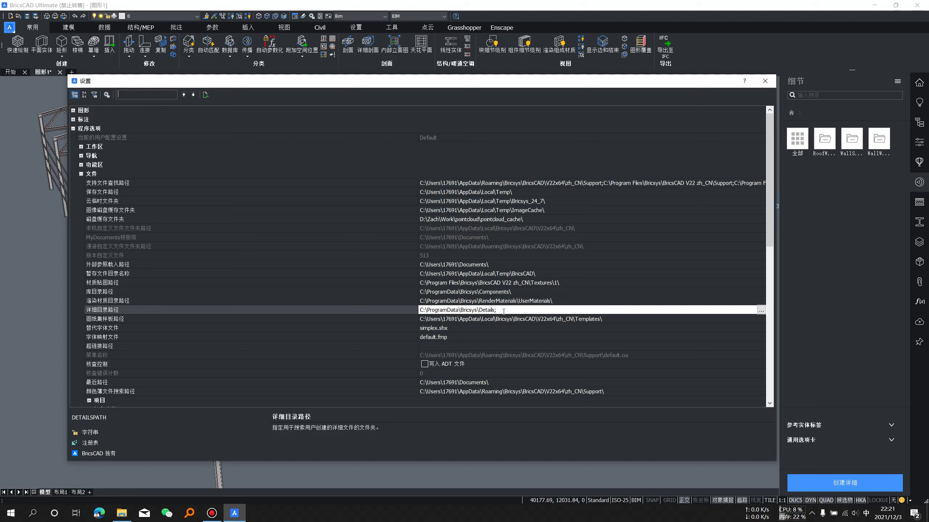
# - Select the details folder path in Settings and switch to File Explorer's This PC view
pyautogui.click(494, 310)
pyautogui.moveTo(493, 310); pyautogui.dragTo(420, 310)
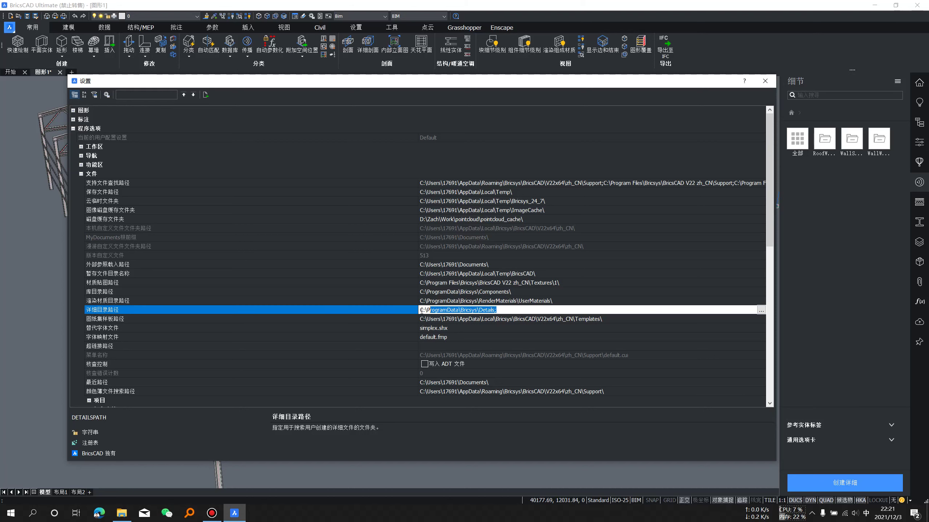
pyautogui.click(124, 513)
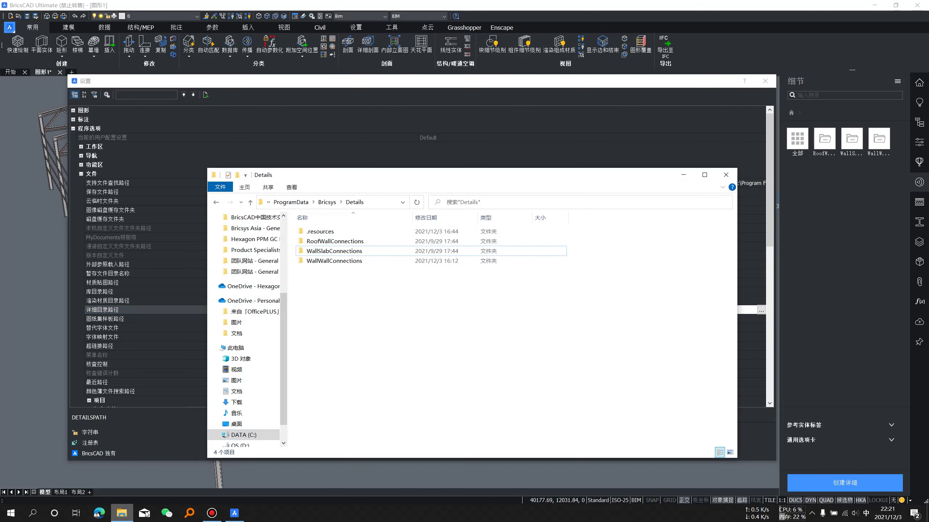
pyautogui.click(235, 348)
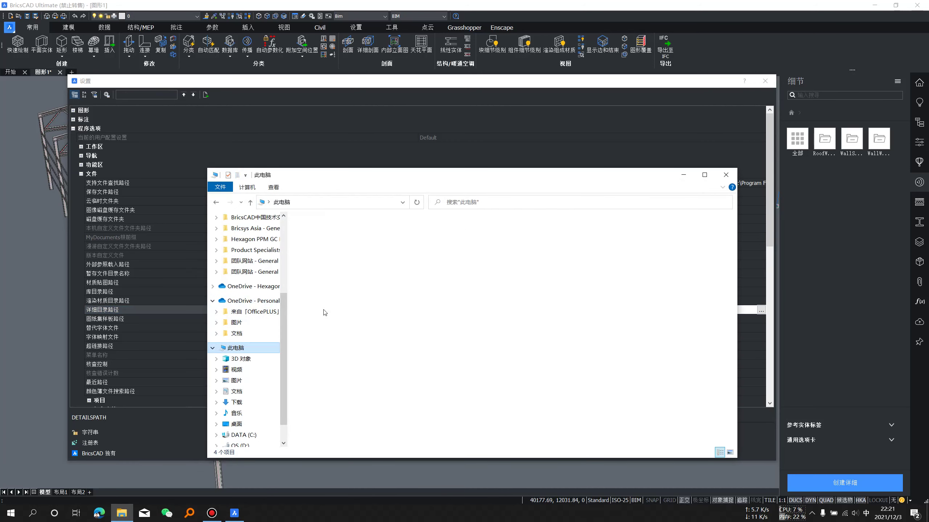
# - Go to C:\ProgramData\Bricsys\Details in Explorer, removing the pasted path's trailing semicolon
pyautogui.click(330, 203)
pyautogui.write('C:\\ProgramData\\Bricsys\\Details;')
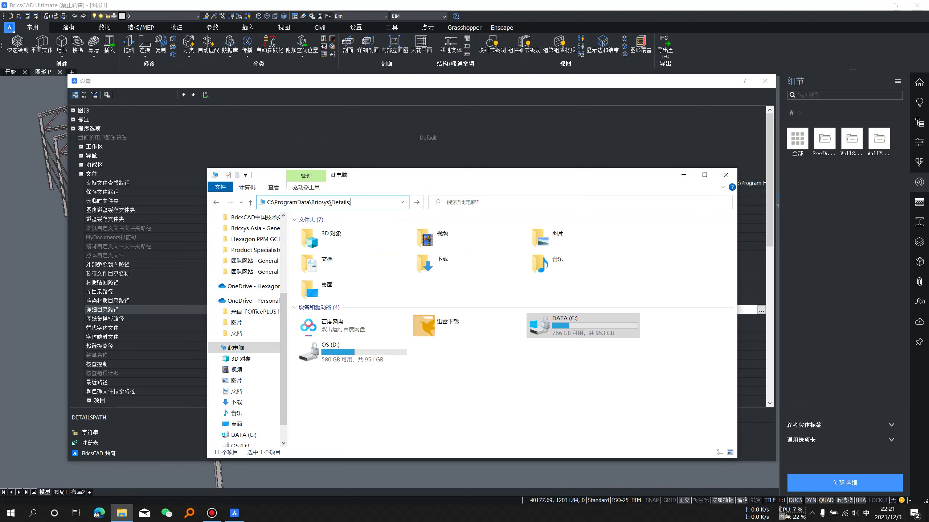
pyautogui.press('Return')
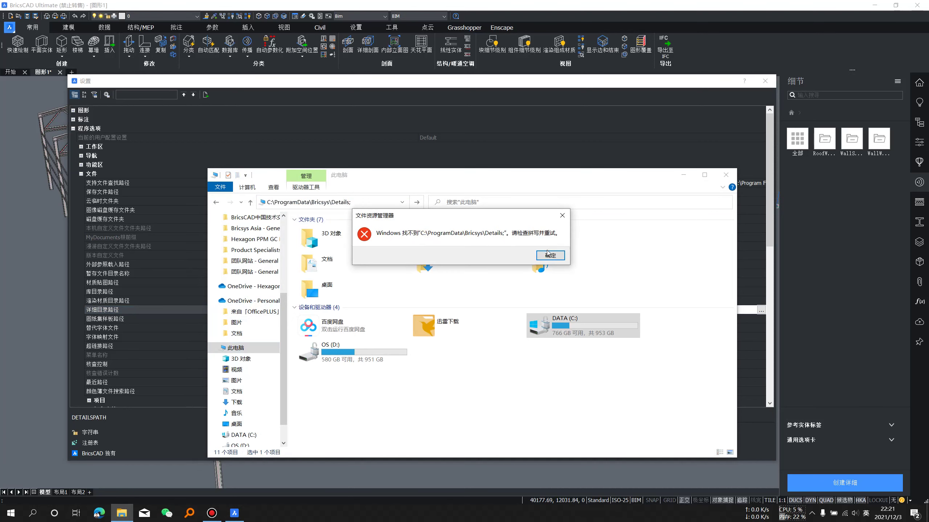
pyautogui.press('Return')
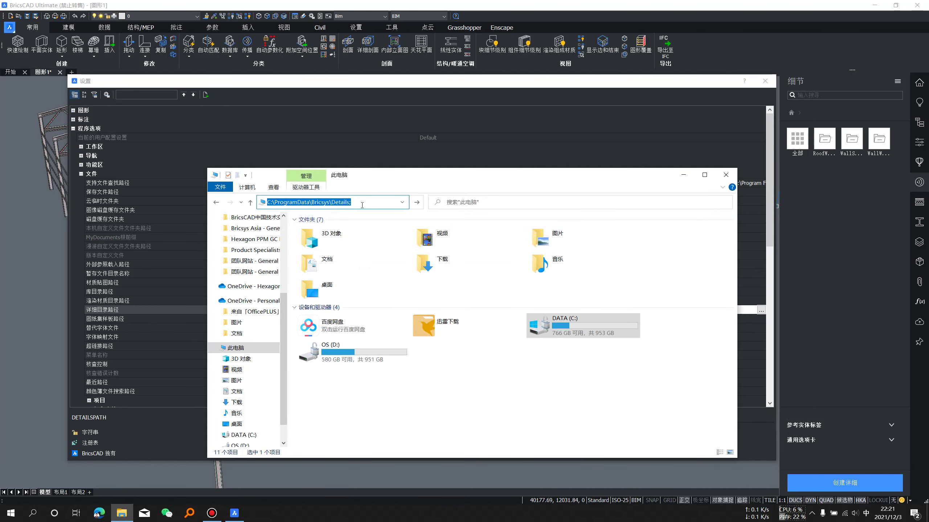
pyautogui.click(362, 205)
pyautogui.press('BackSpace')
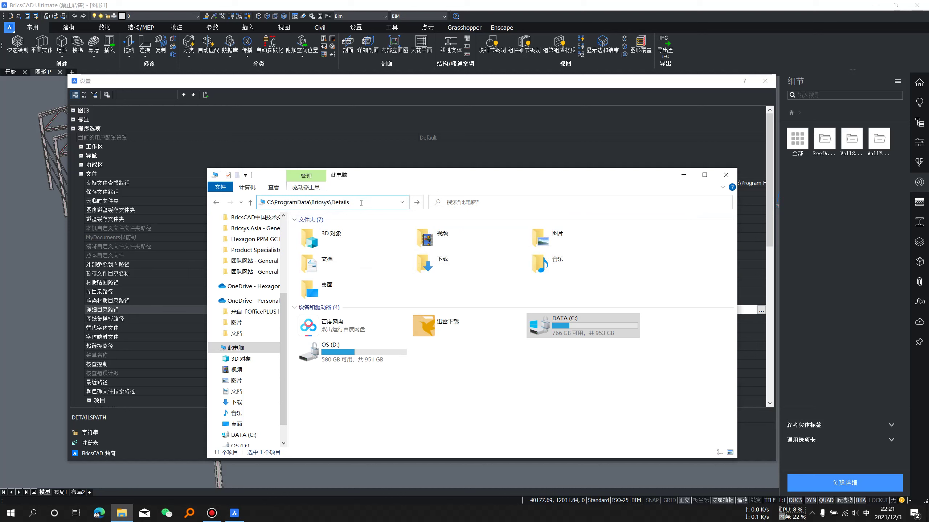
pyautogui.press('Return')
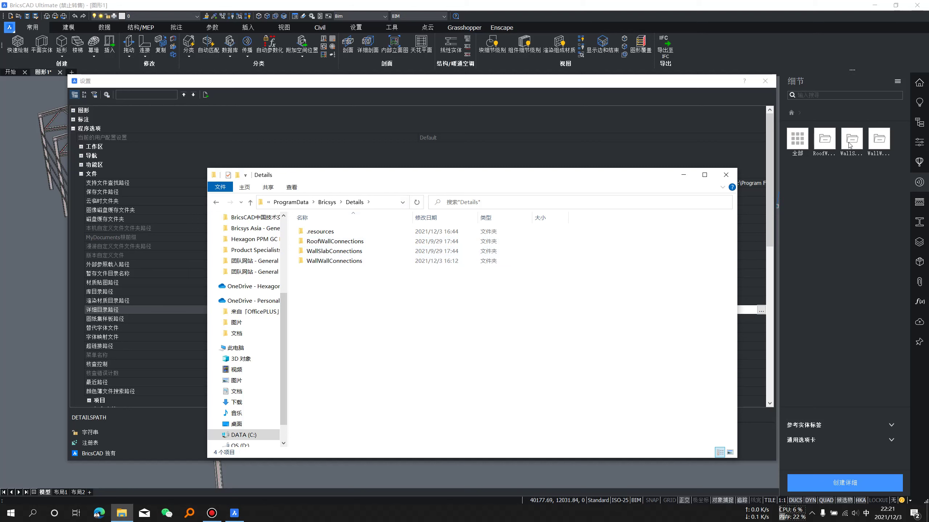
# - Browse a second This PC window on drive D to the DetailsStructural training folder
pyautogui.scroll(-1, 237, 344)
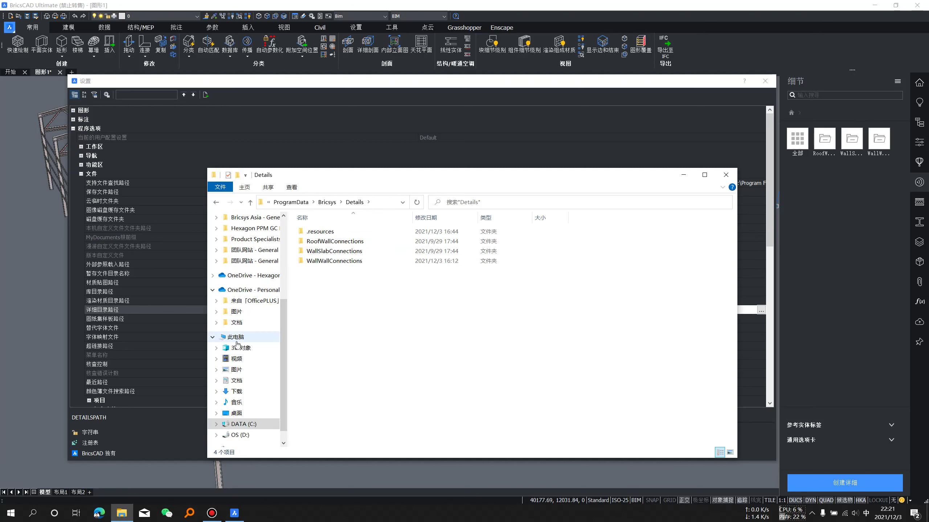
pyautogui.rightClick(238, 344)
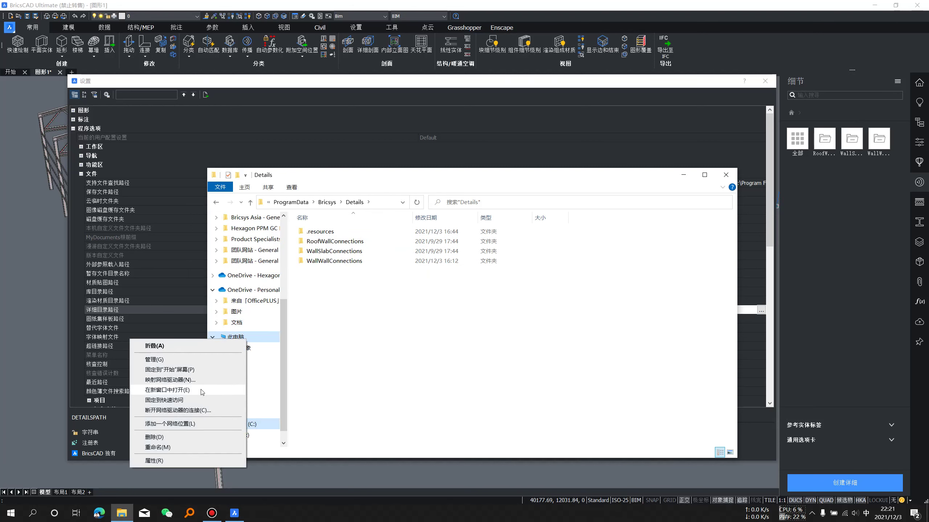
pyautogui.click(202, 391)
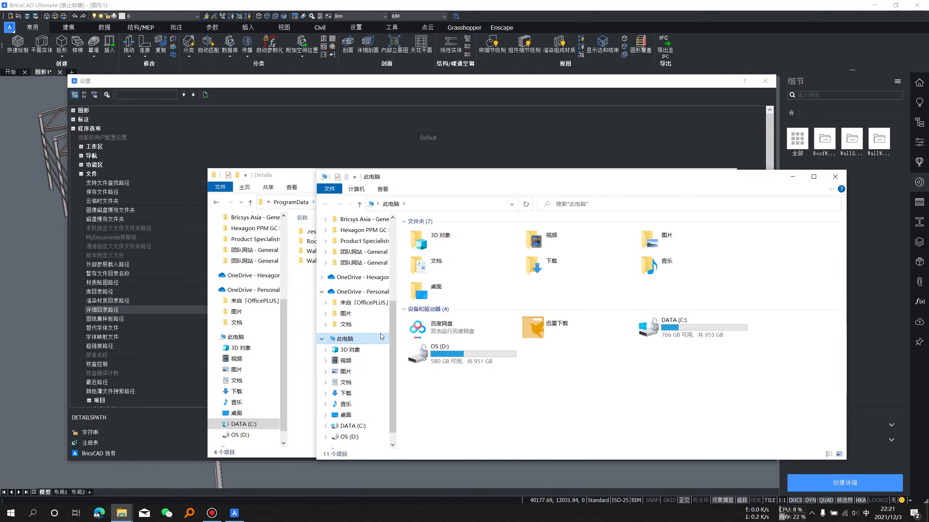
pyautogui.doubleClick(438, 353)
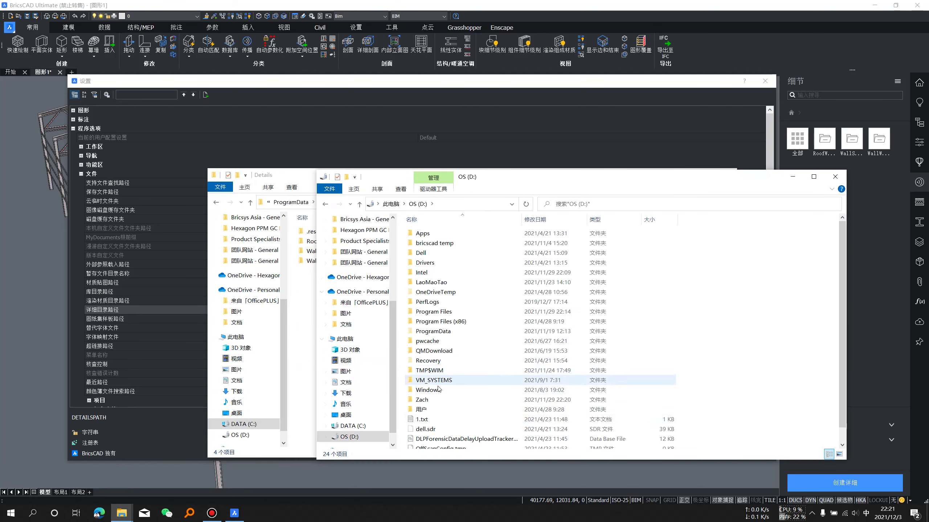
pyautogui.doubleClick(439, 399)
pyautogui.click(447, 306)
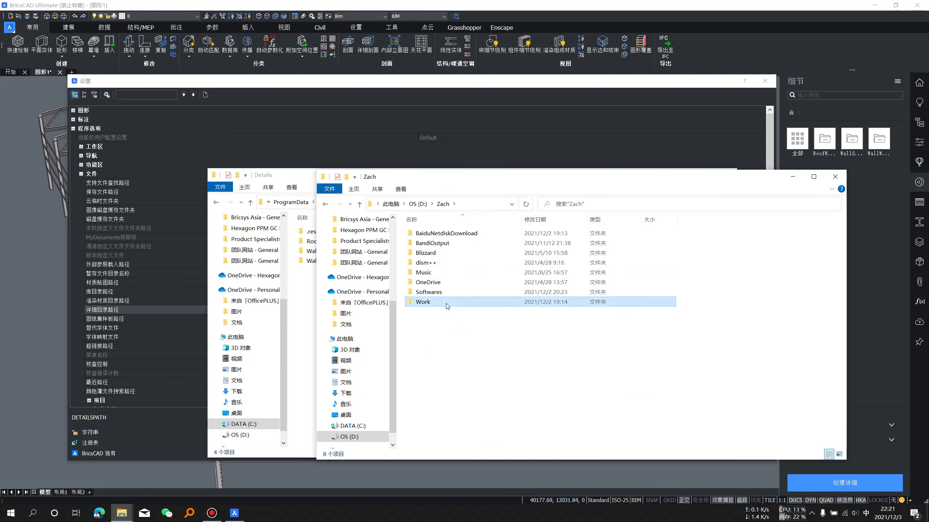
pyautogui.doubleClick(448, 306)
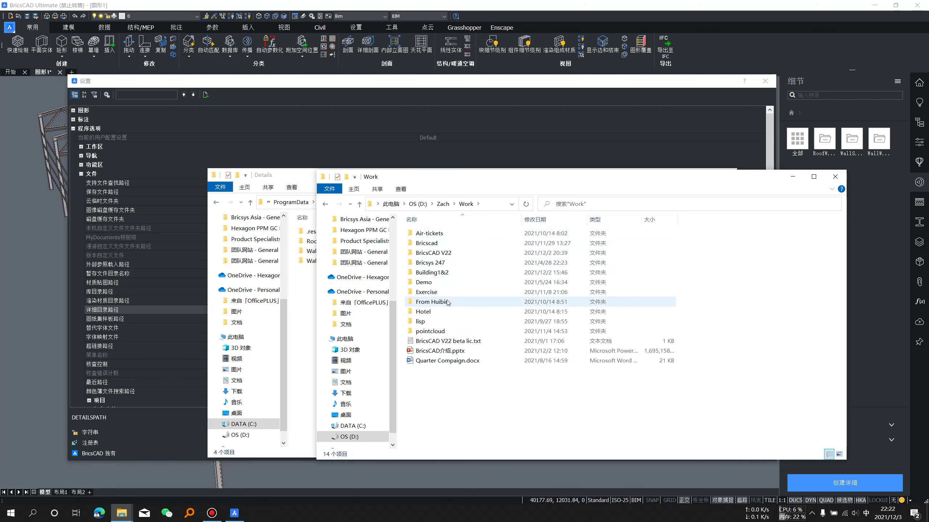
pyautogui.click(443, 204)
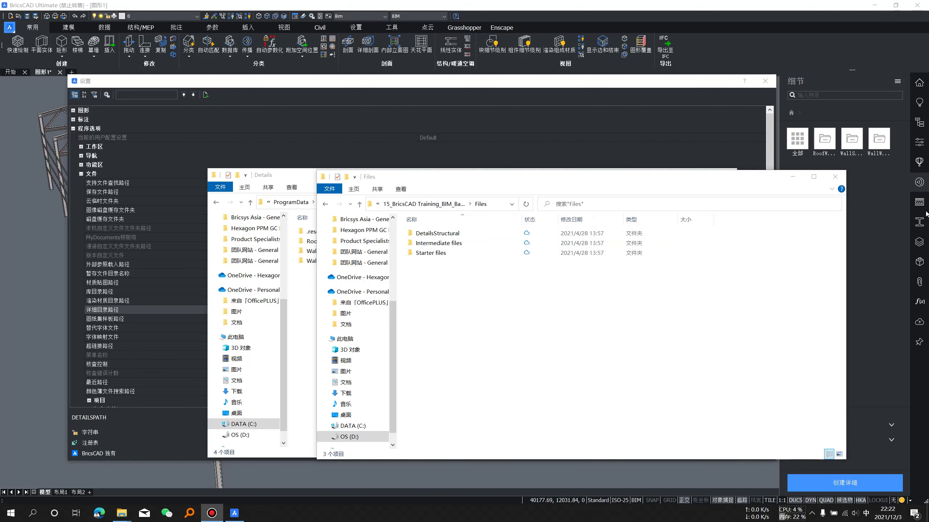
pyautogui.doubleClick(459, 234)
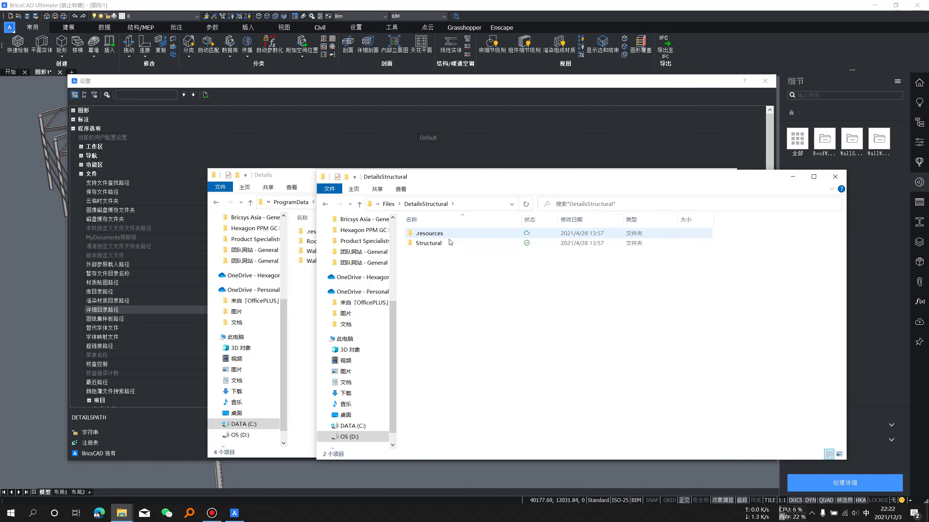
# - Copy the Structural folder into the Details folder and close both Explorer windows
pyautogui.click(477, 244)
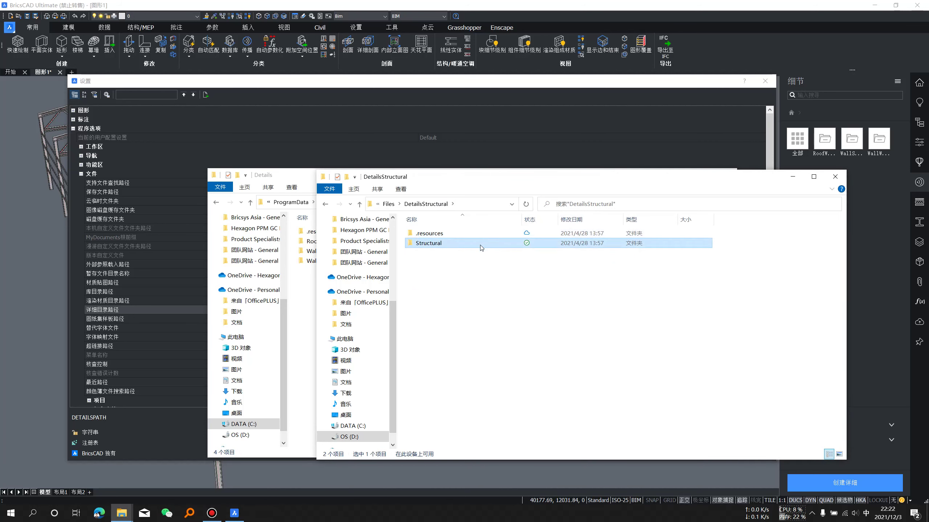
pyautogui.click(313, 307)
pyautogui.hotkey('ctrl', 'v')
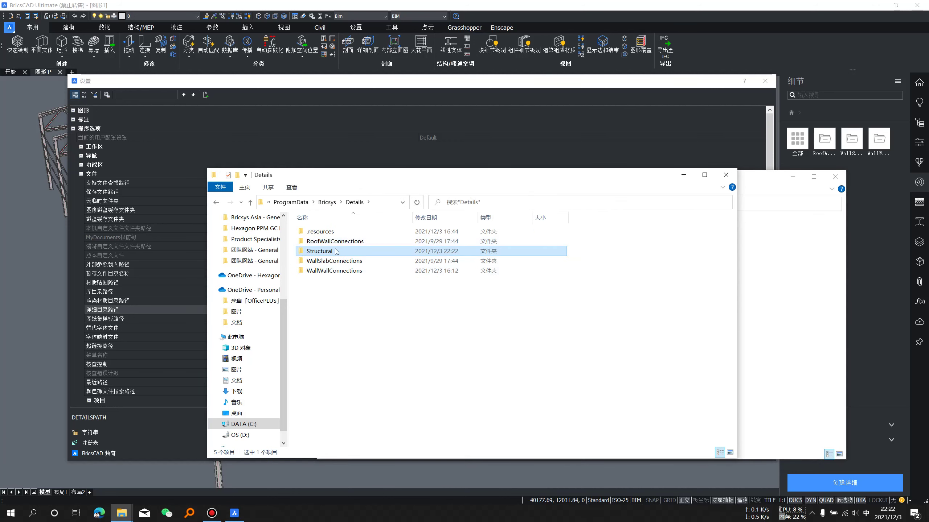
pyautogui.click(793, 177)
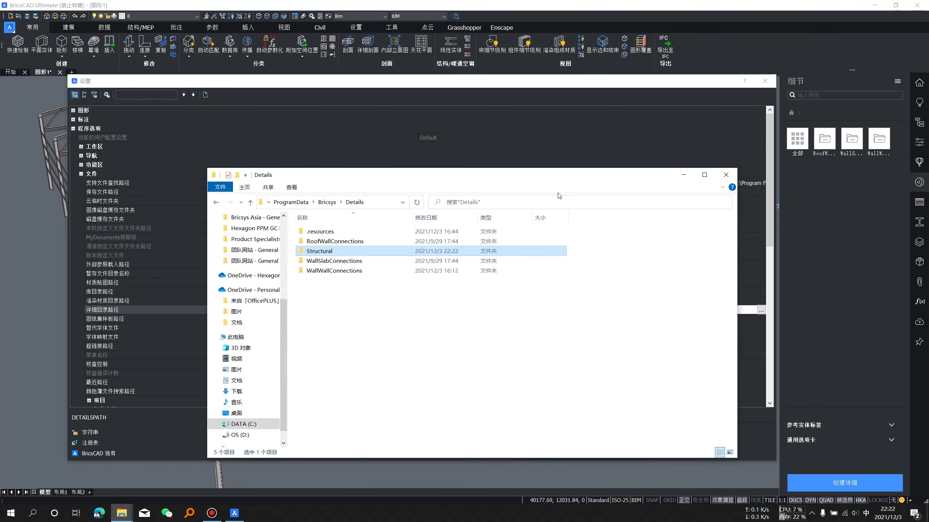
pyautogui.click(684, 175)
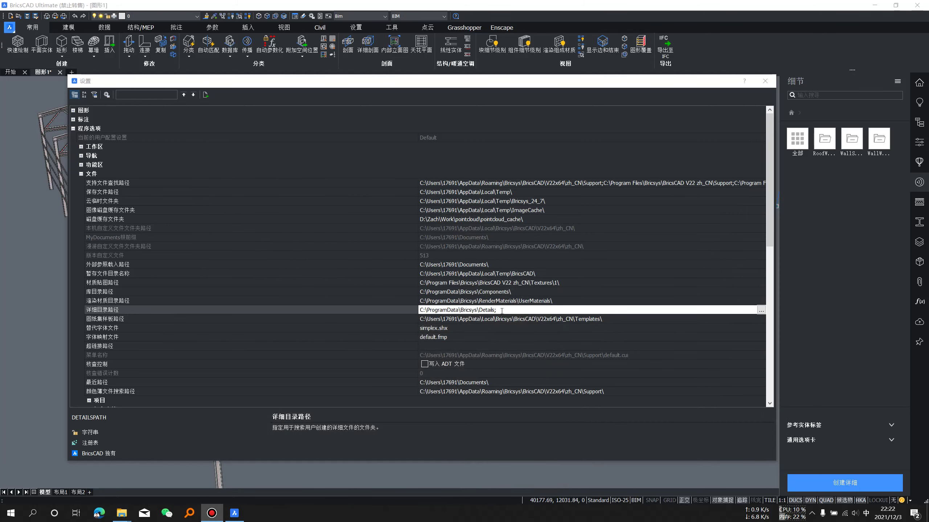
# - Review the DETAILSPATH search-path list, cancel without changes, and close Settings
pyautogui.click(761, 310)
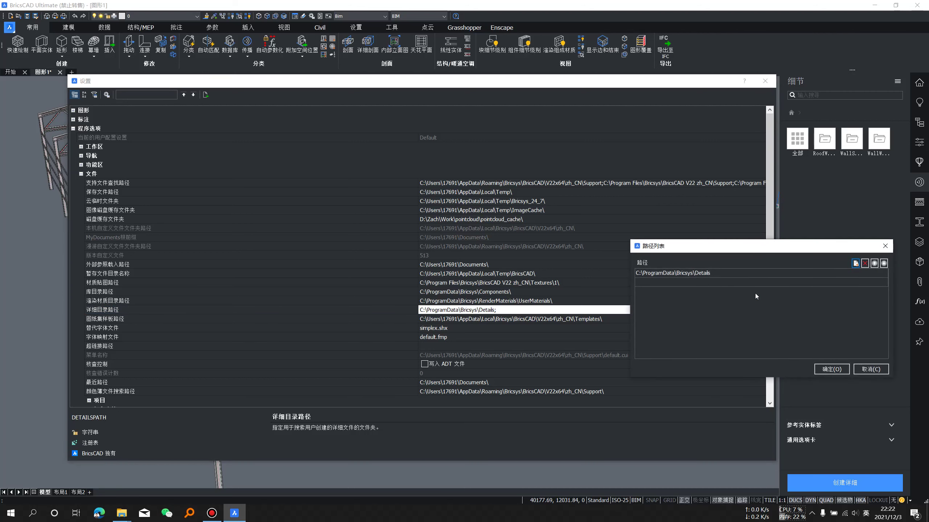
pyautogui.moveTo(743, 246); pyautogui.dragTo(677, 245)
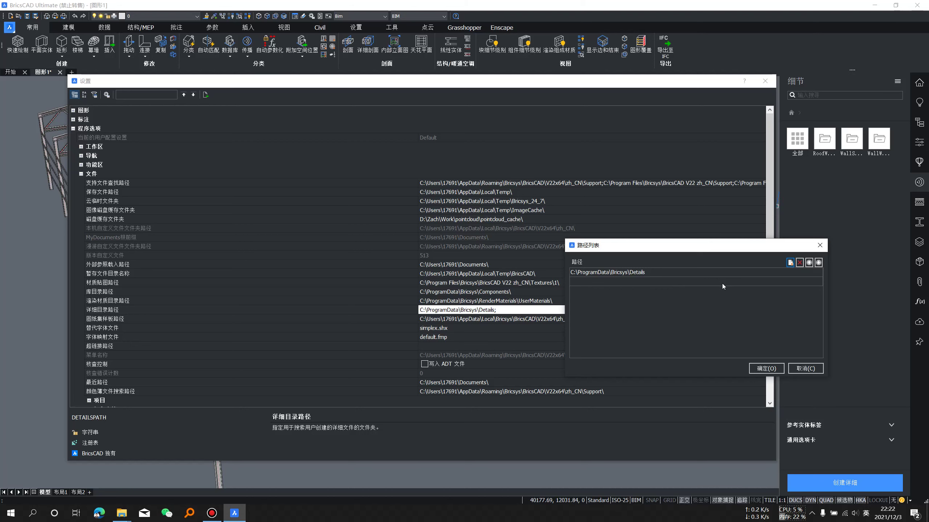
pyautogui.click(807, 365)
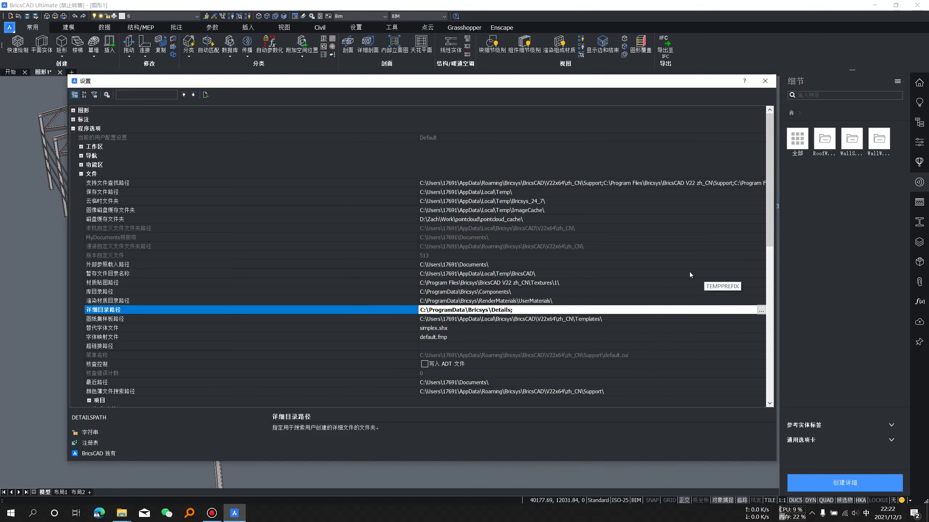
pyautogui.click(764, 81)
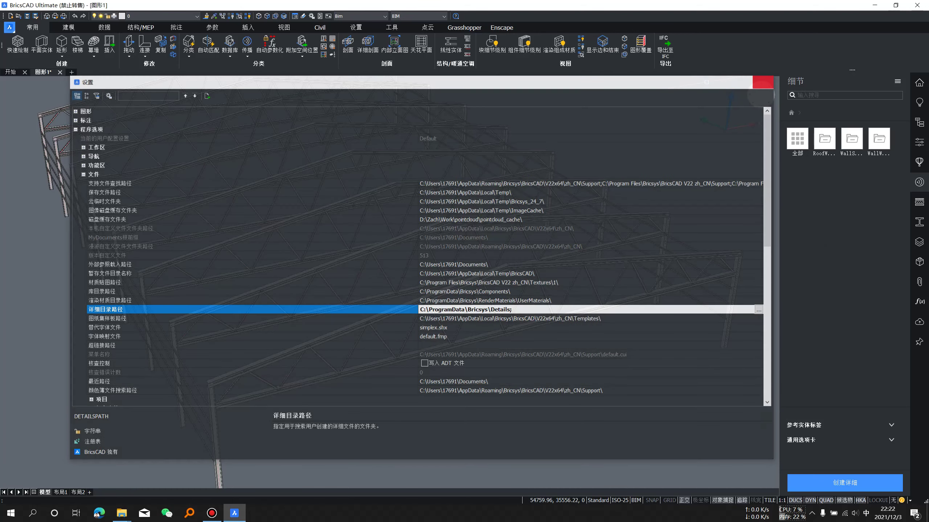
pyautogui.click(900, 82)
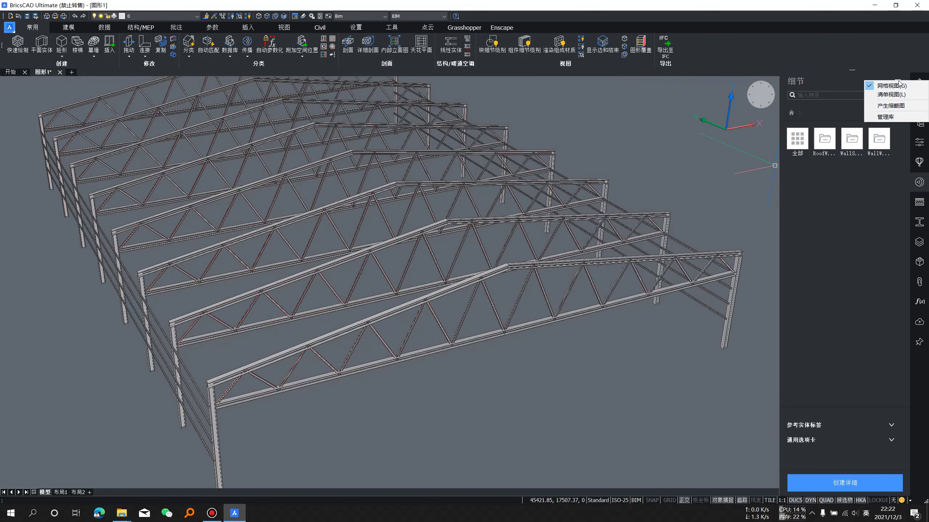
# - Regenerate the Details library thumbnails and open the new Structural folder with its three connection details
pyautogui.click(893, 108)
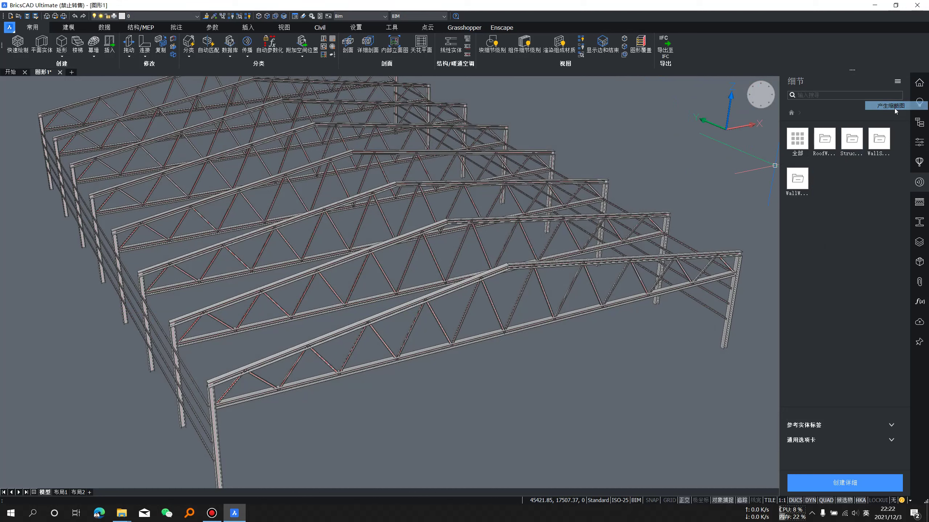
pyautogui.click(897, 82)
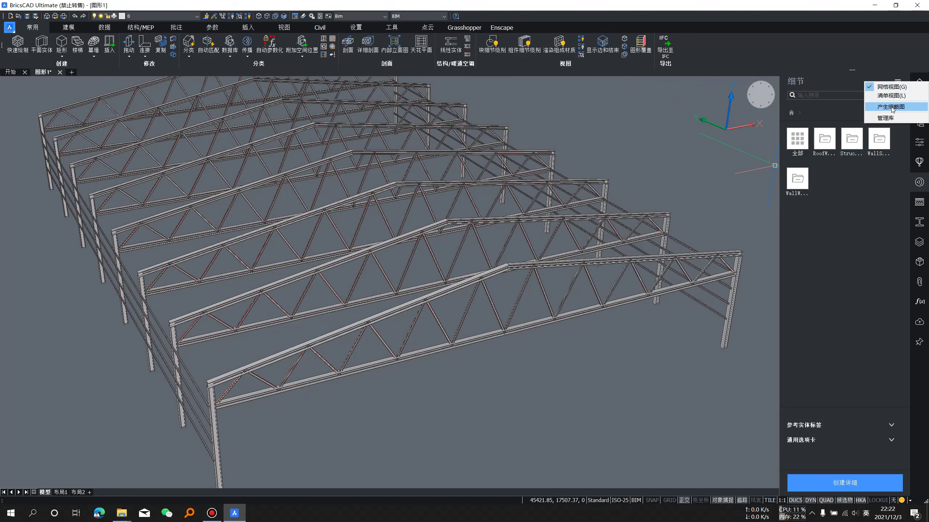
pyautogui.click(890, 110)
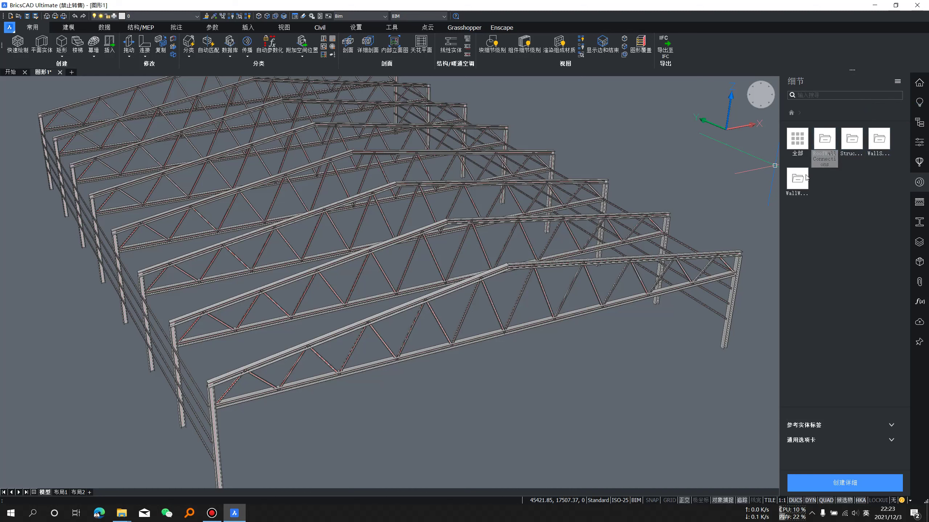
pyautogui.click(848, 146)
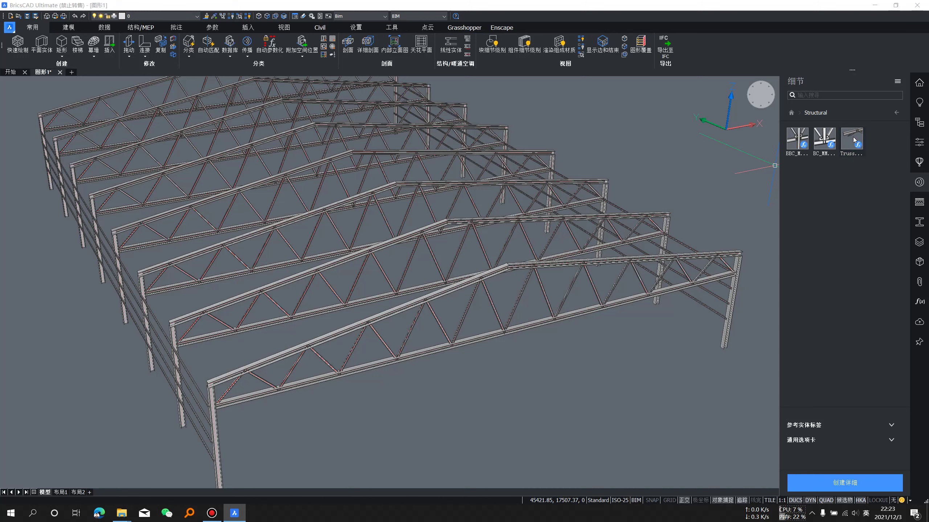
# - Propagate the TrussConnection detail (45°, 200 mm, 93.22 mm offset) to matching truss joints across the shed
pyautogui.click(853, 136)
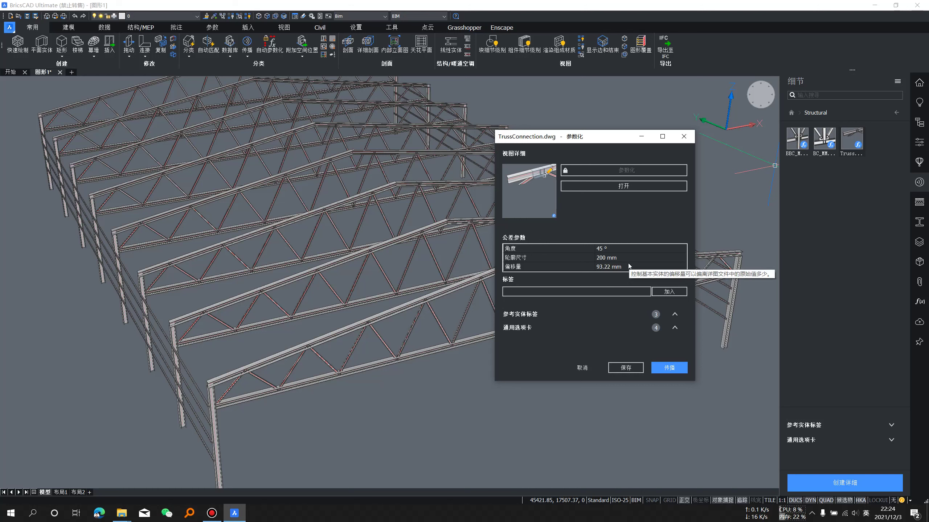
pyautogui.click(675, 369)
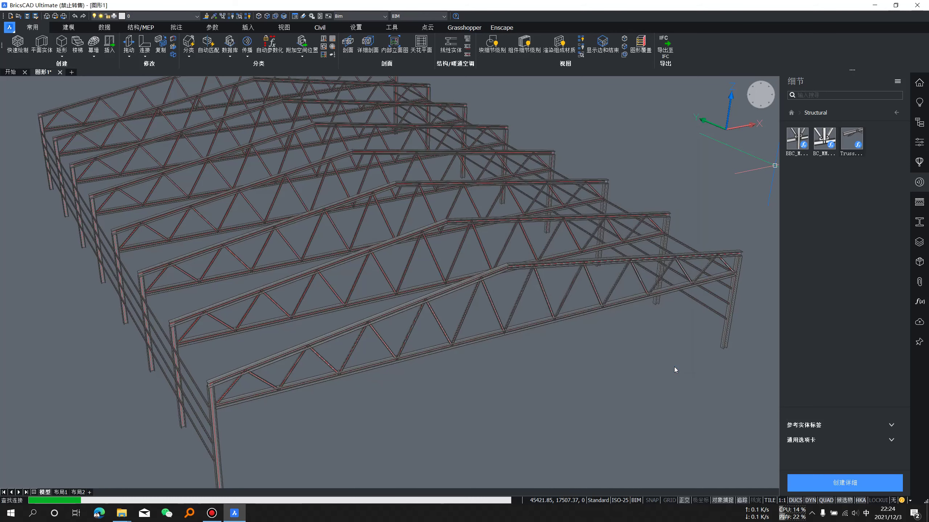
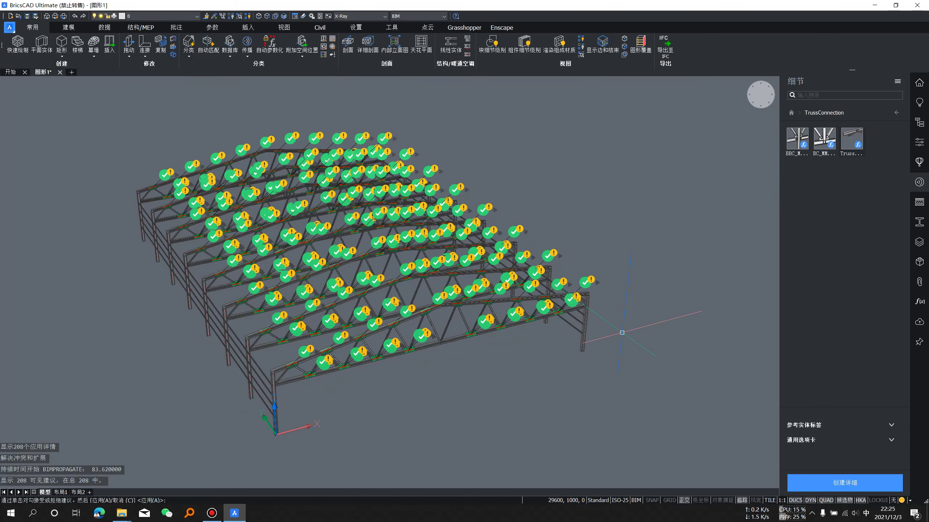
# - Orbit the truss model and apply all 208 visible connection suggestions
pyautogui.scroll(2, 403, 366)
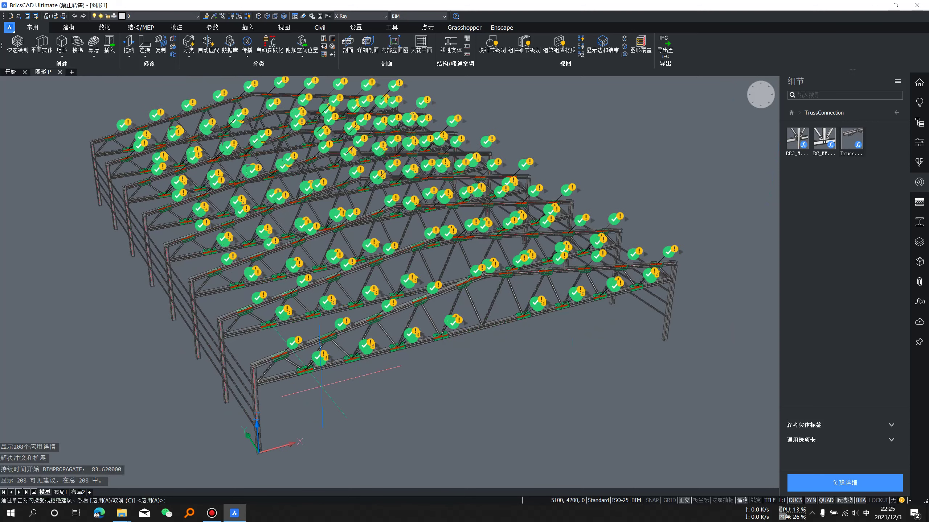
pyautogui.scroll(2, 517, 365)
pyautogui.keyDown('shift'); pyautogui.moveTo(520, 369); pyautogui.dragTo(489, 384, button='middle'); pyautogui.keyUp('shift')
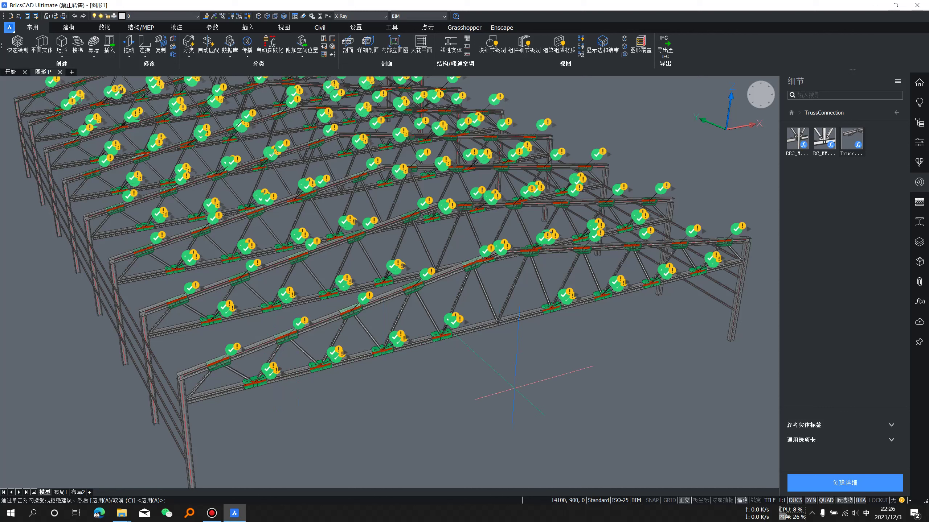
pyautogui.press('Return')
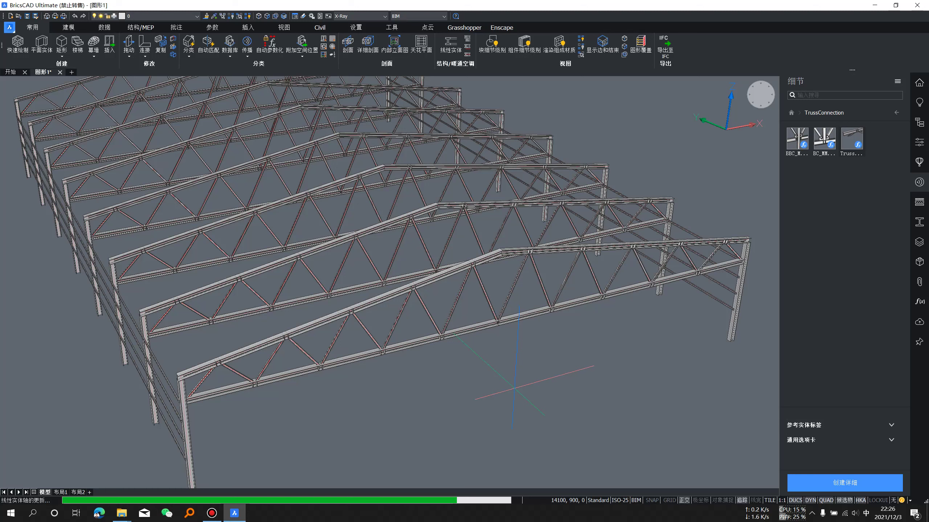
# - Switch the visual style from X-Ray to Bim and zoom in on the truss
pyautogui.press('Return')
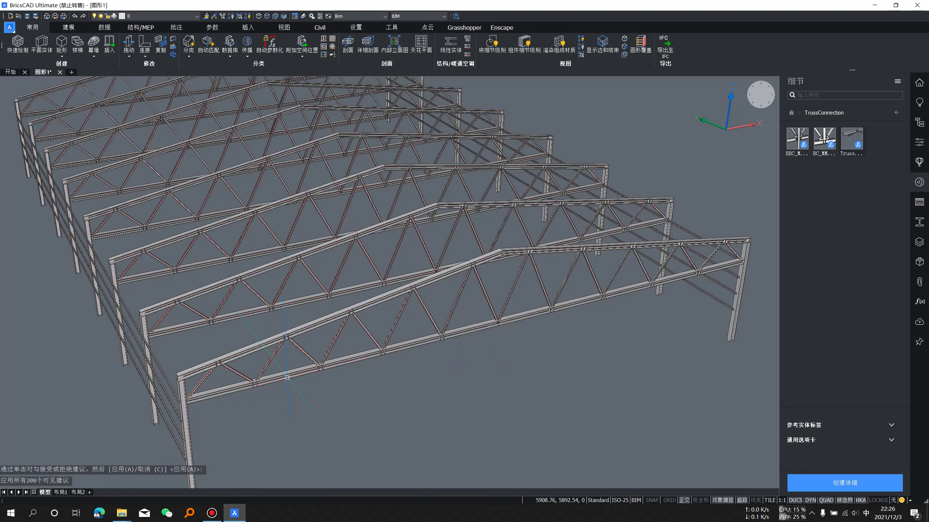
pyautogui.scroll(2, 287, 377)
pyautogui.scroll(2, 318, 380)
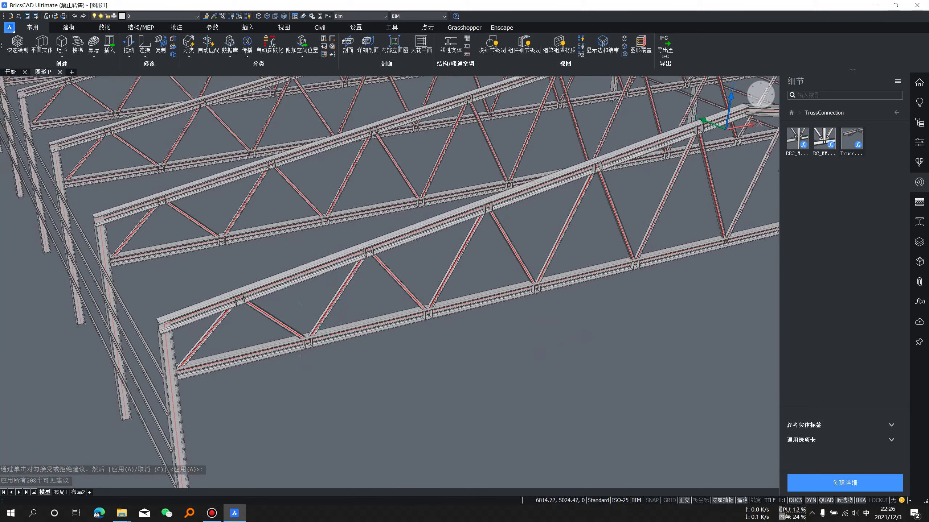
pyautogui.scroll(2, 313, 356)
pyautogui.scroll(2, 314, 356)
pyautogui.scroll(-1, 329, 365)
pyautogui.scroll(-5, 366, 380)
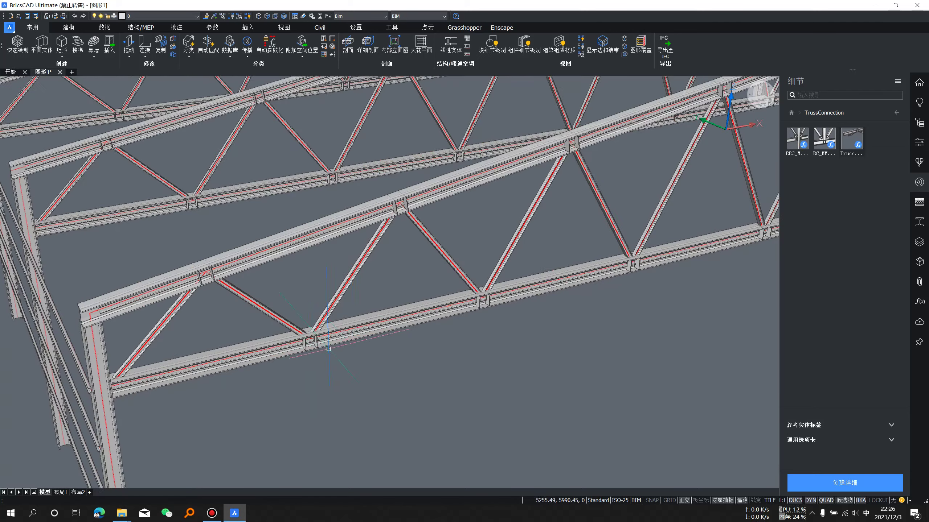
pyautogui.scroll(2, 382, 387)
pyautogui.scroll(1, 402, 381)
pyautogui.scroll(1, 413, 373)
pyautogui.scroll(3, 384, 369)
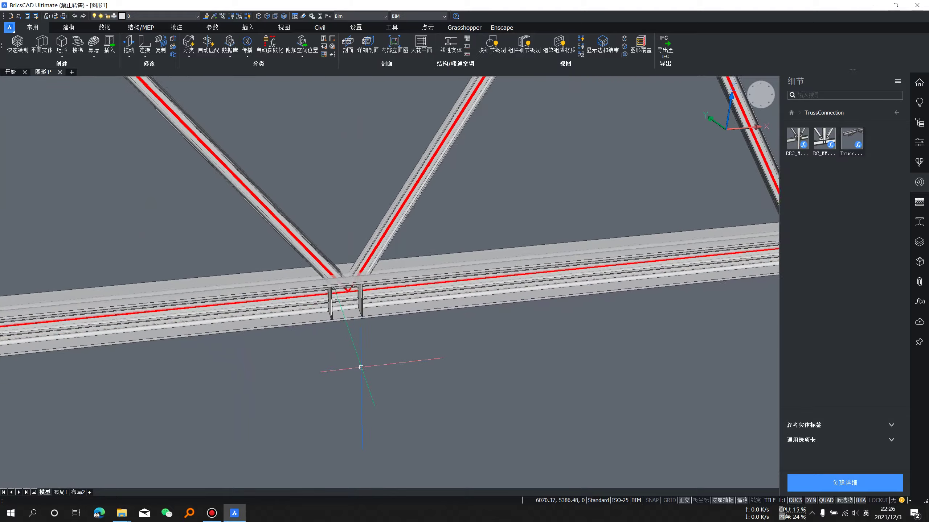
pyautogui.scroll(1, 362, 367)
pyautogui.scroll(-2, 388, 367)
pyautogui.scroll(-2, 379, 357)
pyautogui.scroll(-3, 254, 380)
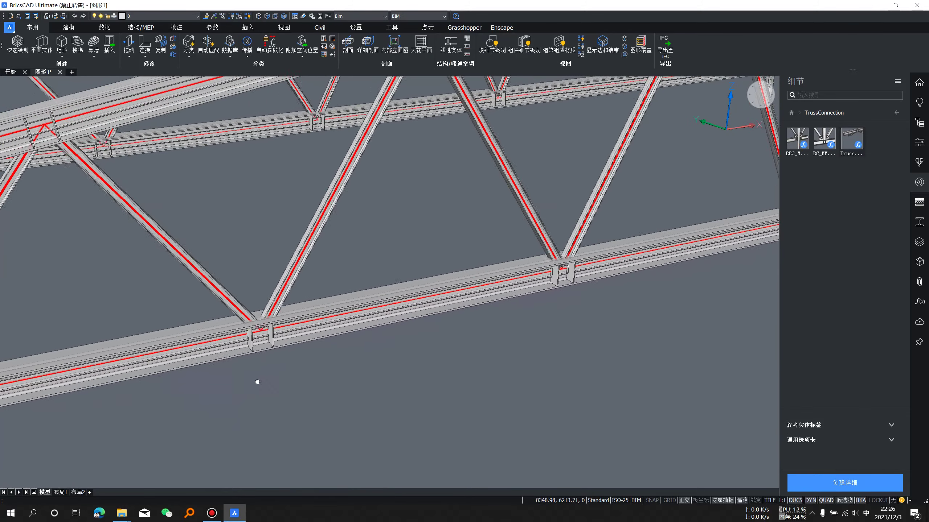
# - Pan and zoom along the truss bays and bottom chord to inspect the node plates
pyautogui.moveTo(255, 379); pyautogui.dragTo(427, 383, button='middle')
pyautogui.scroll(-1, 421, 385)
pyautogui.scroll(-3, 476, 373)
pyautogui.scroll(3, 549, 359)
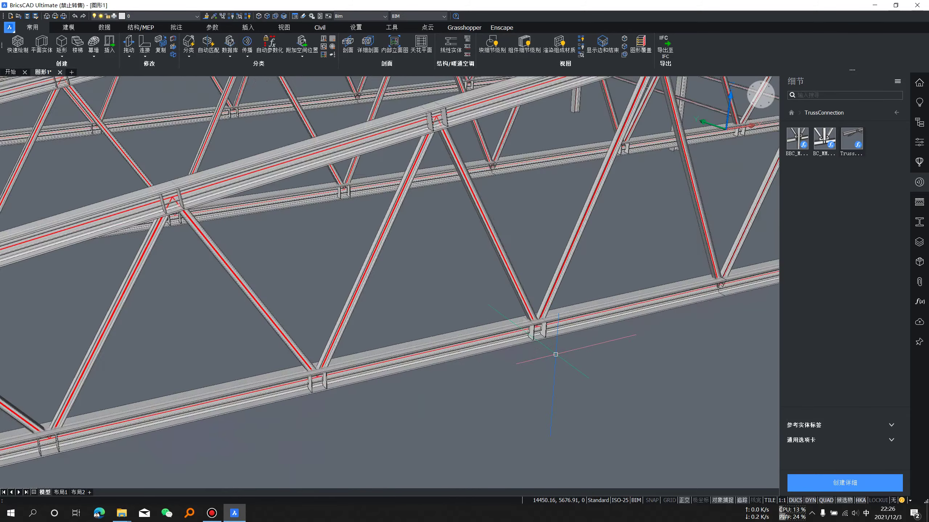
pyautogui.scroll(1, 557, 356)
pyautogui.scroll(-2, 542, 358)
pyautogui.scroll(1, 520, 365)
pyautogui.scroll(1, 519, 364)
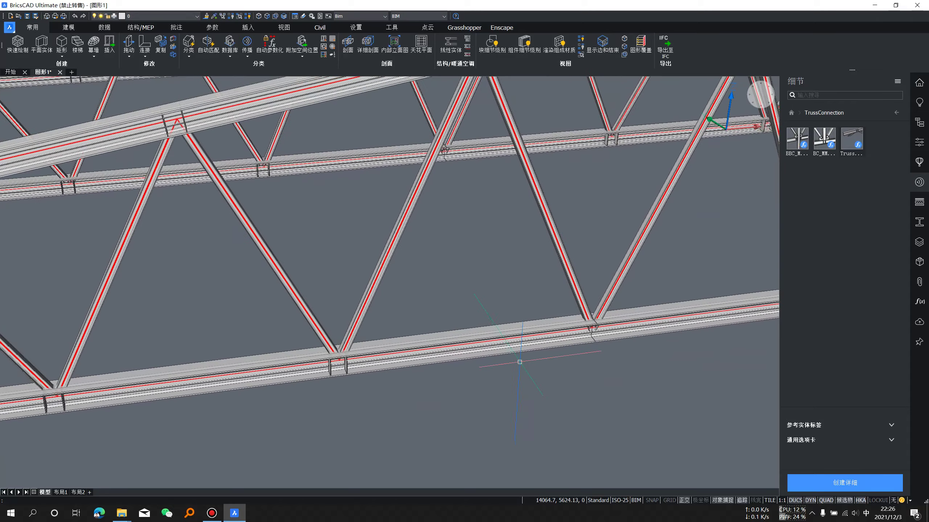
pyautogui.moveTo(519, 364); pyautogui.dragTo(436, 345, button='middle')
pyautogui.scroll(-5, 436, 346)
pyautogui.scroll(1, 530, 350)
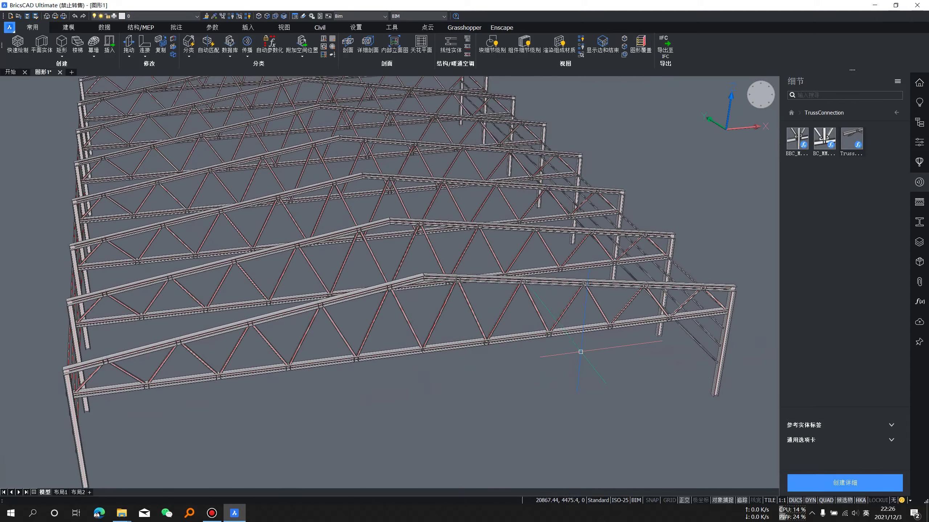
pyautogui.scroll(3, 585, 346)
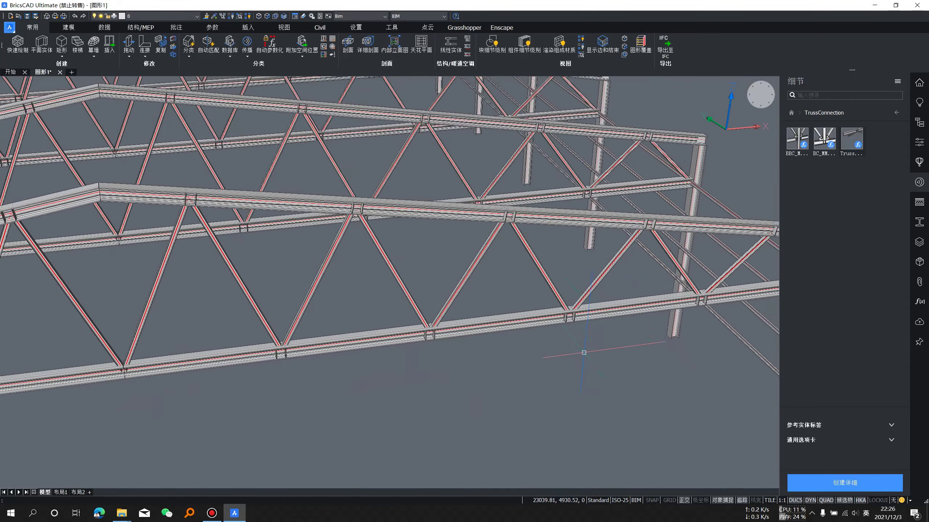
pyautogui.scroll(1, 548, 348)
pyautogui.scroll(1, 320, 342)
pyautogui.scroll(3, 322, 351)
pyautogui.scroll(-3, 322, 351)
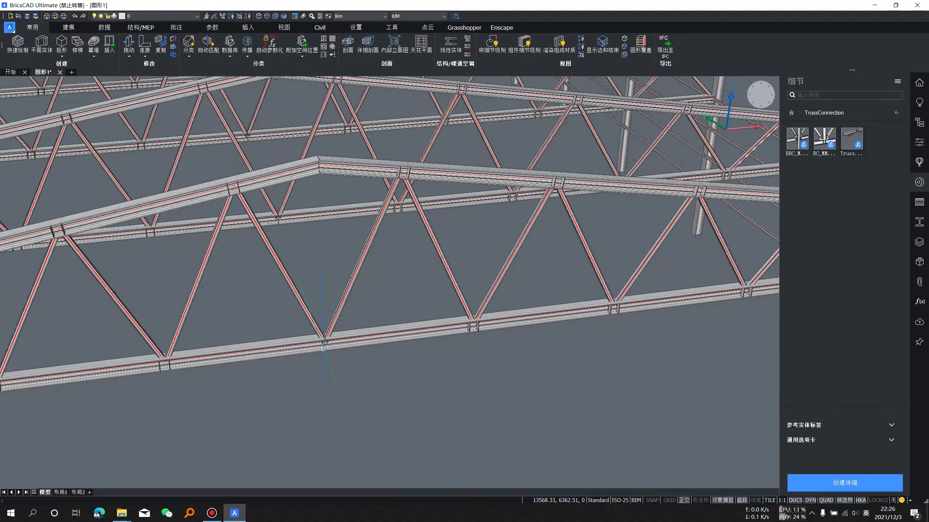
pyautogui.scroll(5, 327, 349)
pyautogui.scroll(-3, 327, 329)
pyautogui.scroll(-2, 366, 292)
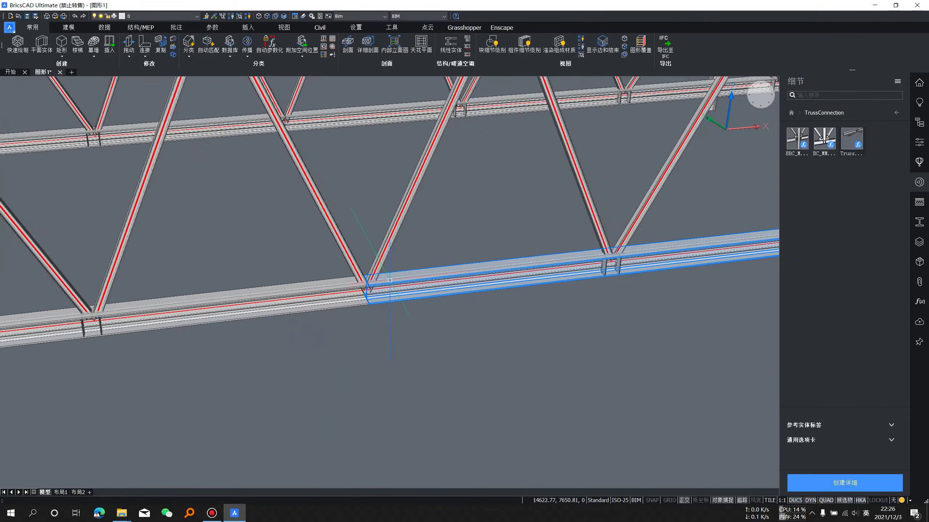
pyautogui.scroll(-2, 394, 286)
pyautogui.scroll(3, 394, 286)
pyautogui.scroll(2, 377, 324)
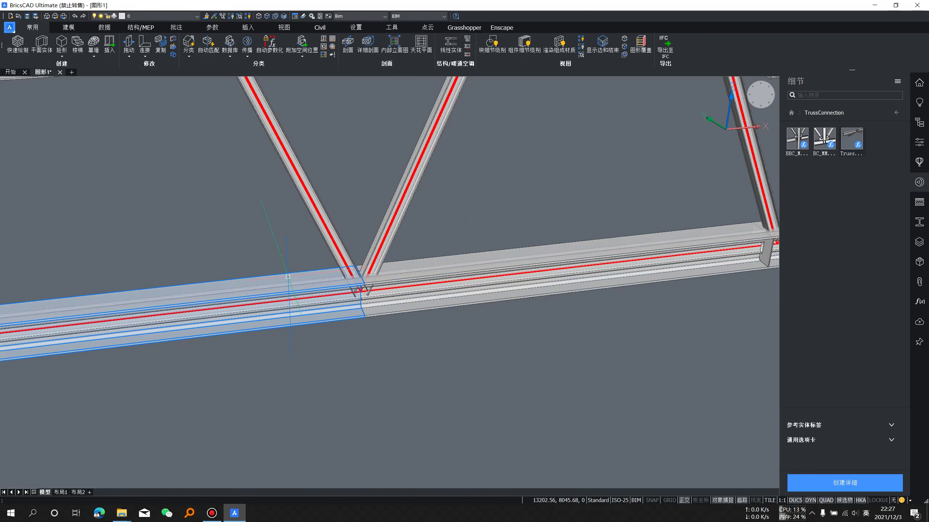
# - Zoom in and out on the propagated joint plates at the chord nodes
pyautogui.scroll(-5, 298, 281)
pyautogui.scroll(2, 378, 324)
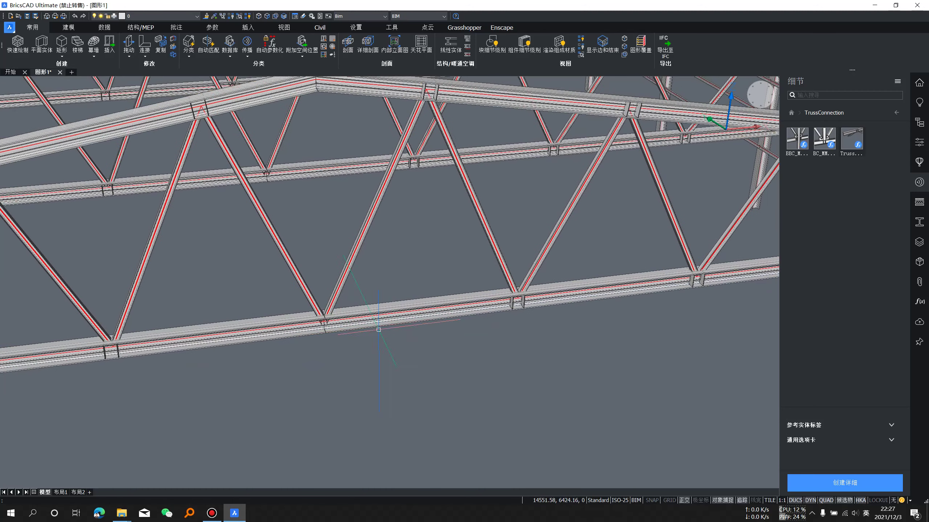
pyautogui.scroll(3, 376, 317)
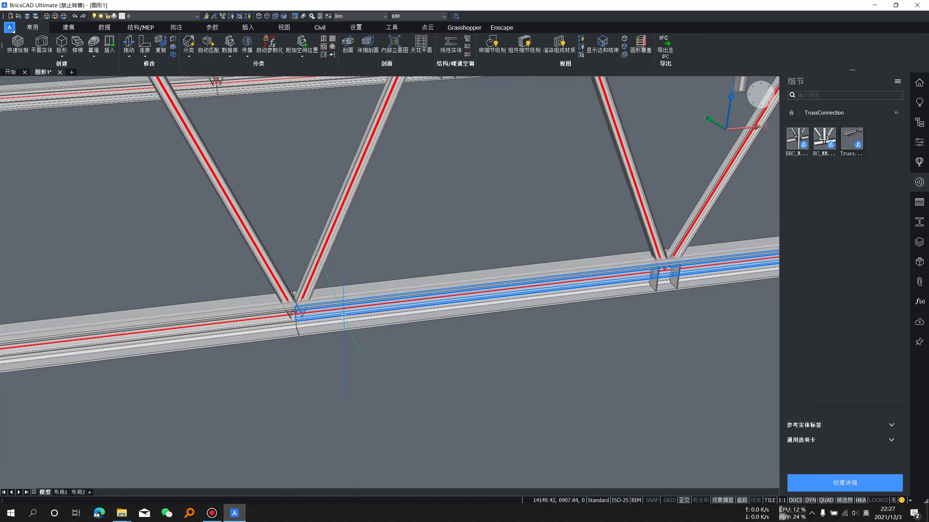
pyautogui.scroll(-3, 410, 251)
pyautogui.scroll(-3, 405, 253)
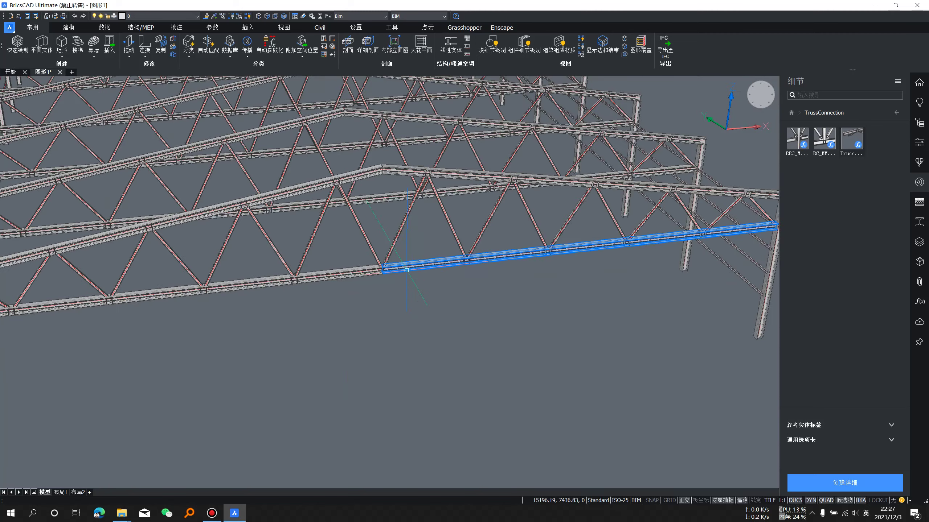
pyautogui.scroll(-2, 702, 262)
pyautogui.scroll(4, 420, 253)
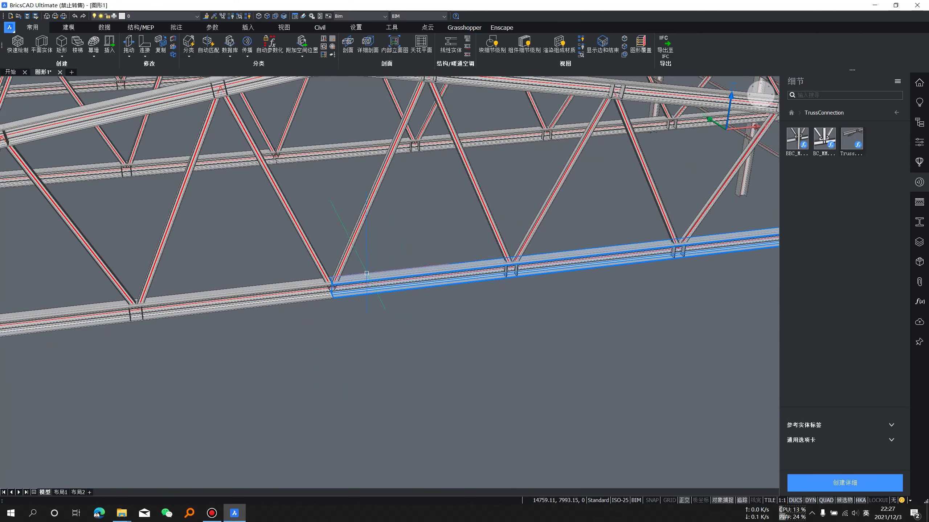
pyautogui.scroll(-3, 383, 278)
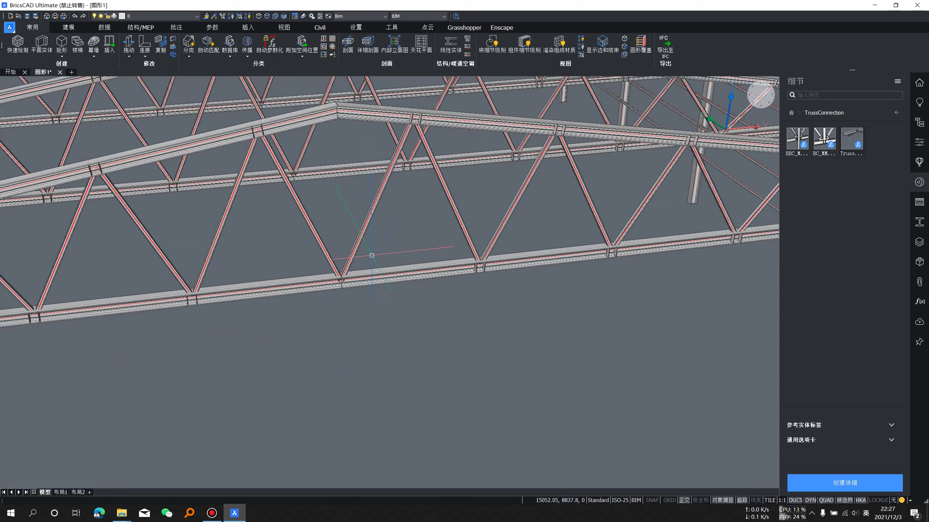
pyautogui.scroll(-2, 421, 282)
pyautogui.scroll(-2, 438, 257)
pyautogui.scroll(2, 475, 245)
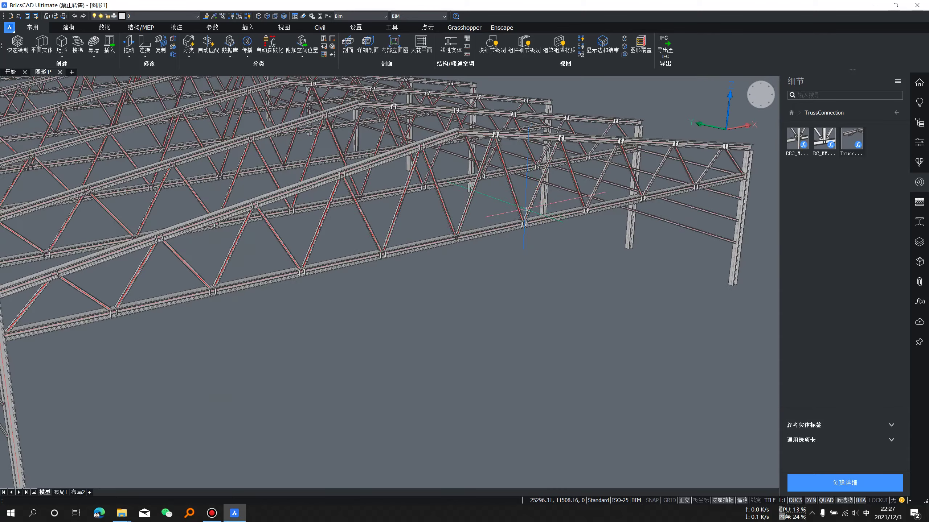
pyautogui.scroll(2, 502, 237)
pyautogui.scroll(-1, 486, 256)
pyautogui.scroll(2, 473, 274)
pyautogui.scroll(-3, 473, 275)
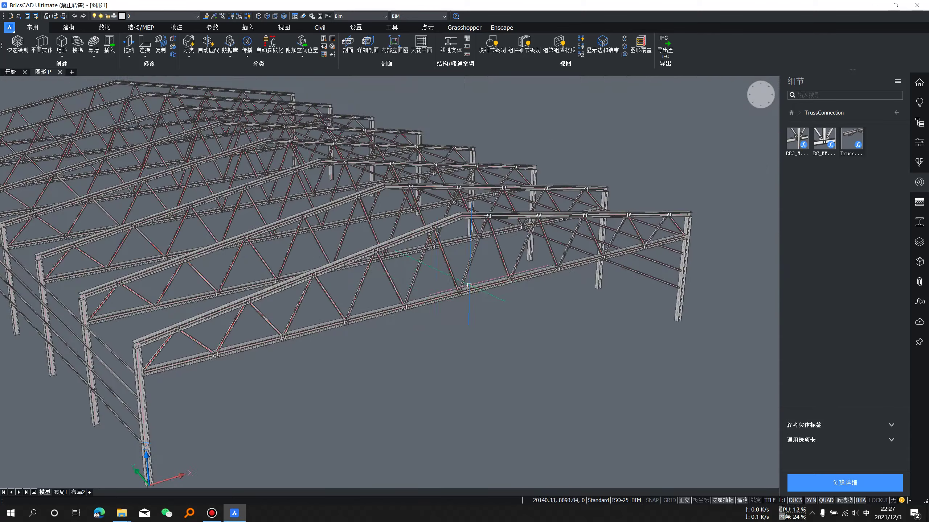
pyautogui.scroll(4, 406, 306)
pyautogui.scroll(-1, 428, 308)
pyautogui.scroll(2, 379, 307)
pyautogui.scroll(-1, 504, 366)
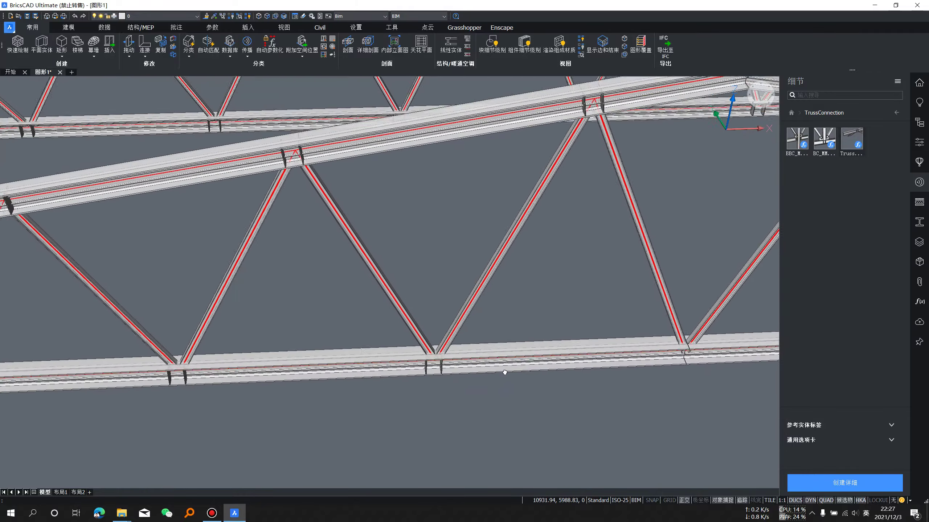
pyautogui.scroll(3, 319, 183)
pyautogui.scroll(1, 319, 183)
pyautogui.scroll(-4, 369, 232)
pyautogui.scroll(-1, 493, 248)
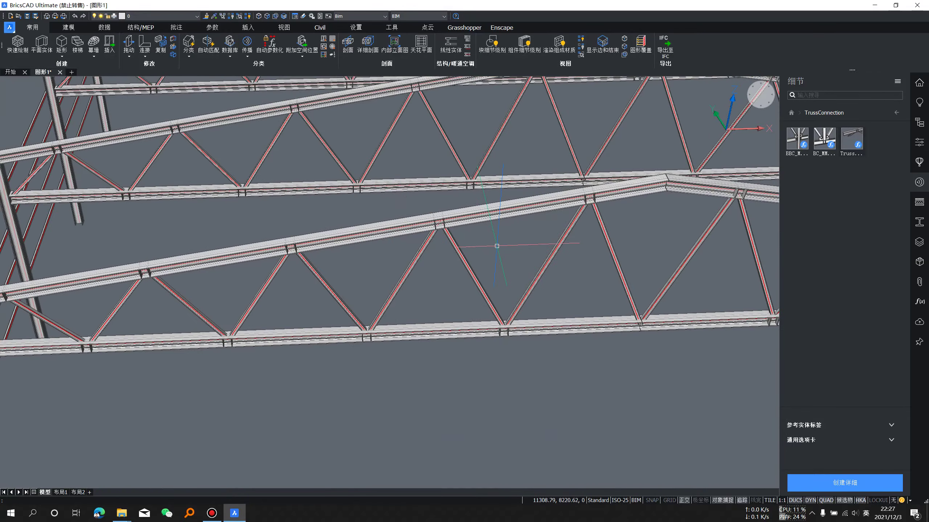
pyautogui.scroll(-2, 491, 247)
# - Pan and orbit to an oblique view of the whole truss array and column connections
pyautogui.moveTo(491, 247)
pyautogui.mouseDown(button='middle')
pyautogui.moveTo(517, 266)
pyautogui.moveTo(383, 265)
pyautogui.moveTo(454, 306)
pyautogui.mouseUp(button='middle')
pyautogui.scroll(5, 486, 212)
pyautogui.scroll(-2, 486, 213)
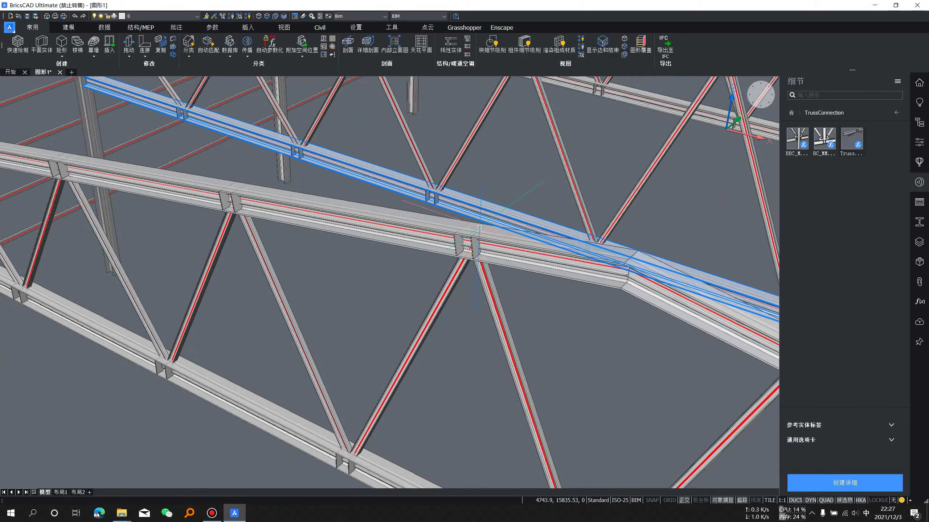
pyautogui.scroll(-5, 486, 212)
pyautogui.moveTo(486, 212)
pyautogui.keyDown('shift'); pyautogui.mouseDown(button='middle')
pyautogui.moveTo(612, 313)
pyautogui.moveTo(321, 307)
pyautogui.mouseUp(button='middle'); pyautogui.keyUp('shift')
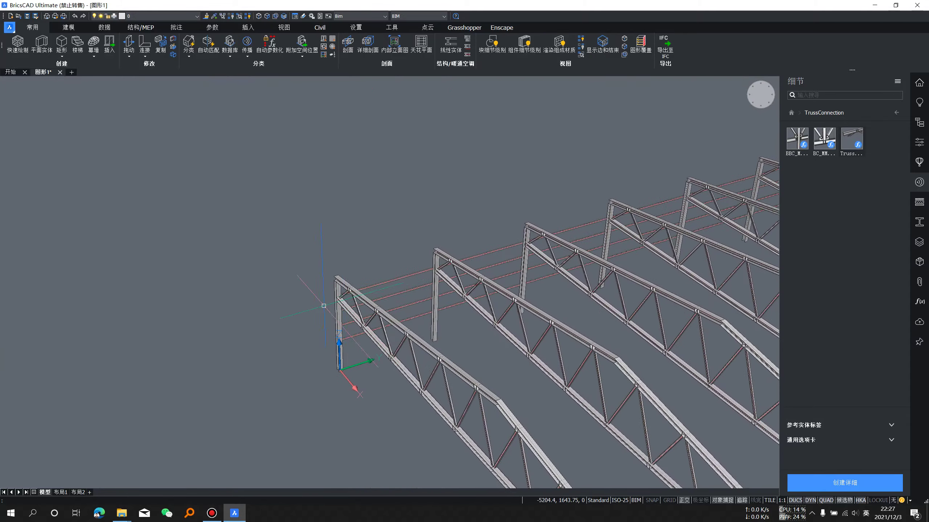
pyautogui.scroll(4, 322, 307)
pyautogui.scroll(-4, 322, 307)
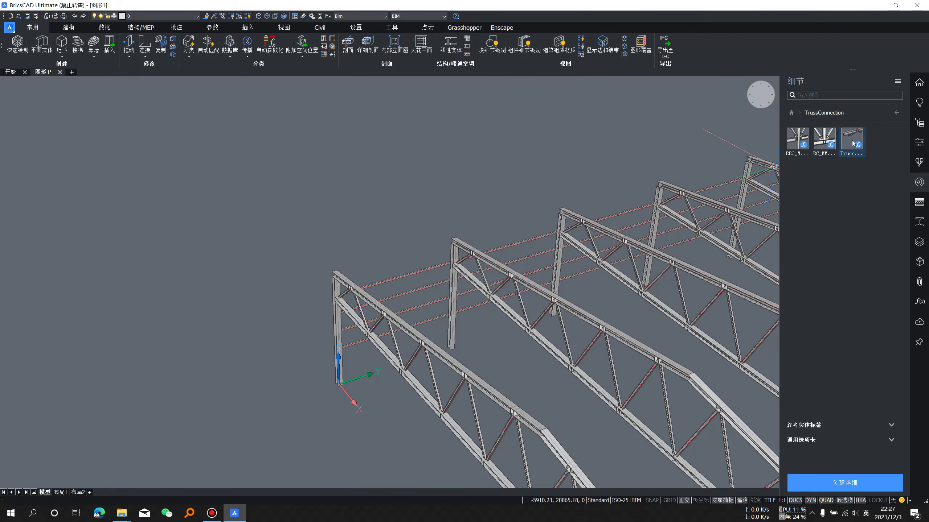
pyautogui.scroll(2, 421, 256)
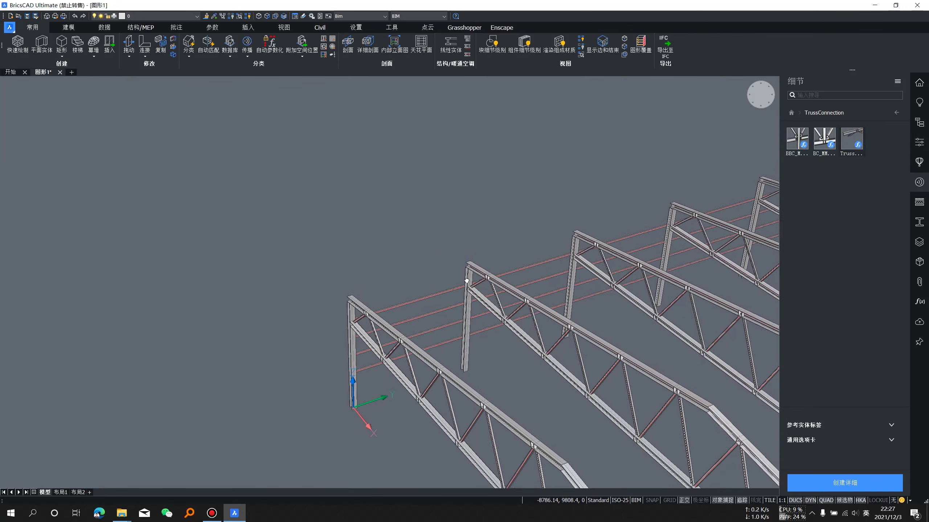
pyautogui.scroll(2, 391, 292)
pyautogui.scroll(2, 363, 333)
pyautogui.scroll(-3, 364, 332)
pyautogui.scroll(-3, 364, 333)
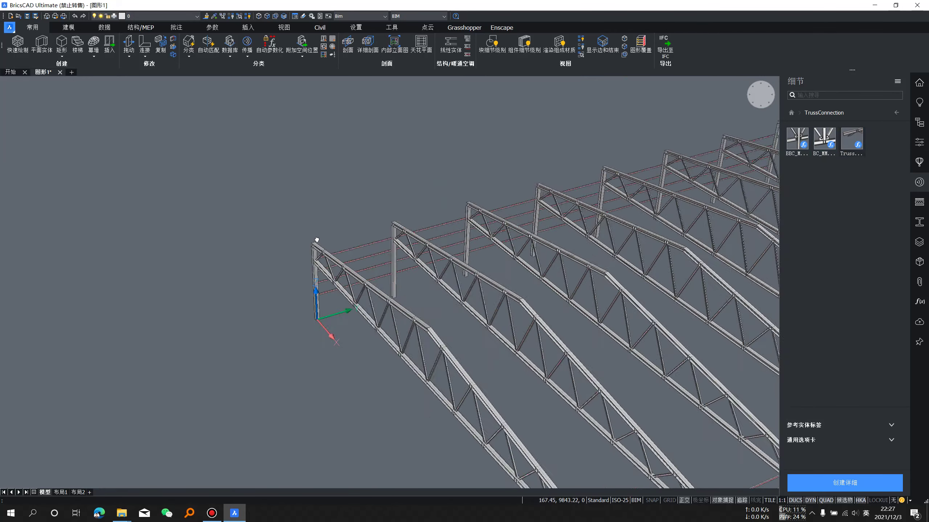
pyautogui.keyDown('shift'); pyautogui.moveTo(364, 333); pyautogui.dragTo(670, 283, button='middle'); pyautogui.keyUp('shift')
pyautogui.scroll(3, 539, 229)
pyautogui.scroll(3, 528, 222)
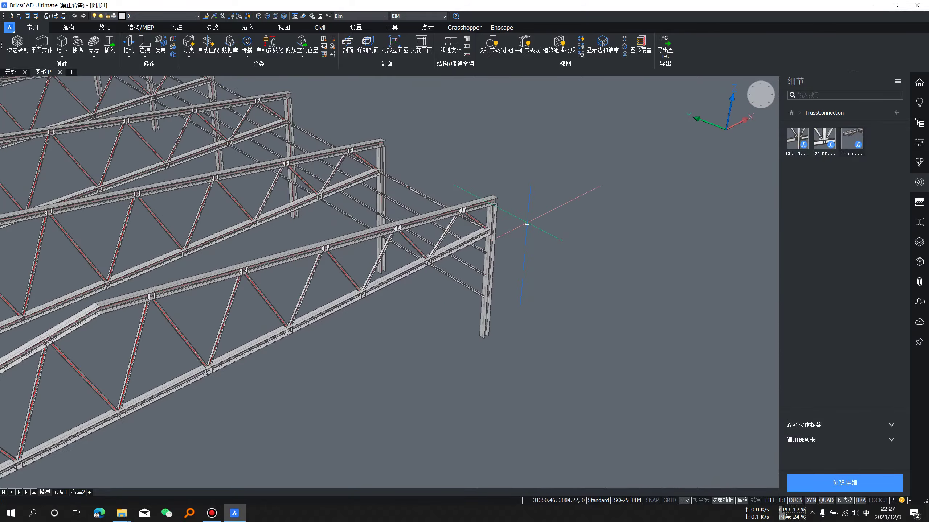
pyautogui.scroll(2, 526, 234)
pyautogui.scroll(1, 519, 260)
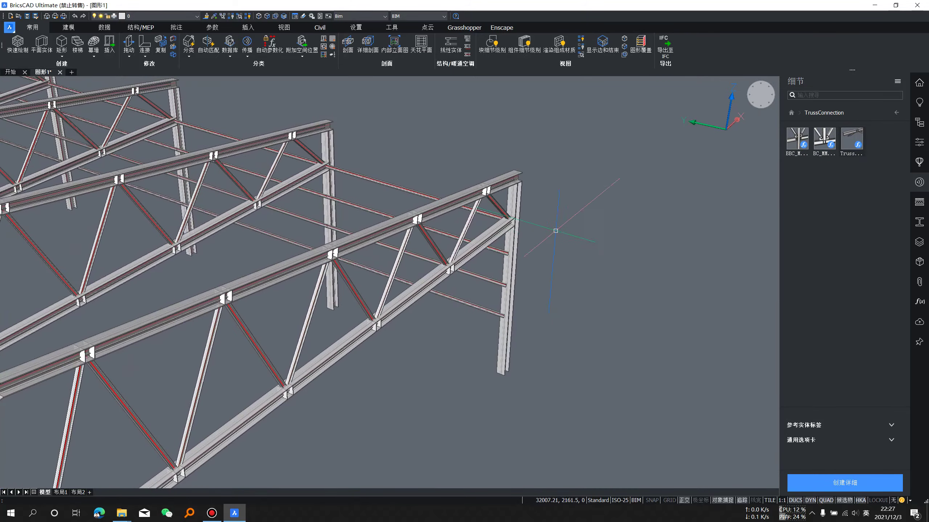
pyautogui.scroll(2, 541, 234)
pyautogui.scroll(2, 519, 234)
pyautogui.scroll(2, 514, 232)
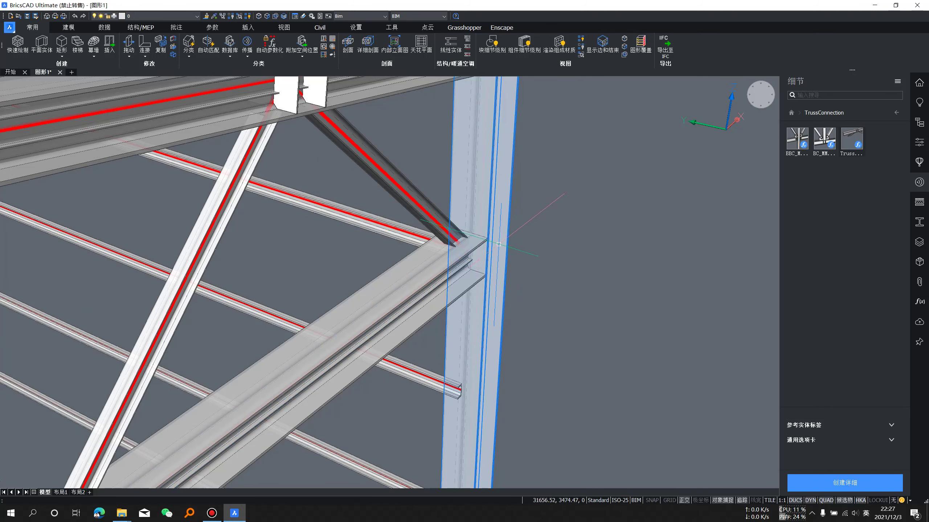
# - Isolate the diagonal brace at the beam-column joint
pyautogui.scroll(2, 436, 285)
pyautogui.moveTo(475, 256); pyautogui.dragTo(493, 248, button='middle')
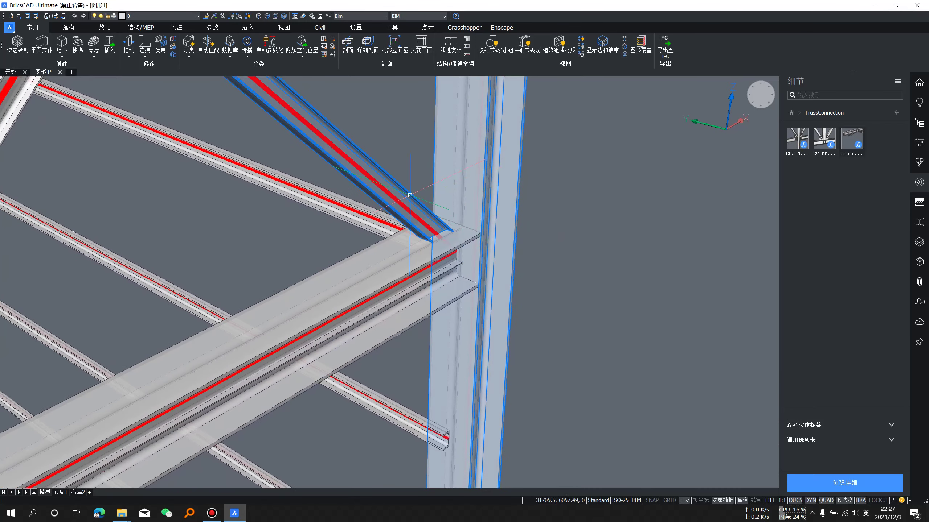
pyautogui.click(453, 231)
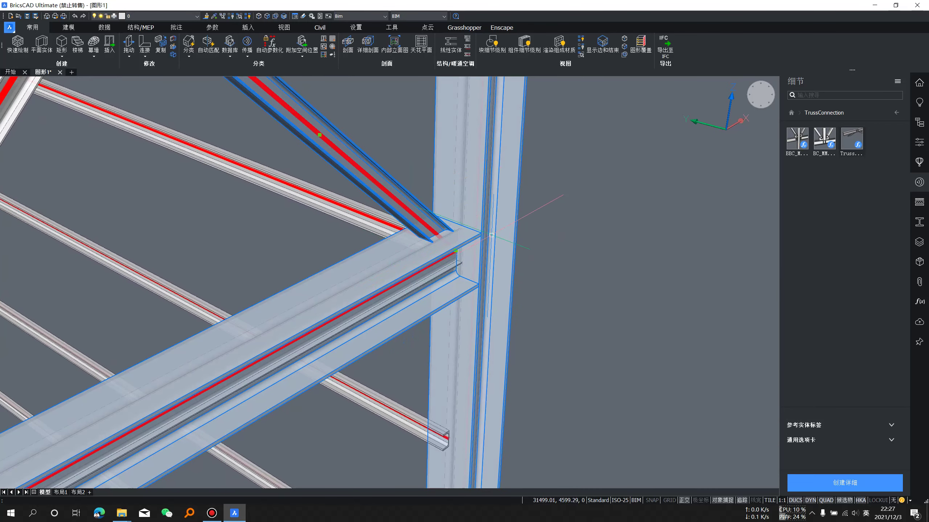
pyautogui.scroll(-2, 545, 259)
pyautogui.scroll(-1, 545, 259)
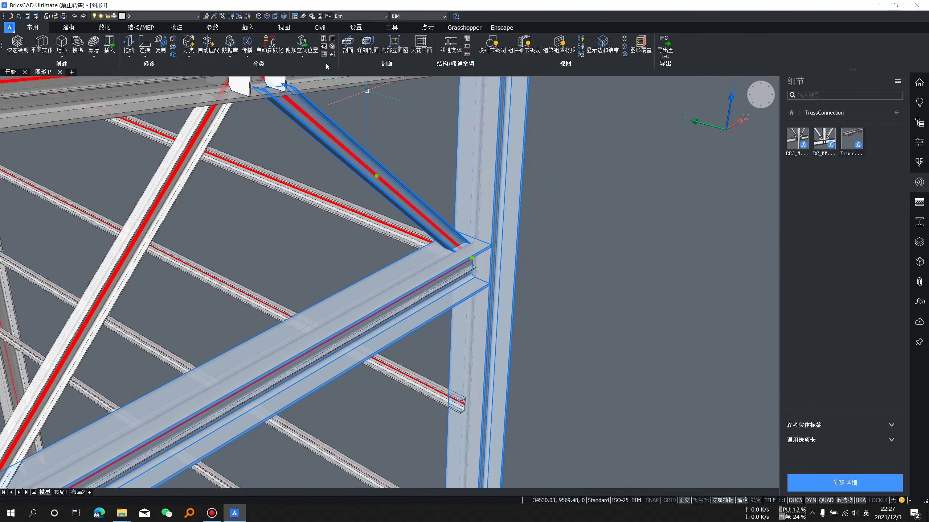
pyautogui.click(241, 19)
pyautogui.scroll(-2, 485, 220)
pyautogui.scroll(3, 486, 220)
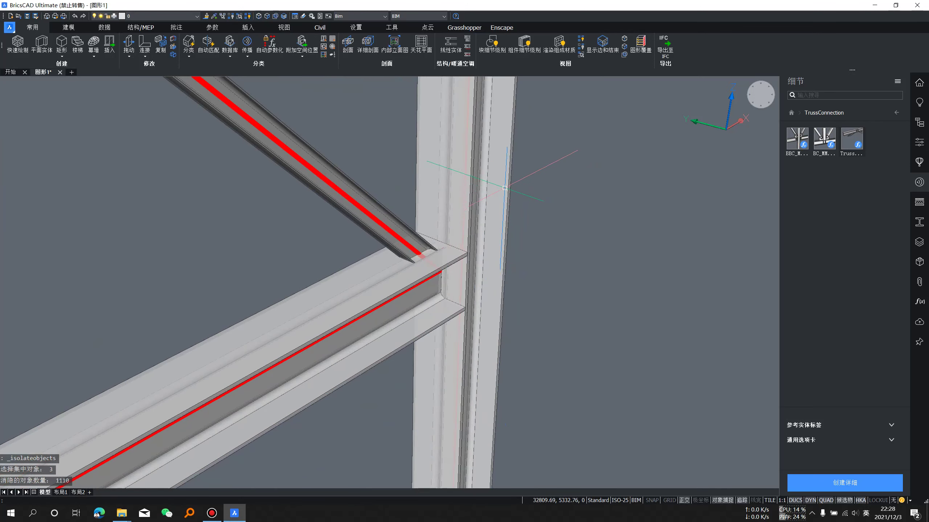
# - Orbit around the joint and start the REC rectangle command
pyautogui.keyDown('shift'); pyautogui.moveTo(486, 220); pyautogui.dragTo(504, 201, button='middle'); pyautogui.keyUp('shift')
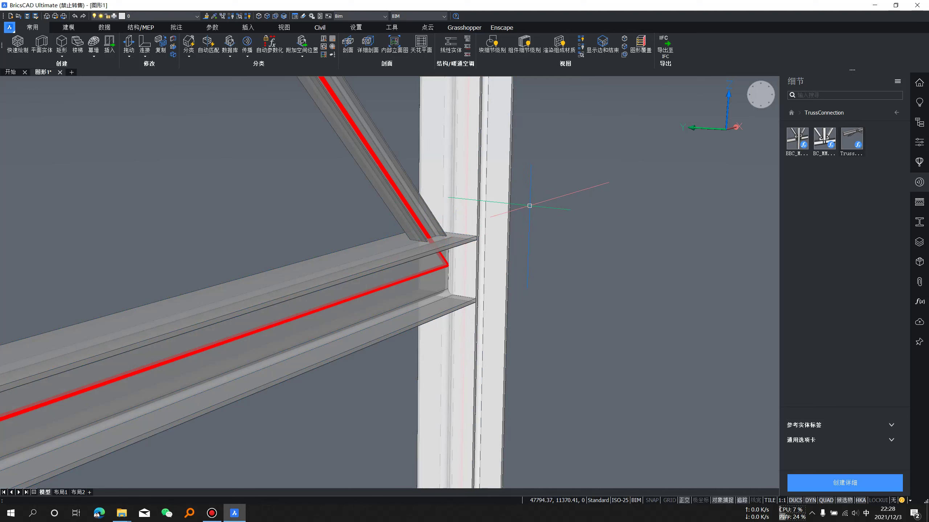
pyautogui.write('rec')
pyautogui.press('Return')
pyautogui.scroll(2, 525, 207)
pyautogui.scroll(4, 525, 208)
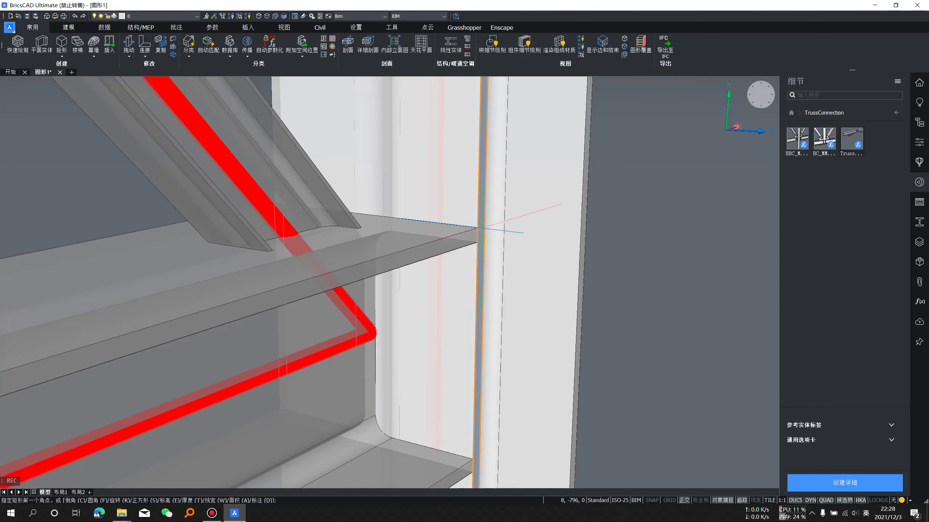
pyautogui.moveTo(476, 227)
pyautogui.keyDown('shift'); pyautogui.mouseDown(button='middle')
pyautogui.moveTo(430, 251)
pyautogui.moveTo(483, 234)
pyautogui.mouseUp(button='middle'); pyautogui.keyUp('shift')
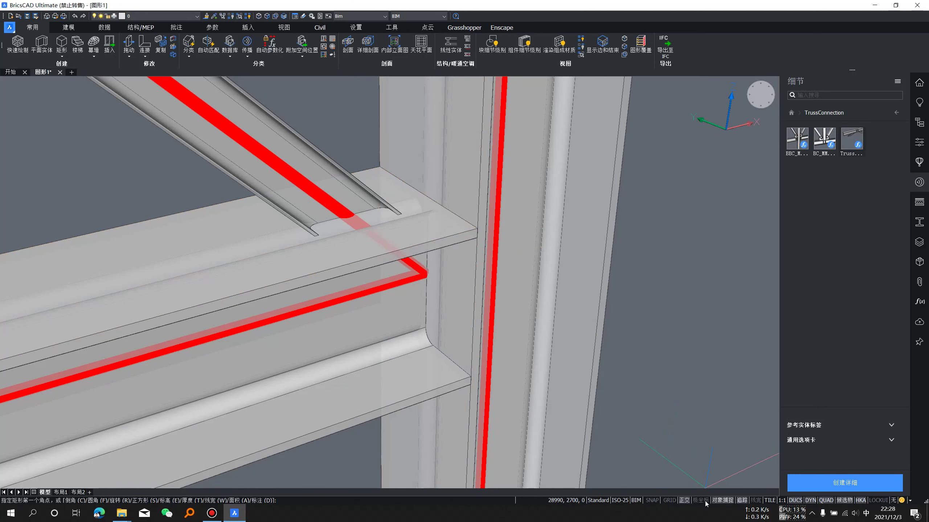
# - Limit object snaps to Endpoint and Midpoint only
pyautogui.rightClick(719, 500)
pyautogui.click(729, 493)
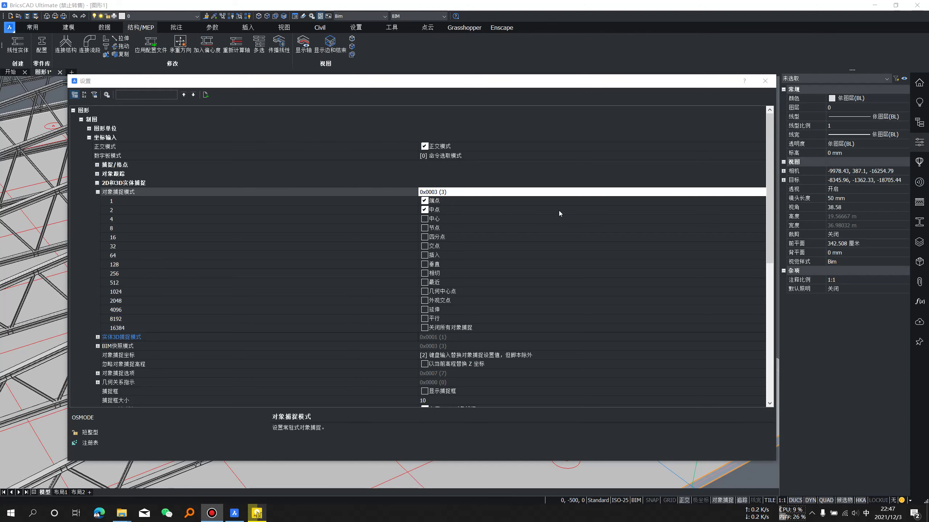
pyautogui.click(764, 80)
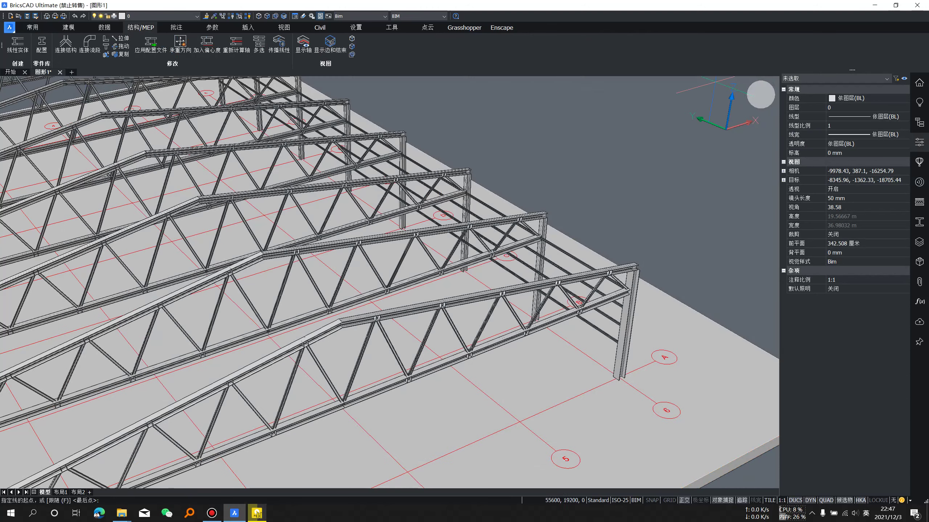
# - Select the grid A column together with the beam framing into it
pyautogui.scroll(10, 540, 308)
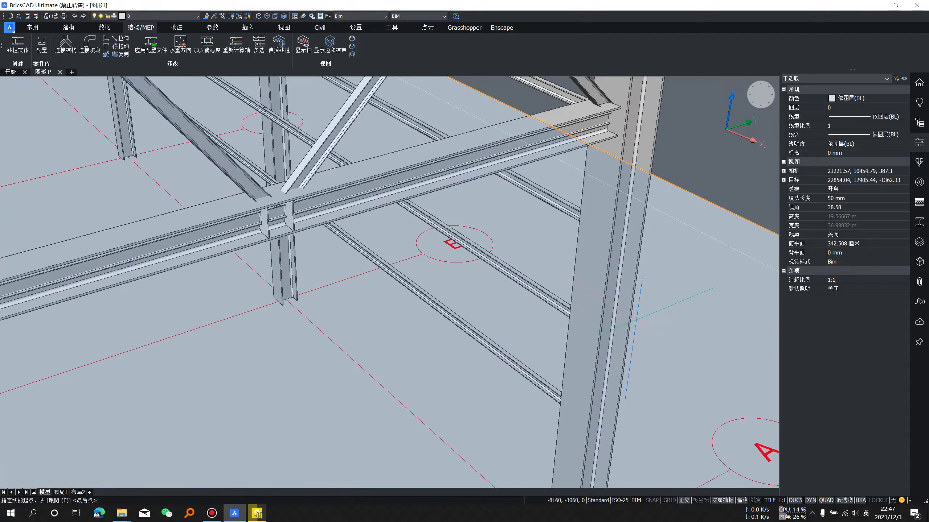
pyautogui.scroll(-10, 540, 308)
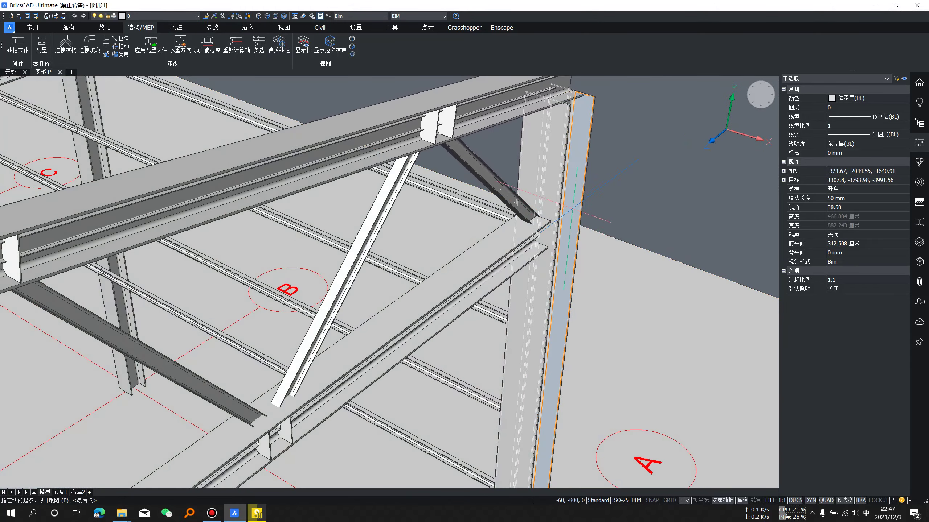
pyautogui.write('RE')
pyautogui.press('Escape')
pyautogui.press('Escape')
pyautogui.click(557, 213)
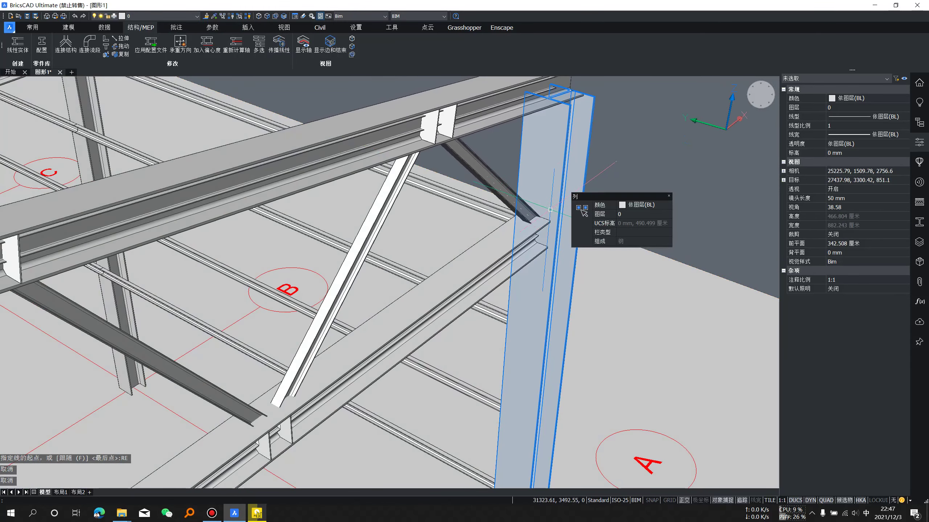
pyautogui.click(527, 239)
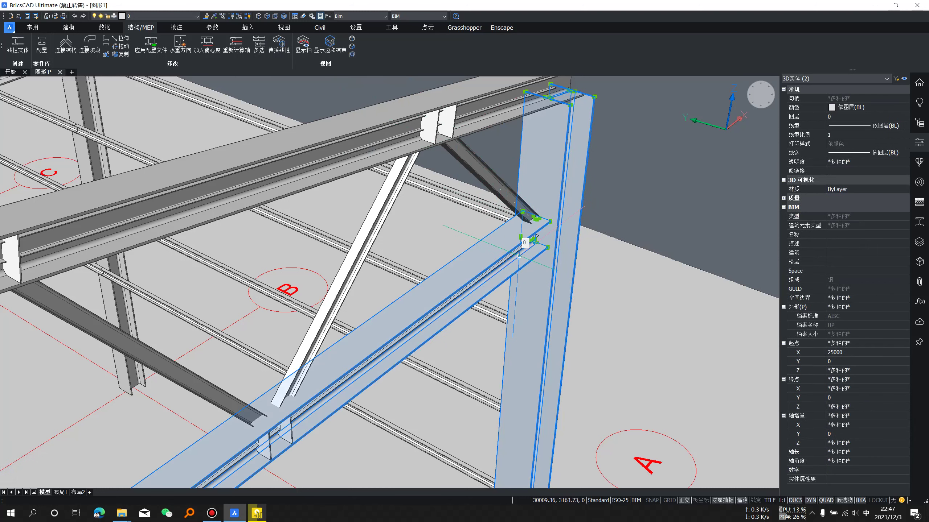
pyautogui.moveTo(527, 239)
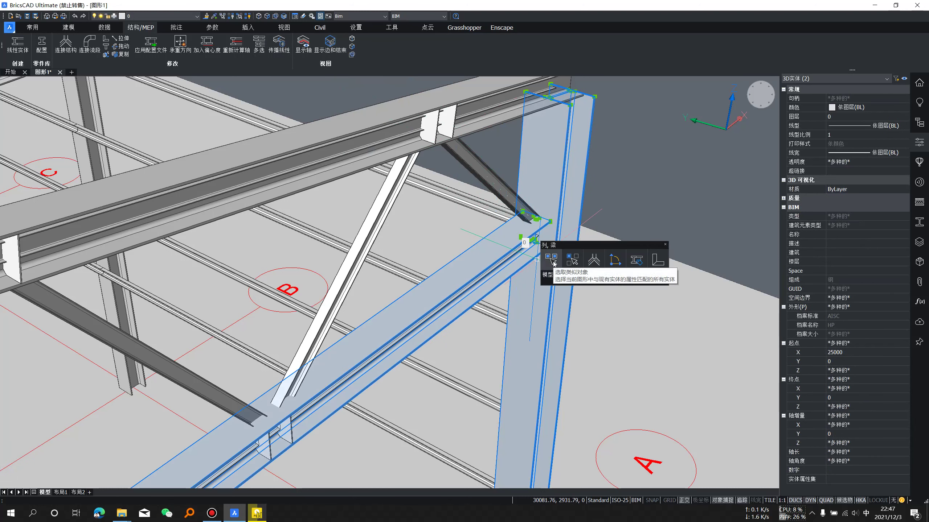
pyautogui.moveTo(582, 267)
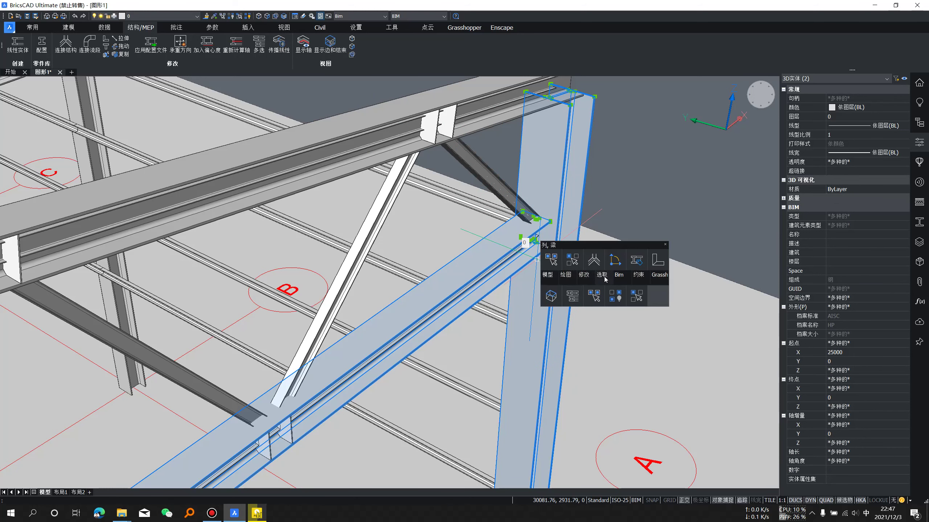
pyautogui.click(599, 300)
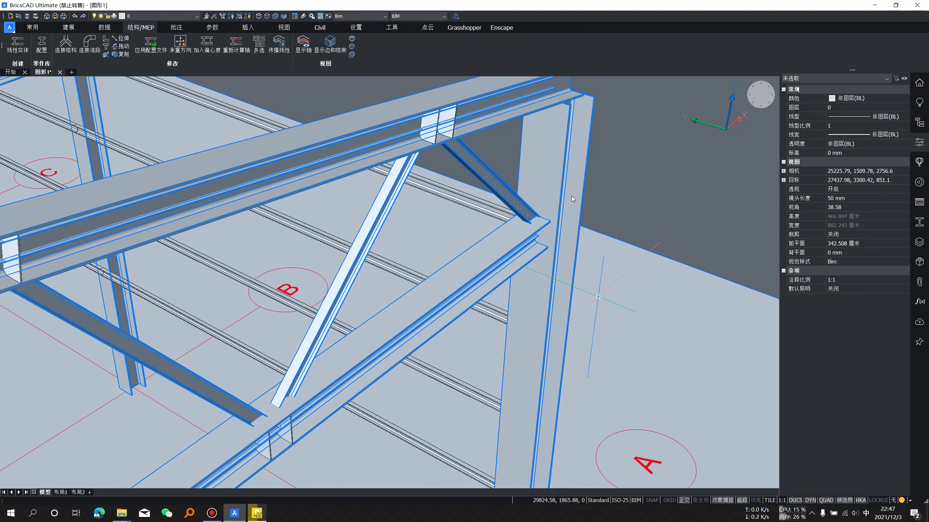
pyautogui.press('Escape')
pyautogui.press('Escape')
pyautogui.click(521, 241)
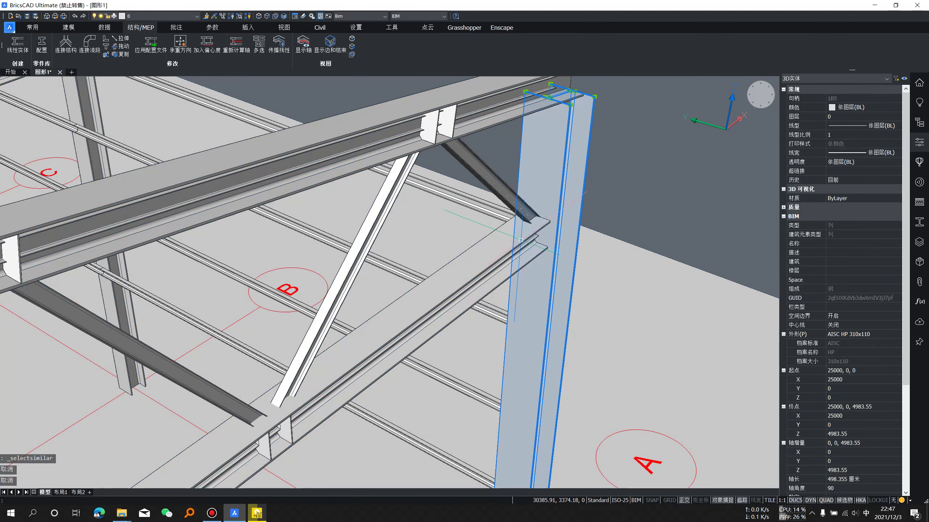
pyautogui.click(522, 239)
pyautogui.keyDown('shift'); pyautogui.moveTo(522, 238); pyautogui.dragTo(527, 181, button='middle'); pyautogui.keyUp('shift')
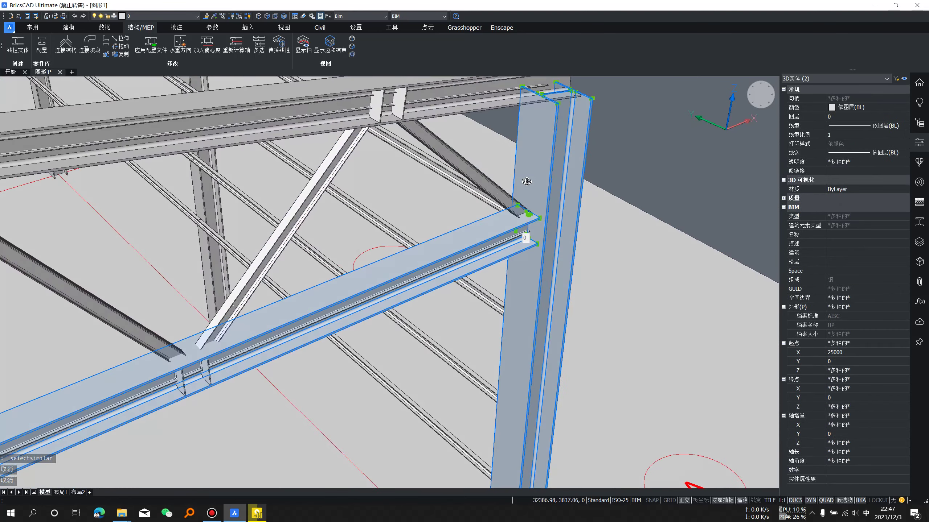
# - Isolate the column and beam, then orbit in close to the column top
pyautogui.click(239, 16)
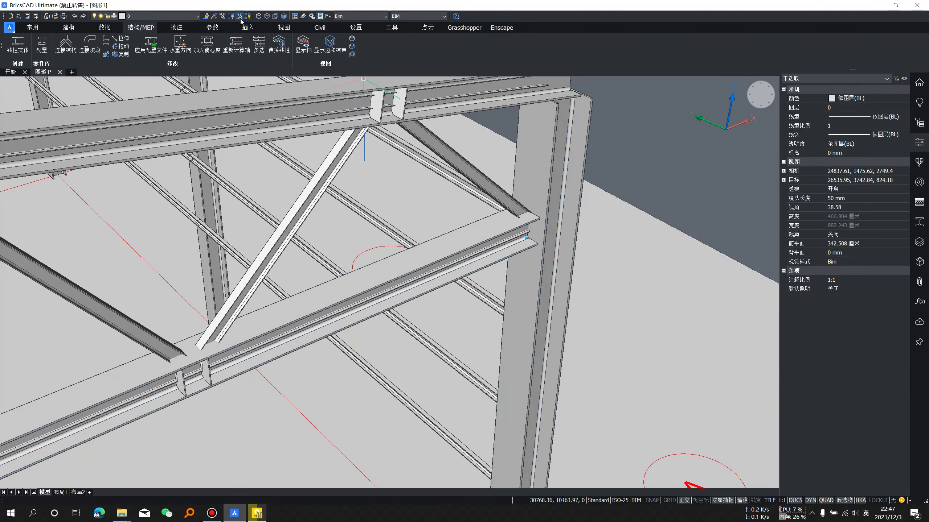
pyautogui.keyDown('shift'); pyautogui.moveTo(563, 198); pyautogui.dragTo(633, 189, button='middle'); pyautogui.keyUp('shift')
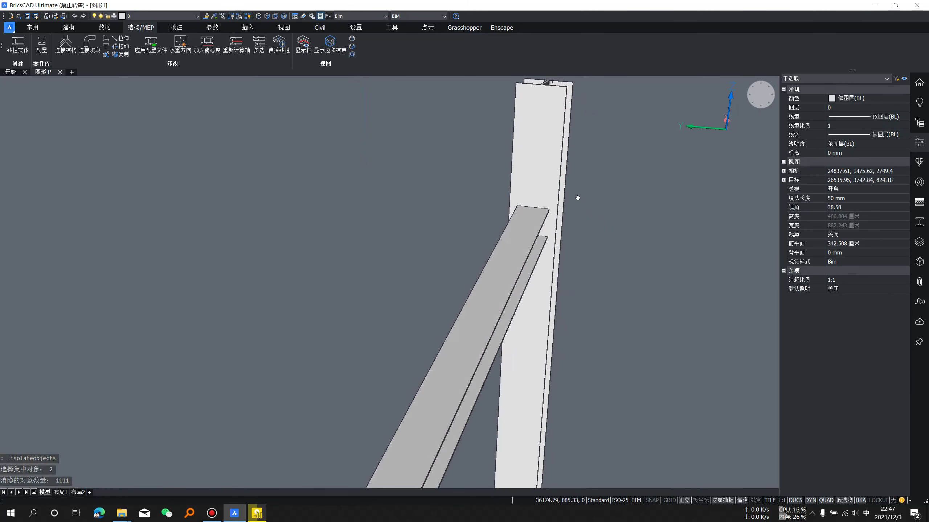
pyautogui.moveTo(577, 198)
pyautogui.keyDown('shift'); pyautogui.mouseDown(button='middle')
pyautogui.moveTo(556, 249)
pyautogui.moveTo(466, 264)
pyautogui.mouseUp(button='middle'); pyautogui.keyUp('shift')
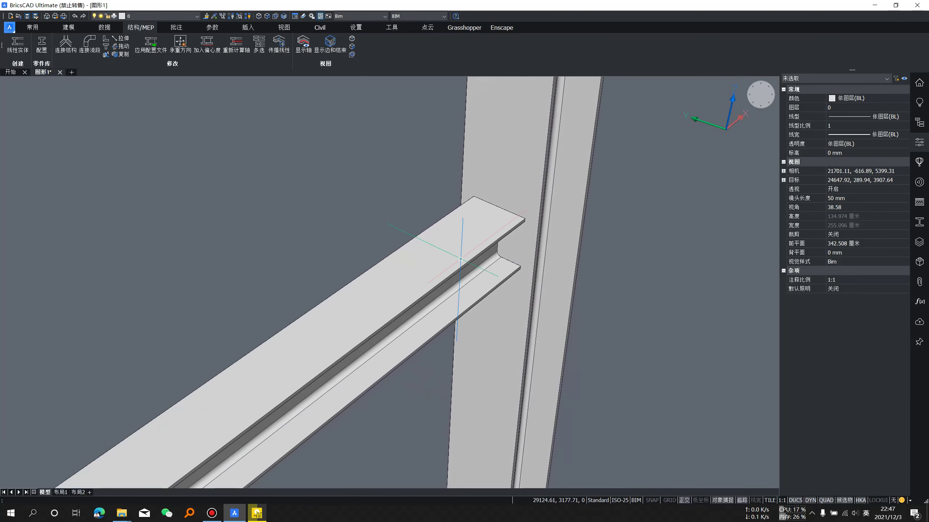
pyautogui.scroll(-3, 461, 259)
pyautogui.scroll(2, 462, 256)
pyautogui.scroll(2, 463, 256)
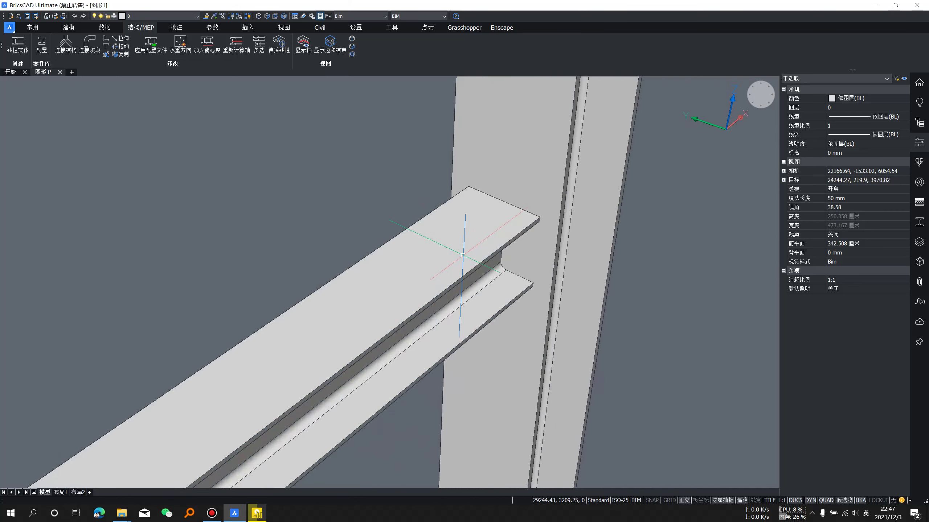
pyautogui.scroll(-4, 463, 256)
pyautogui.scroll(2, 468, 241)
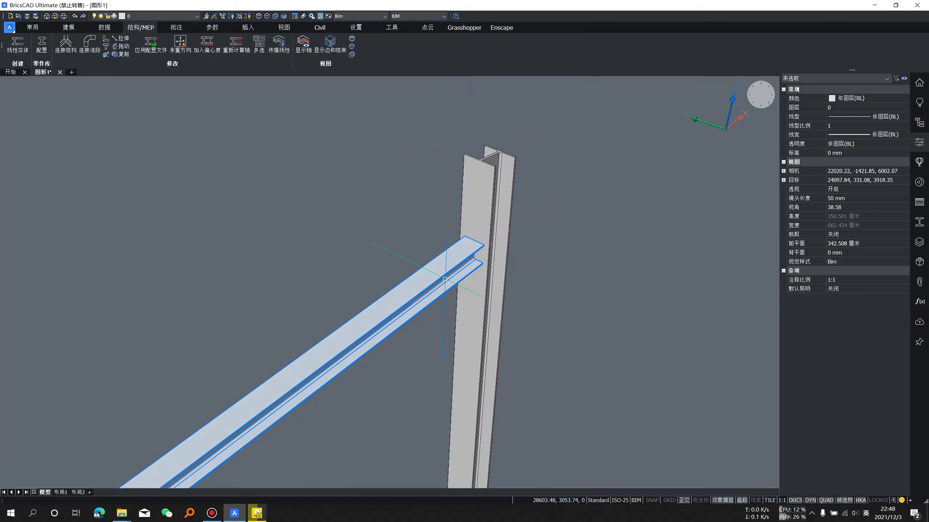
pyautogui.moveTo(535, 294)
pyautogui.keyDown('shift'); pyautogui.mouseDown(button='middle')
pyautogui.moveTo(602, 293)
pyautogui.moveTo(505, 290)
pyautogui.mouseUp(button='middle'); pyautogui.keyUp('shift')
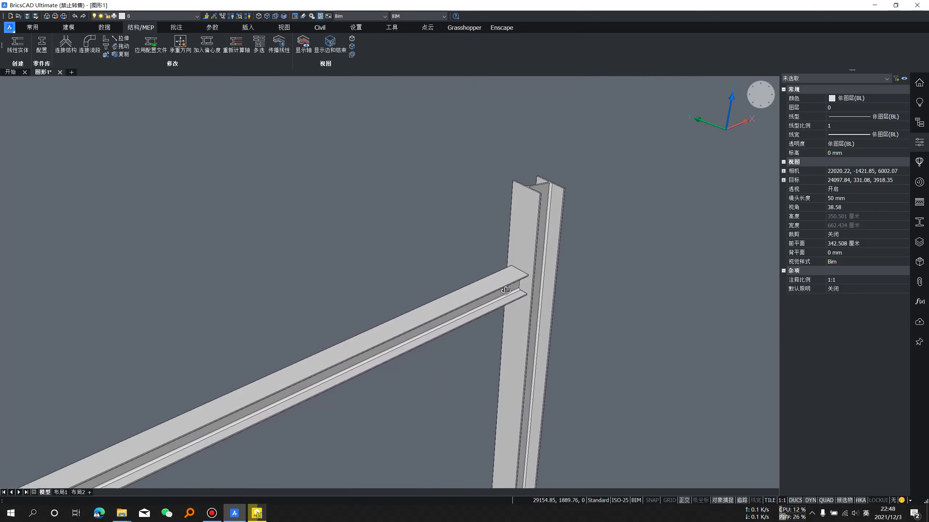
pyautogui.moveTo(590, 246)
pyautogui.keyDown('shift'); pyautogui.mouseDown(button='middle')
pyautogui.moveTo(535, 249)
pyautogui.moveTo(480, 270)
pyautogui.moveTo(493, 270)
pyautogui.moveTo(504, 311)
pyautogui.moveTo(535, 311)
pyautogui.moveTo(481, 269)
pyautogui.mouseUp(button='middle'); pyautogui.keyUp('shift')
pyautogui.scroll(-3, 493, 269)
pyautogui.scroll(-2, 475, 289)
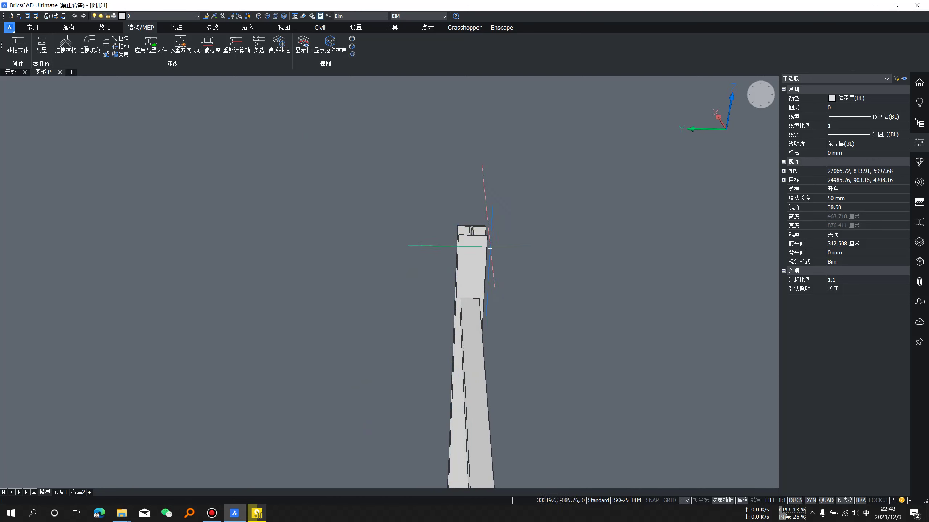
# - Check the column's AISC HP 310x110 profile in Properties, then clear the selection
pyautogui.click(481, 252)
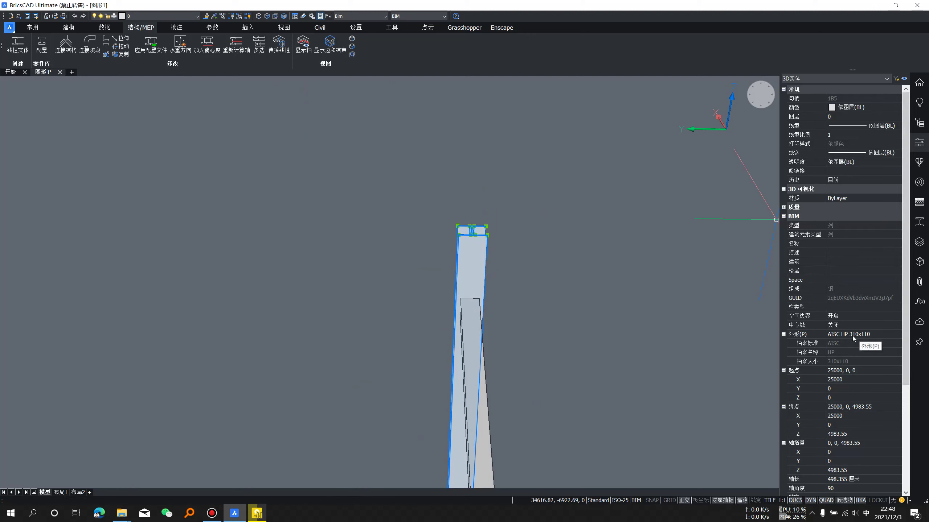
pyautogui.keyDown('shift'); pyautogui.moveTo(539, 247); pyautogui.dragTo(456, 234, button='middle'); pyautogui.keyUp('shift')
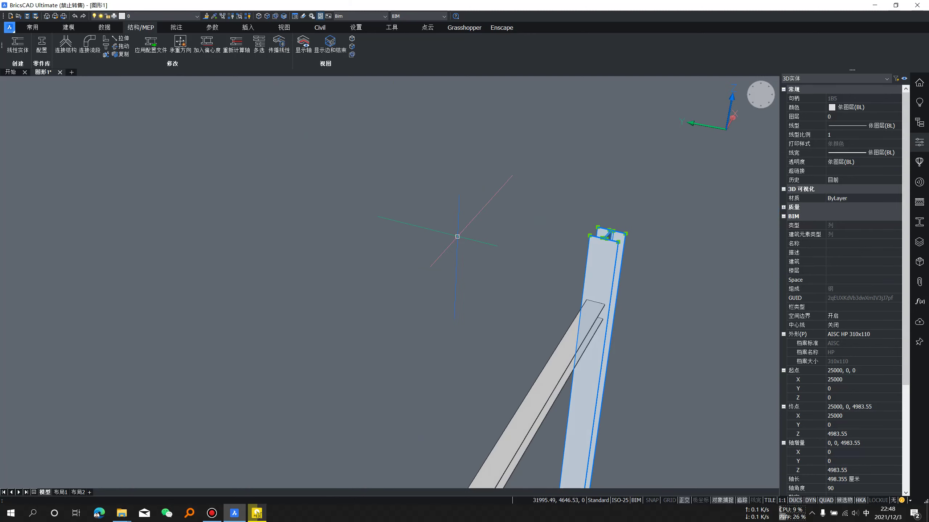
pyautogui.press('Escape')
# - Show all hidden members and pick several frame columns one by one
pyautogui.click(248, 16)
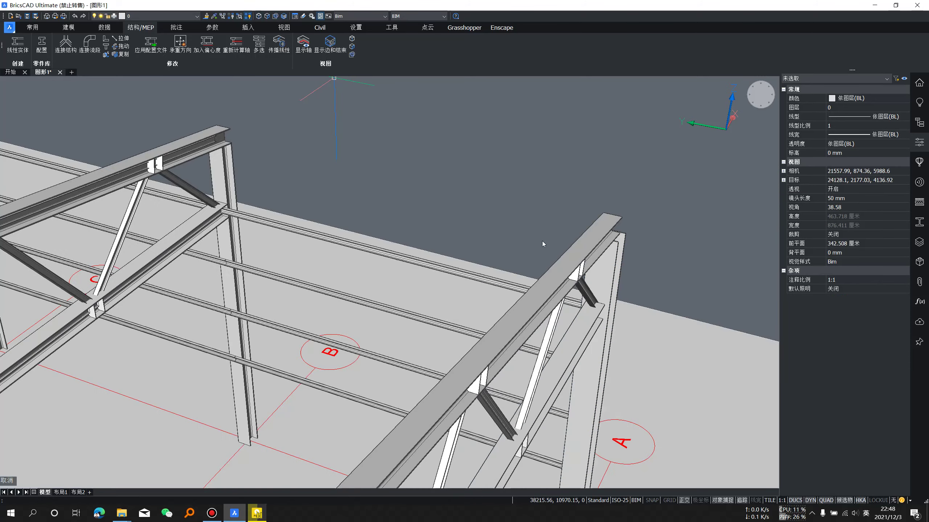
pyautogui.moveTo(543, 245)
pyautogui.keyDown('shift'); pyautogui.mouseDown(button='middle')
pyautogui.moveTo(528, 233)
pyautogui.moveTo(560, 307)
pyautogui.moveTo(517, 365)
pyautogui.mouseUp(button='middle'); pyautogui.keyUp('shift')
pyautogui.click(516, 366)
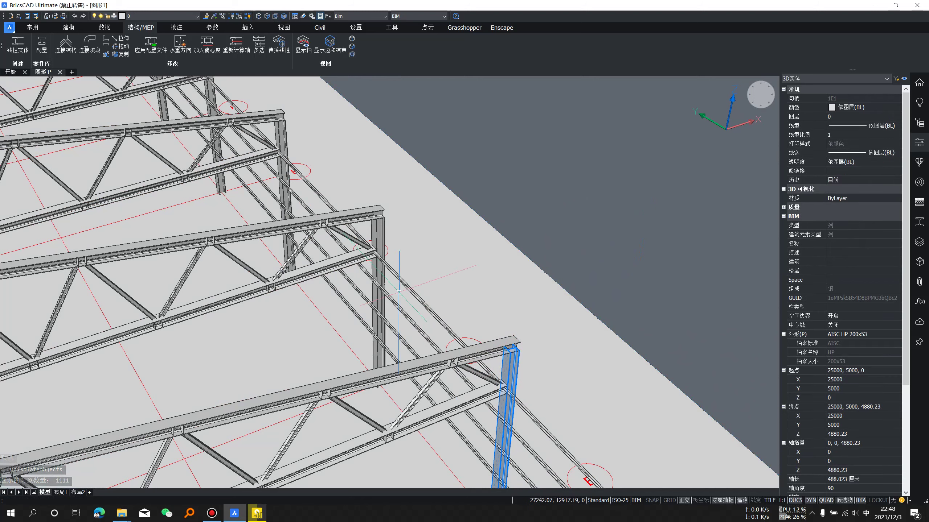
pyautogui.click(380, 271)
pyautogui.click(287, 175)
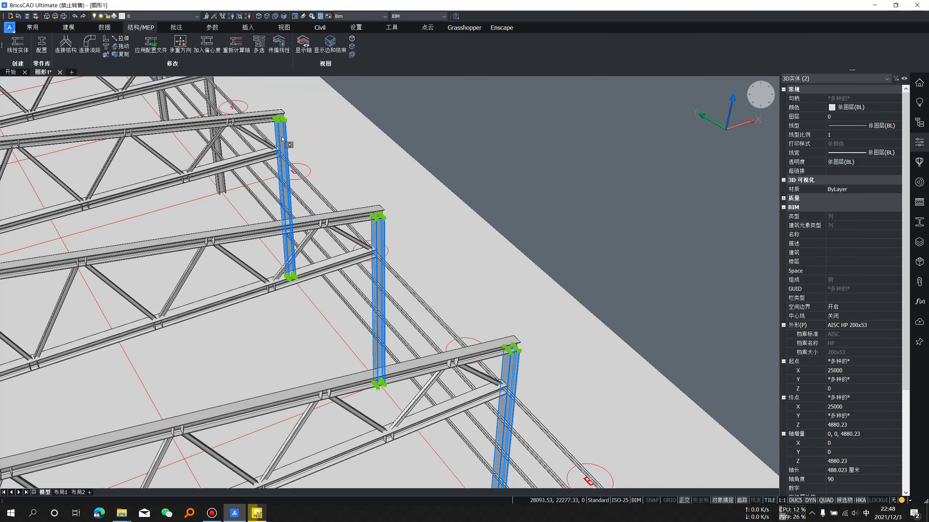
pyautogui.moveTo(289, 172); pyautogui.dragTo(465, 351, button='middle')
pyautogui.click(374, 231)
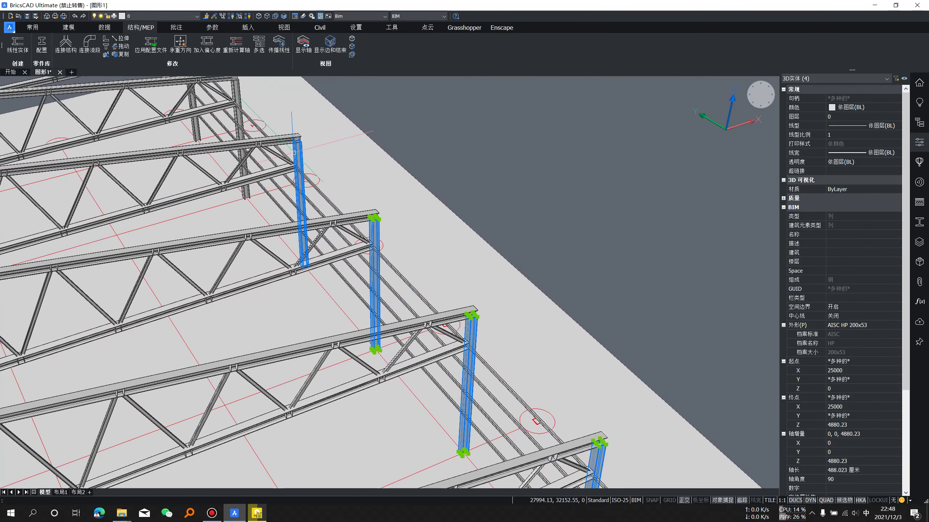
pyautogui.click(294, 153)
pyautogui.click(236, 103)
pyautogui.moveTo(236, 103); pyautogui.dragTo(368, 241, button='middle')
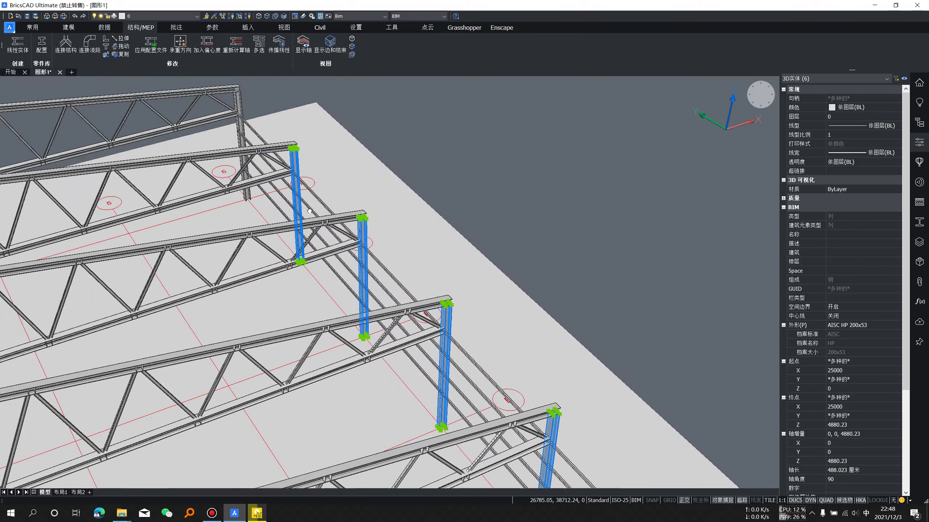
pyautogui.click(368, 241)
pyautogui.scroll(-3, 368, 241)
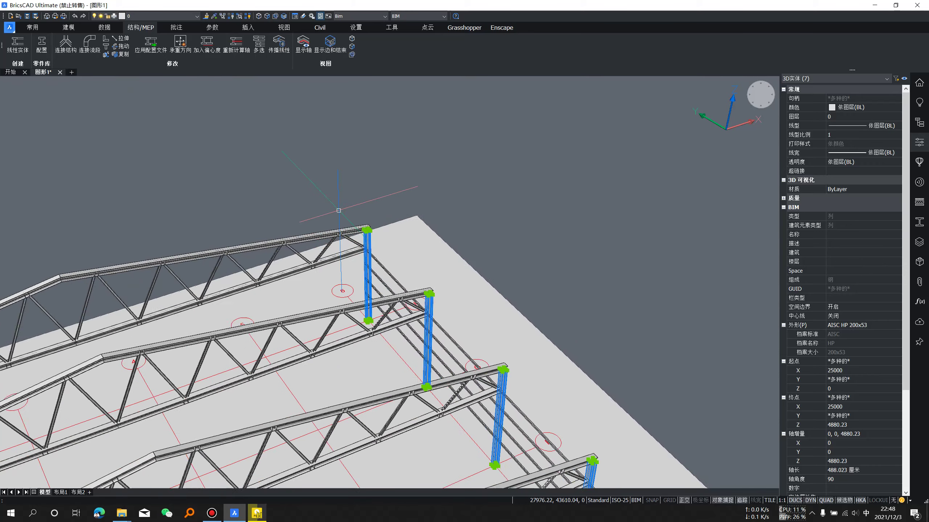
pyautogui.scroll(-5, 347, 293)
pyautogui.scroll(2, 321, 327)
pyautogui.scroll(2, 321, 328)
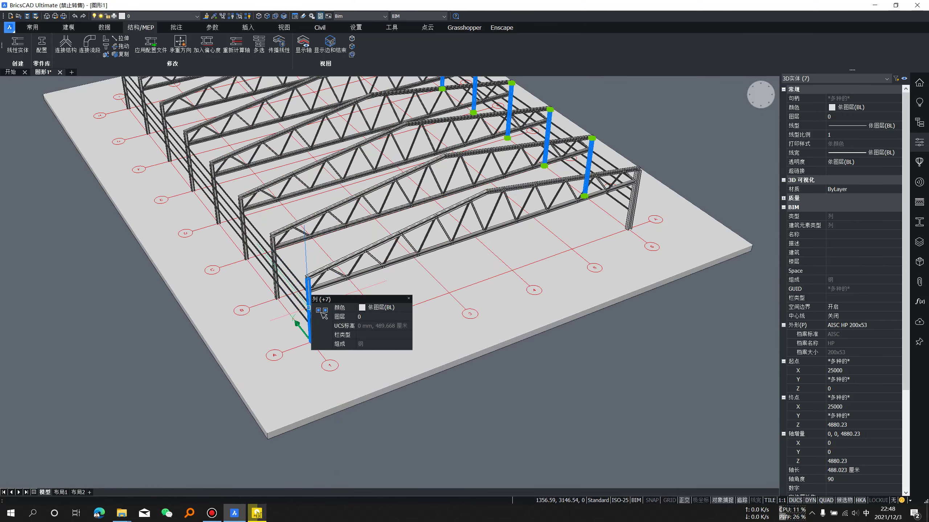
# - Select all 16 columns via 列 (16) in the Structure browser and view their properties
pyautogui.press('Escape')
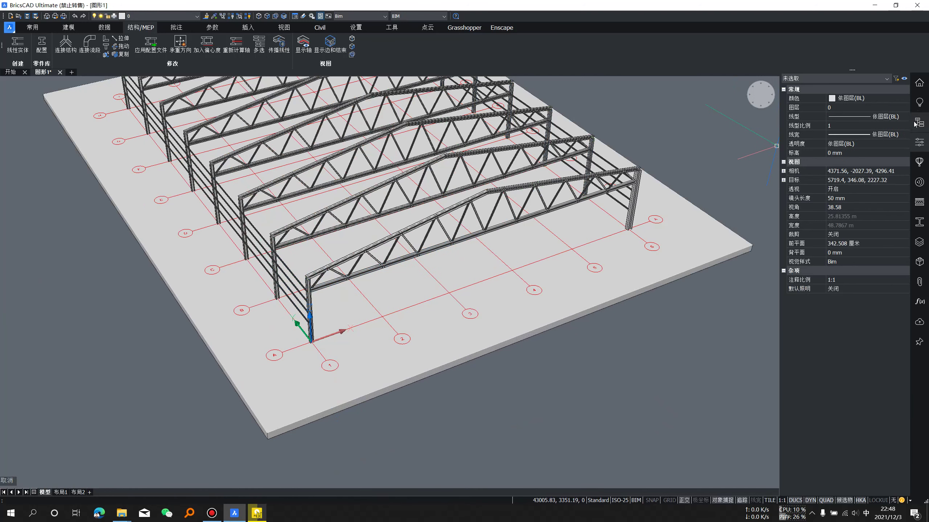
pyautogui.click(917, 123)
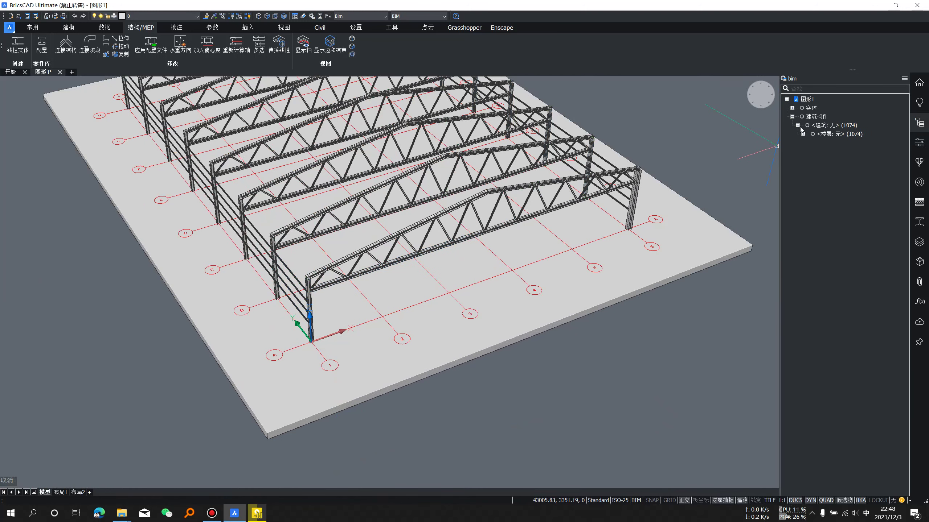
pyautogui.click(804, 134)
pyautogui.click(830, 144)
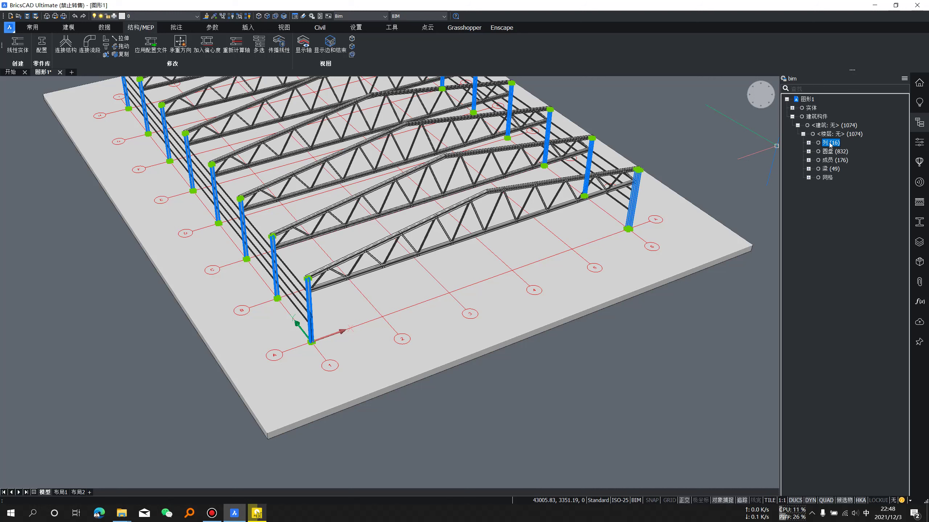
pyautogui.click(920, 142)
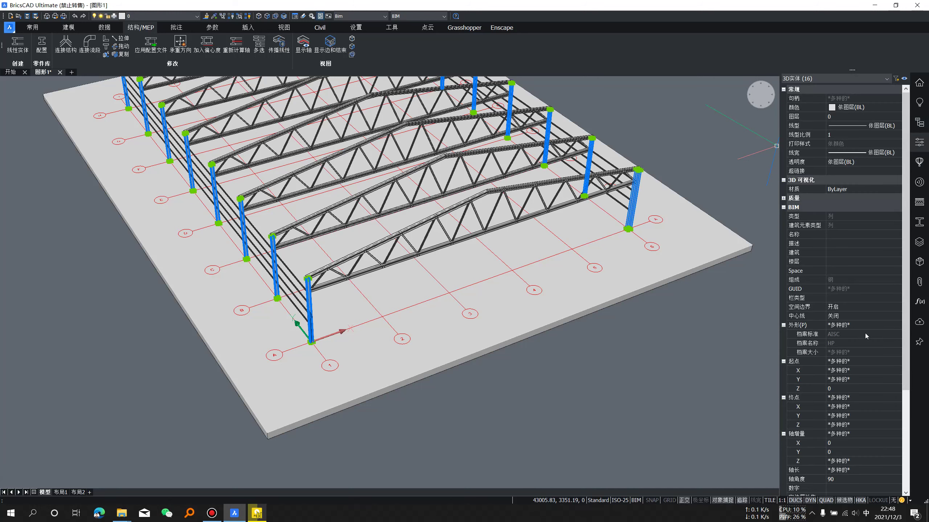
pyautogui.click(893, 329)
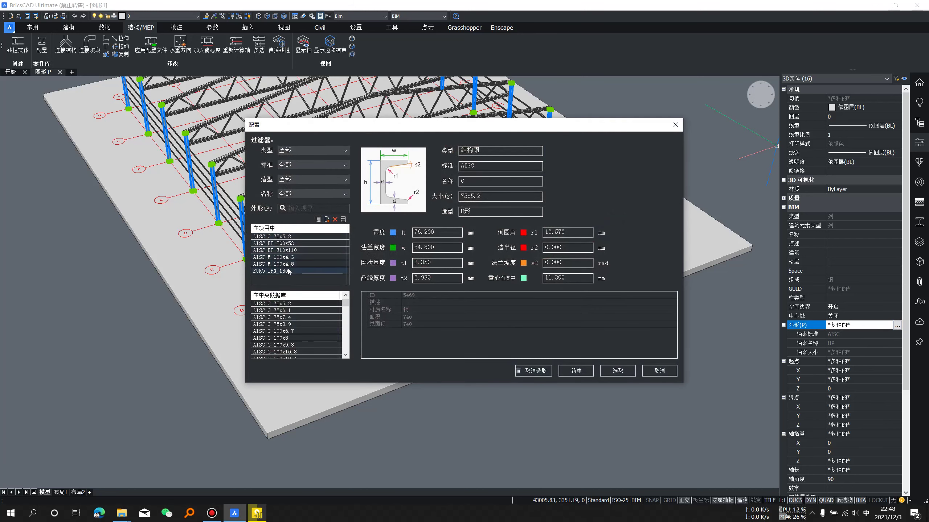
# - Assign the AISC HP 310x110 profile to the 16 selected columns
pyautogui.click(297, 251)
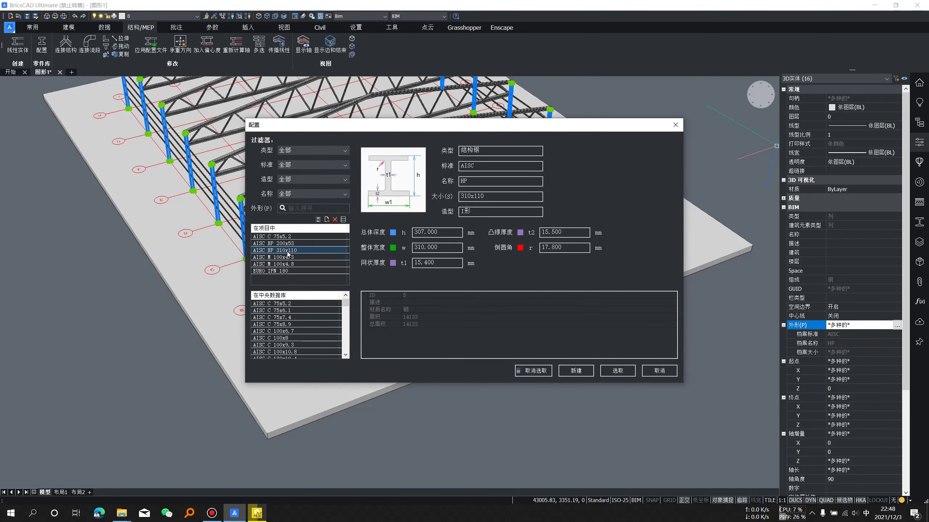
pyautogui.click(607, 371)
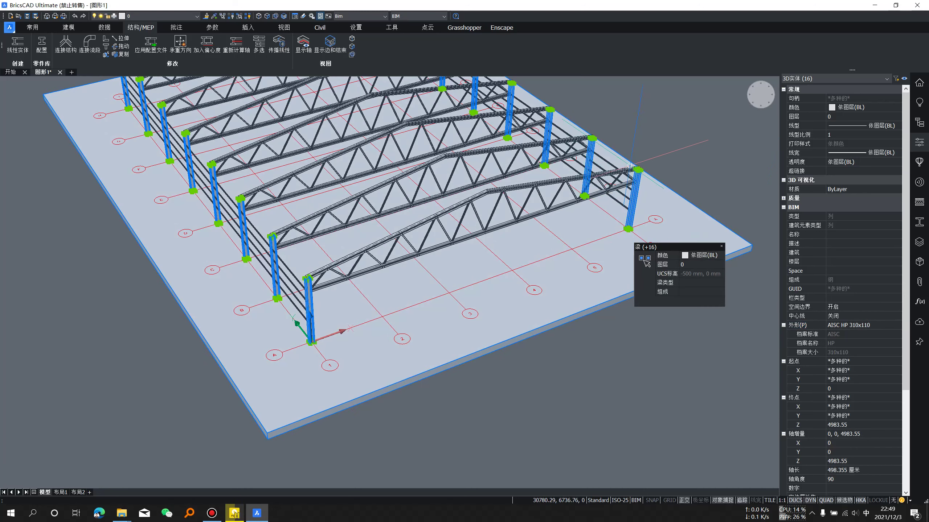
# - Isolate the grid B column and its adjoining beam
pyautogui.press('Escape')
pyautogui.scroll(10, 139, 286)
pyautogui.scroll(-5, 542, 219)
pyautogui.scroll(8, 541, 219)
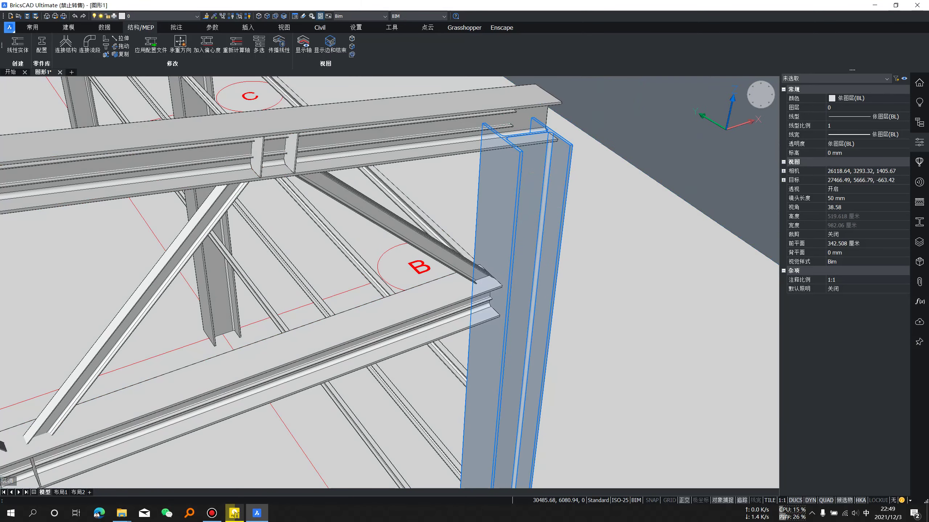
pyautogui.click(482, 286)
pyautogui.click(454, 292)
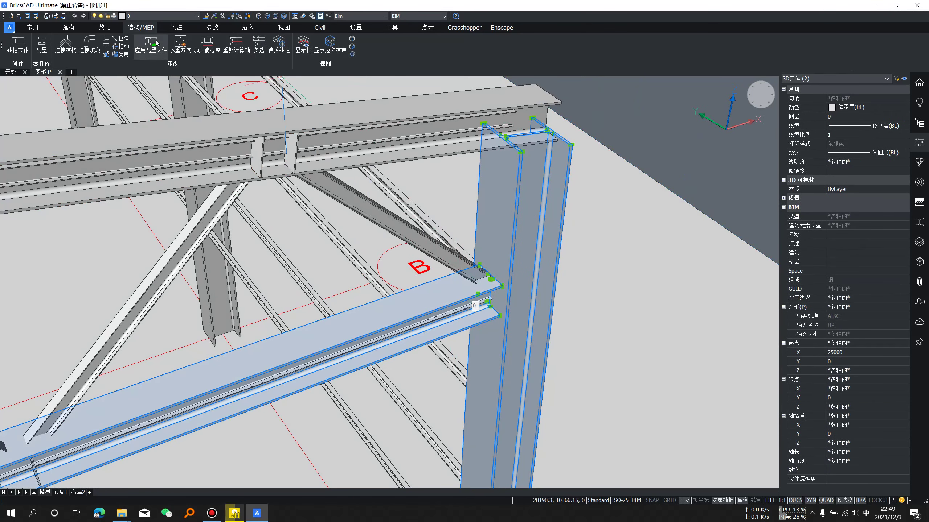
pyautogui.click(241, 18)
# - Zoom in on the grid B beam-column joint and start a rectangle with REC
pyautogui.scroll(2, 464, 258)
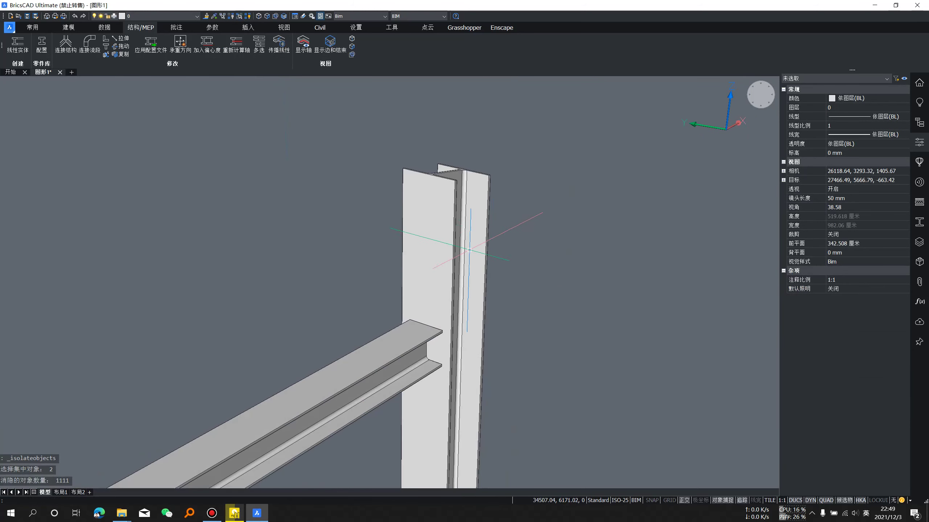
pyautogui.moveTo(469, 250)
pyautogui.keyDown('shift'); pyautogui.mouseDown(button='middle')
pyautogui.moveTo(498, 260)
pyautogui.moveTo(579, 122)
pyautogui.moveTo(543, 193)
pyautogui.moveTo(515, 162)
pyautogui.mouseUp(button='middle'); pyautogui.keyUp('shift')
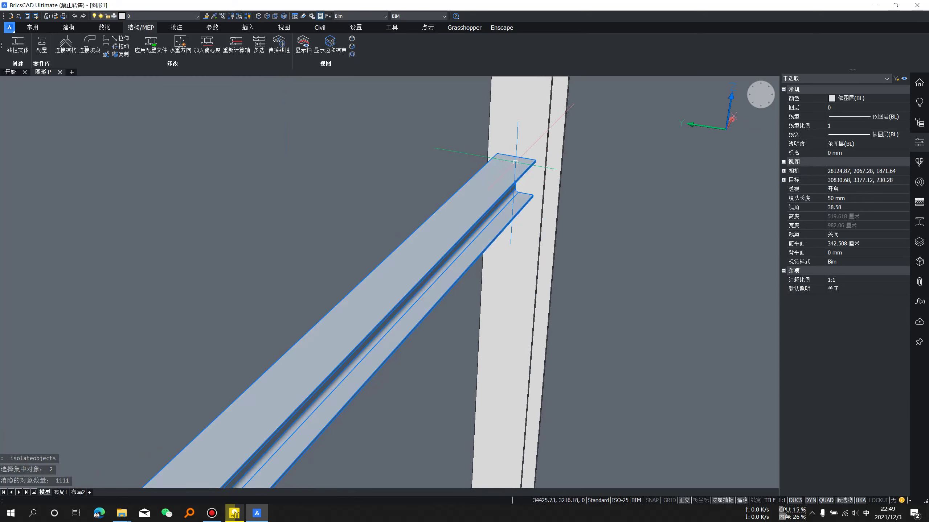
pyautogui.scroll(3, 515, 162)
pyautogui.write('R')
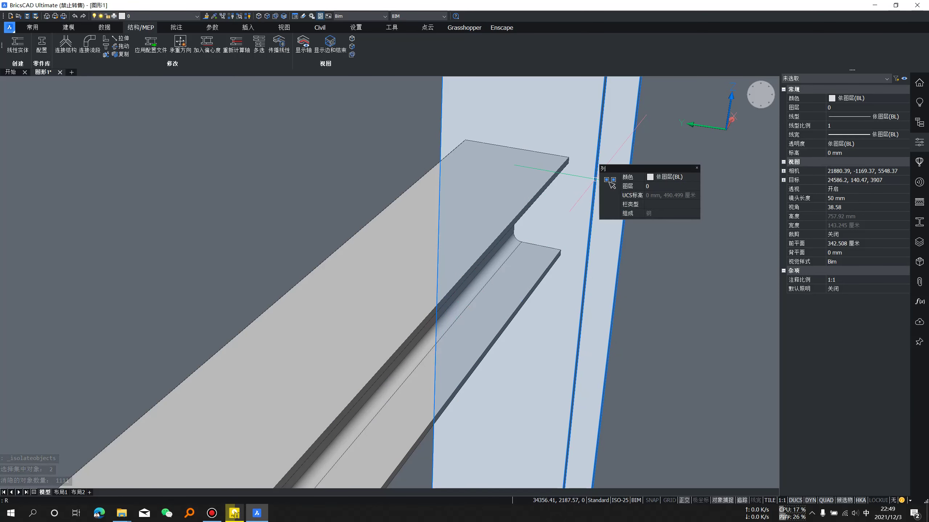
pyautogui.write('rec')
pyautogui.press('Return')
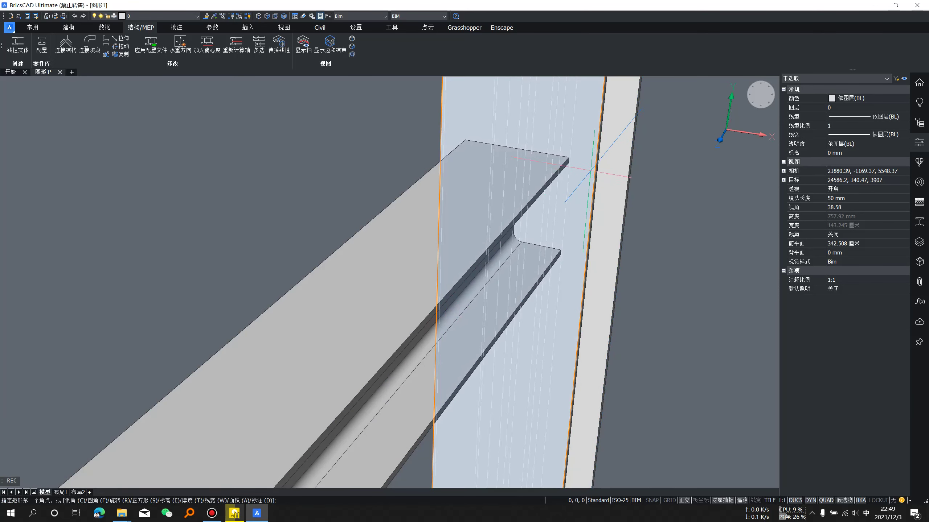
# - Place the rectangle's first corner at the beam flange corner by the column
pyautogui.moveTo(571, 133); pyautogui.dragTo(552, 223, button='middle')
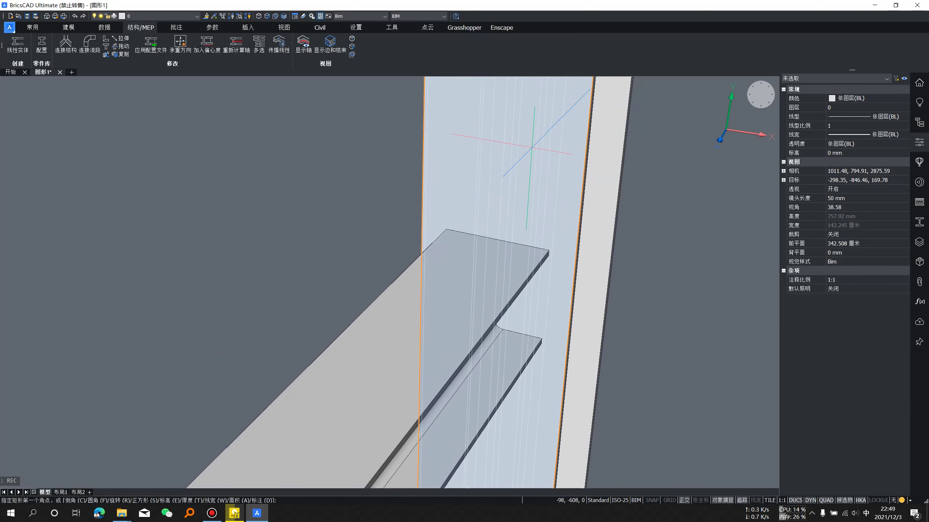
pyautogui.scroll(-3, 530, 153)
pyautogui.scroll(-2, 530, 161)
pyautogui.scroll(2, 529, 169)
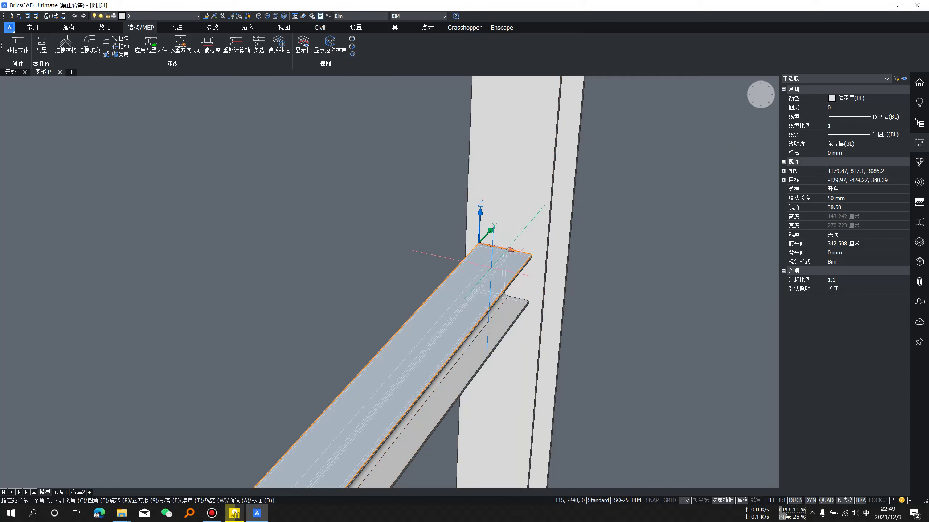
pyautogui.moveTo(516, 172); pyautogui.dragTo(526, 278, button='middle')
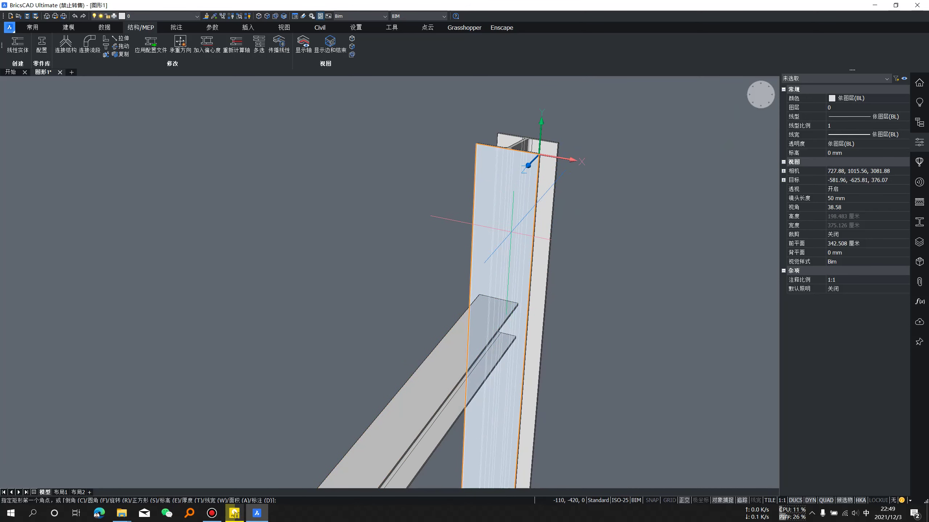
pyautogui.scroll(2, 511, 231)
pyautogui.scroll(1, 507, 223)
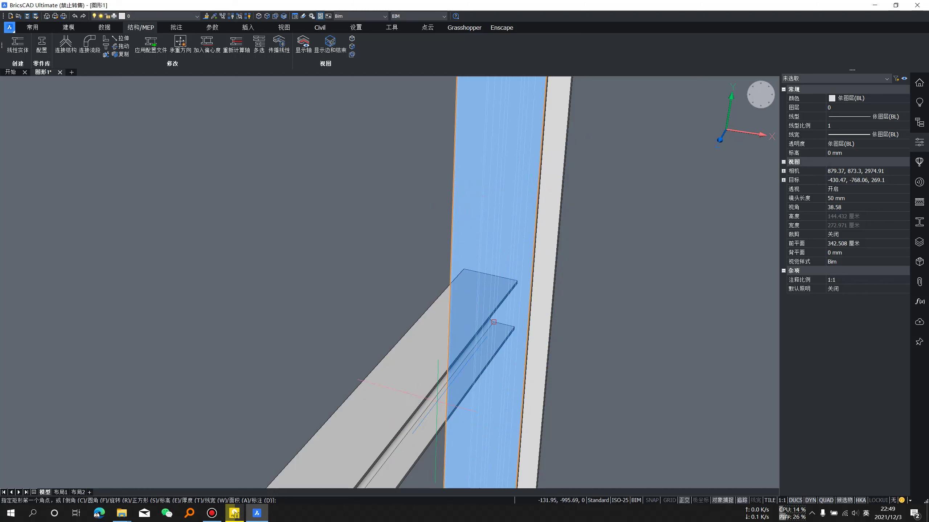
pyautogui.scroll(4, 486, 251)
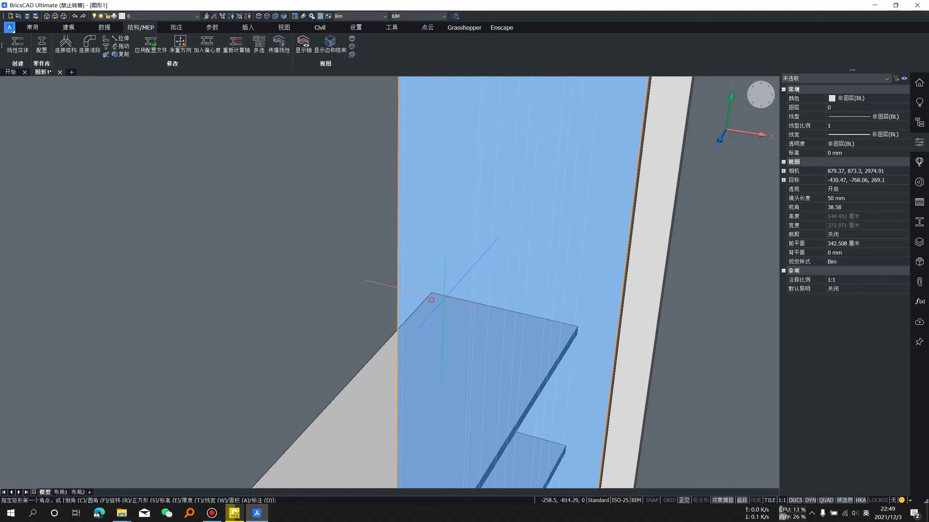
pyautogui.click(431, 292)
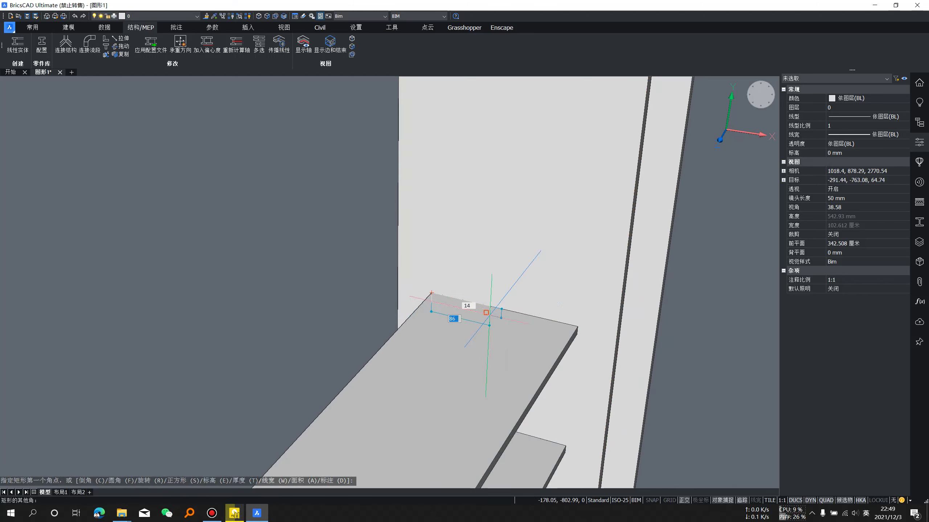
pyautogui.scroll(3, 475, 353)
pyautogui.scroll(3, 497, 299)
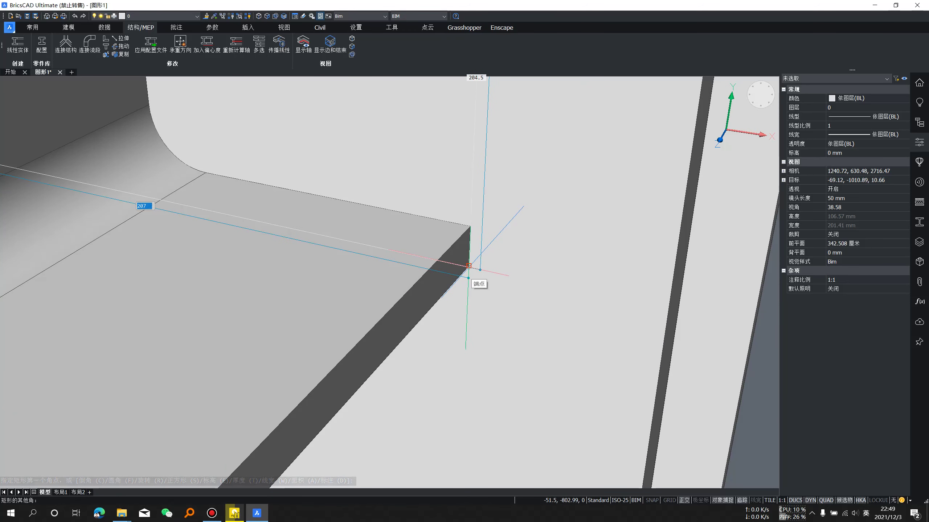
# - Enable face-priority selection and inspect the column face at the joint
pyautogui.keyDown('shift'); pyautogui.moveTo(477, 266); pyautogui.dragTo(483, 189, button='middle'); pyautogui.keyUp('shift')
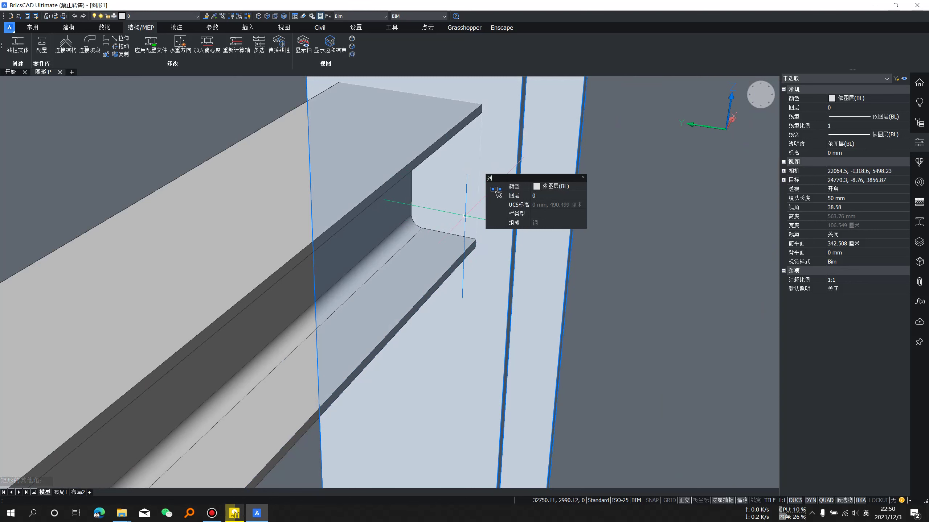
pyautogui.click(266, 17)
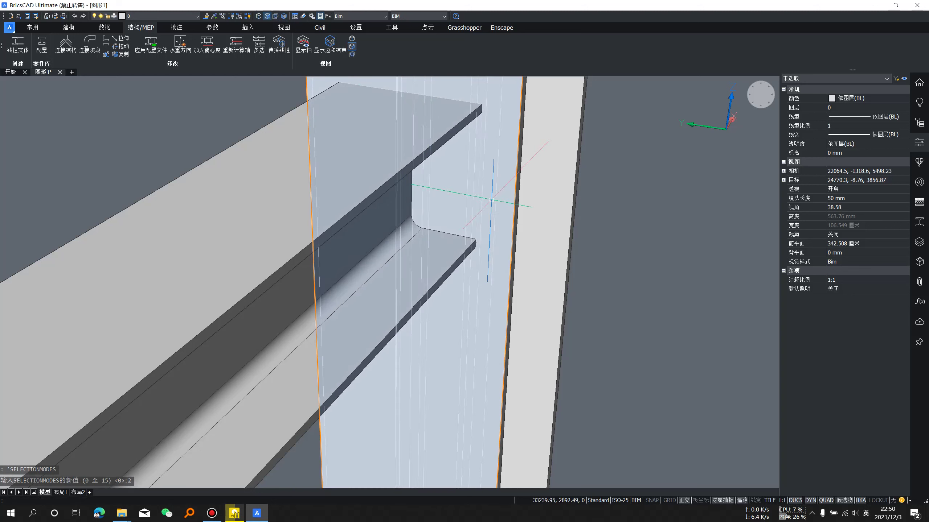
pyautogui.press('ctrl')
pyautogui.press('ctrl')
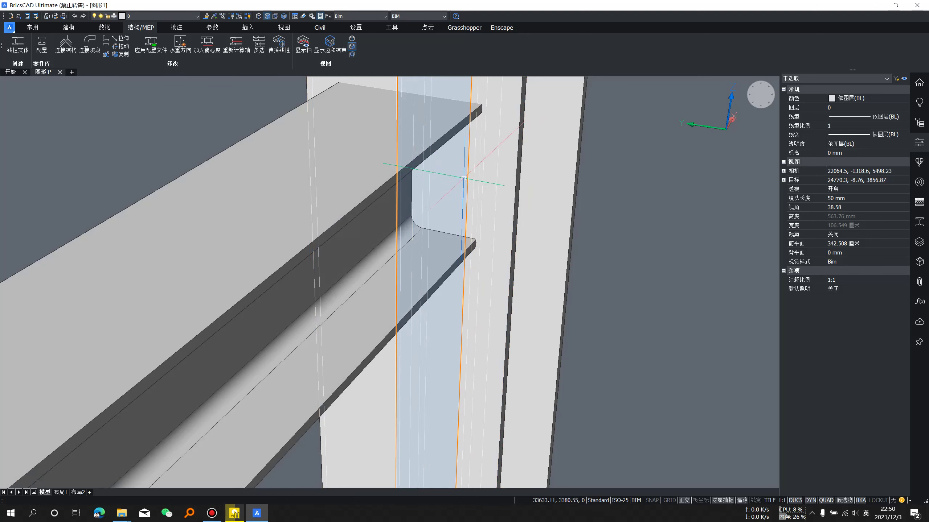
pyautogui.keyDown('shift'); pyautogui.moveTo(455, 181); pyautogui.dragTo(481, 255, button='middle'); pyautogui.keyUp('shift')
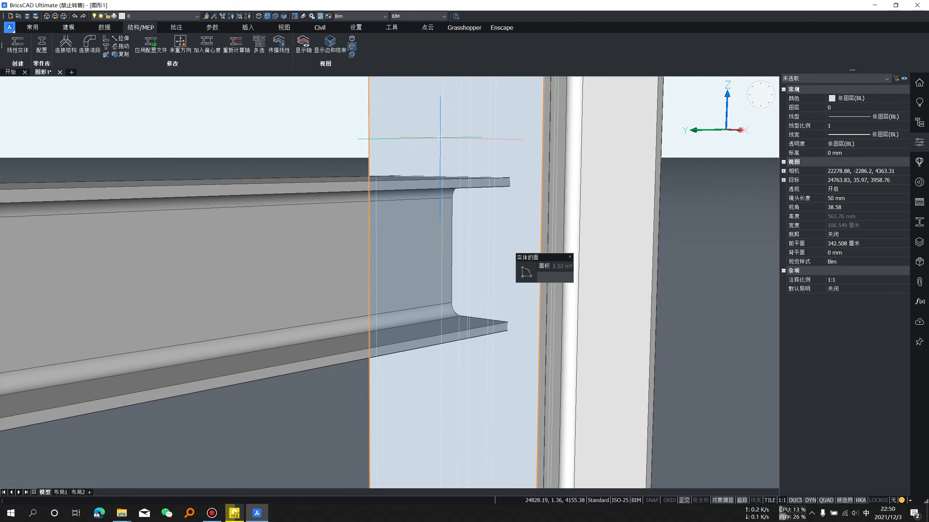
pyautogui.scroll(-3, 447, 152)
pyautogui.scroll(3, 452, 190)
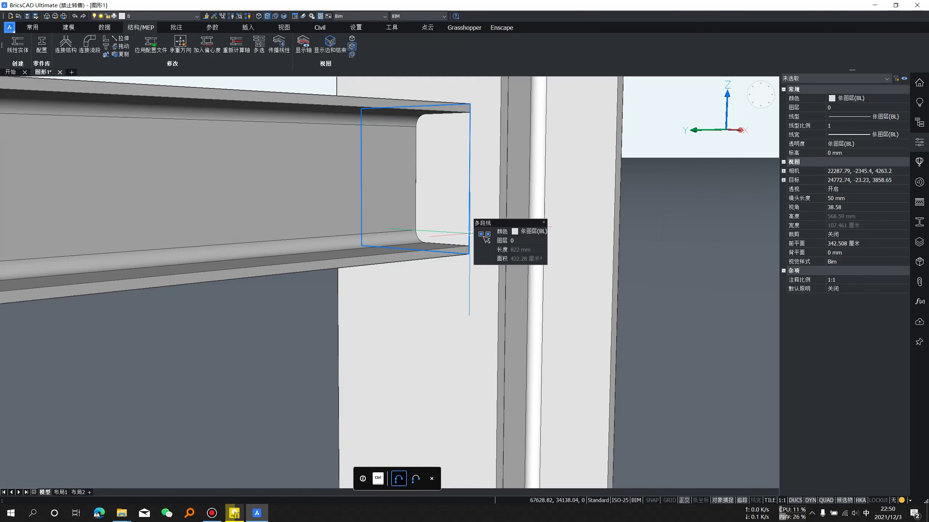
pyautogui.keyDown('ctrl'); pyautogui.click(471, 233); pyautogui.keyUp('ctrl')
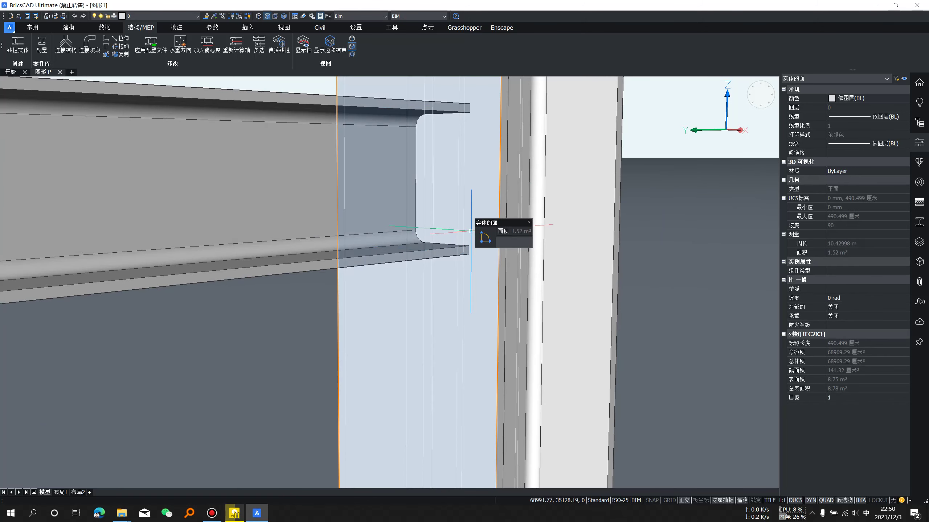
pyautogui.press('Escape')
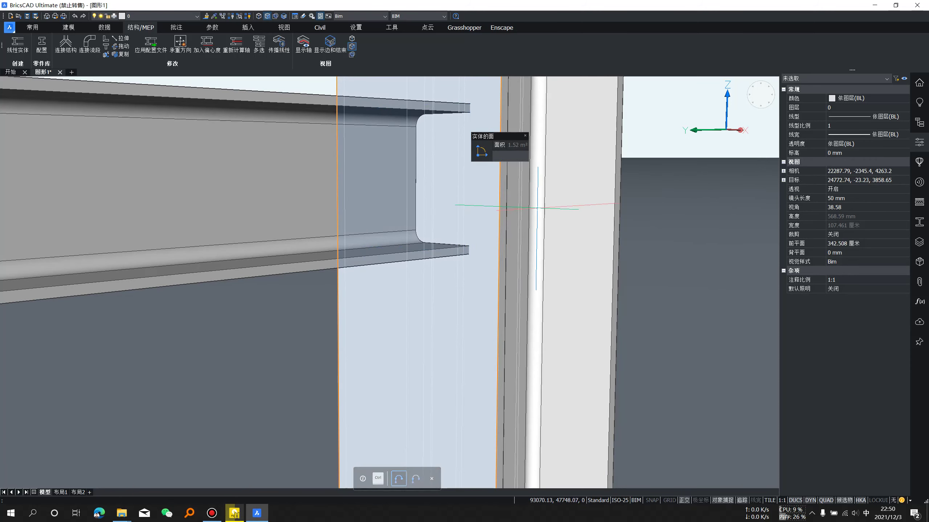
pyautogui.press('Escape')
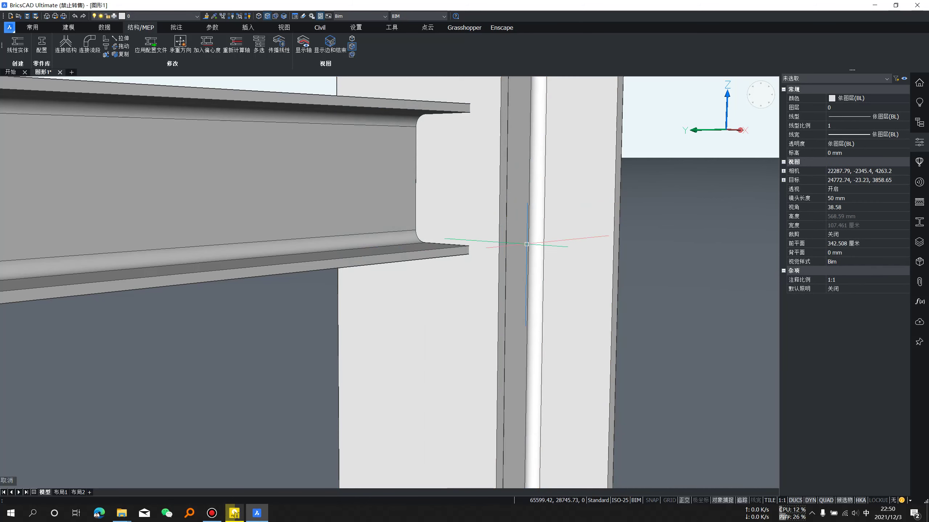
# - Restore whole-object selection and set the 822 mm beam-end rectangle's colour to Red
pyautogui.press('Escape')
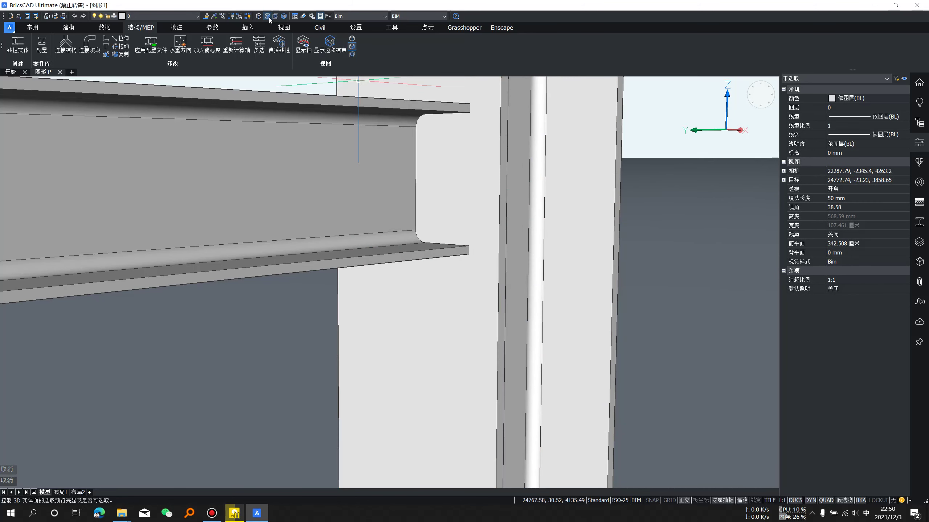
pyautogui.click(269, 17)
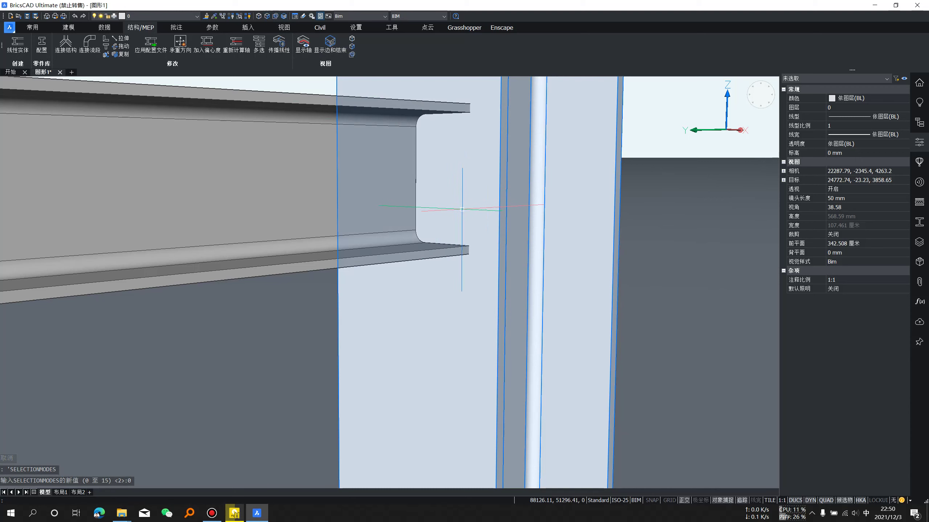
pyautogui.click(470, 205)
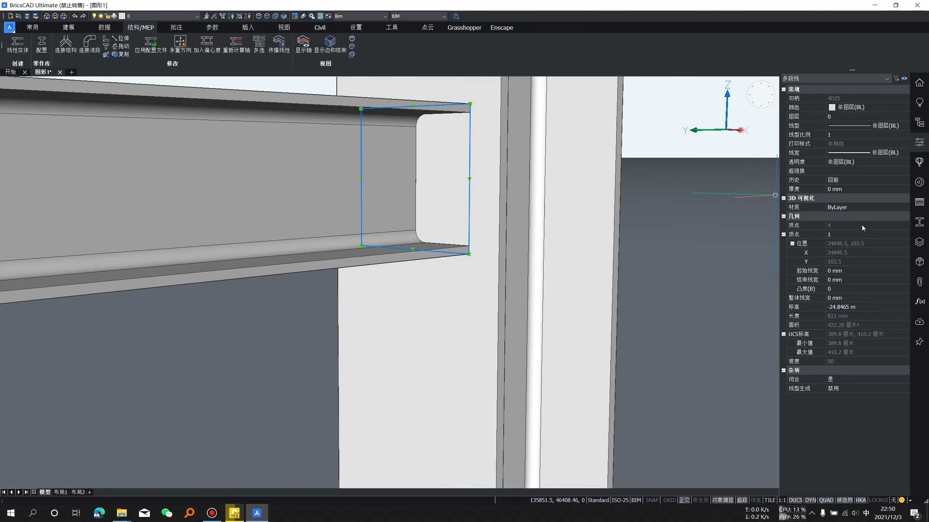
pyautogui.click(871, 110)
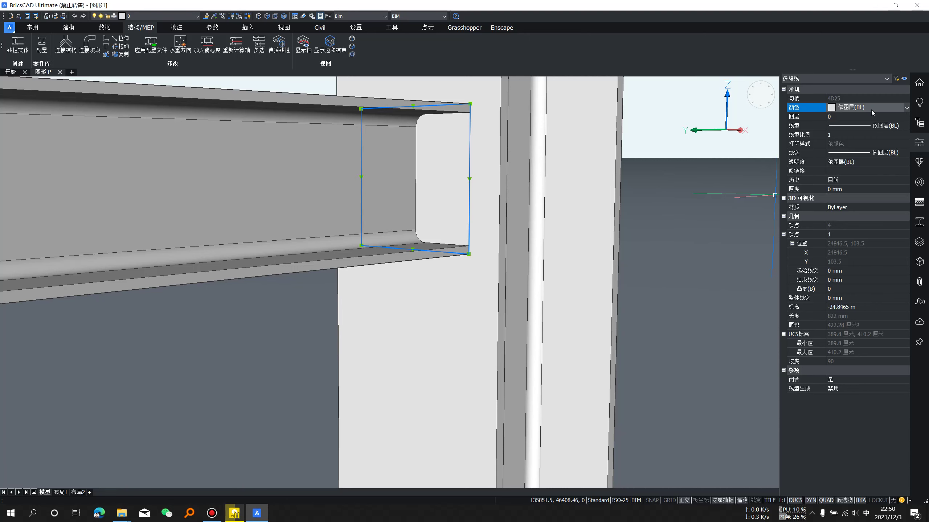
pyautogui.click(861, 135)
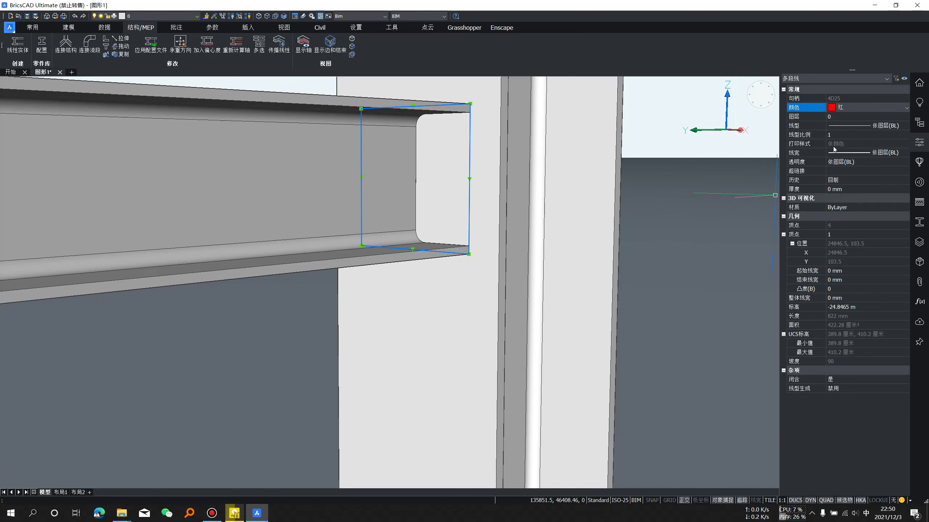
pyautogui.press('Escape')
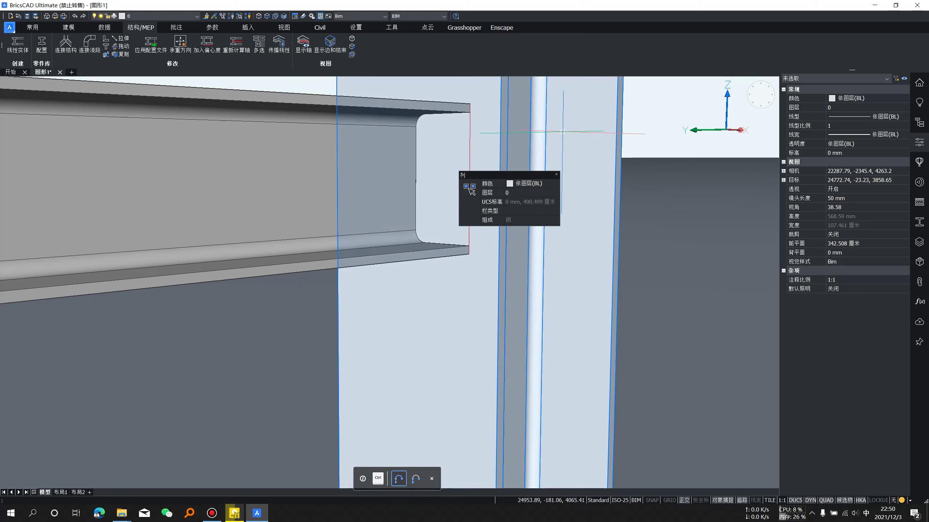
pyautogui.click(512, 126)
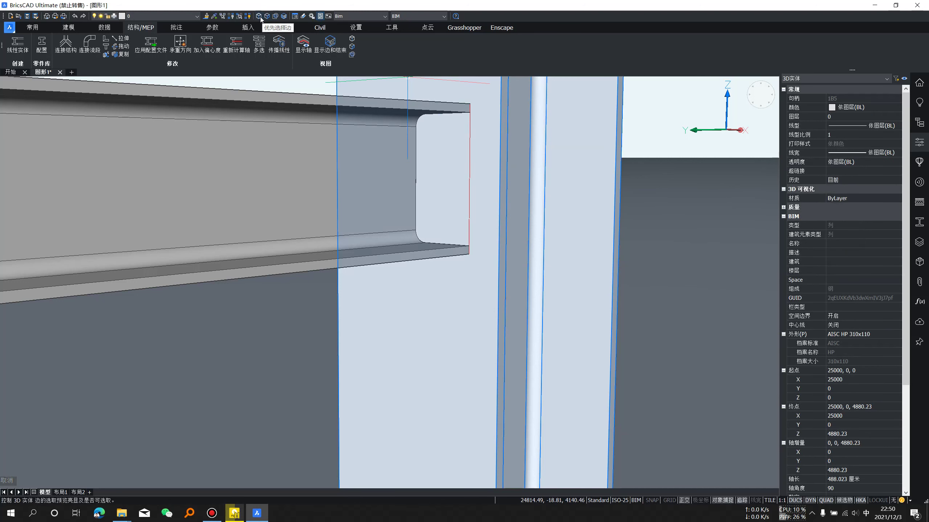
# - Hide the column and enable boundary detection to pick the beam-end outline
pyautogui.click(231, 16)
pyautogui.press('Escape')
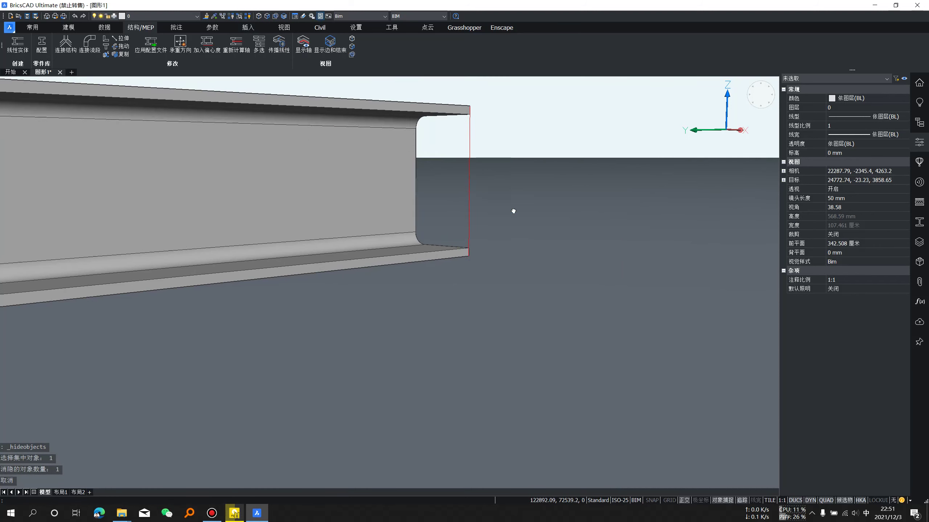
pyautogui.click(276, 16)
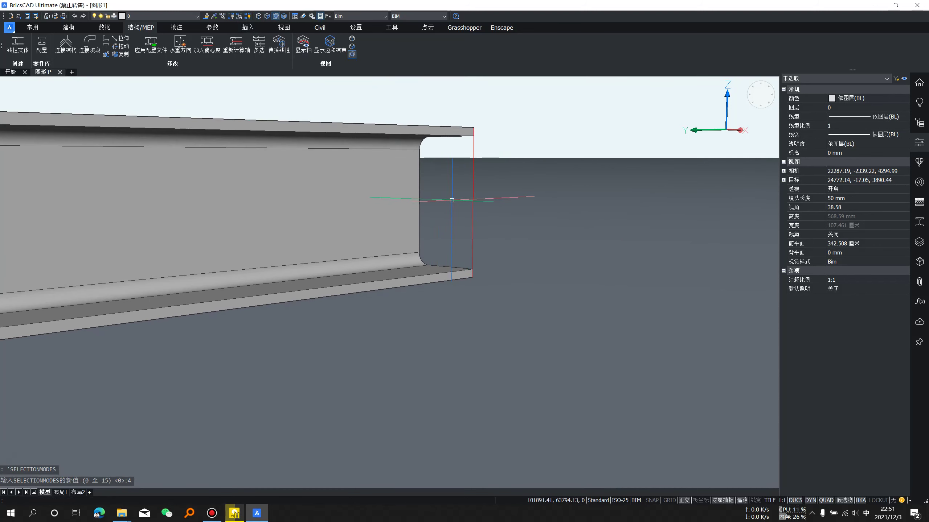
pyautogui.keyDown('shift'); pyautogui.moveTo(452, 201); pyautogui.dragTo(498, 190, button='middle'); pyautogui.keyUp('shift')
pyautogui.scroll(3, 499, 191)
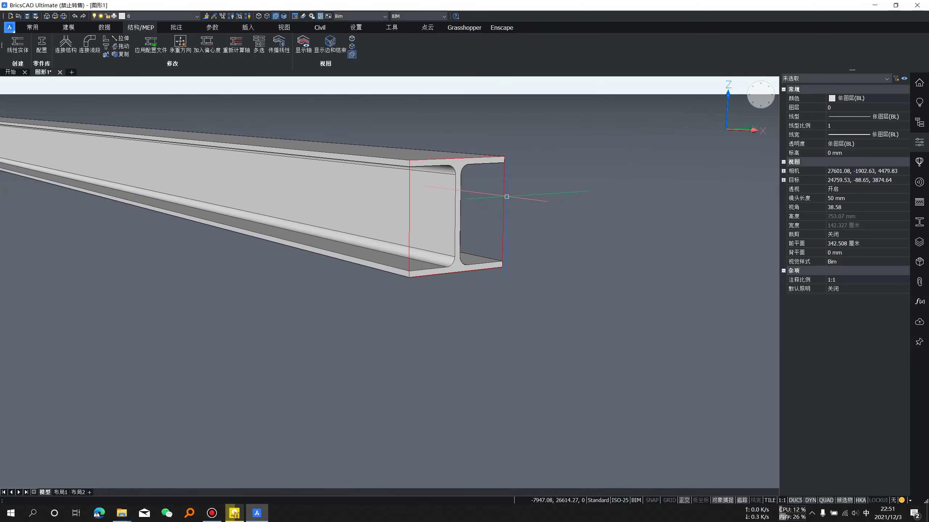
pyautogui.click(505, 197)
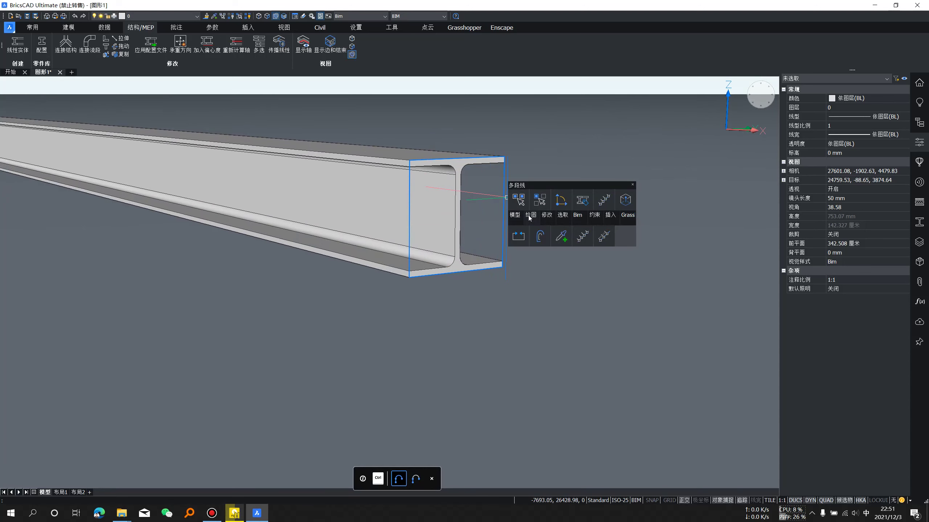
pyautogui.moveTo(517, 203)
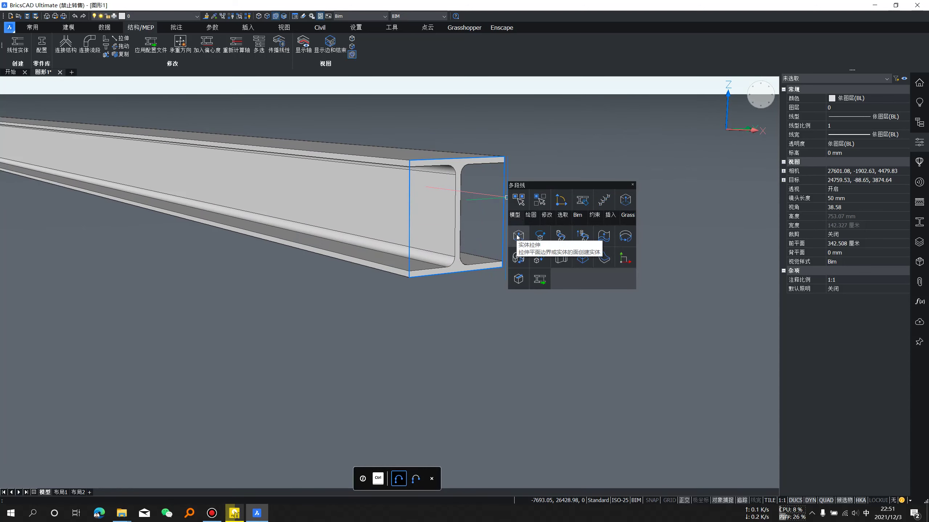
# - Extrude the beam-end outline 30 mm into an end plate
pyautogui.click(518, 237)
pyautogui.scroll(-5, 544, 237)
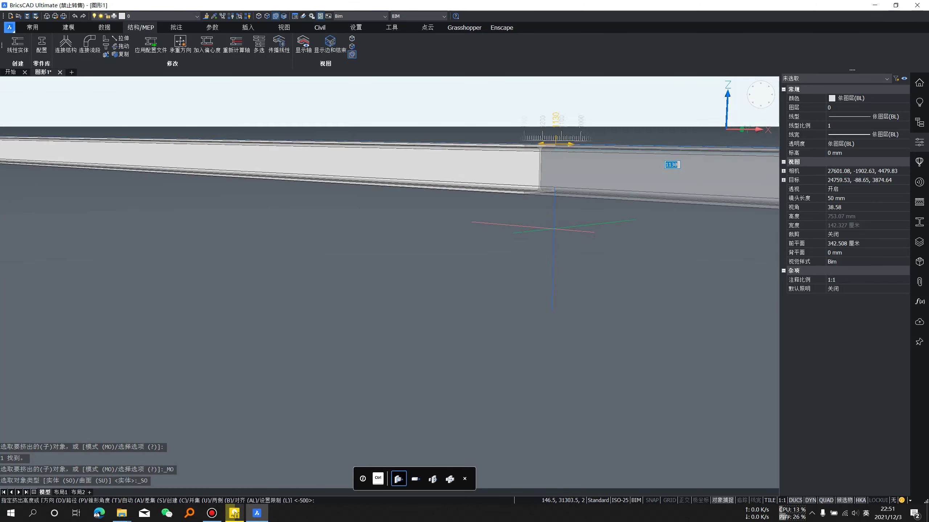
pyautogui.scroll(-3, 585, 245)
pyautogui.scroll(-1, 622, 252)
pyautogui.moveTo(658, 253)
pyautogui.keyDown('shift'); pyautogui.mouseDown(button='middle')
pyautogui.moveTo(697, 257)
pyautogui.moveTo(662, 255)
pyautogui.mouseUp(button='middle'); pyautogui.keyUp('shift')
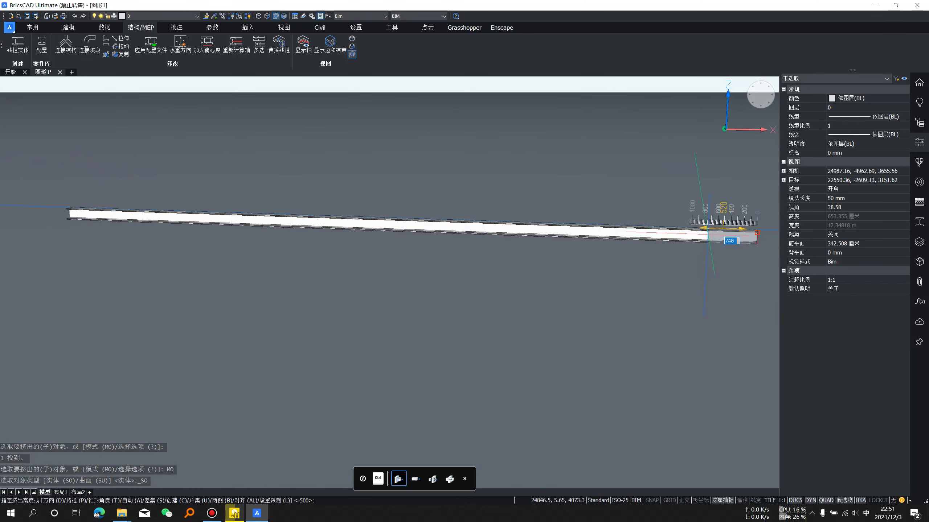
pyautogui.scroll(2, 543, 225)
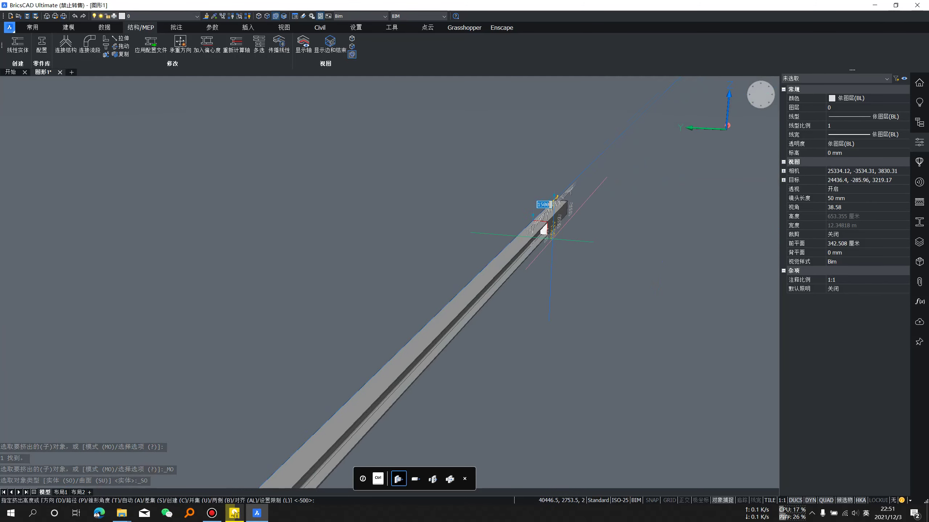
pyautogui.scroll(2, 526, 225)
pyautogui.scroll(3, 519, 227)
pyautogui.moveTo(512, 234); pyautogui.dragTo(349, 307, button='middle')
pyautogui.scroll(-3, 464, 252)
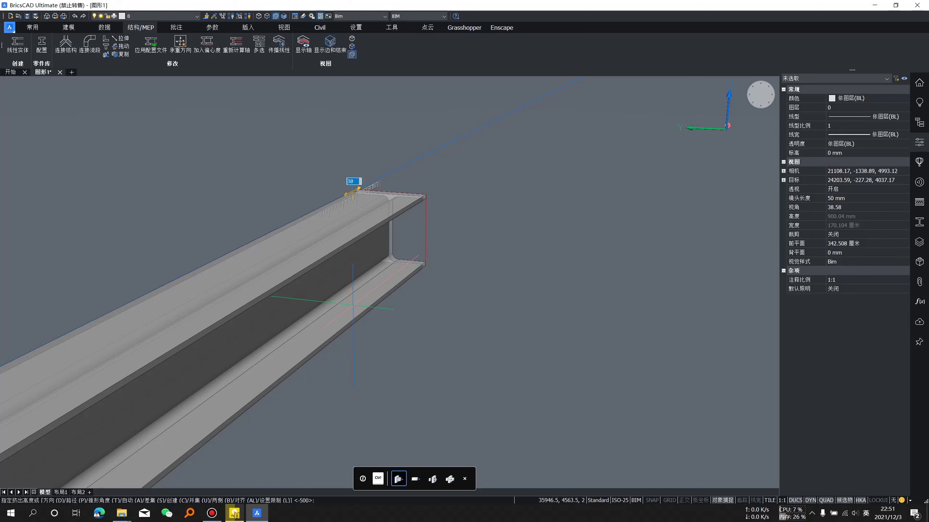
pyautogui.write('0')
pyautogui.press('Return')
# - Undo the view change, reselect the beam-end outline and extrude it again
pyautogui.moveTo(353, 293)
pyautogui.keyDown('shift'); pyautogui.mouseDown(button='middle')
pyautogui.moveTo(429, 203)
pyautogui.moveTo(397, 215)
pyautogui.moveTo(417, 154)
pyautogui.mouseUp(button='middle'); pyautogui.keyUp('shift')
pyautogui.hotkey('ctrl', 'z')
pyautogui.hotkey('ctrl', 'z')
pyautogui.hotkey('ctrl', 'z')
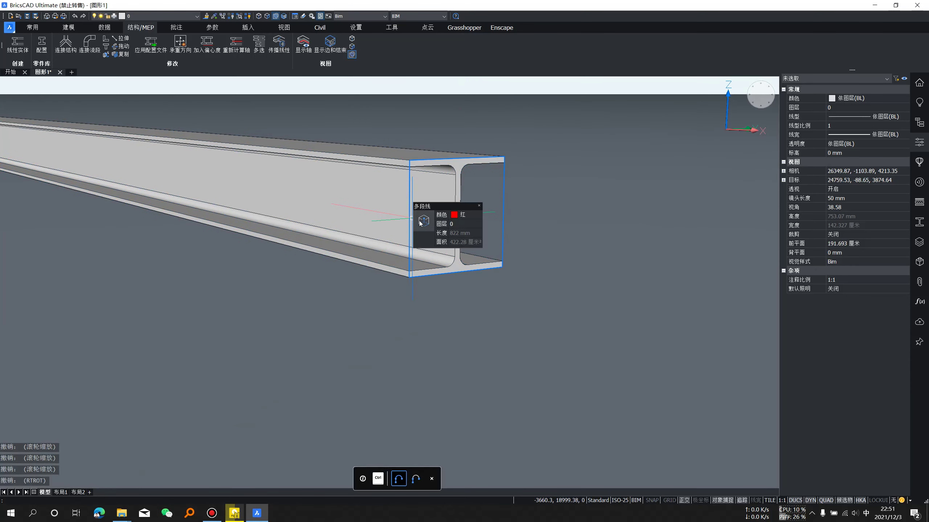
pyautogui.click(420, 223)
pyautogui.click(450, 164)
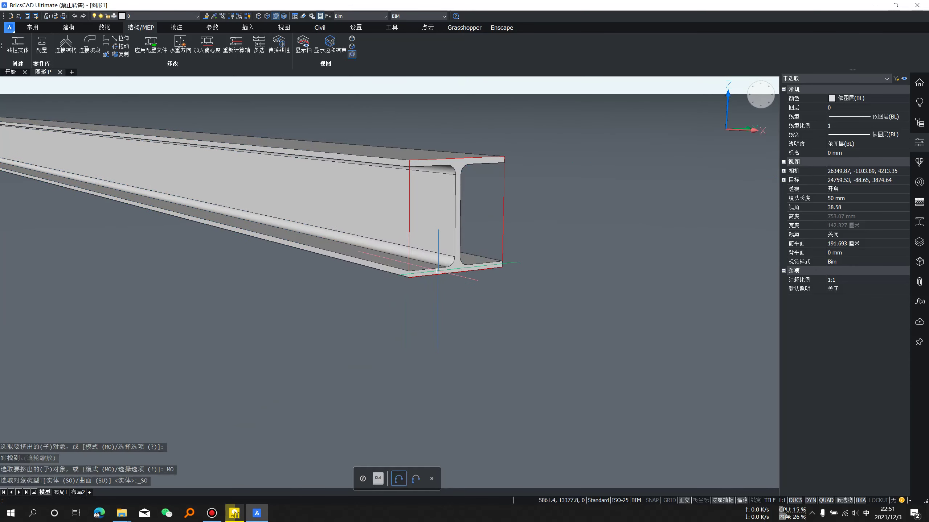
pyautogui.press('Escape')
pyautogui.click(503, 213)
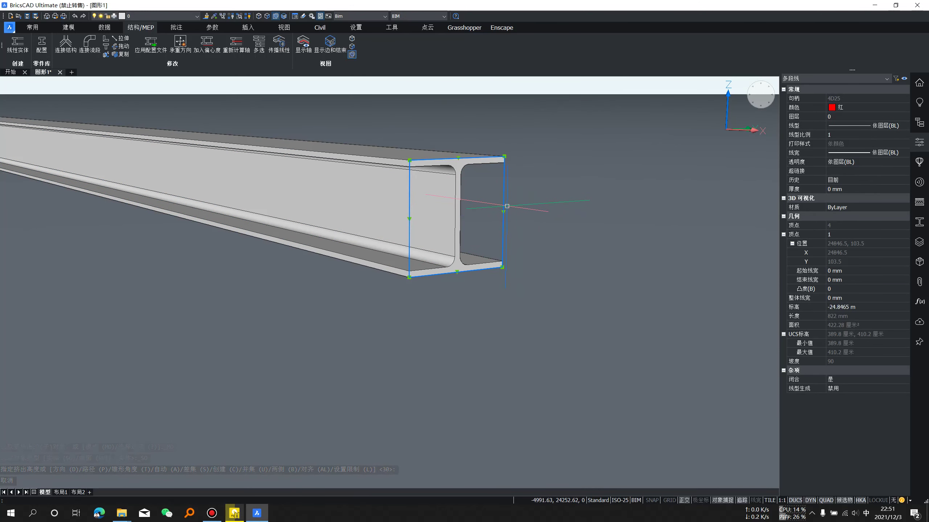
pyautogui.click(513, 199)
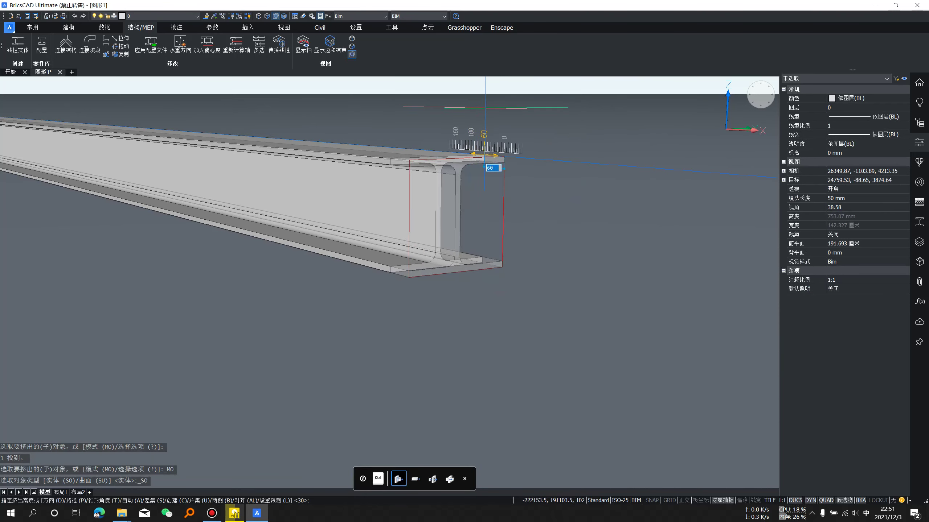
pyautogui.scroll(-5, 486, 128)
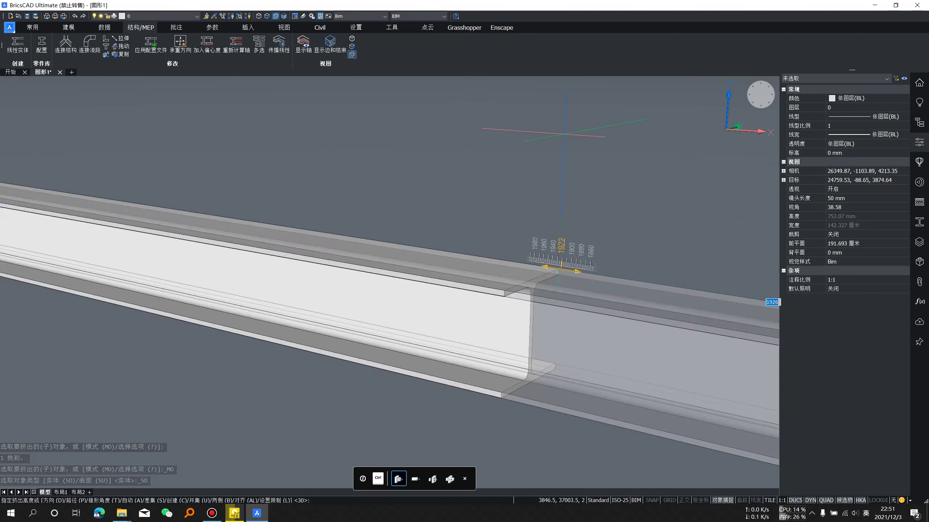
pyautogui.scroll(2, 621, 205)
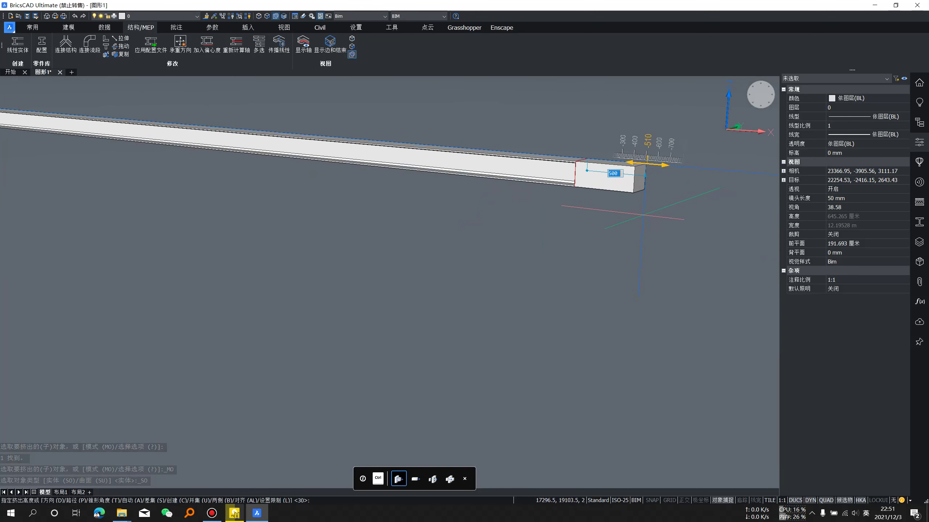
pyautogui.scroll(2, 629, 215)
pyautogui.moveTo(629, 215)
pyautogui.mouseDown(button='middle')
pyautogui.moveTo(497, 224)
pyautogui.moveTo(515, 291)
pyautogui.mouseUp(button='middle')
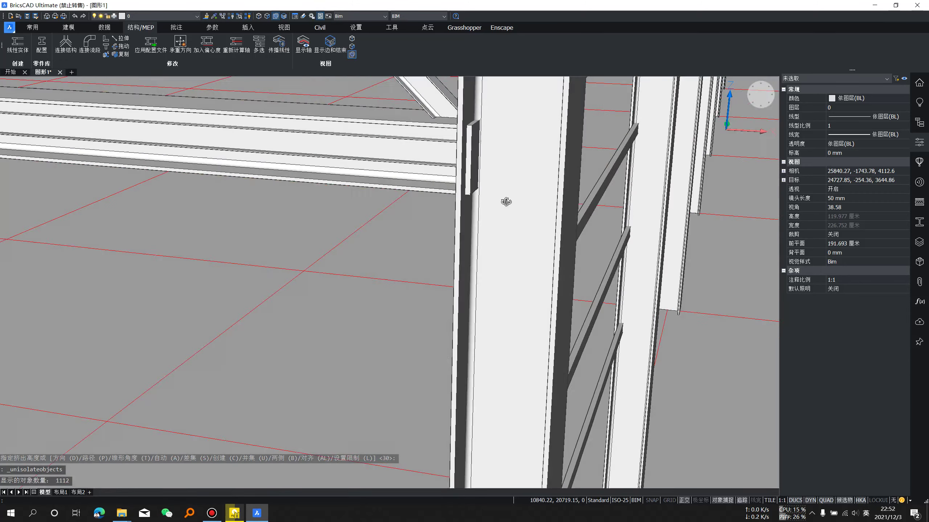
# - Select the new end plate, start a Manipulate move, then cancel it leaving the plate in place
pyautogui.keyDown('shift'); pyautogui.moveTo(504, 202); pyautogui.dragTo(508, 202, button='middle'); pyautogui.keyUp('shift')
pyautogui.scroll(3, 483, 141)
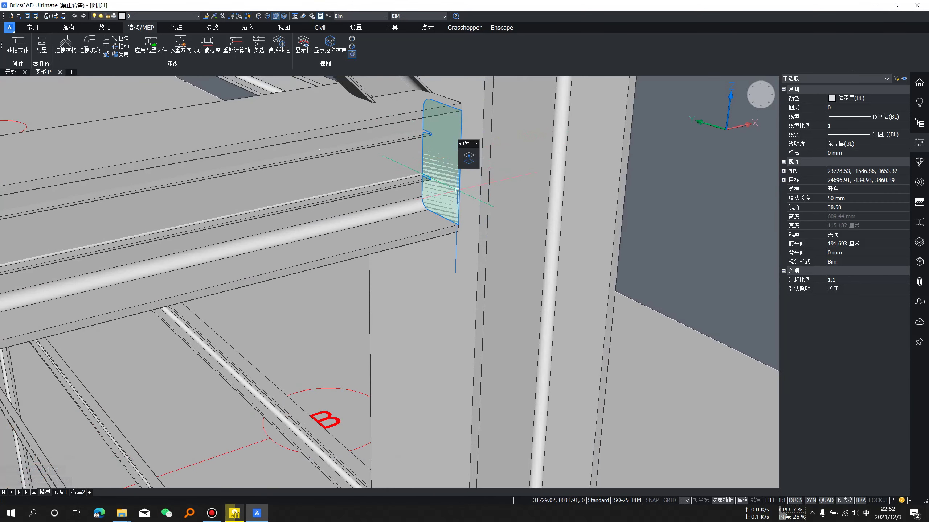
pyautogui.moveTo(522, 196)
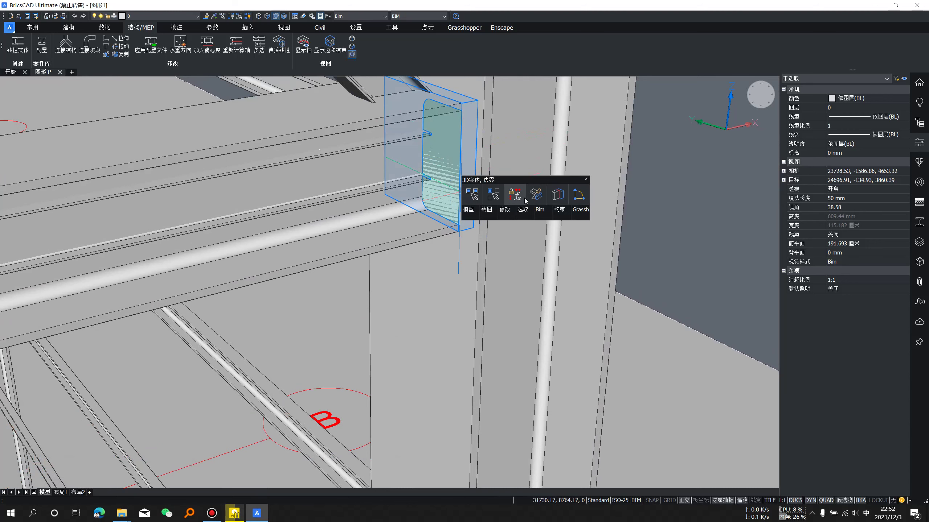
pyautogui.click(582, 201)
pyautogui.scroll(2, 444, 227)
pyautogui.click(457, 231)
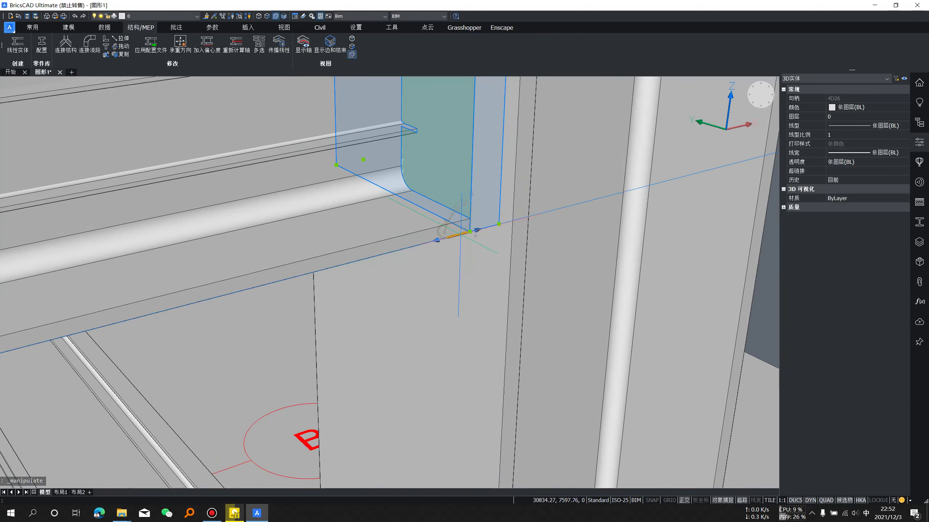
pyautogui.click(459, 234)
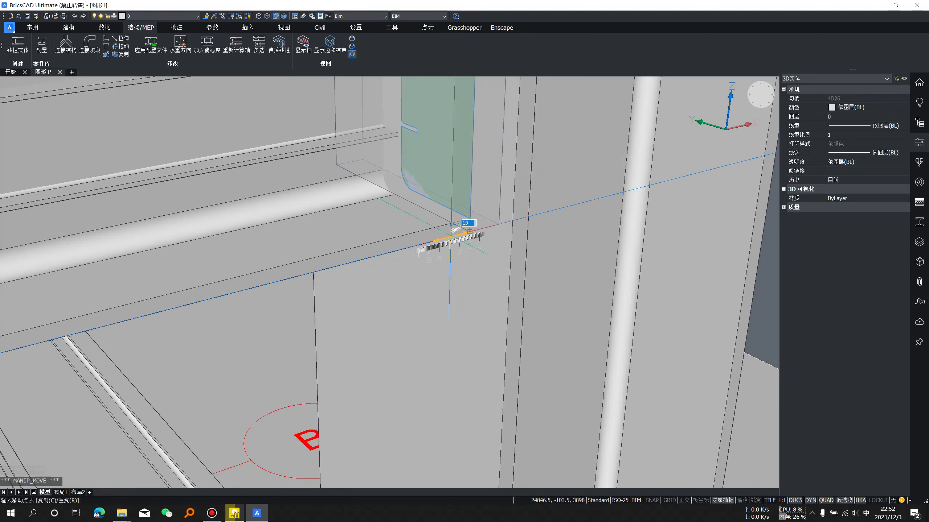
pyautogui.scroll(-2, 452, 240)
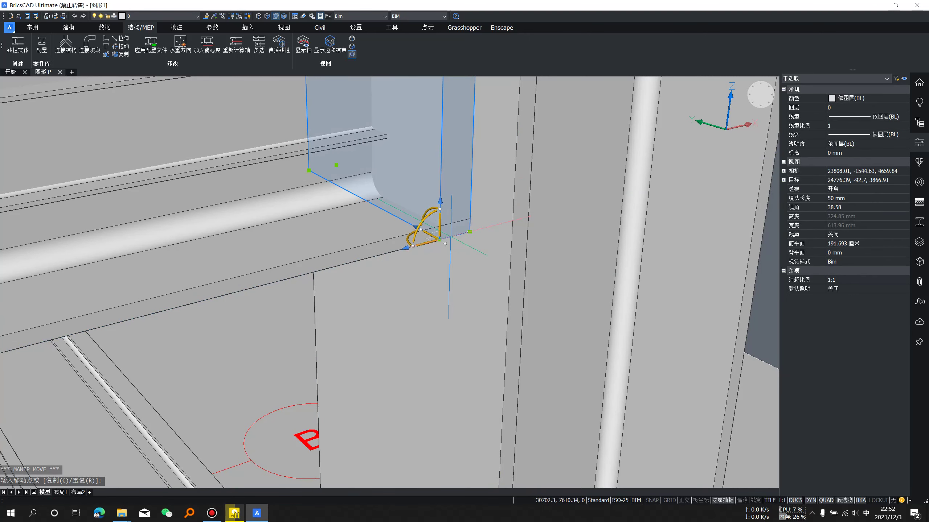
pyautogui.scroll(-5, 449, 219)
pyautogui.scroll(2, 453, 172)
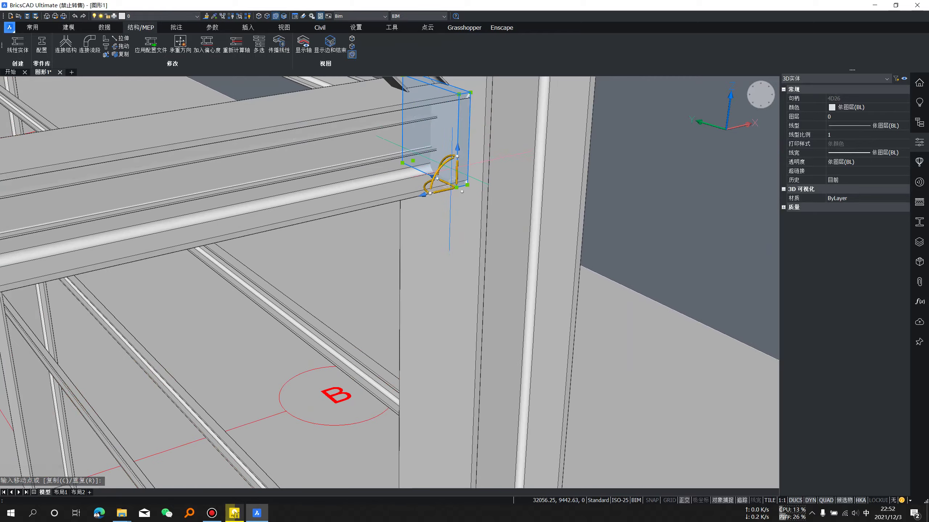
pyautogui.press('Escape')
# - Orbit around the joint and select the I-beam and adjoining members
pyautogui.scroll(2, 487, 167)
pyautogui.scroll(3, 486, 167)
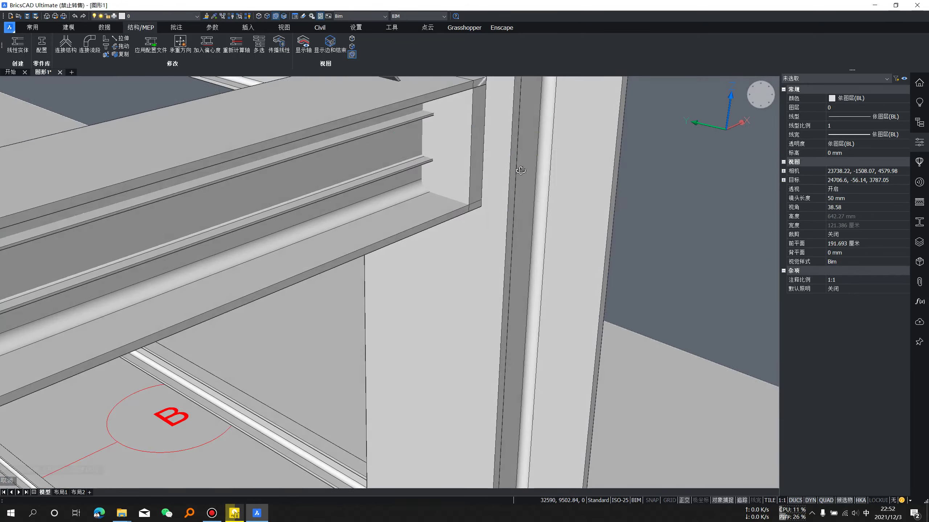
pyautogui.keyDown('shift'); pyautogui.moveTo(521, 170); pyautogui.dragTo(470, 234, button='middle'); pyautogui.keyUp('shift')
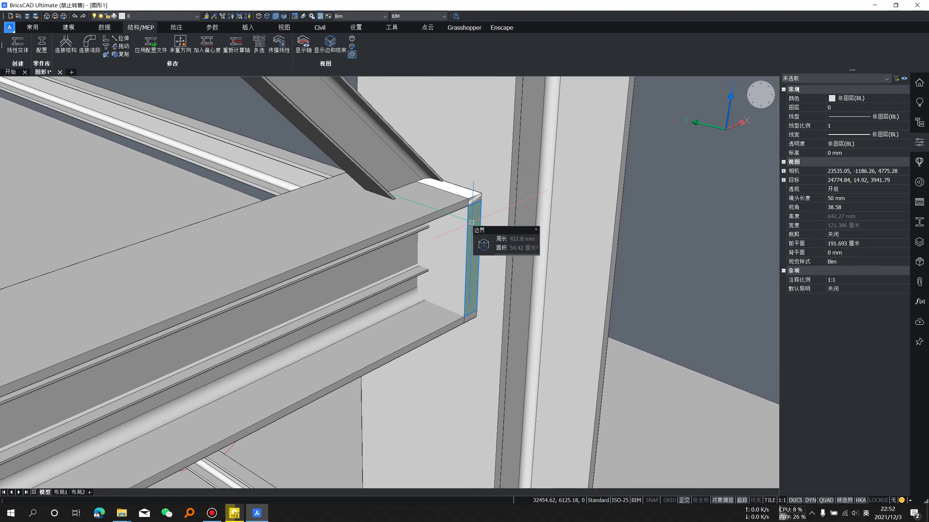
pyautogui.moveTo(464, 271)
pyautogui.keyDown('shift'); pyautogui.mouseDown(button='middle')
pyautogui.moveTo(528, 255)
pyautogui.moveTo(505, 264)
pyautogui.moveTo(464, 242)
pyautogui.mouseUp(button='middle'); pyautogui.keyUp('shift')
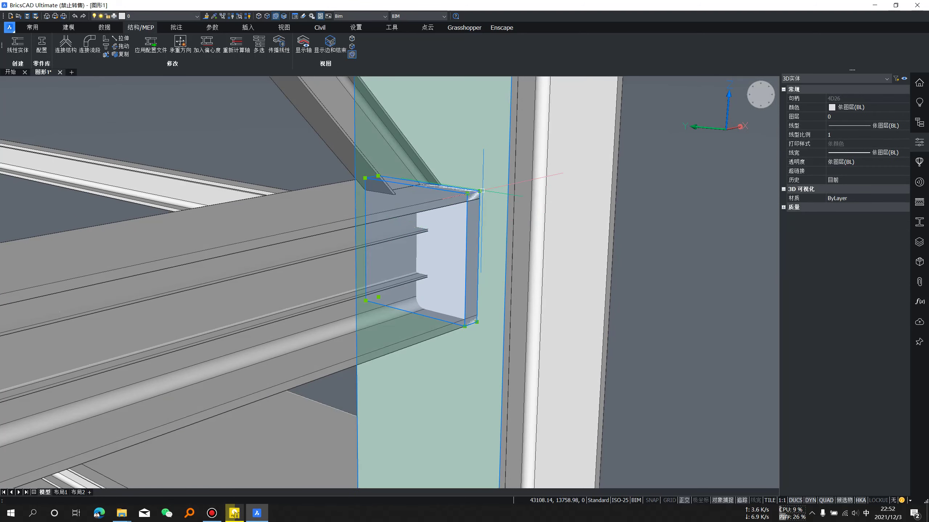
pyautogui.keyDown('shift'); pyautogui.moveTo(465, 236); pyautogui.dragTo(461, 215, button='middle'); pyautogui.keyUp('shift')
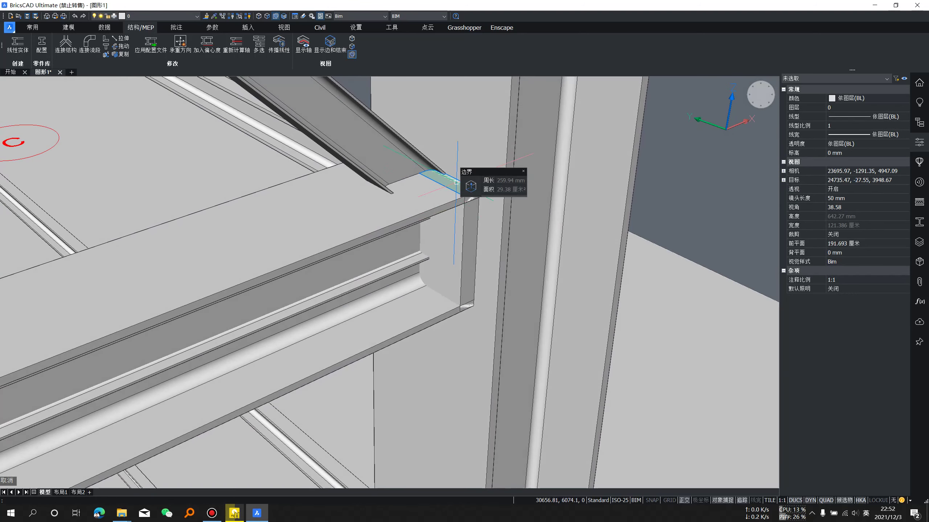
pyautogui.click(455, 185)
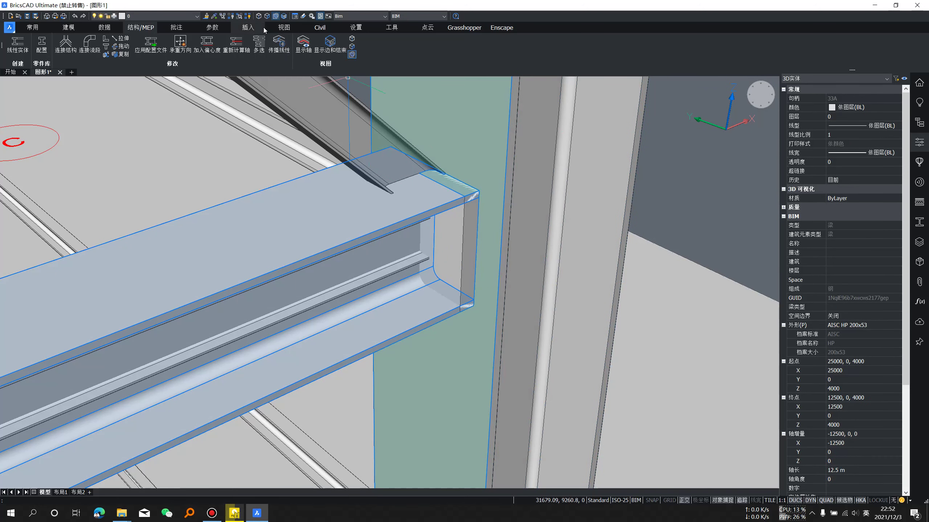
pyautogui.click(512, 139)
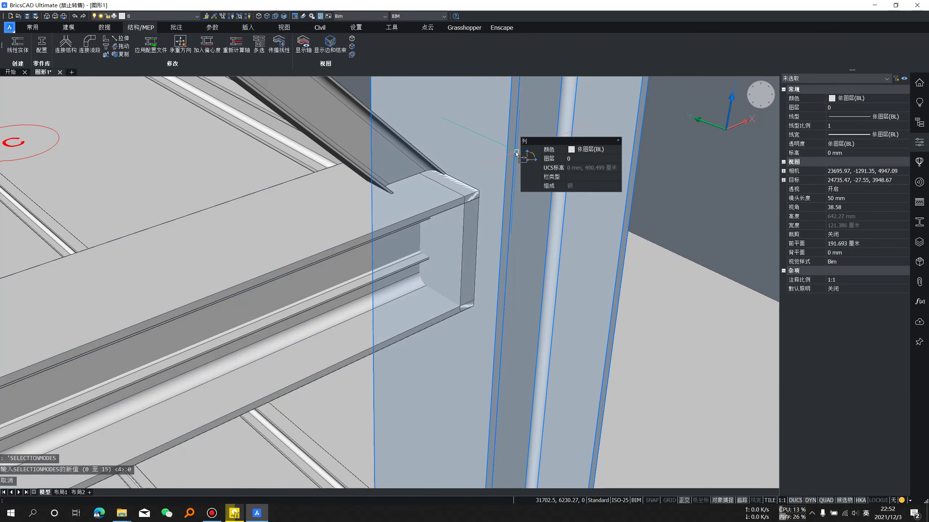
pyautogui.click(349, 244)
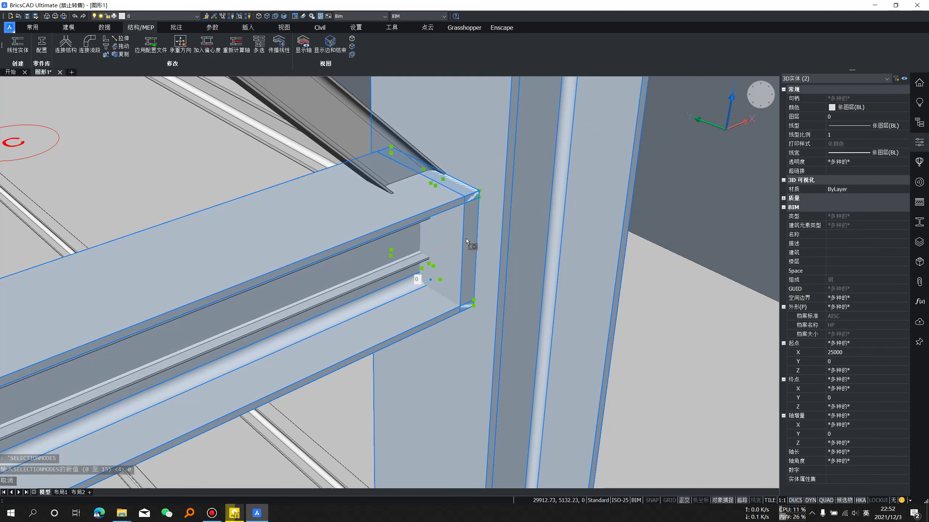
# - Isolate the beam and end plate, then extrude the plate's top face up 30 mm
pyautogui.click(470, 240)
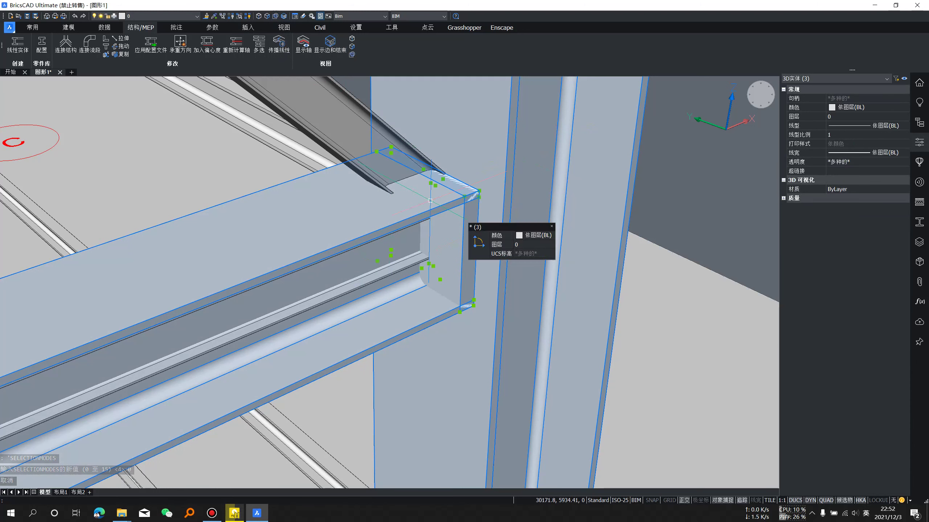
pyautogui.click(239, 16)
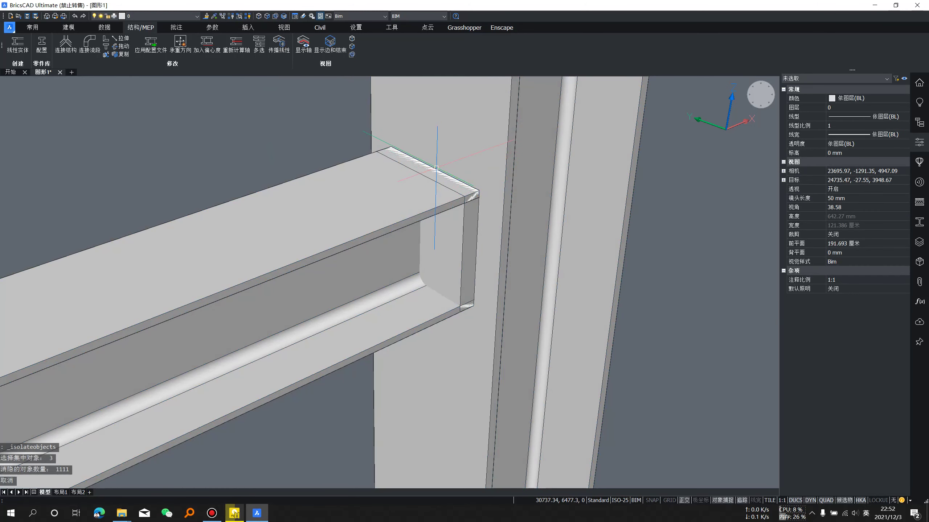
pyautogui.click(287, 17)
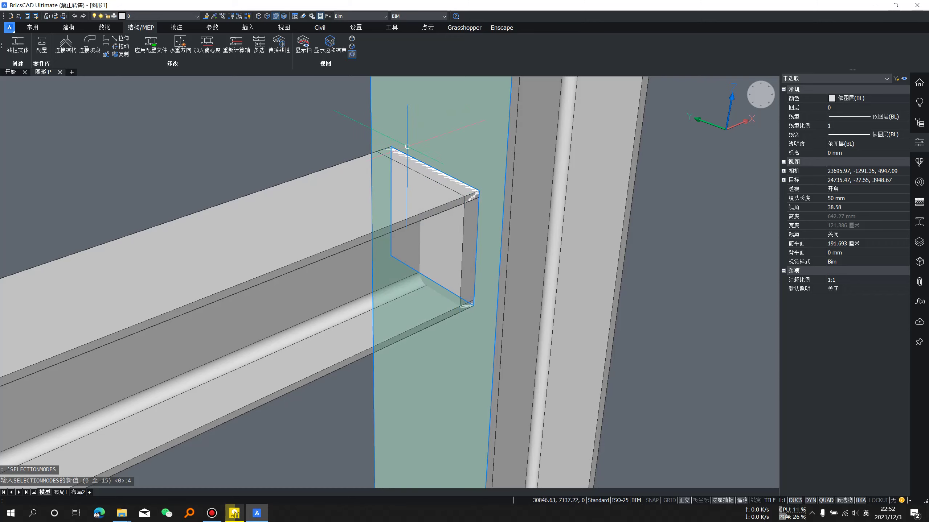
pyautogui.keyDown('shift'); pyautogui.moveTo(416, 167); pyautogui.dragTo(432, 158, button='middle'); pyautogui.keyUp('shift')
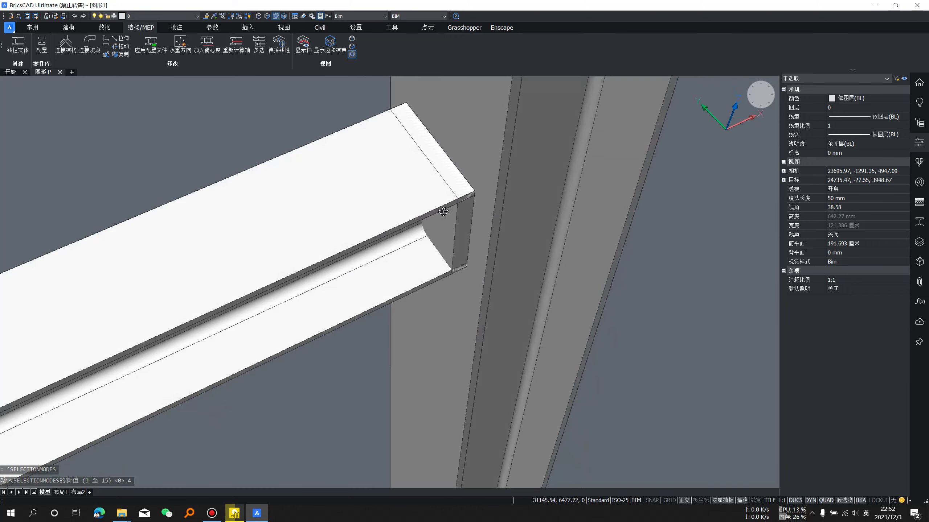
pyautogui.click(447, 161)
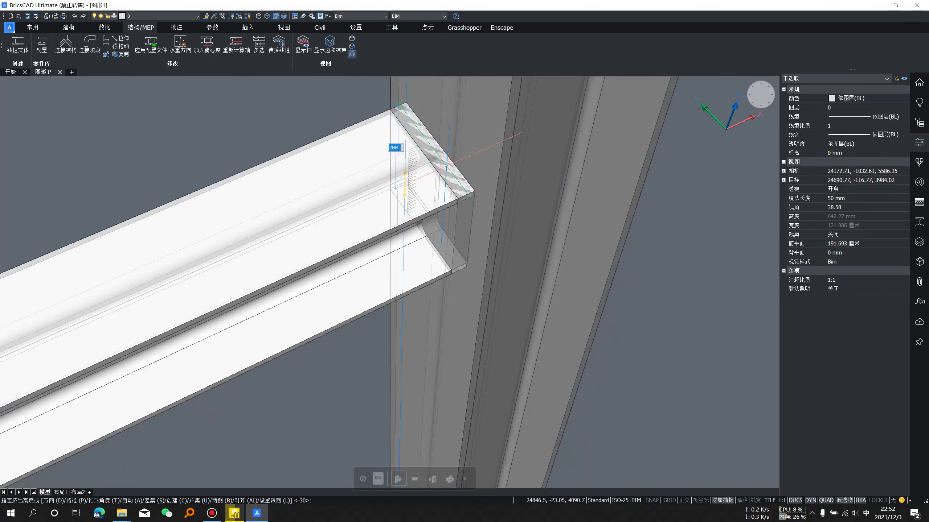
pyautogui.moveTo(486, 128)
pyautogui.keyDown('shift'); pyautogui.mouseDown(button='middle')
pyautogui.moveTo(497, 118)
pyautogui.moveTo(457, 117)
pyautogui.mouseUp(button='middle'); pyautogui.keyUp('shift')
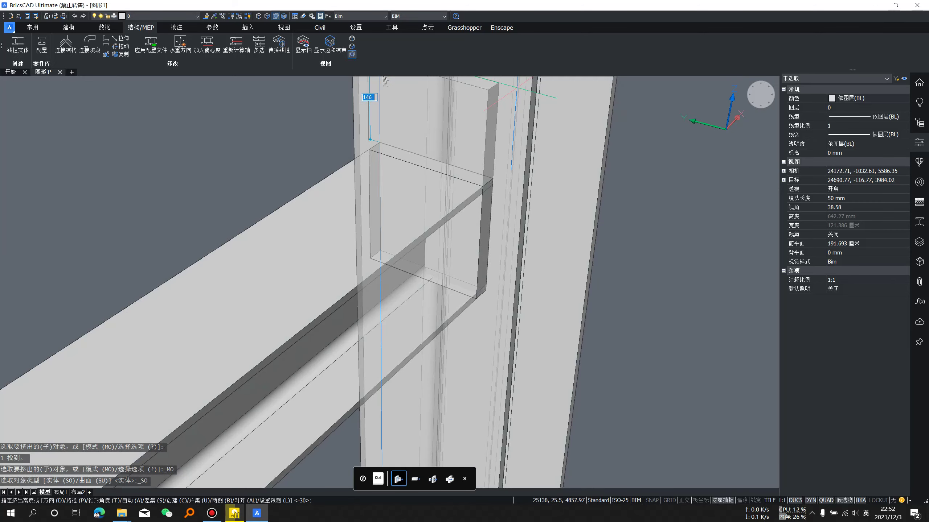
pyautogui.write('30')
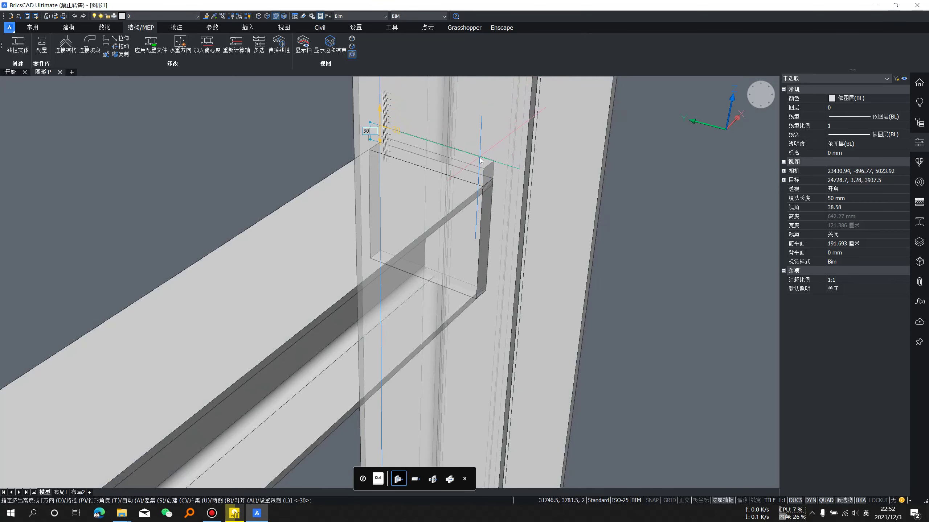
pyautogui.press('Return')
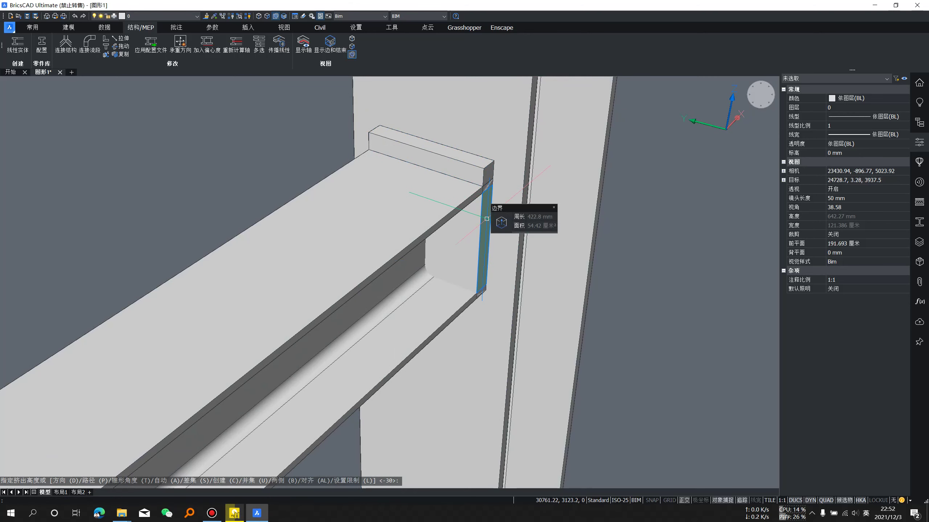
# - Inspect the new block closely, abandon a further extrusion and undo it
pyautogui.keyDown('shift'); pyautogui.moveTo(486, 219); pyautogui.dragTo(449, 206, button='middle'); pyautogui.keyUp('shift')
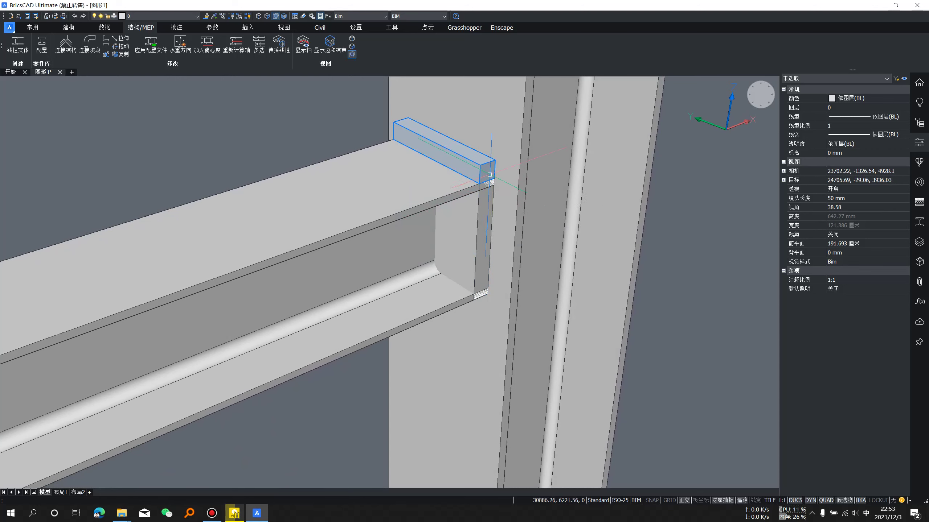
pyautogui.keyDown('shift'); pyautogui.moveTo(489, 211); pyautogui.dragTo(442, 210, button='middle'); pyautogui.keyUp('shift')
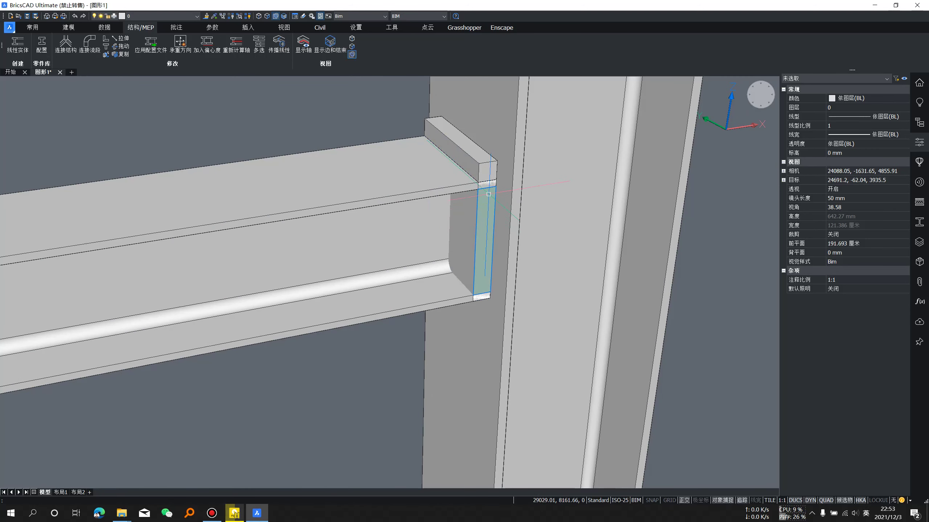
pyautogui.scroll(2, 490, 172)
pyautogui.scroll(1, 488, 171)
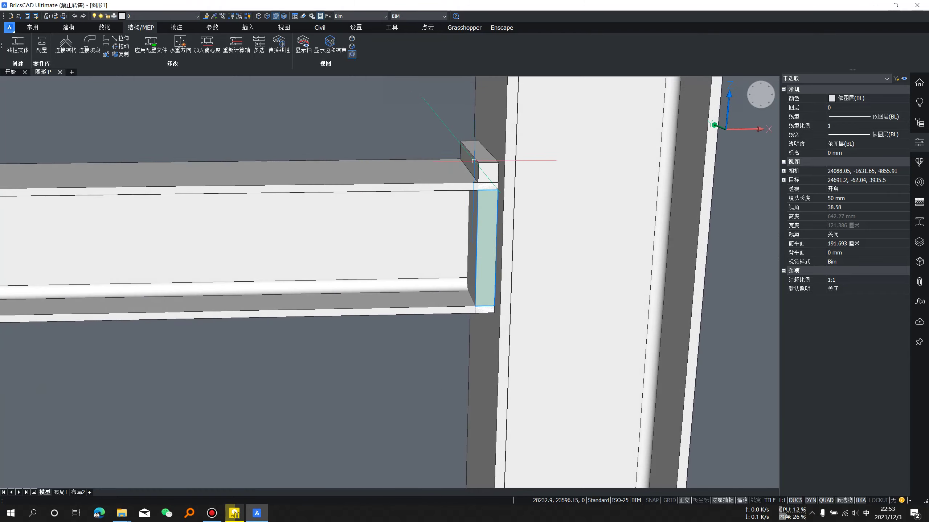
pyautogui.scroll(2, 485, 172)
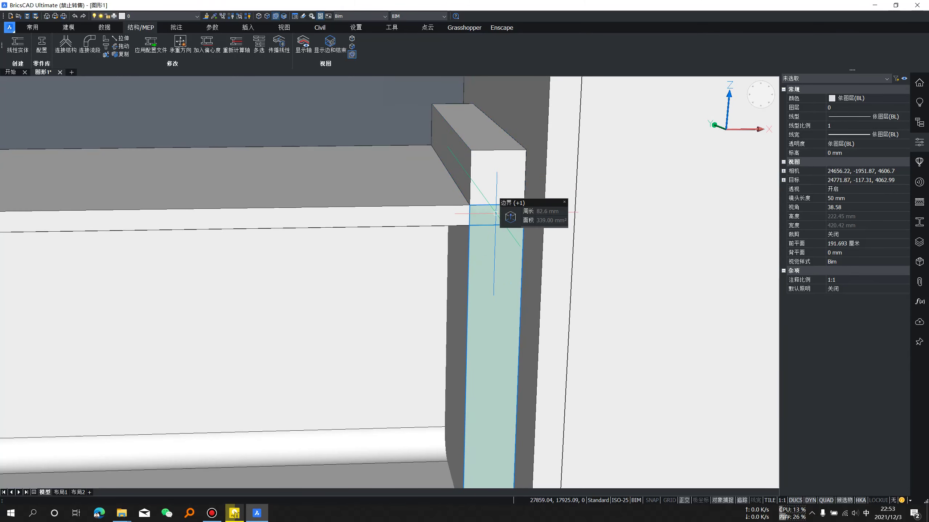
pyautogui.moveTo(499, 183)
pyautogui.keyDown('shift'); pyautogui.mouseDown(button='middle')
pyautogui.moveTo(473, 170)
pyautogui.moveTo(508, 166)
pyautogui.moveTo(504, 180)
pyautogui.moveTo(448, 180)
pyautogui.moveTo(506, 174)
pyautogui.moveTo(511, 223)
pyautogui.mouseUp(button='middle'); pyautogui.keyUp('shift')
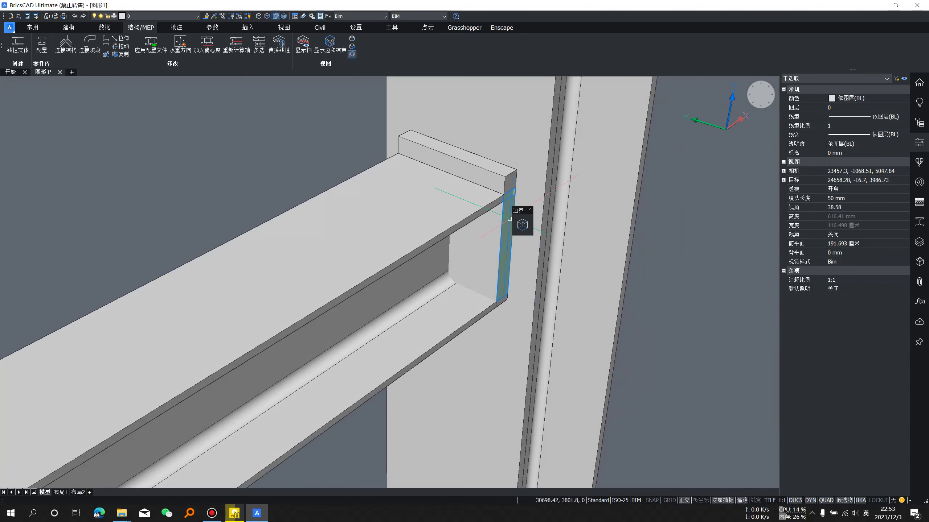
pyautogui.click(523, 226)
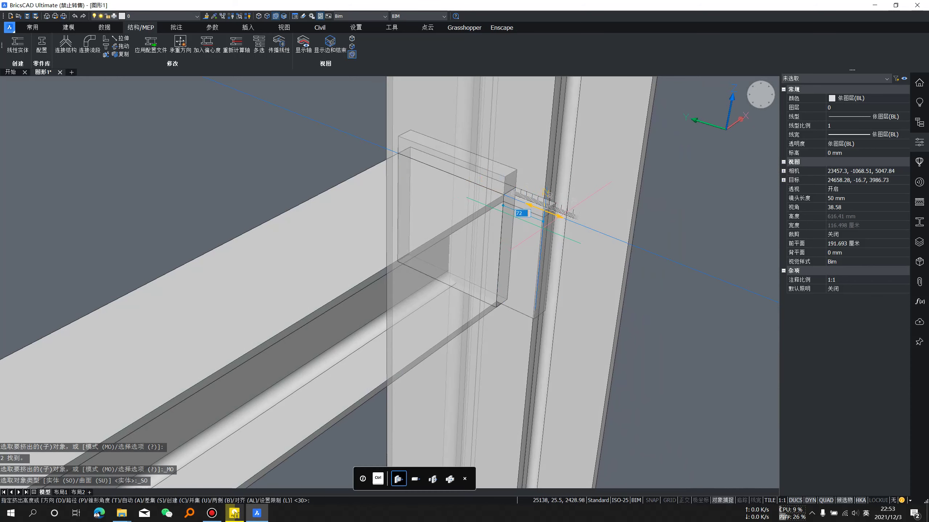
pyautogui.press('Escape')
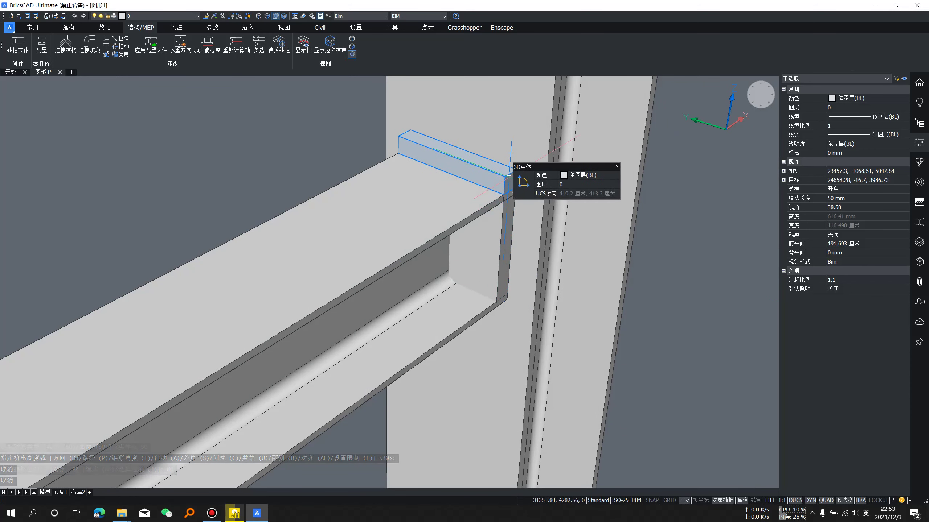
pyautogui.hotkey('ctrl', 'z')
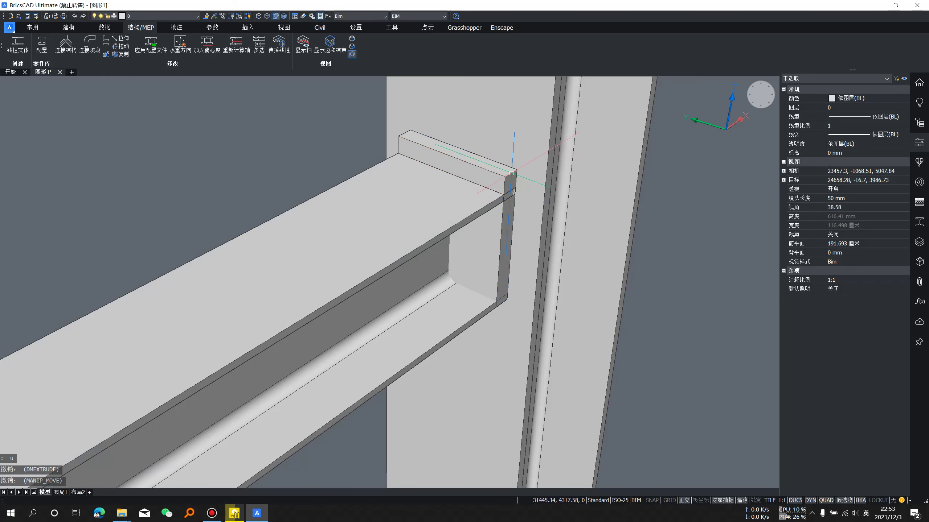
pyautogui.hotkey('ctrl', 'z')
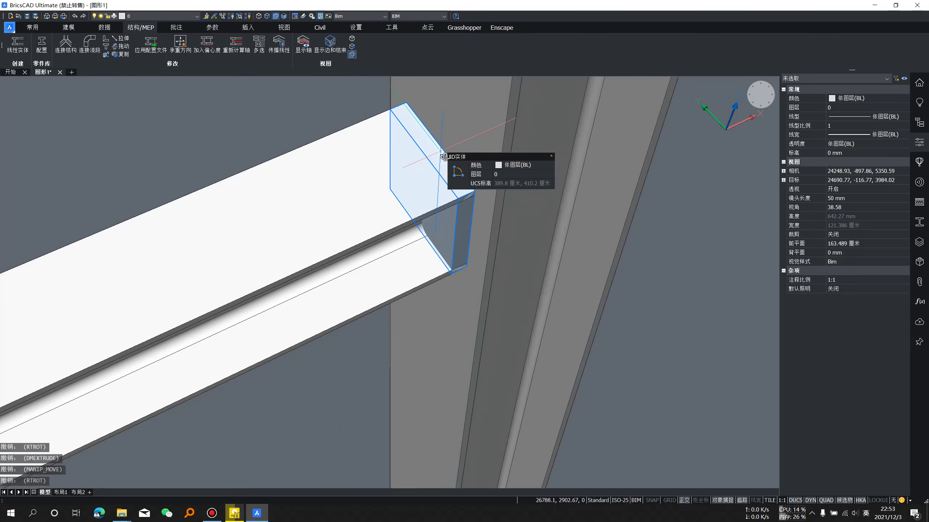
pyautogui.keyDown('shift'); pyautogui.moveTo(445, 156); pyautogui.dragTo(432, 143, button='middle'); pyautogui.keyUp('shift')
pyautogui.moveTo(465, 149)
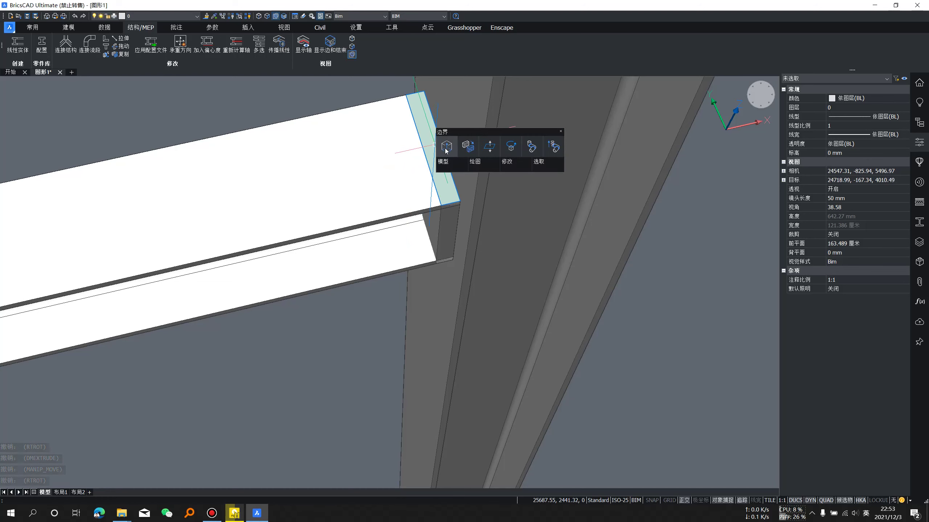
pyautogui.click(490, 148)
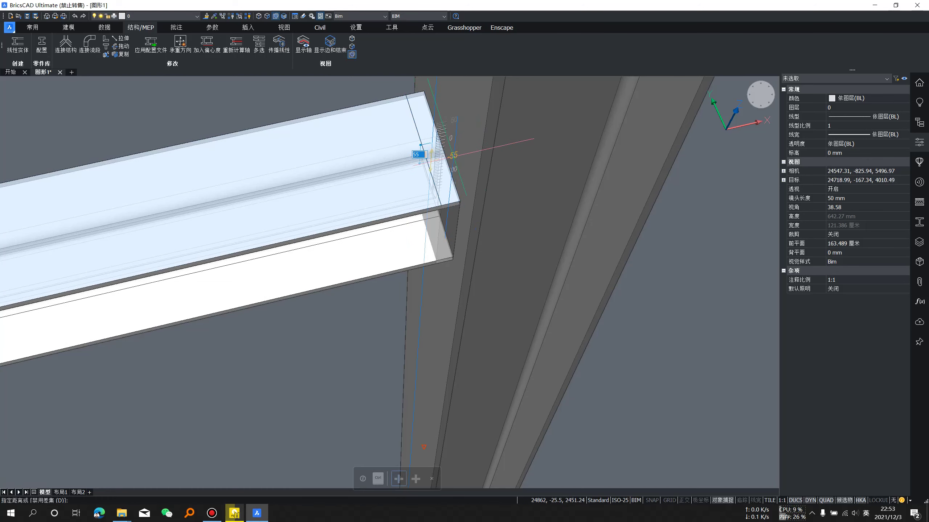
pyautogui.keyDown('shift'); pyautogui.moveTo(414, 151); pyautogui.dragTo(410, 177, button='middle'); pyautogui.keyUp('shift')
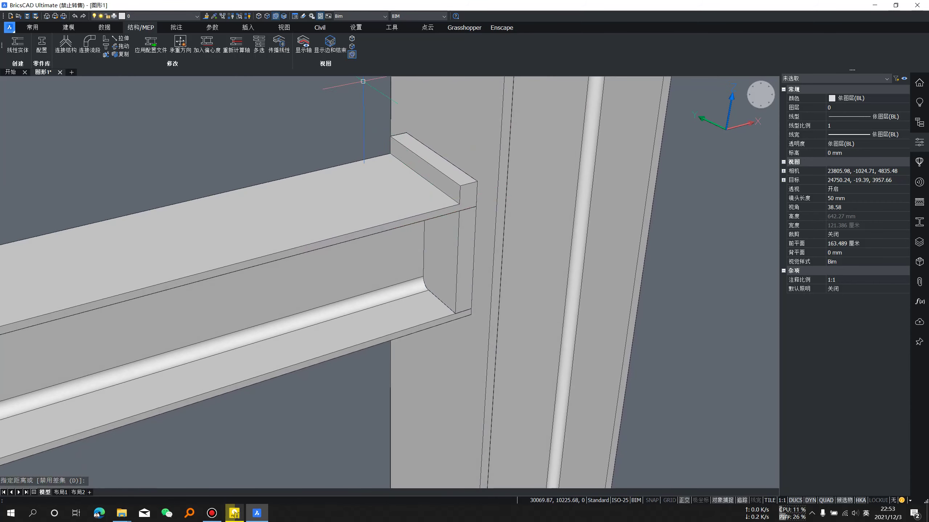
pyautogui.moveTo(363, 81)
pyautogui.keyDown('shift'); pyautogui.mouseDown(button='middle')
pyautogui.moveTo(471, 229)
pyautogui.moveTo(454, 211)
pyautogui.mouseUp(button='middle'); pyautogui.keyUp('shift')
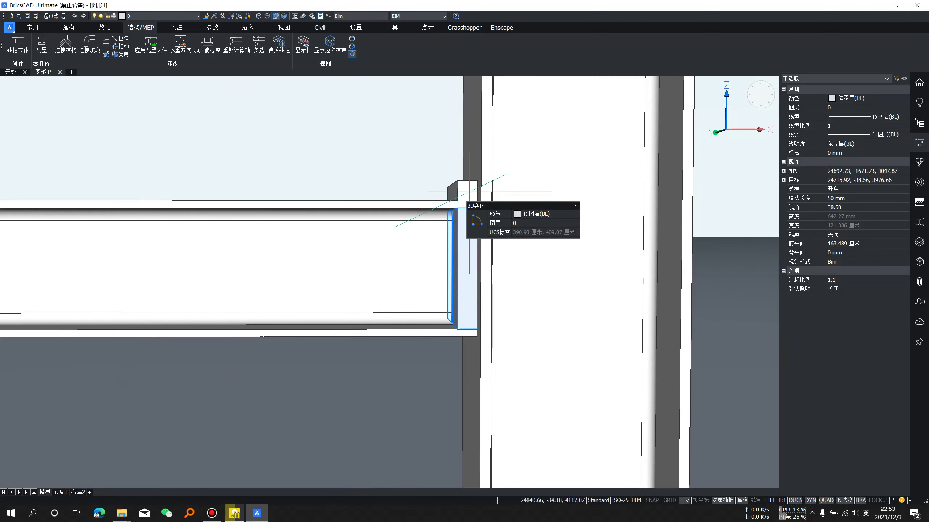
pyautogui.keyDown('shift'); pyautogui.moveTo(462, 216); pyautogui.dragTo(655, 230, button='middle'); pyautogui.keyUp('shift')
pyautogui.keyDown('shift'); pyautogui.moveTo(491, 220); pyautogui.dragTo(425, 220, button='middle'); pyautogui.keyUp('shift')
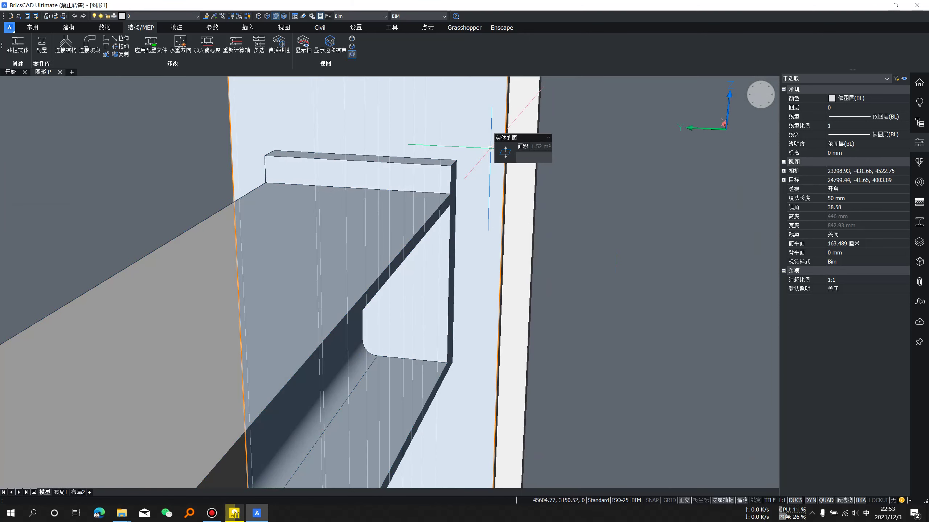
pyautogui.hotkey('ctrl', 'z')
pyautogui.hotkey('ctrl', 'z')
pyautogui.hotkey('ctrl', 'z')
pyautogui.hotkey('ctrl', 'z')
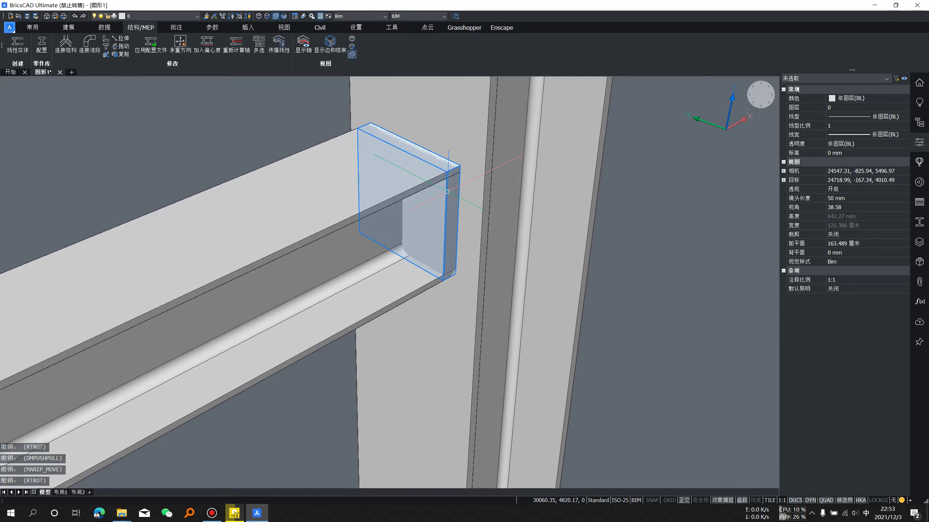
pyautogui.click(446, 191)
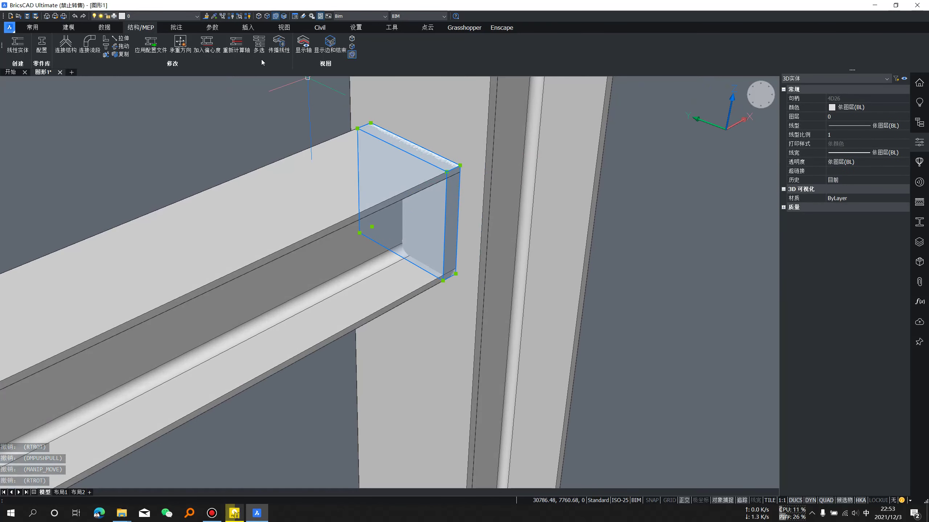
# - Isolate the end plate and orbit around it to see its edges
pyautogui.click(239, 17)
pyautogui.keyDown('shift'); pyautogui.moveTo(485, 144); pyautogui.dragTo(400, 141, button='middle'); pyautogui.keyUp('shift')
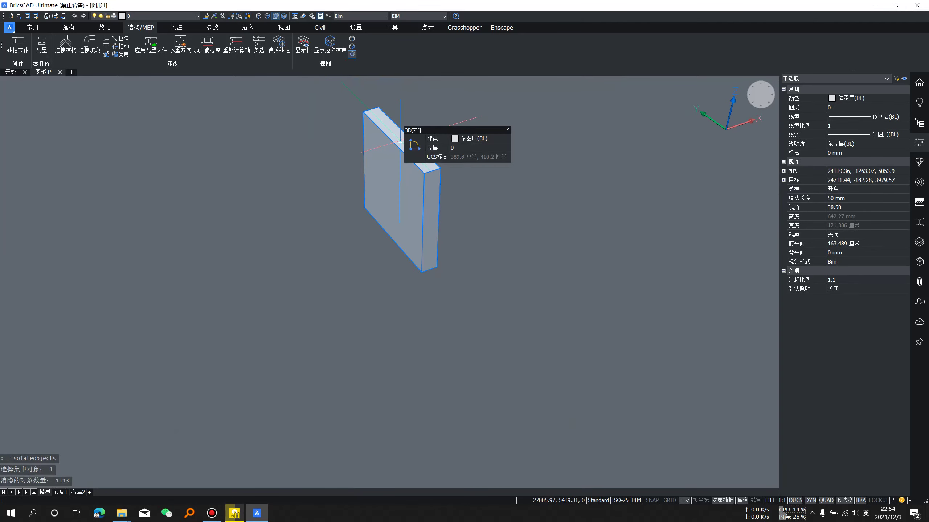
pyautogui.click(278, 17)
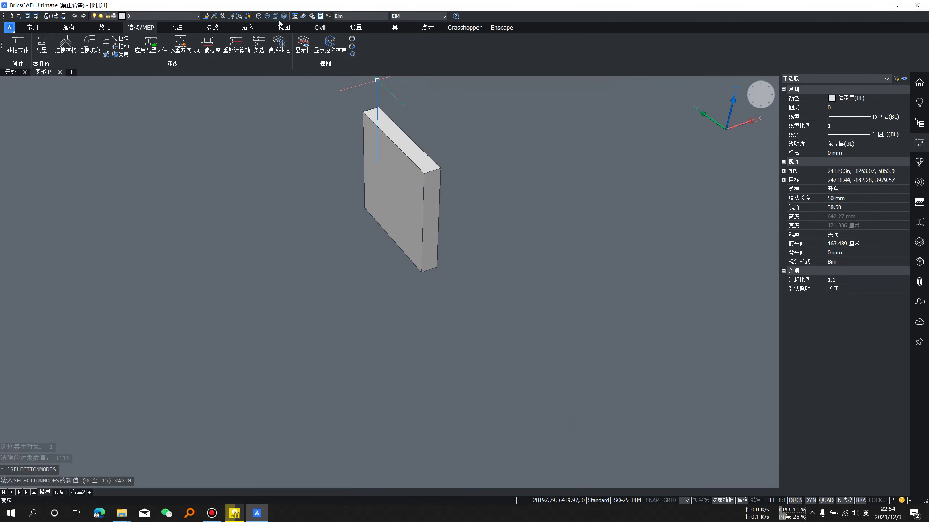
pyautogui.keyDown('shift'); pyautogui.moveTo(380, 121); pyautogui.dragTo(394, 149, button='middle'); pyautogui.keyUp('shift')
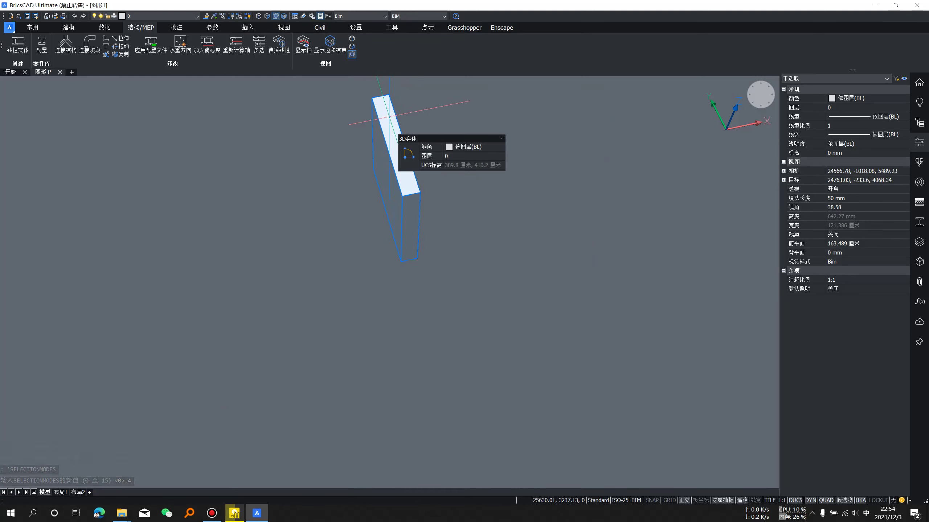
pyautogui.keyDown('shift'); pyautogui.moveTo(390, 117); pyautogui.dragTo(397, 146, button='middle'); pyautogui.keyUp('shift')
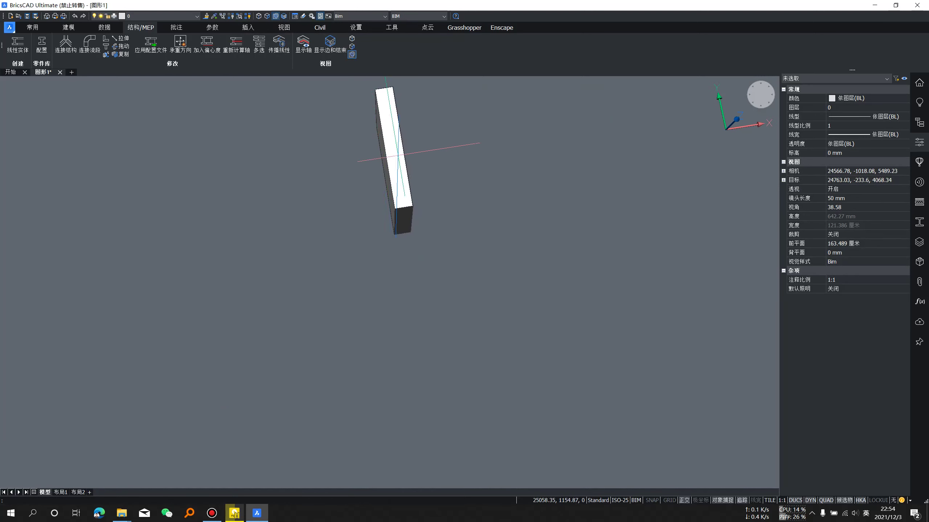
pyautogui.keyDown('shift'); pyautogui.moveTo(415, 255); pyautogui.dragTo(514, 172, button='middle'); pyautogui.keyUp('shift')
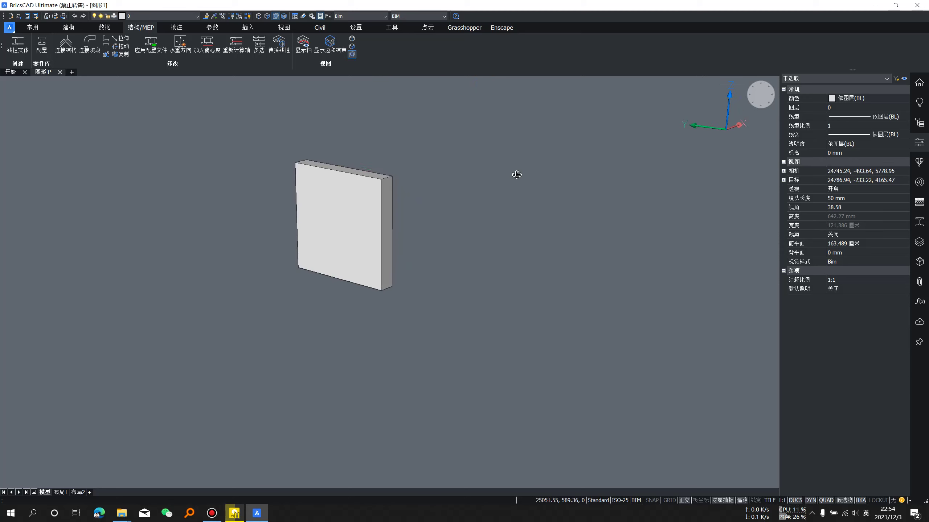
pyautogui.keyDown('shift'); pyautogui.moveTo(378, 190); pyautogui.dragTo(329, 189, button='middle'); pyautogui.keyUp('shift')
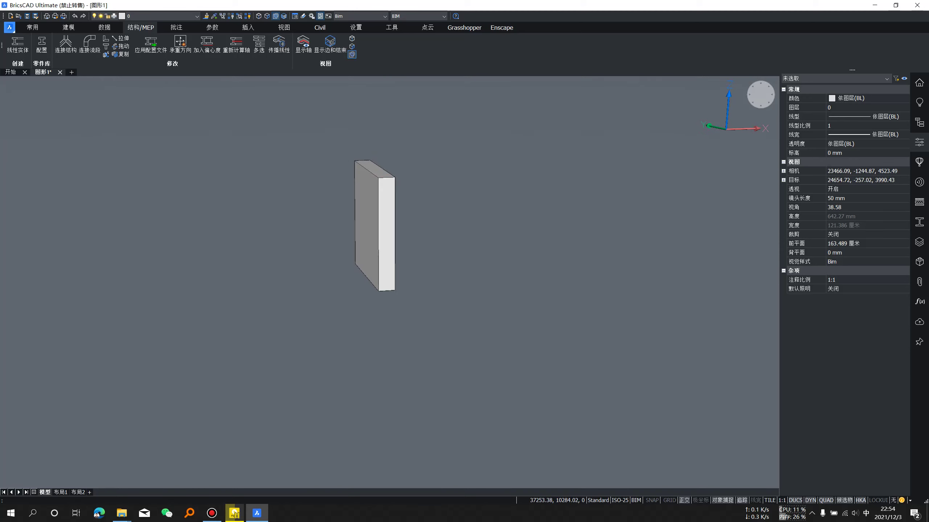
pyautogui.click(267, 16)
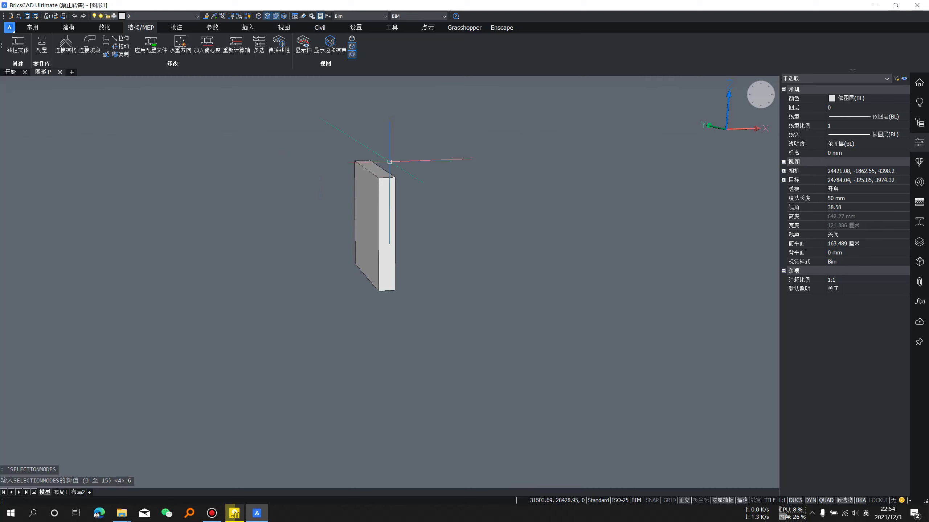
# - Push/pull the plate's narrow face out 30 mm and adjust its top face
pyautogui.click(407, 212)
pyautogui.write('30')
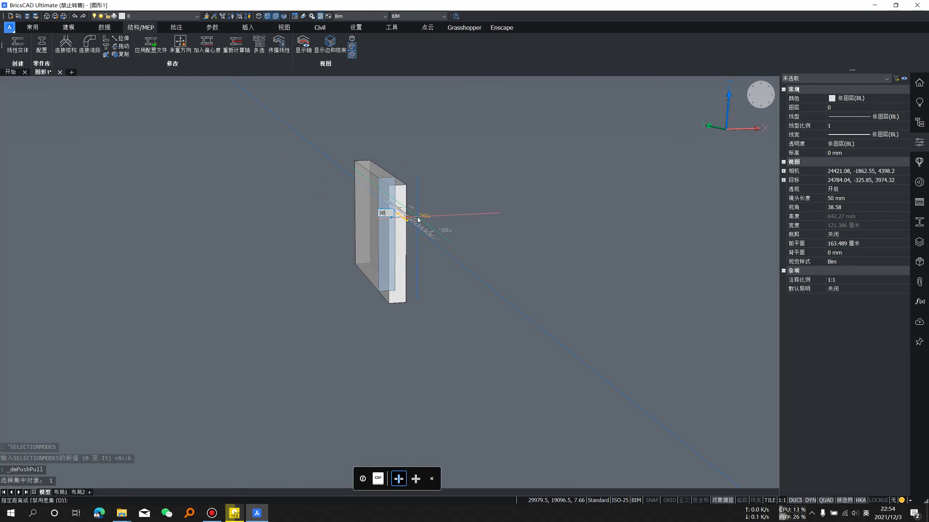
pyautogui.press('Return')
pyautogui.keyDown('shift'); pyautogui.moveTo(417, 219); pyautogui.dragTo(440, 202, button='middle'); pyautogui.keyUp('shift')
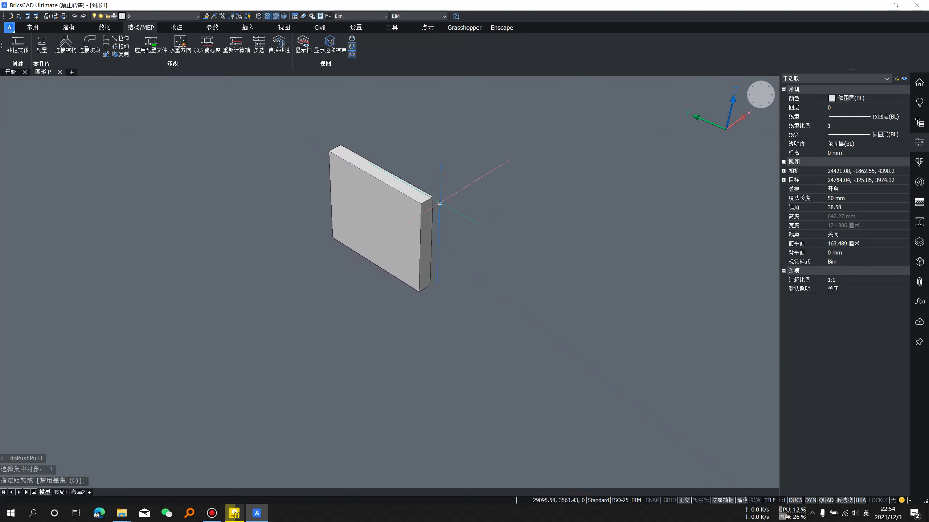
pyautogui.click(416, 186)
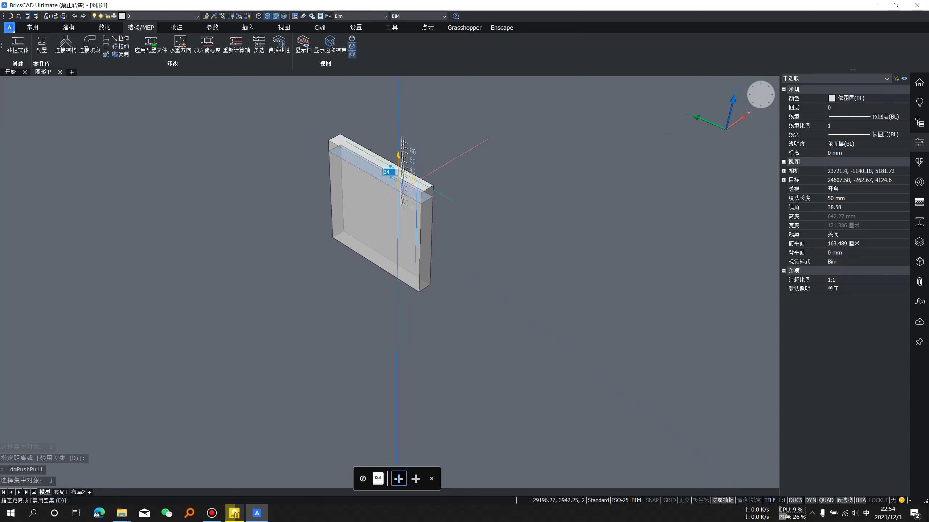
pyautogui.click(419, 184)
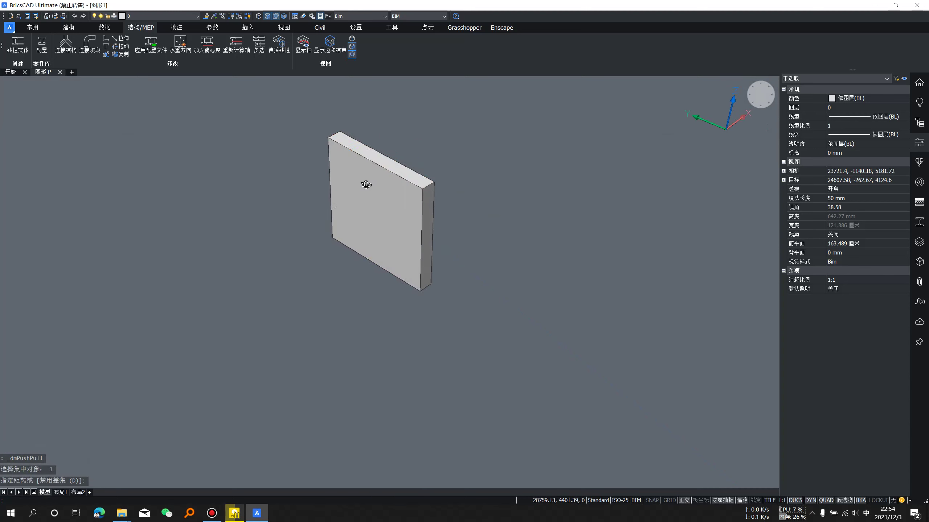
pyautogui.keyDown('shift'); pyautogui.moveTo(362, 186); pyautogui.dragTo(582, 163, button='middle'); pyautogui.keyUp('shift')
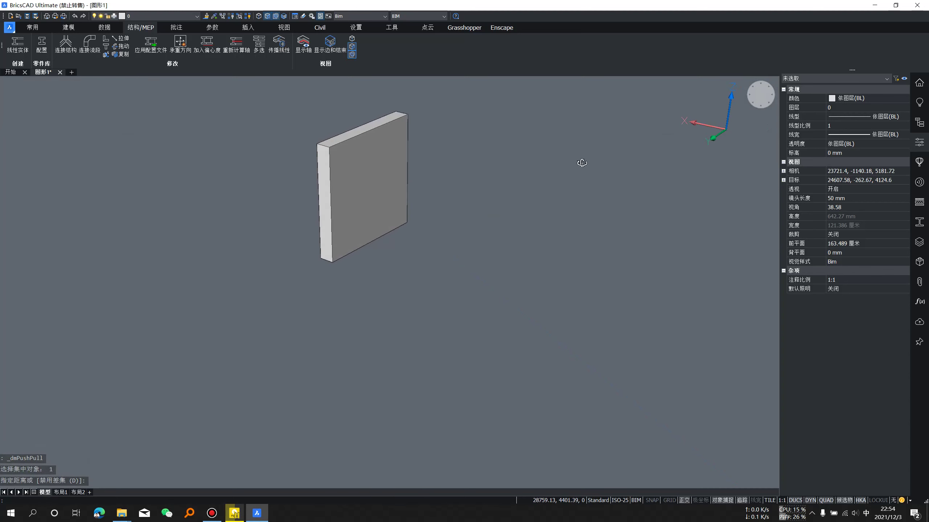
# - Push the slab's side face out 30 mm, abandoning the lower-face push
pyautogui.click(327, 182)
pyautogui.write('30')
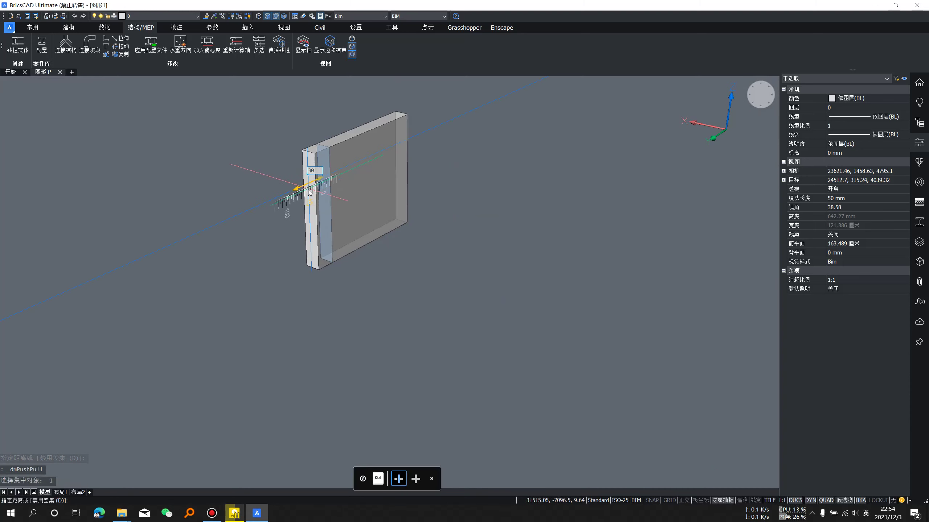
pyautogui.press('Return')
pyautogui.keyDown('shift'); pyautogui.moveTo(309, 192); pyautogui.dragTo(311, 139, button='middle'); pyautogui.keyUp('shift')
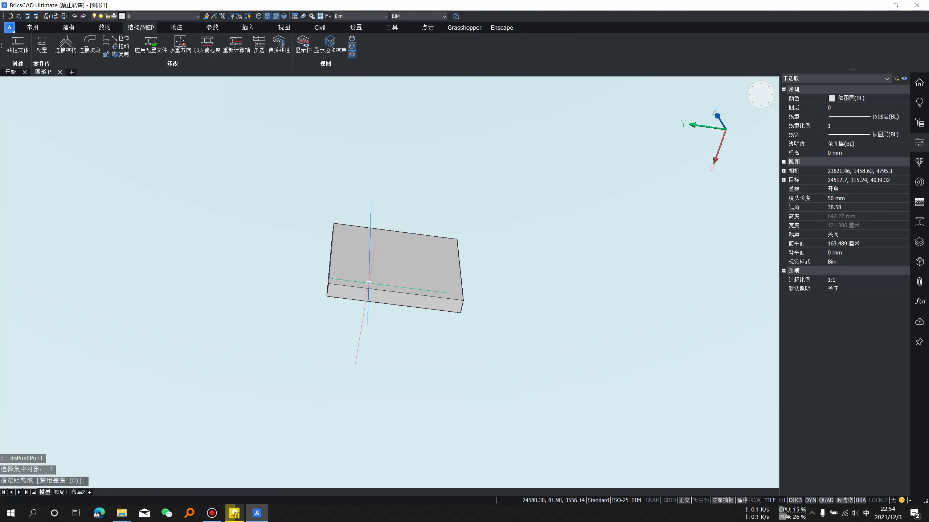
pyautogui.click(369, 291)
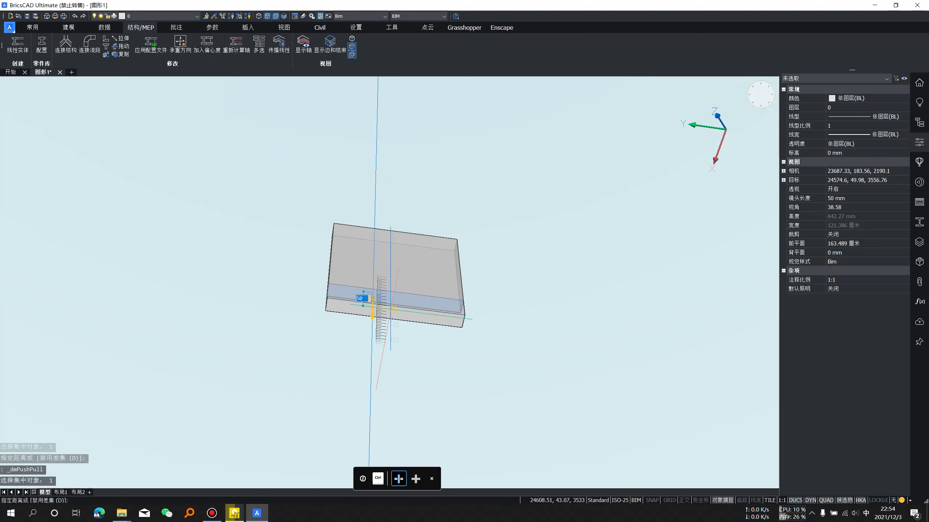
pyautogui.press('Escape')
pyautogui.keyDown('shift'); pyautogui.moveTo(426, 377); pyautogui.dragTo(521, 335, button='middle'); pyautogui.keyUp('shift')
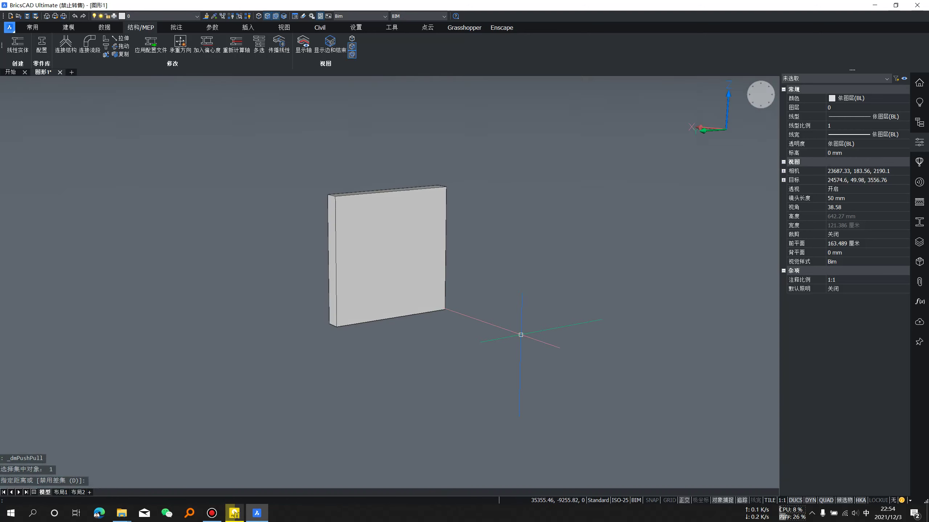
# - Unisolate all 1113 hidden frame members and view the plate at the joint
pyautogui.click(265, 34)
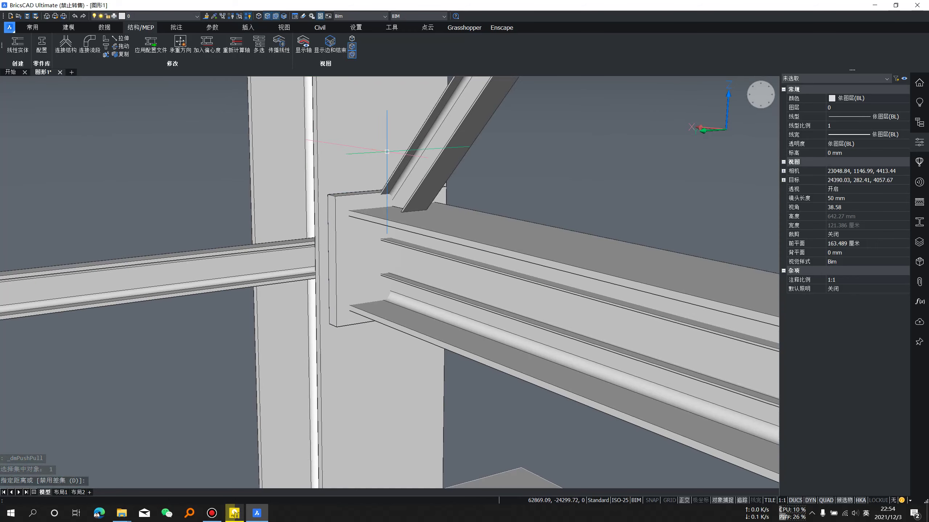
pyautogui.scroll(5, 403, 201)
pyautogui.moveTo(350, 211)
pyautogui.keyDown('shift'); pyautogui.mouseDown(button='middle')
pyautogui.moveTo(320, 231)
pyautogui.moveTo(343, 217)
pyautogui.moveTo(333, 211)
pyautogui.mouseUp(button='middle'); pyautogui.keyUp('shift')
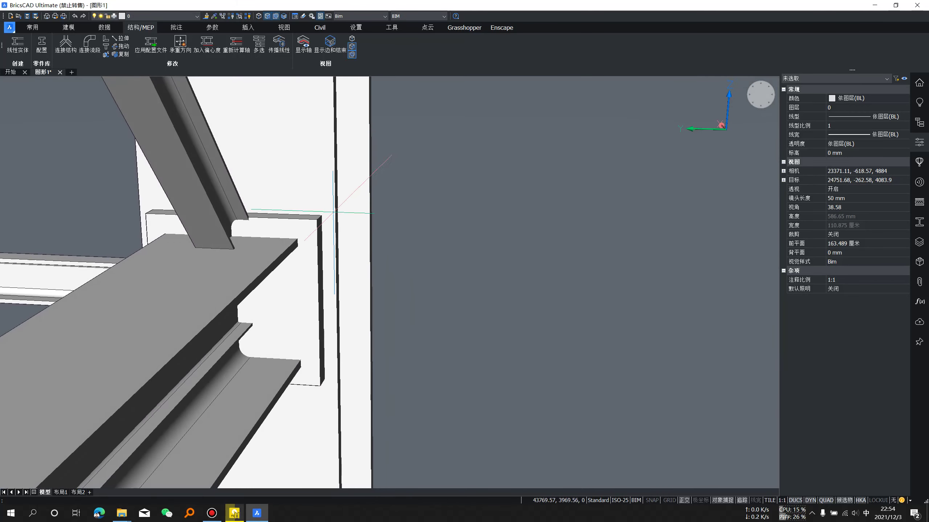
# - Browse the part library to Standard Parts > Fasteners > Bolts > ASME
pyautogui.click(918, 169)
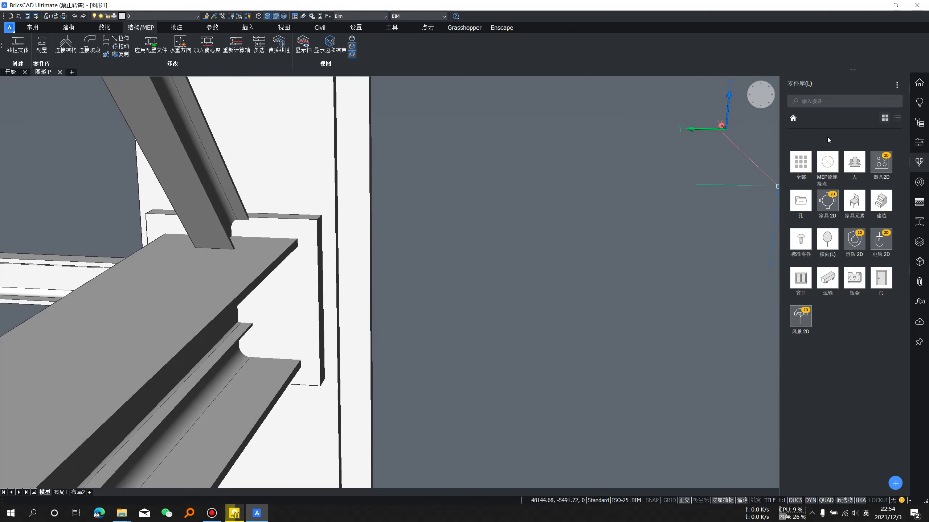
pyautogui.click(803, 242)
pyautogui.click(806, 169)
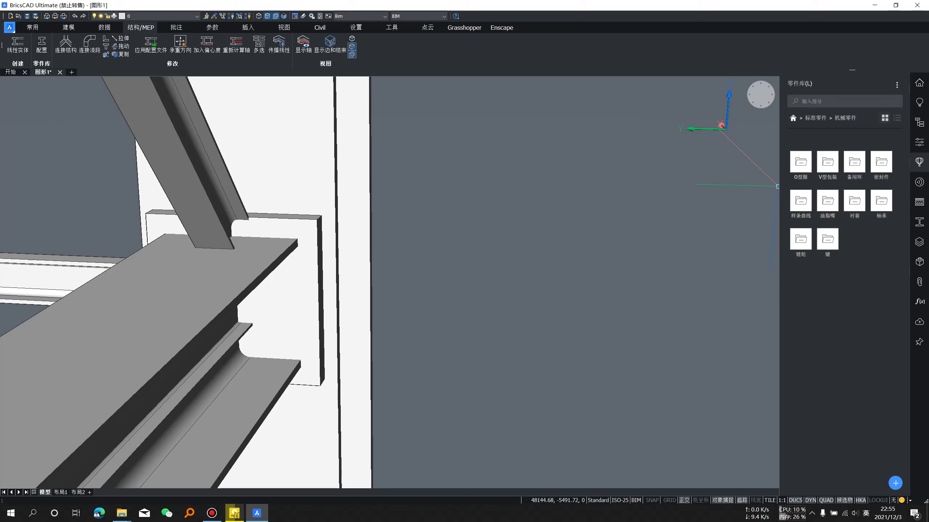
pyautogui.click(815, 118)
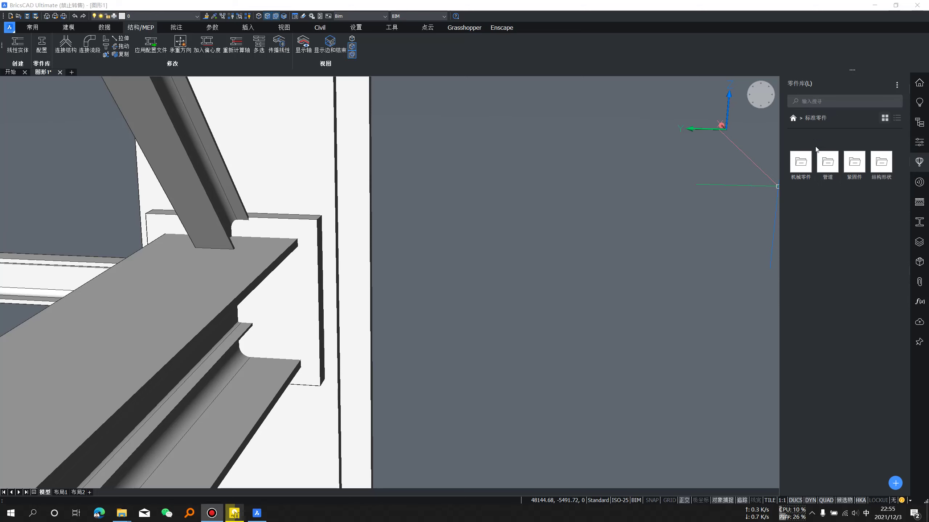
pyautogui.click(859, 168)
pyautogui.click(802, 207)
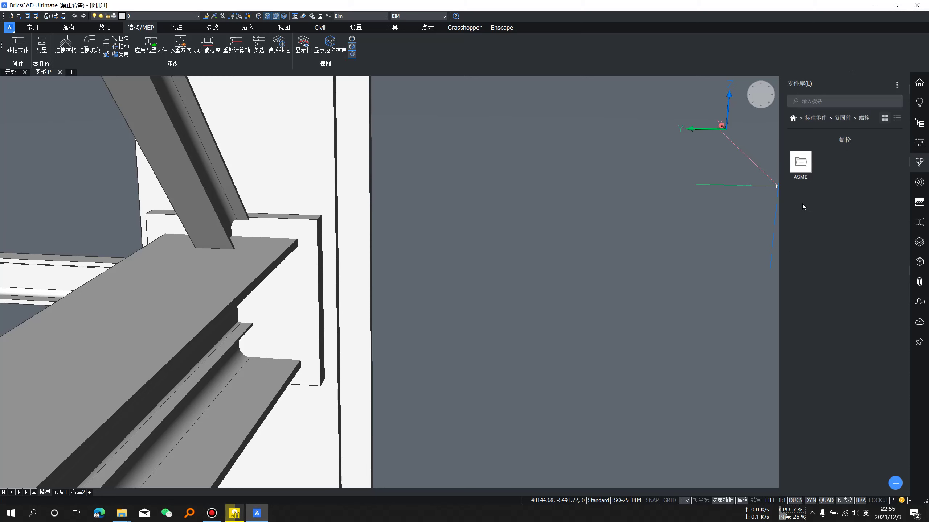
pyautogui.click(800, 161)
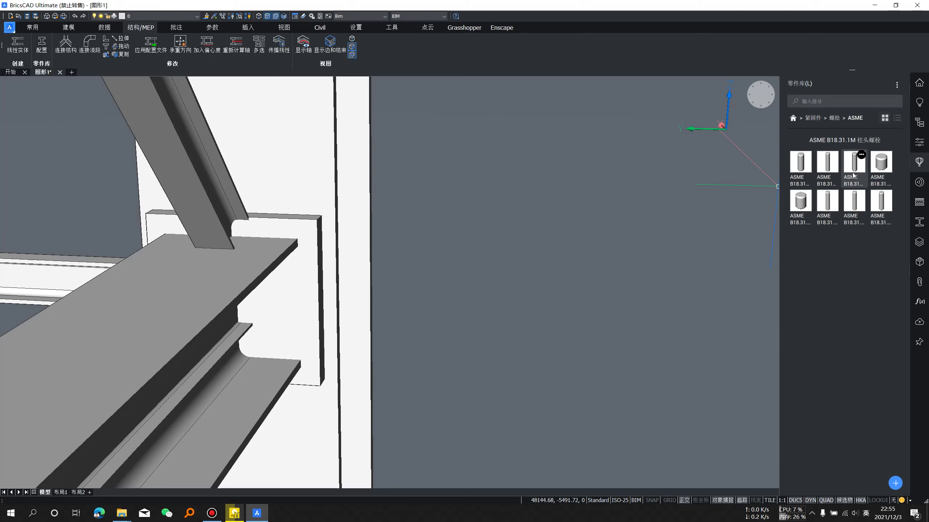
# - Insert the M30 x 3.5 x 90 ASME B18.31.1M tap-end stud on the end plate
pyautogui.click(854, 168)
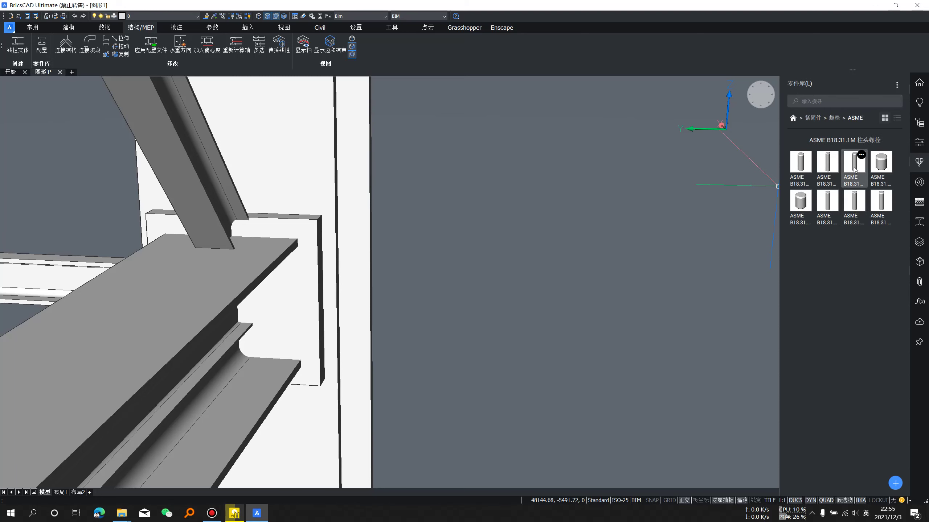
pyautogui.scroll(3, 445, 263)
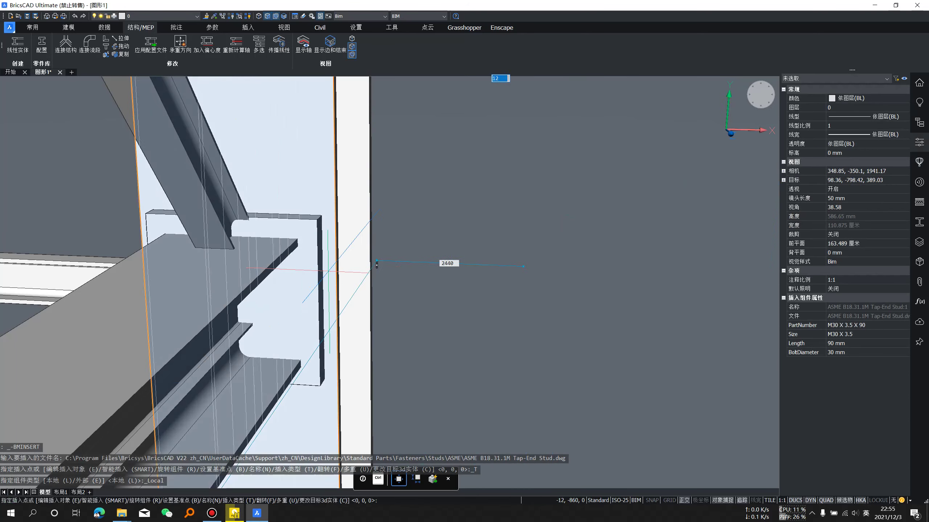
pyautogui.scroll(3, 296, 280)
pyautogui.scroll(3, 291, 244)
pyautogui.scroll(-3, 290, 244)
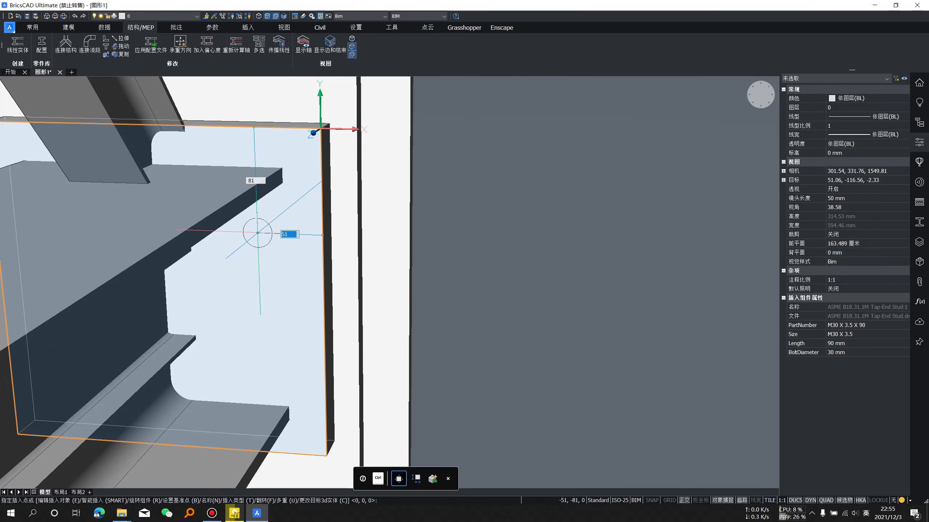
pyautogui.click(258, 232)
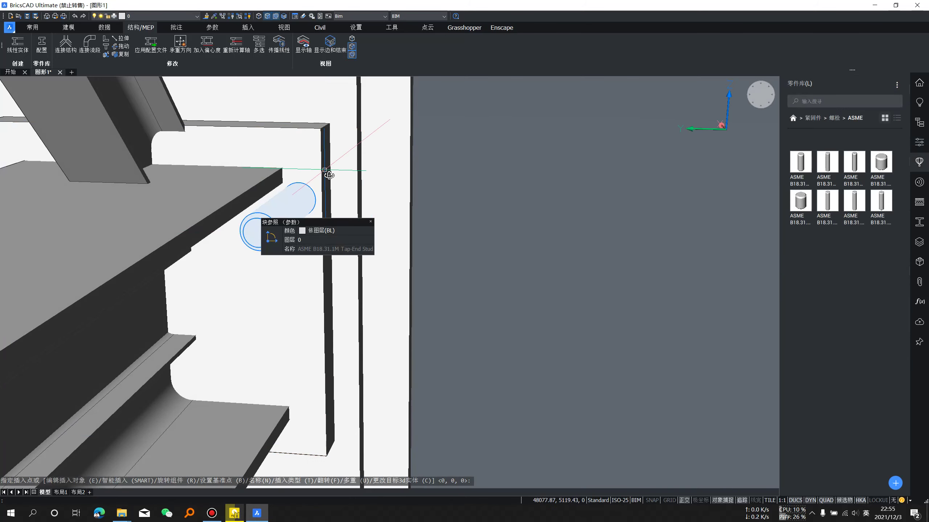
pyautogui.keyDown('shift'); pyautogui.moveTo(328, 175); pyautogui.dragTo(263, 228, button='middle'); pyautogui.keyUp('shift')
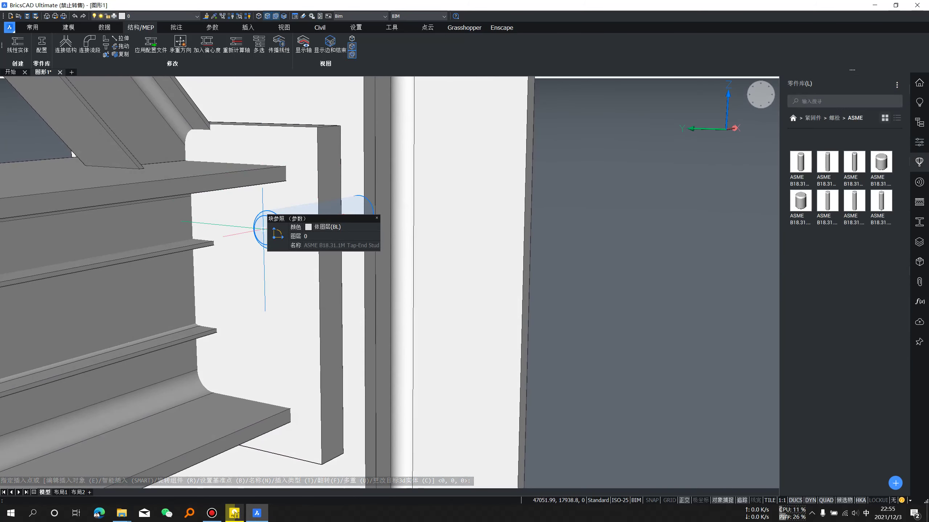
pyautogui.press('Escape')
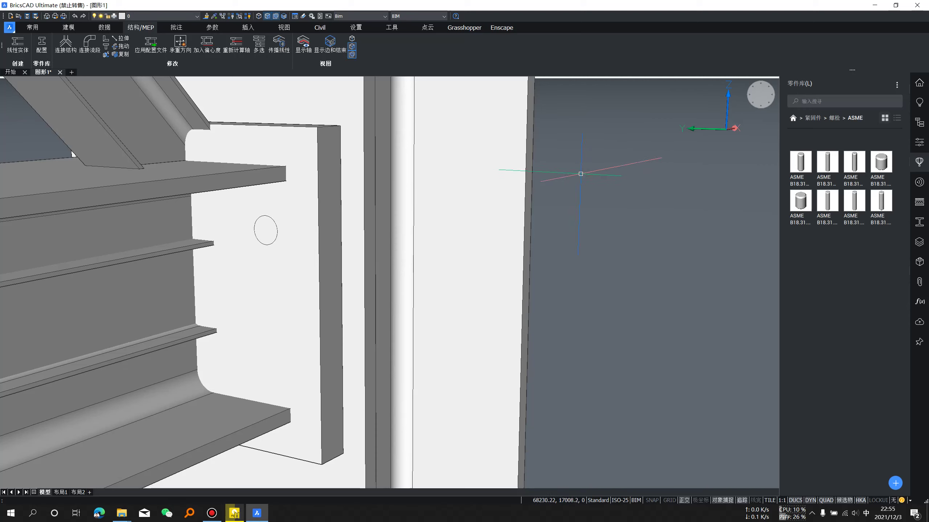
pyautogui.click(812, 118)
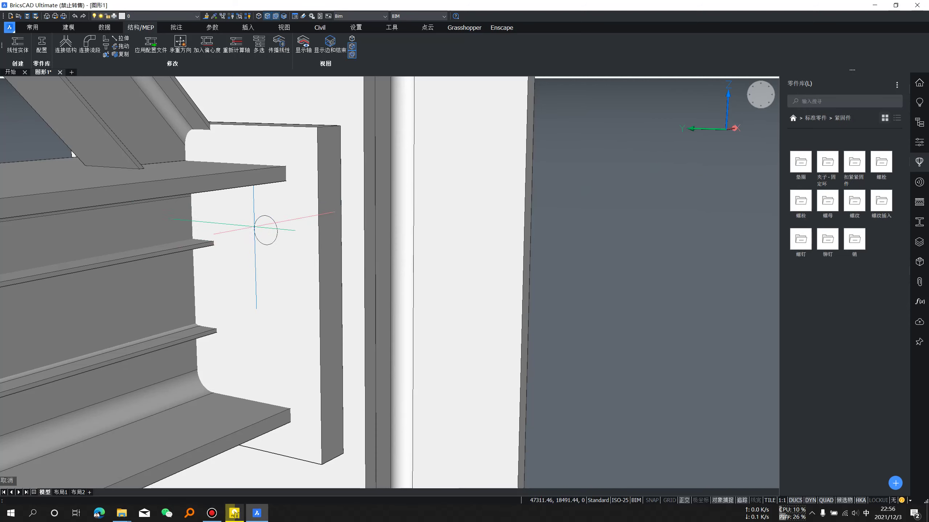
# - Delete the stud and browse the library to Bolts > Hex Head > ISO
pyautogui.press('Escape')
pyautogui.click(262, 229)
pyautogui.press('Delete')
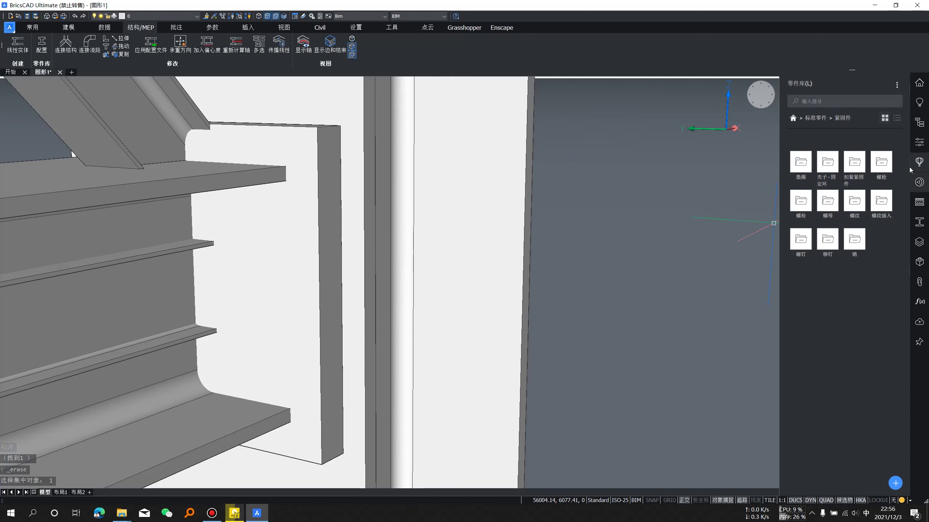
pyautogui.click(889, 164)
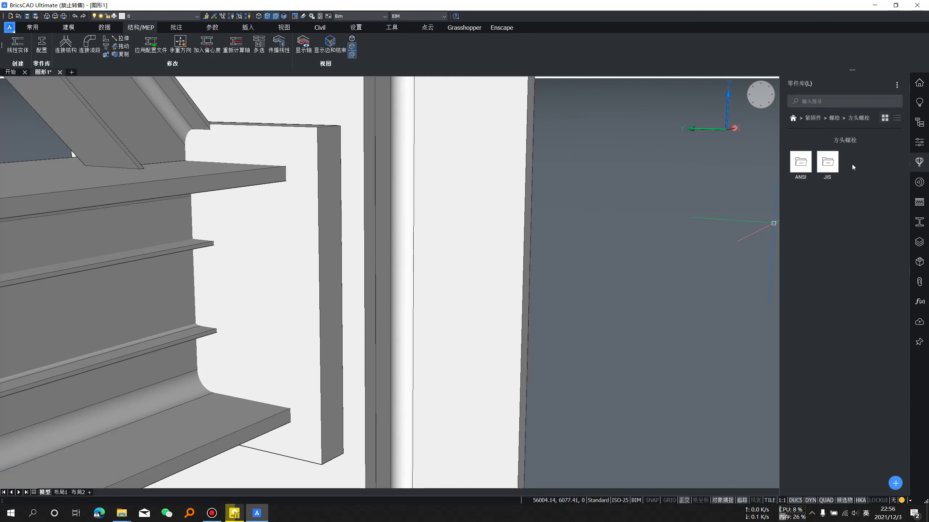
pyautogui.click(808, 167)
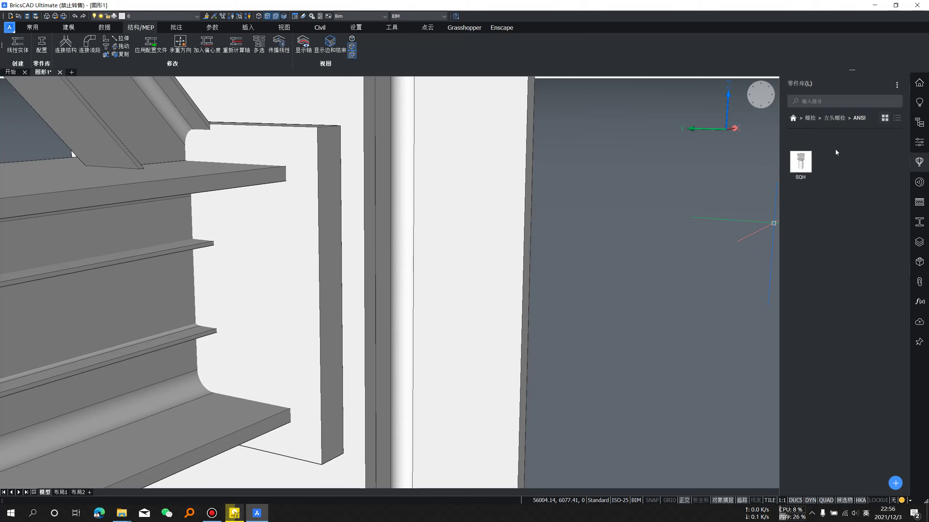
pyautogui.click(835, 120)
pyautogui.click(827, 162)
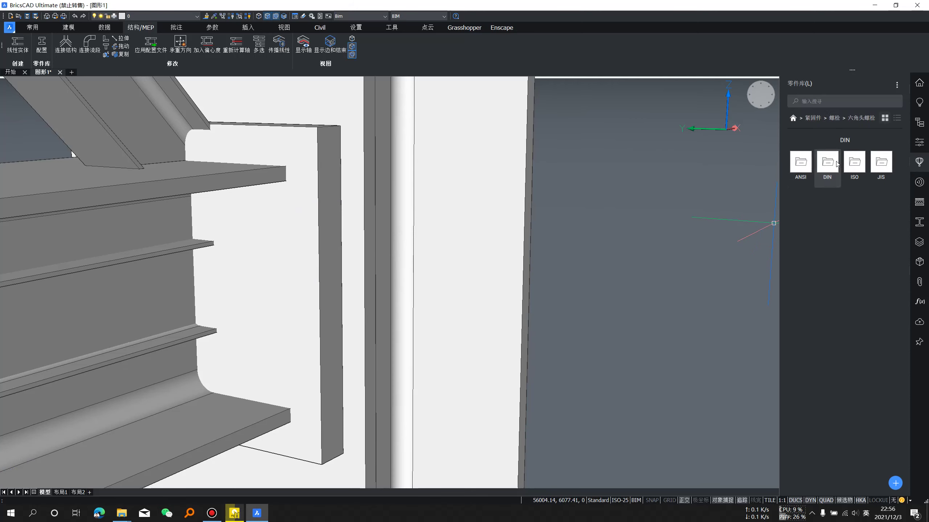
pyautogui.click(856, 164)
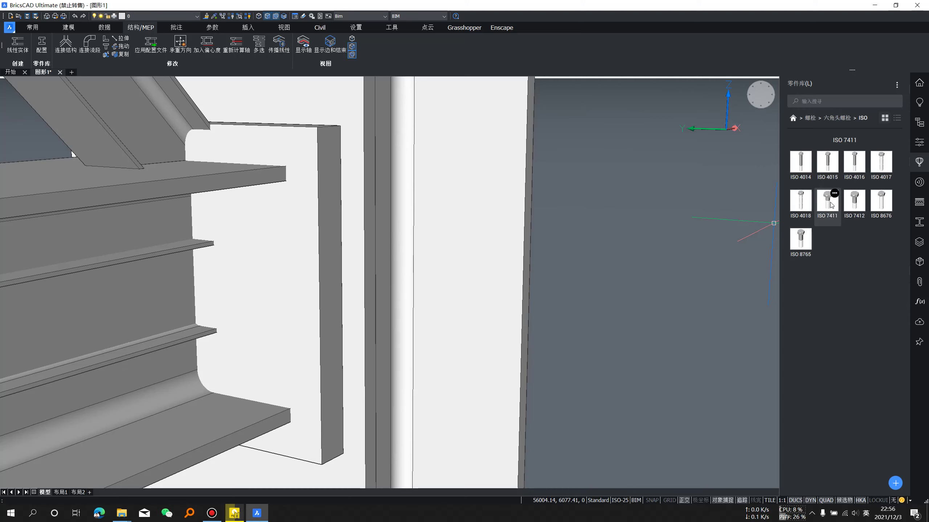
# - Place an ISO 7411 M24 x 2.5 x 80 hex bolt on the end plate and begin copying it
pyautogui.moveTo(466, 225); pyautogui.dragTo(425, 233)
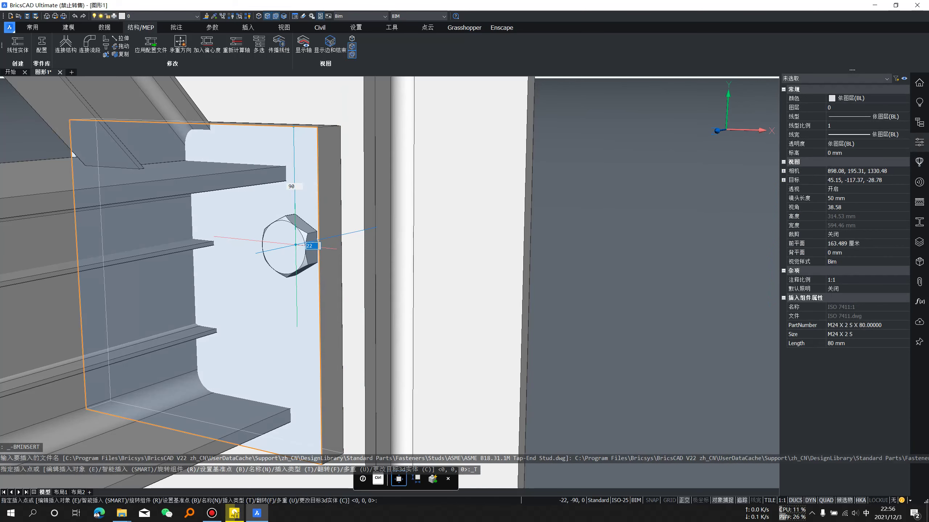
pyautogui.moveTo(260, 227); pyautogui.dragTo(320, 222, button='middle')
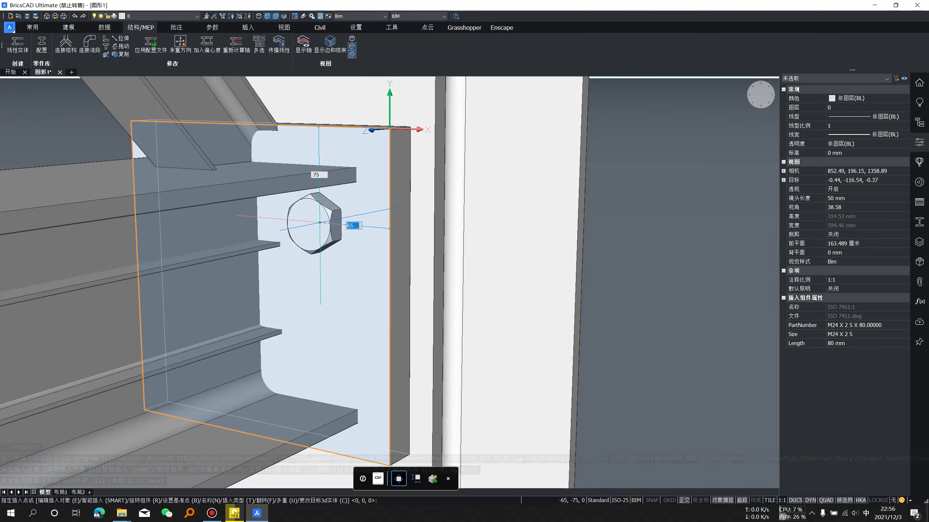
pyautogui.click(319, 222)
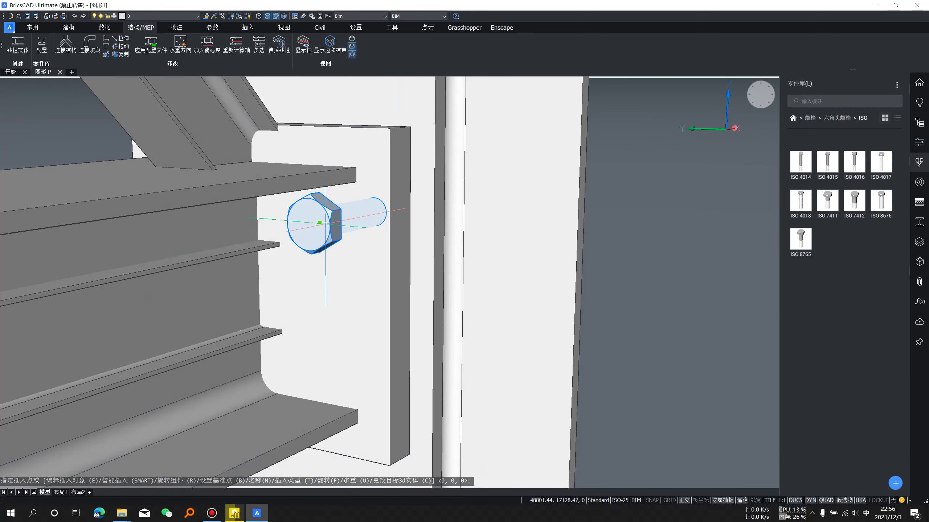
pyautogui.write('c')
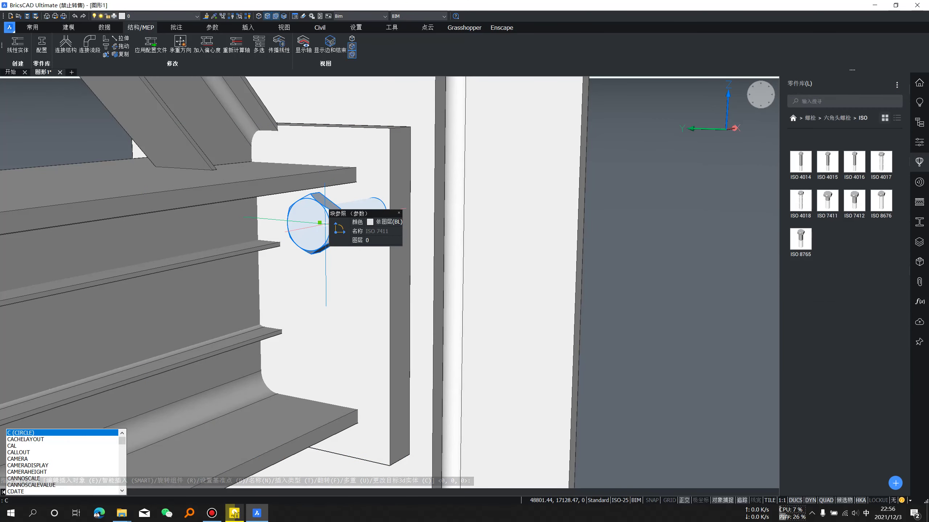
pyautogui.write('o')
pyautogui.press('Return')
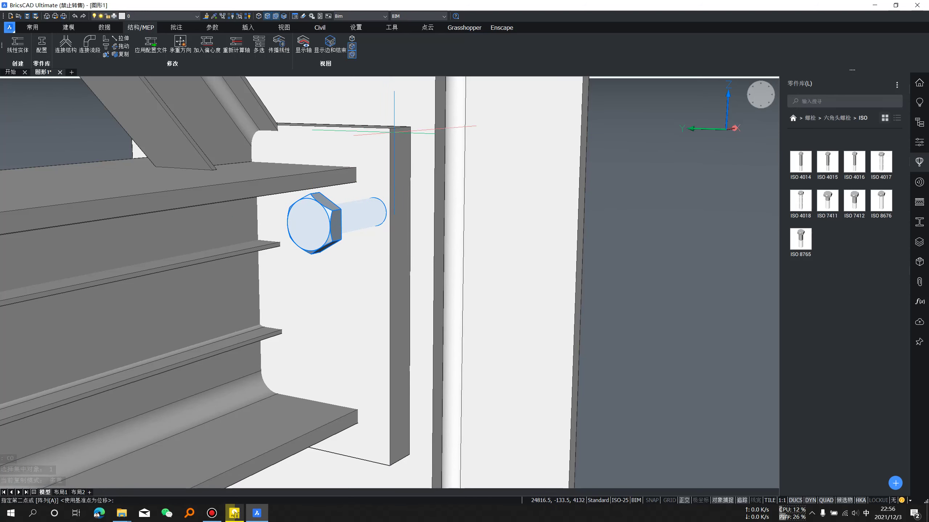
# - Set the bolt copy's base point and recentre the view on the end plate
pyautogui.click(389, 128)
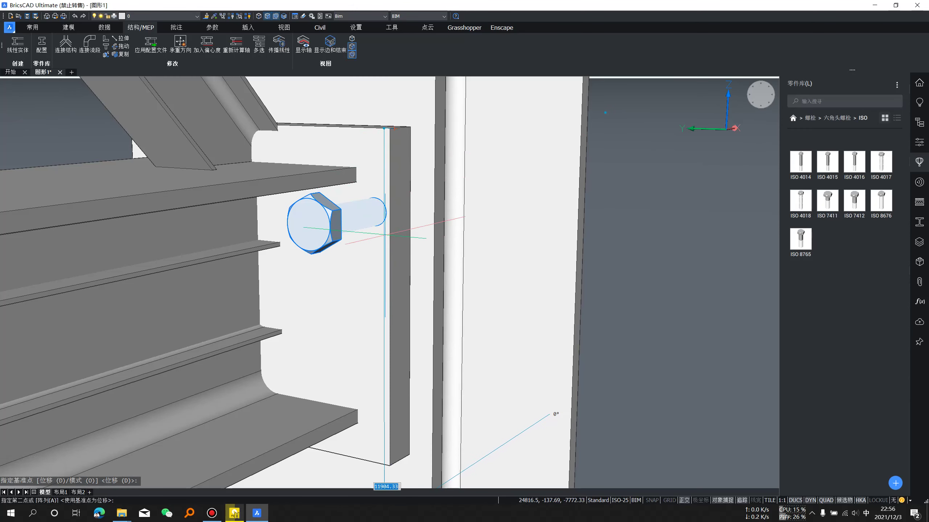
pyautogui.scroll(-3, 393, 234)
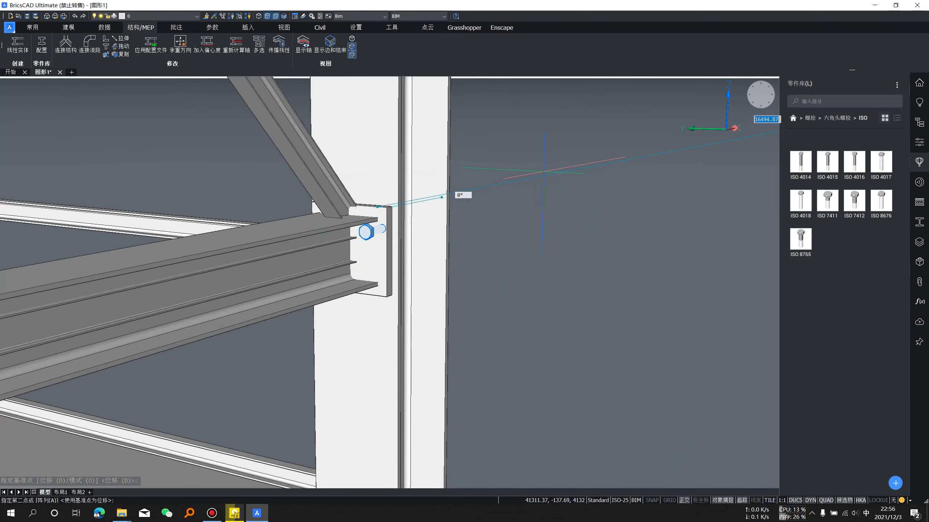
pyautogui.moveTo(552, 221); pyautogui.dragTo(629, 217, button='middle')
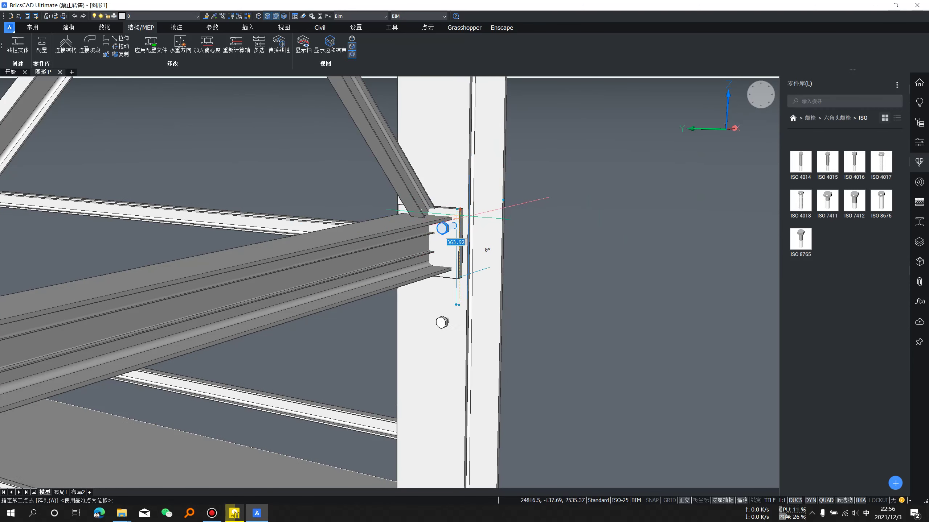
# - Enable the Nearest object snap in OSNAP settings and zoom into the plate
pyautogui.rightClick(730, 501)
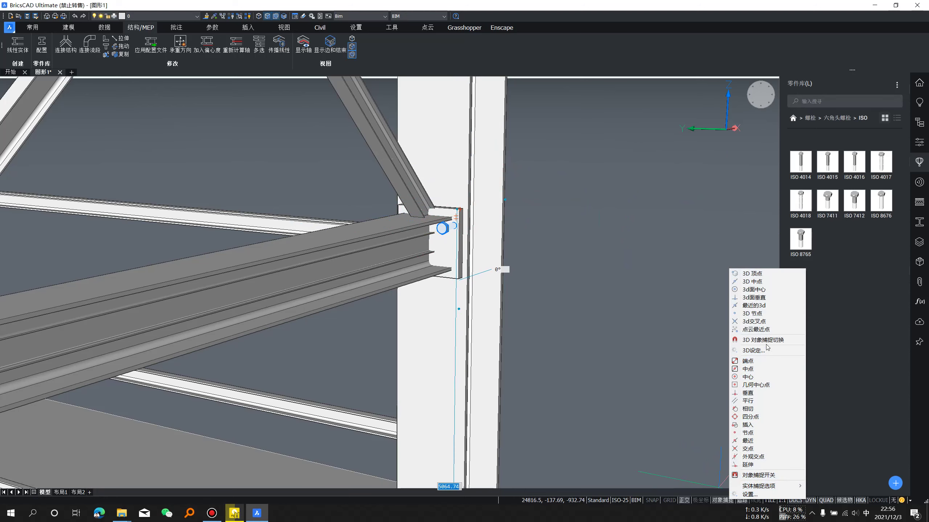
pyautogui.click(764, 495)
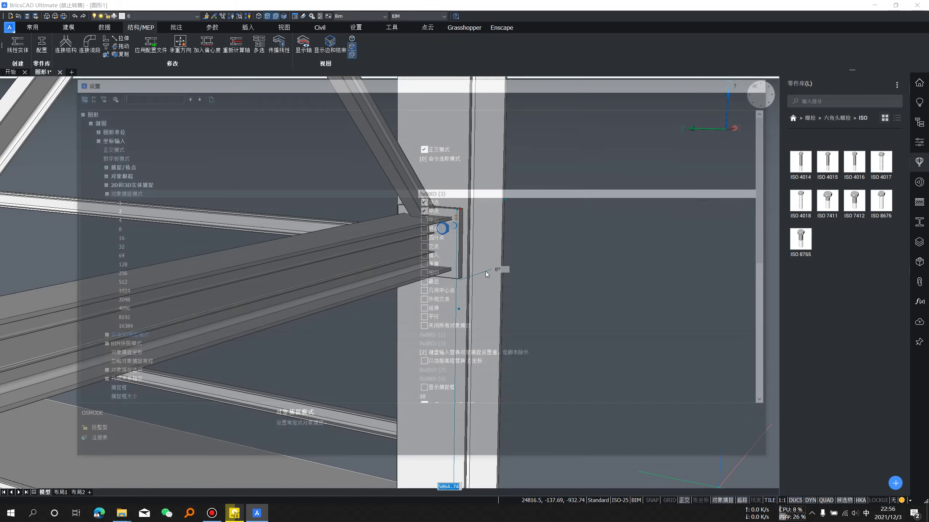
pyautogui.click(425, 282)
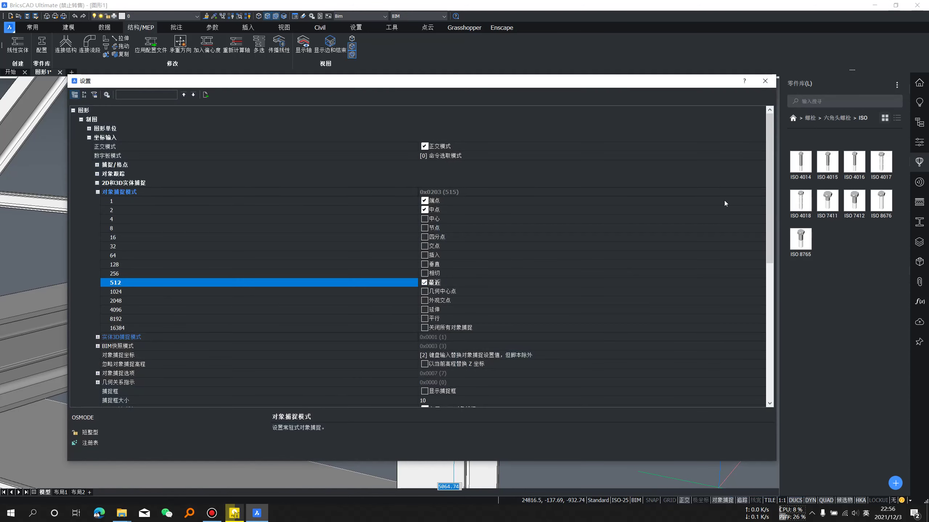
pyautogui.click(765, 81)
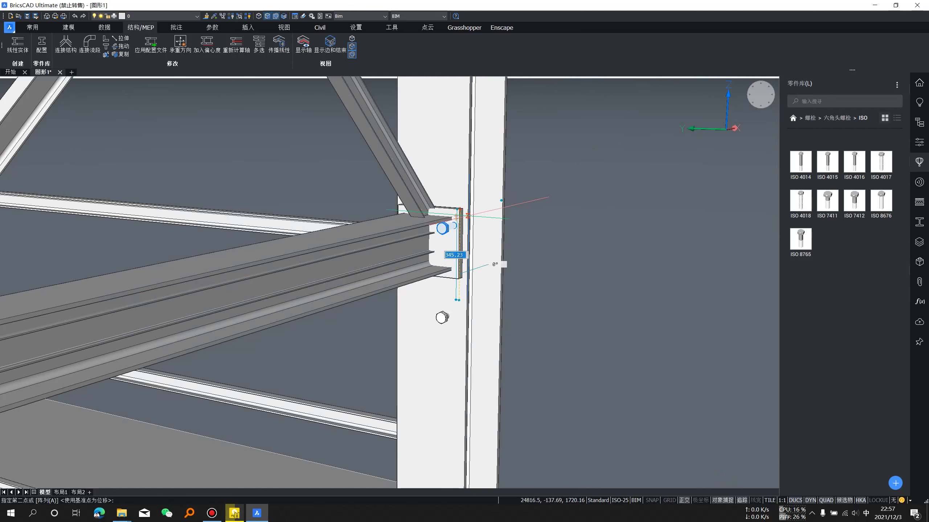
pyautogui.scroll(2, 468, 216)
pyautogui.scroll(3, 468, 216)
pyautogui.write('40')
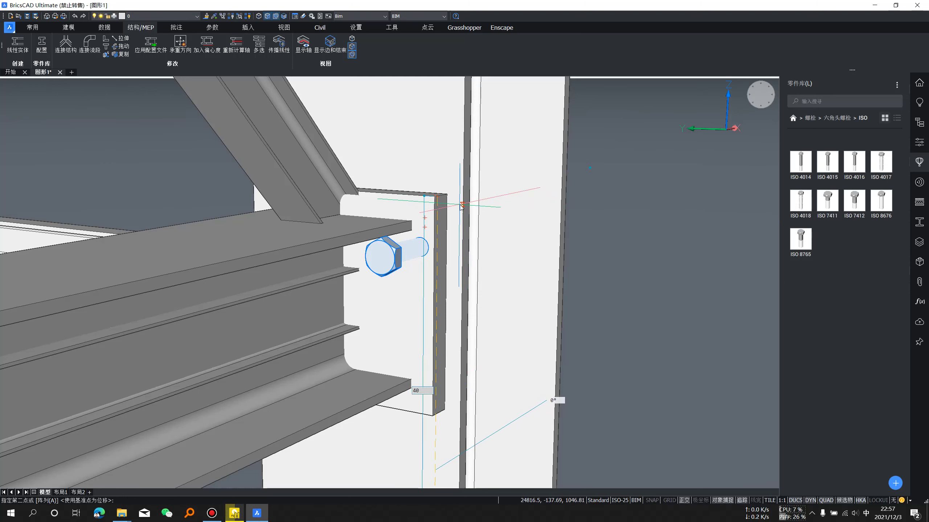
# - Copy the bolt 40 below, then move a bolt down 50 so two bolts stack vertically
pyautogui.press('Return')
pyautogui.press('Escape')
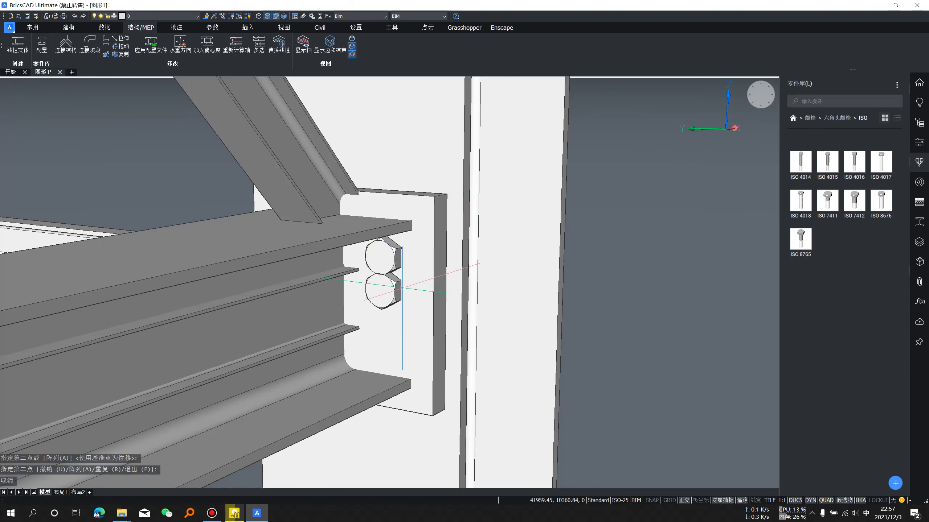
pyautogui.write(' M')
pyautogui.press('Return')
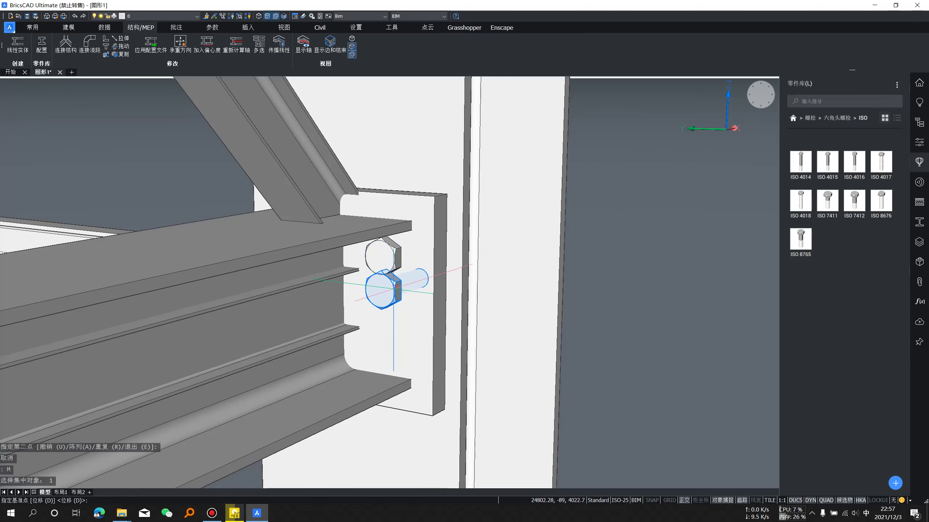
pyautogui.click(380, 290)
pyautogui.write('50')
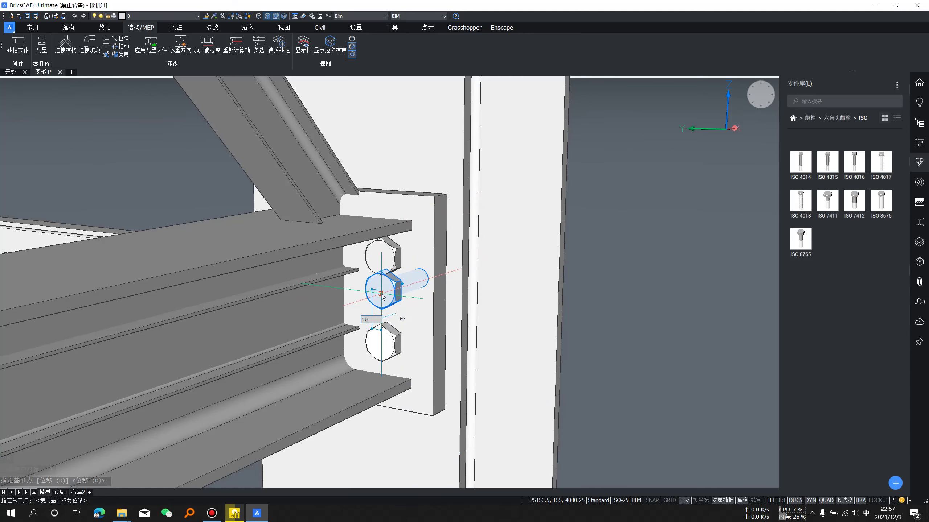
pyautogui.press('Return')
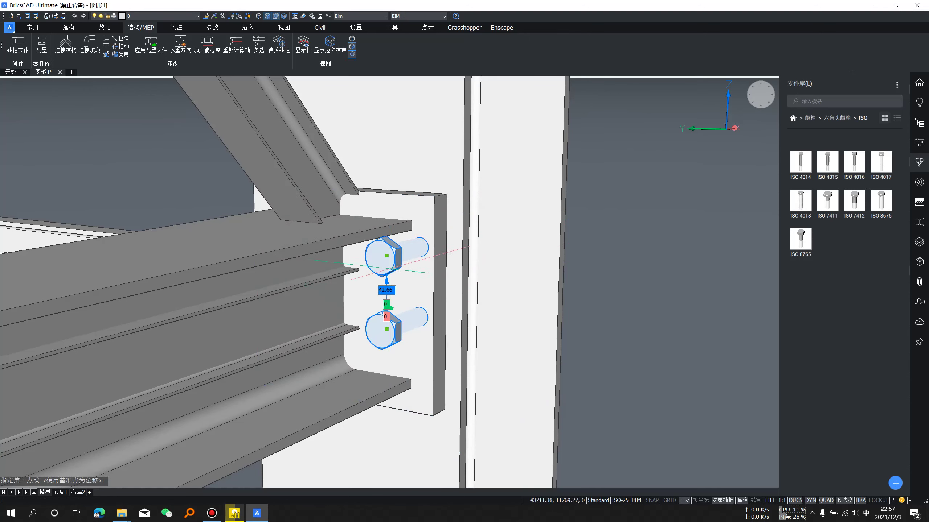
pyautogui.moveTo(390, 269)
pyautogui.keyDown('shift'); pyautogui.mouseDown(button='middle')
pyautogui.moveTo(549, 257)
pyautogui.moveTo(414, 266)
pyautogui.moveTo(388, 257)
pyautogui.mouseUp(button='middle'); pyautogui.keyUp('shift')
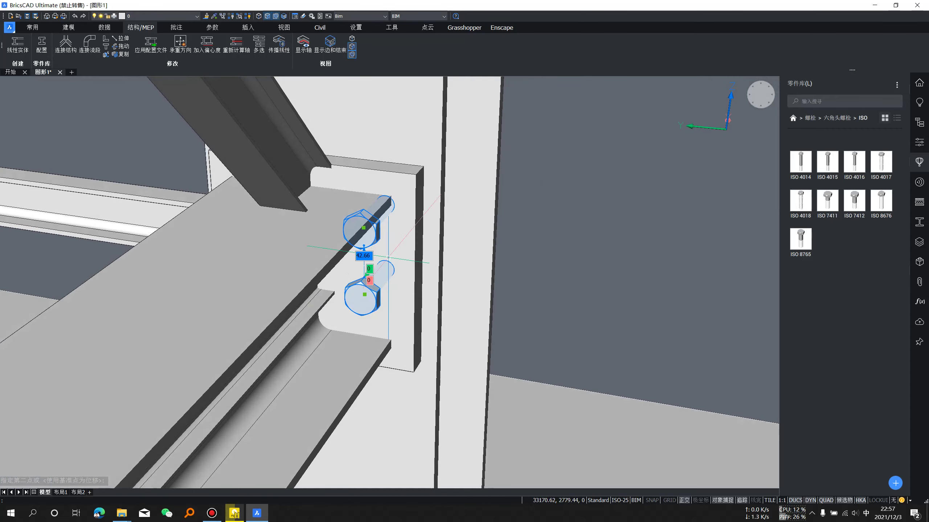
pyautogui.click(372, 235)
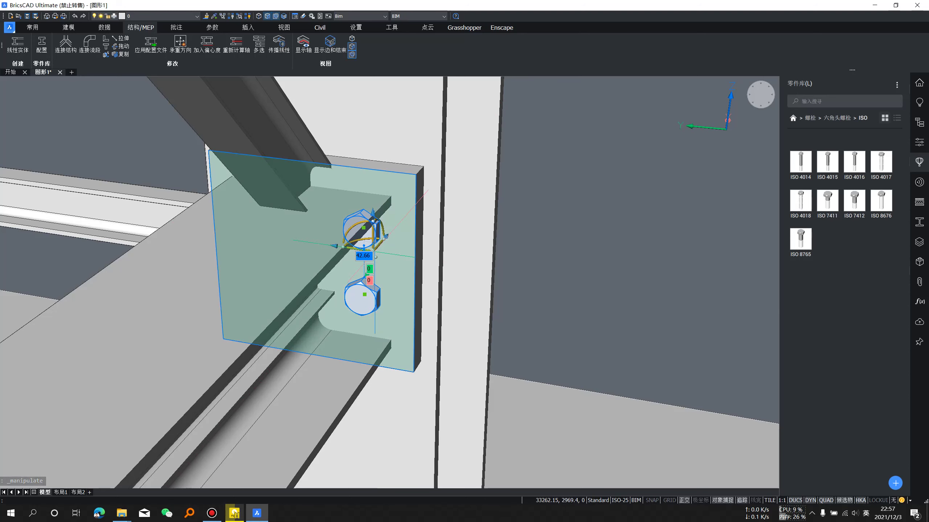
# - Mirror-copy both bolts across the beam web using the manipulator in copy mode
pyautogui.moveTo(371, 253); pyautogui.dragTo(331, 246)
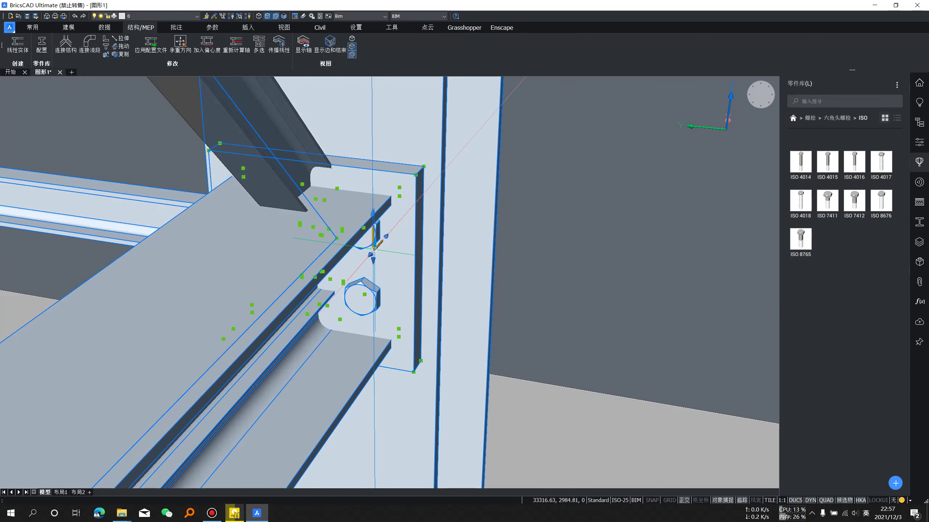
pyautogui.press('Escape')
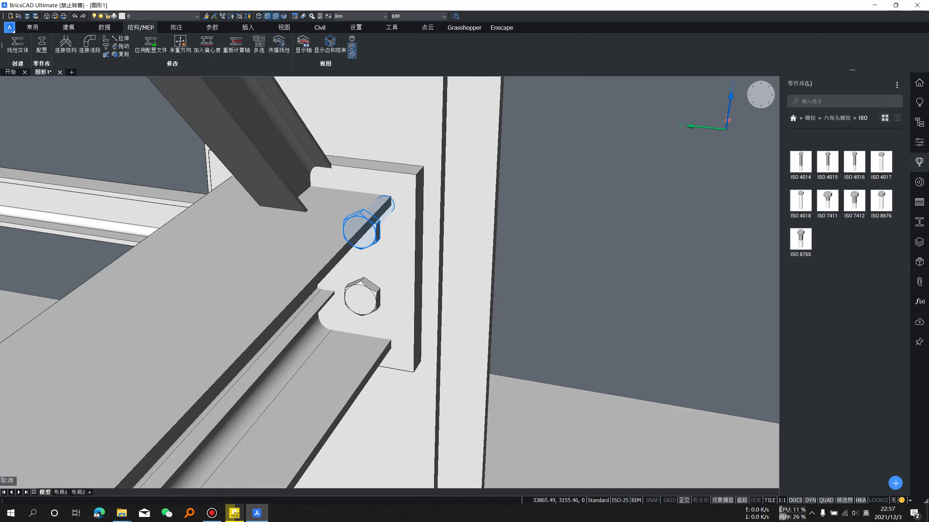
pyautogui.moveTo(375, 290)
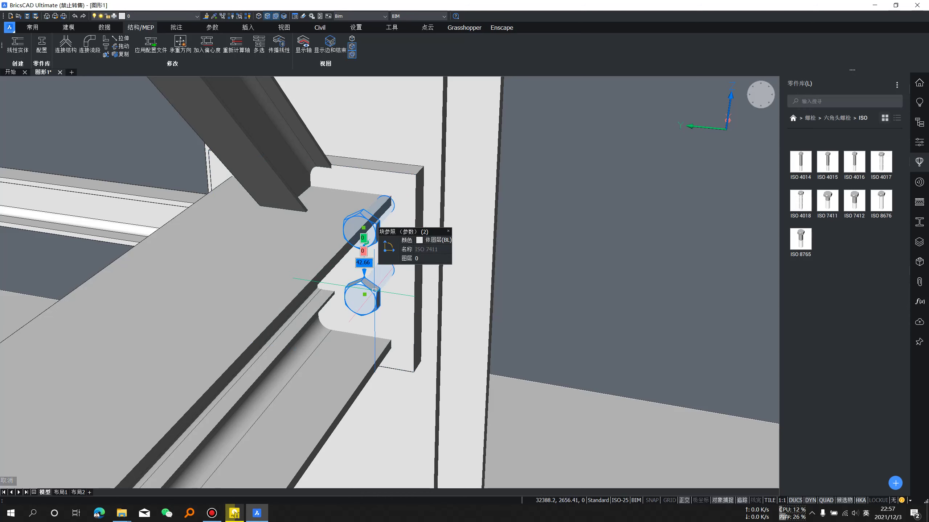
pyautogui.click(381, 268)
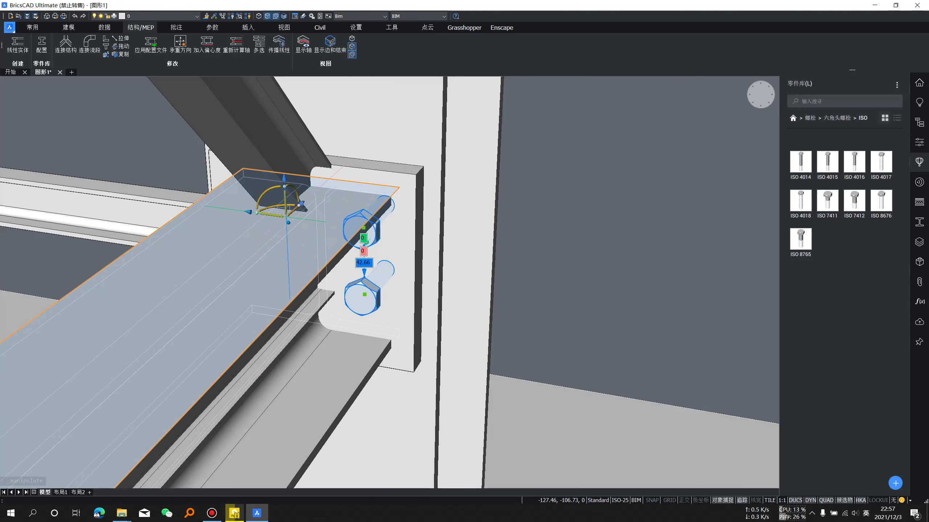
pyautogui.moveTo(375, 237)
pyautogui.keyDown('shift'); pyautogui.mouseDown(button='middle')
pyautogui.moveTo(376, 228)
pyautogui.moveTo(376, 253)
pyautogui.mouseUp(button='middle'); pyautogui.keyUp('shift')
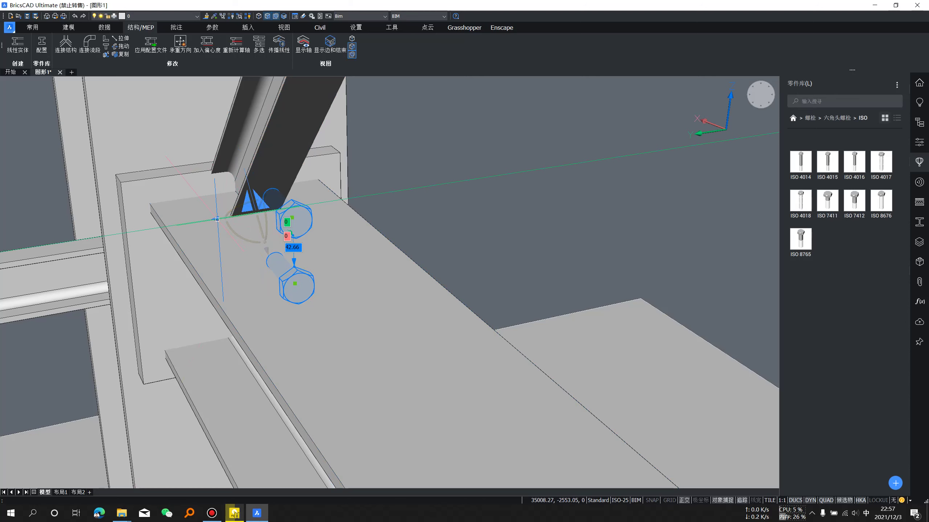
pyautogui.click(217, 219)
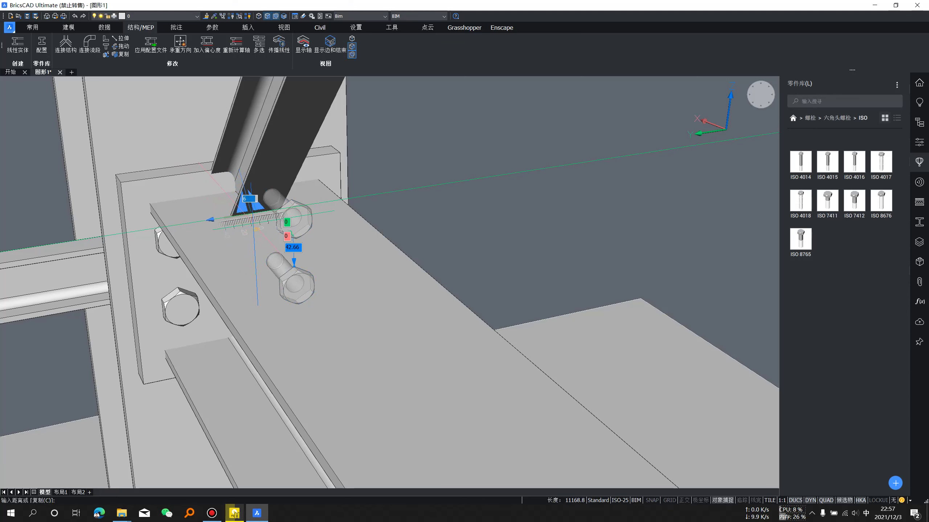
pyautogui.write('C')
pyautogui.press('Return')
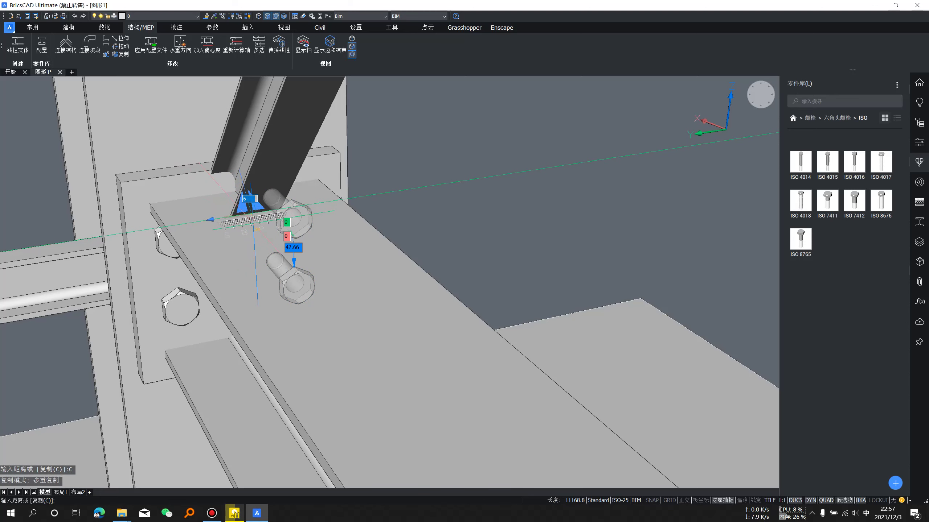
pyautogui.click(266, 228)
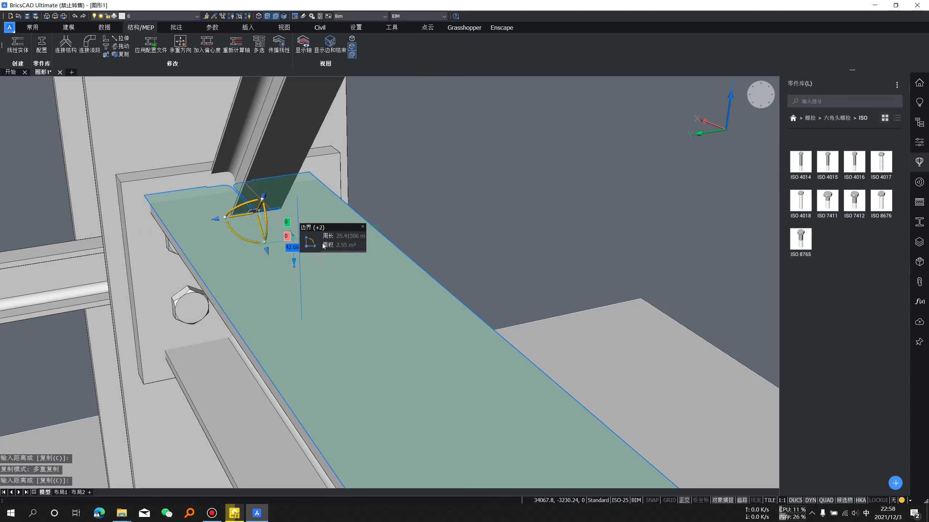
pyautogui.moveTo(676, 333); pyautogui.dragTo(390, 177, button='middle')
pyautogui.scroll(-3, 390, 176)
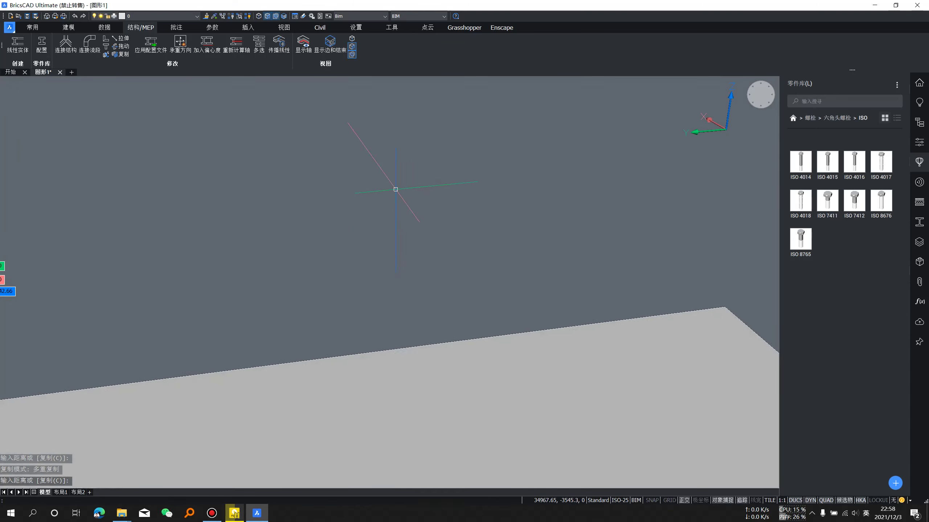
pyautogui.scroll(-2, 393, 186)
pyautogui.scroll(-2, 373, 197)
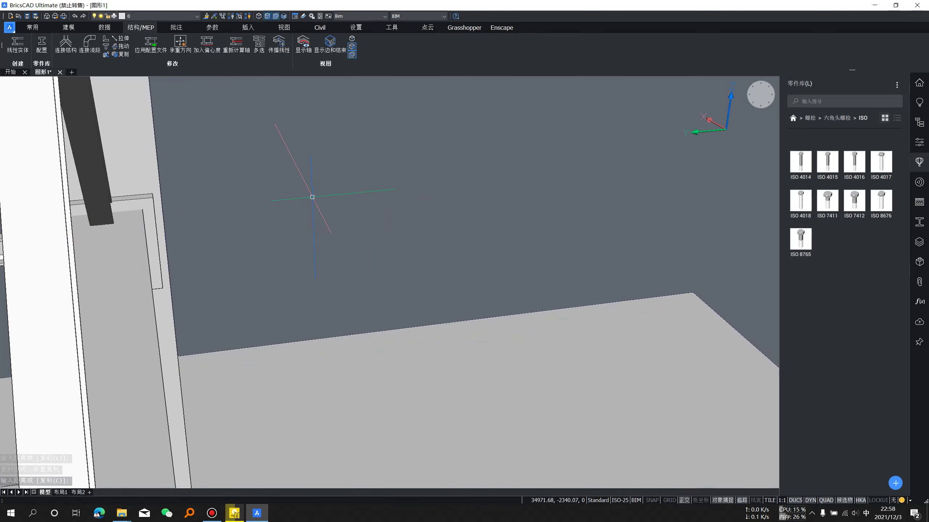
pyautogui.press('Escape')
# - Orbit and zoom out to check the bolted end plate within the truss
pyautogui.moveTo(311, 197)
pyautogui.keyDown('shift'); pyautogui.mouseDown(button='middle')
pyautogui.moveTo(80, 183)
pyautogui.moveTo(193, 176)
pyautogui.moveTo(155, 207)
pyautogui.moveTo(79, 211)
pyautogui.moveTo(305, 238)
pyautogui.moveTo(286, 225)
pyautogui.mouseUp(button='middle'); pyautogui.keyUp('shift')
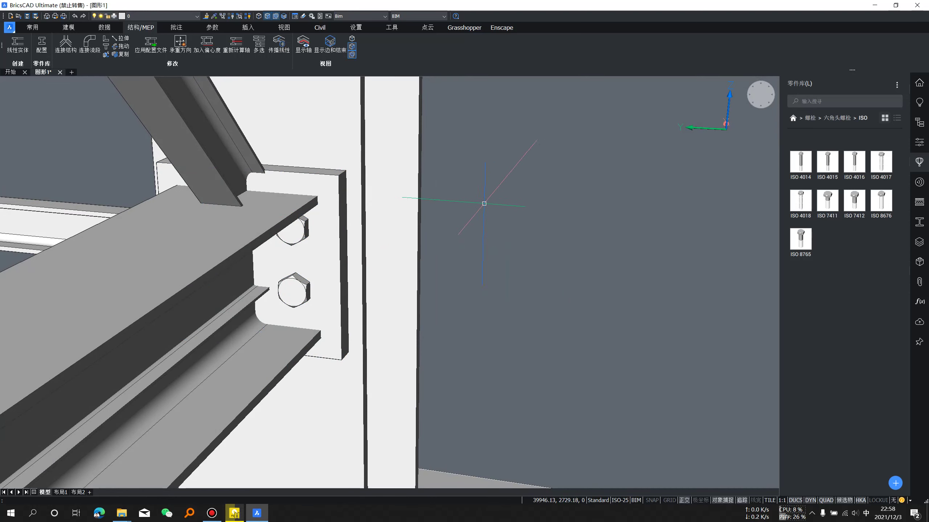
pyautogui.scroll(-2, 479, 203)
pyautogui.scroll(-2, 454, 201)
pyautogui.scroll(-2, 366, 194)
pyautogui.scroll(-2, 344, 191)
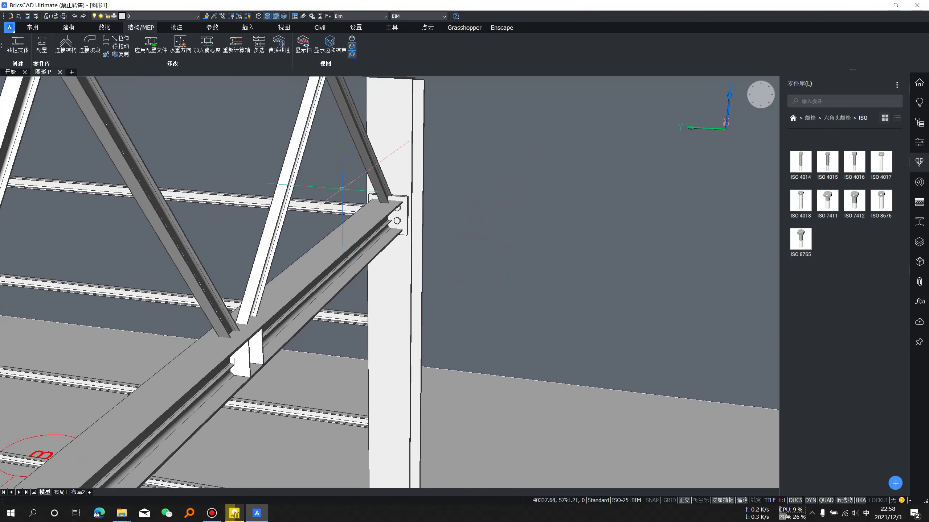
pyautogui.scroll(-2, 337, 205)
pyautogui.scroll(-2, 328, 217)
pyautogui.scroll(4, 329, 190)
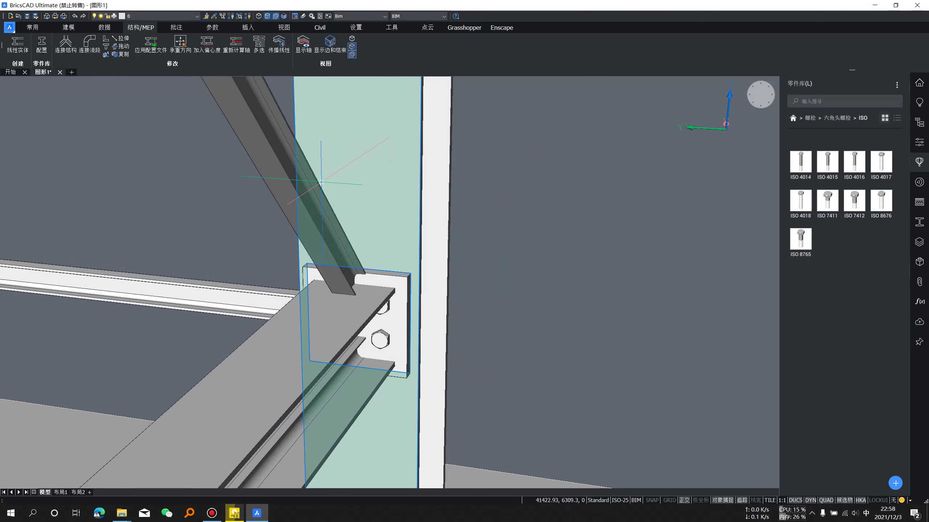
pyautogui.scroll(-2, 360, 262)
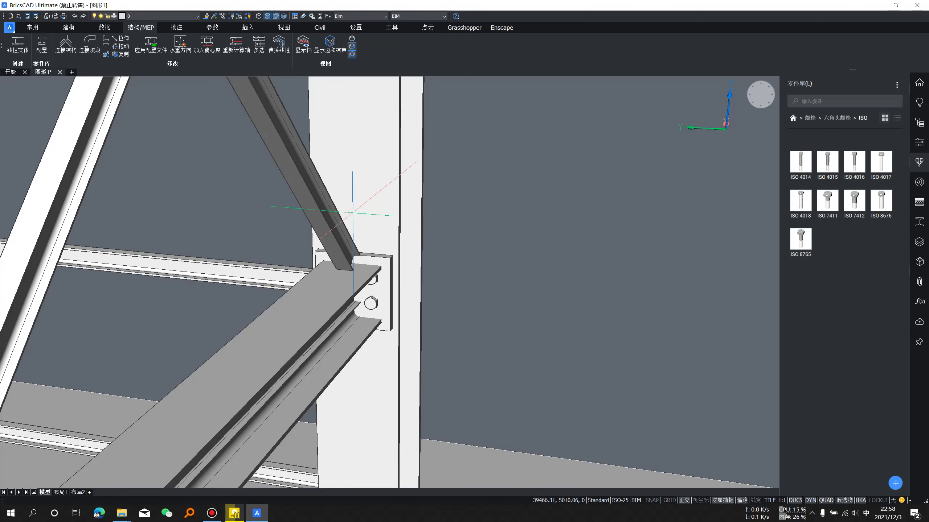
# - Start a new connection detail with the column and beam as reference solids
pyautogui.click(919, 181)
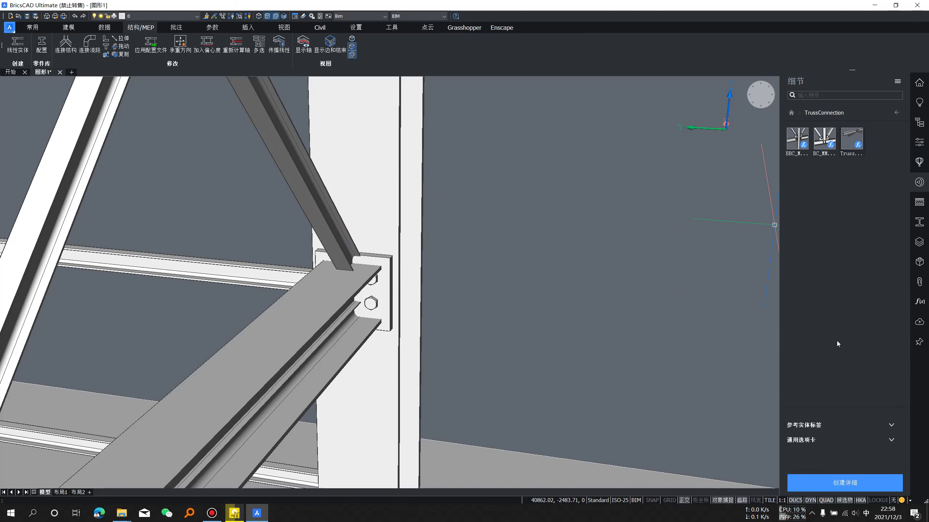
pyautogui.click(853, 485)
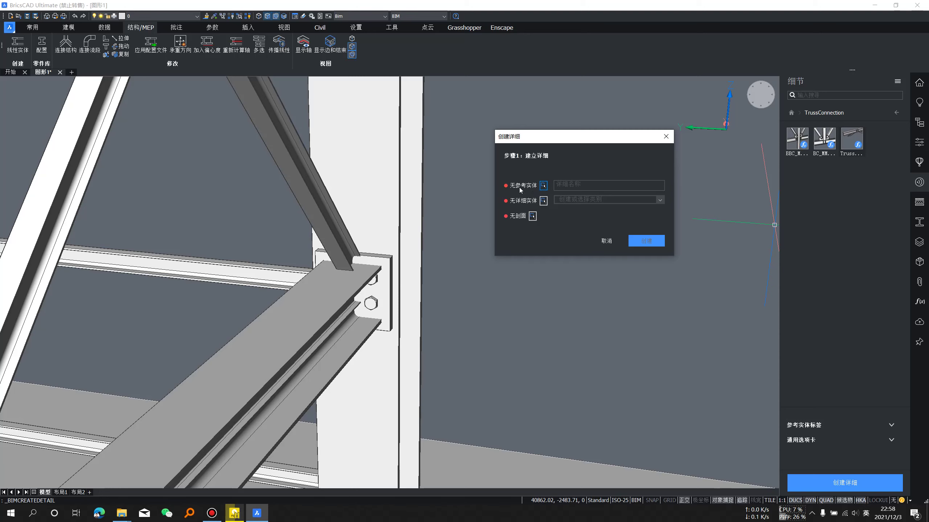
pyautogui.click(544, 185)
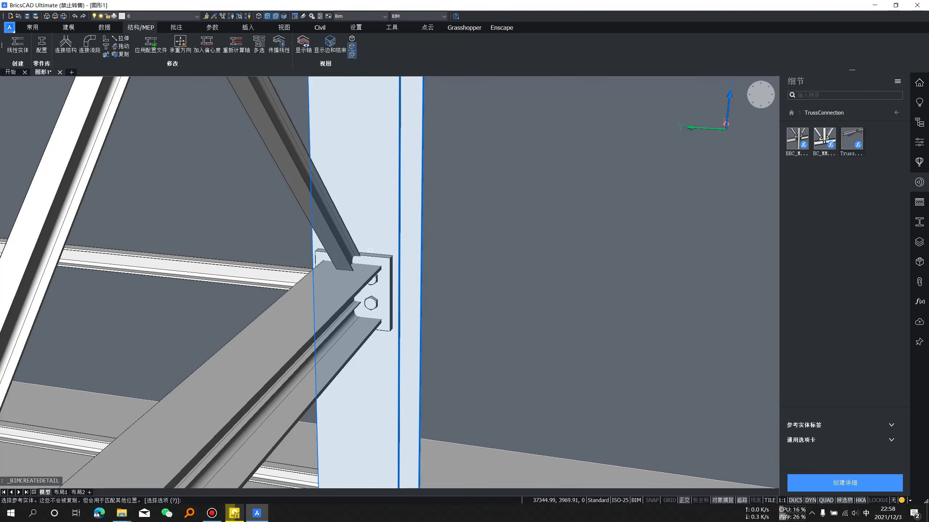
pyautogui.keyDown('shift'); pyautogui.moveTo(370, 250); pyautogui.dragTo(395, 197, button='middle'); pyautogui.keyUp('shift')
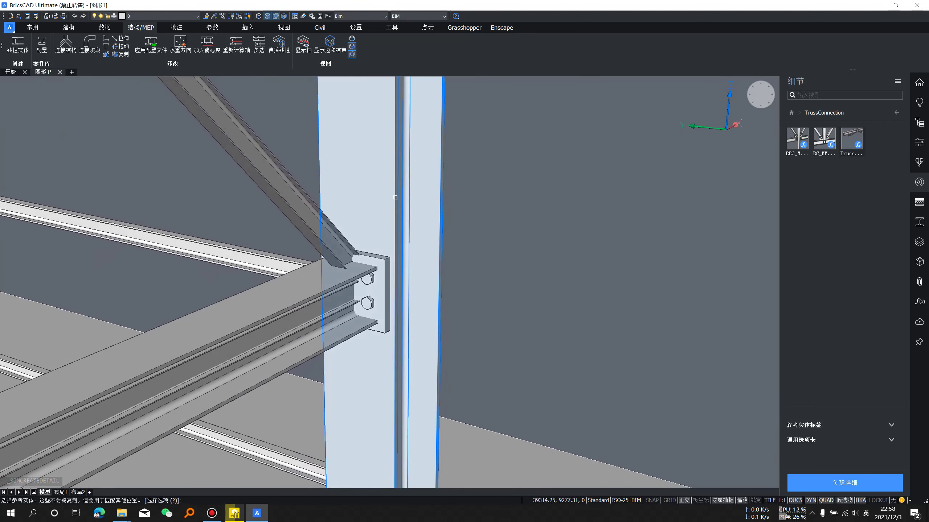
pyautogui.click(395, 198)
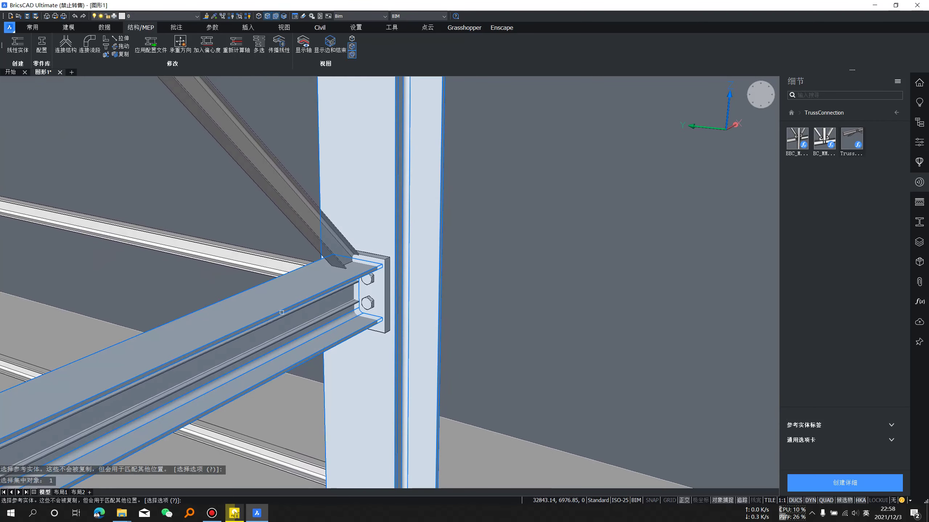
pyautogui.click(389, 261)
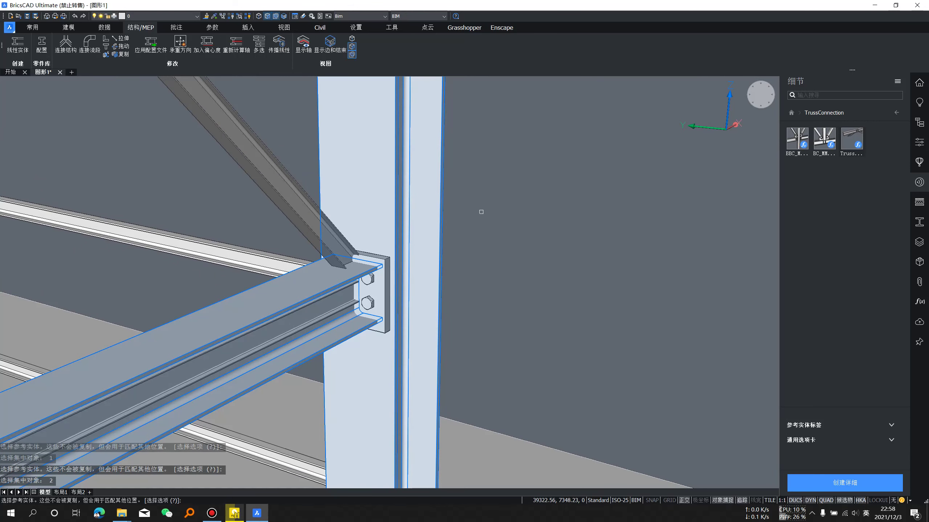
pyautogui.press('Return')
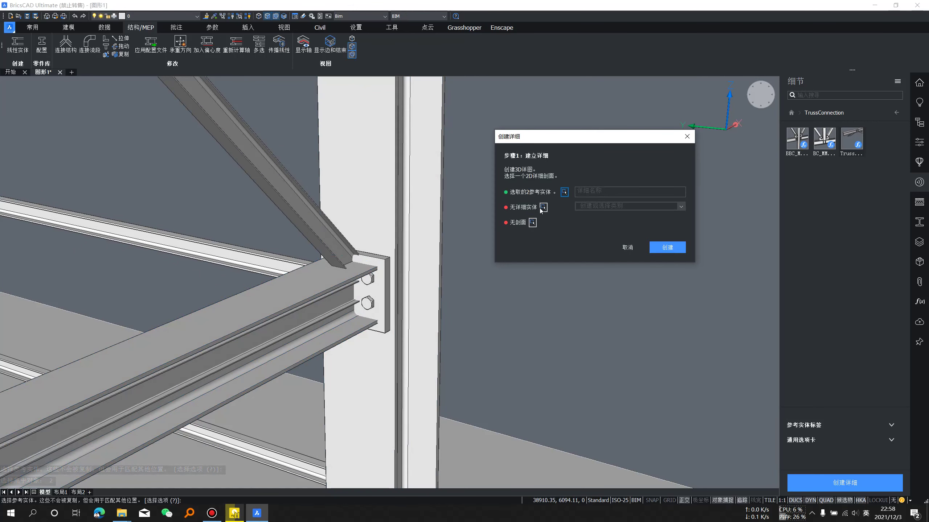
# - Choose the end plate and all four bolts as the detail objects
pyautogui.click(544, 208)
pyautogui.scroll(2, 382, 297)
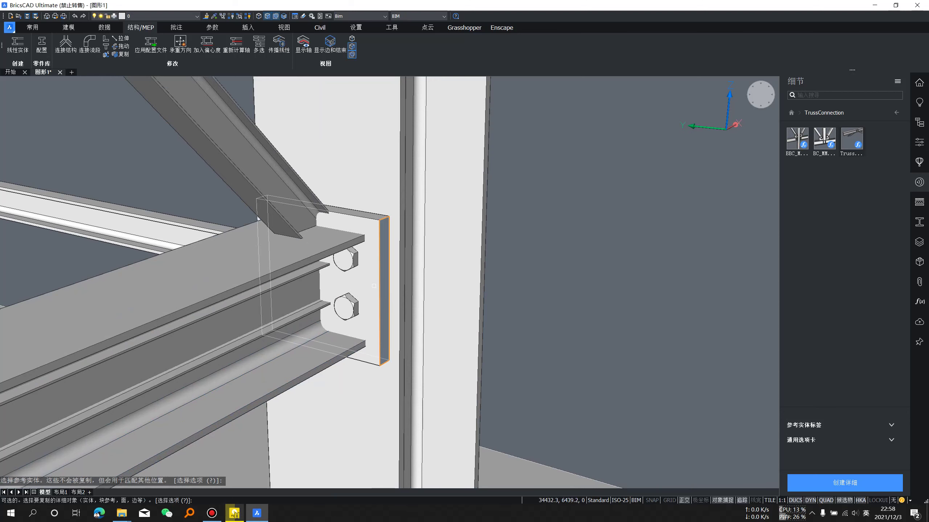
pyautogui.click(351, 46)
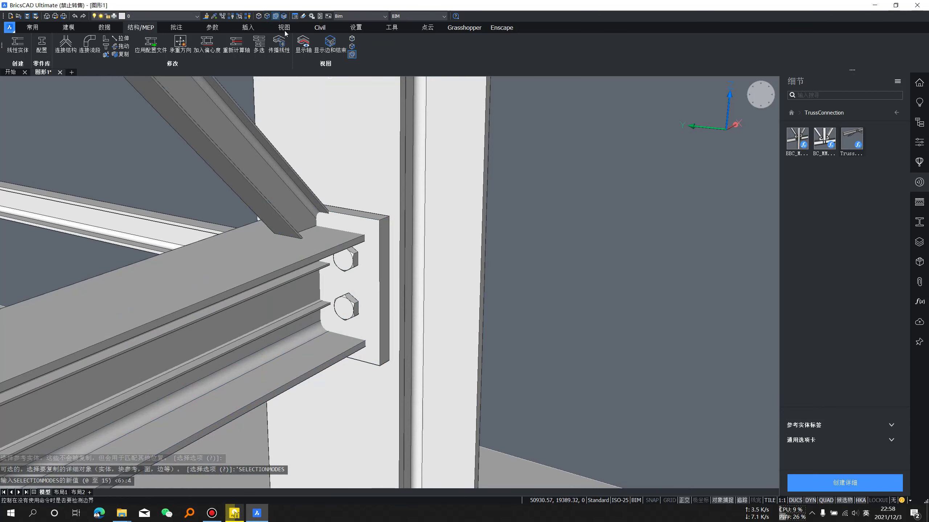
pyautogui.click(369, 279)
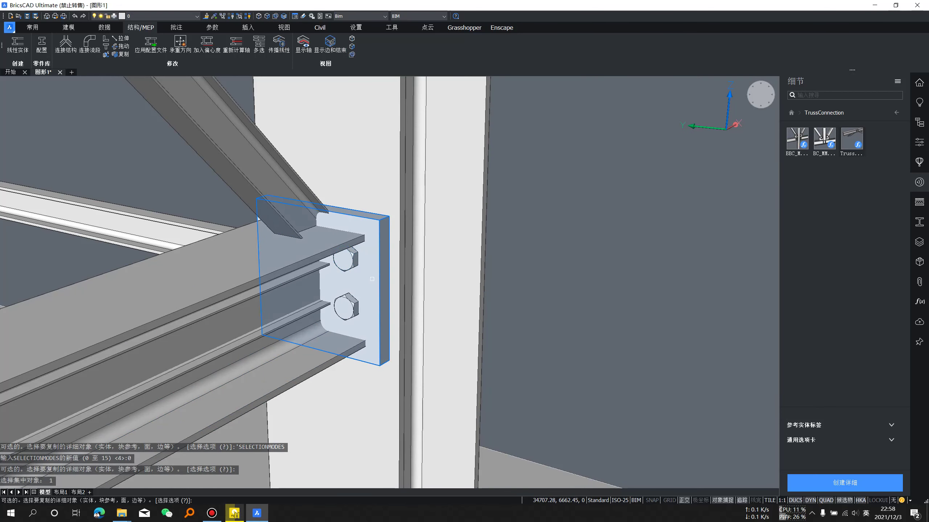
pyautogui.click(349, 266)
pyautogui.click(349, 308)
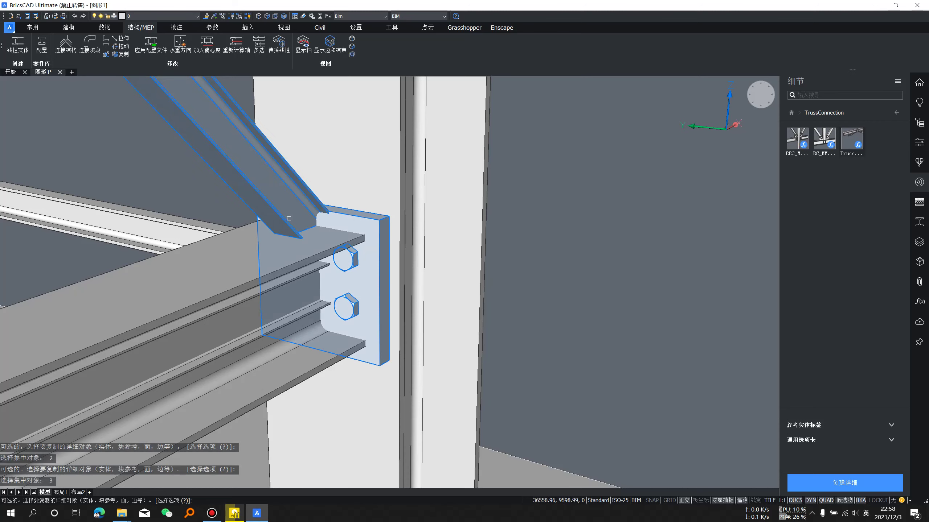
pyautogui.moveTo(350, 309)
pyautogui.keyDown('shift'); pyautogui.mouseDown(button='middle')
pyautogui.moveTo(440, 222)
pyautogui.moveTo(300, 279)
pyautogui.mouseUp(button='middle'); pyautogui.keyUp('shift')
pyautogui.click(252, 251)
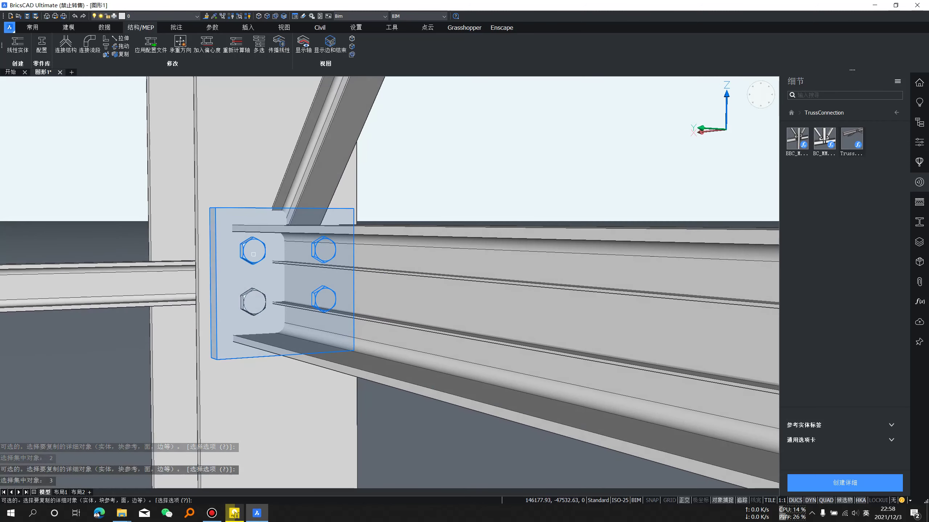
pyautogui.click(252, 302)
pyautogui.moveTo(477, 190)
pyautogui.keyDown('shift'); pyautogui.mouseDown(button='middle')
pyautogui.moveTo(332, 222)
pyautogui.moveTo(326, 214)
pyautogui.moveTo(498, 205)
pyautogui.moveTo(609, 268)
pyautogui.mouseUp(button='middle'); pyautogui.keyUp('shift')
pyautogui.press('Return')
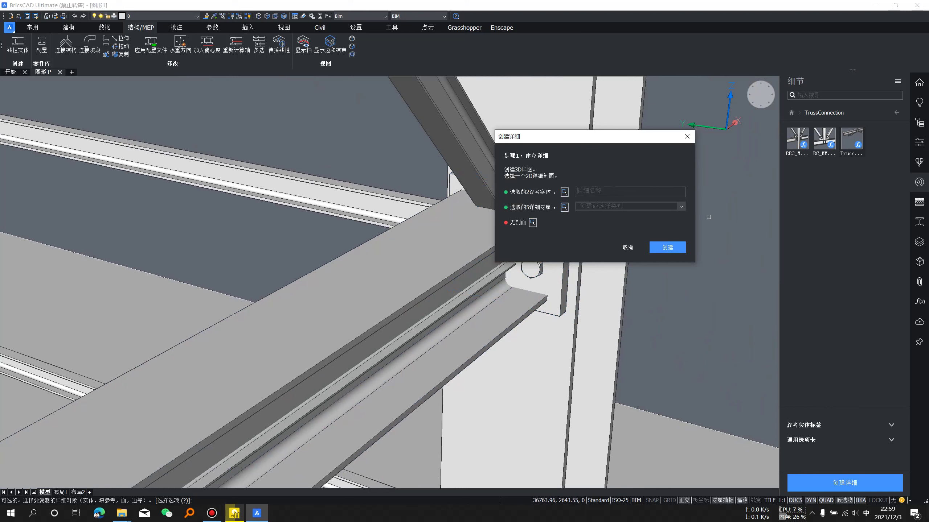
# - Name the detail 螺栓连接 in the Structural category, create it and save it
pyautogui.write("luo'shuan")
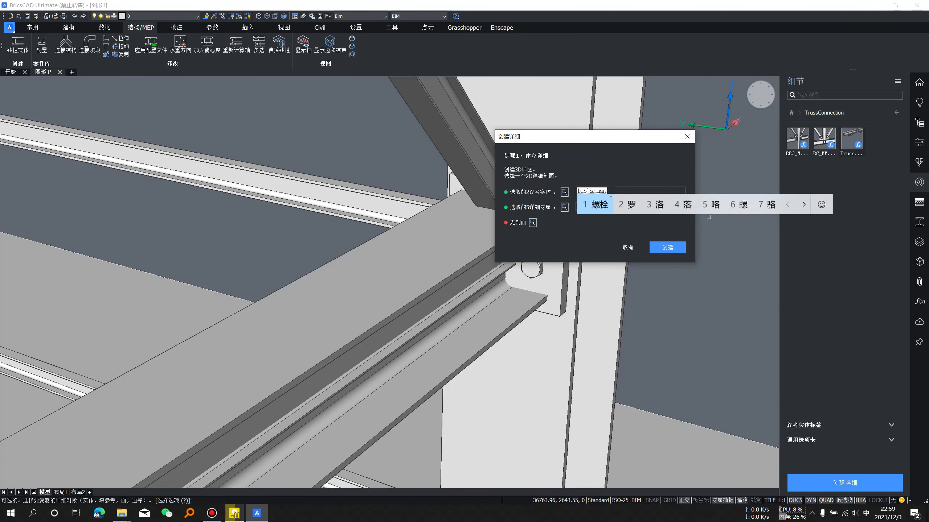
pyautogui.press('space')
pyautogui.write('lianjie')
pyautogui.press('space')
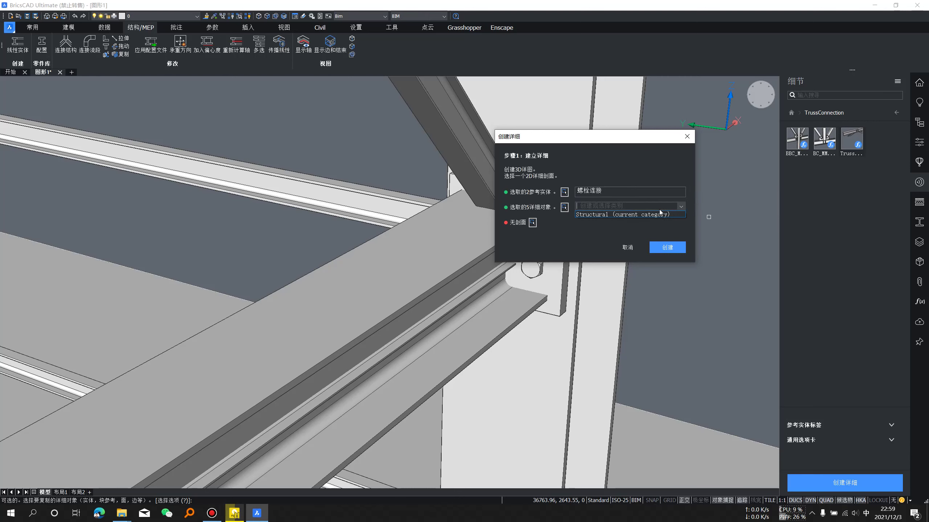
pyautogui.click(623, 214)
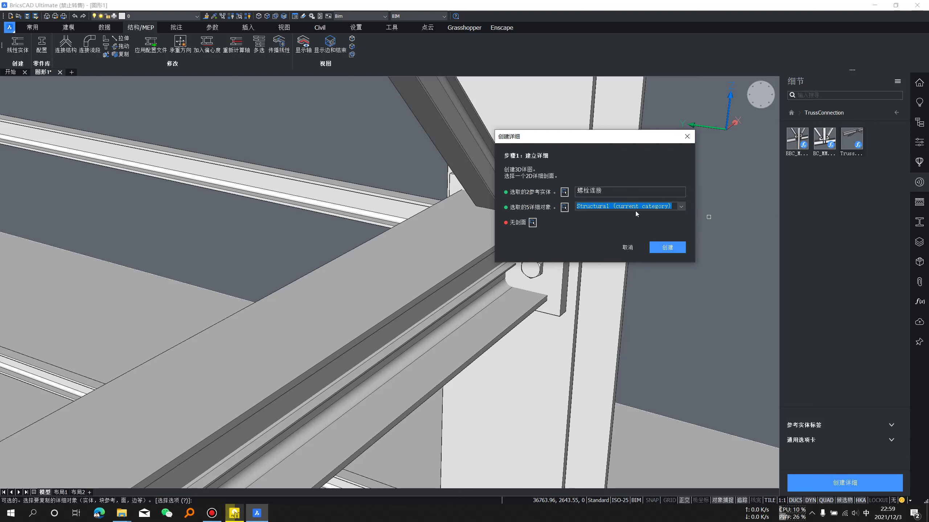
pyautogui.click(672, 246)
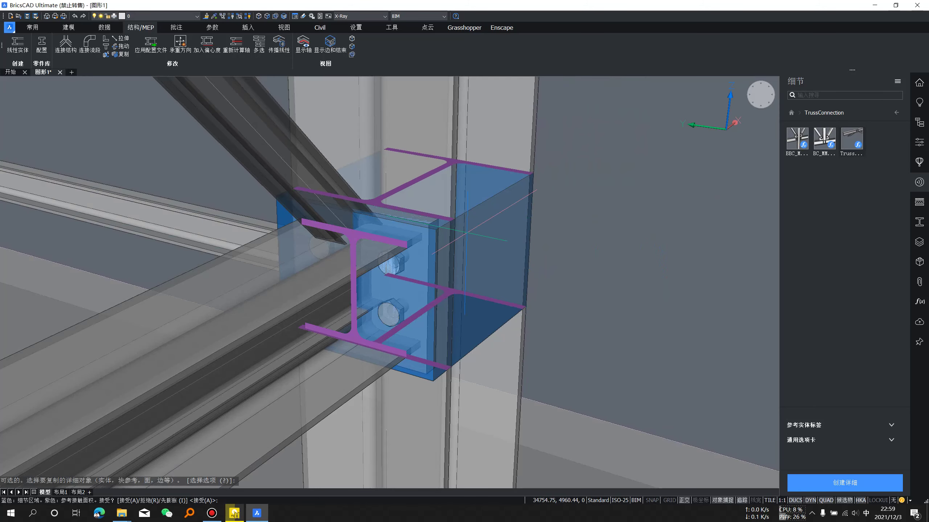
pyautogui.press('Return')
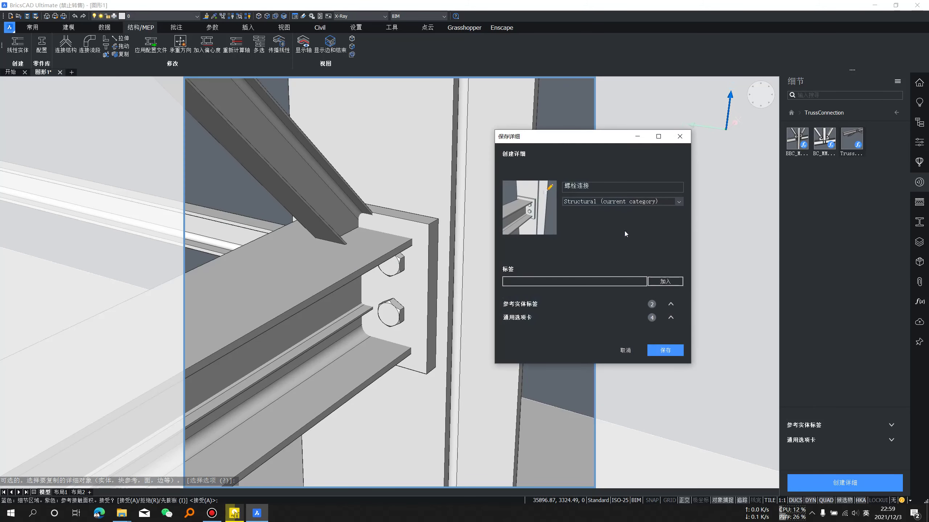
pyautogui.click(665, 350)
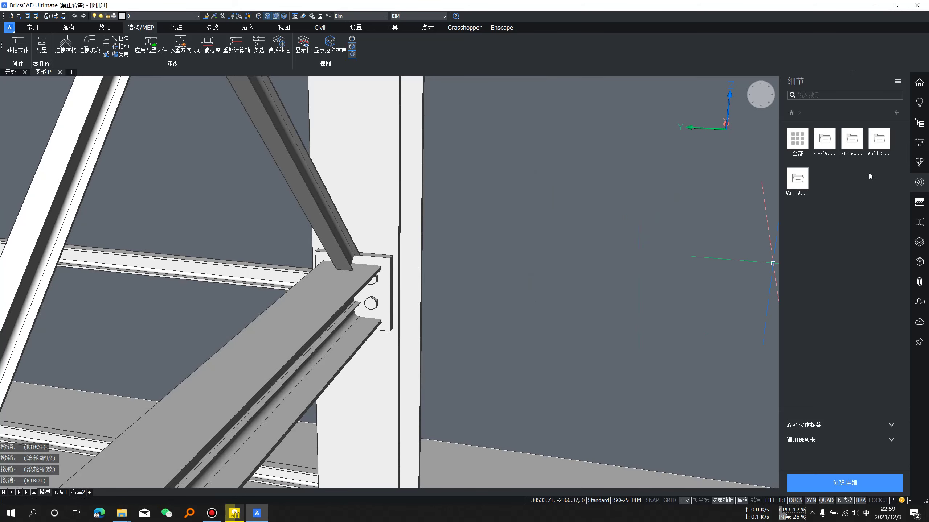
# - Drag 螺栓连接 from the Structural details into the model and propagate it to all 16 joints
pyautogui.click(850, 144)
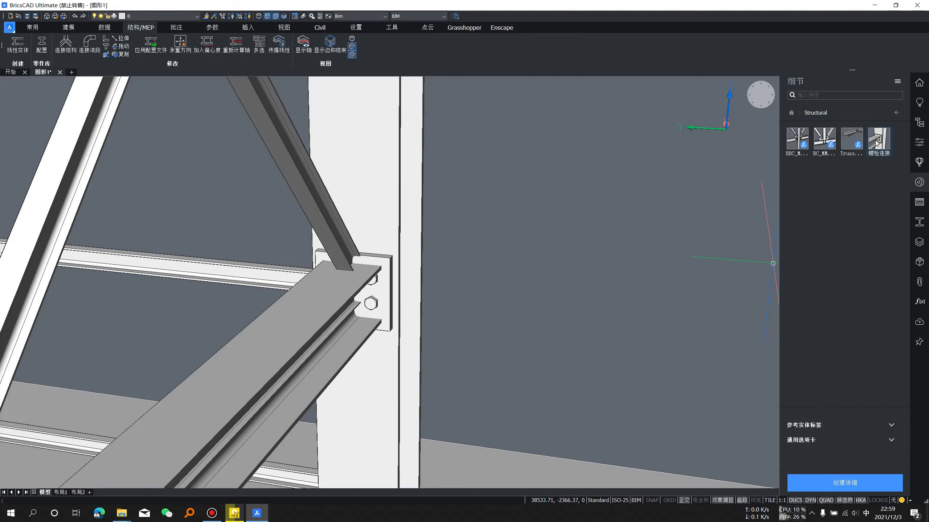
pyautogui.moveTo(870, 165); pyautogui.dragTo(871, 161)
pyautogui.moveTo(709, 202); pyautogui.dragTo(602, 202)
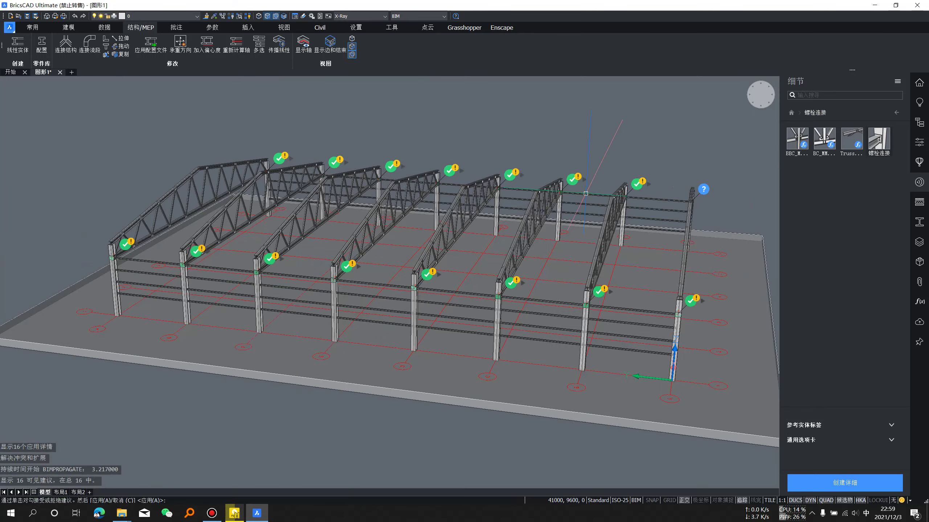
pyautogui.keyDown('shift'); pyautogui.moveTo(657, 230); pyautogui.dragTo(680, 169, button='middle'); pyautogui.keyUp('shift')
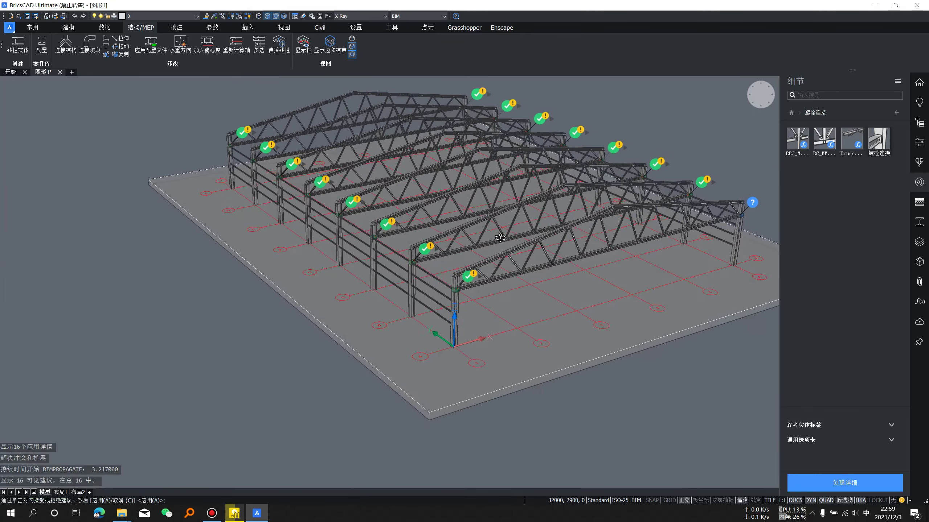
pyautogui.scroll(5, 590, 263)
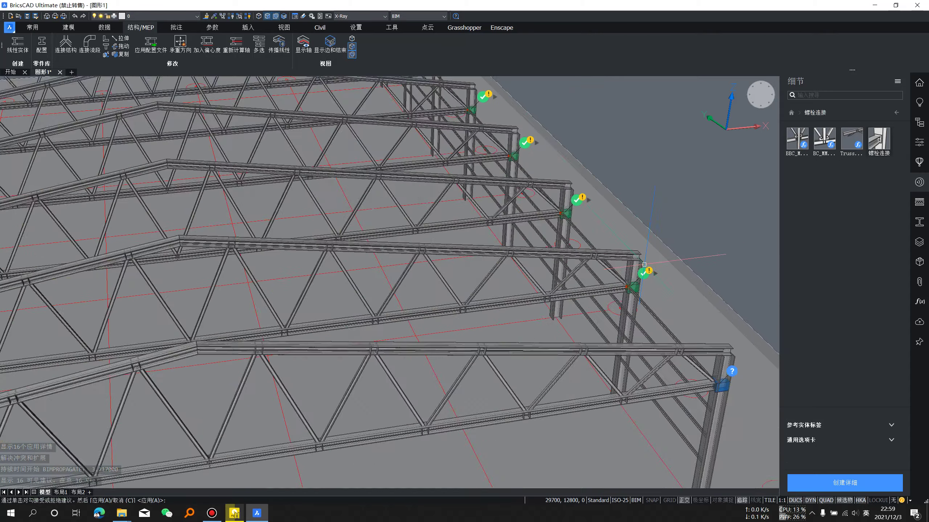
pyautogui.scroll(3, 589, 263)
pyautogui.scroll(-2, 589, 263)
pyautogui.scroll(-6, 589, 263)
pyautogui.rightClick(588, 266)
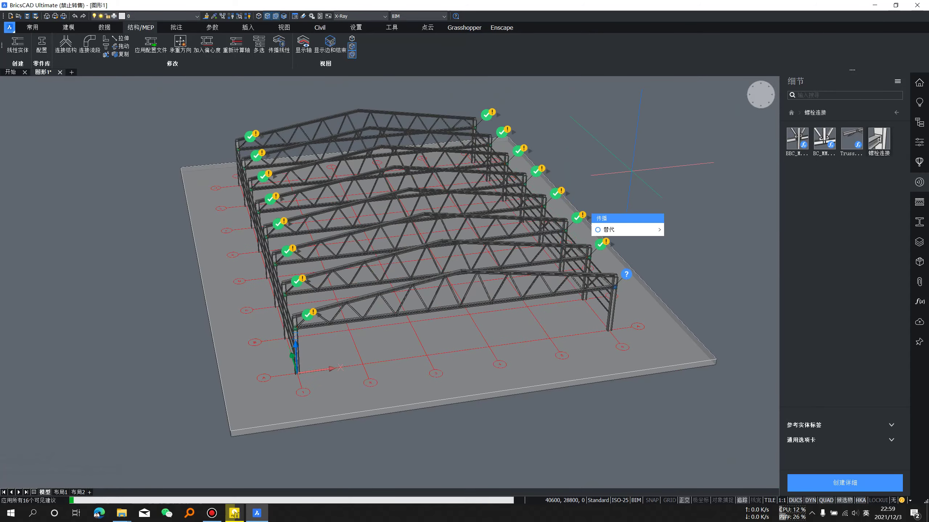
pyautogui.click(603, 277)
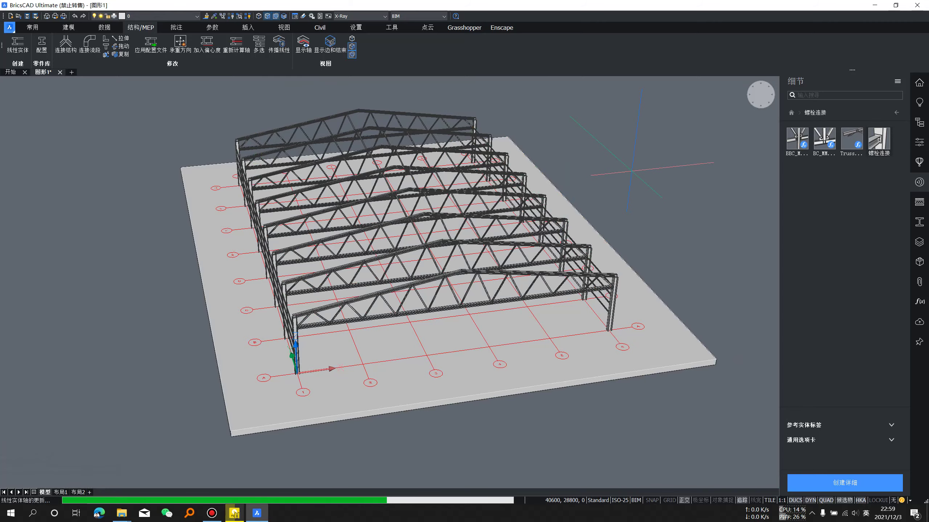
pyautogui.scroll(5, 587, 246)
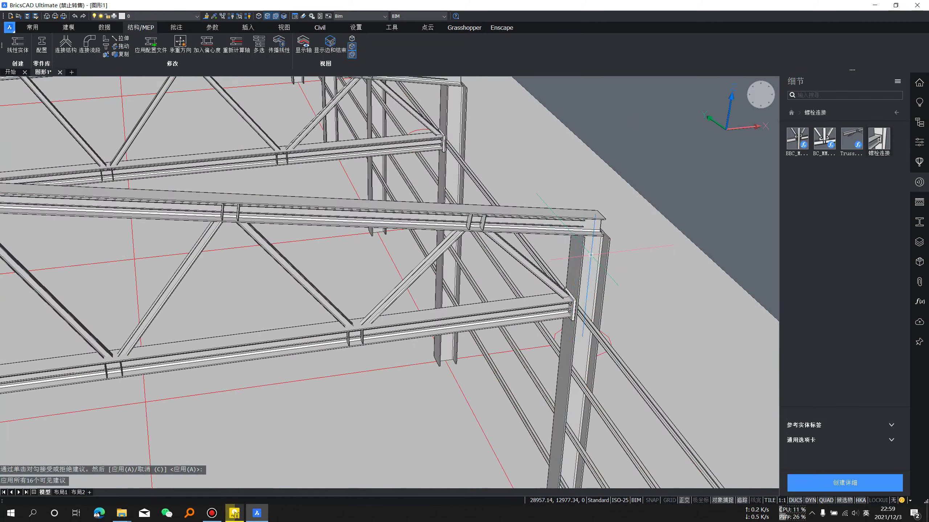
pyautogui.scroll(3, 587, 246)
pyautogui.scroll(2, 670, 291)
pyautogui.scroll(-2, 670, 291)
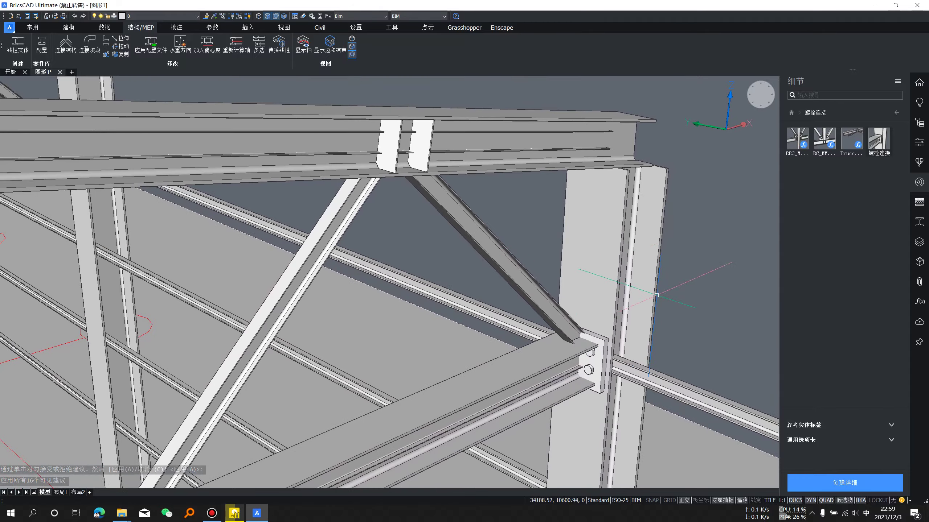
pyautogui.scroll(-3, 472, 261)
pyautogui.scroll(-2, 516, 199)
pyautogui.moveTo(515, 199)
pyautogui.keyDown('shift'); pyautogui.mouseDown(button='middle')
pyautogui.moveTo(569, 208)
pyautogui.moveTo(455, 232)
pyautogui.moveTo(523, 208)
pyautogui.moveTo(499, 216)
pyautogui.mouseUp(button='middle'); pyautogui.keyUp('shift')
pyautogui.scroll(3, 456, 233)
pyautogui.scroll(2, 455, 232)
pyautogui.scroll(-3, 421, 230)
pyautogui.scroll(-3, 423, 231)
pyautogui.scroll(-2, 422, 231)
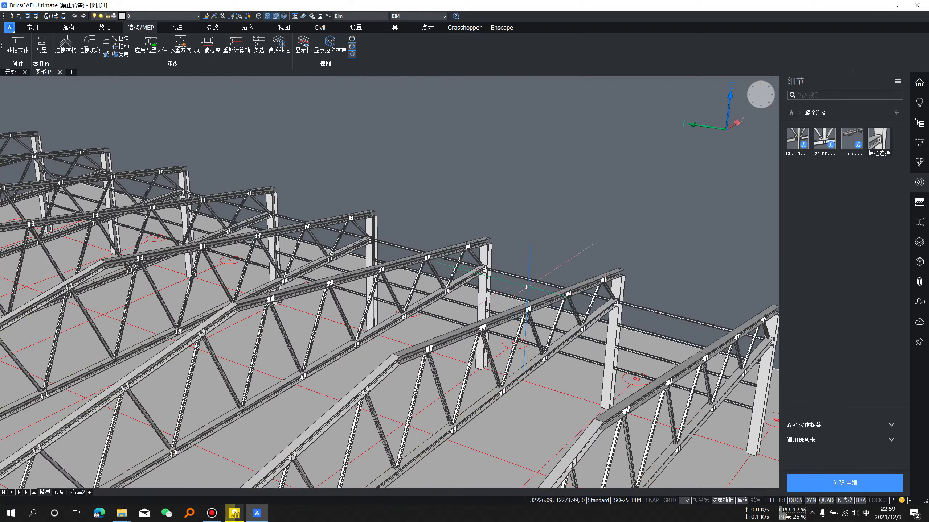
pyautogui.scroll(3, 422, 231)
pyautogui.scroll(3, 422, 231)
pyautogui.moveTo(422, 231)
pyautogui.keyDown('shift'); pyautogui.mouseDown(button='middle')
pyautogui.moveTo(449, 239)
pyautogui.moveTo(458, 212)
pyautogui.moveTo(453, 234)
pyautogui.moveTo(469, 279)
pyautogui.mouseUp(button='middle'); pyautogui.keyUp('shift')
pyautogui.scroll(-3, 453, 234)
pyautogui.scroll(-2, 456, 261)
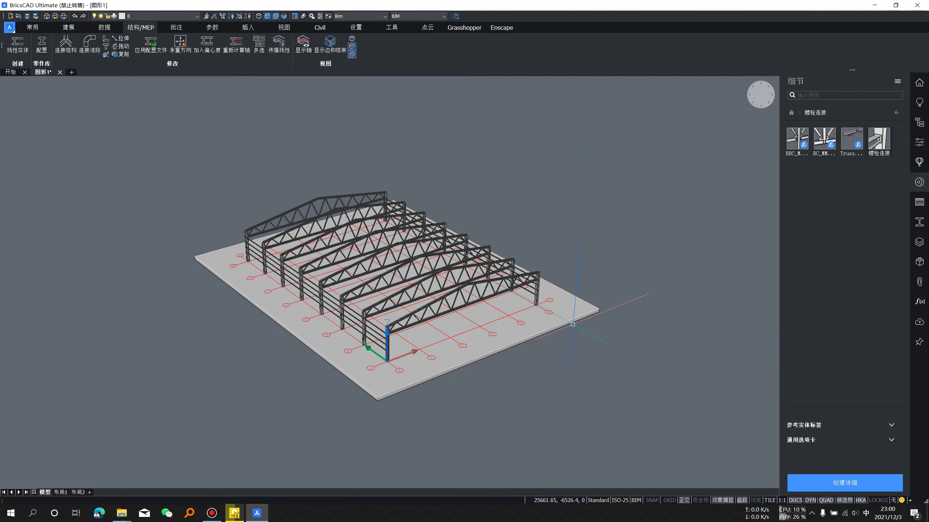
pyautogui.scroll(3, 572, 324)
pyautogui.scroll(2, 573, 325)
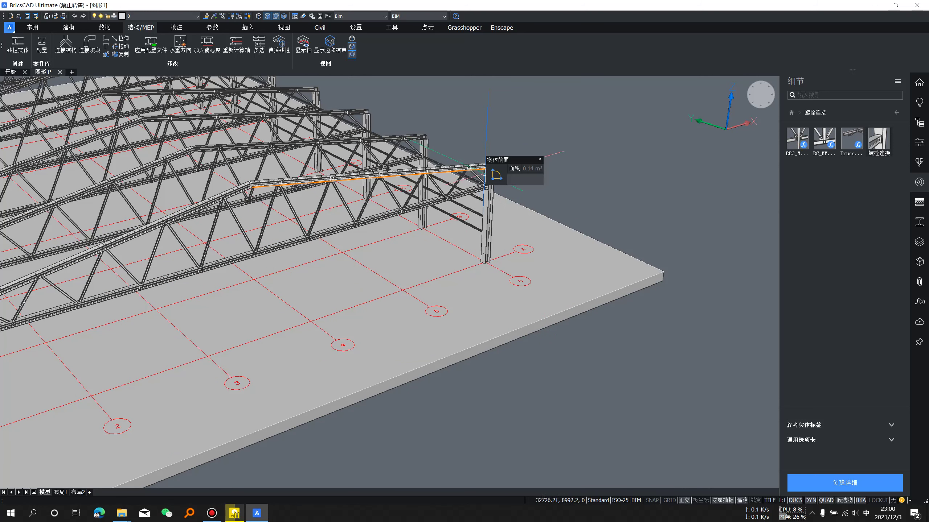
pyautogui.moveTo(555, 186)
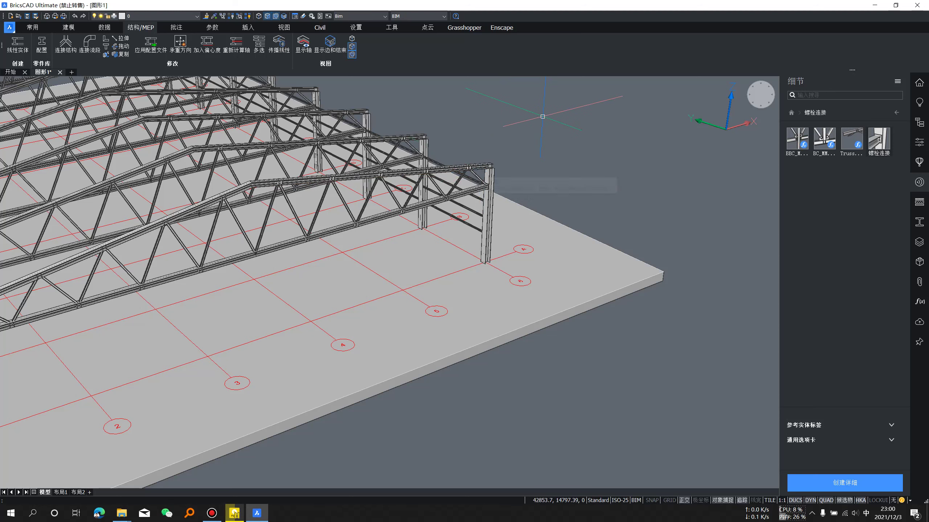
pyautogui.moveTo(548, 119); pyautogui.dragTo(574, 121, button='middle')
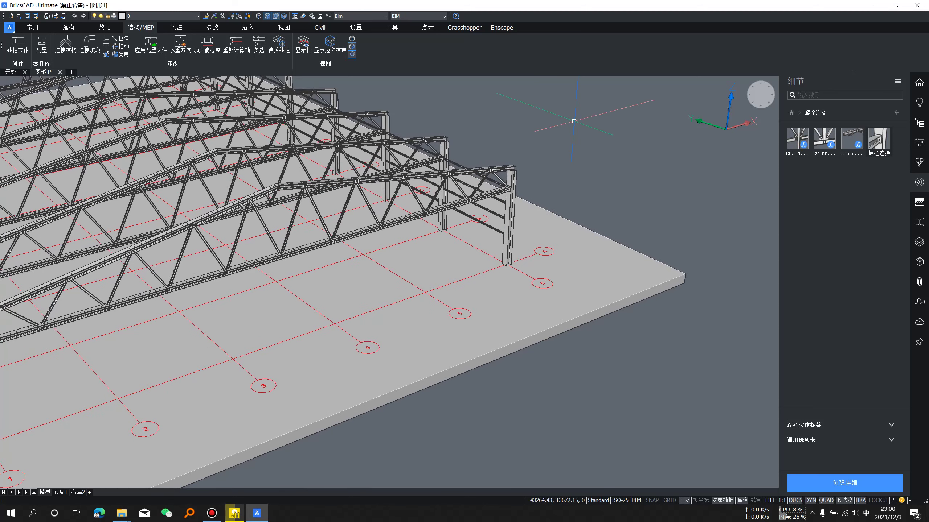
pyautogui.scroll(-4, 574, 121)
pyautogui.scroll(-2, 589, 165)
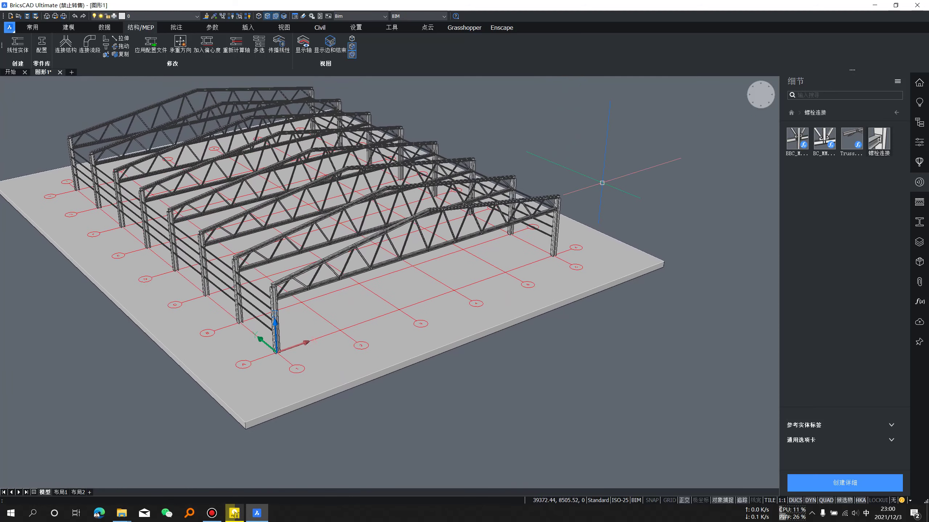